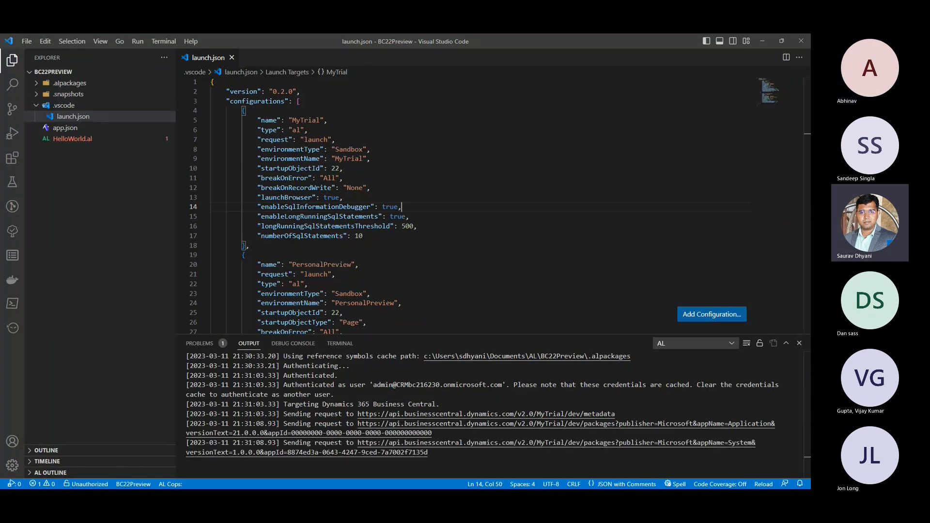
Step: Expand the .alpackages folder and collapse the PersonalPreview configuration in launch.json
click(69, 83)
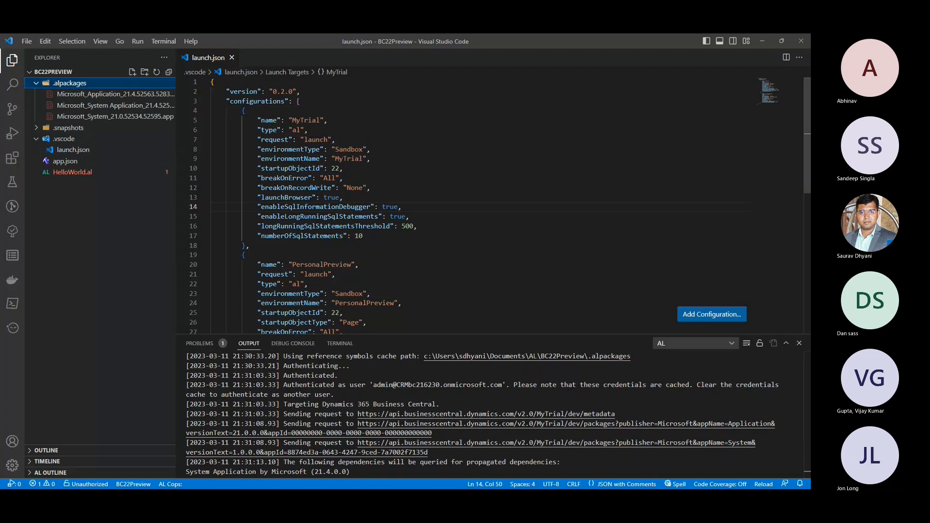
click(359, 264)
click(204, 256)
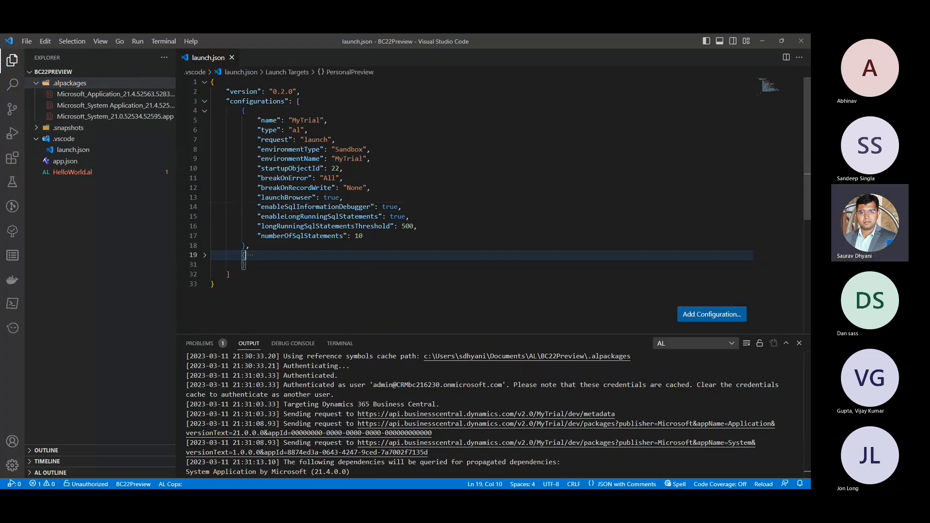
click(251, 246)
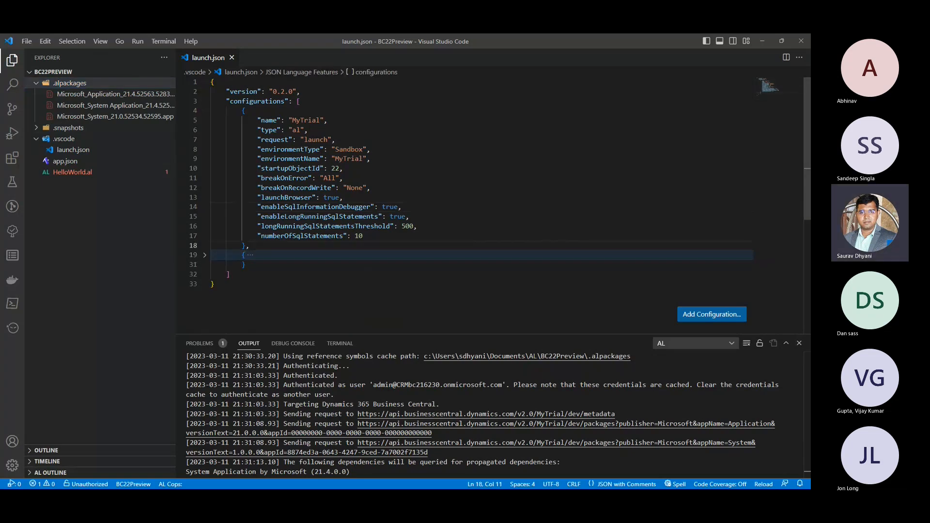
Step: Add an AL configuration for publishing to your own server in launch.json and name it DockerEnv
click(712, 315)
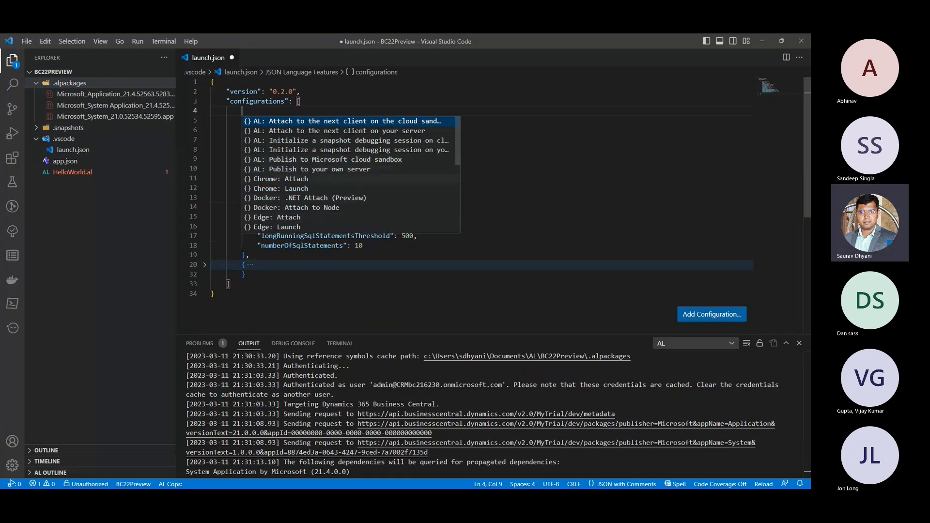
click(312, 169)
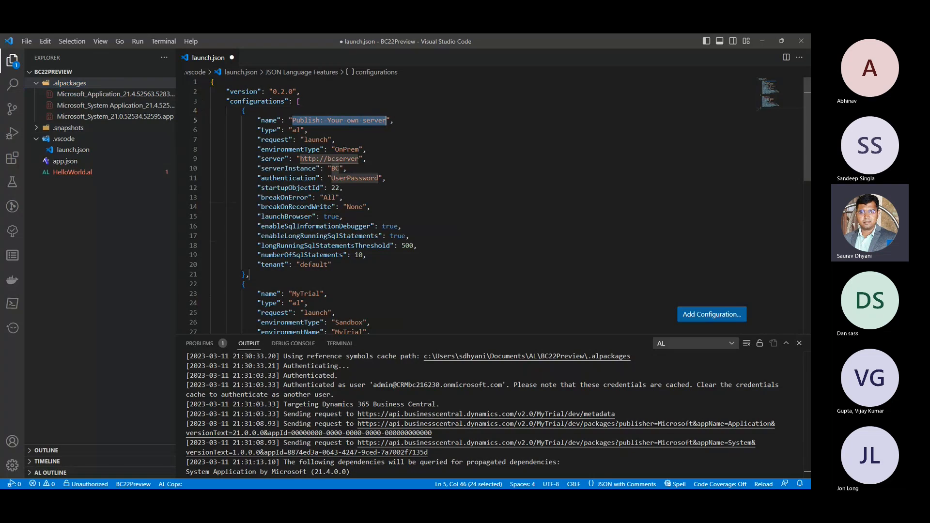
text(DockerEn)
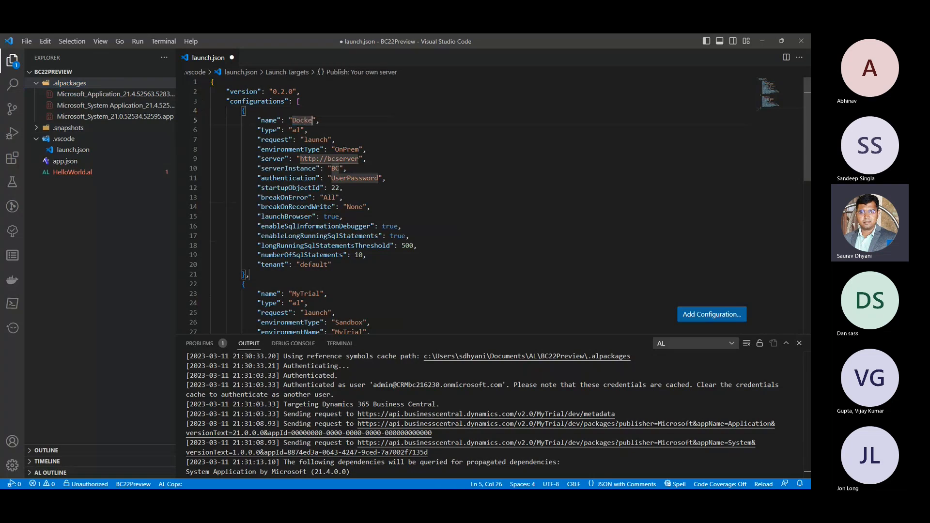
text(v)
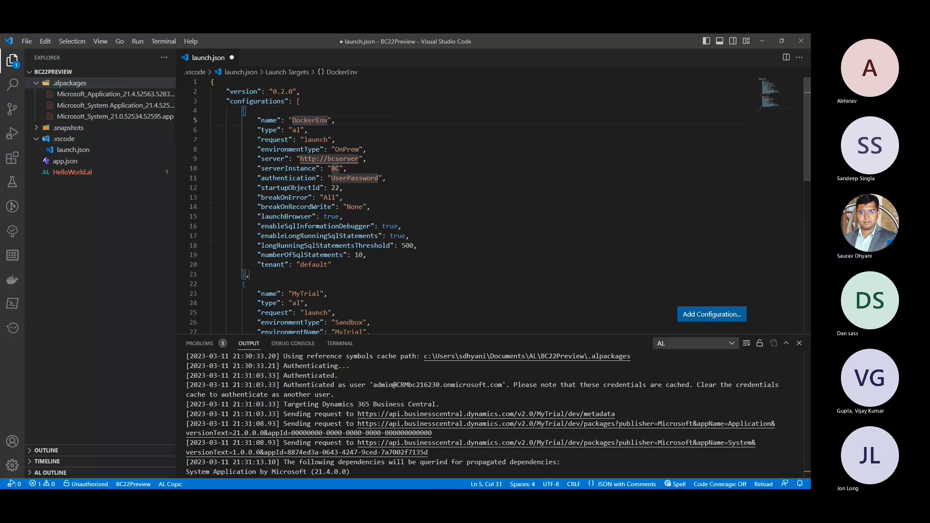
Step: Look over the DockerEnv and MyTrial launch configurations and save launch.json
click(712, 314)
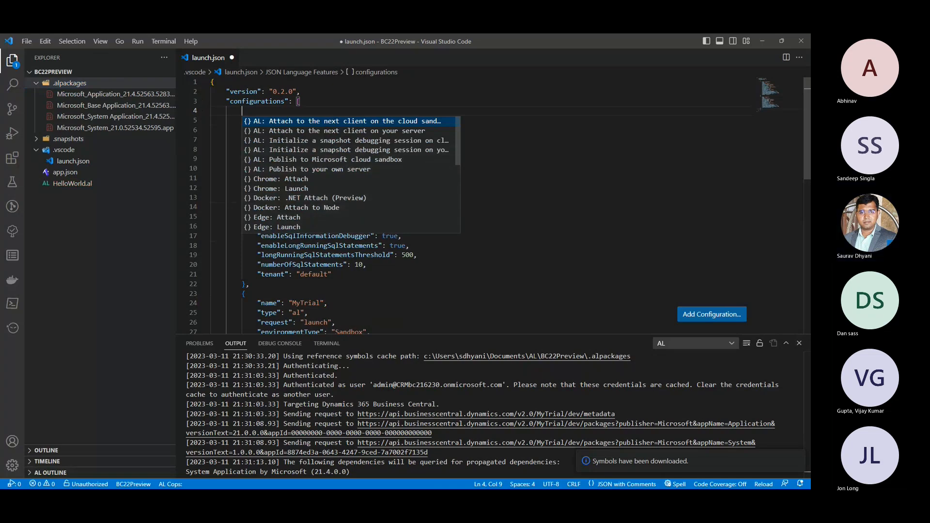
click(485, 169)
scroll(465, 193, down, 7)
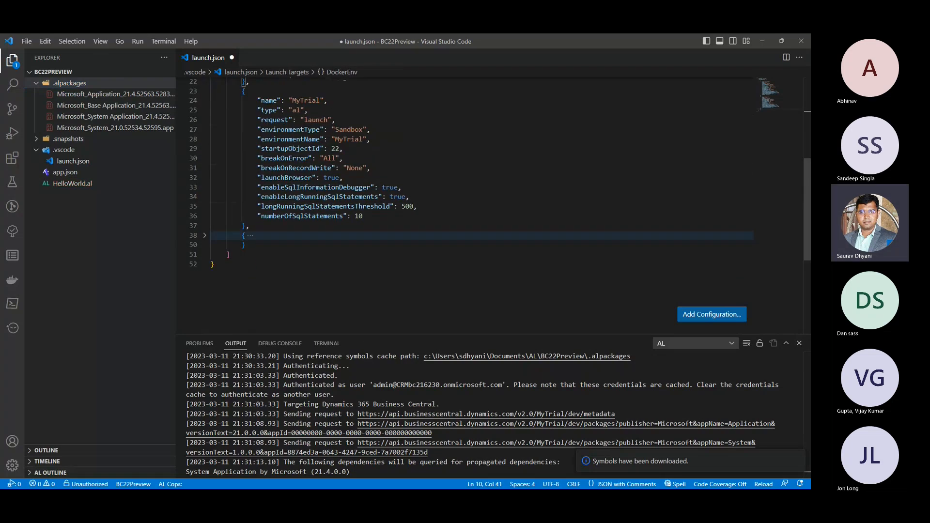
click(343, 159)
scroll(465, 159, up, 7)
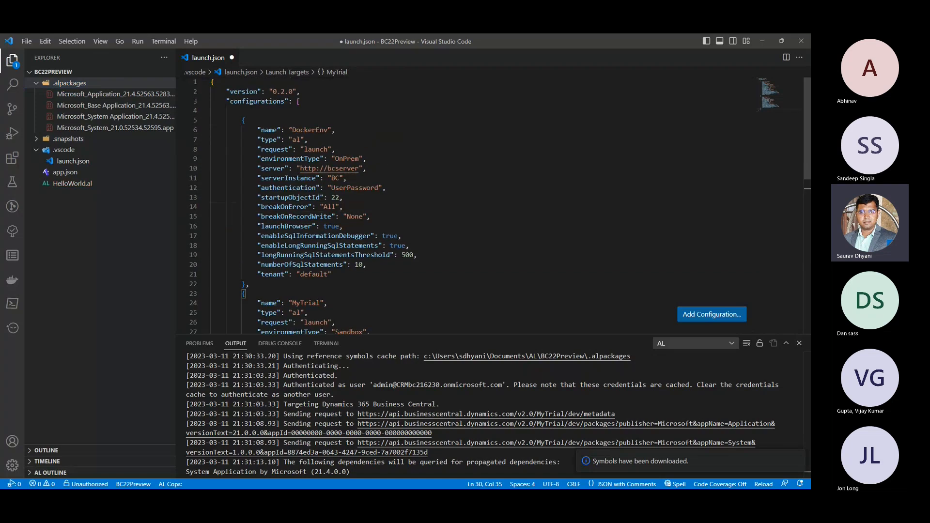
click(336, 149)
key(ctrl+s)
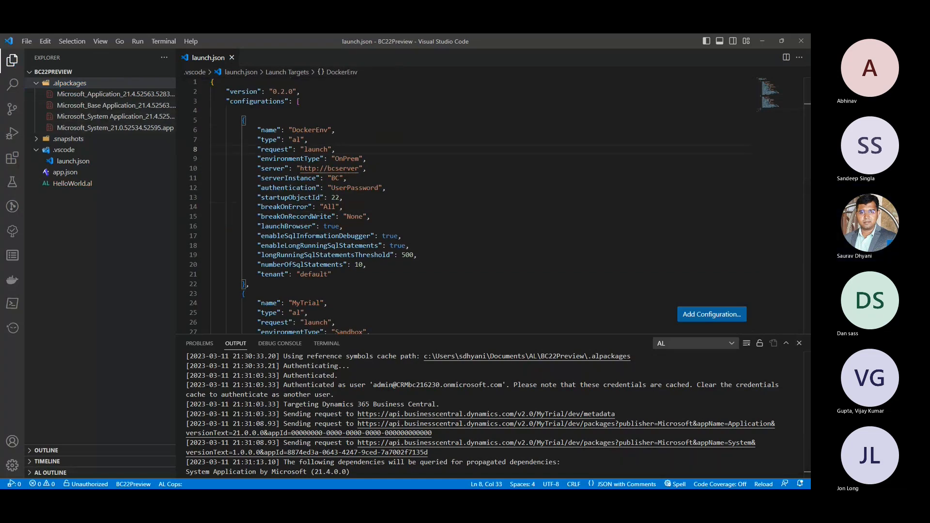
Step: Minimize the code editor, switch to Business Central in the browser, and enlarge the page zoom
key(super+Down)
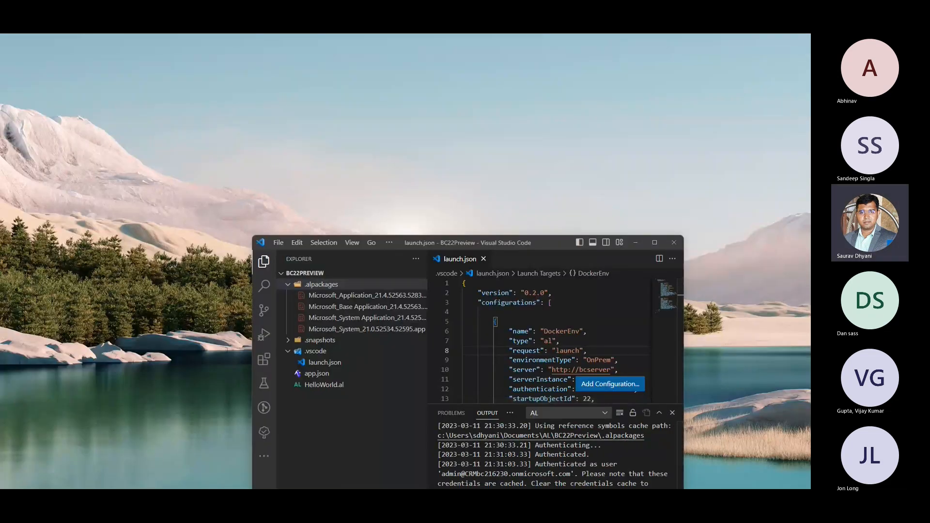
key(super+Down)
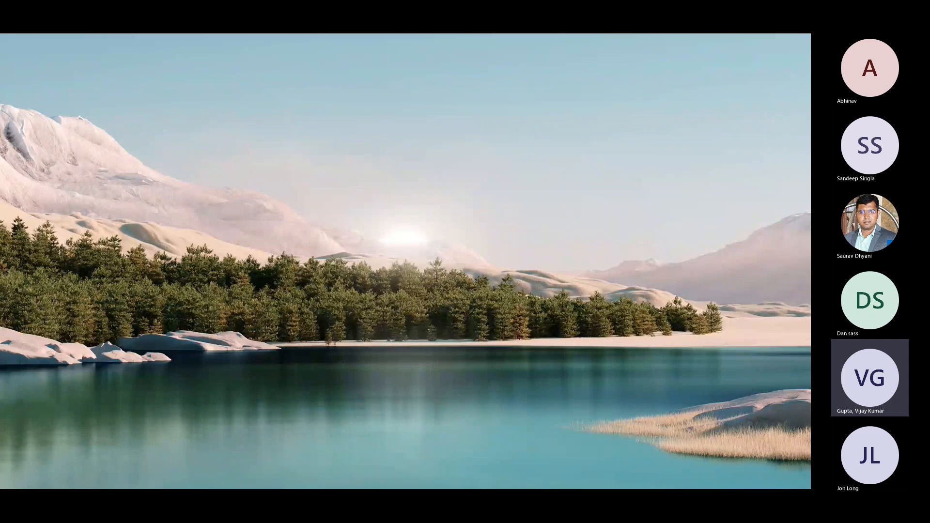
drag(810, 242, 509, 109)
double_click(508, 109)
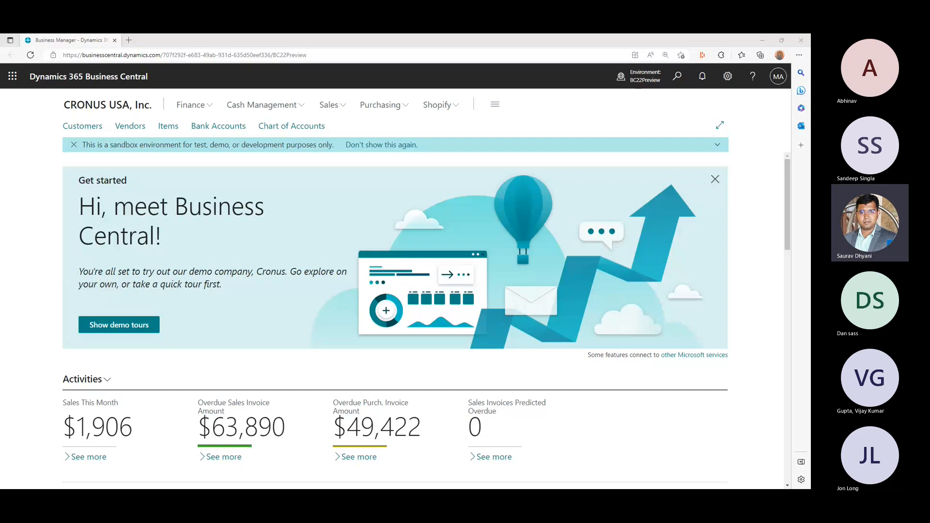
key(ctrl+plus)
key(ctrl+plus)
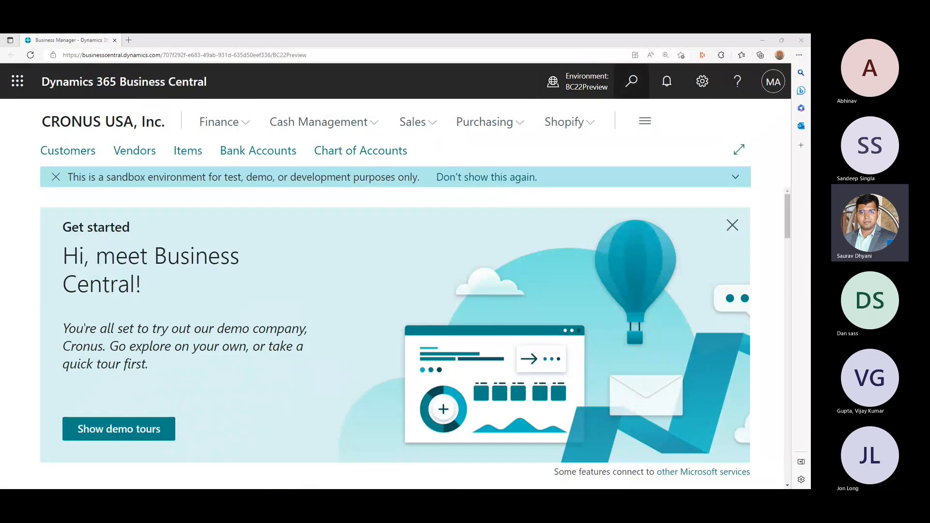
Step: Change the active company to My Company in My Settings and apply the change
click(702, 81)
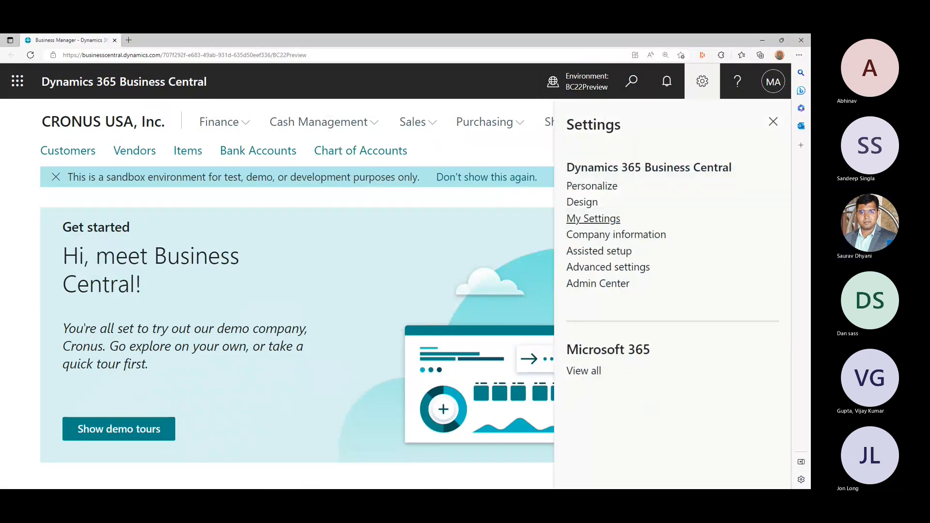
click(594, 218)
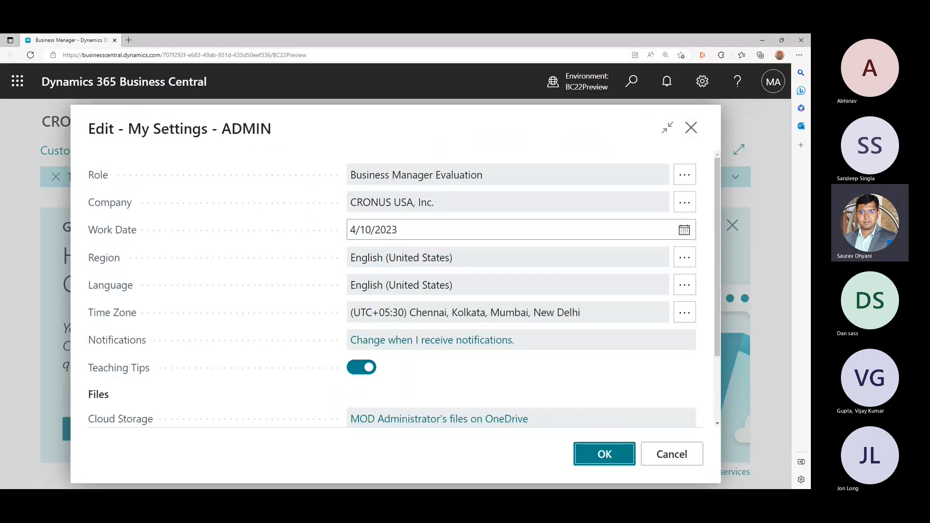
click(685, 202)
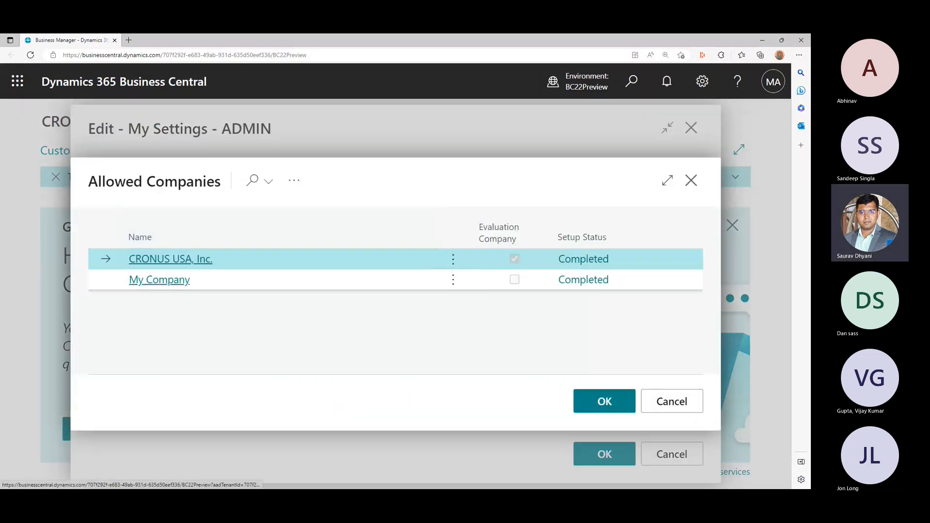
click(160, 278)
click(604, 454)
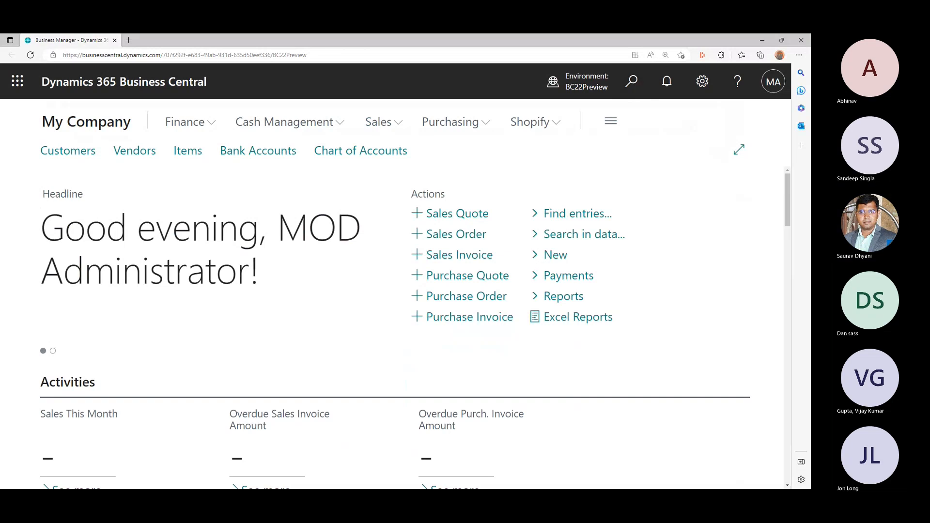
Step: Search for "master da" and open the Master Data Management Setup page
click(631, 81)
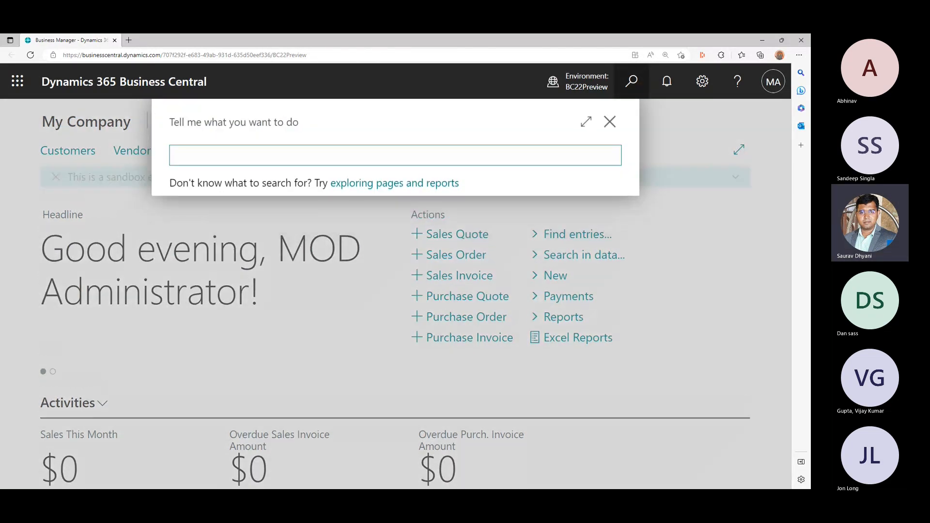
text(master da)
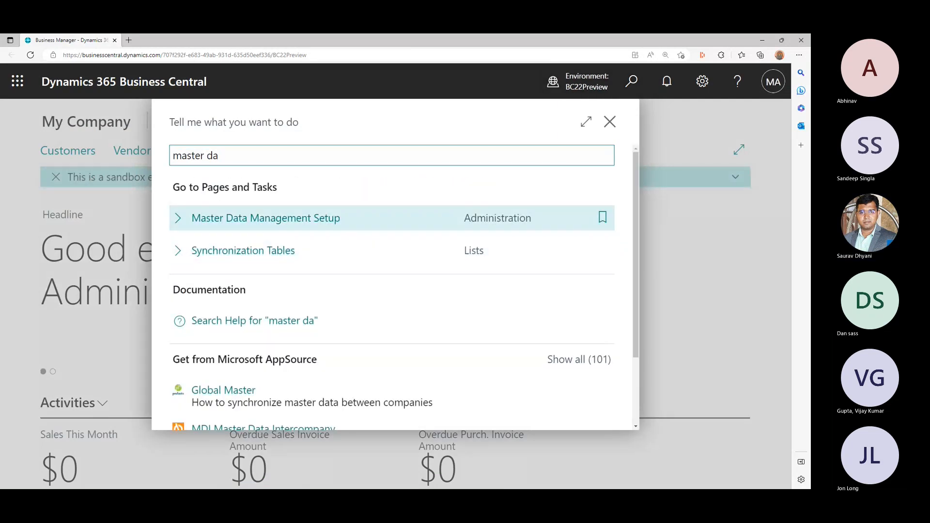
key(Return)
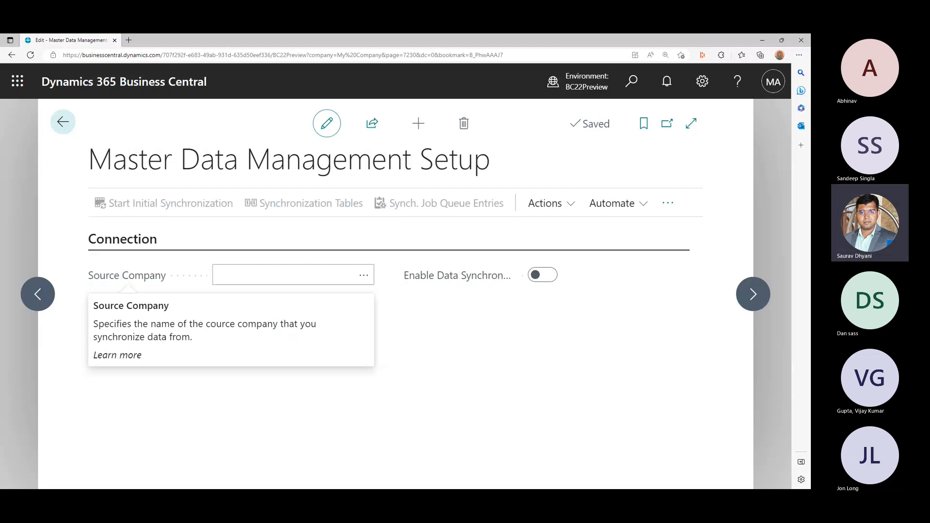
Step: Set the Source Company to CRONUS USA, Inc. in the Master Data Management Setup
double_click(221, 324)
click(127, 276)
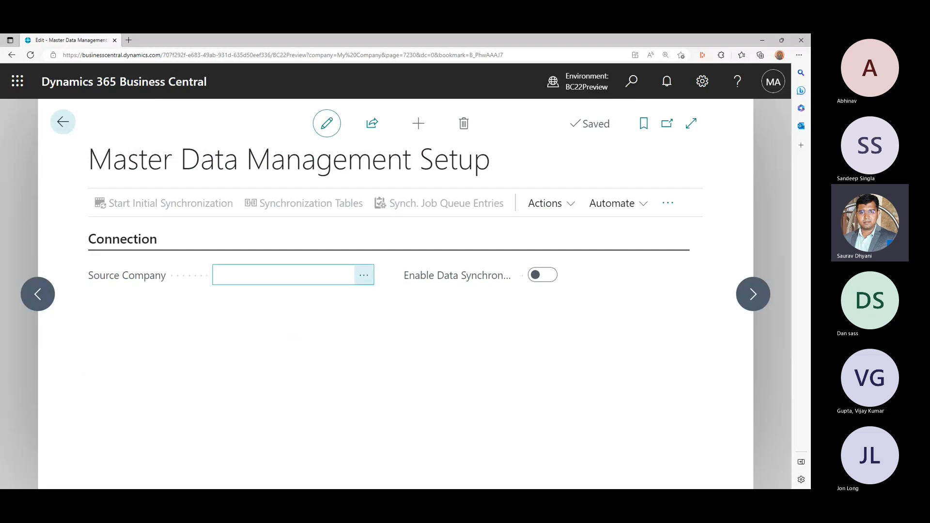
click(364, 275)
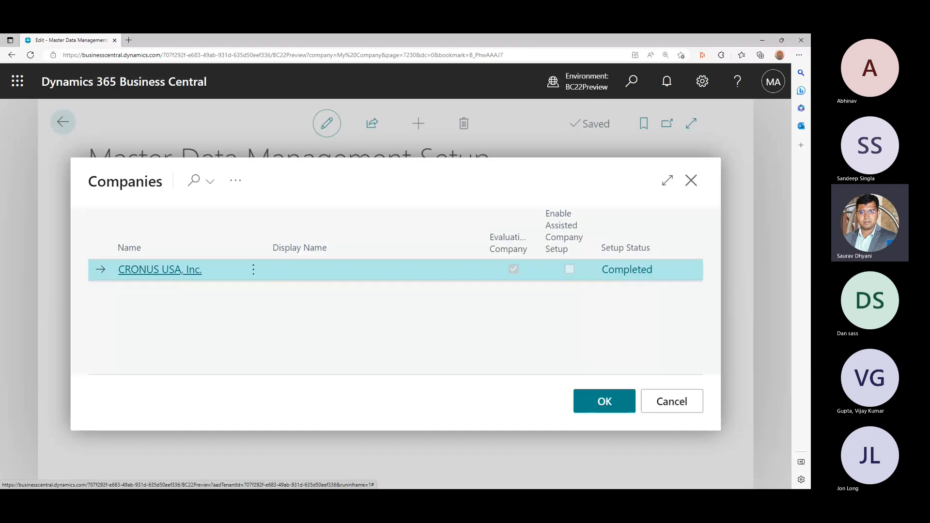
click(160, 270)
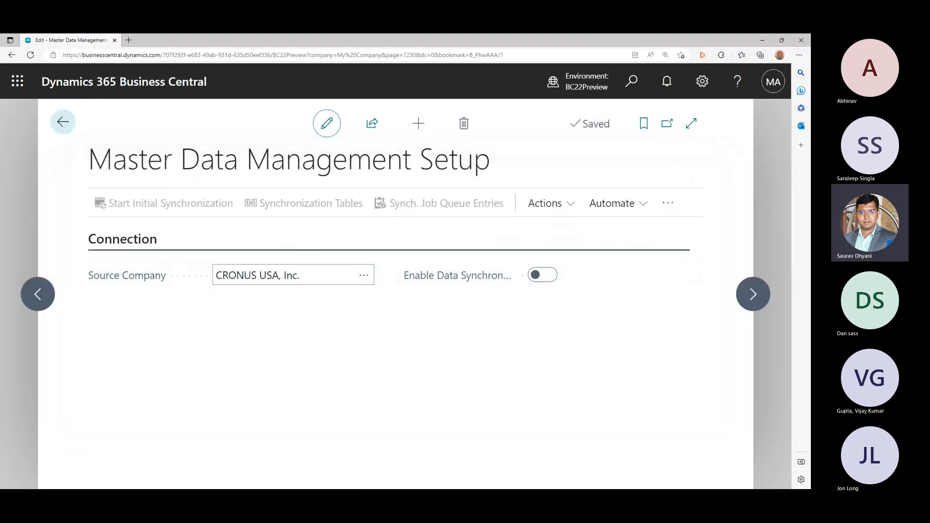
Step: Enable data synchronization from the source company, read through the synchronization instructions, and close them
mouse_move(458, 276)
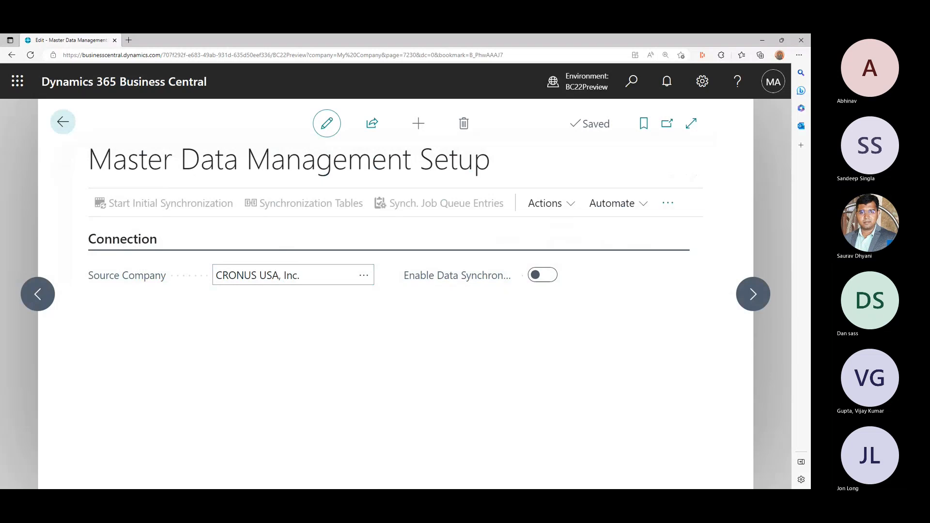
click(542, 275)
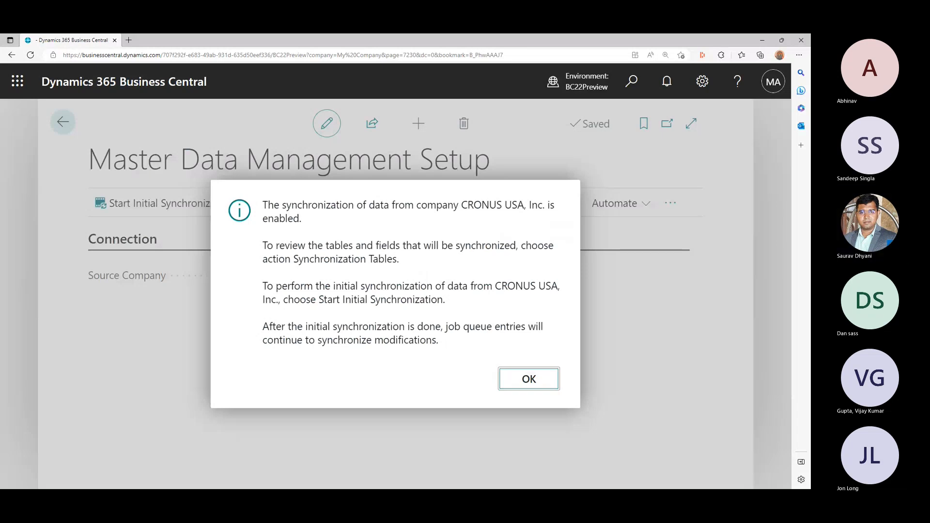
triple_click(380, 204)
click(265, 244)
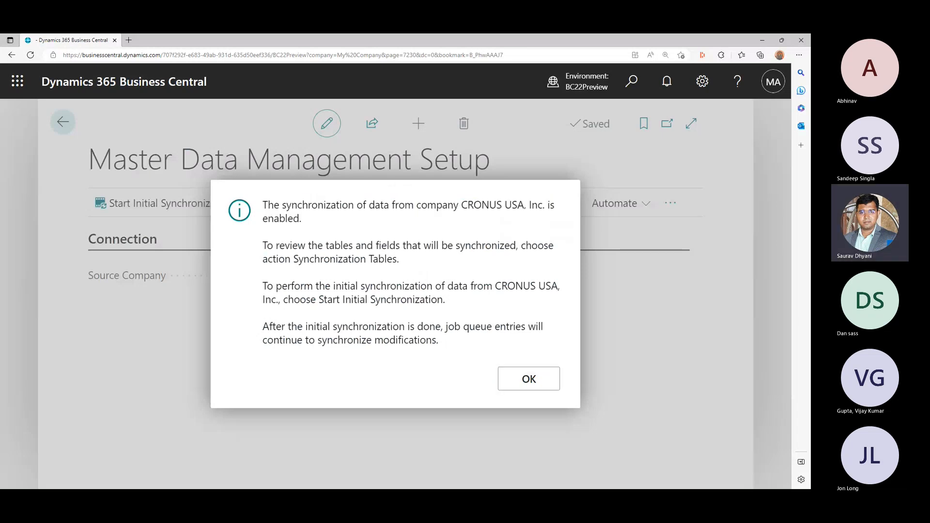
drag(262, 245, 399, 260)
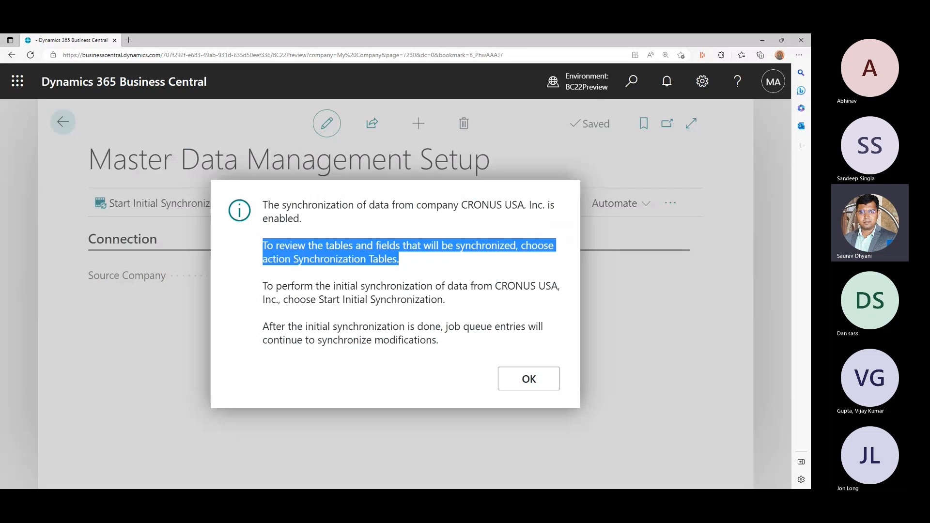
drag(263, 286, 318, 299)
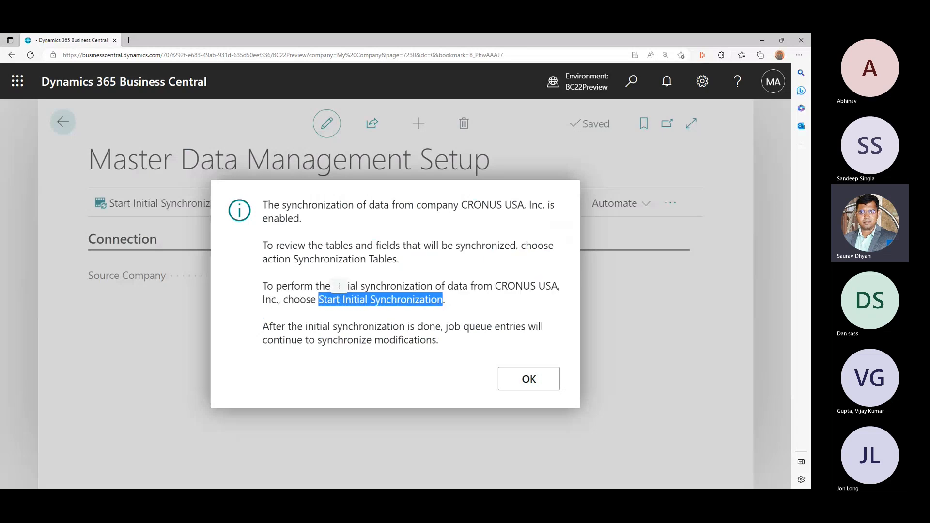
double_click(274, 327)
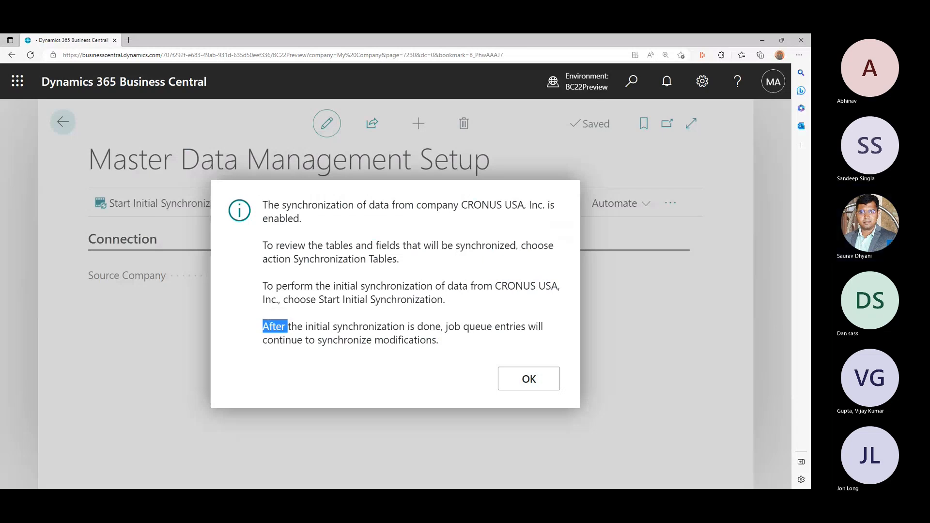
click(530, 379)
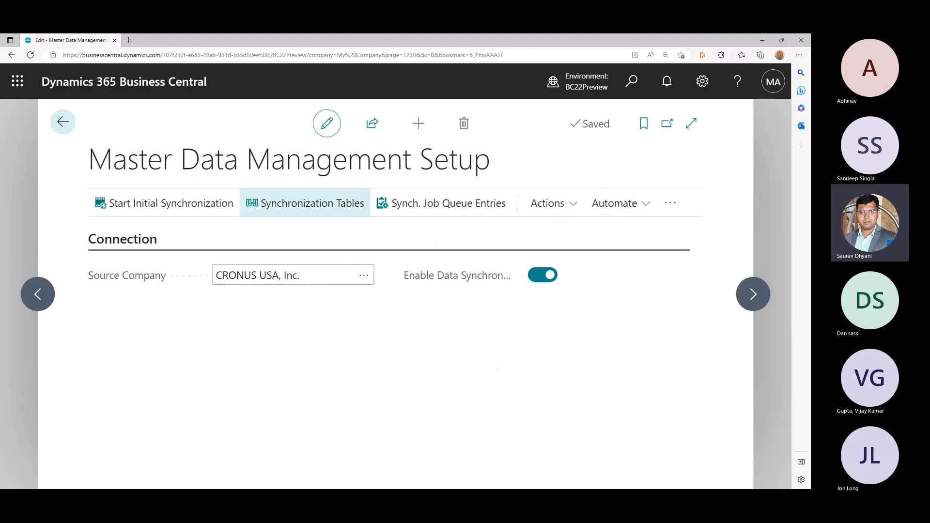
Step: Open the Synchronization Tables from the Master Data Management Setup and look through the listed tables
click(306, 203)
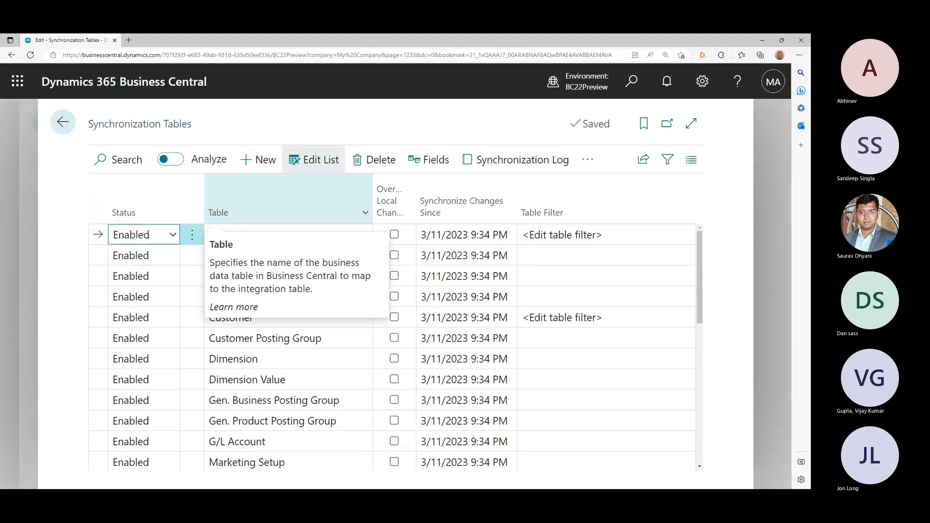
scroll(606, 275, down, 8)
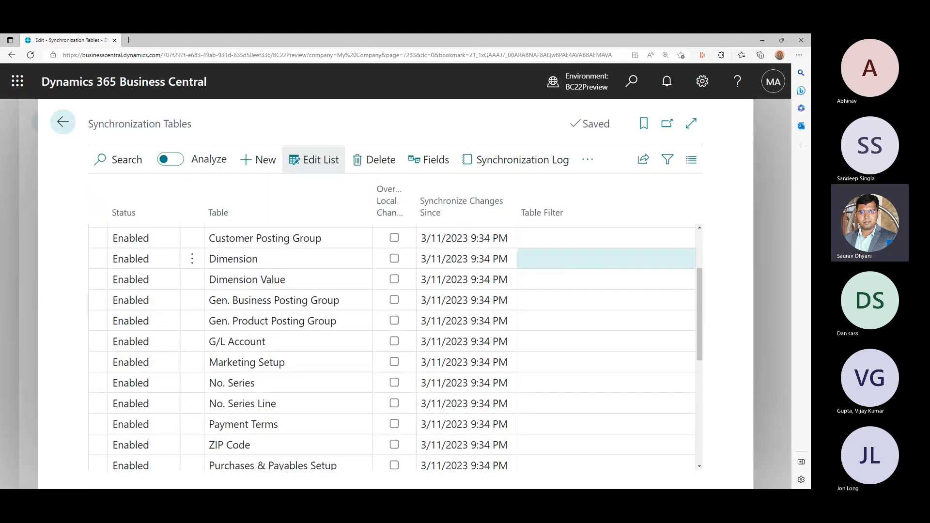
scroll(606, 275, up, 8)
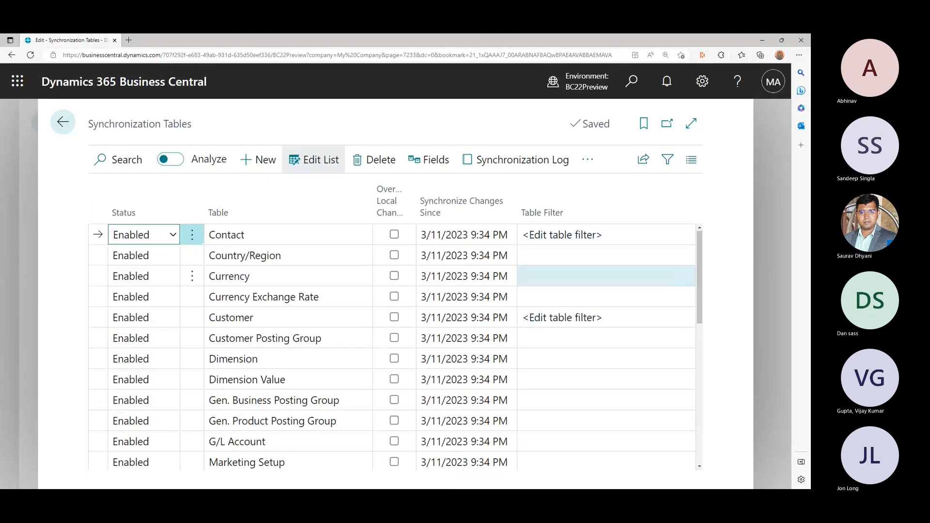
Step: Check the Status options for the Contact table and widen the Overwrite Local Change column to show its full heading
click(172, 235)
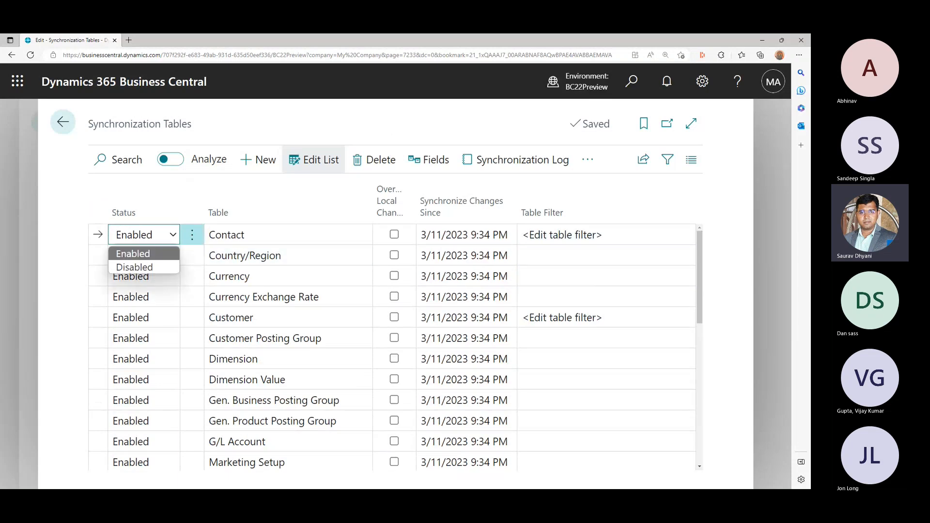
key(Escape)
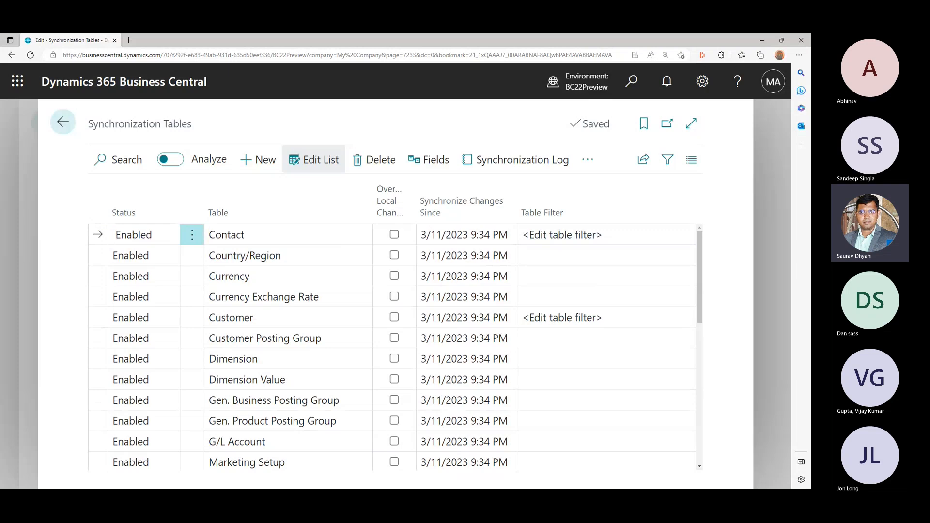
mouse_move(396, 201)
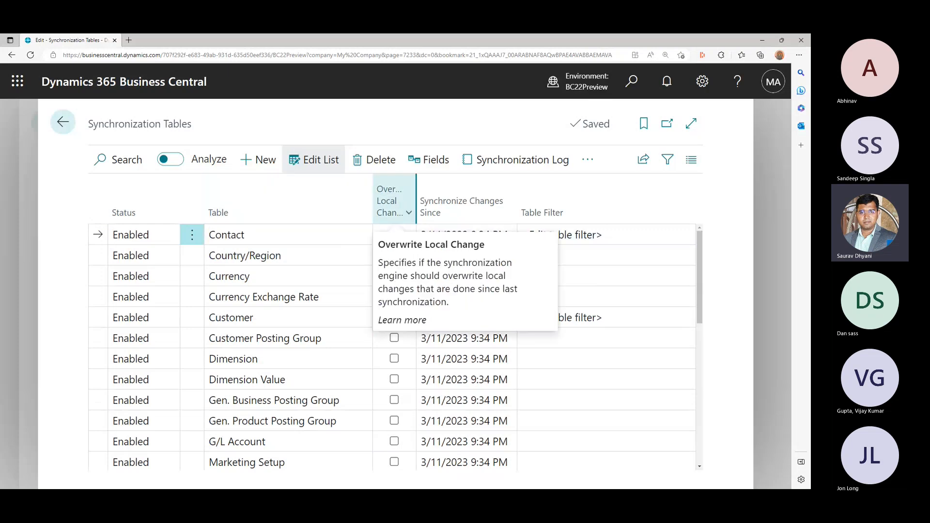
drag(416, 196, 435, 195)
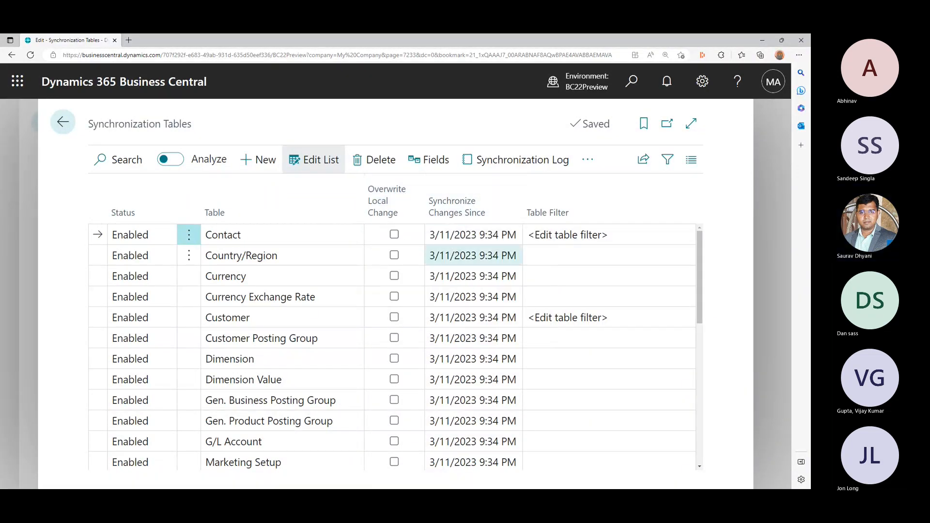
Step: Examine the Contact table's filter conditions on Type and Company No., and leave the filter unchanged
click(586, 235)
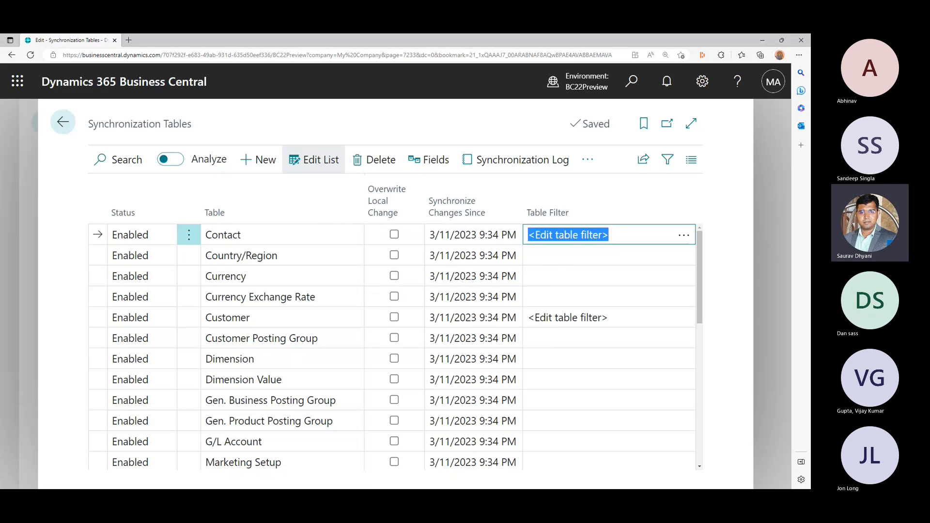
click(691, 235)
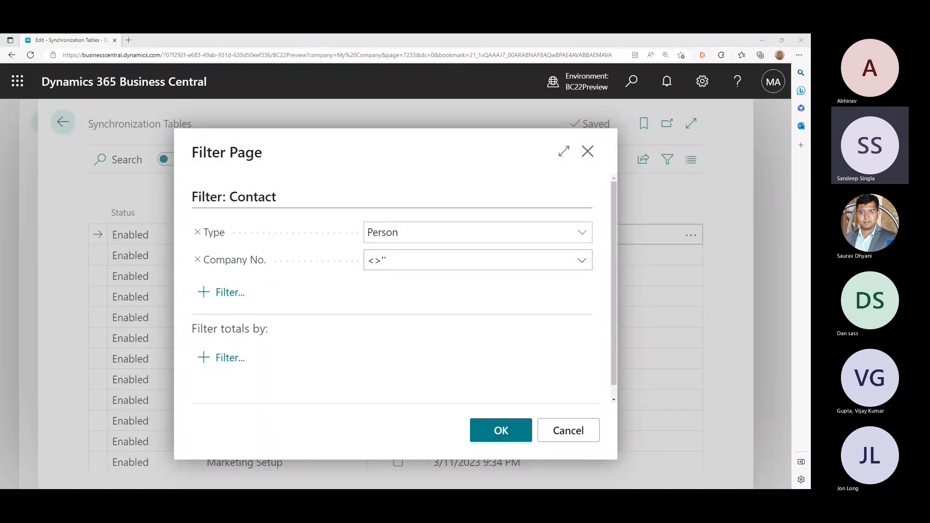
click(588, 151)
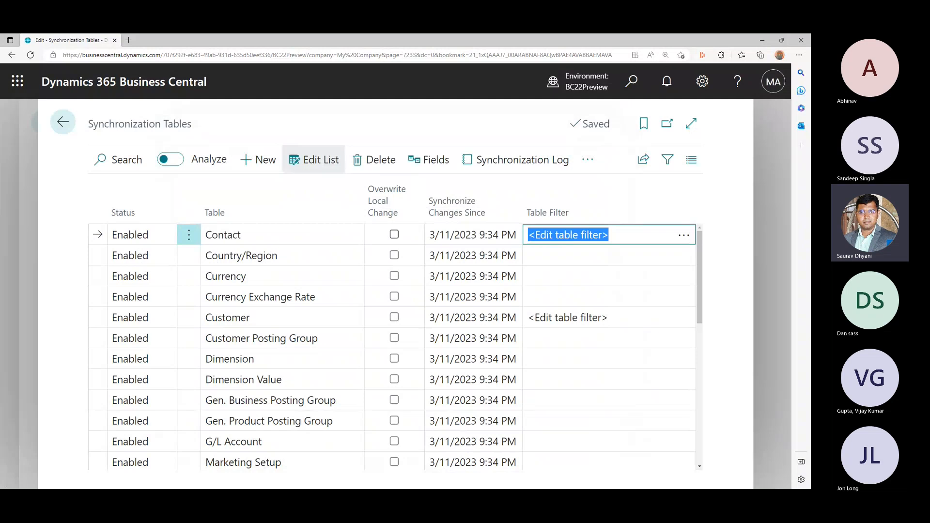
mouse_move(390, 211)
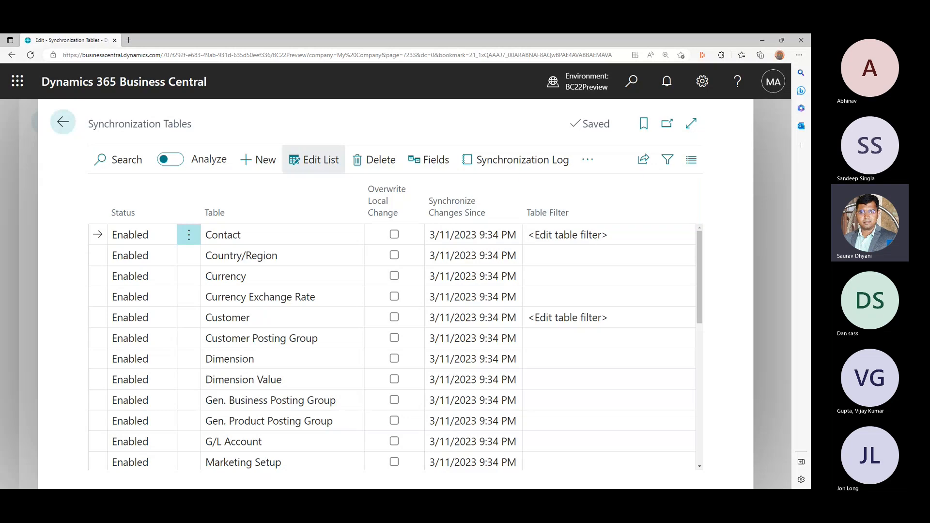
click(684, 236)
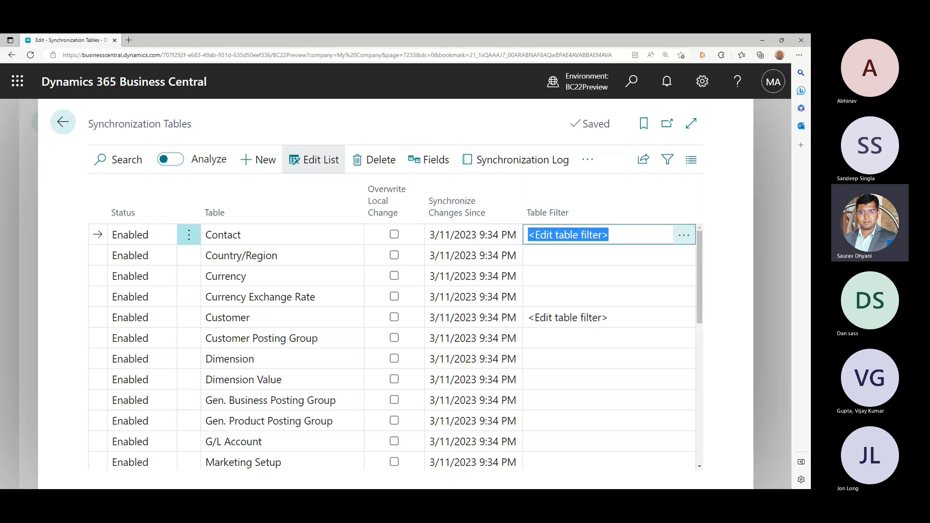
click(684, 236)
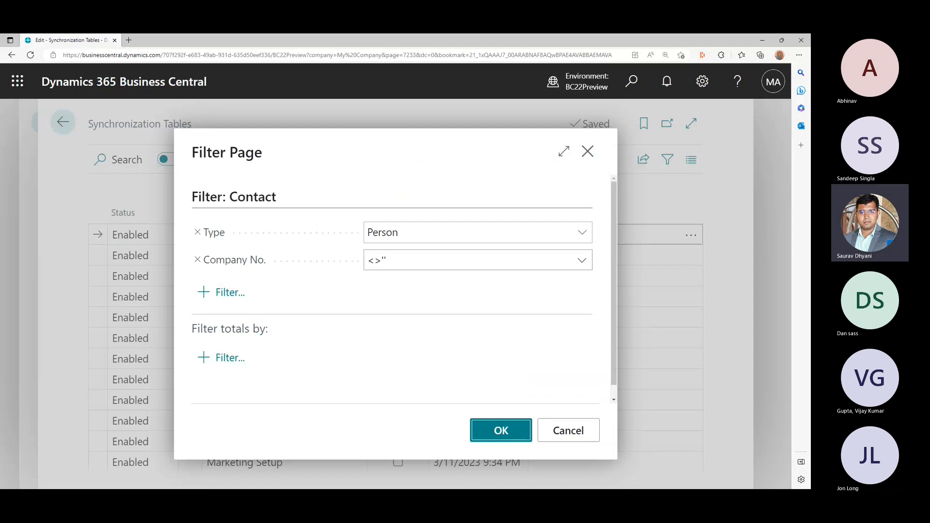
click(568, 431)
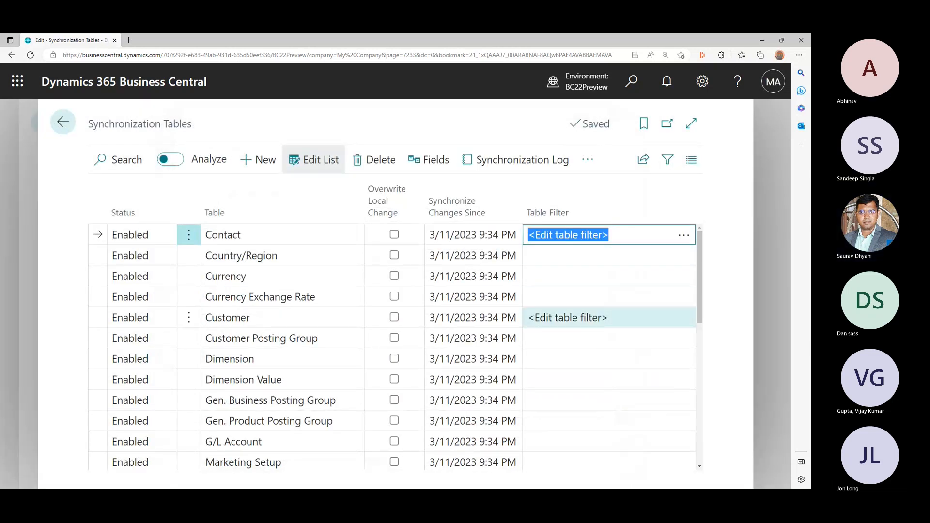
Step: Examine the Customer table's filter on the Blocked field and leave it unchanged
click(630, 318)
click(684, 318)
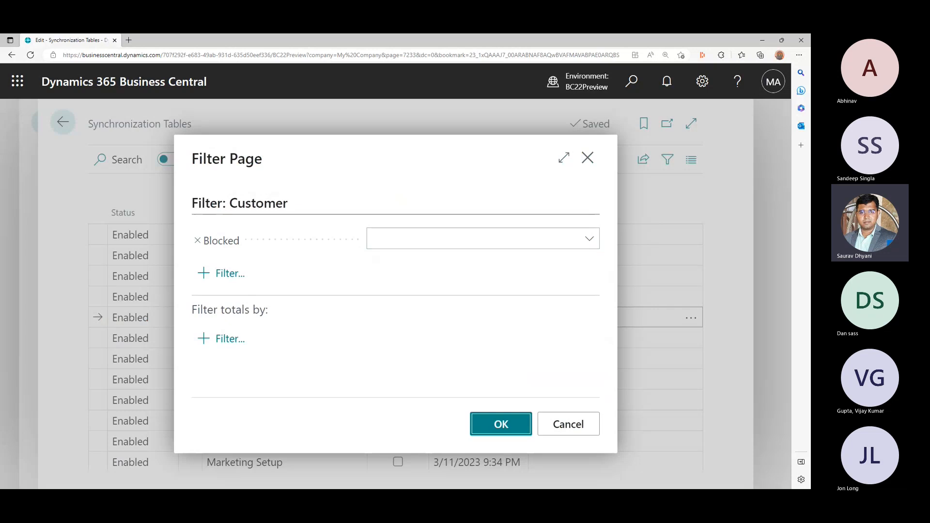
click(568, 424)
Step: Examine the Vendor table's filter on the Blocked field and close it without making changes
scroll(581, 335, down, 5)
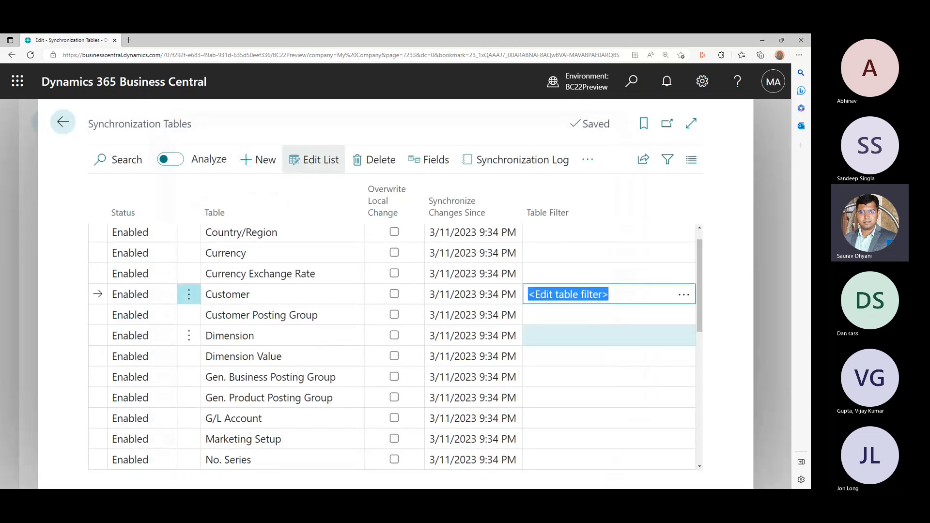
scroll(581, 339, down, 2)
click(581, 419)
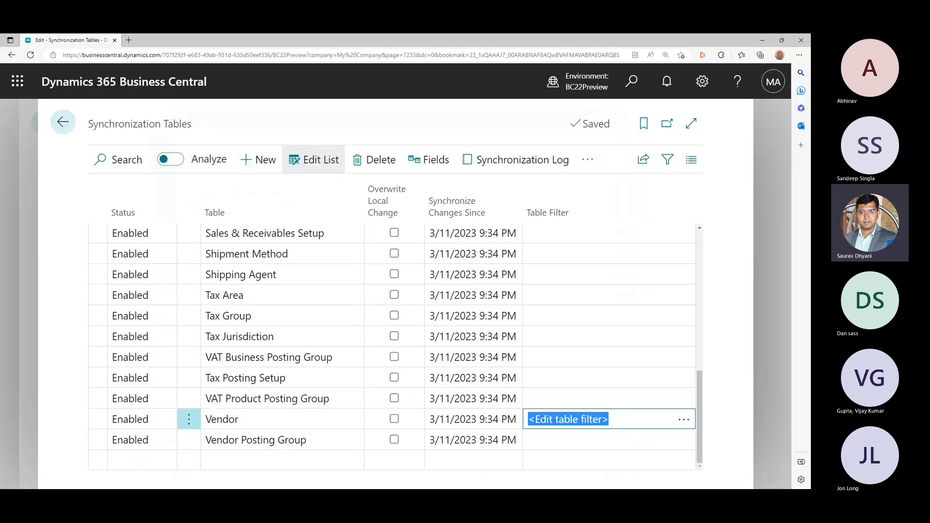
click(684, 420)
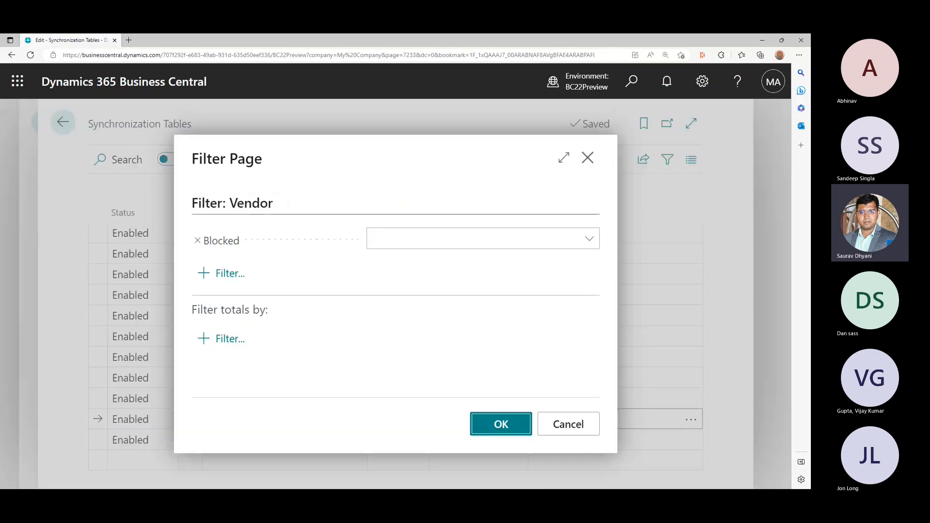
click(590, 238)
click(589, 239)
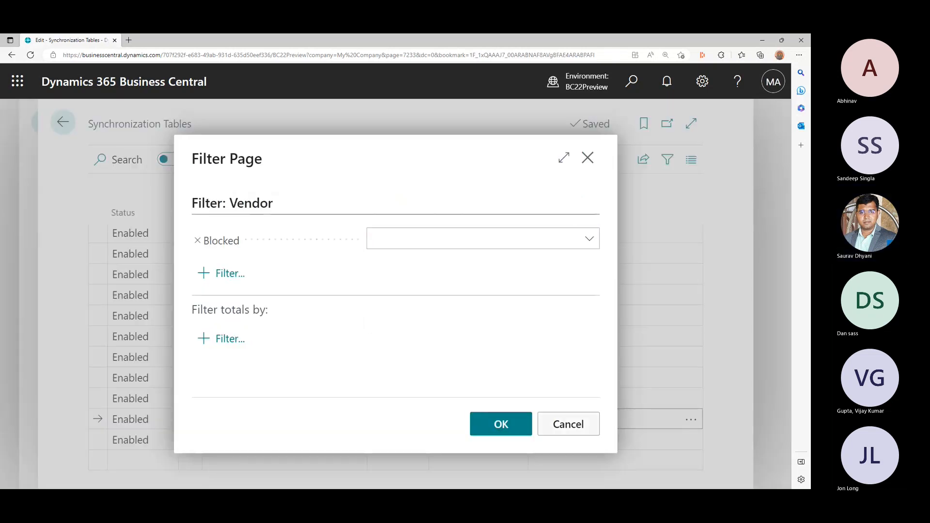
click(569, 425)
Step: Review the Contact table's synchronization fields, including their Status, Validate Field and Overwrite Local Change settings, and return to the Synchronization Tables
scroll(282, 359, up, 8)
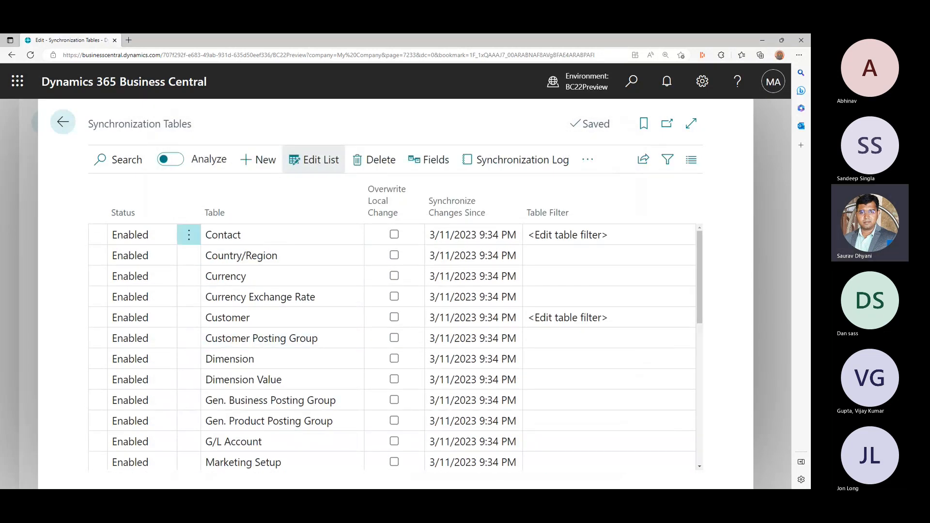
click(189, 236)
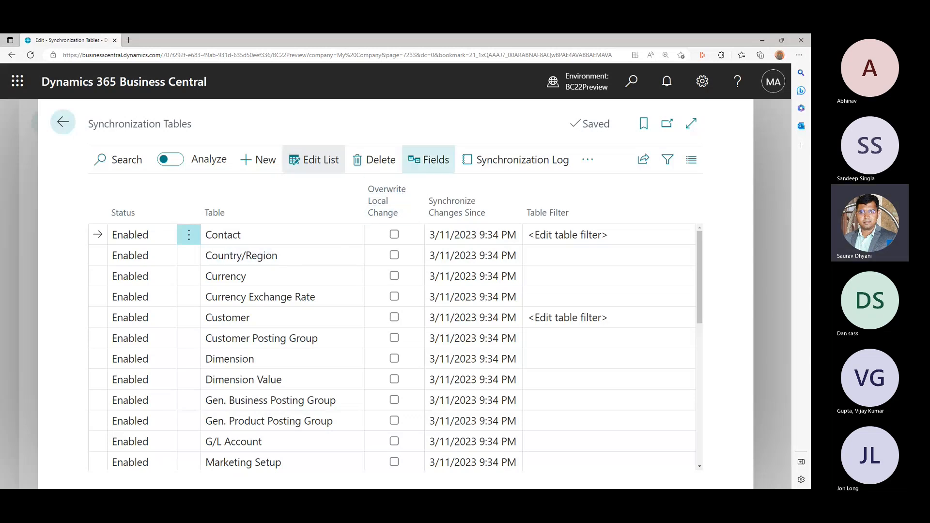
click(429, 160)
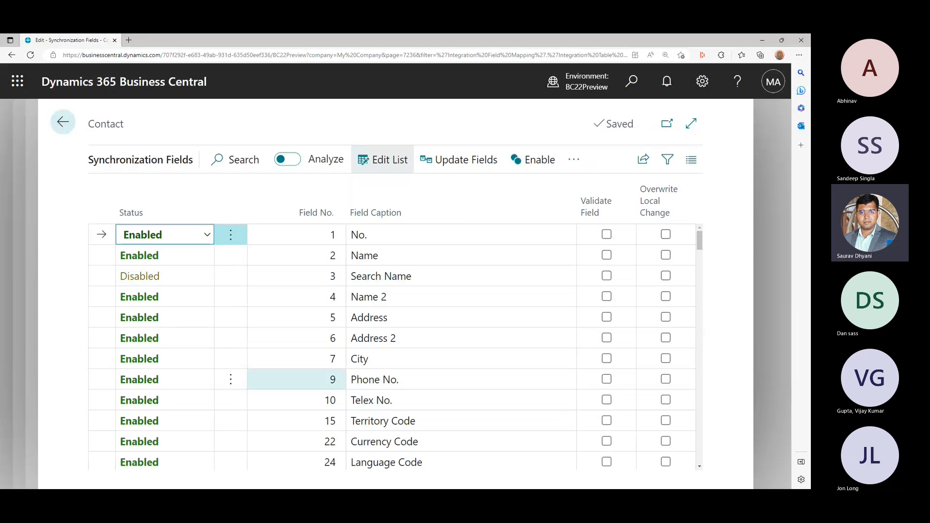
scroll(297, 380, down, 10)
scroll(296, 380, down, 5)
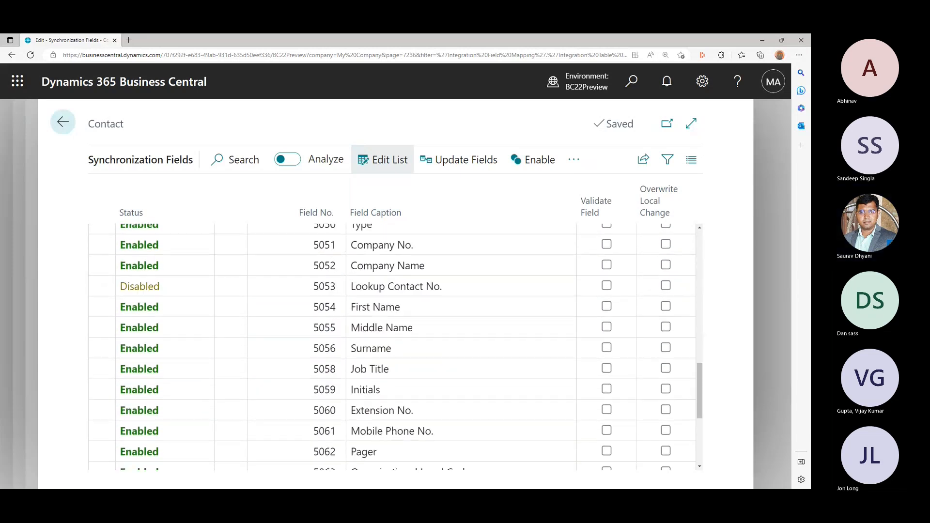
scroll(296, 406, up, 12)
scroll(297, 405, up, 2)
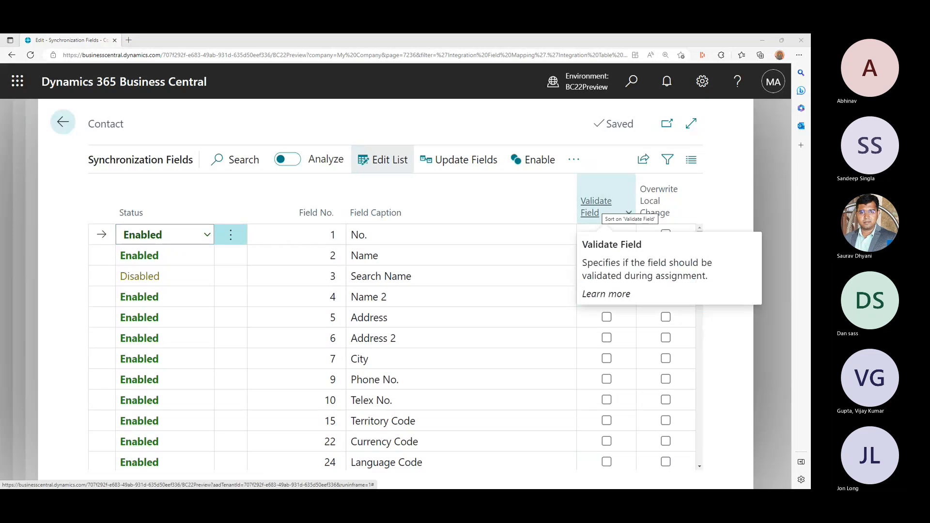
mouse_move(660, 201)
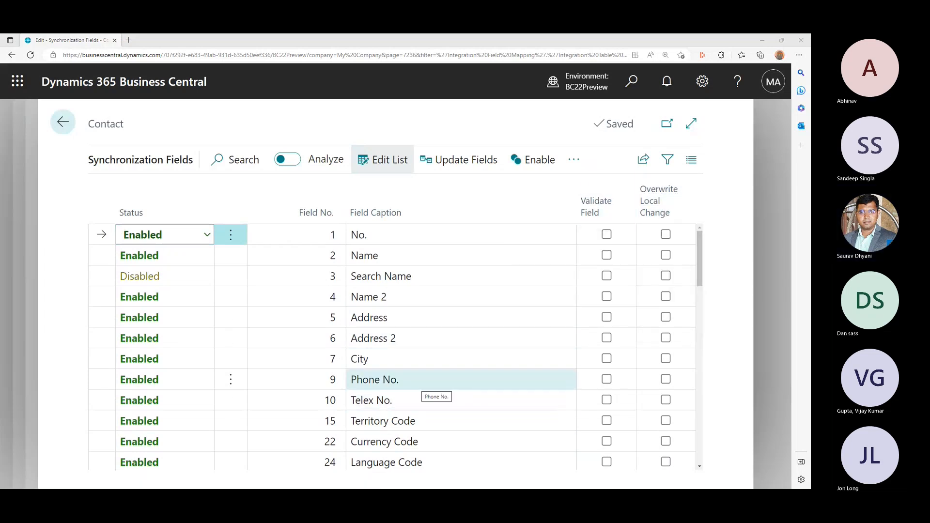
scroll(422, 387, down, 15)
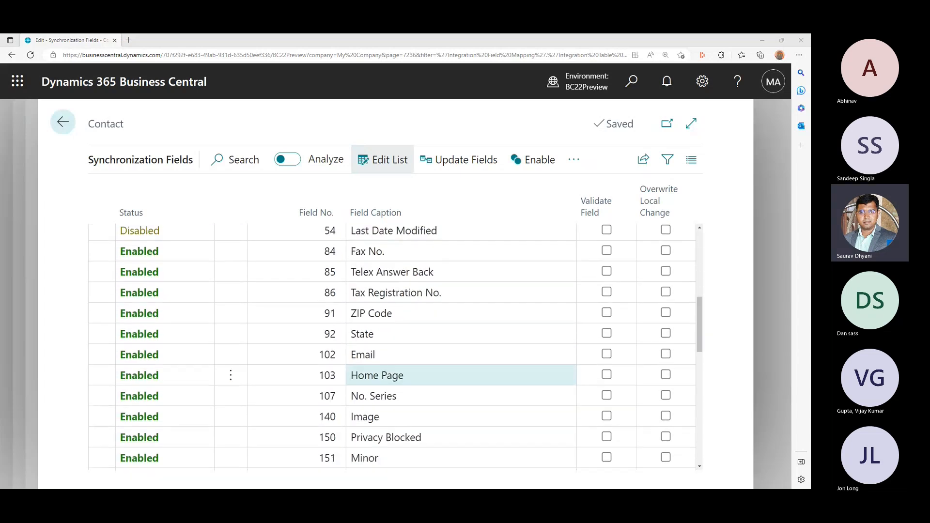
scroll(421, 388, up, 15)
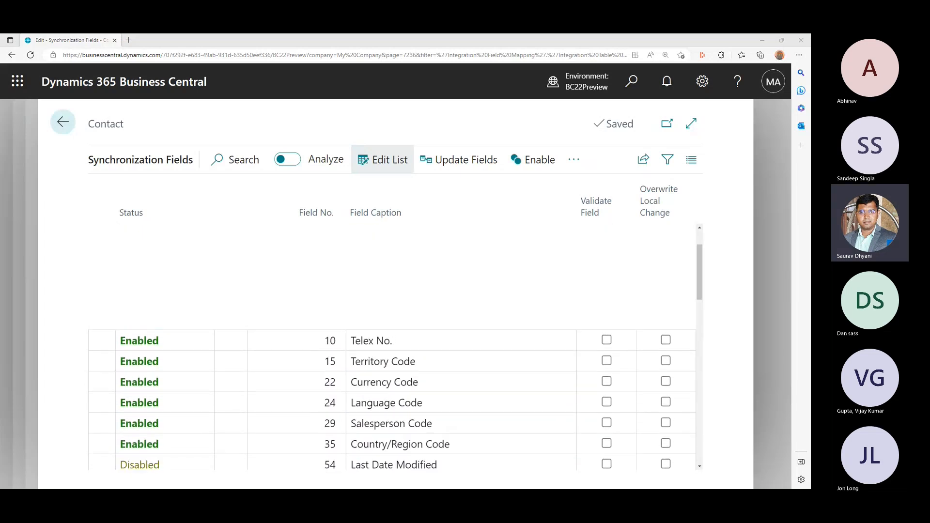
click(63, 122)
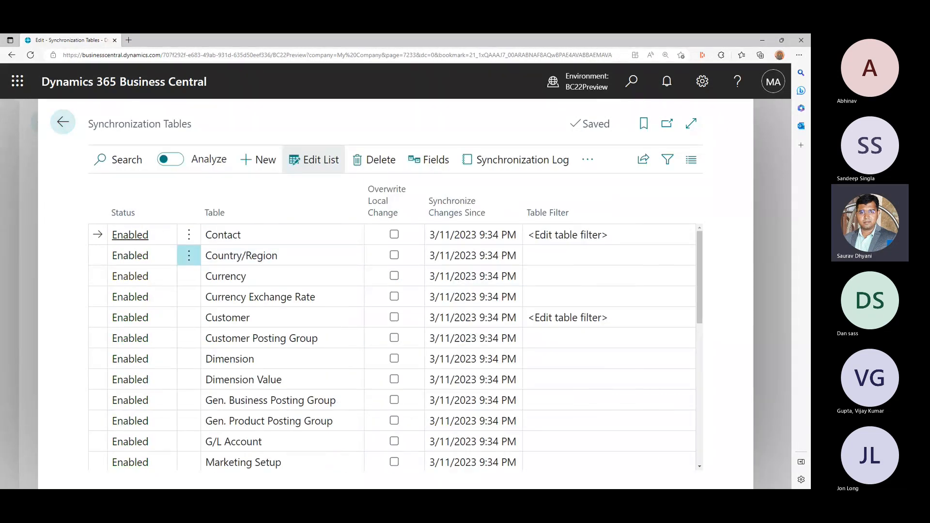
Step: Start a new line after Vendor Posting Group, open its table selection in expanded view, and browse the available table objects
click(300, 273)
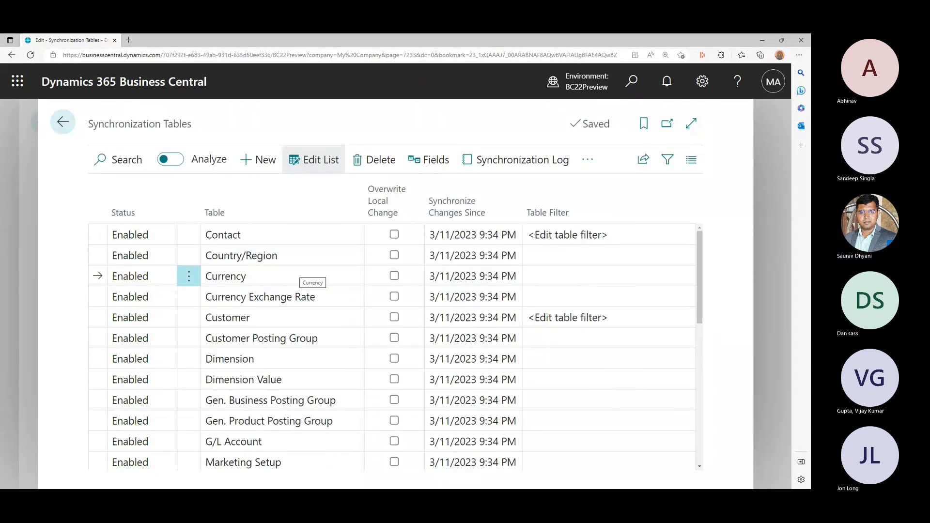
scroll(299, 274, down, 10)
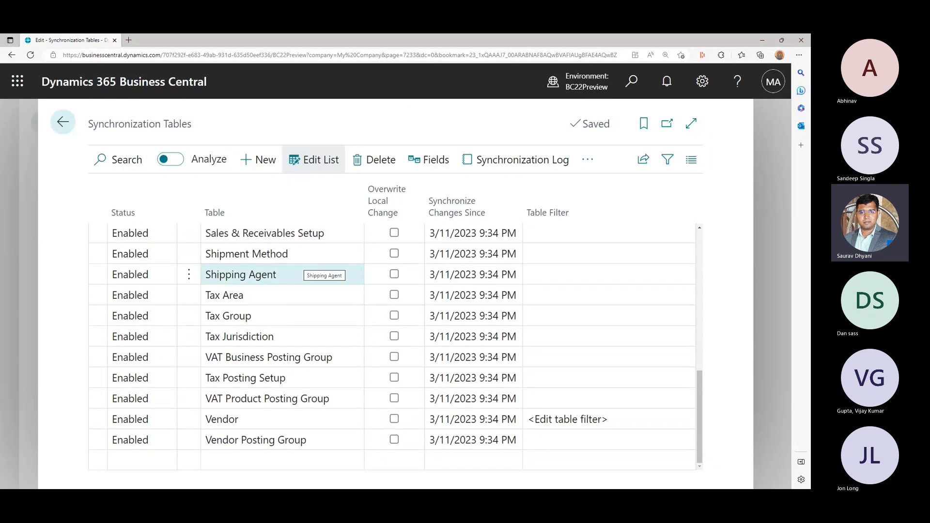
click(142, 459)
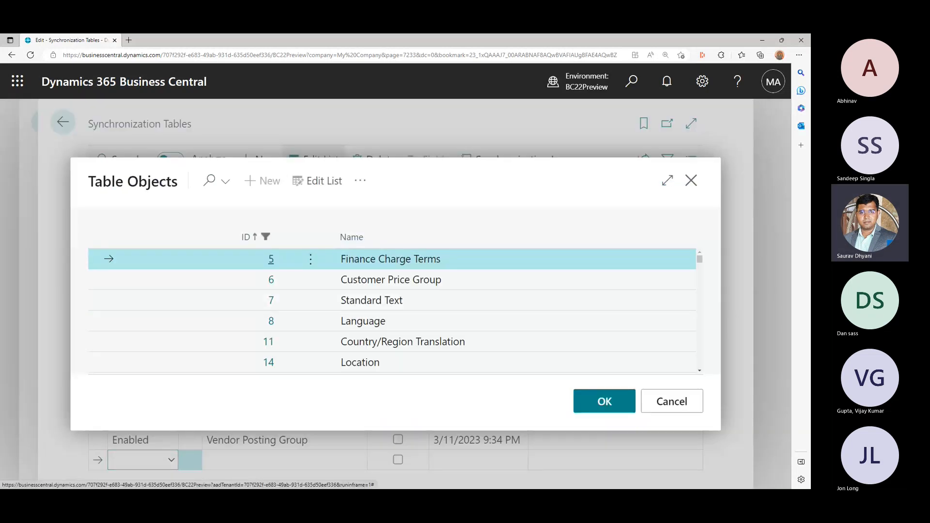
click(667, 181)
scroll(388, 265, down, 15)
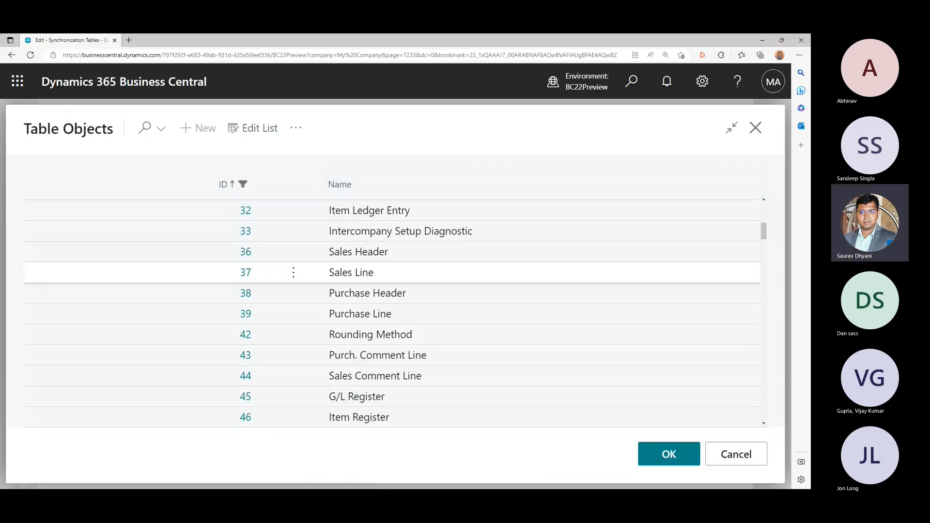
scroll(387, 266, down, 15)
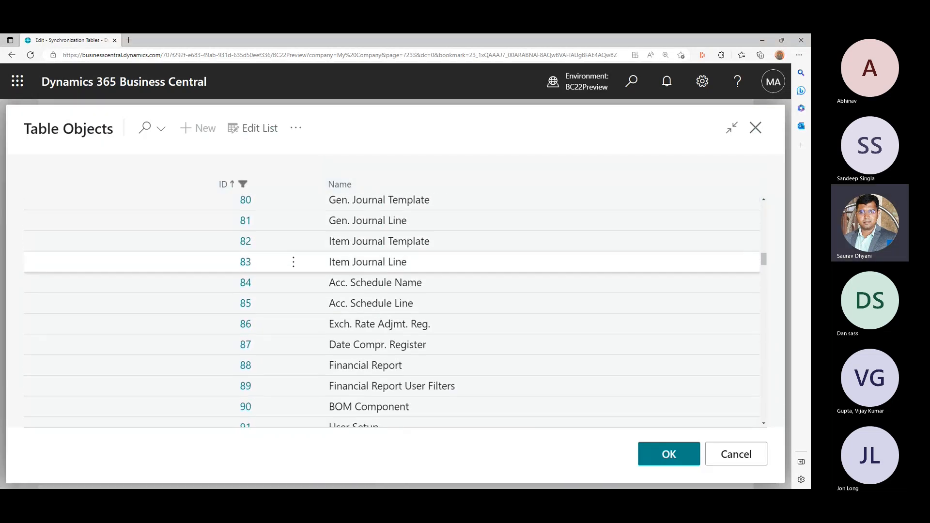
scroll(388, 269, down, 10)
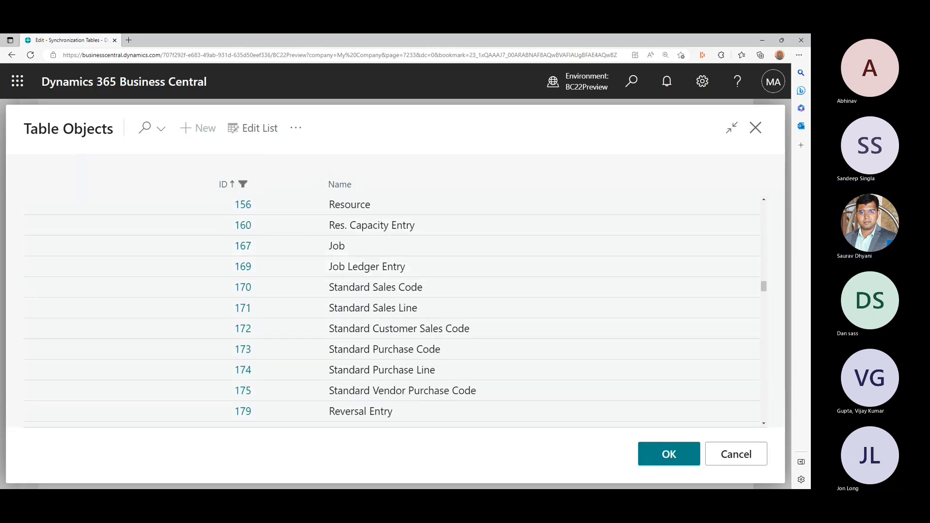
Step: Search the table objects for "ledger", look through the matching tables, and clear the search
click(145, 128)
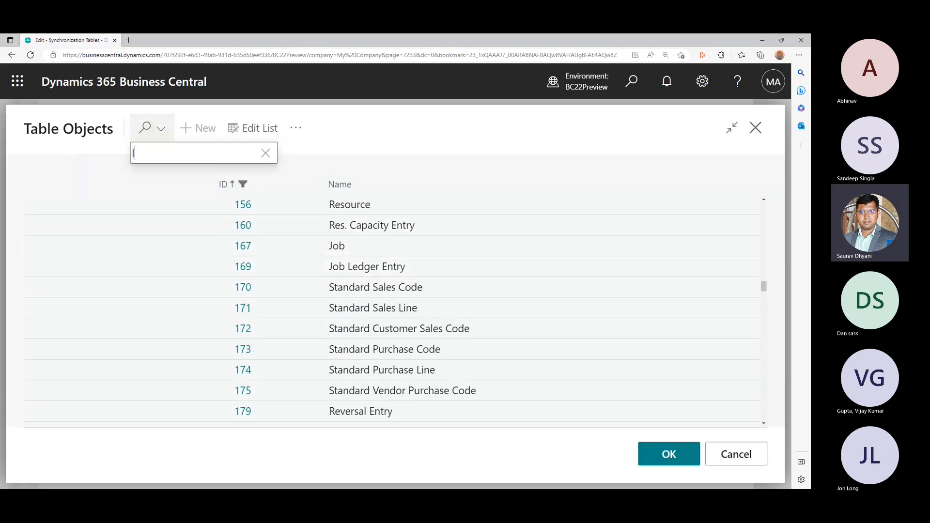
text(ledger)
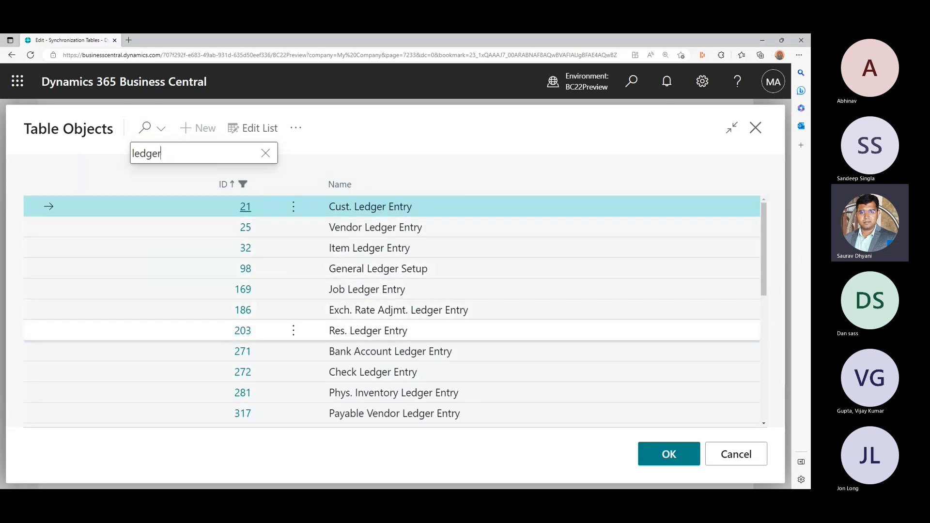
scroll(387, 306, down, 1)
scroll(387, 334, up, 1)
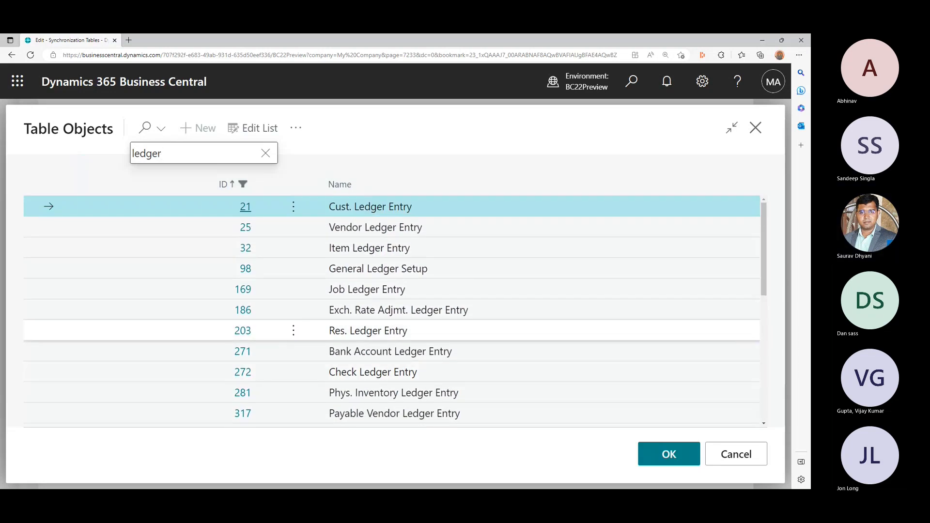
click(266, 153)
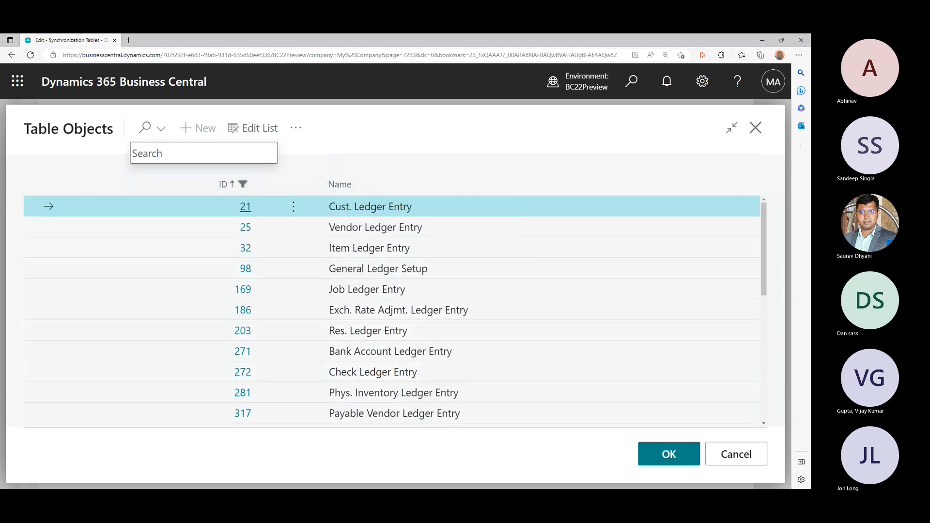
click(339, 130)
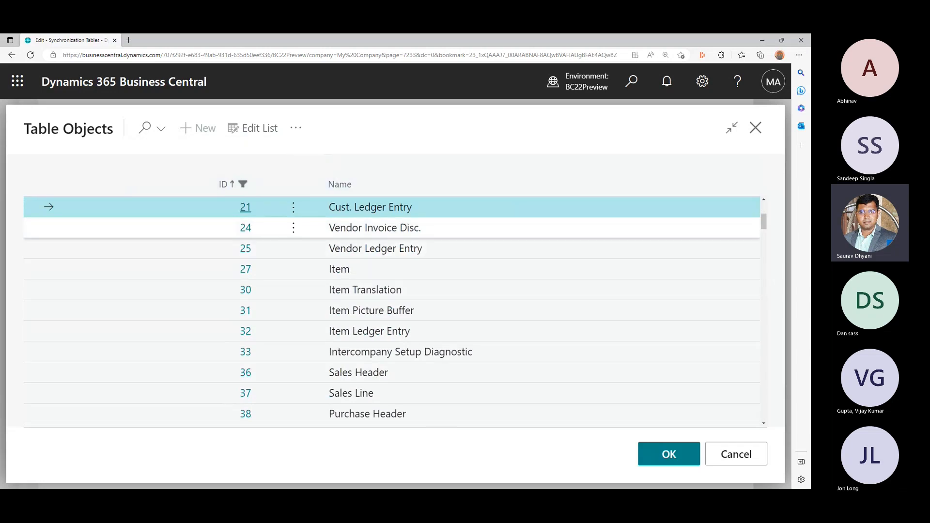
key(ctrl+F1)
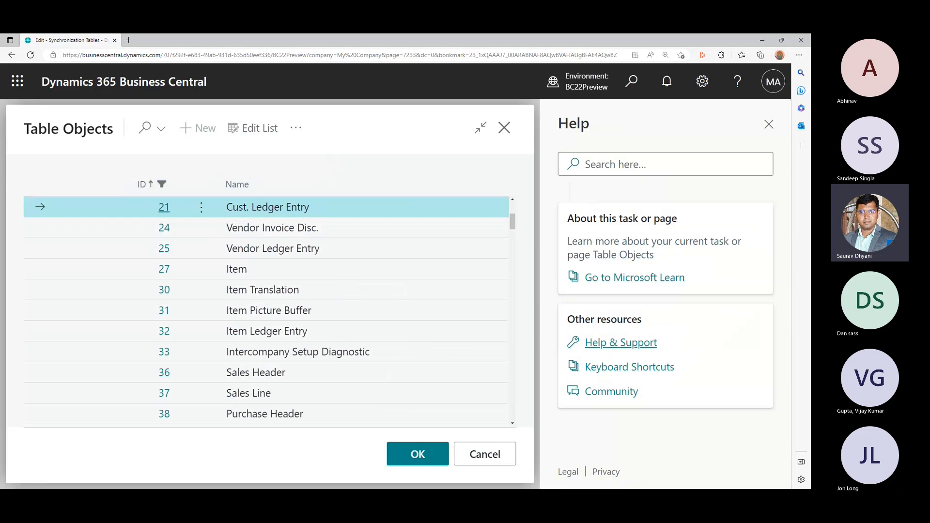
click(621, 342)
scroll(108, 226, down, 5)
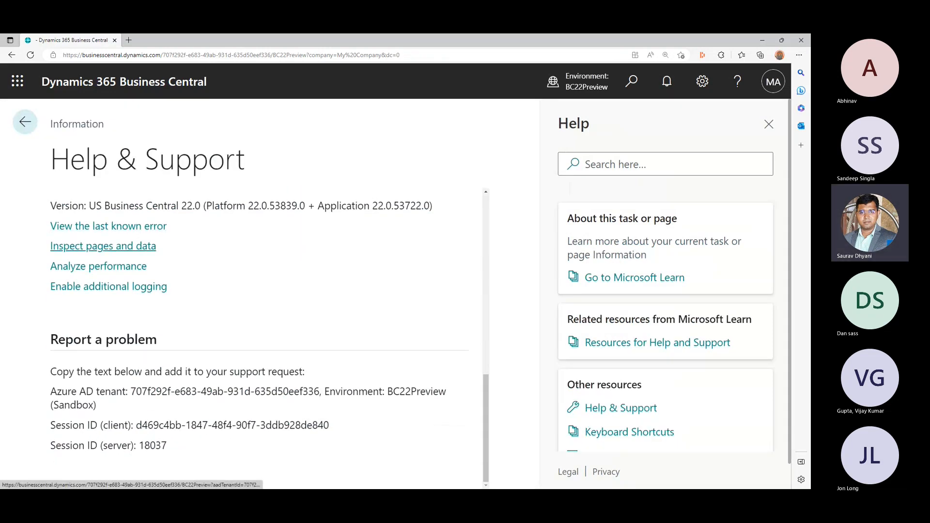
key(Escape)
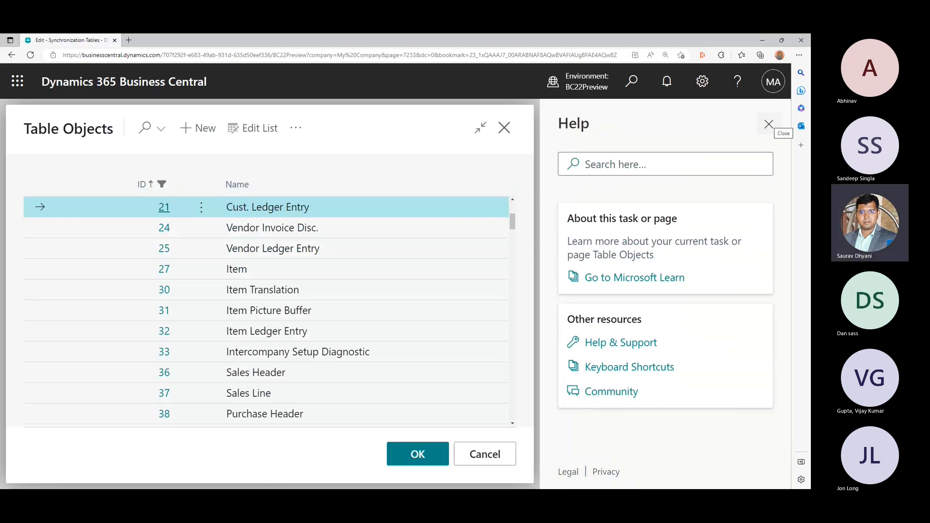
click(769, 124)
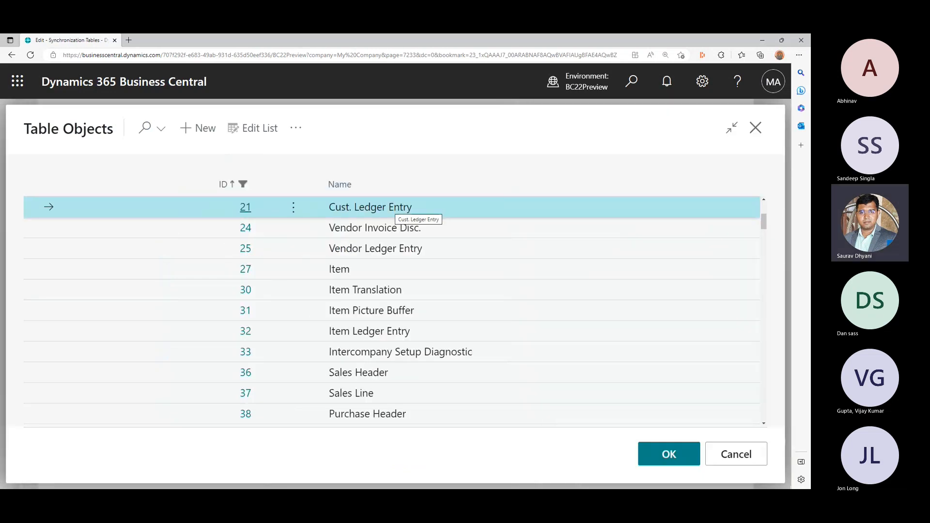
Step: Inspect the Table Objects page and copy the Object ID filter from its page filters
key(ctrl+alt+F1)
scroll(659, 429, down, 1)
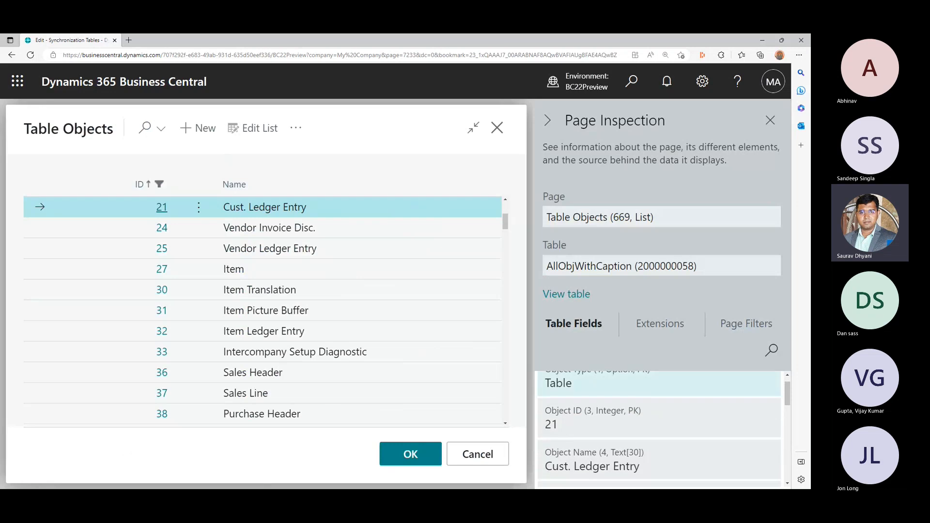
click(746, 324)
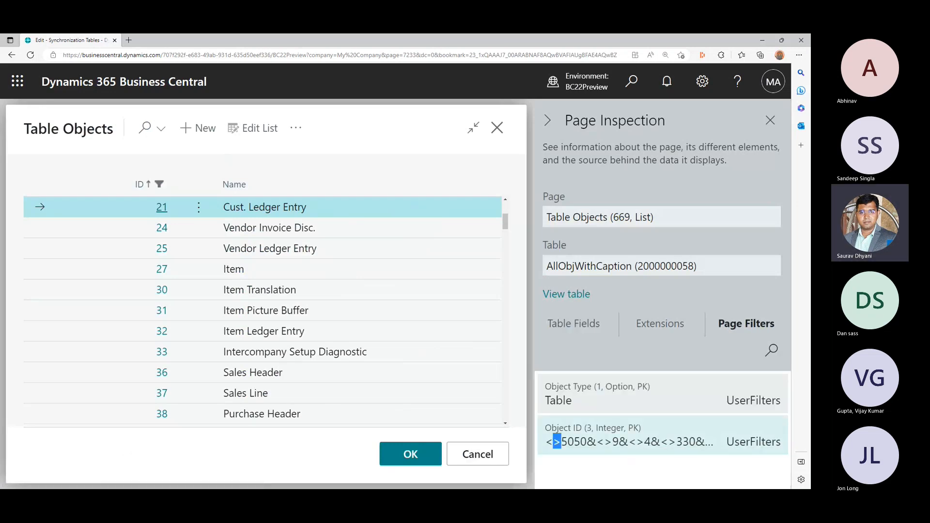
triple_click(558, 440)
right_click(576, 429)
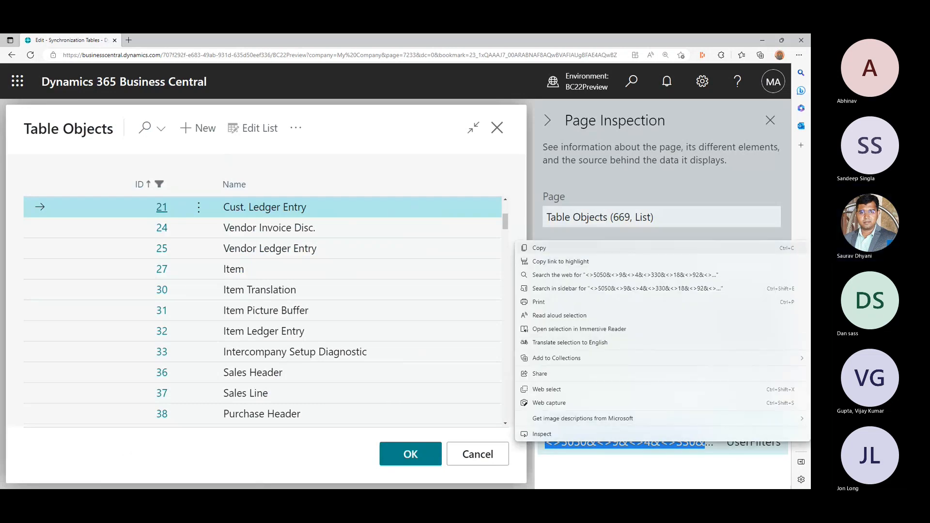
click(540, 248)
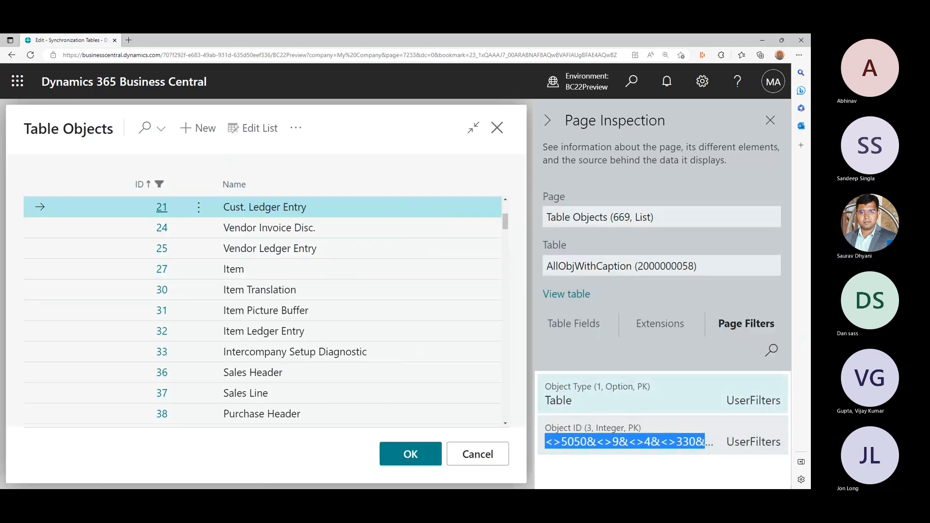
Step: Switch to Notepad, paste the copied Object ID filter, and move the window out of the way
key(super)
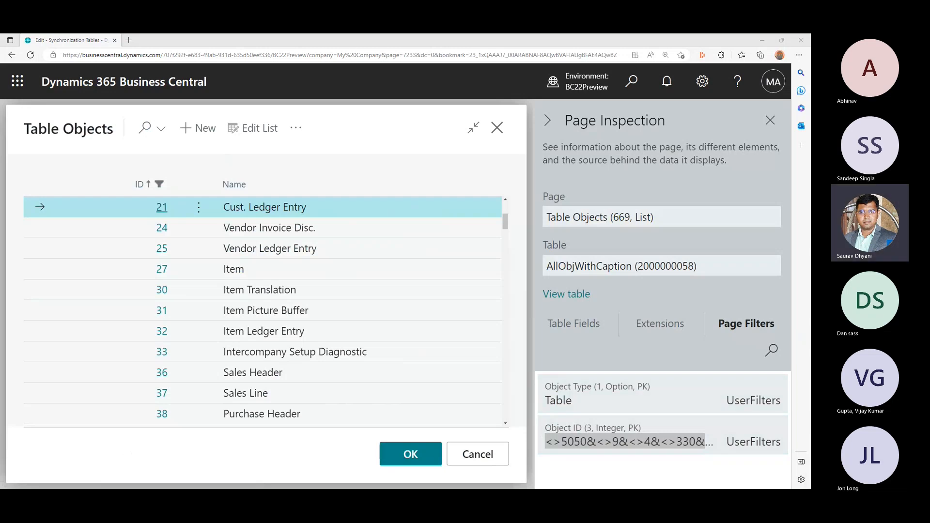
key(ctrl+v)
key(Return)
scroll(453, 295, up, 20)
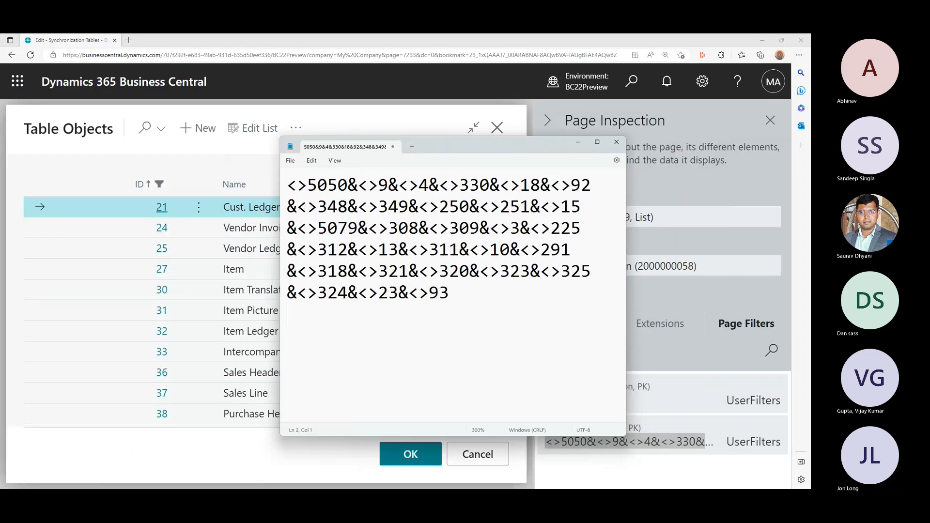
drag(485, 144, 810, 218)
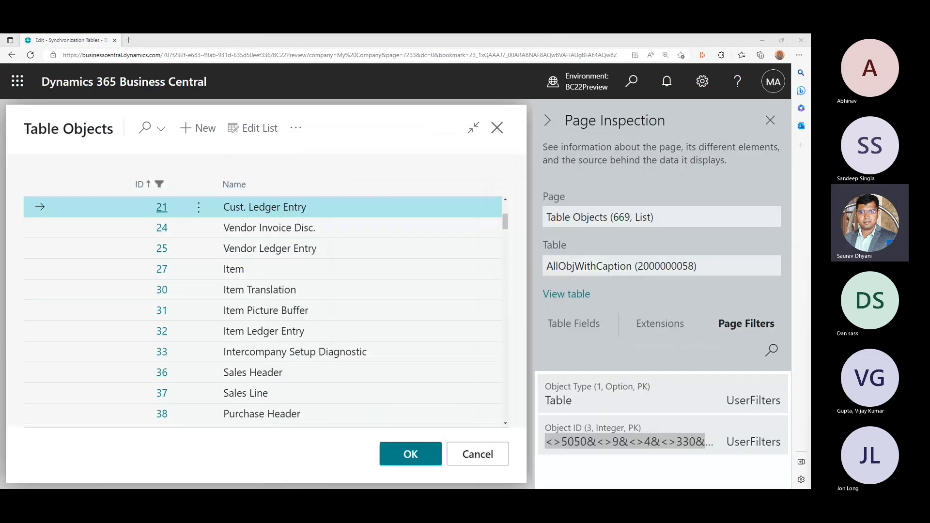
Step: Close the page inspection and table selection, and look over the Contact and Country/Region lines in the Synchronization Tables
click(770, 120)
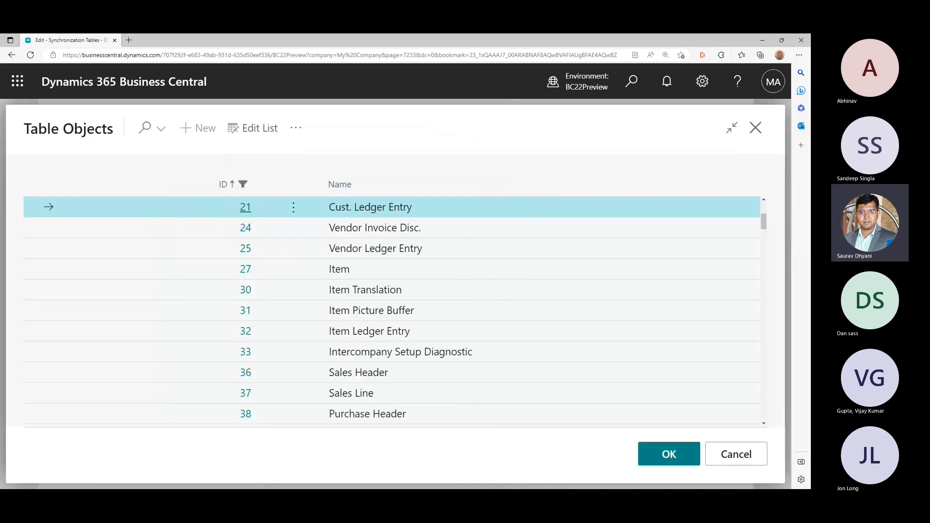
click(756, 128)
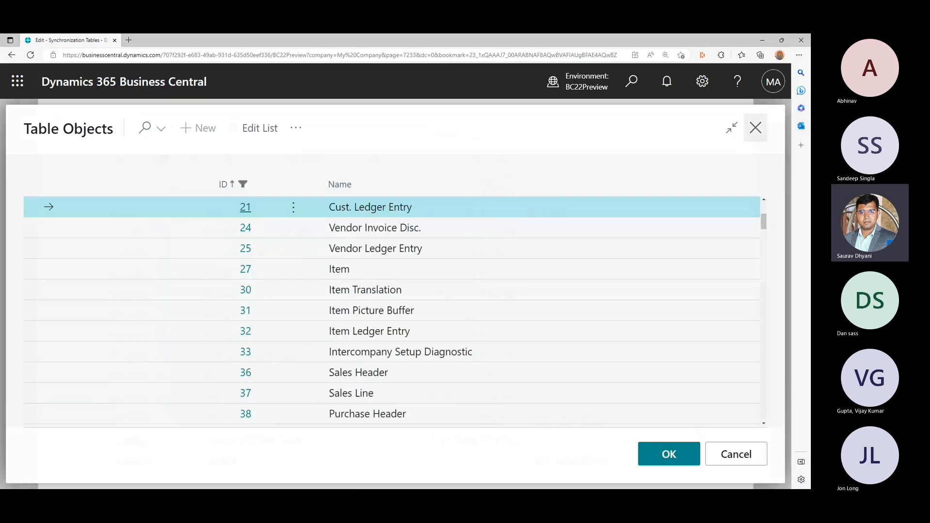
scroll(248, 315, up, 8)
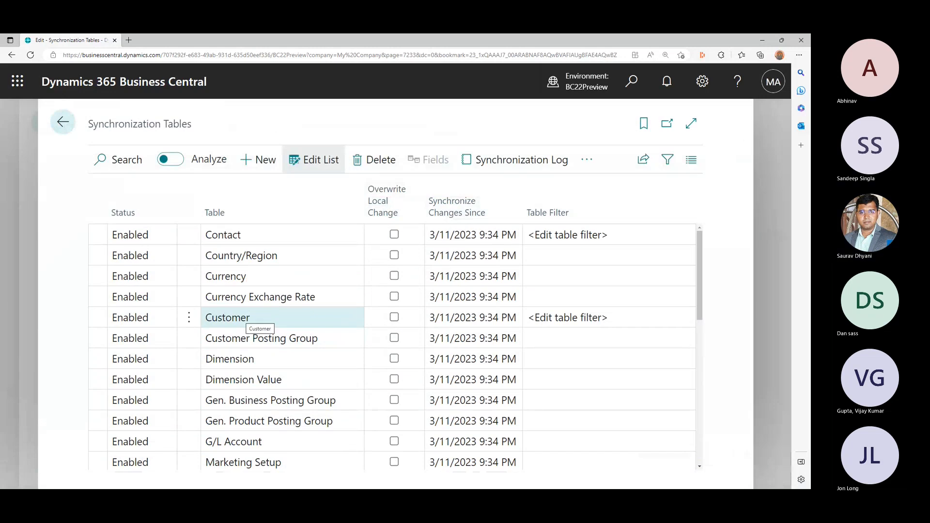
click(236, 235)
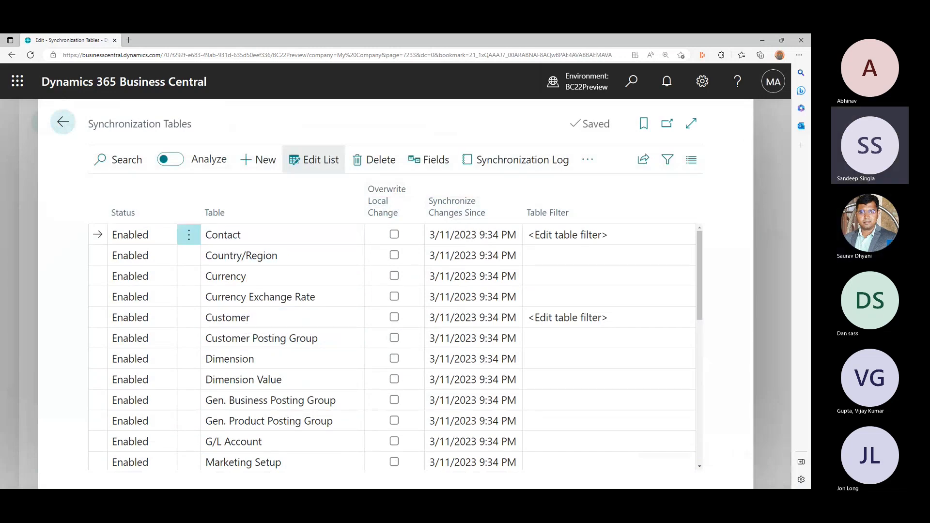
click(241, 255)
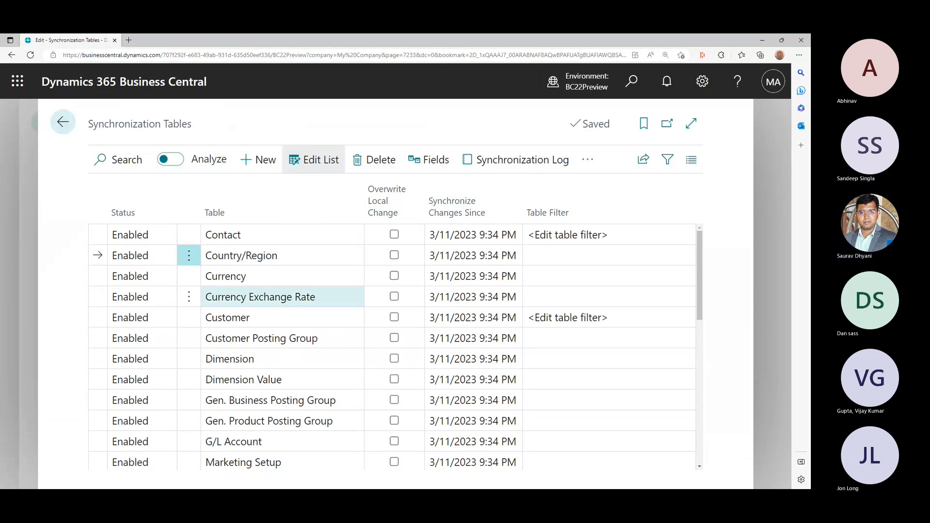
Step: Place the Notepad window beside the Synchronization Tables and compare the excluded IDs, starting with 5050, with the listed tables
drag(809, 225, 567, 167)
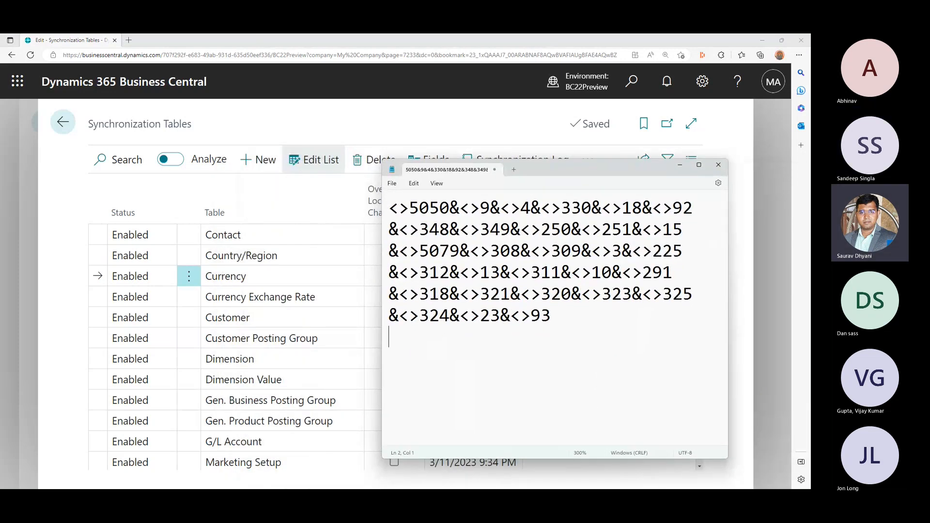
scroll(243, 316, down, 8)
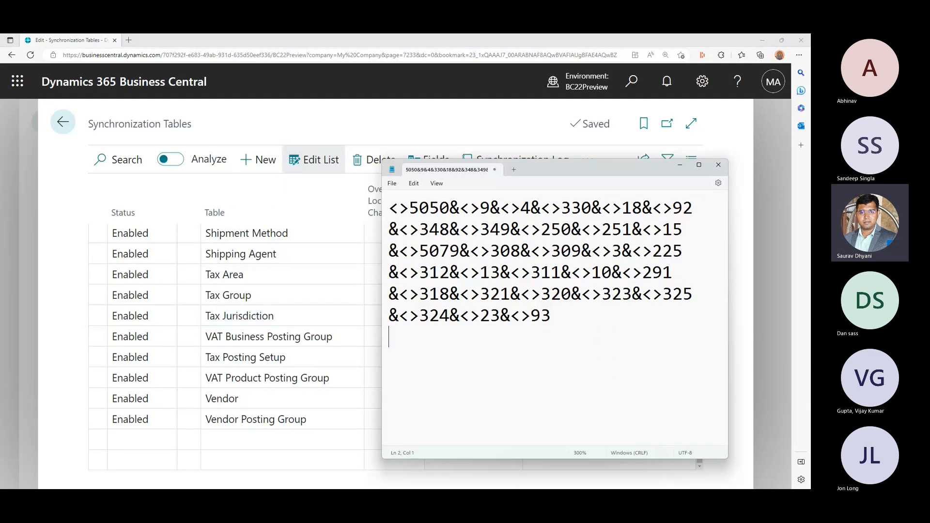
drag(410, 208, 449, 208)
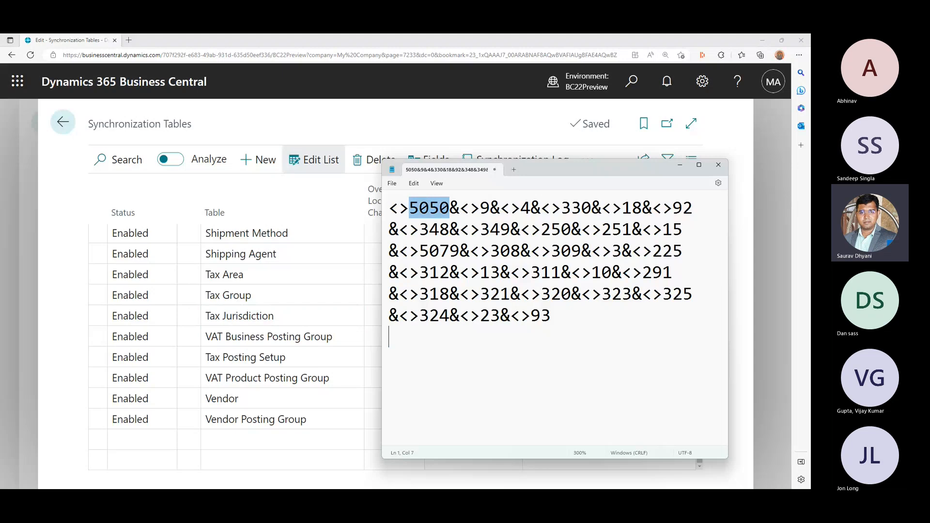
scroll(291, 247, up, 8)
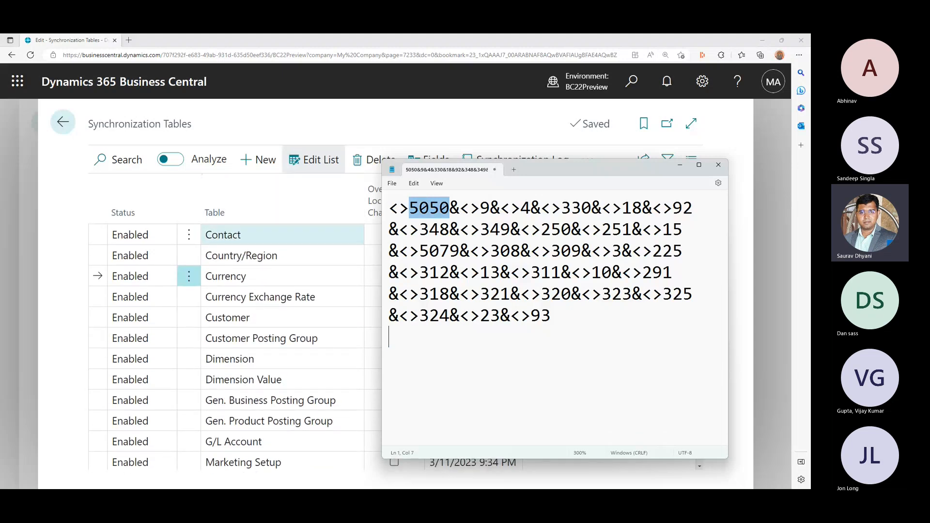
scroll(227, 324, down, 8)
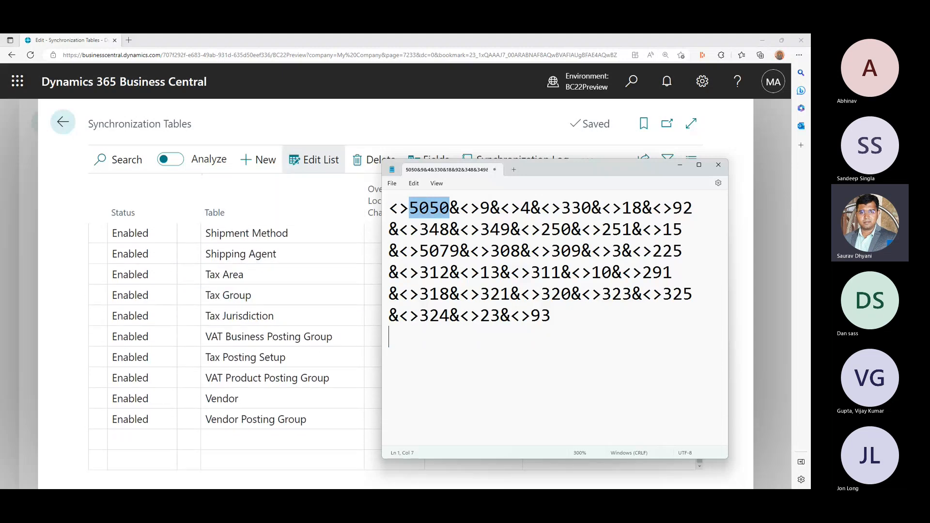
Step: Return to the Synchronization Tables, start a new line, and select table 156 Resource from the Table Objects list
key(alt+Tab)
click(142, 439)
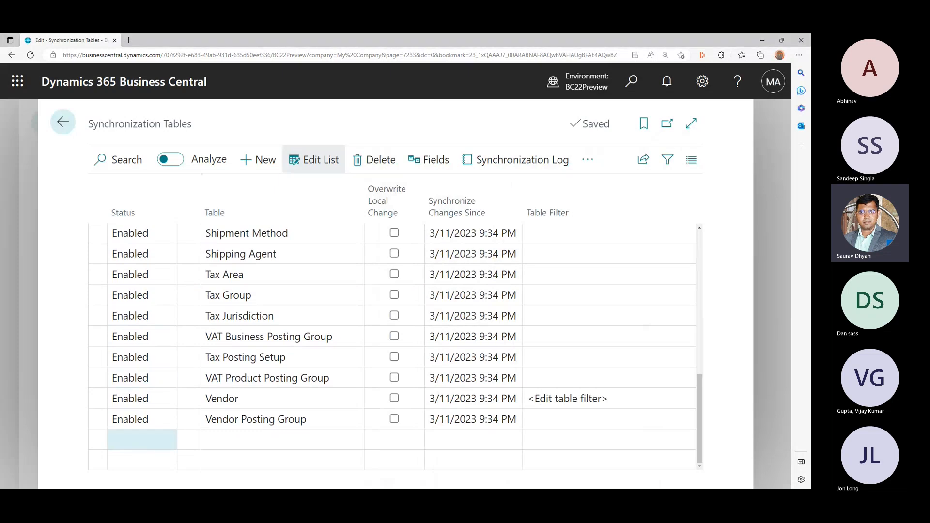
click(355, 439)
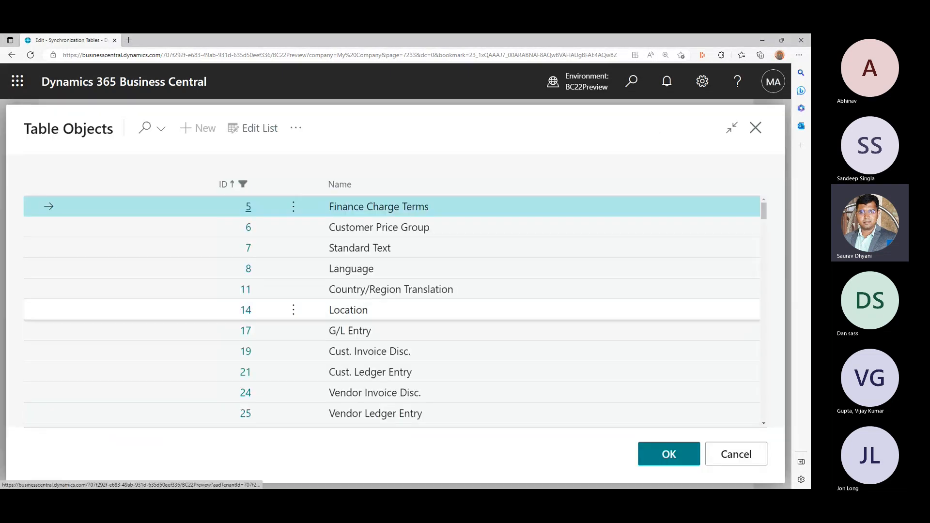
scroll(388, 310, down, 5)
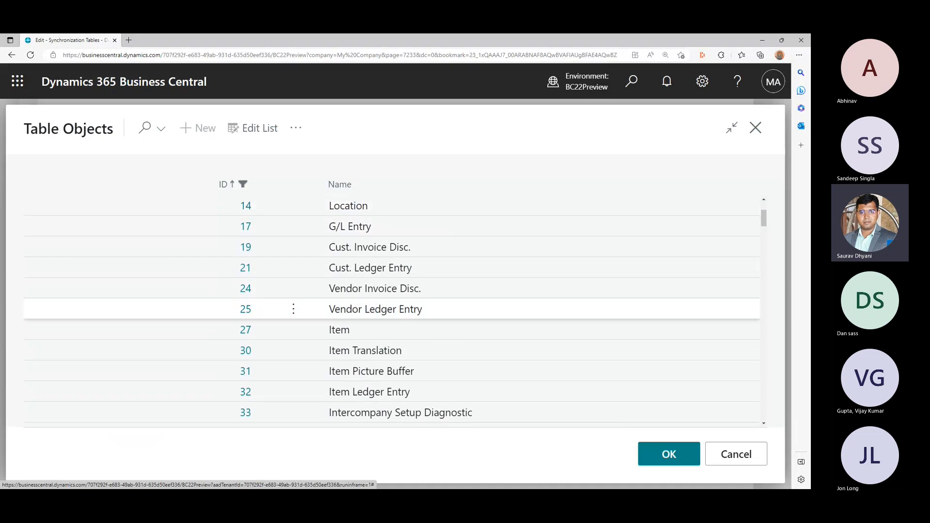
scroll(387, 311, down, 5)
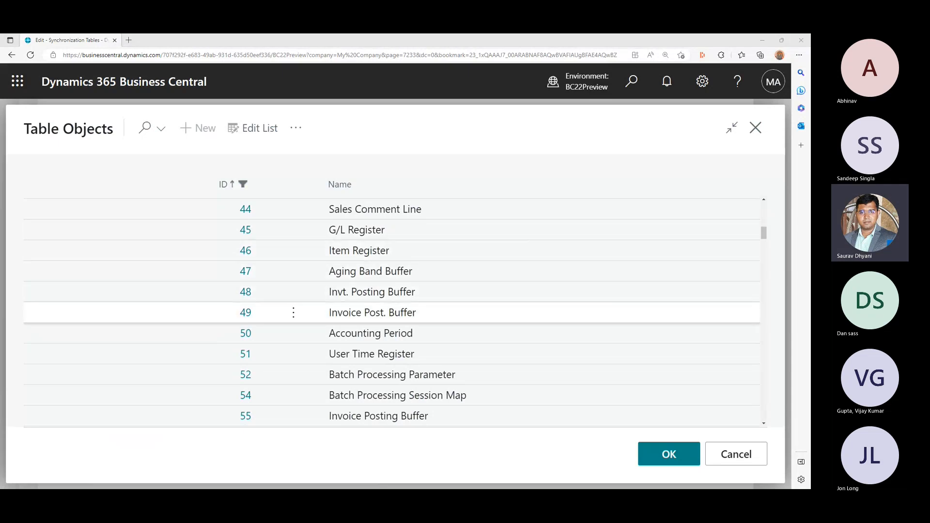
scroll(300, 315, down, 3)
scroll(301, 320, down, 6)
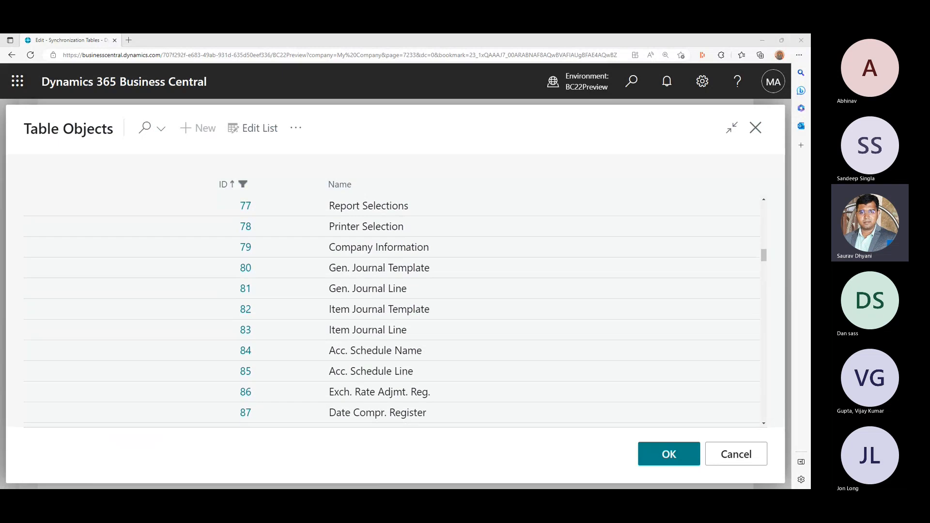
scroll(378, 322, down, 3)
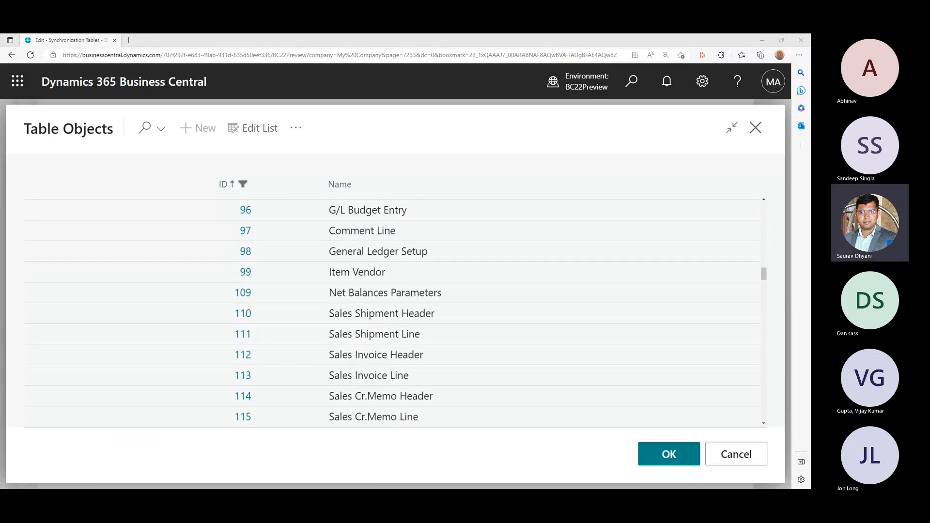
scroll(378, 310, down, 5)
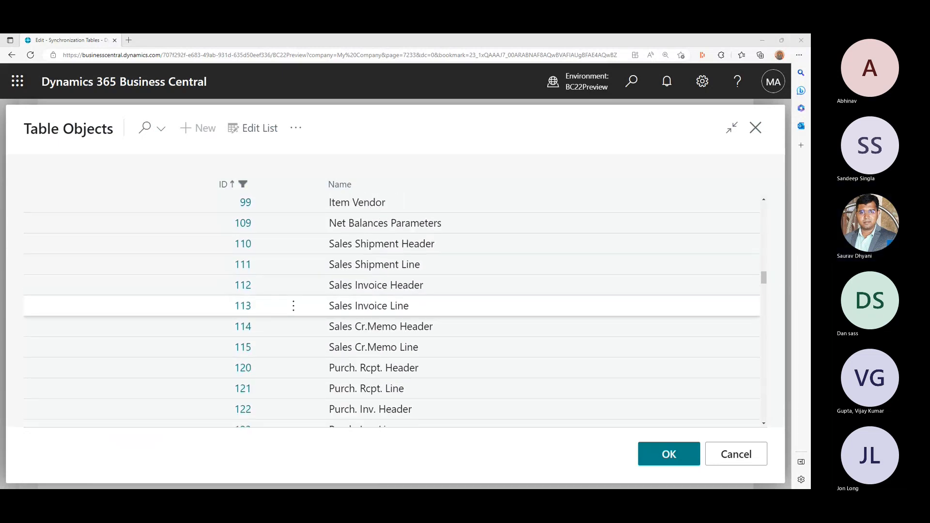
scroll(378, 310, down, 4)
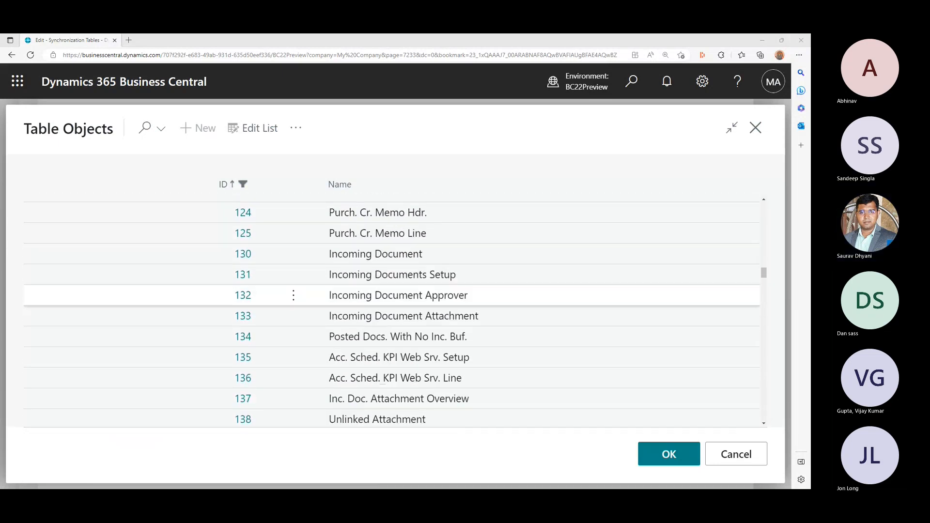
scroll(378, 310, down, 4)
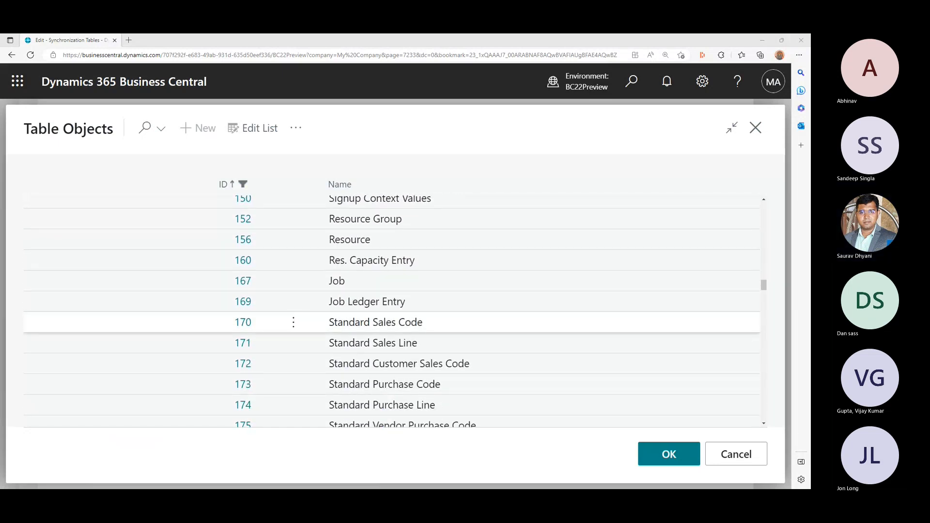
scroll(378, 323, down, 3)
scroll(378, 309, up, 3)
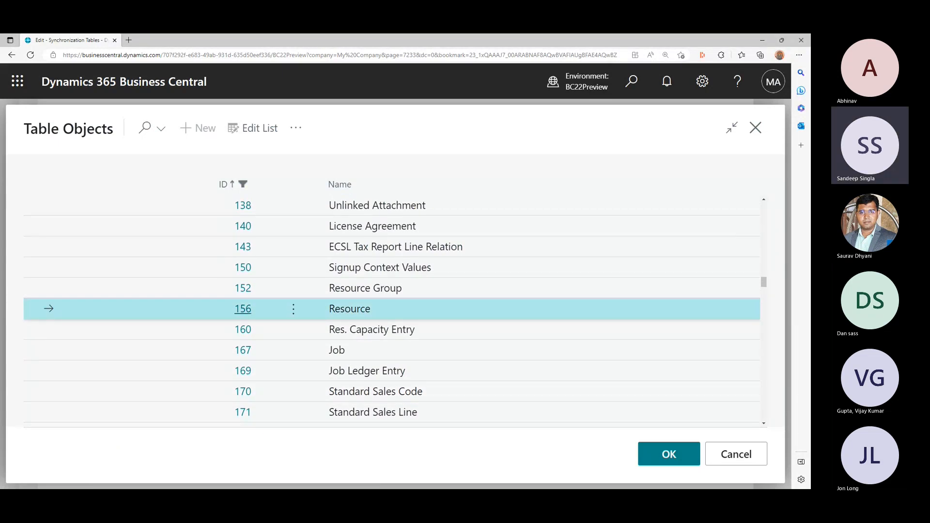
Step: Look over the other available Table Objects and confirm Resource as the table to synchronize
scroll(378, 315, up, 2)
scroll(378, 317, up, 10)
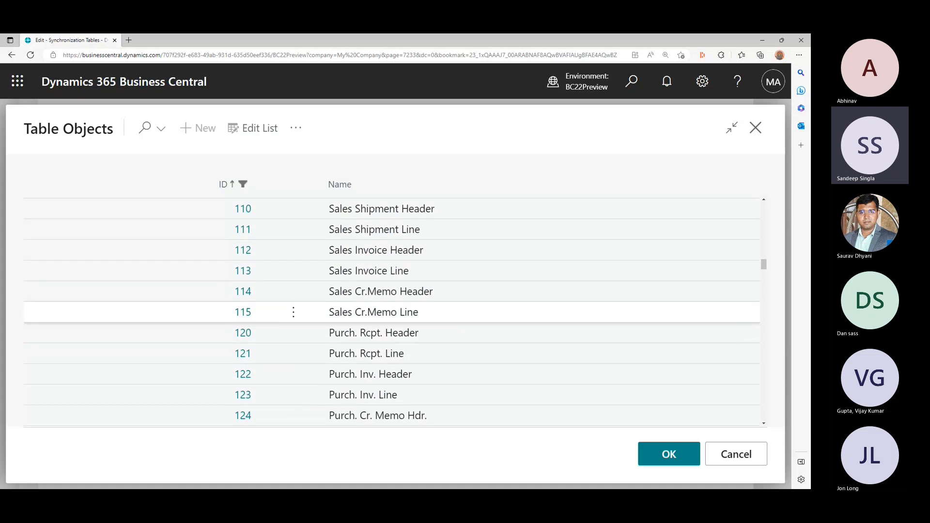
scroll(378, 315, up, 10)
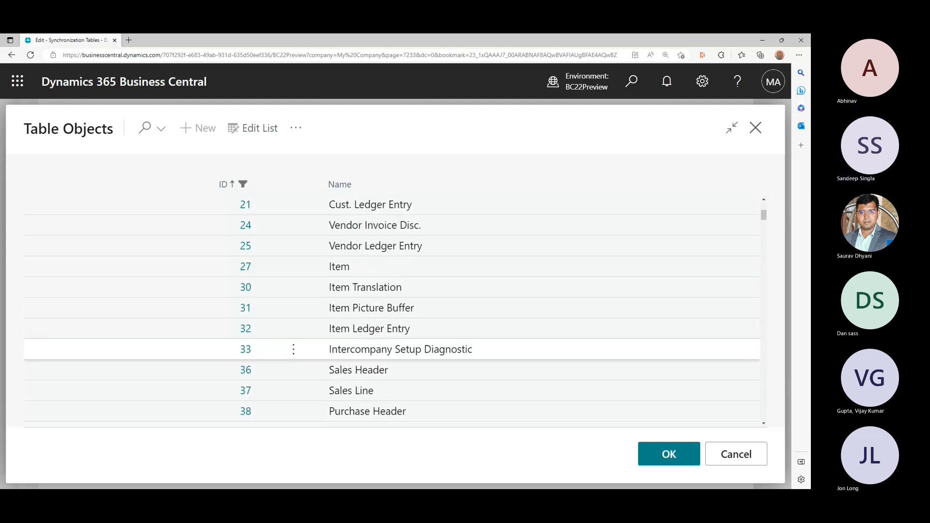
scroll(378, 310, down, 10)
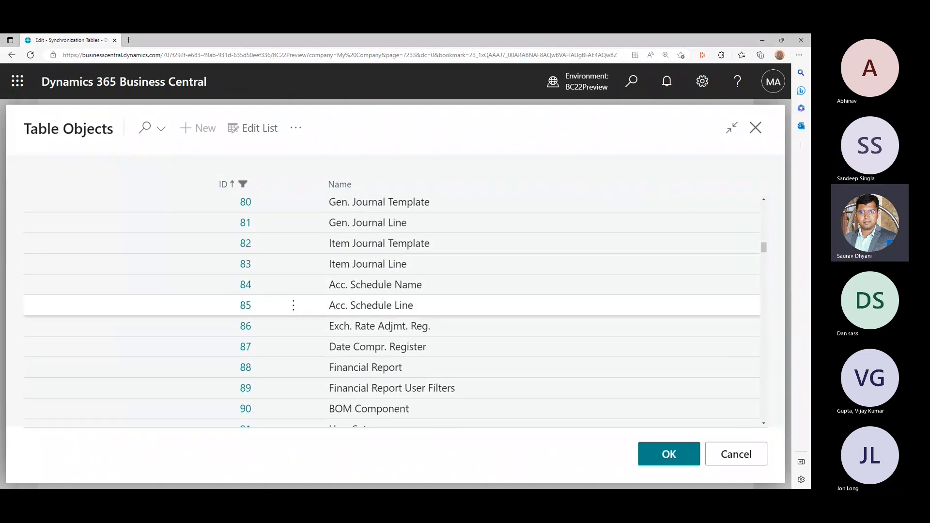
scroll(378, 306, down, 10)
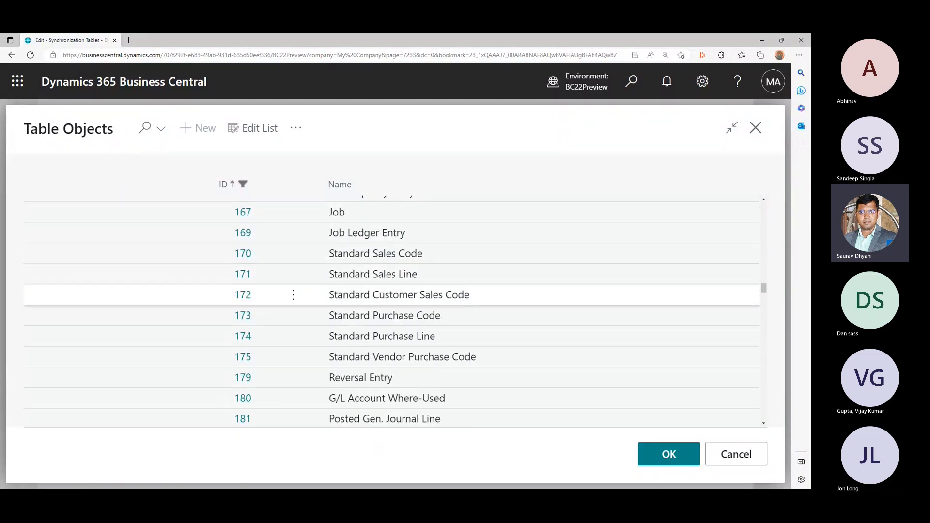
scroll(378, 308, up, 2)
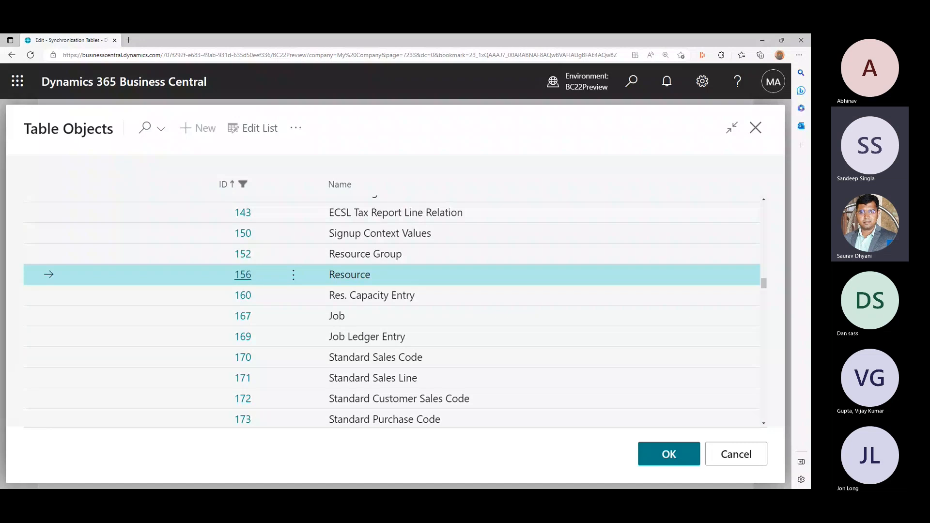
click(669, 454)
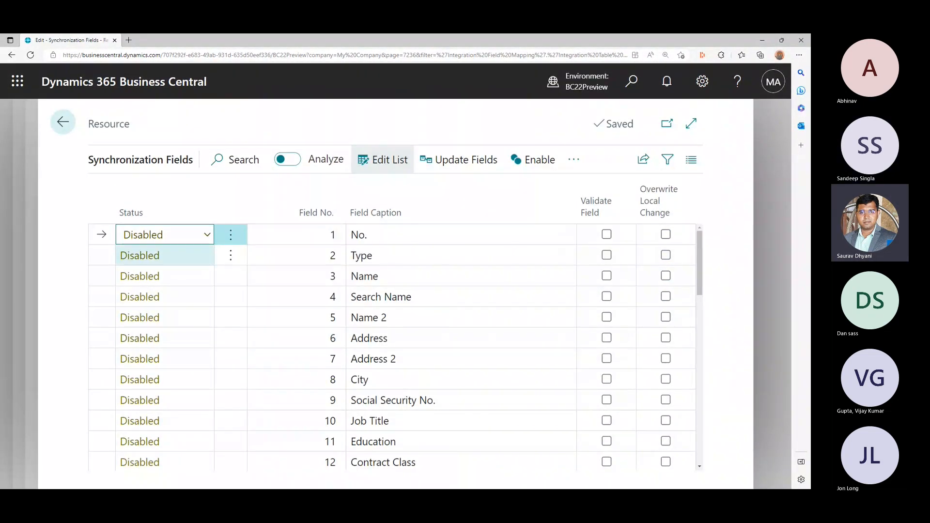
Step: Look through the Resource table's synchronization fields and the additional actions available for them
scroll(396, 347, down, 10)
scroll(231, 369, up, 10)
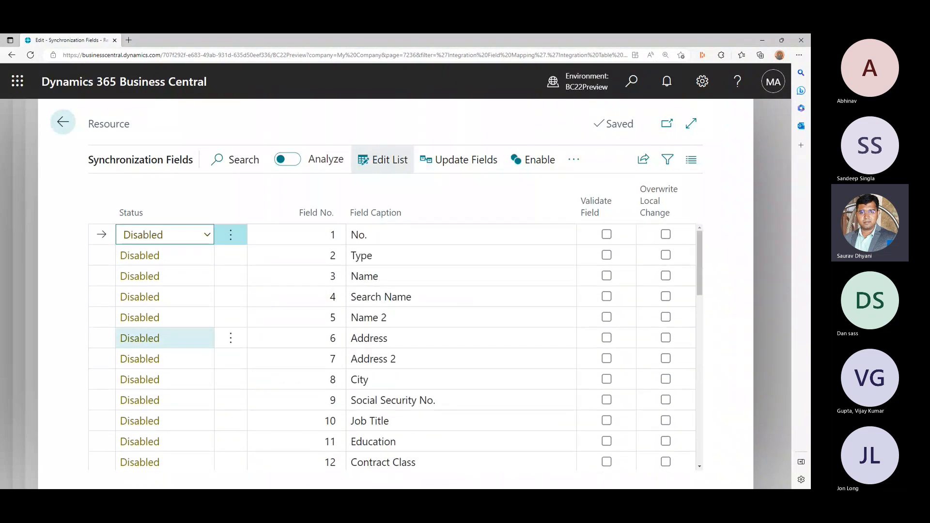
click(574, 159)
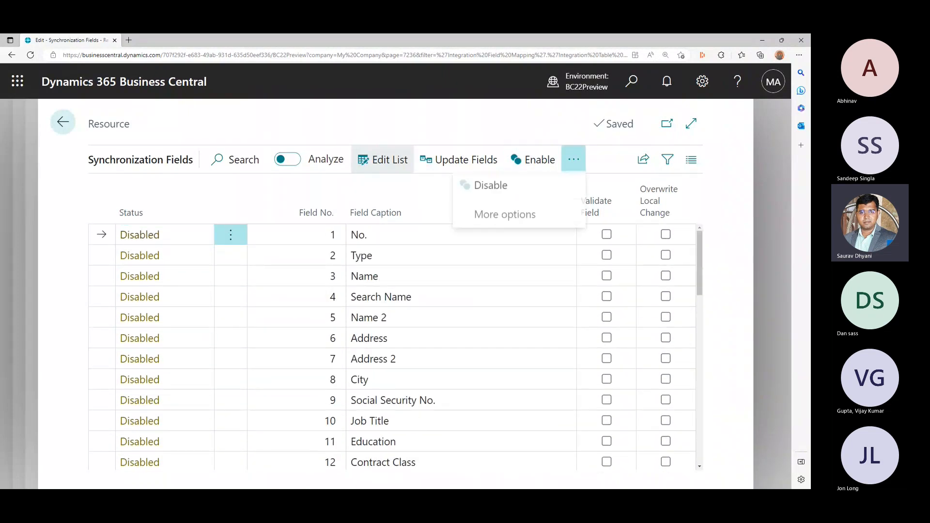
click(505, 217)
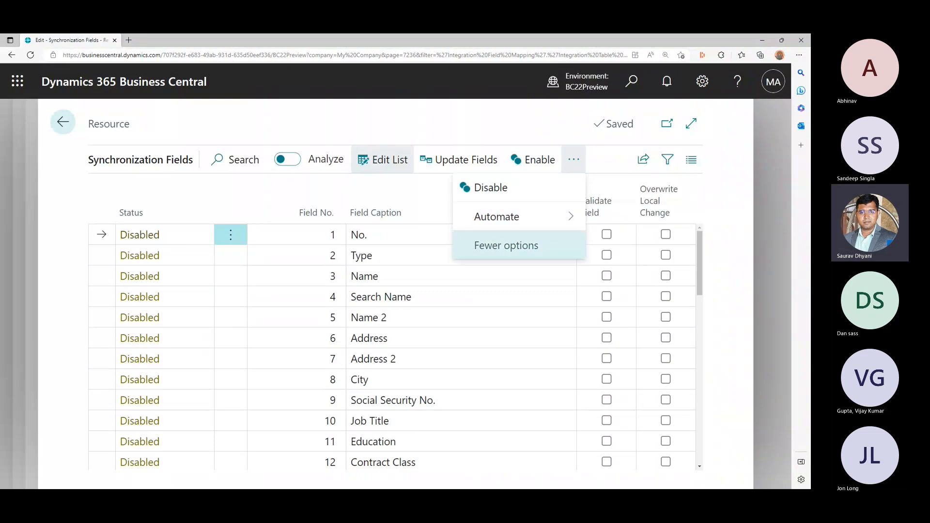
click(399, 199)
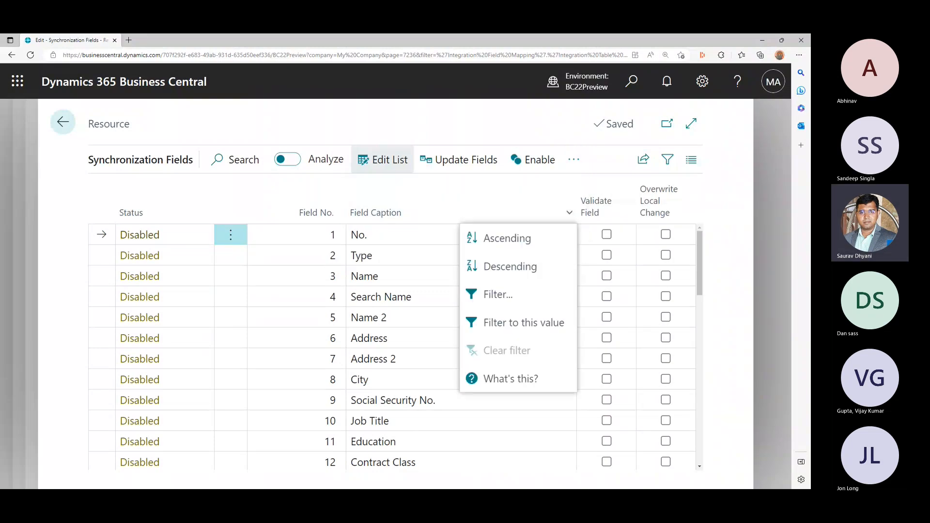
Step: Set the status of the Resource fields No., Type and Name to Enabled
click(206, 235)
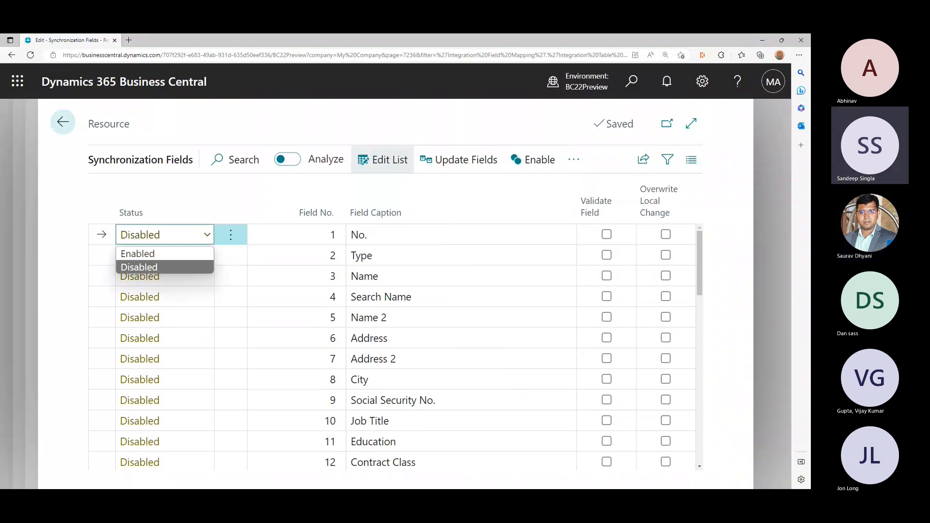
click(138, 253)
click(171, 255)
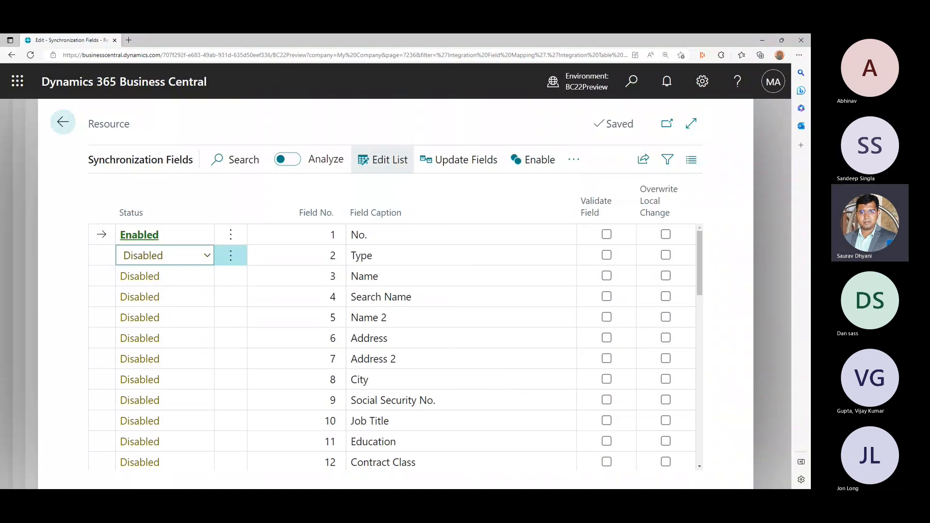
click(207, 255)
click(141, 275)
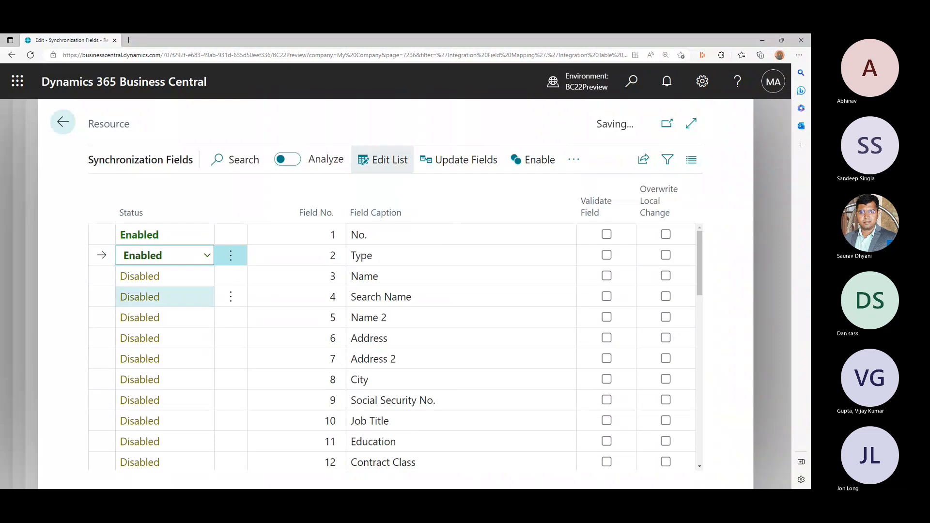
click(172, 276)
click(207, 276)
click(141, 295)
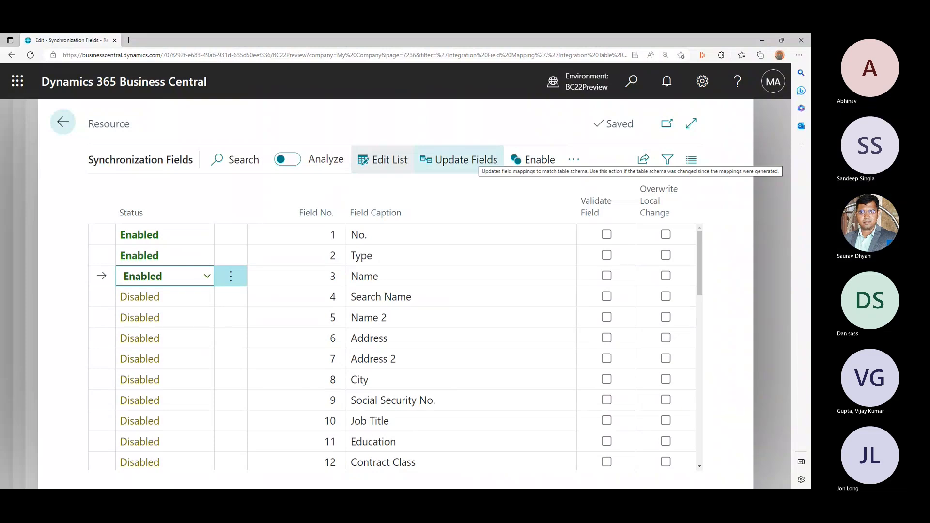
Step: Enable the Resource fields Direct Unit Cost, Indirect Cost %, Unit Cost and Profit % together
scroll(165, 363, down, 5)
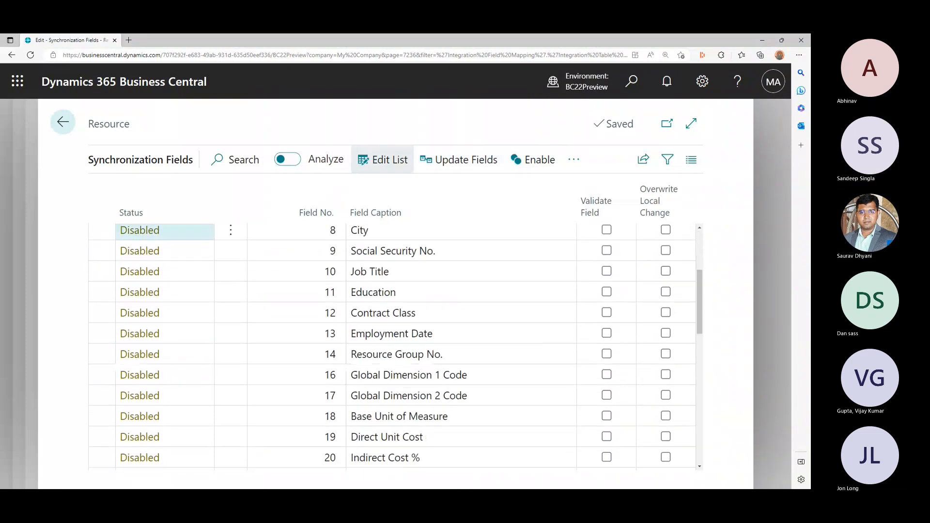
click(162, 348)
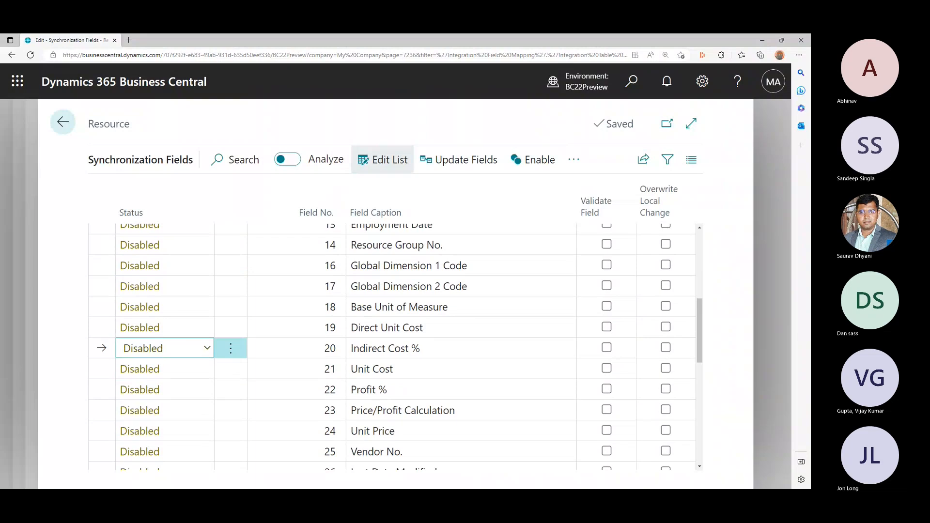
key(shift+Down)
key(shift+Down)
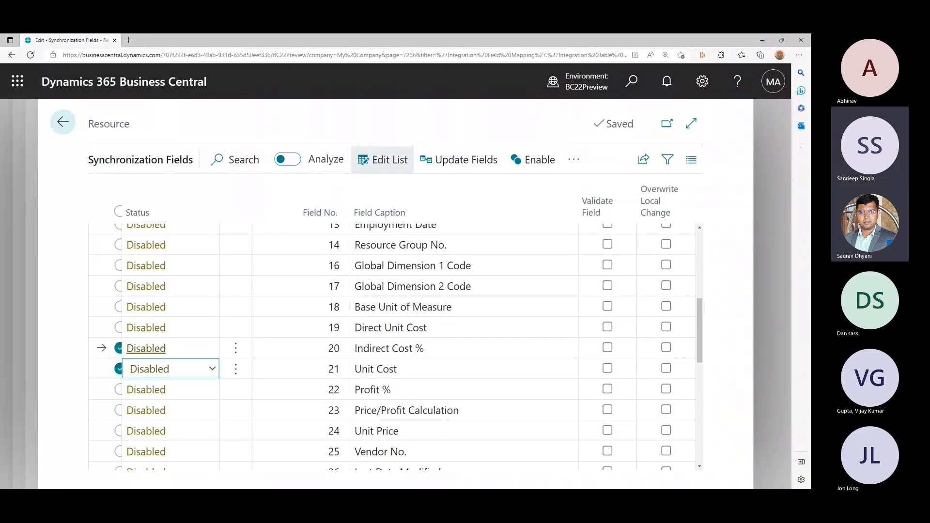
click(132, 327)
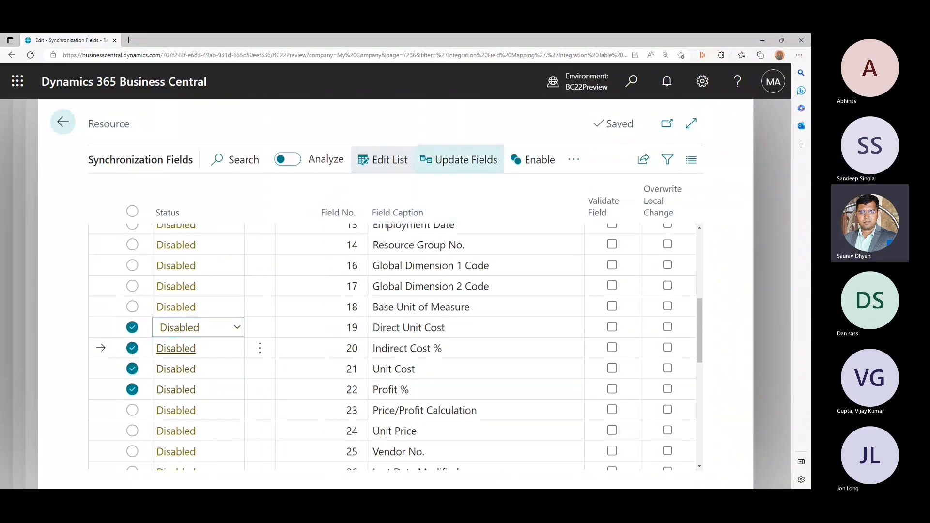
click(533, 160)
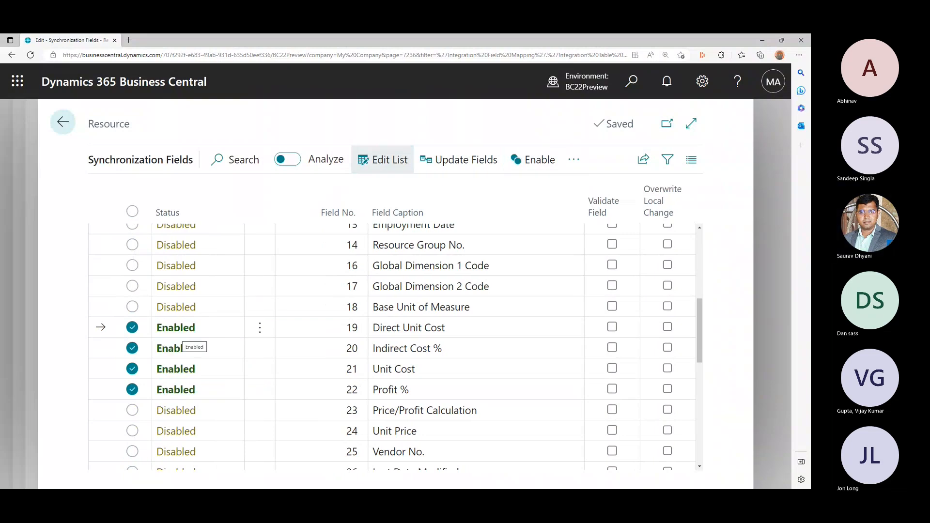
Step: Enable the Resource fields from Job Title through Global Dimension 1 Code as one multi-line selection
scroll(184, 331, up, 1)
click(187, 304)
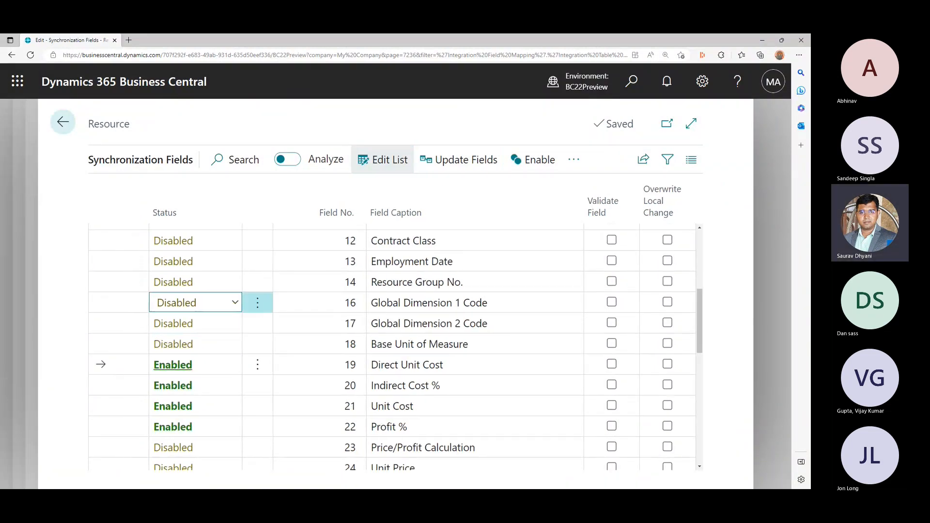
key(shift+Up)
key(shift+Up)
key(shift+Up)
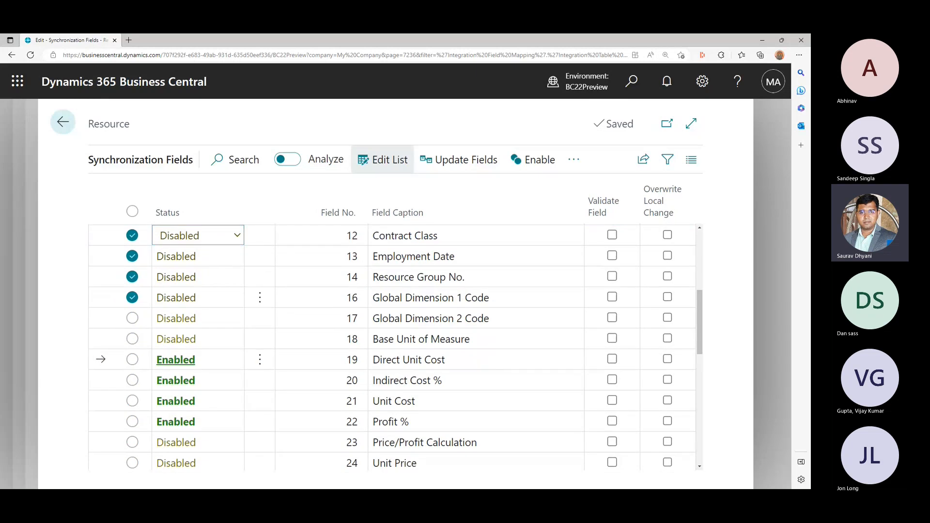
key(shift+Up)
key(shift+Up)
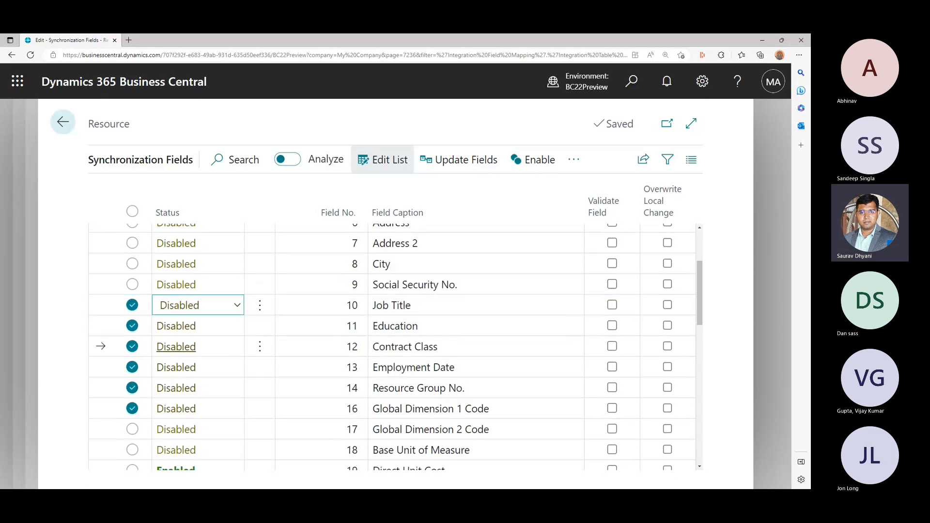
click(534, 160)
Step: Enable the Resource fields VAT Prod. Posting Group, Country/Region Code and Image together, and return to the synchronization tables list
scroll(310, 380, down, 1)
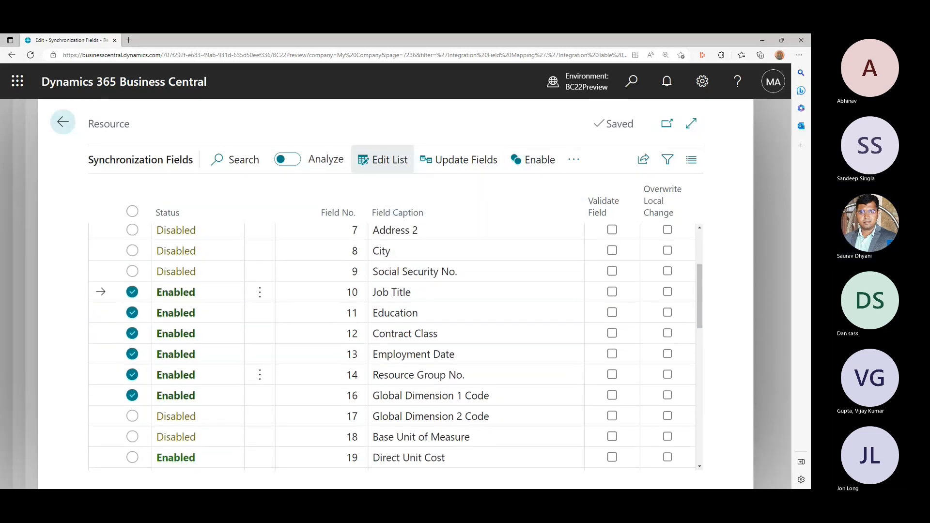
scroll(199, 380, down, 10)
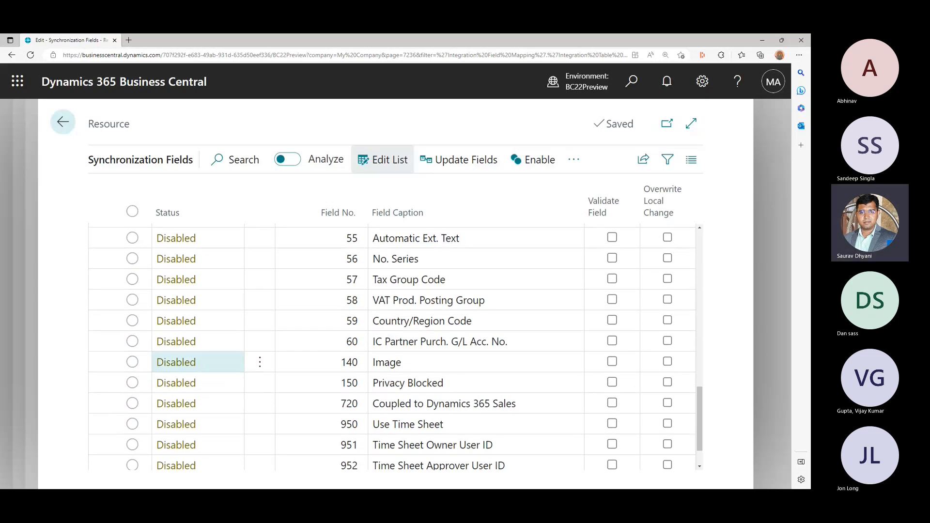
click(196, 368)
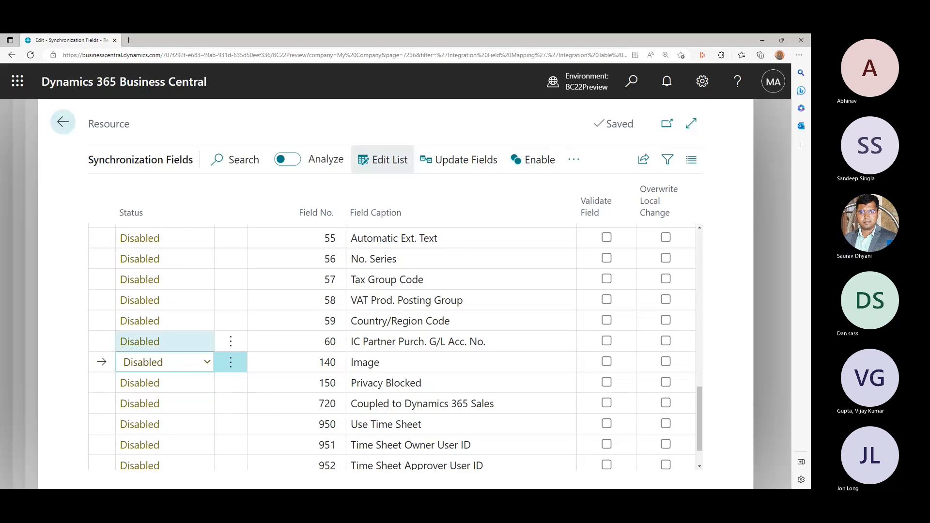
ctrl+click(194, 322)
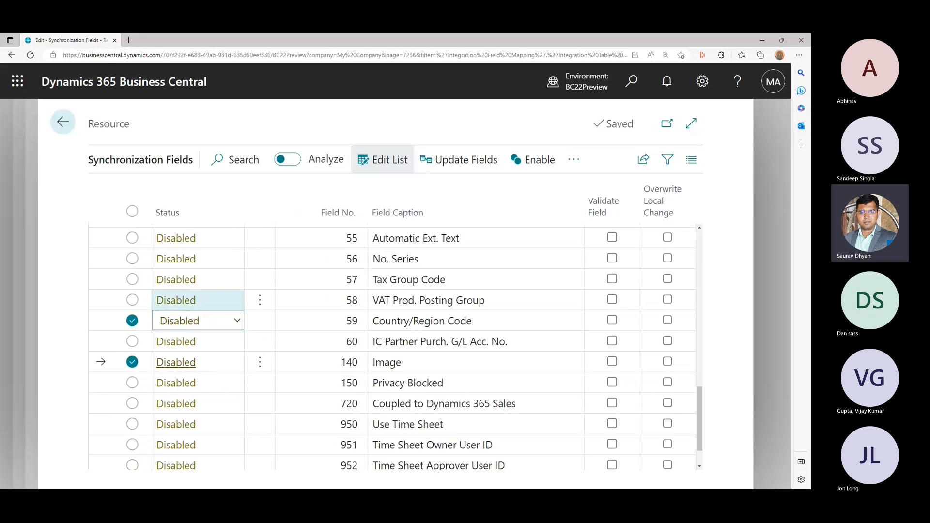
ctrl+click(194, 300)
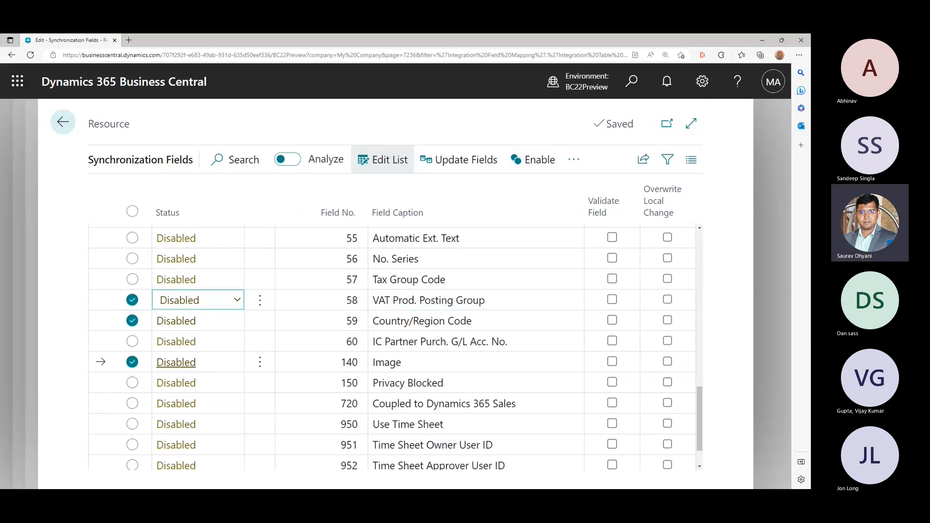
click(533, 159)
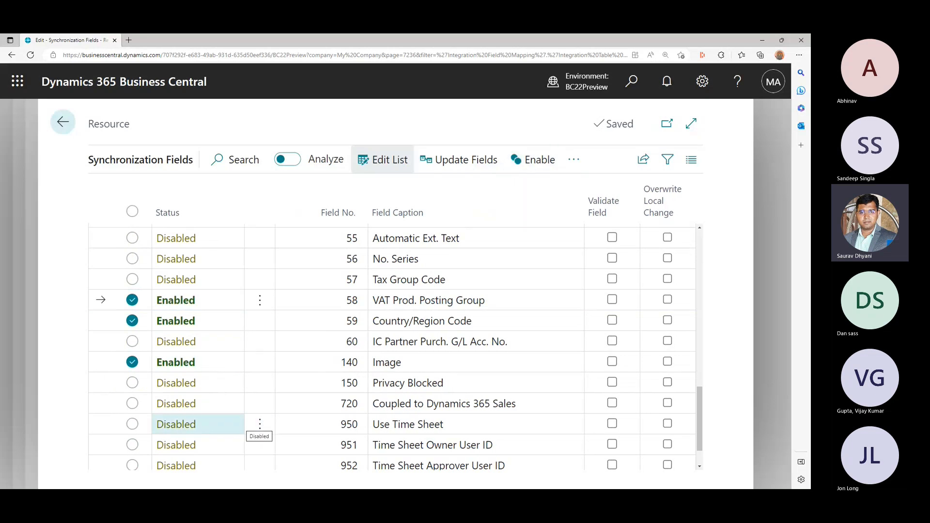
scroll(199, 424, down, 1)
scroll(199, 424, up, 10)
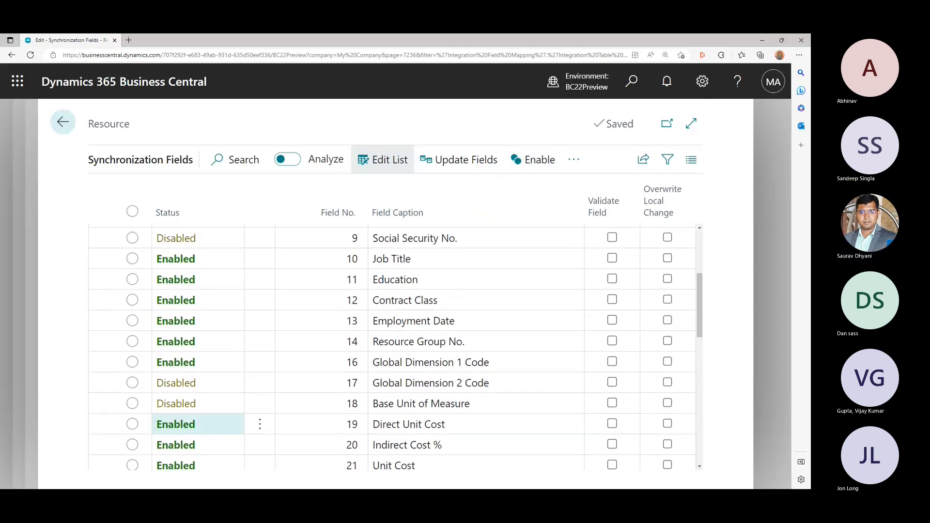
scroll(198, 424, down, 10)
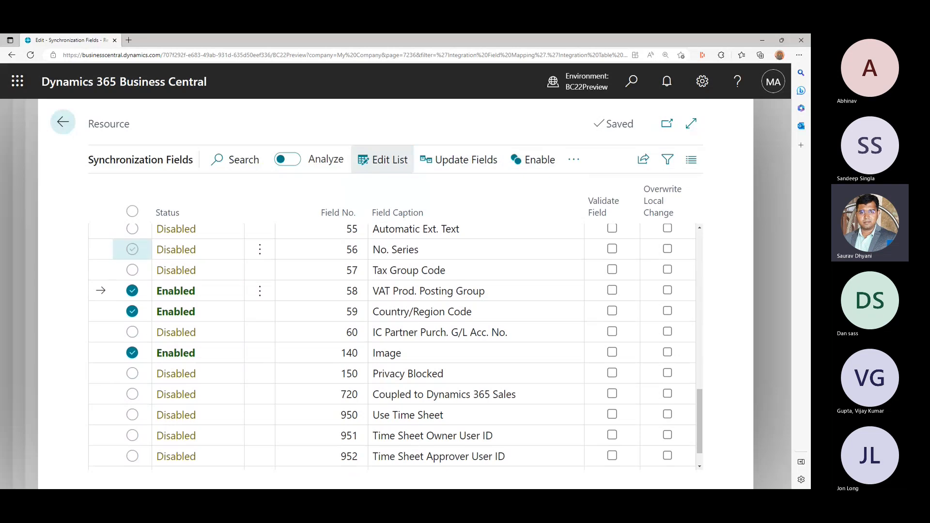
click(63, 122)
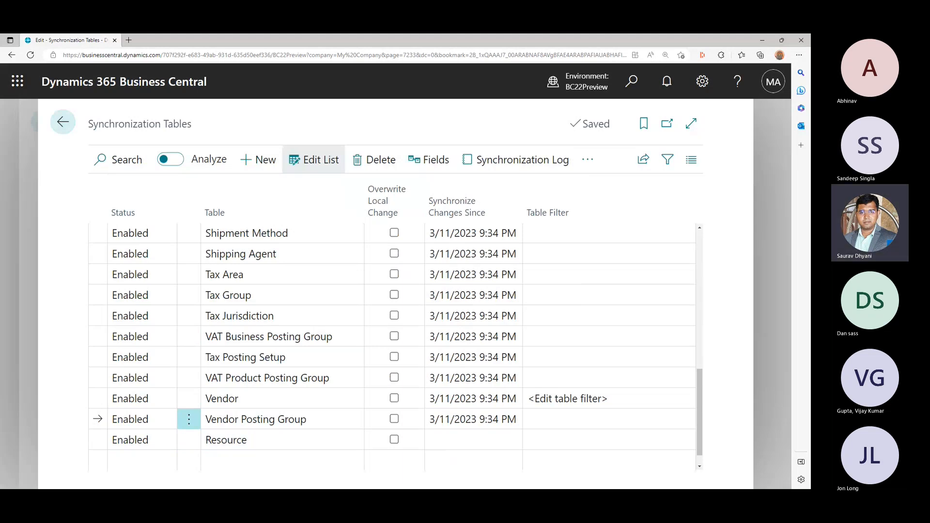
Step: Try to add a table filter on the Blocked field to the Resource table, and refresh the page to discard it
click(602, 440)
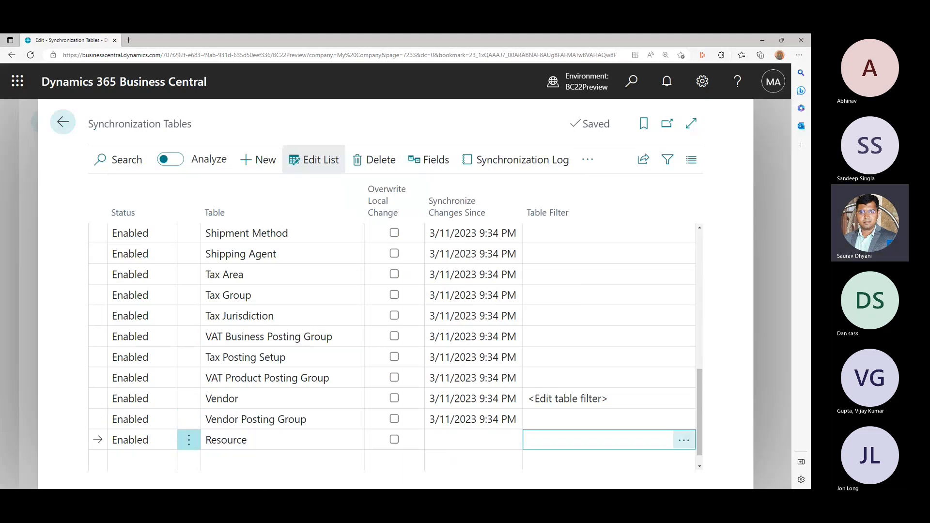
click(683, 440)
click(222, 258)
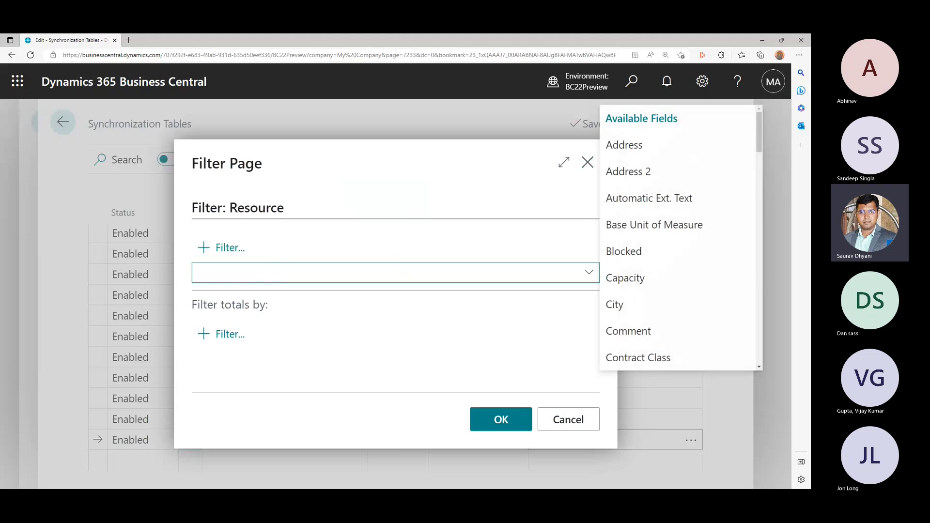
click(625, 251)
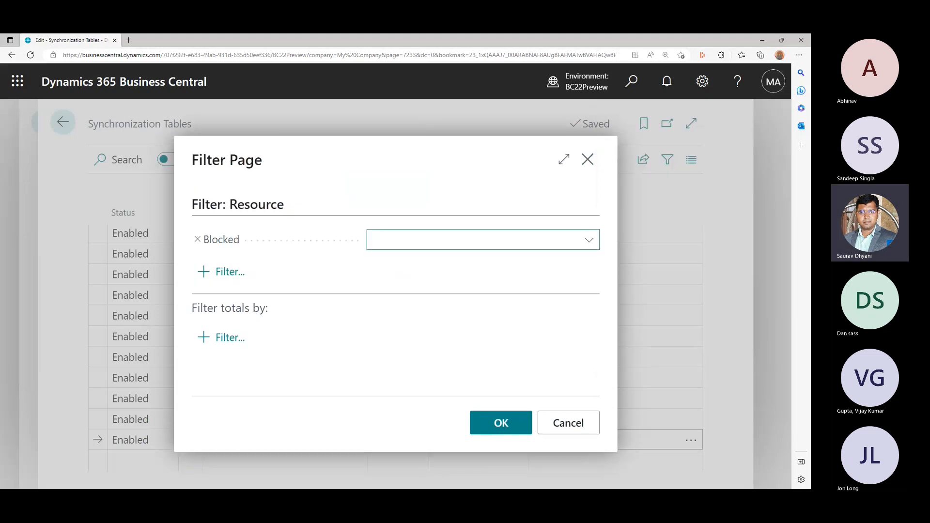
click(589, 240)
click(557, 258)
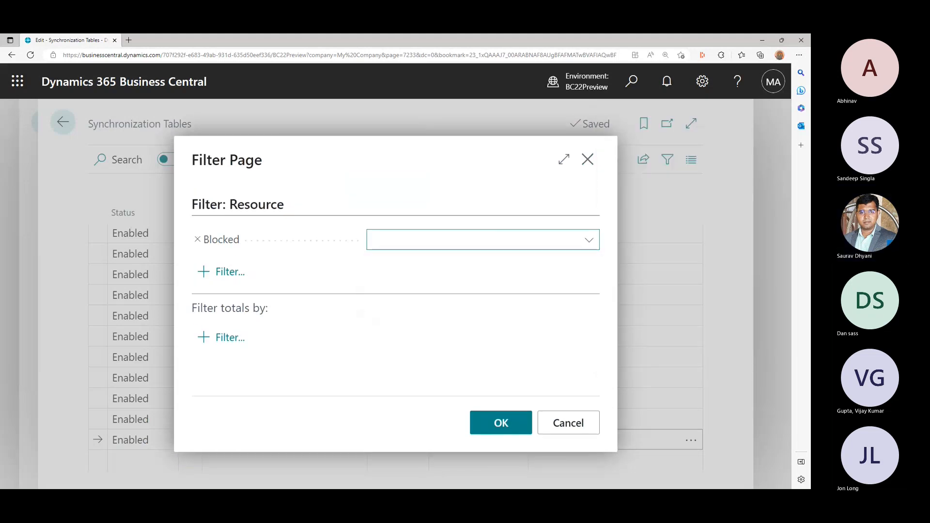
click(501, 423)
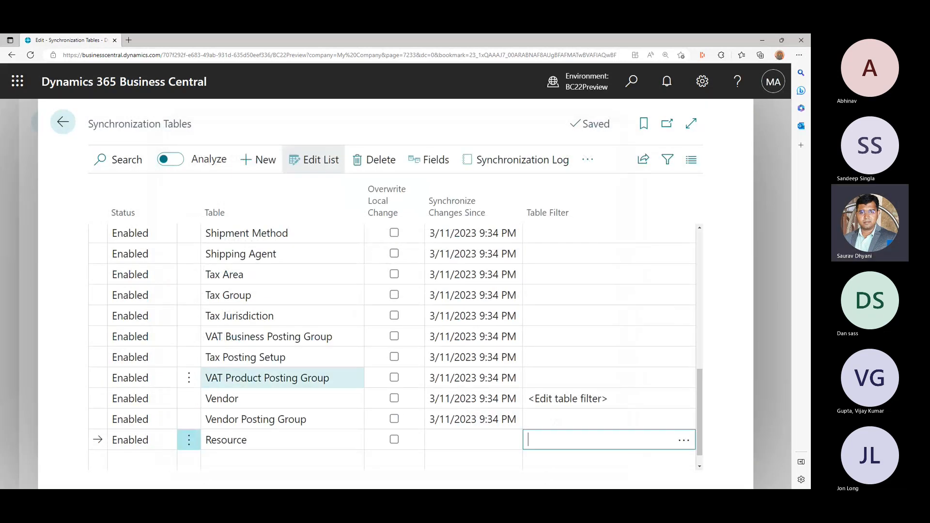
click(471, 399)
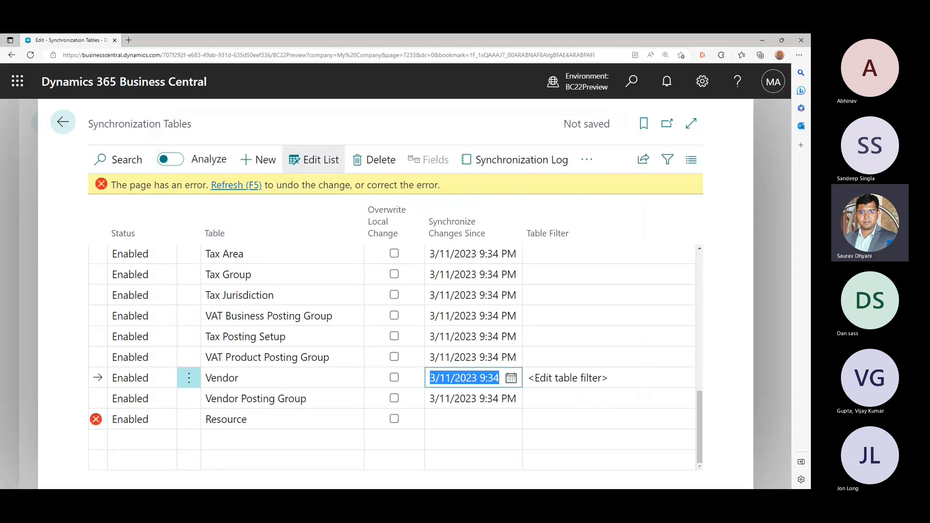
click(236, 186)
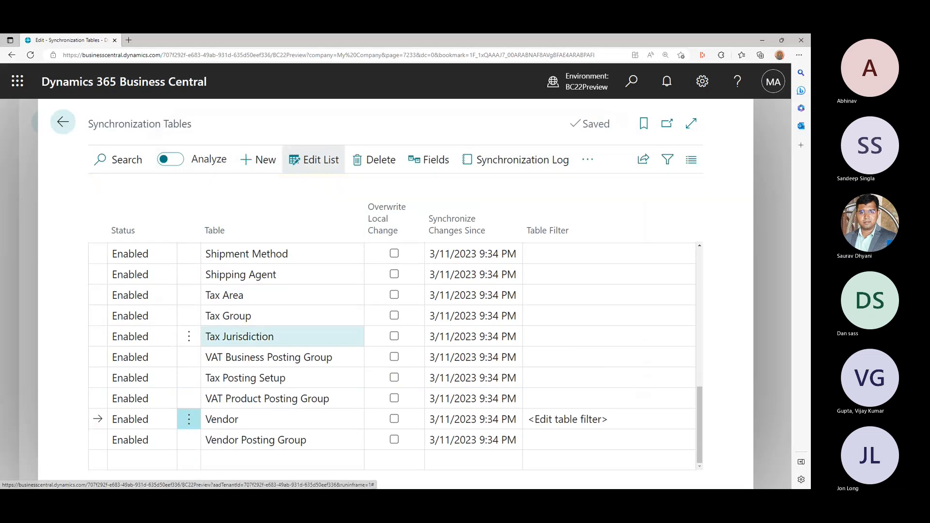
Step: Retry filtering the Resource table by its Blocked field, and undo the change by refreshing the page
scroll(283, 420, up, 3)
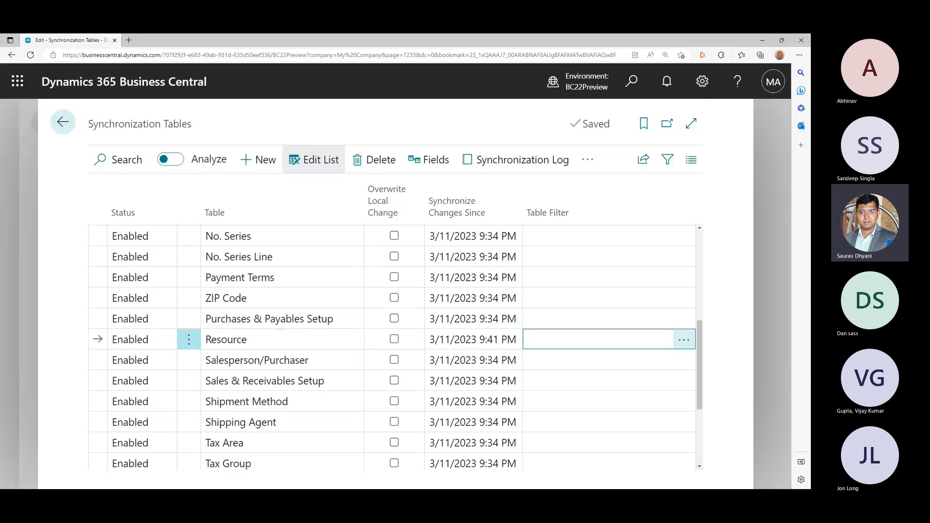
click(685, 340)
click(225, 258)
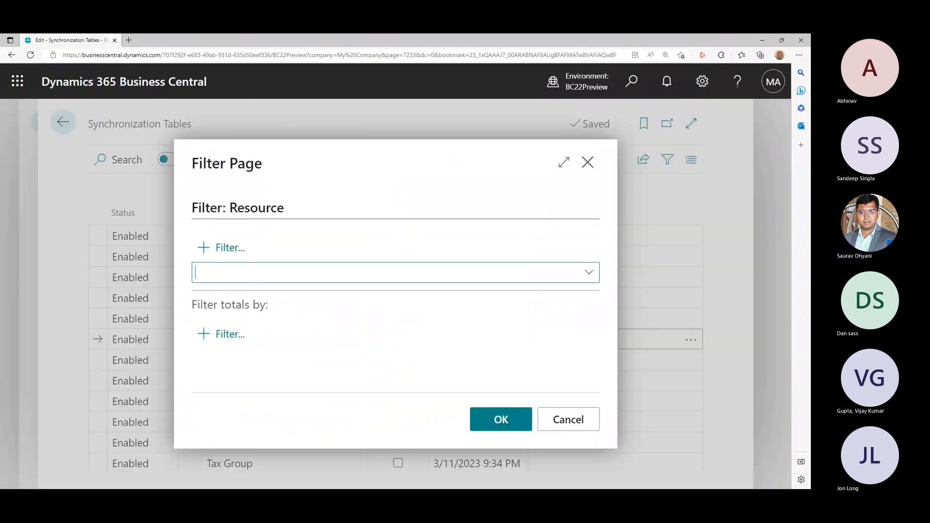
click(630, 252)
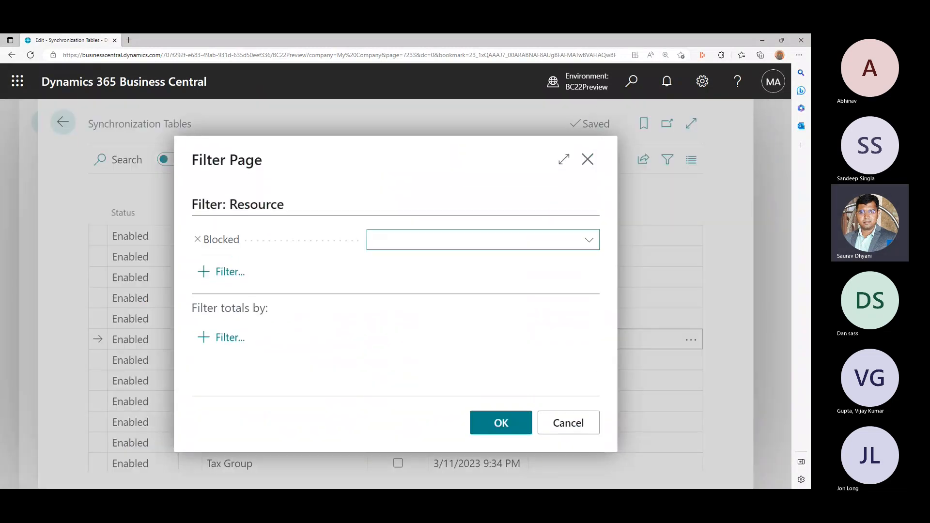
click(589, 240)
click(581, 258)
click(501, 423)
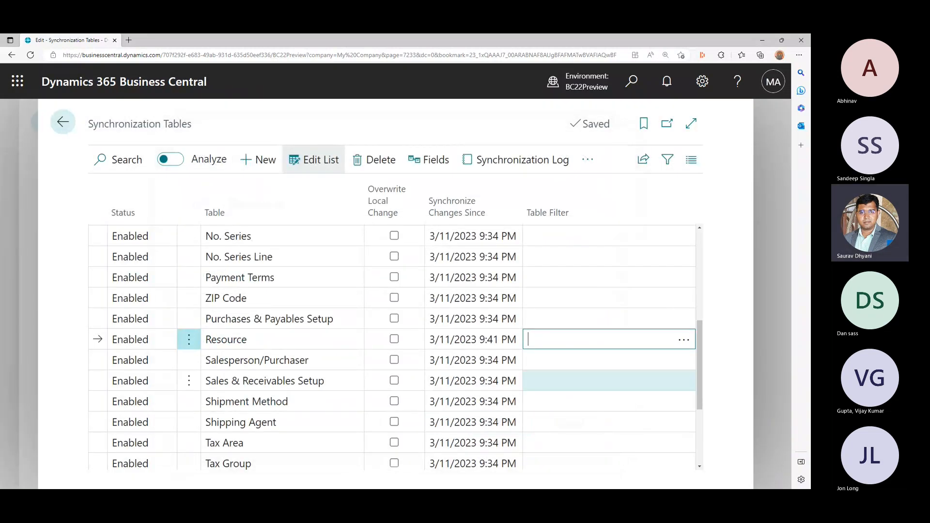
click(598, 360)
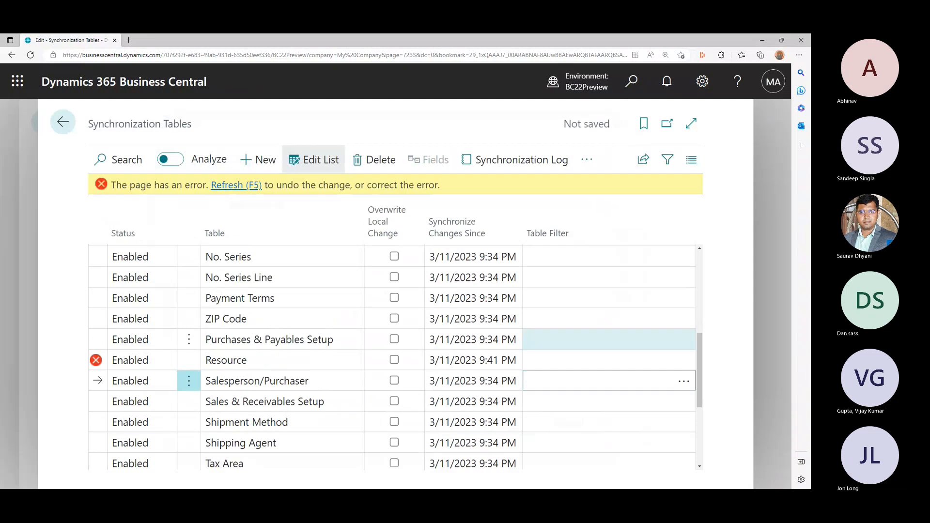
click(598, 341)
click(598, 360)
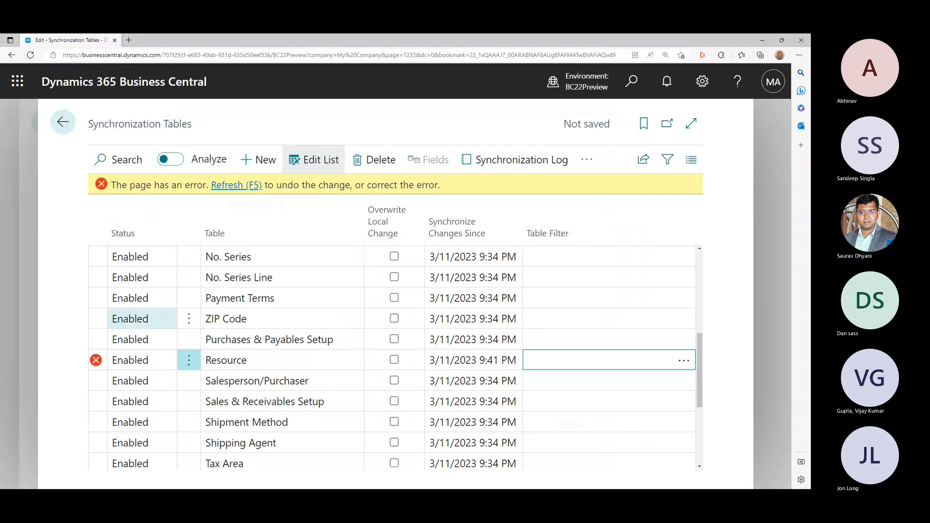
click(236, 185)
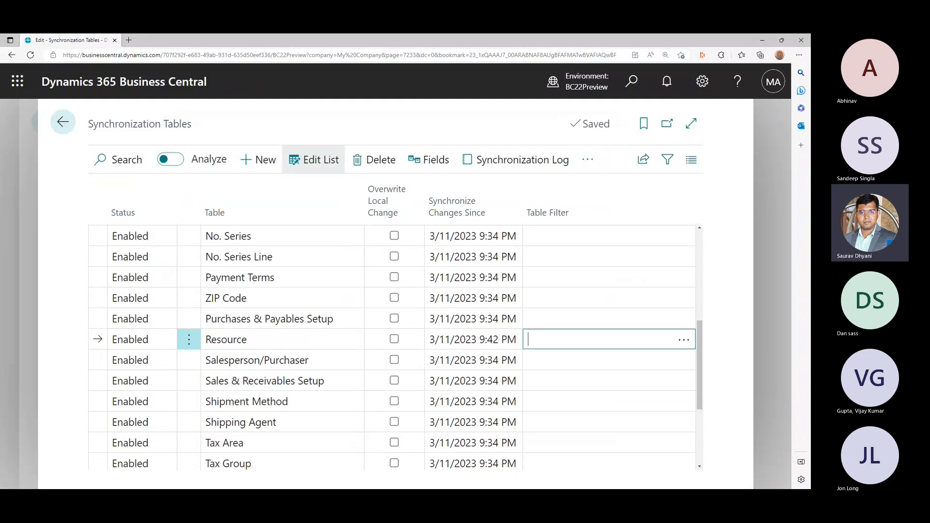
Step: Set the Resource table's filter so that Blocked is No
click(684, 340)
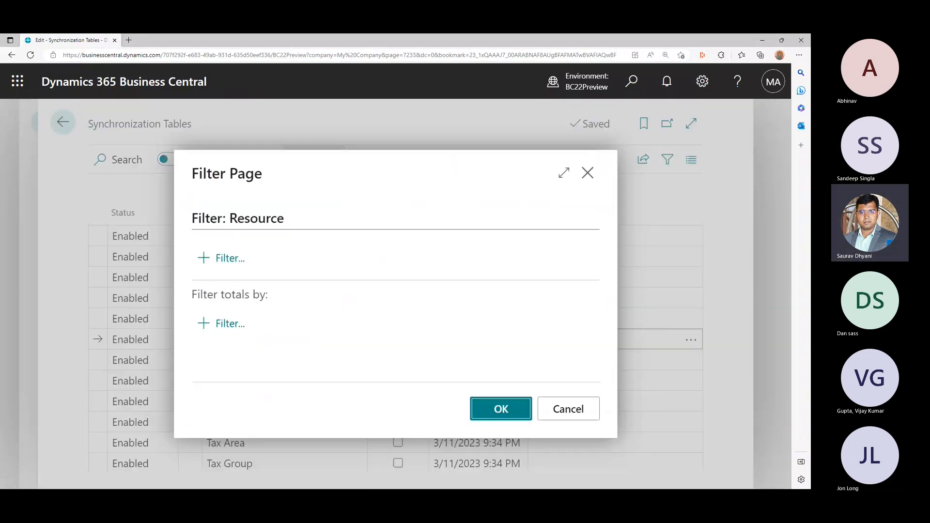
click(230, 258)
click(628, 252)
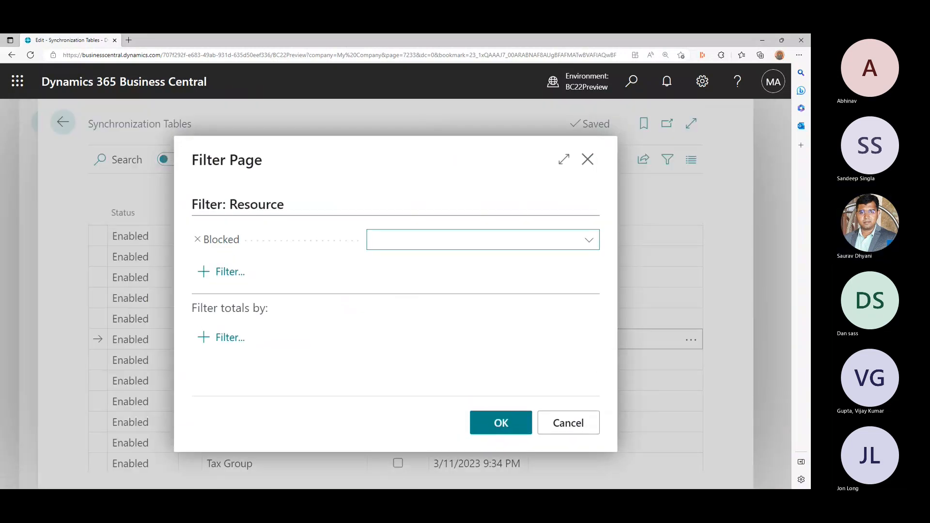
click(589, 240)
click(483, 272)
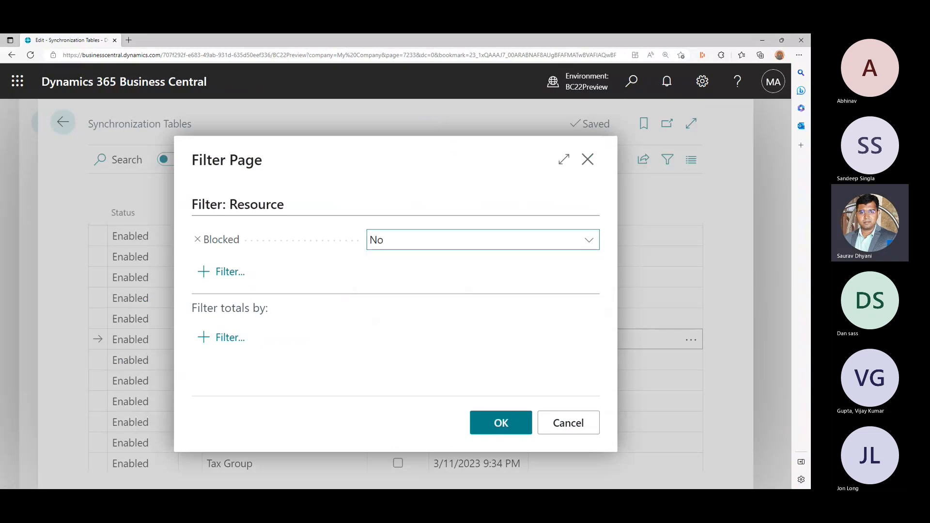
click(501, 423)
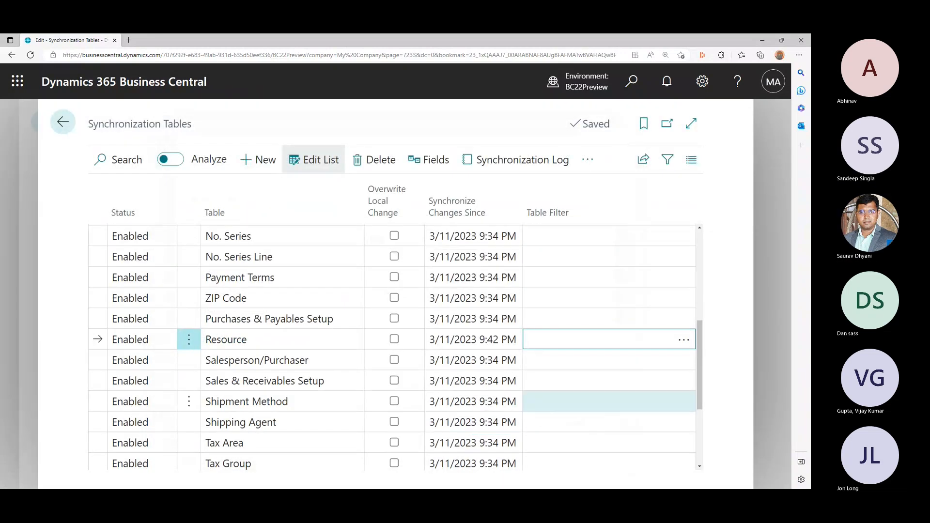
click(601, 360)
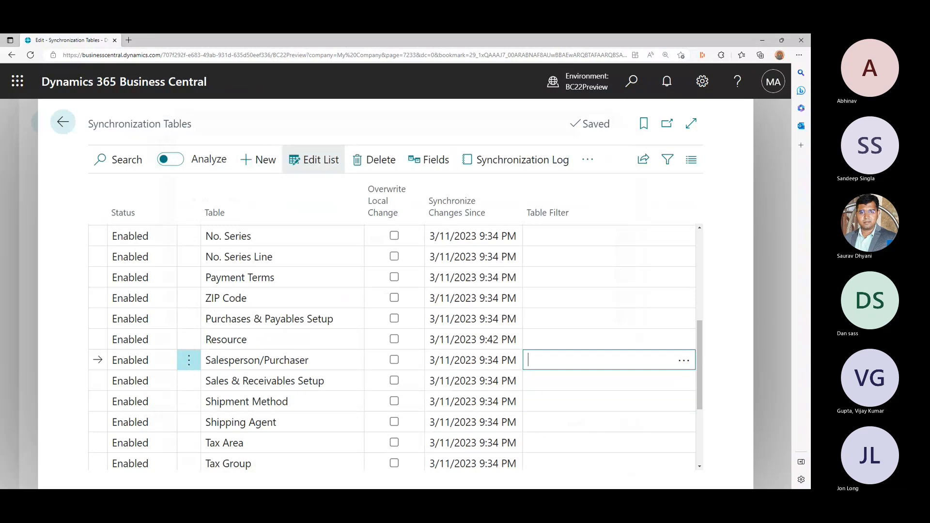
Step: Reopen the Resource table's filter to check the Blocked criterion, and close it without changing anything
click(601, 319)
click(601, 340)
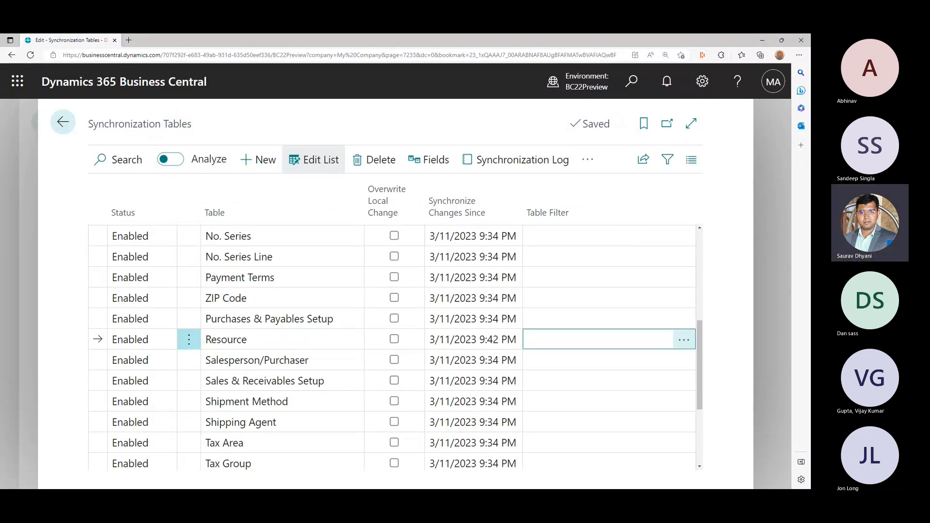
click(684, 339)
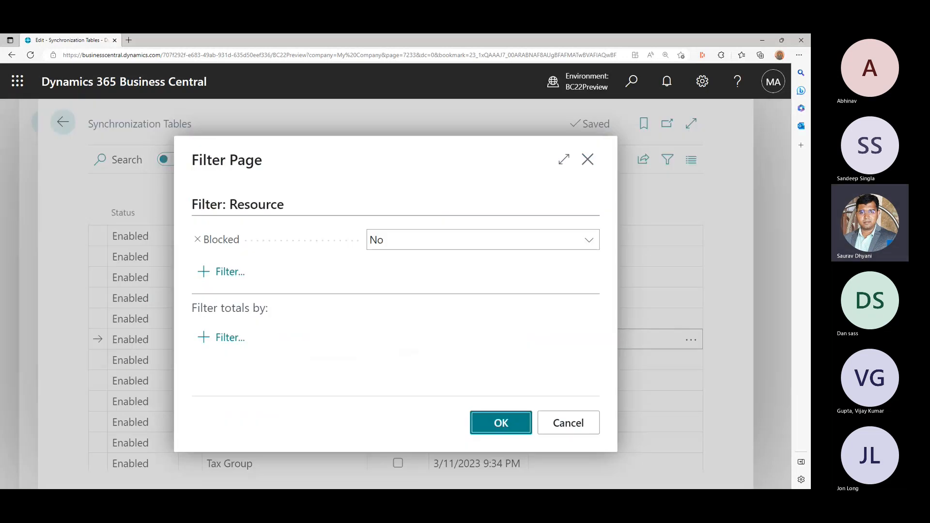
click(569, 423)
Step: Compare the Table Filter entries across the synchronization tables, and reopen the list from Master Data Management Setup
scroll(575, 401, up, 5)
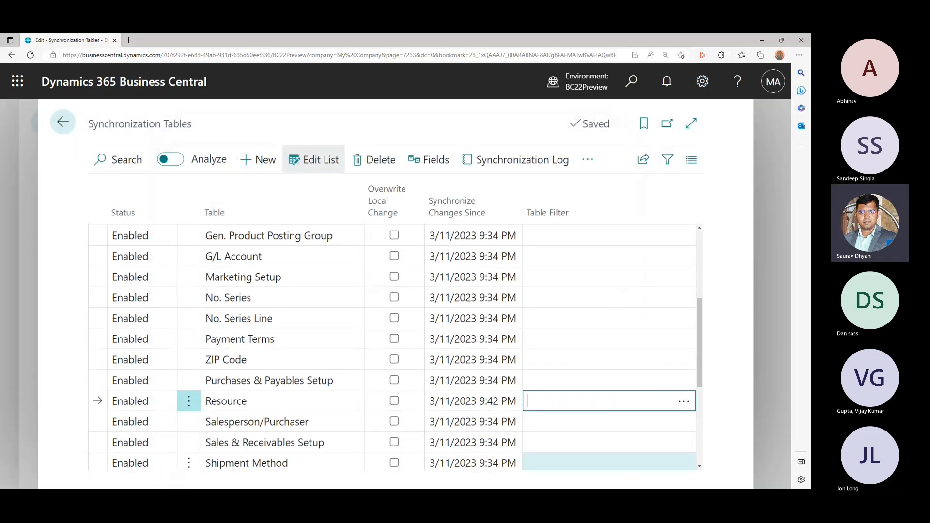
scroll(605, 397, down, 5)
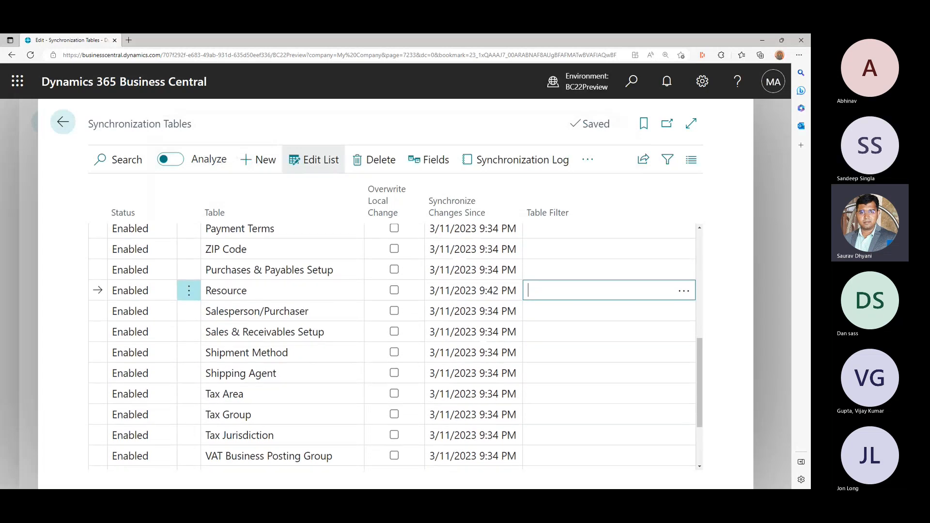
scroll(605, 397, down, 3)
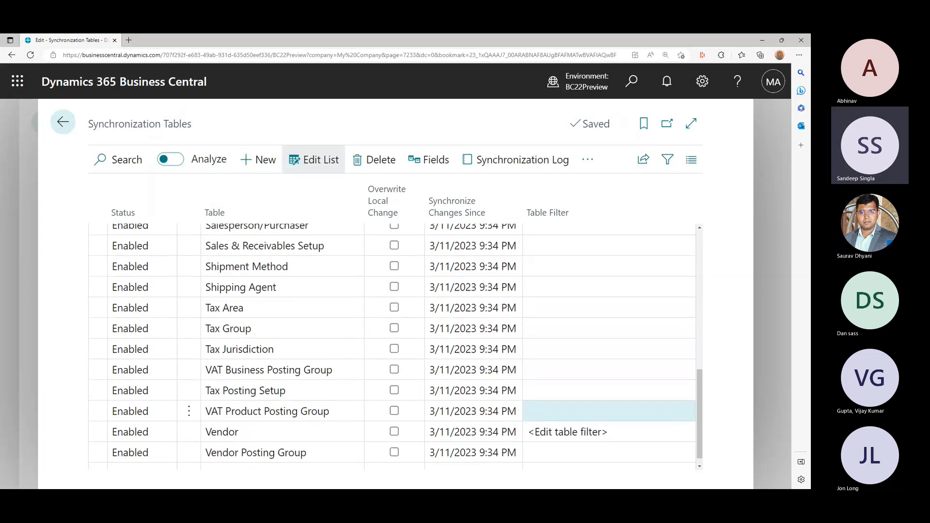
scroll(606, 397, up, 4)
click(63, 121)
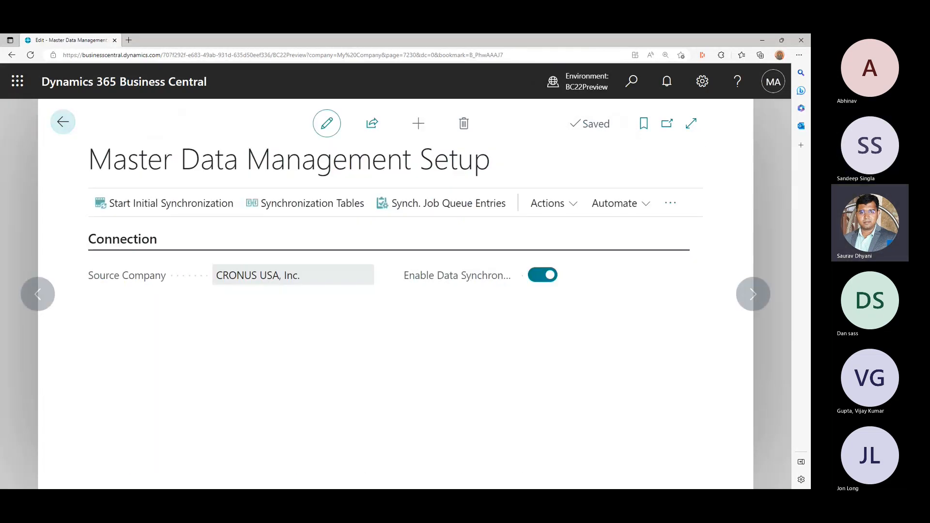
click(305, 203)
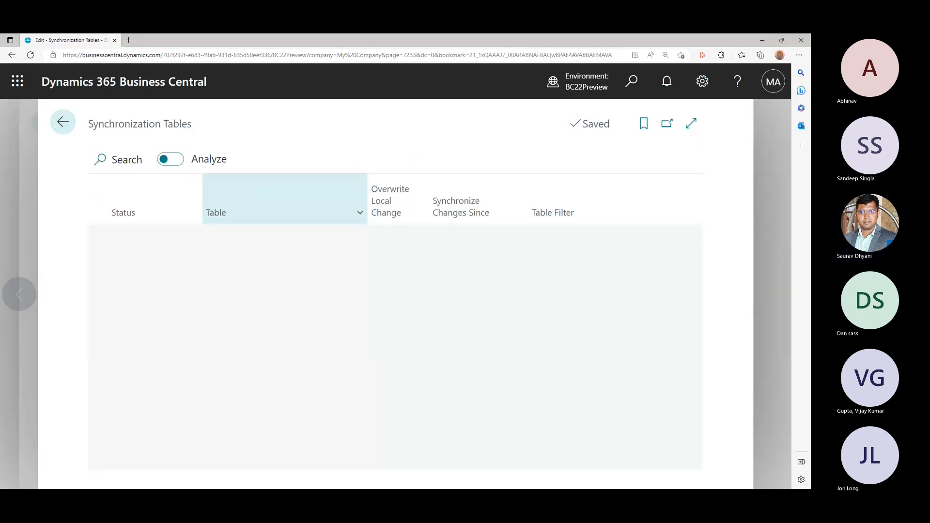
Step: Review the synchronization tables, check the field mappings of the Contact table, and return to the table list
scroll(392, 346, down, 4)
scroll(281, 340, down, 2)
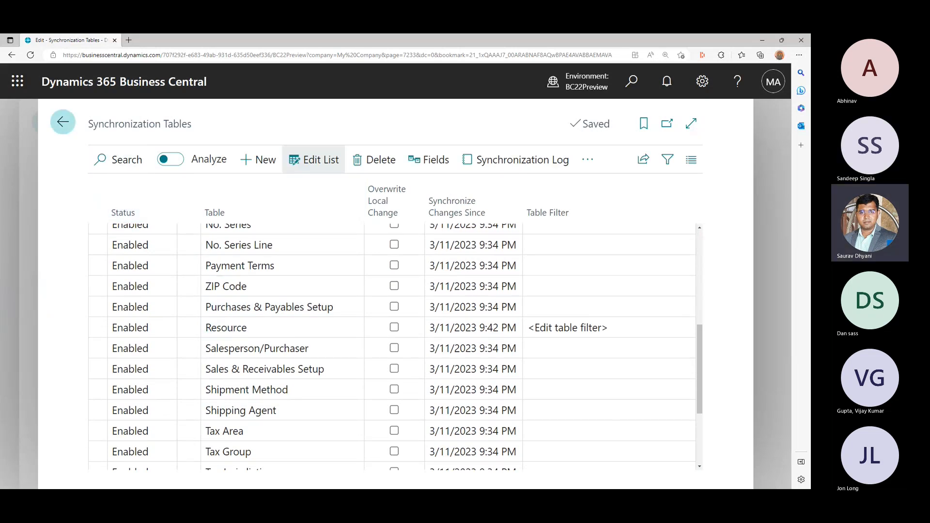
click(63, 123)
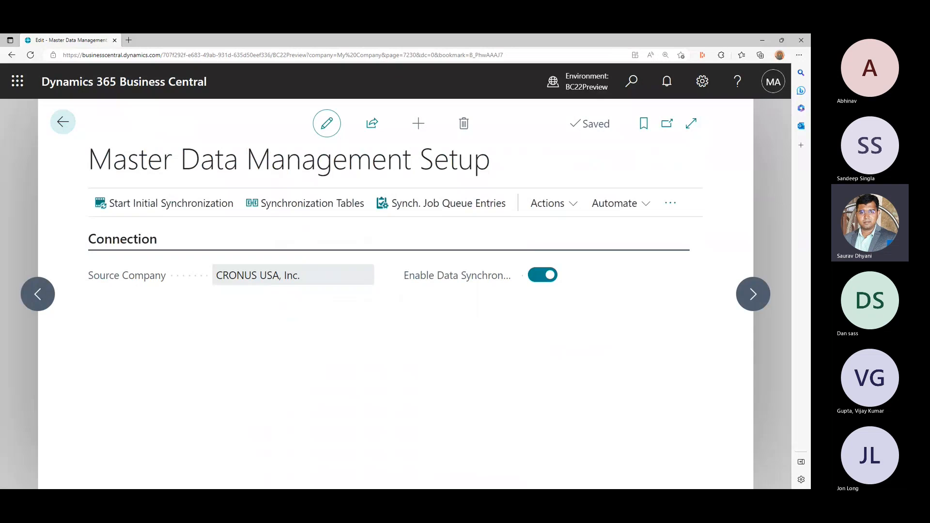
click(304, 203)
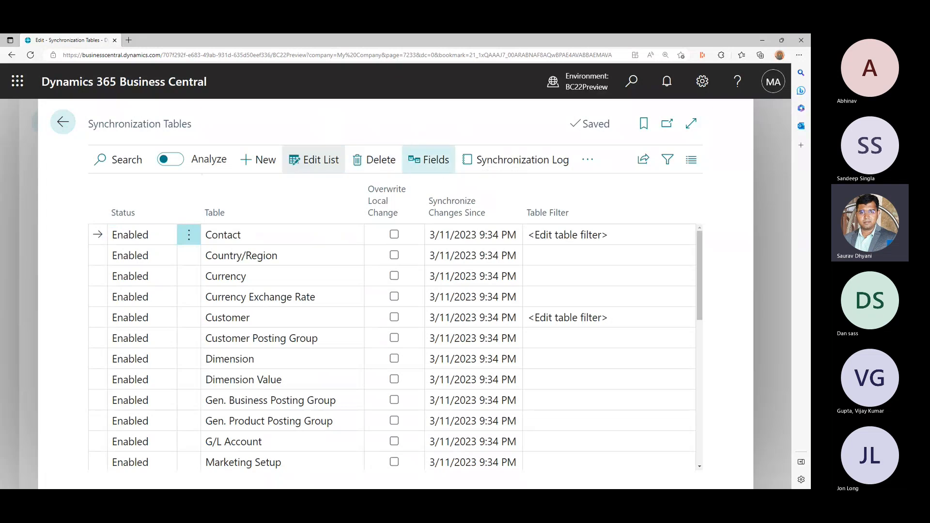
click(429, 159)
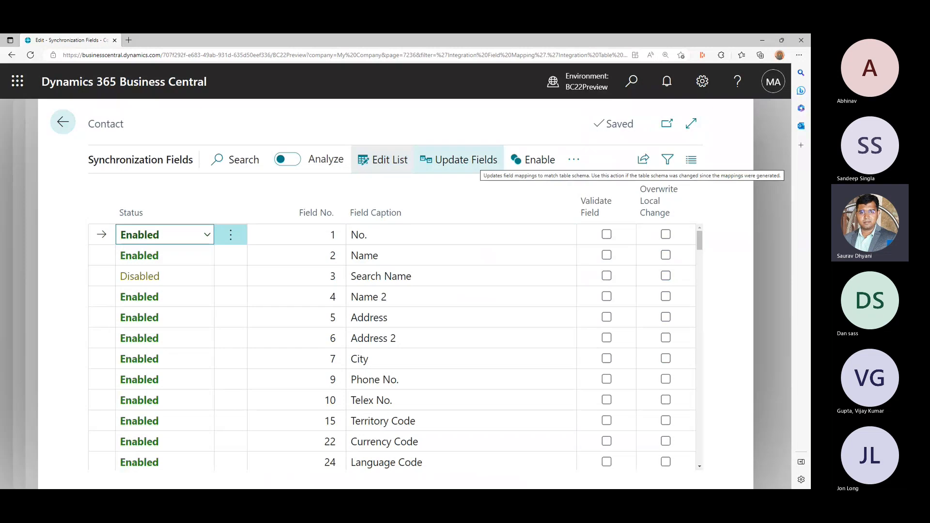
click(62, 122)
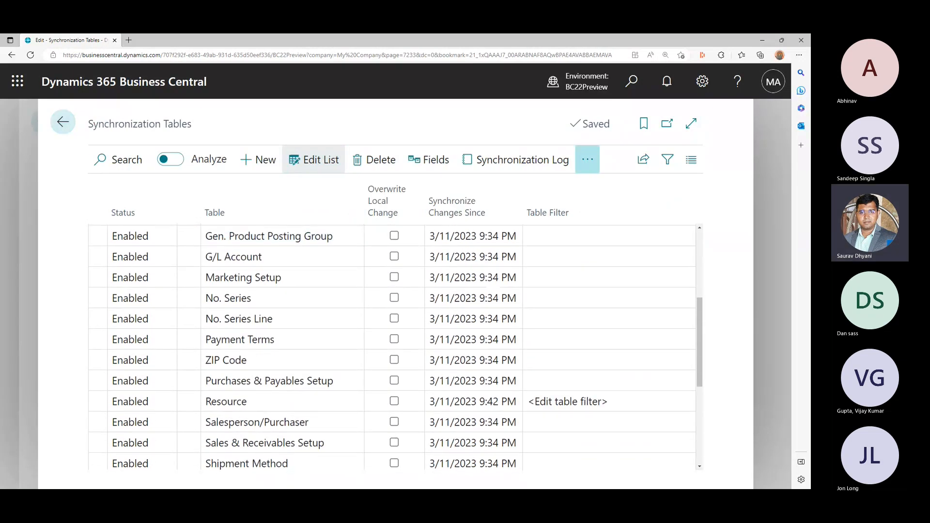
Step: Look through the additional actions available for synchronization tables, and return to Master Data Management Setup
click(588, 159)
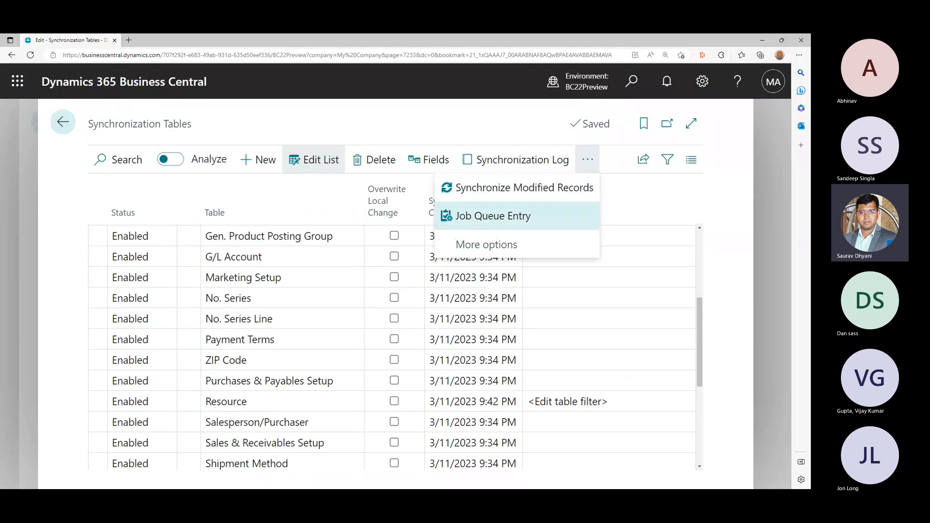
click(520, 244)
mouse_move(520, 245)
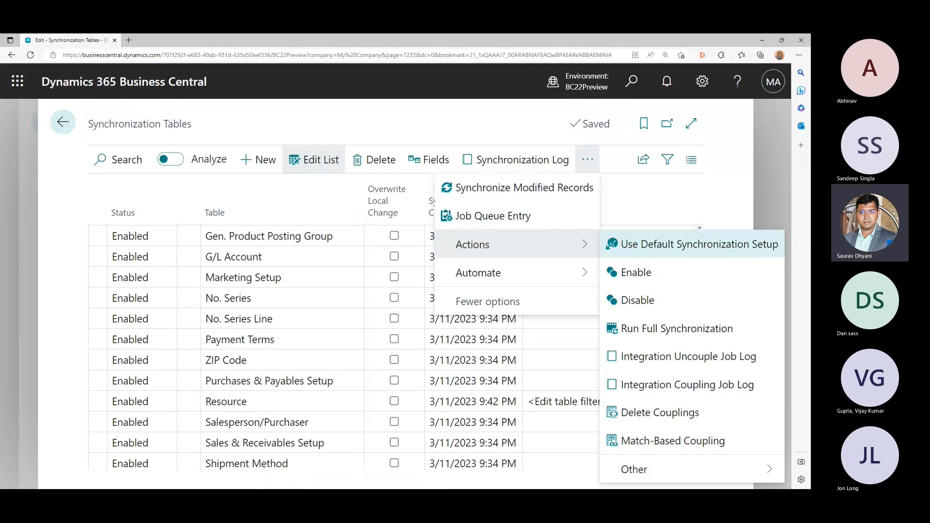
key(Escape)
key(Escape)
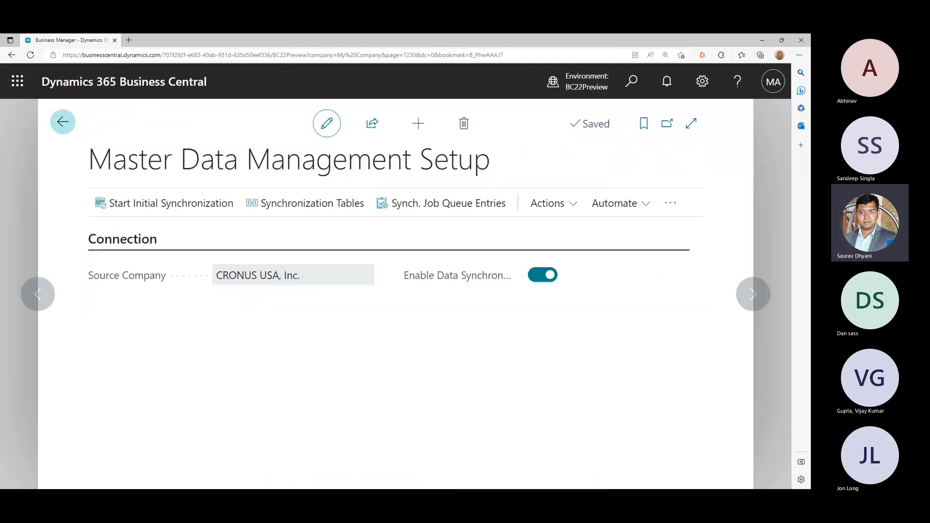
Step: Reopen the synchronization tables, examine the Contact table's synchronization log, and return to the table list
click(306, 203)
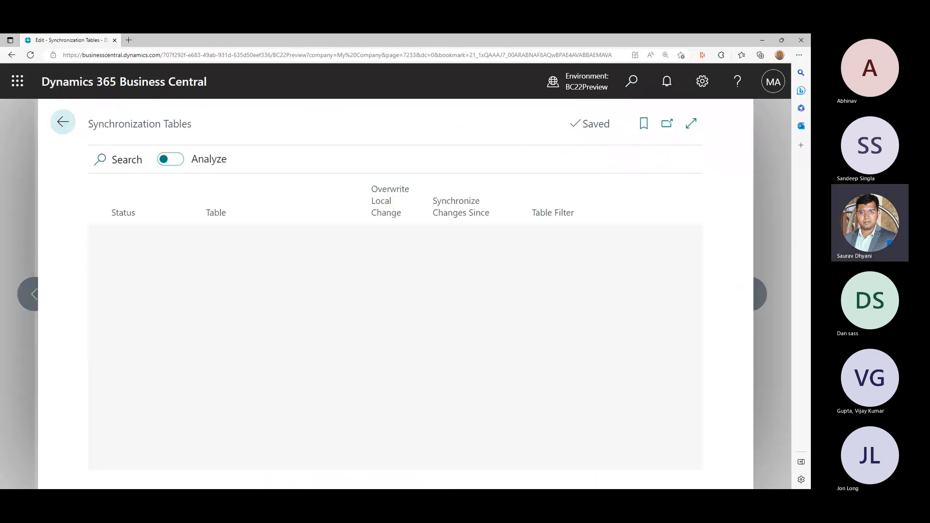
scroll(609, 276, down, 8)
scroll(609, 276, down, 1)
scroll(609, 275, up, 9)
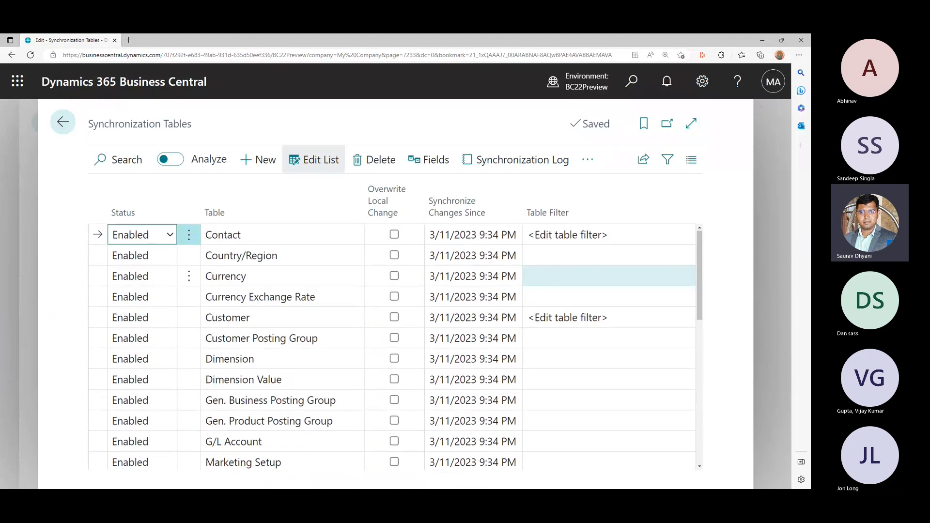
click(517, 159)
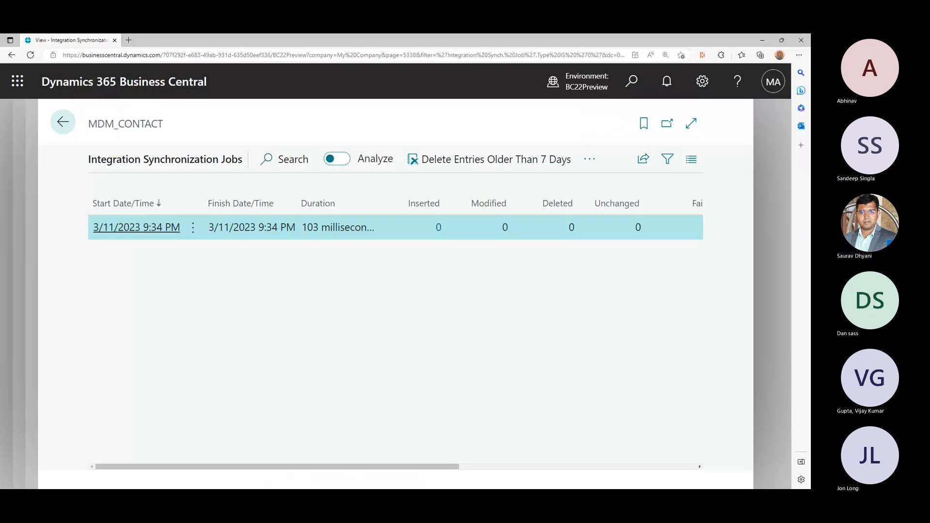
mouse_move(277, 466)
mouse_down()
mouse_move(514, 467)
mouse_move(277, 467)
mouse_up()
click(63, 122)
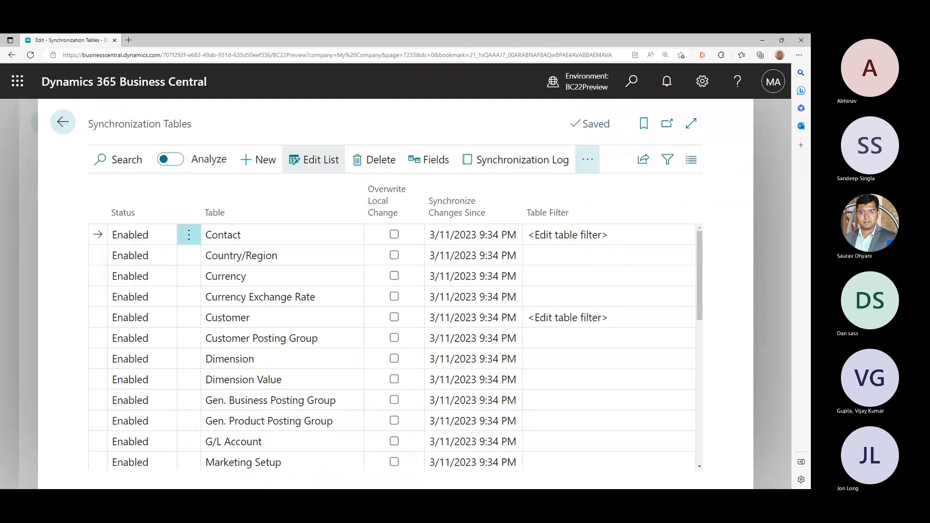
Step: Examine the extra commands for the Contact table, including Match-Based Coupling, without running any of them
click(588, 160)
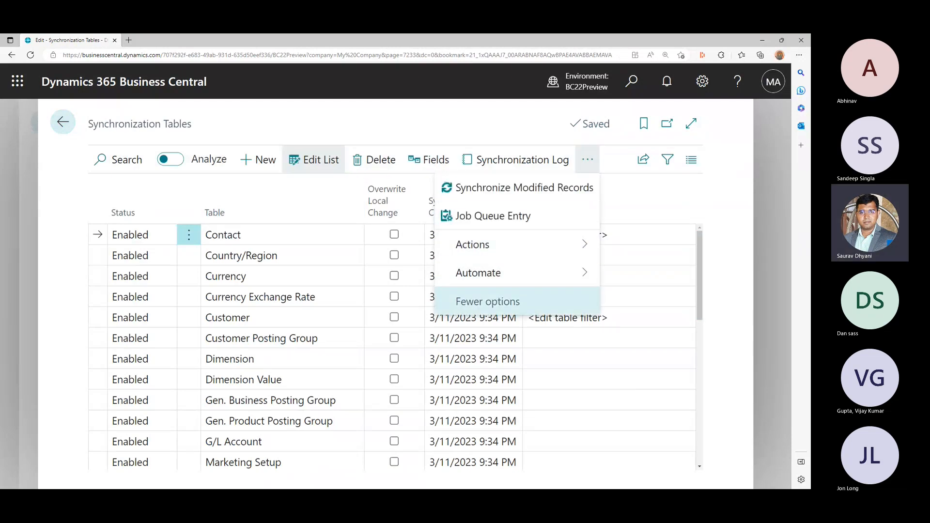
click(488, 301)
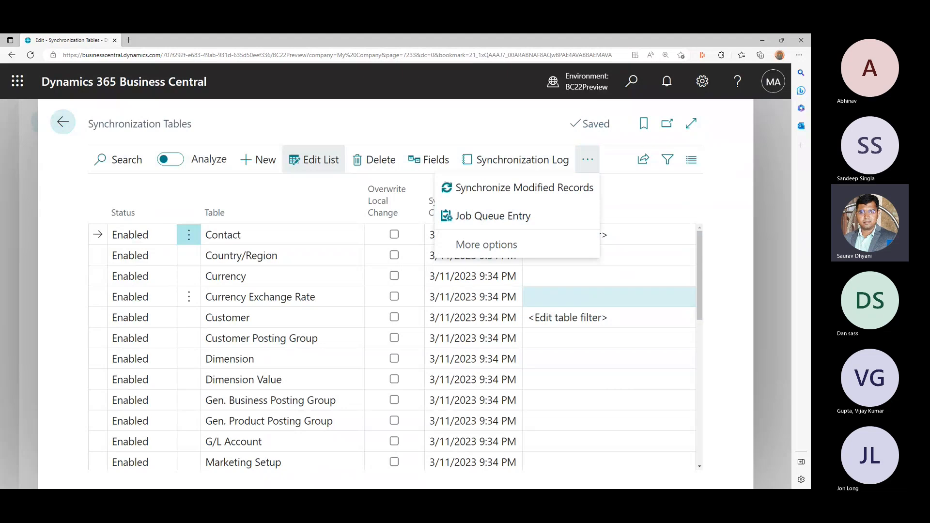
click(486, 246)
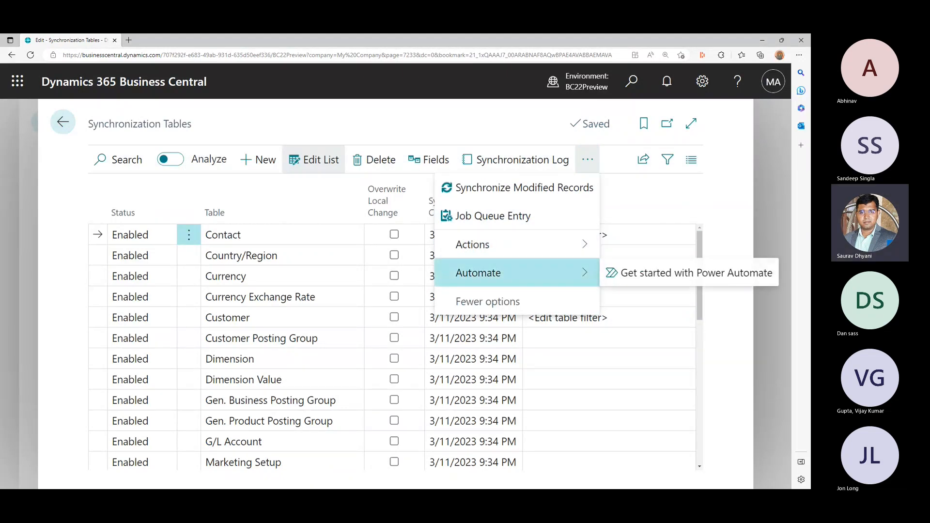
mouse_move(473, 244)
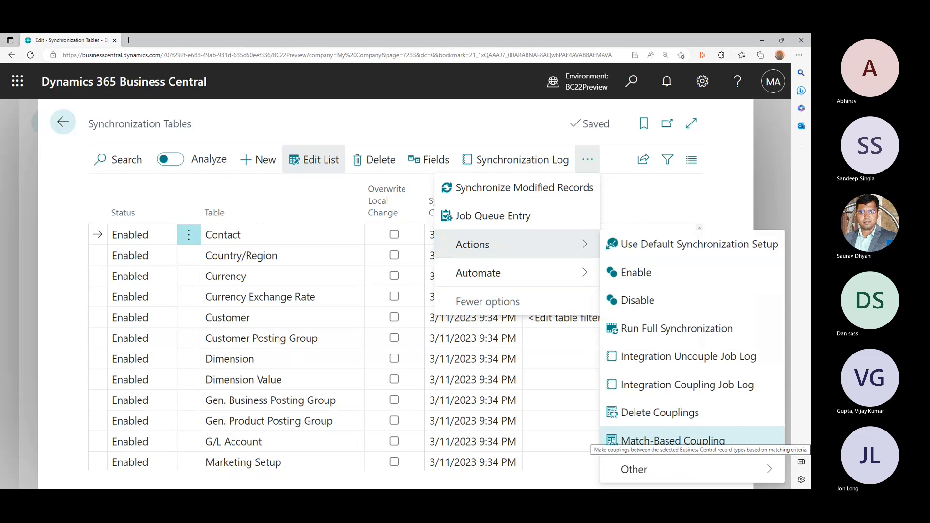
mouse_move(635, 469)
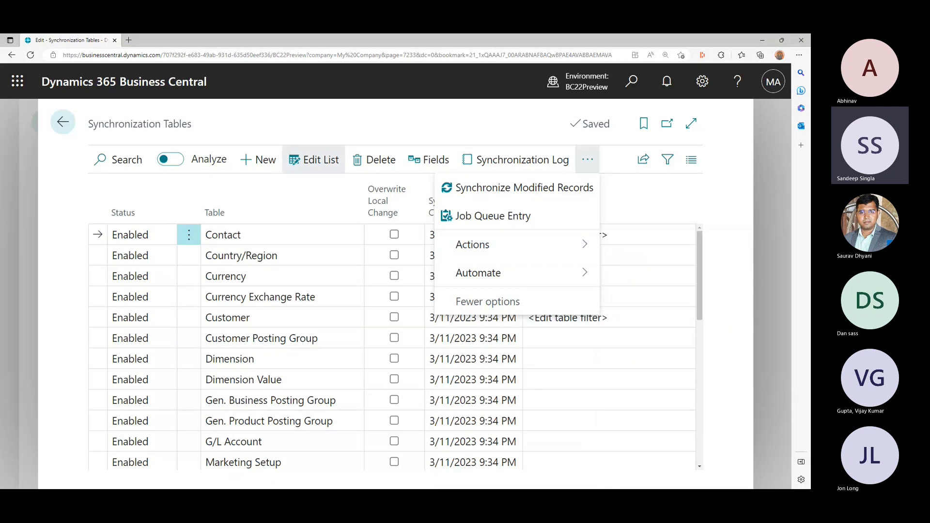
key(Escape)
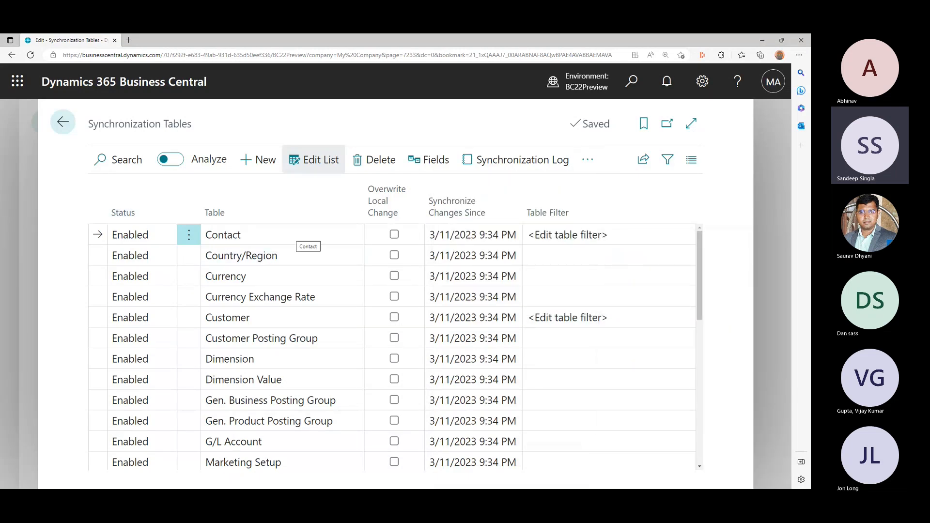
Step: Request Match-Based Coupling for the Contact table, decline the confirmation, and leave the synchronization tables
click(587, 159)
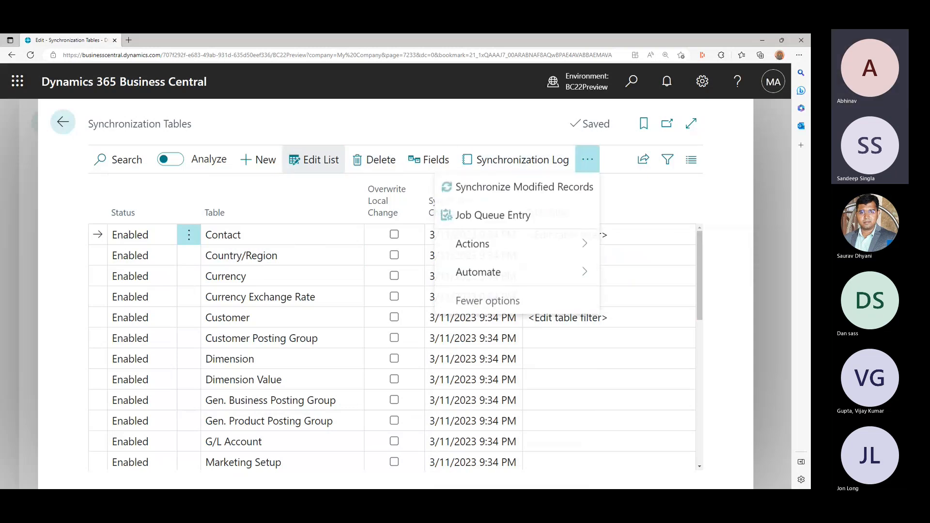
click(517, 245)
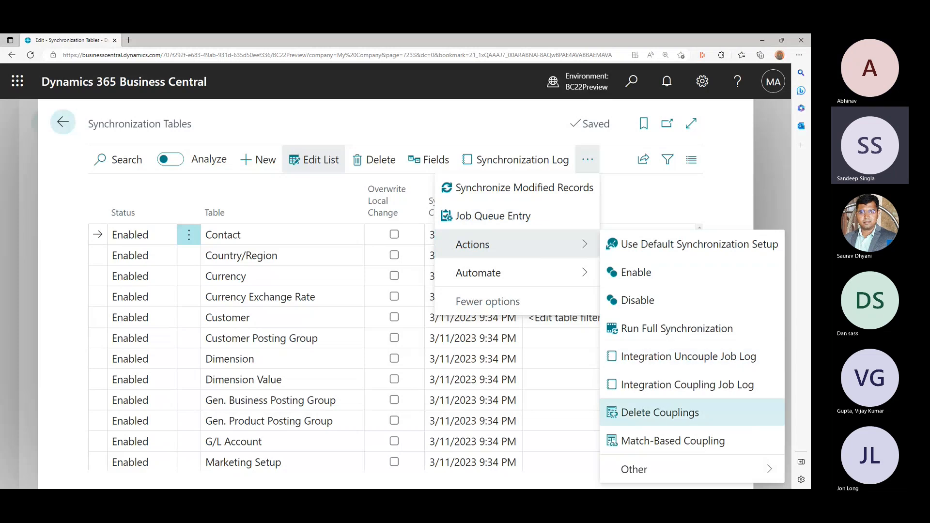
click(673, 440)
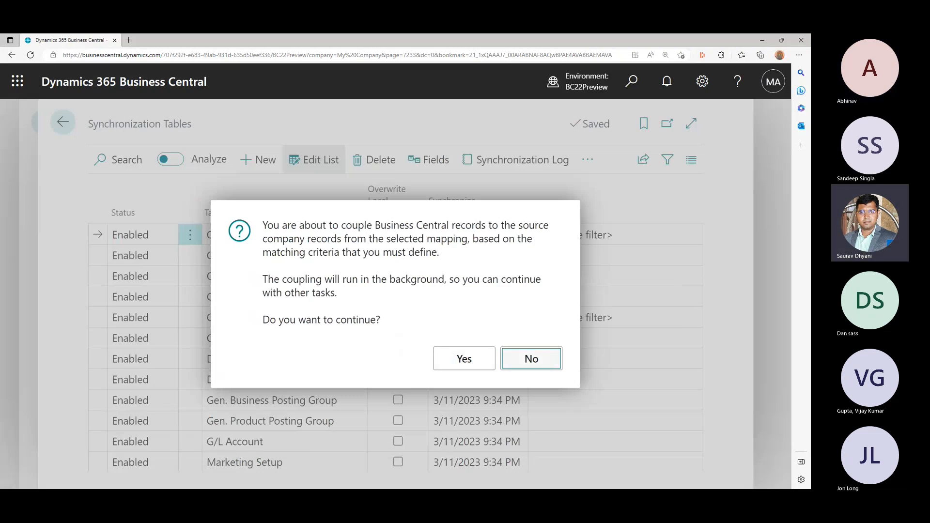
key(Escape)
key(Escape)
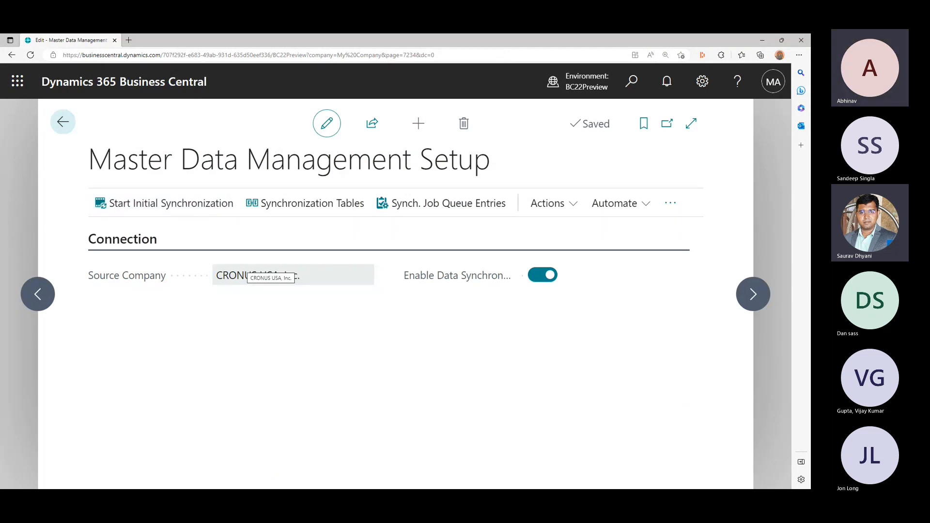
Step: In Master Data Initial Synchronization, open the Country/Region table's coupling criteria and examine its synchronization, creation and matching options
scroll(588, 339, up, 6)
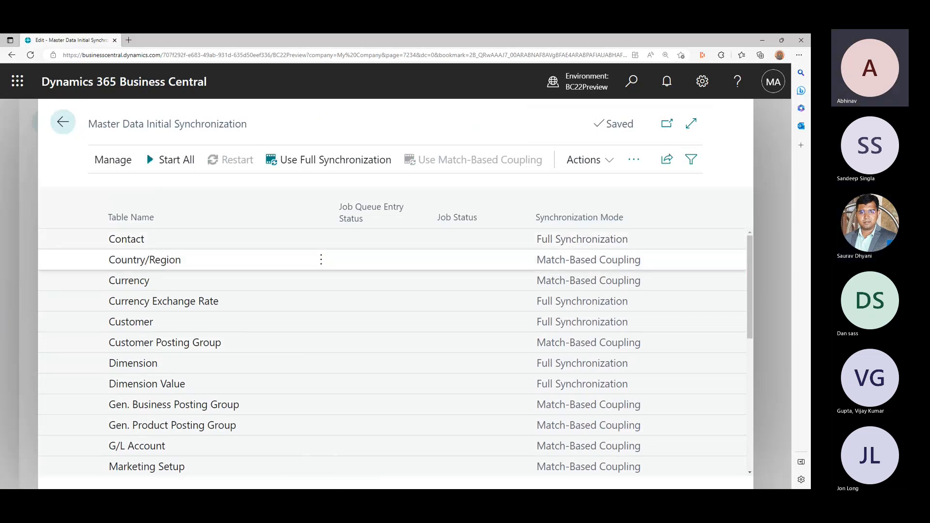
click(485, 260)
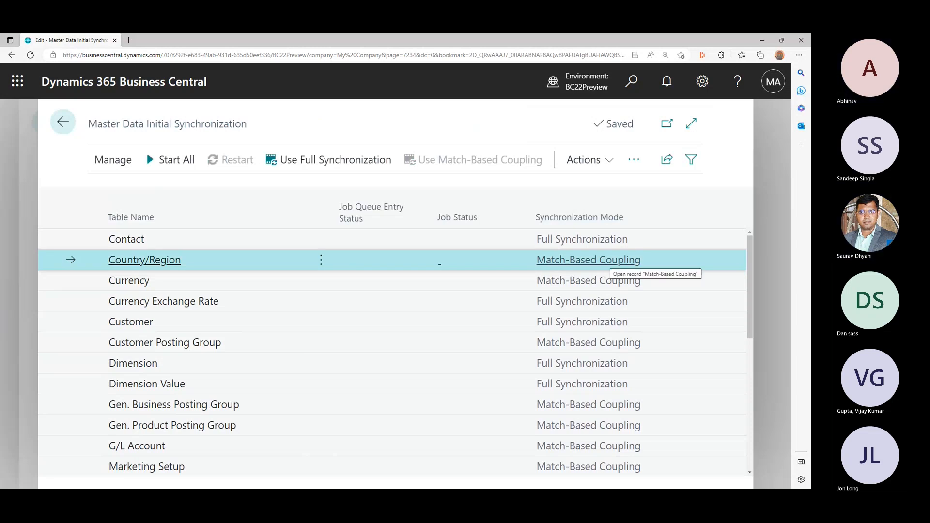
click(588, 260)
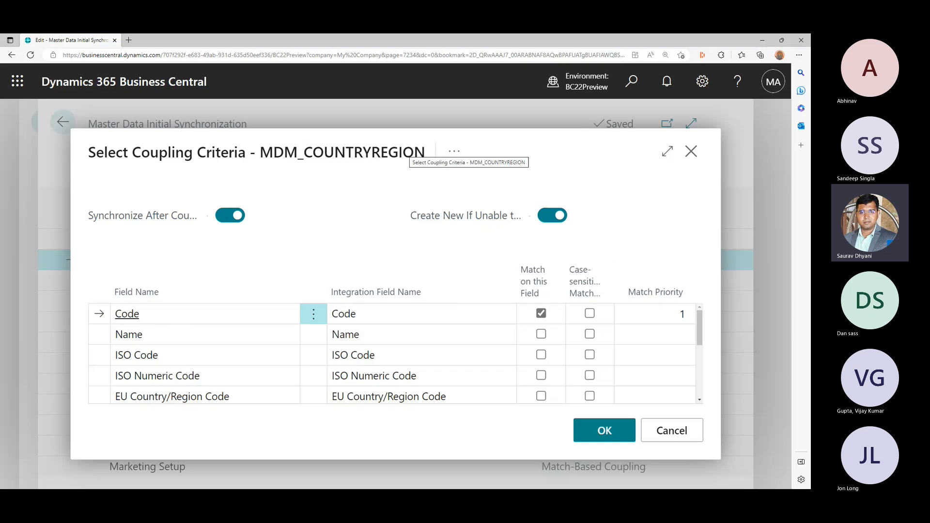
double_click(419, 148)
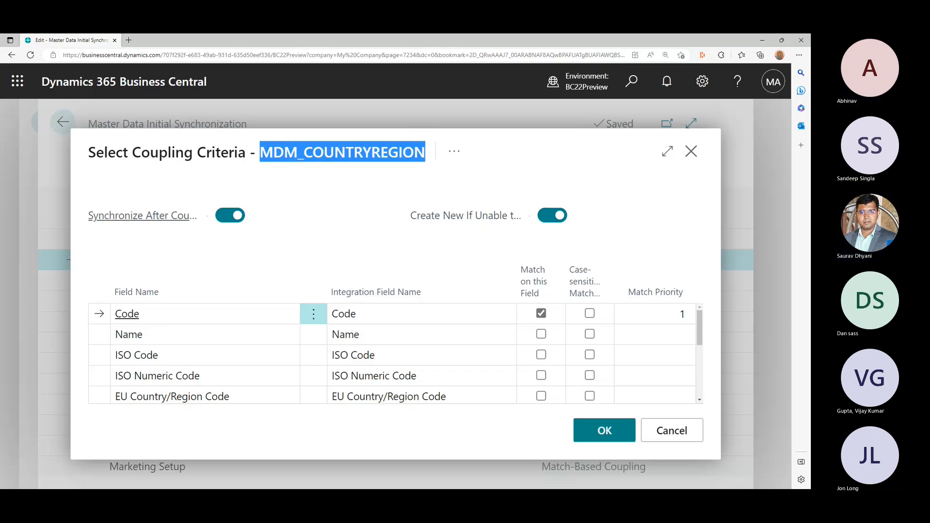
mouse_move(148, 216)
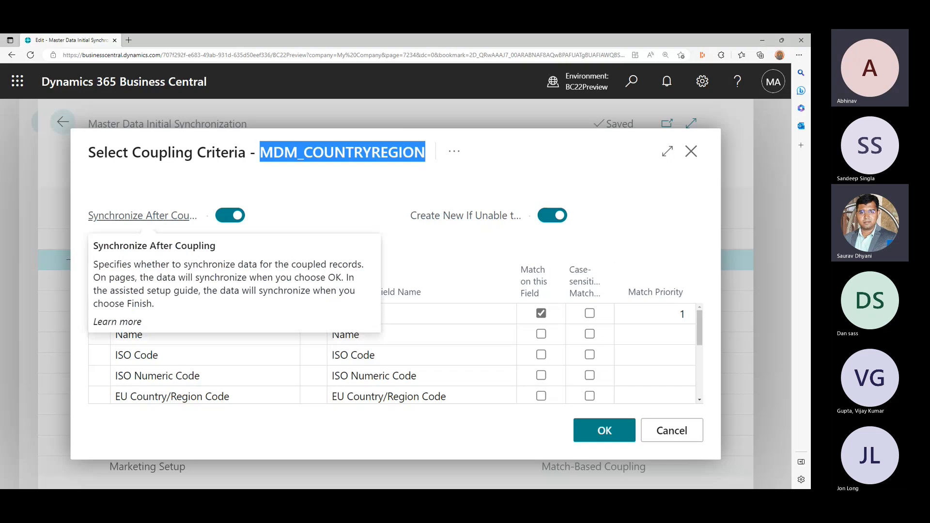
mouse_move(465, 216)
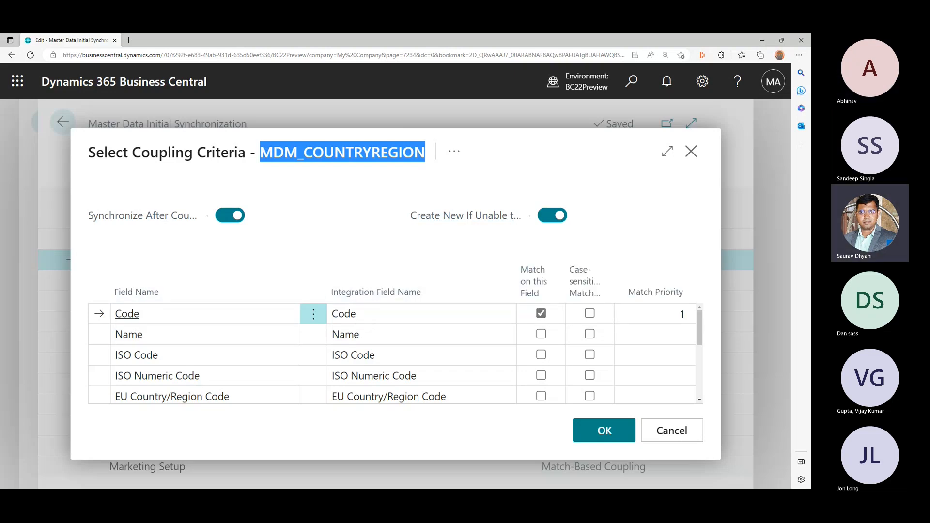
mouse_move(529, 290)
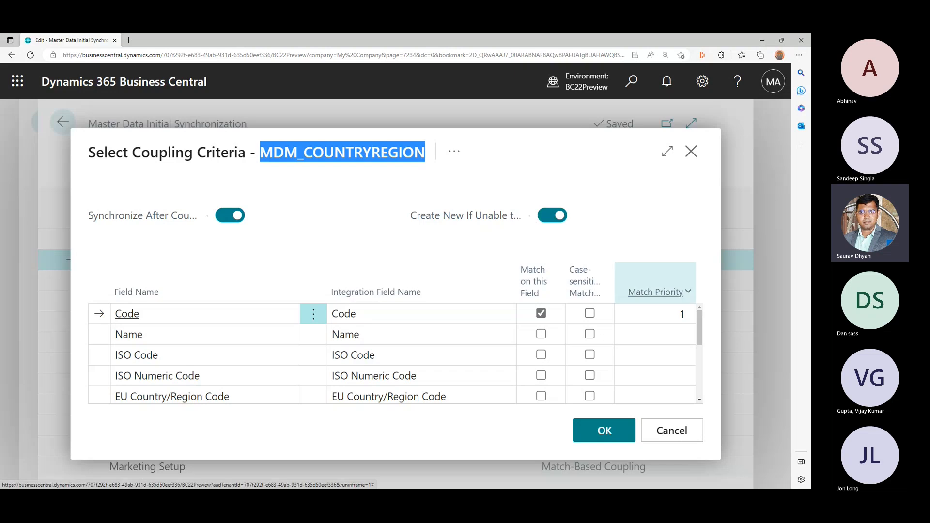
mouse_move(671, 297)
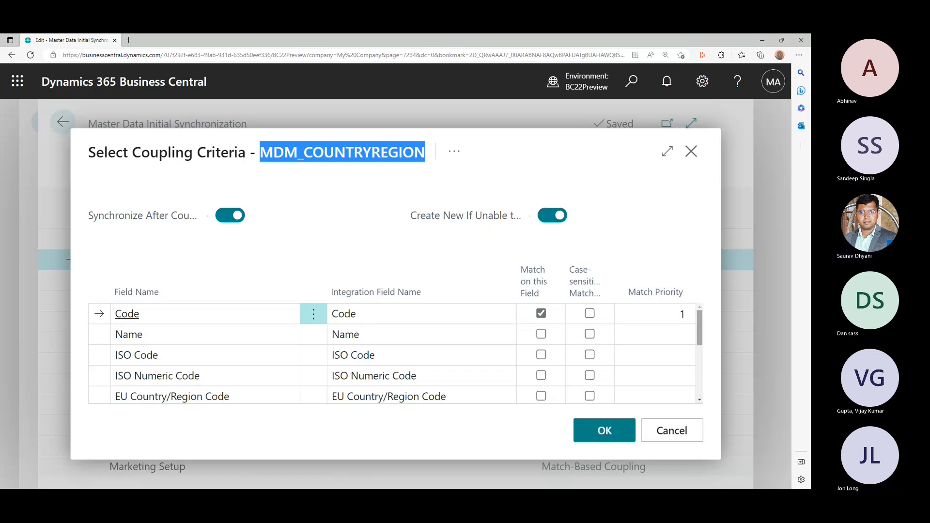
Step: Review the fields available for matching in the Country/Region coupling criteria, and close them without saving changes
scroll(394, 353, down, 1)
mouse_move(699, 339)
mouse_down()
mouse_move(699, 377)
mouse_move(700, 326)
mouse_up()
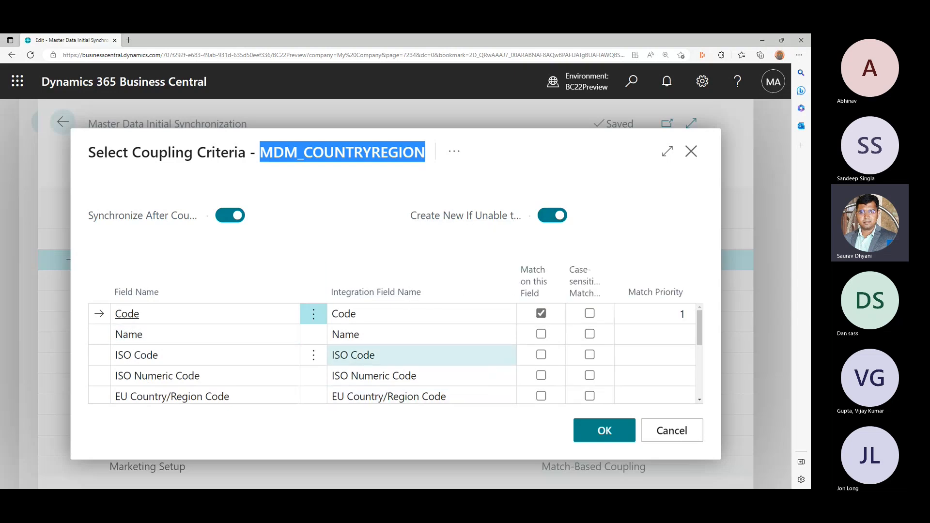
scroll(417, 355, down, 2)
scroll(417, 352, down, 2)
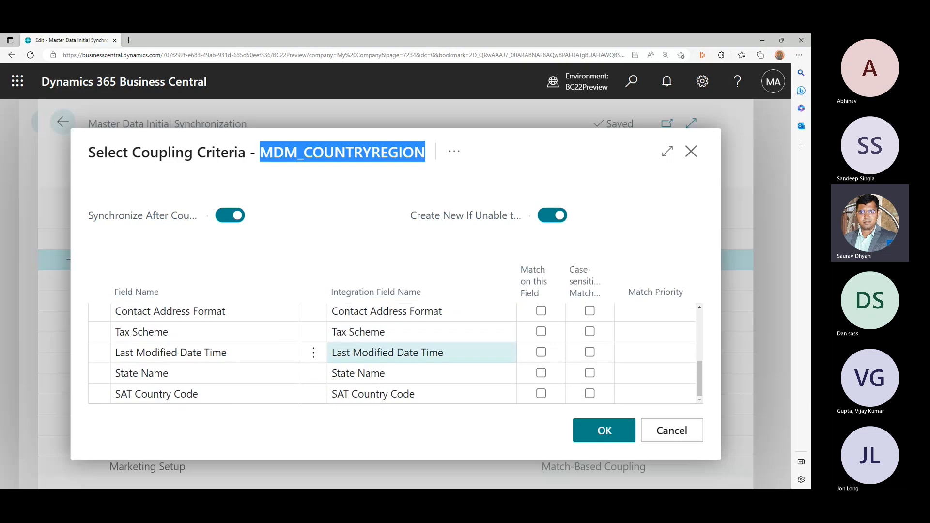
scroll(417, 354, up, 4)
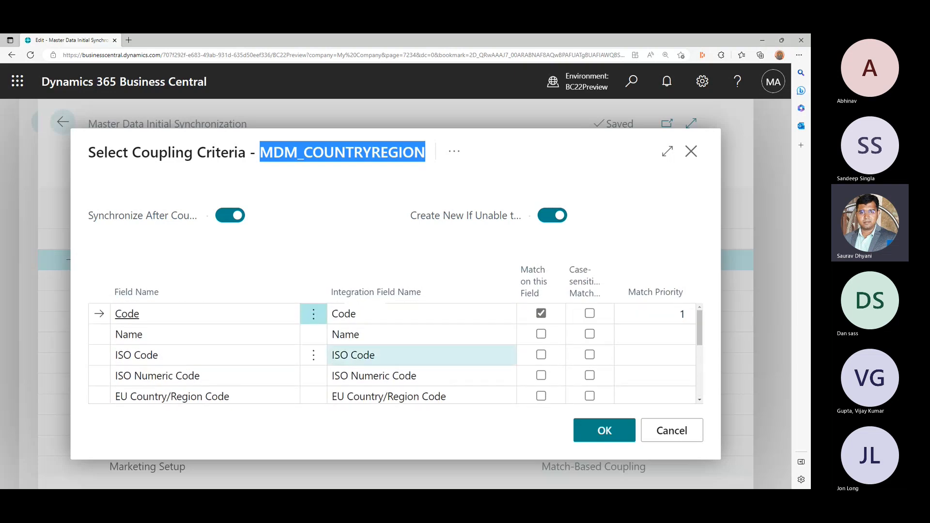
scroll(417, 355, down, 4)
scroll(417, 355, up, 4)
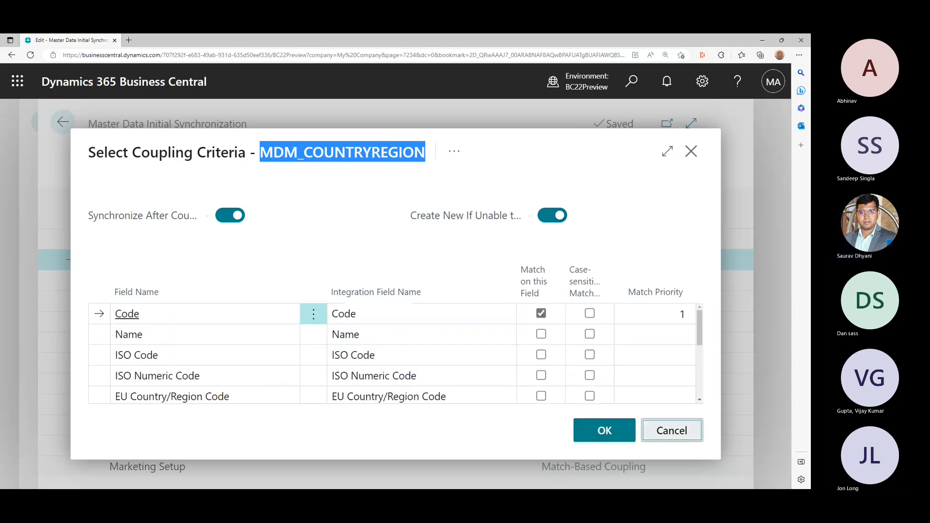
click(673, 431)
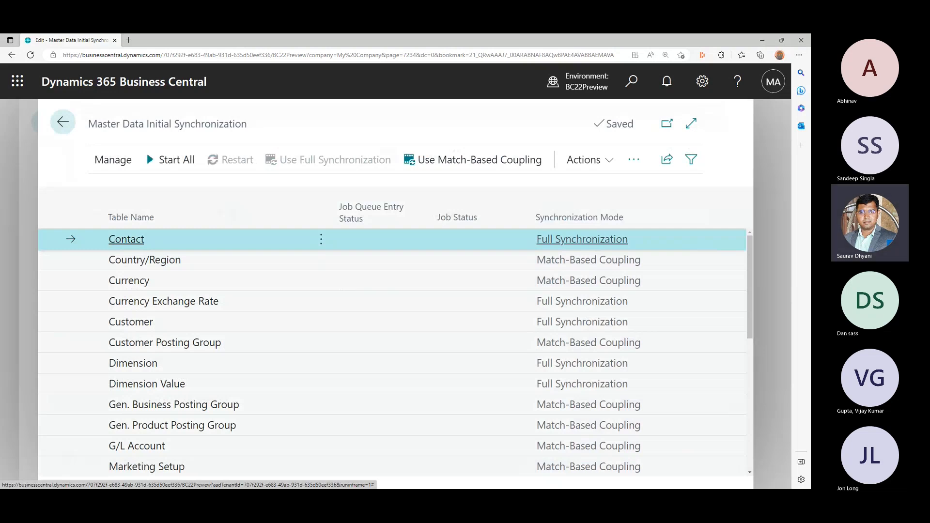
Step: Review the Master Data Initial Synchronization table list and its available commands, and return to Master Data Management Setup without running any
scroll(396, 352, down, 5)
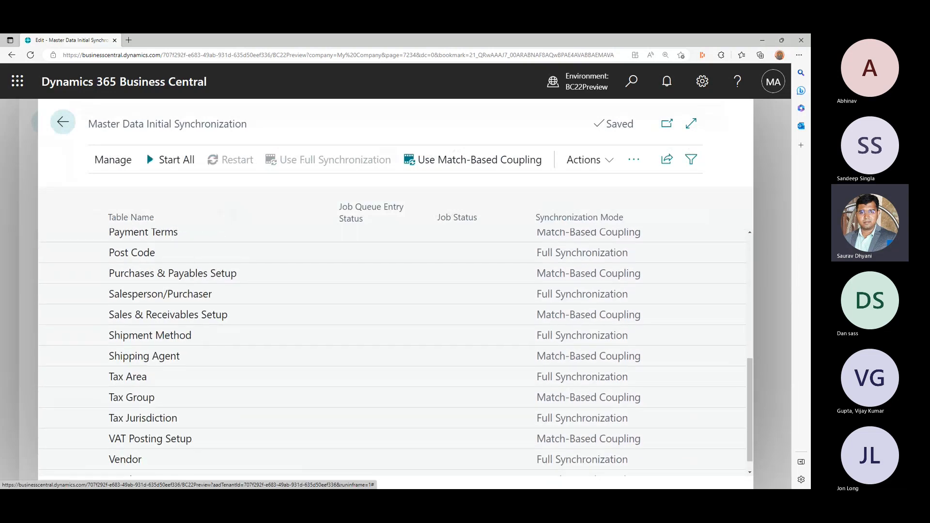
scroll(339, 294, down, 1)
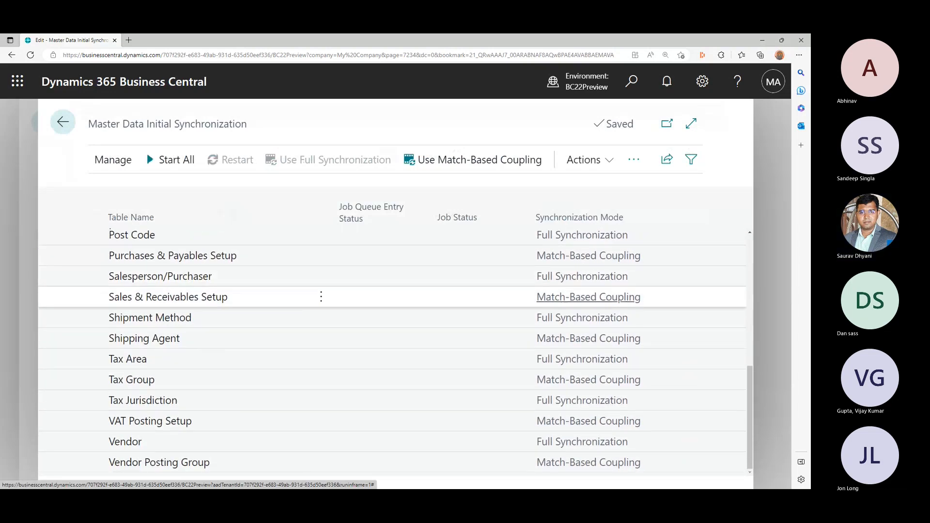
scroll(339, 294, up, 5)
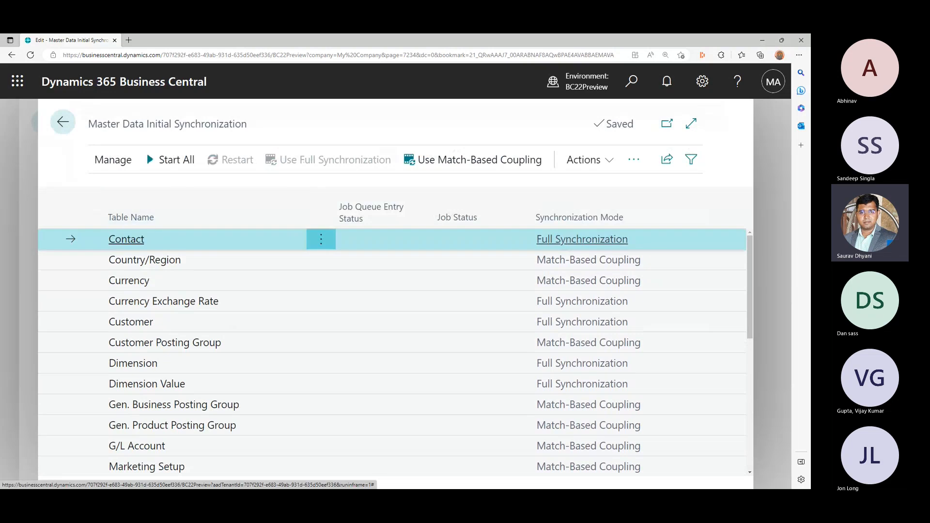
click(321, 239)
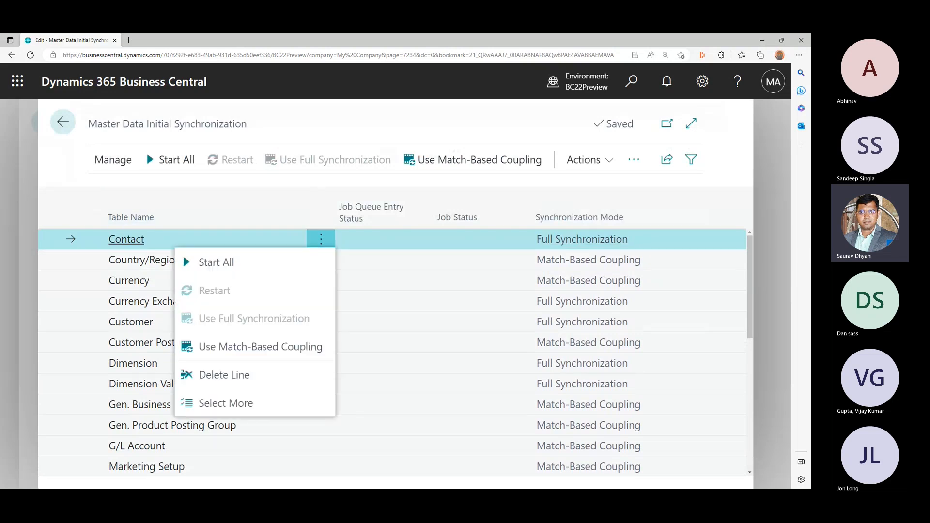
click(321, 239)
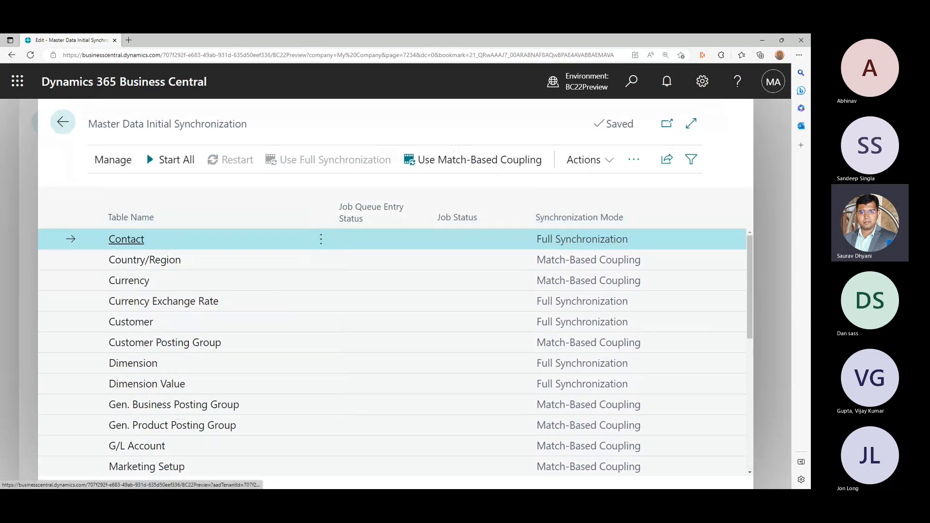
click(590, 160)
mouse_move(555, 217)
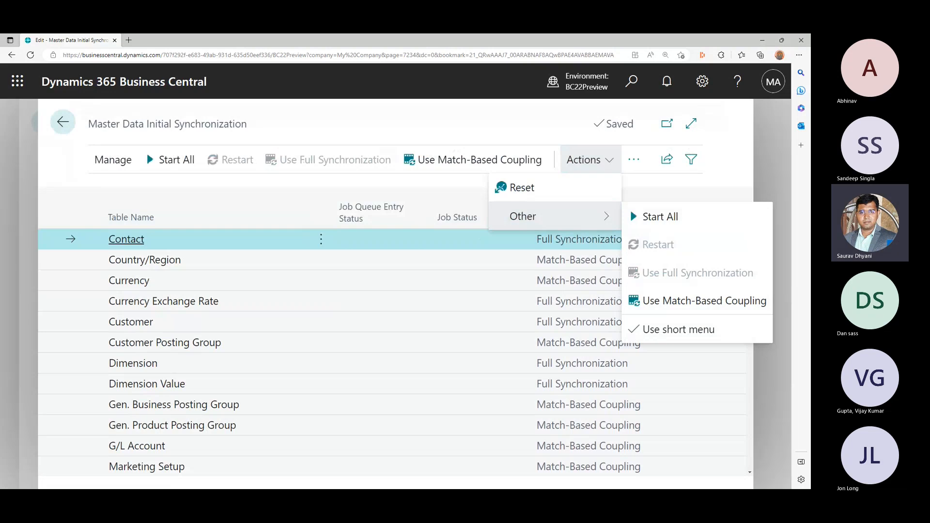
click(634, 160)
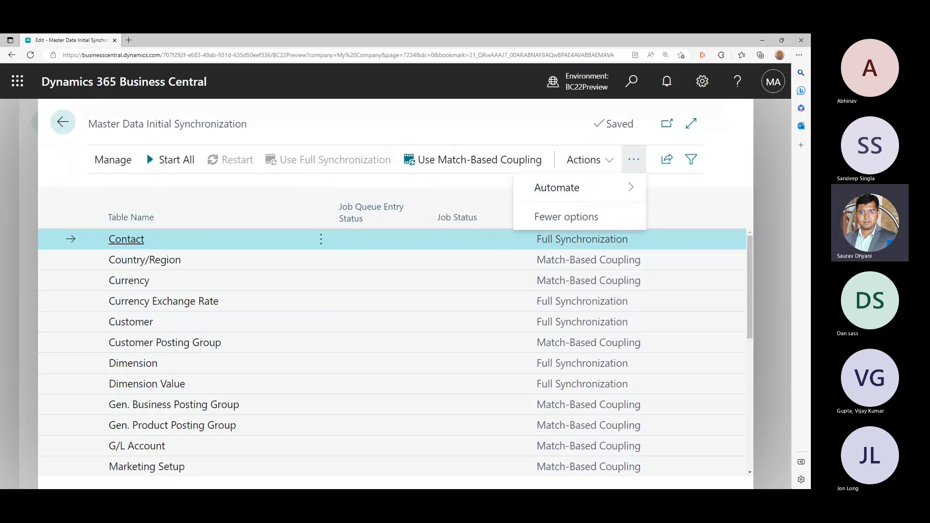
click(63, 122)
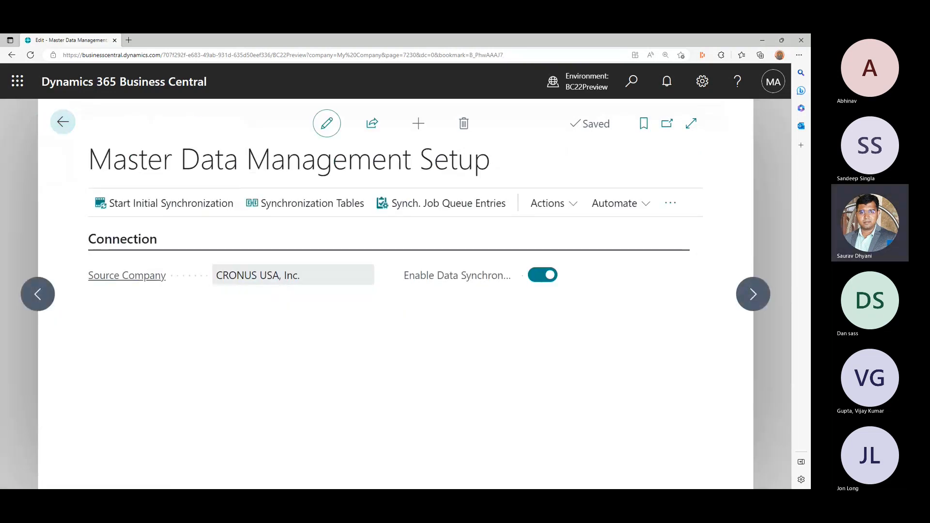
Step: Export the master data management setup, and open the downloaded ExportMDMSetup (1).xml file at a readable size
click(553, 203)
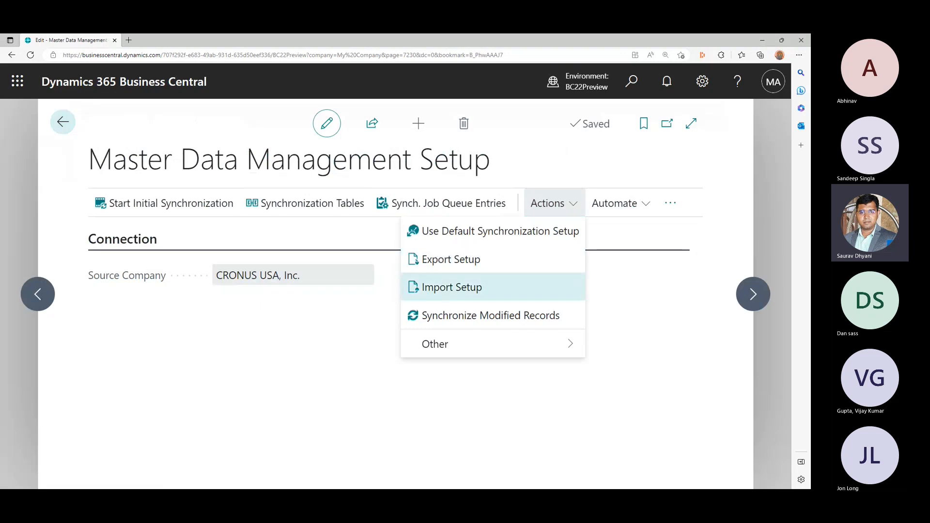
click(451, 260)
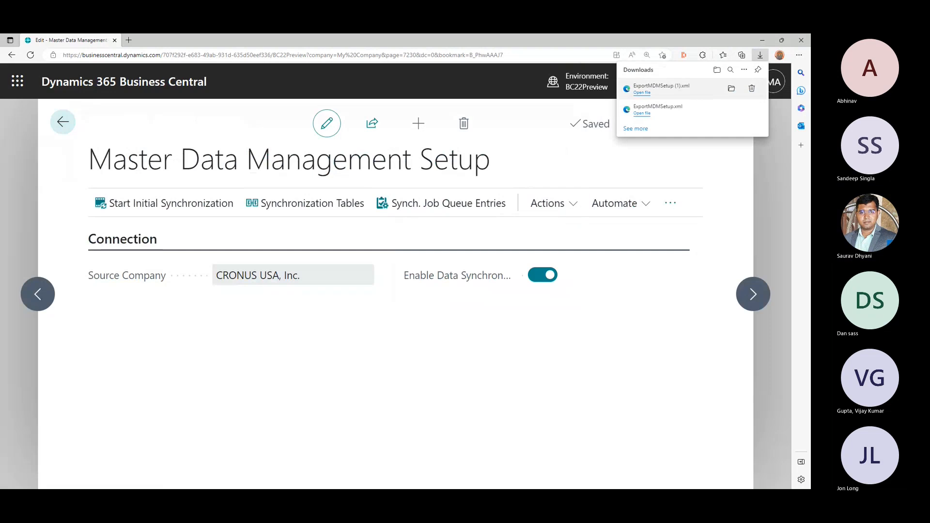
click(659, 88)
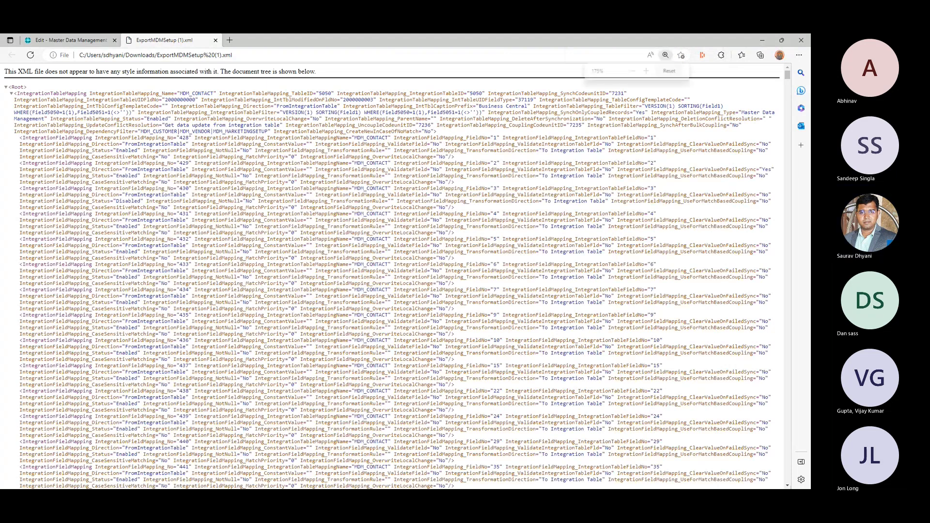
scroll(395, 276, up, 4)
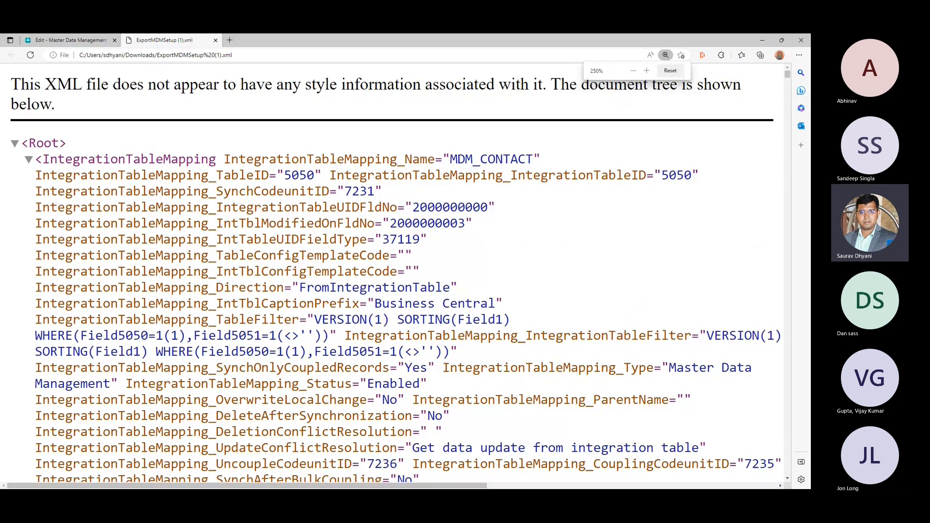
double_click(302, 174)
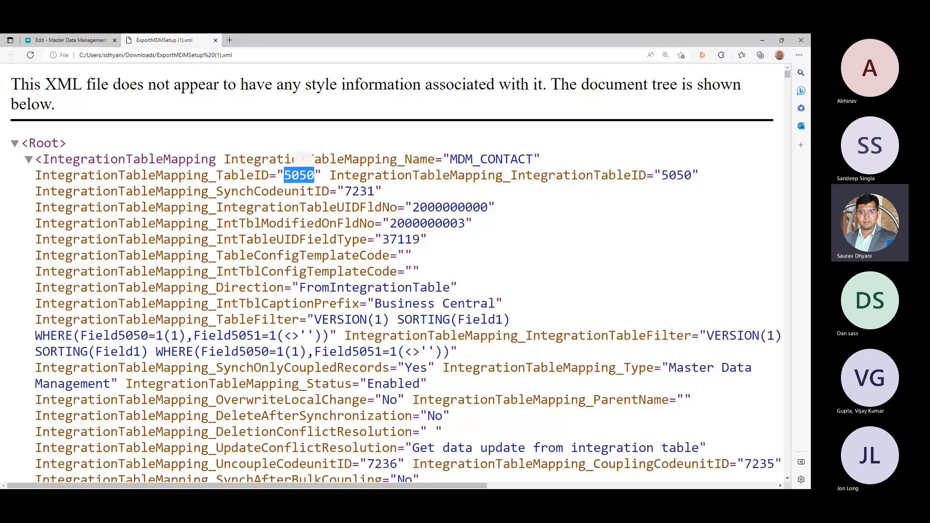
double_click(286, 192)
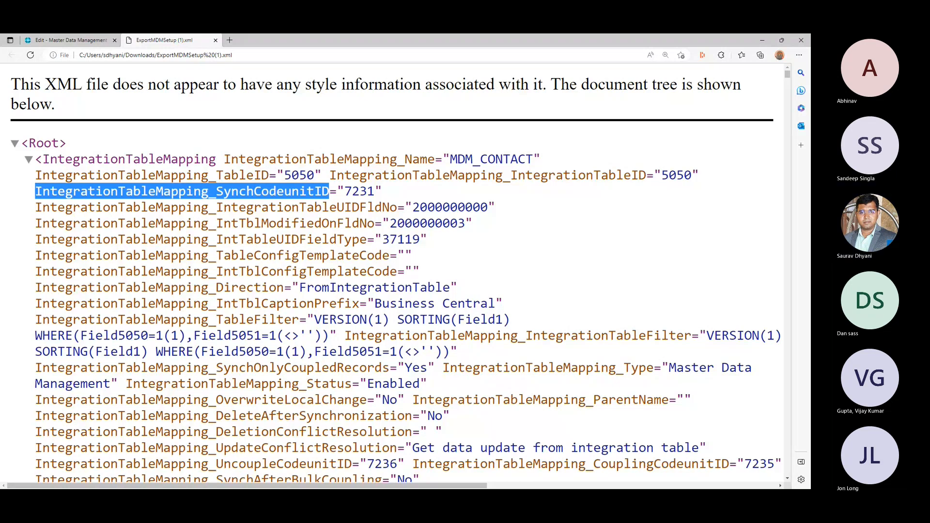
drag(149, 207, 397, 207)
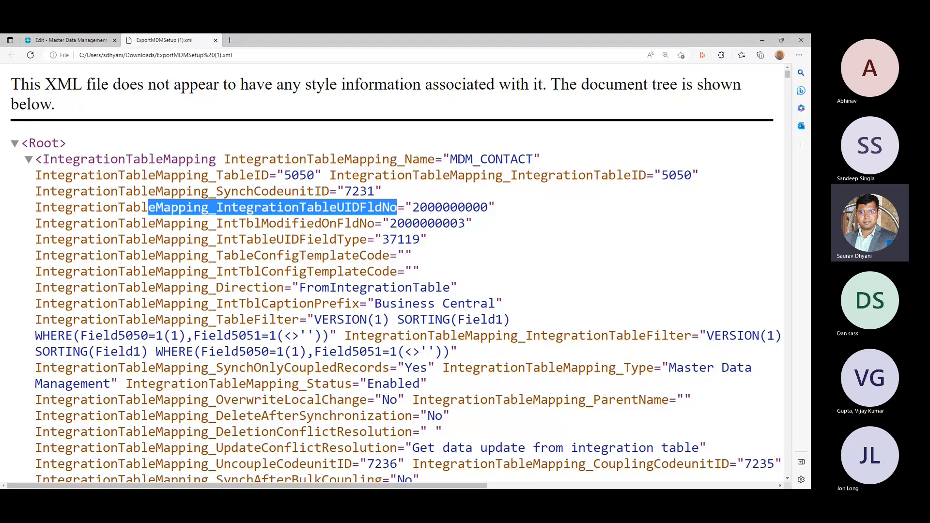
double_click(451, 208)
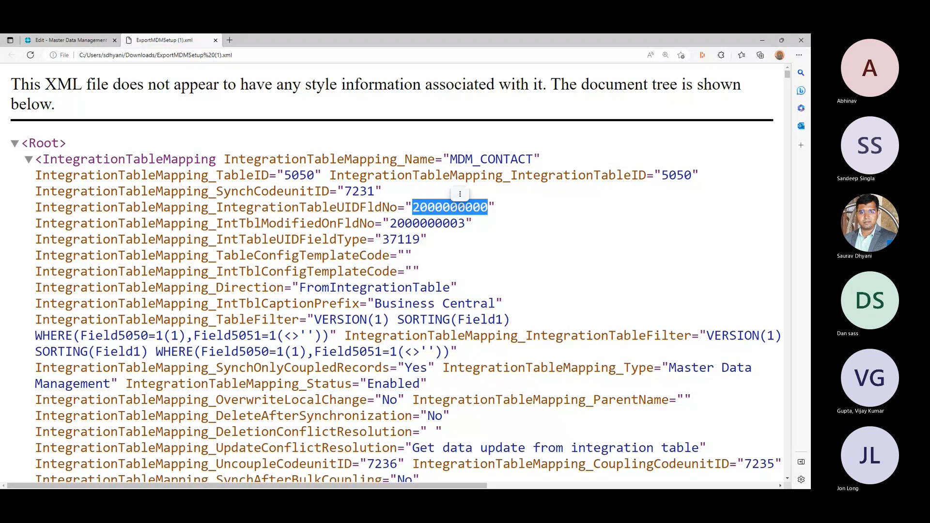
right_click(442, 207)
click(485, 215)
Step: Go back to Business Central, find and open the Contacts list, and inspect its page and data
click(71, 40)
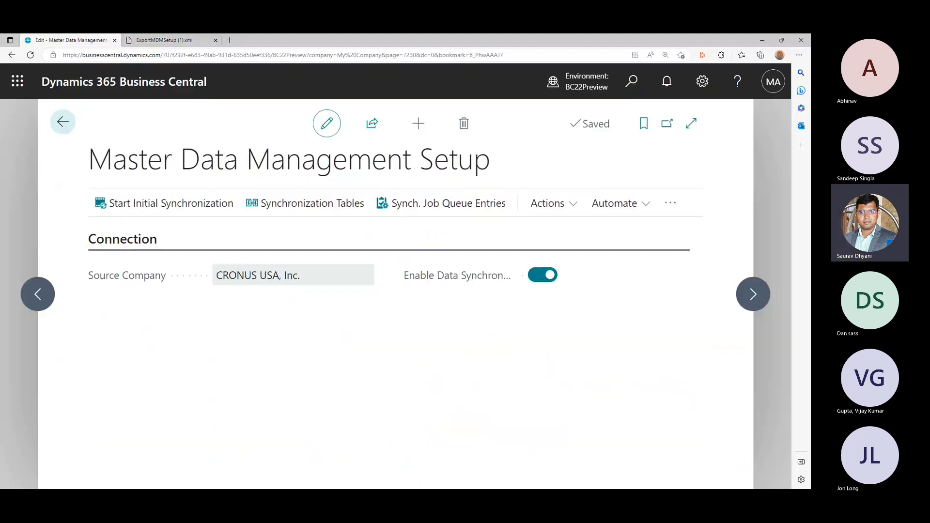
key(alt+q)
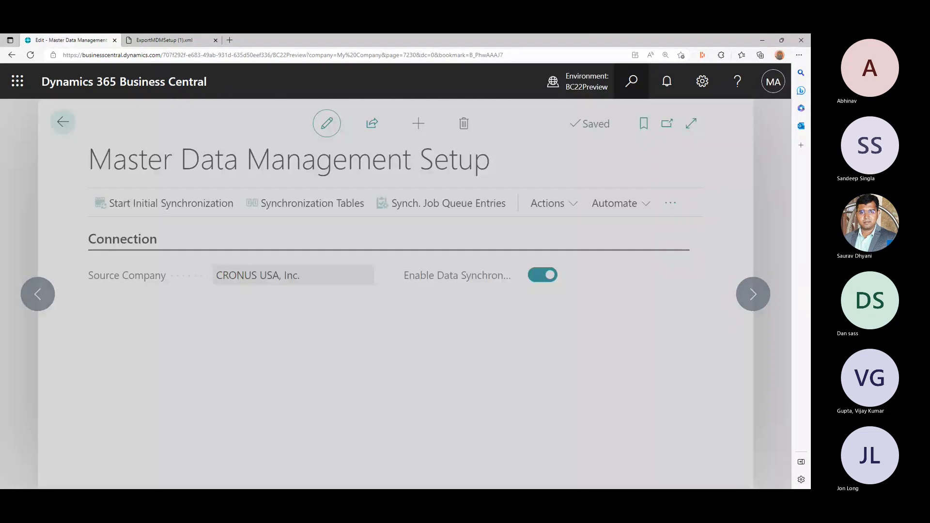
text(contact)
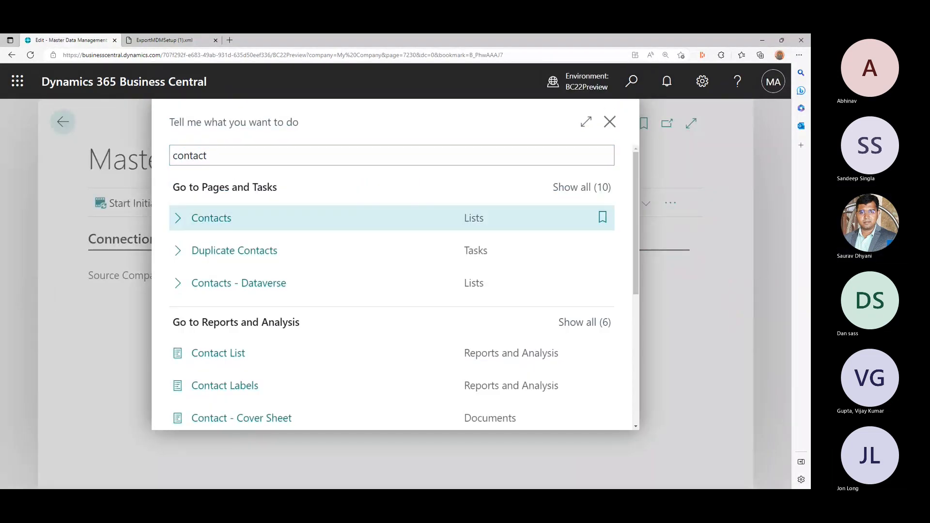
key(Return)
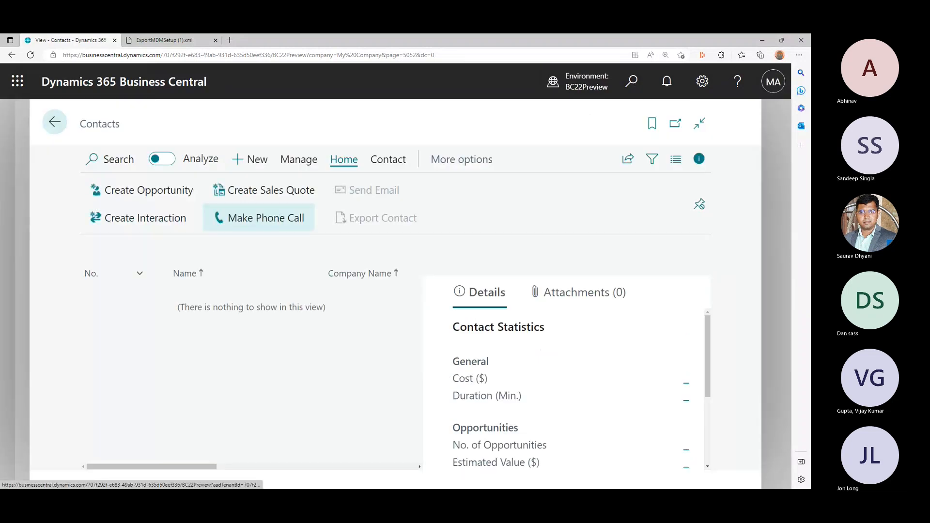
key(ctrl+F1)
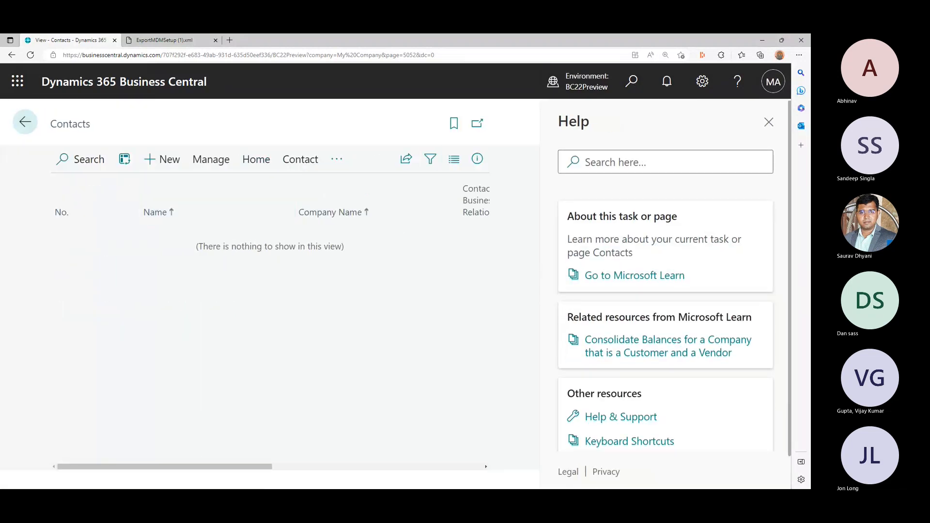
scroll(630, 381, down, 2)
click(620, 381)
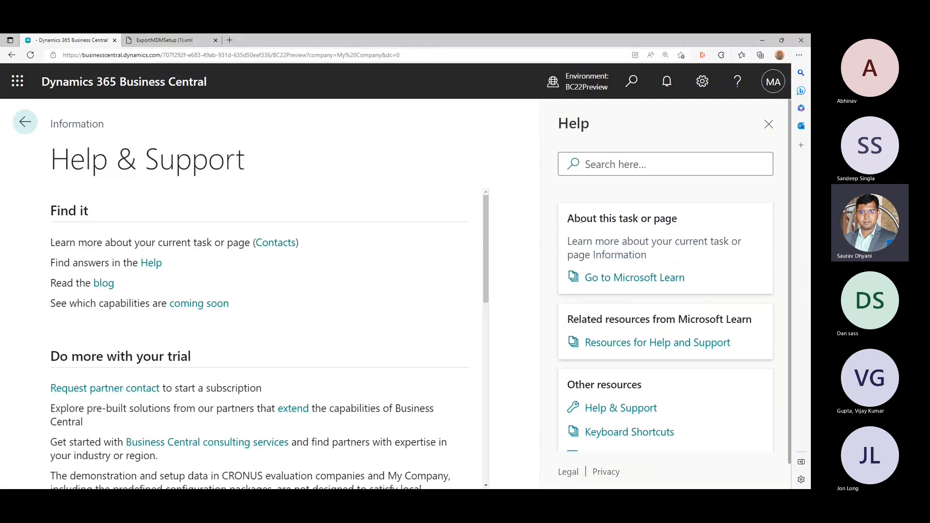
scroll(266, 339, down, 10)
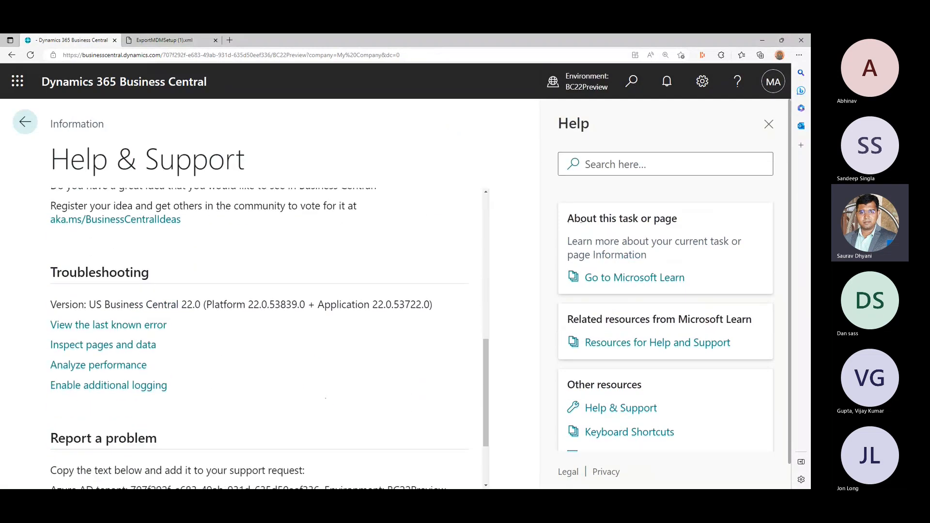
click(103, 340)
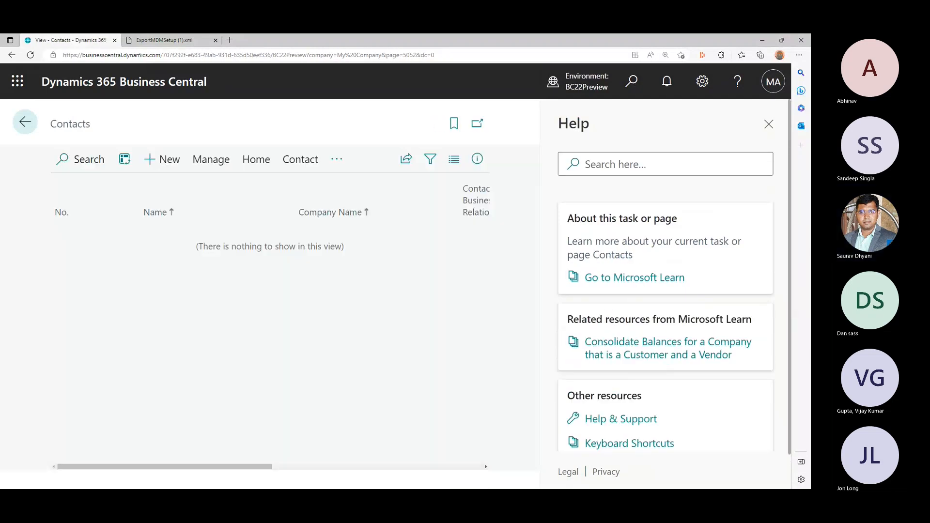
click(769, 124)
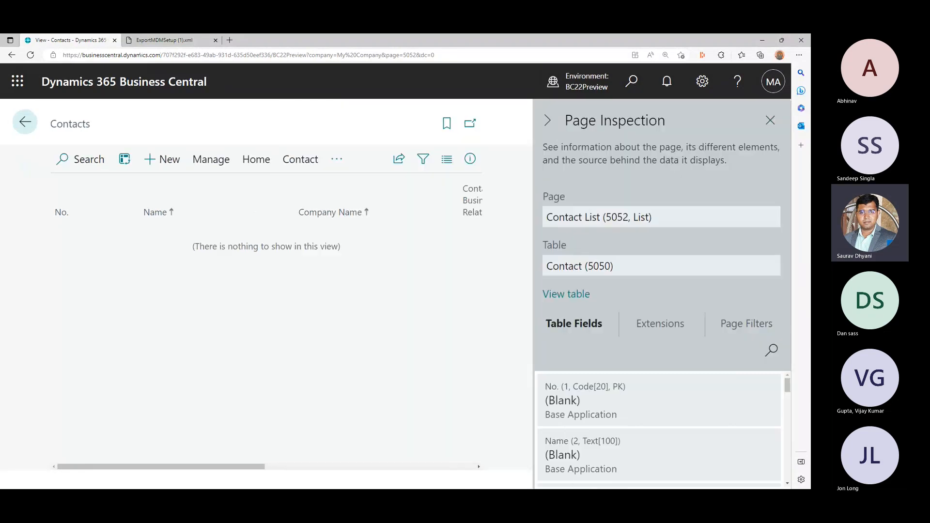
click(771, 350)
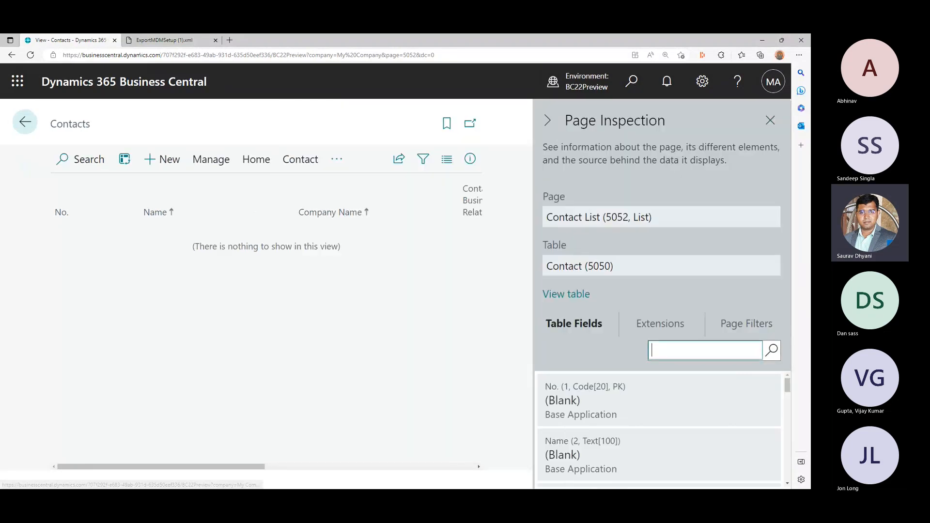
key(ctrl+v)
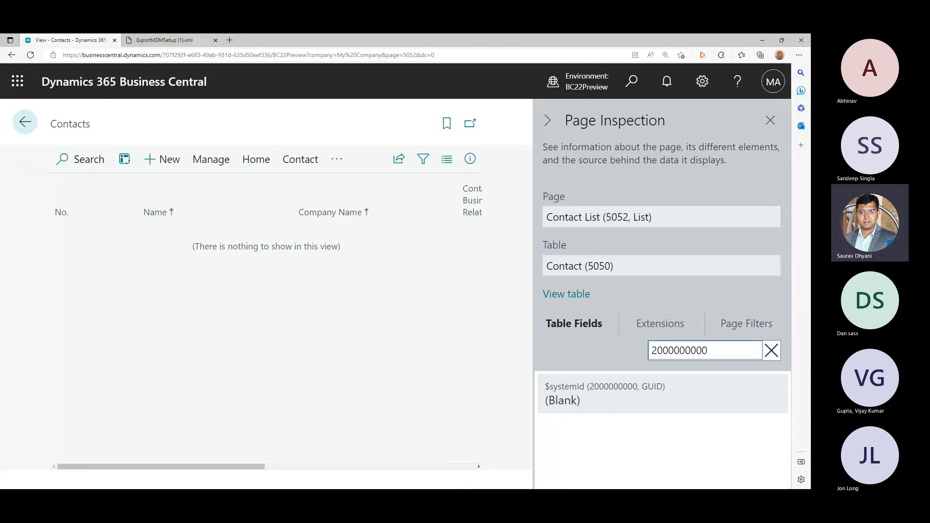
key(ctrl+Tab)
double_click(441, 223)
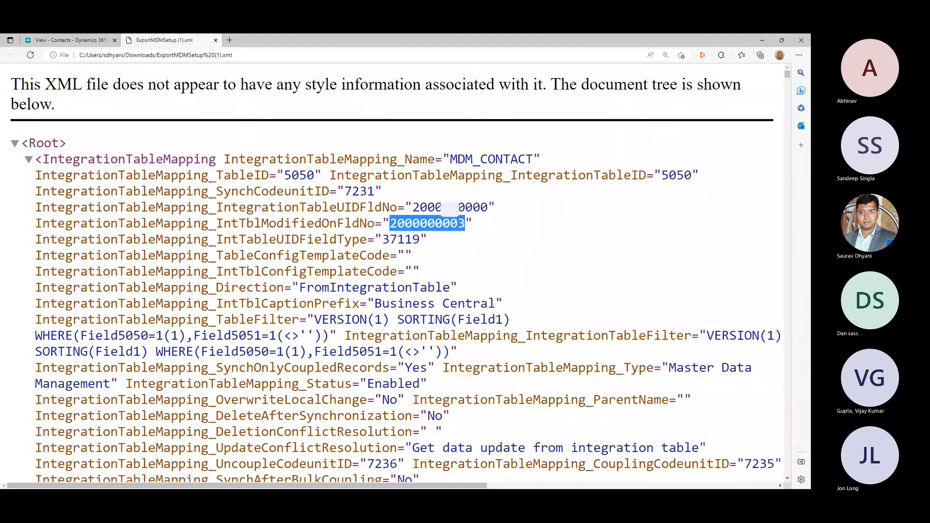
key(ctrl+c)
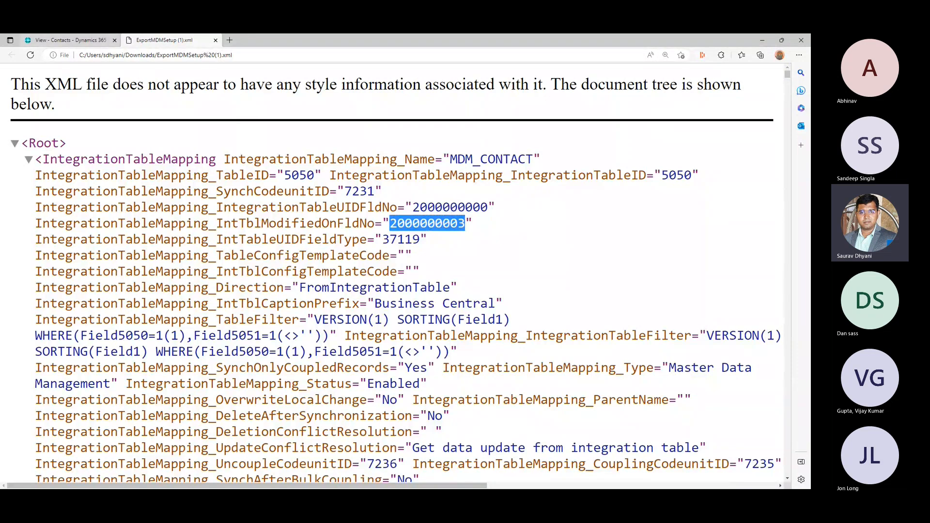
key(ctrl+Tab)
key(ctrl+v)
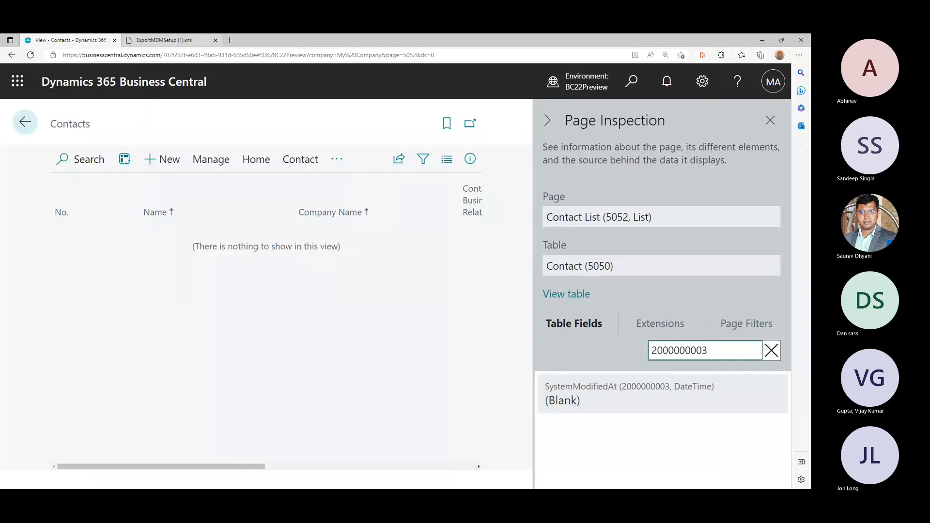
Step: In the exported XML, examine the MDM_CONTACT mapping's modified-on field, UID field type, configuration templates, direction and caption prefix
key(ctrl+Tab)
drag(284, 224, 383, 224)
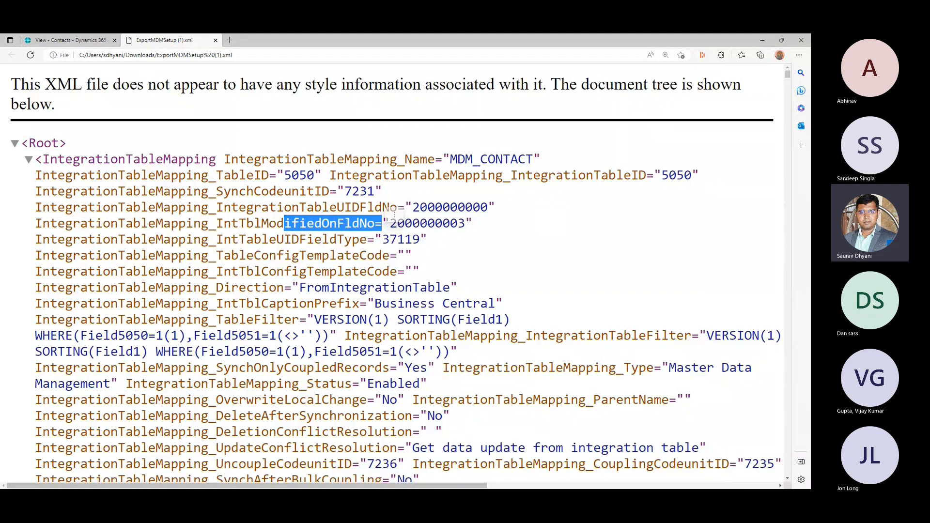
click(426, 242)
double_click(271, 239)
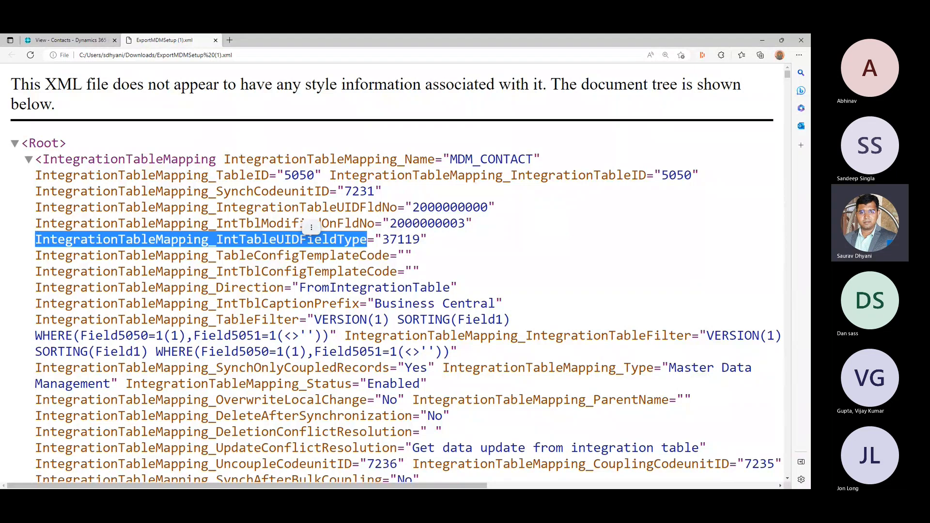
double_click(316, 255)
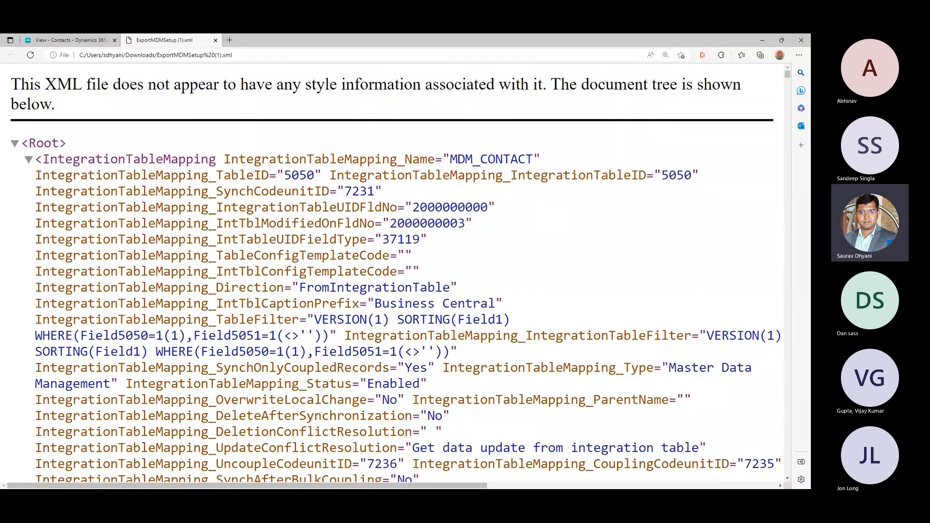
double_click(318, 271)
double_click(359, 287)
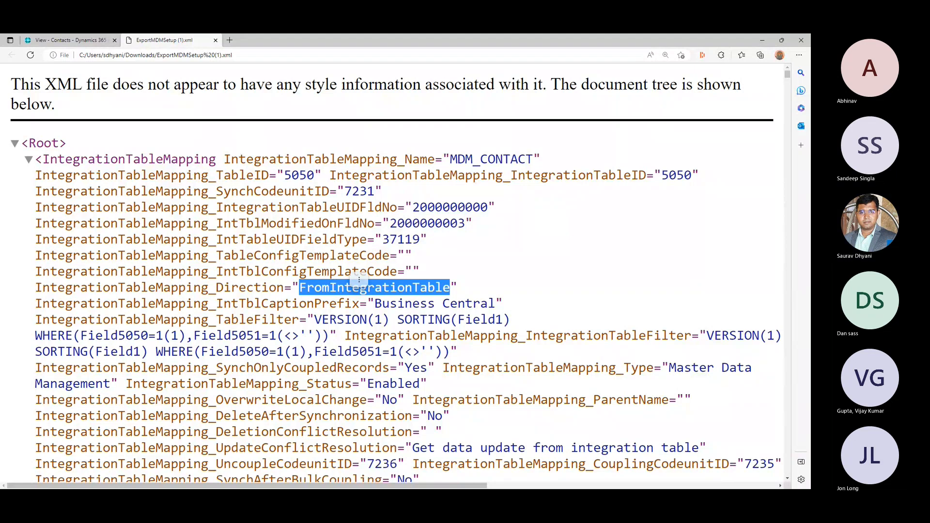
click(359, 301)
double_click(151, 304)
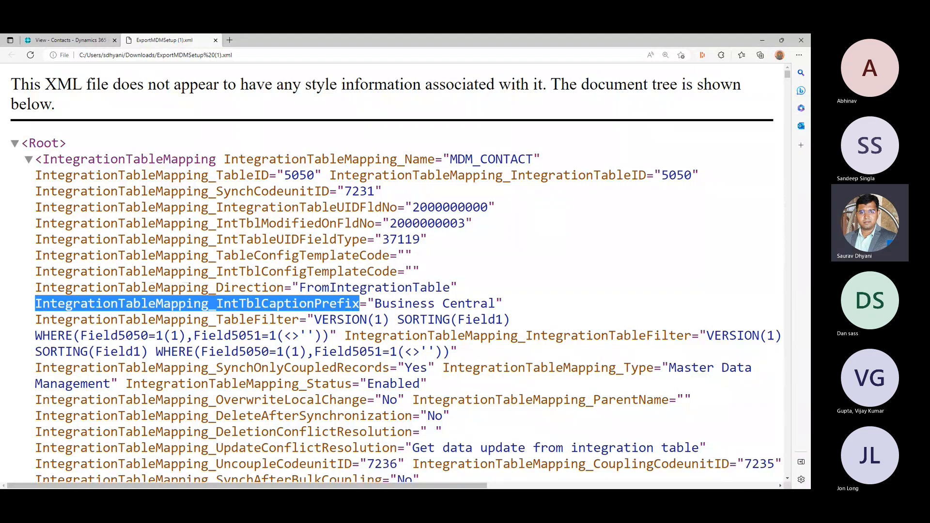
Step: Examine the MDM_CONTACT mapping's status, its MDM_CUSTOMER, MDM_VENDOR and MDM_MARKETINGSETUP dependency filter, and its CreateNewInCaseOfNoMatch attribute
scroll(392, 271, down, 1)
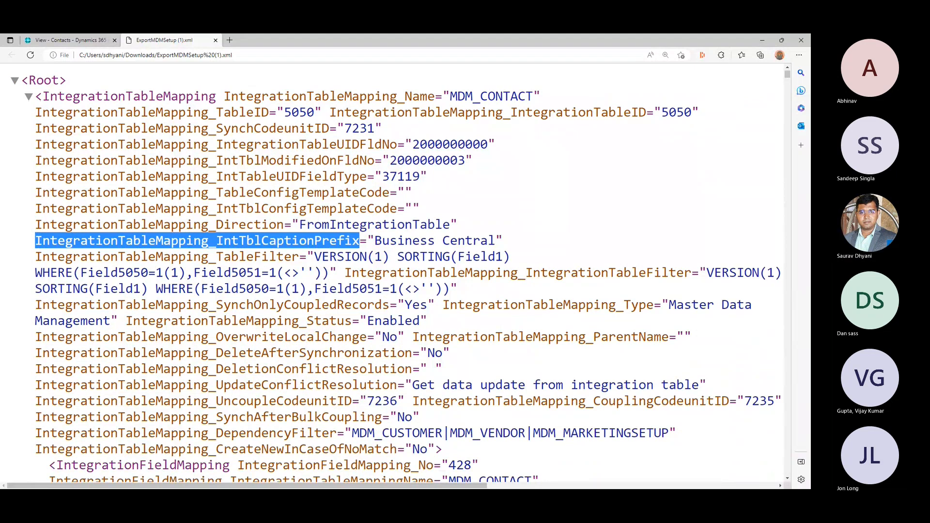
drag(163, 320, 322, 321)
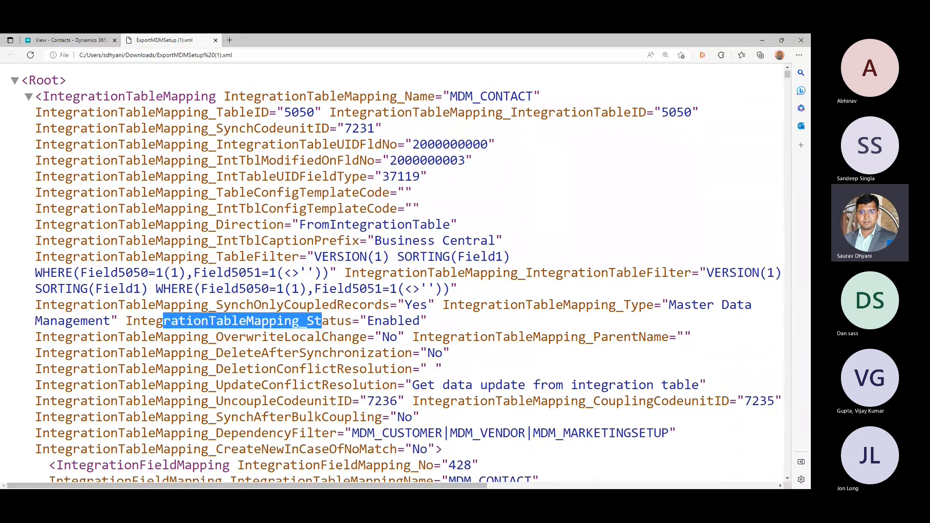
scroll(339, 320, down, 1)
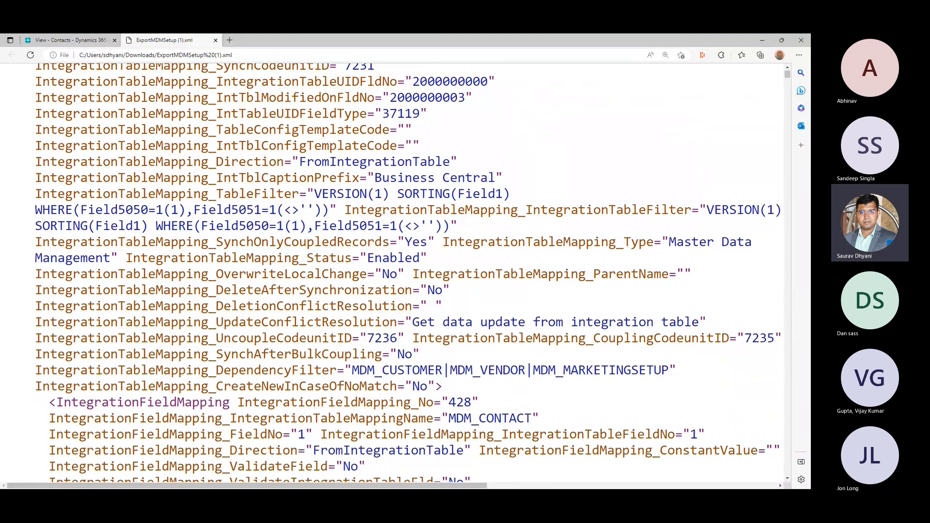
double_click(300, 370)
double_click(397, 370)
double_click(494, 370)
click(582, 370)
double_click(635, 371)
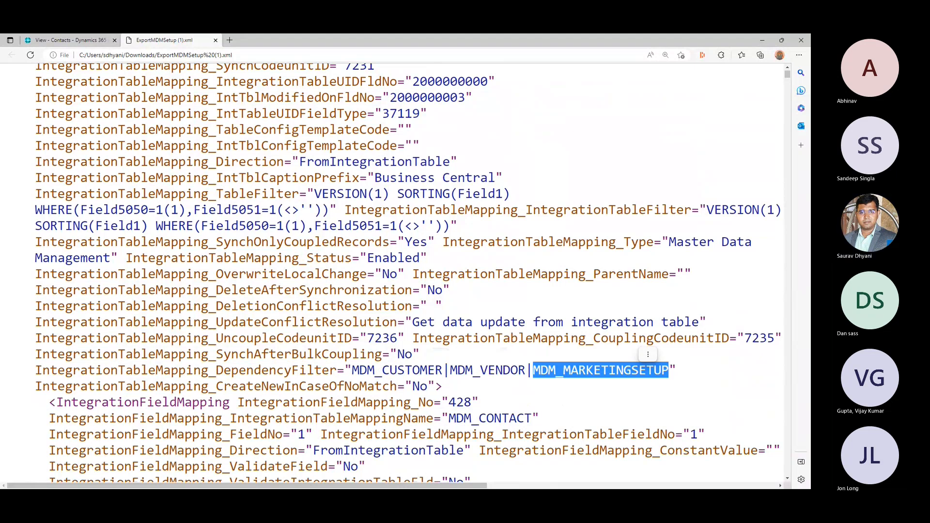
double_click(289, 386)
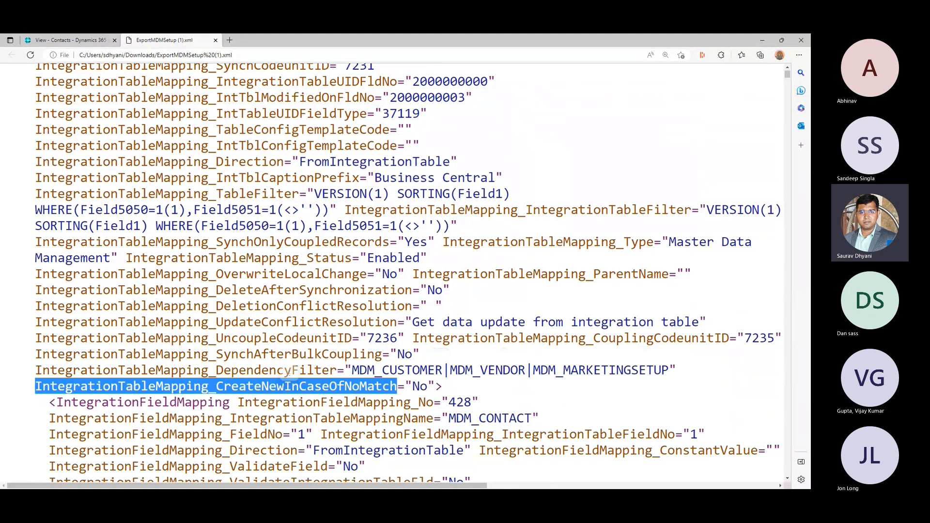
Step: Examine the field mappings nested under MDM_CONTACT, starting with number 428, collapsing and re-expanding the table mapping node to check the structure
double_click(459, 403)
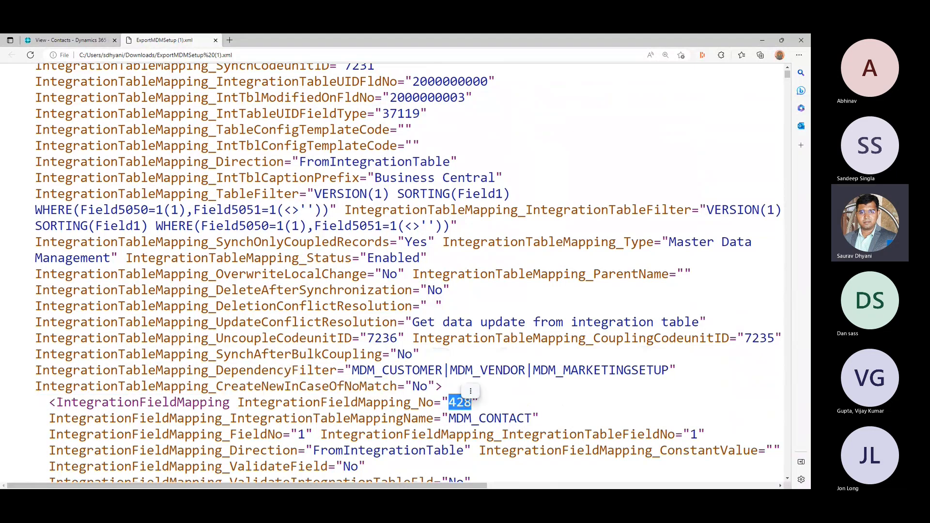
double_click(475, 418)
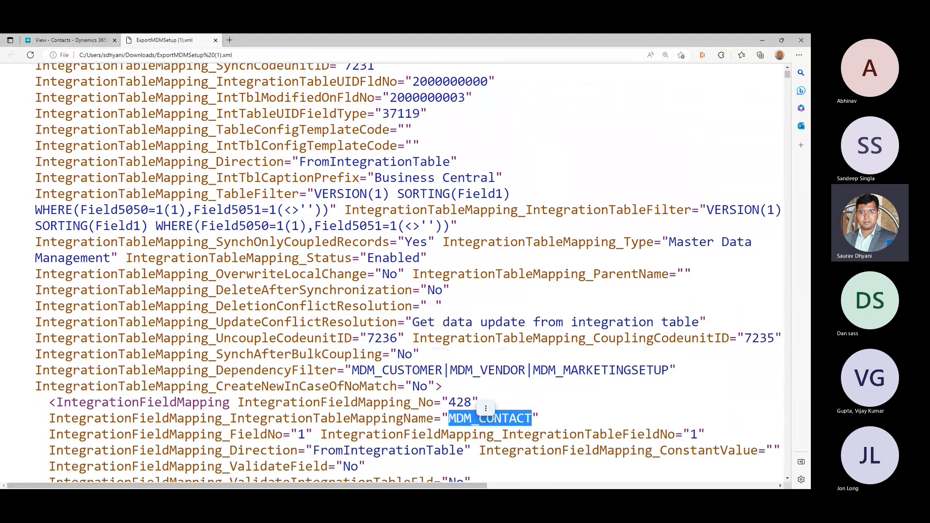
scroll(407, 272, down, 4)
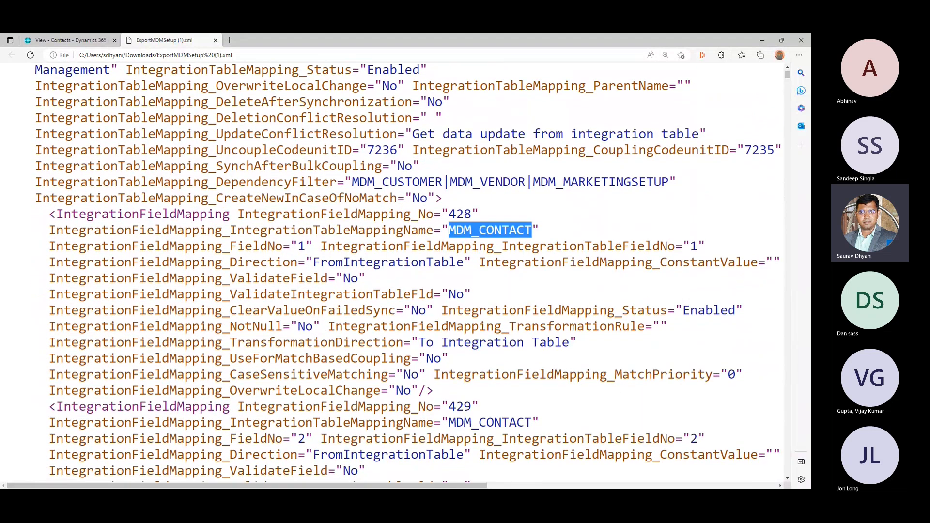
scroll(407, 272, up, 7)
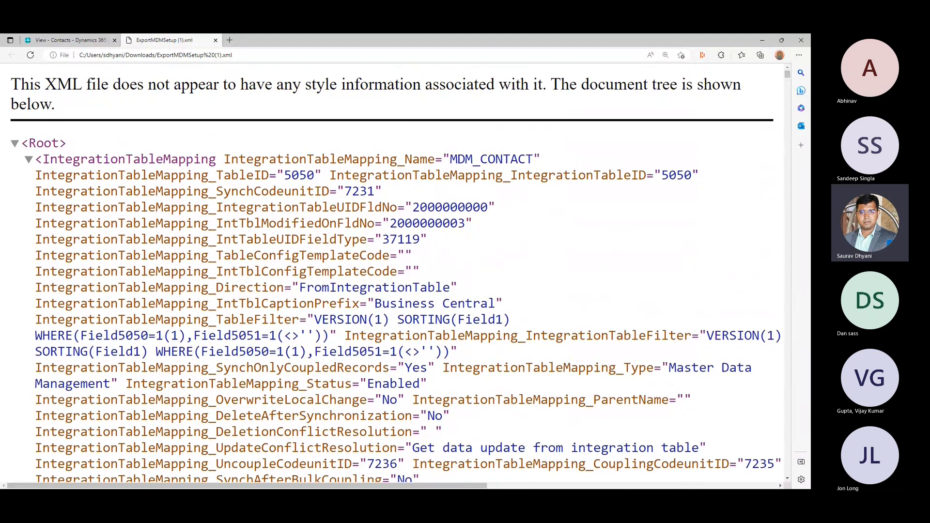
click(29, 160)
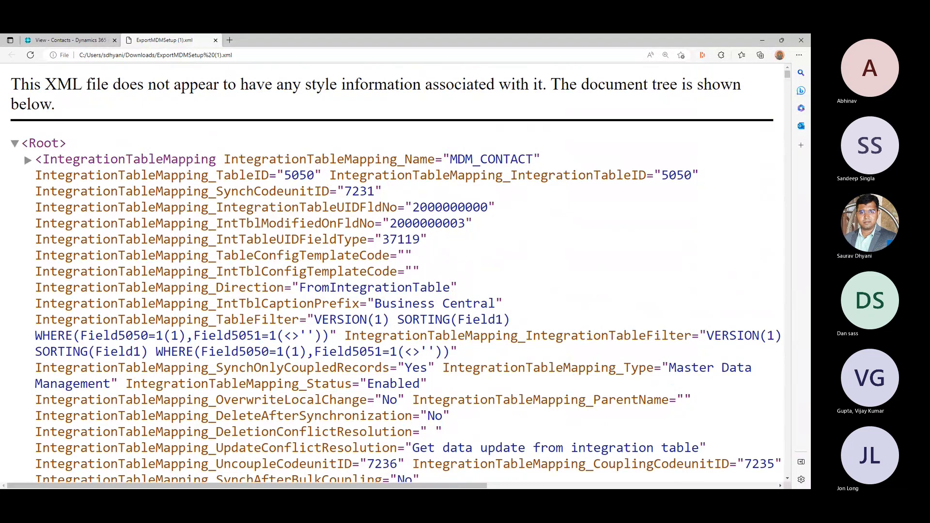
click(28, 160)
click(28, 160)
click(28, 160)
scroll(388, 272, down, 20)
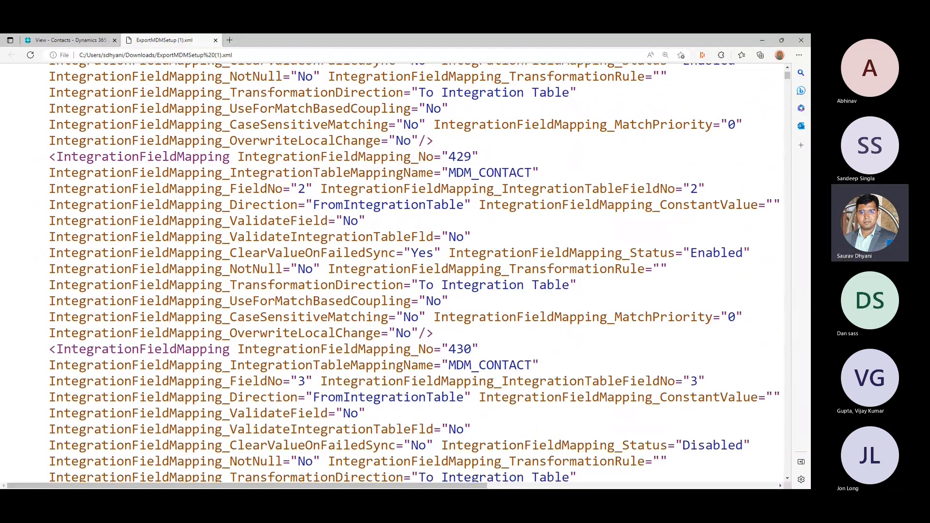
scroll(407, 272, down, 20)
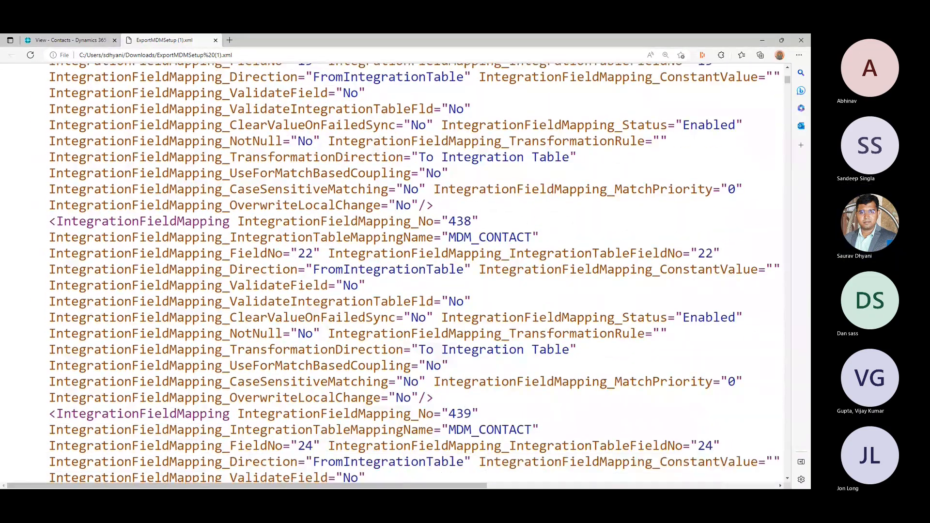
scroll(407, 272, up, 20)
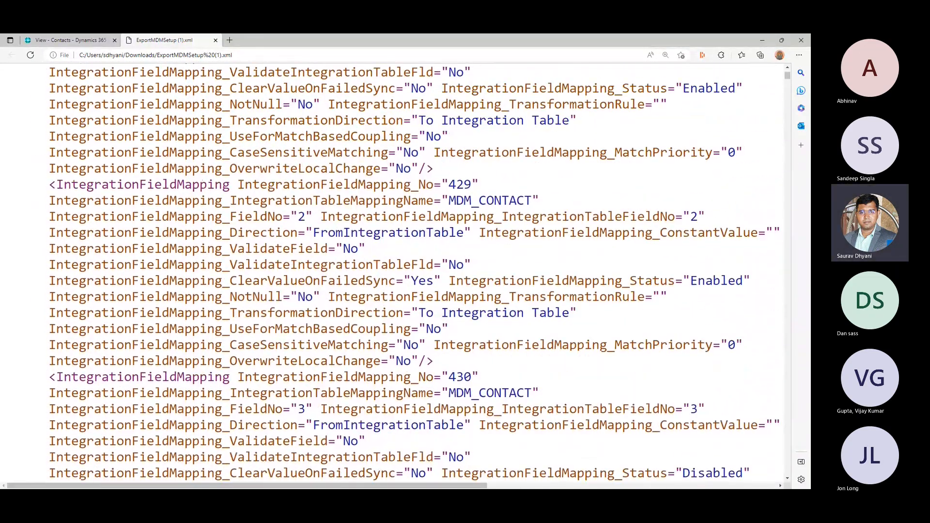
Step: Search the XML for IntegrationTableMapping_SynchCodeunitID and return to the MDM_CONTACT mapping at the beginning of the file
double_click(316, 187)
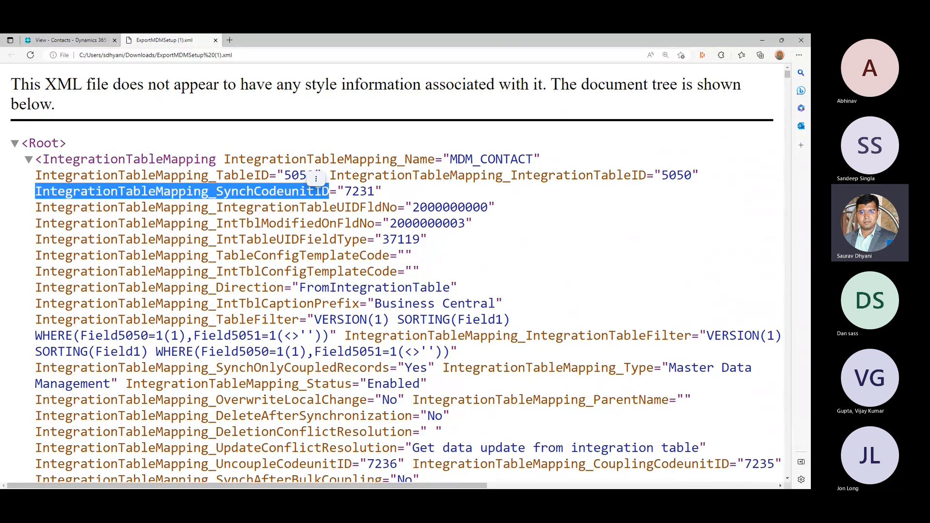
key(ctrl+f)
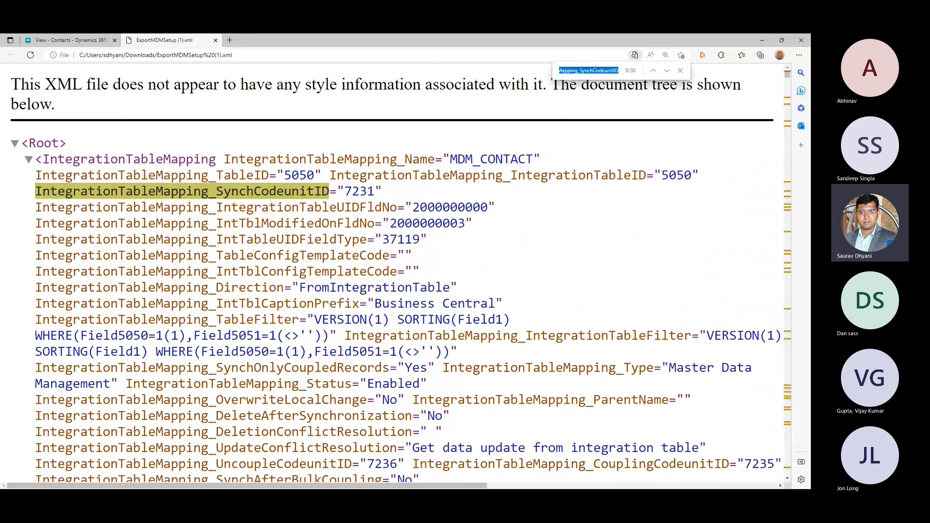
key(Return)
scroll(407, 271, up, 20)
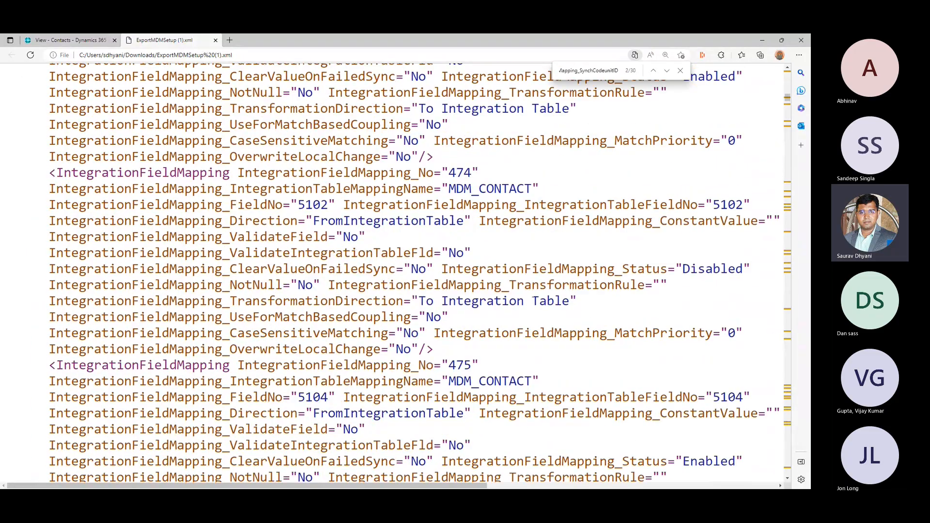
scroll(415, 272, up, 20)
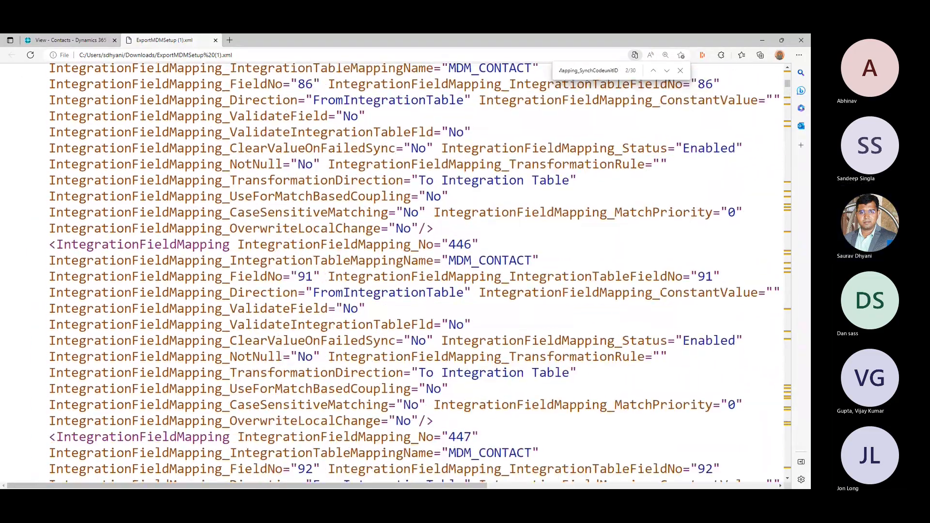
scroll(395, 276, up, 20)
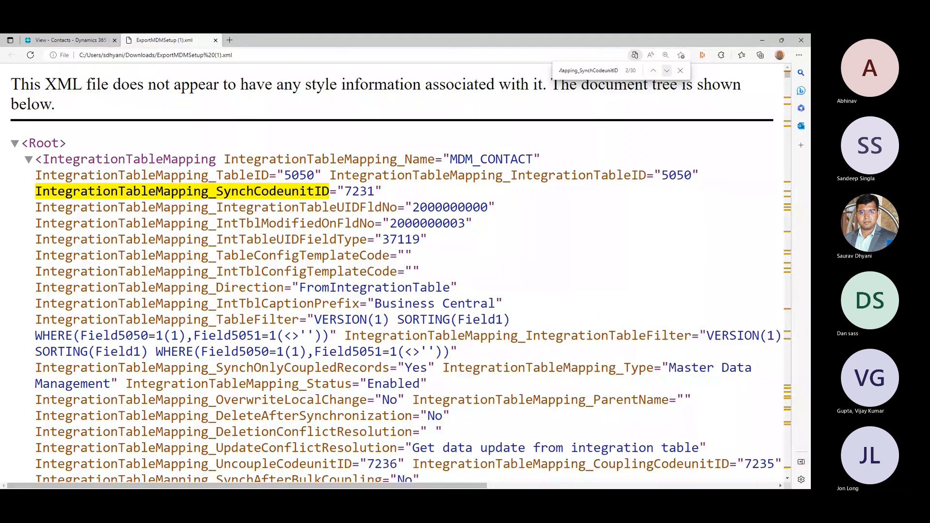
Step: Step through all IntegrationTableMapping_SynchCodeunitID matches to review each exported table mapping, ending on MDM_VENDORPGROUP
click(667, 70)
click(667, 71)
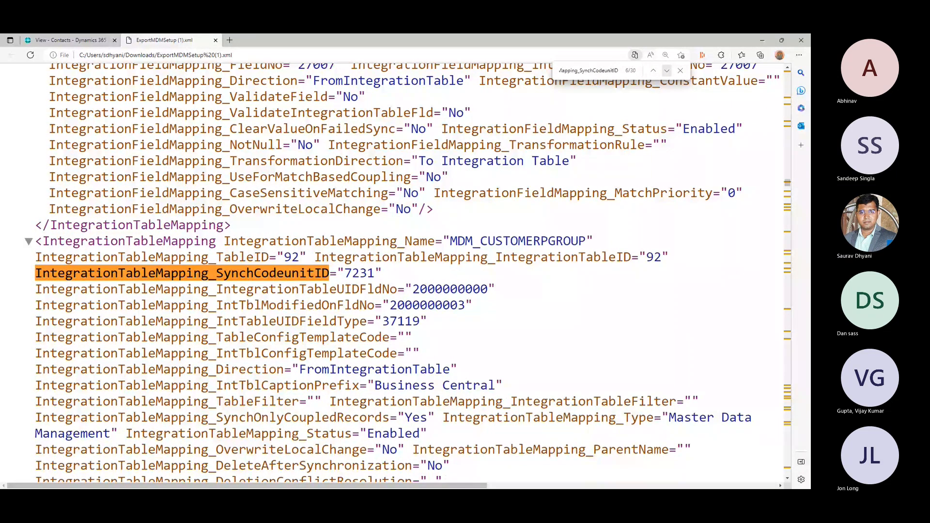
click(667, 71)
click(667, 71)
click(668, 71)
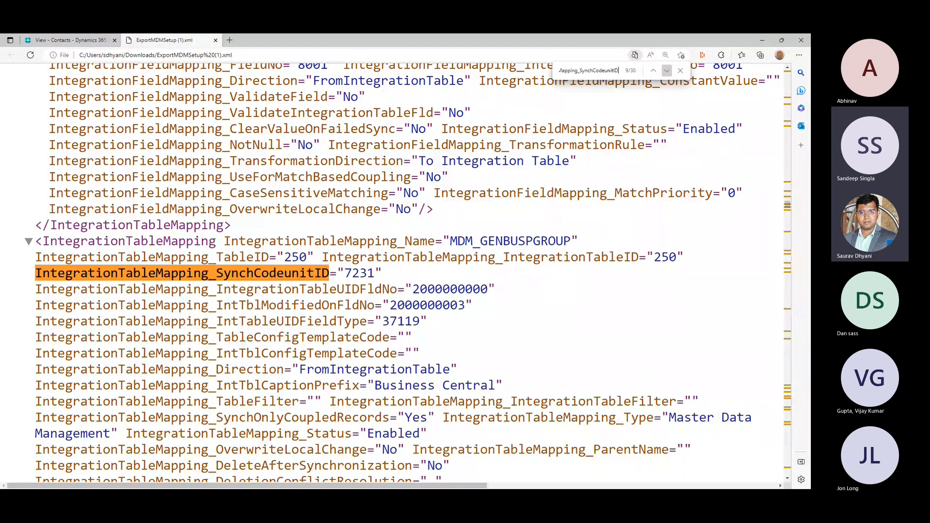
click(668, 70)
click(668, 71)
click(668, 71)
click(667, 71)
click(667, 71)
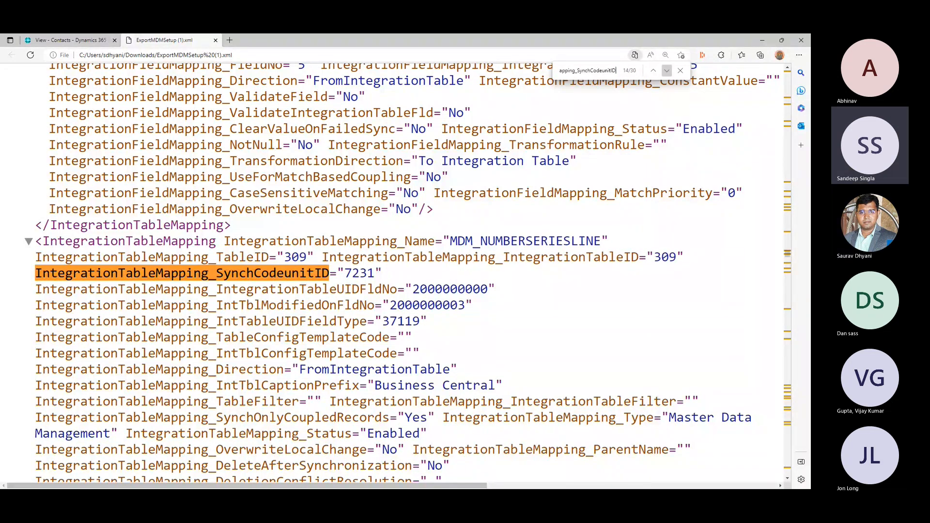
click(667, 71)
click(668, 71)
click(668, 71)
click(668, 71)
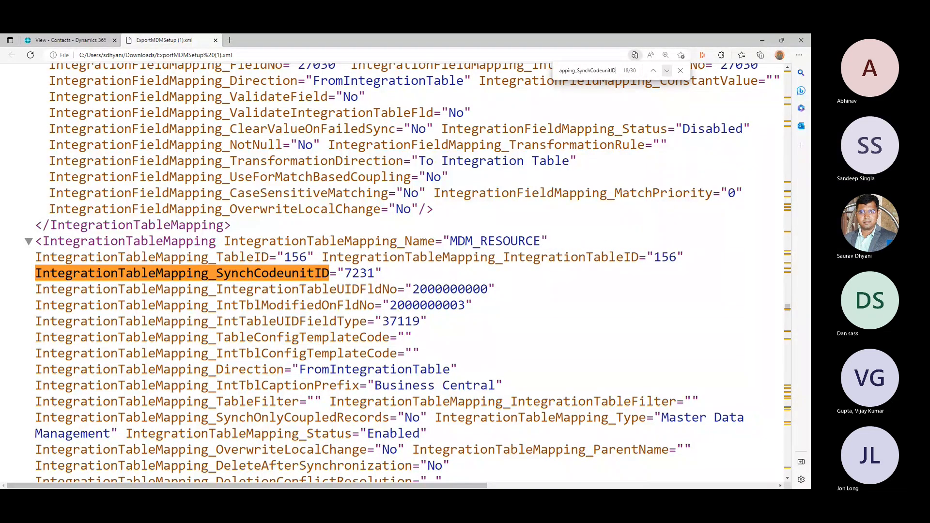
click(668, 71)
click(667, 71)
click(667, 71)
click(667, 71)
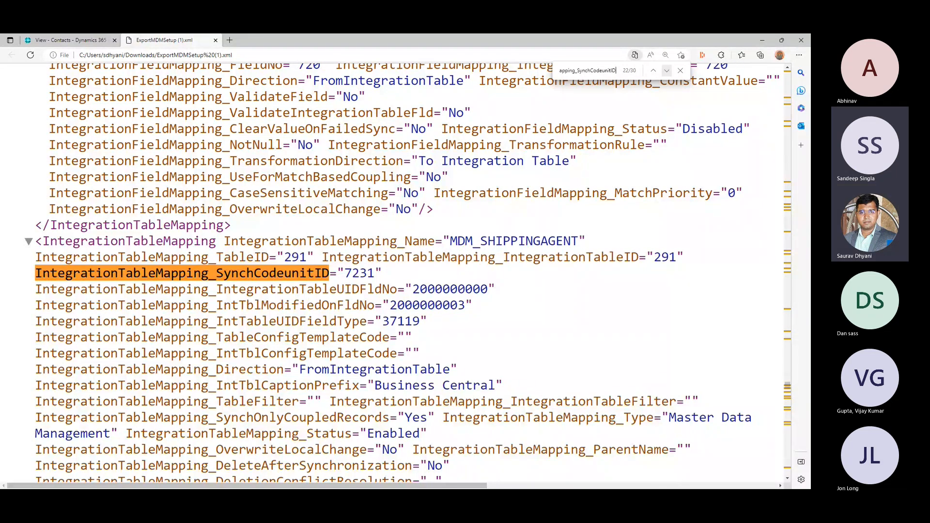
click(667, 70)
click(667, 71)
click(667, 71)
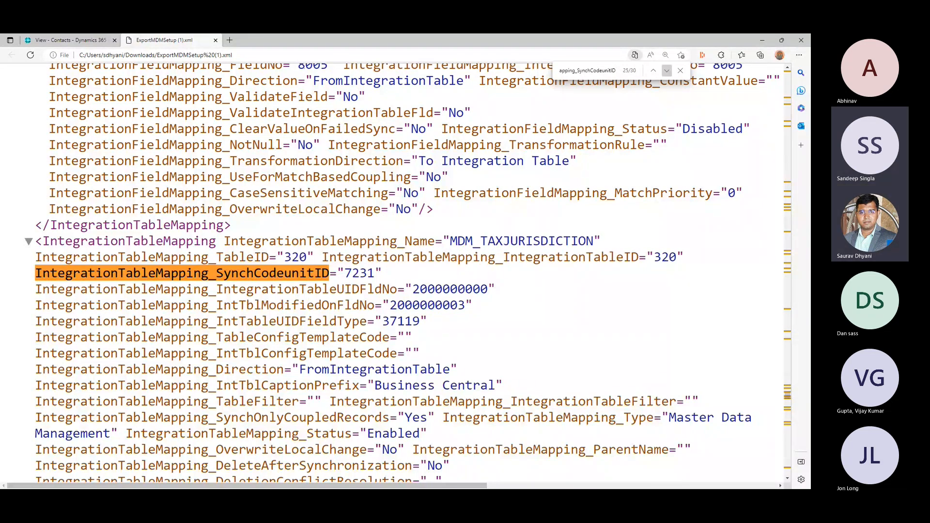
click(668, 71)
click(667, 71)
click(667, 70)
click(667, 71)
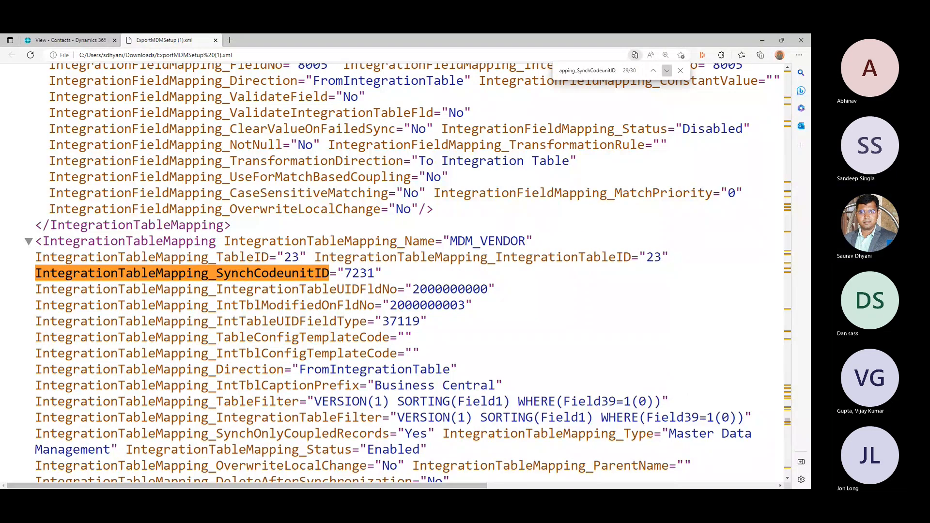
click(667, 71)
click(667, 71)
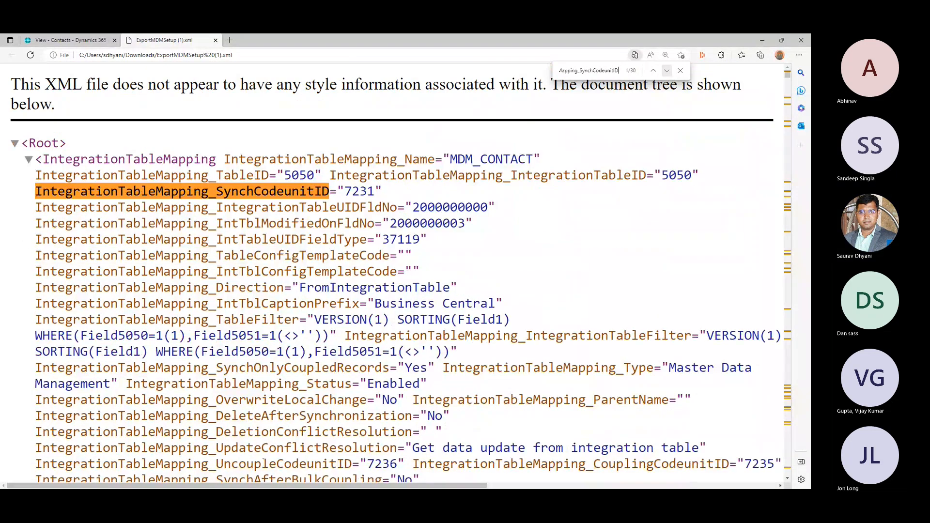
click(653, 70)
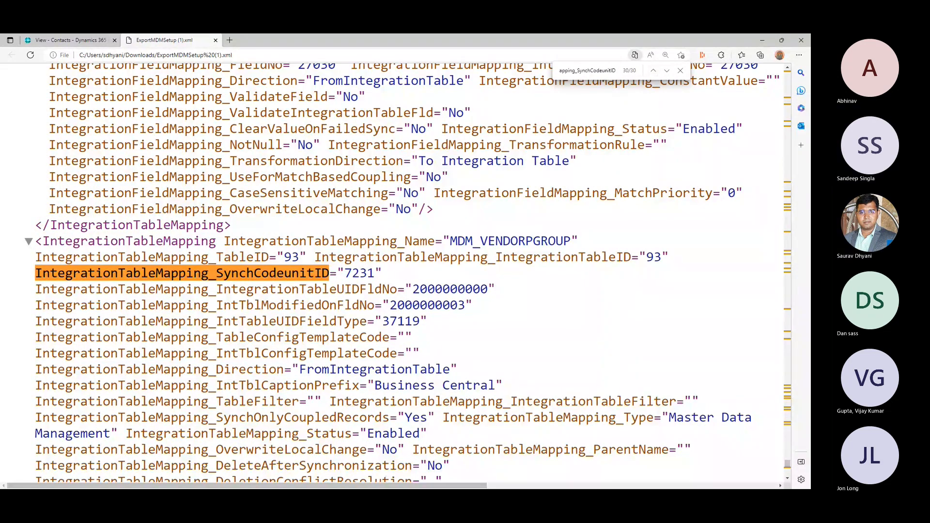
Step: Search the XML for RESOURCE and examine the MDM_RESOURCE mapping's integration UID and modified-on field numbers
key(ctrl+f)
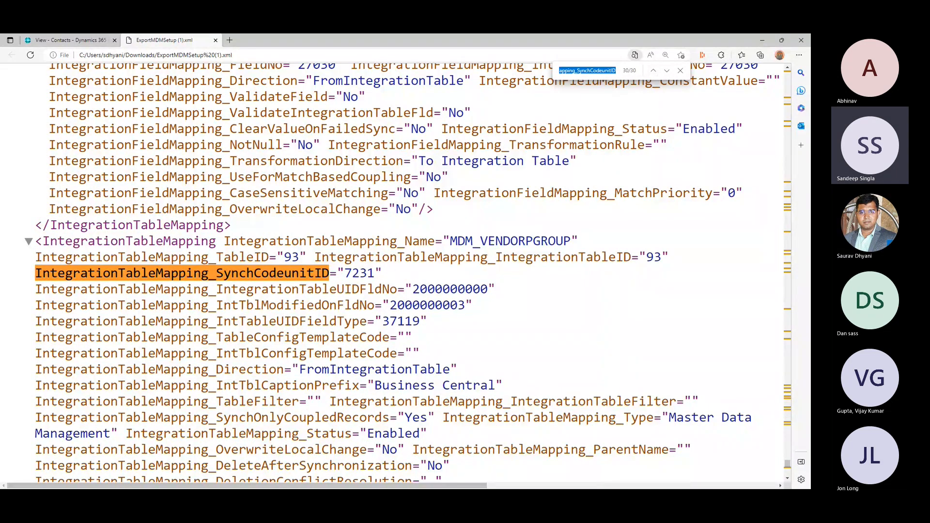
text(RESOURCE)
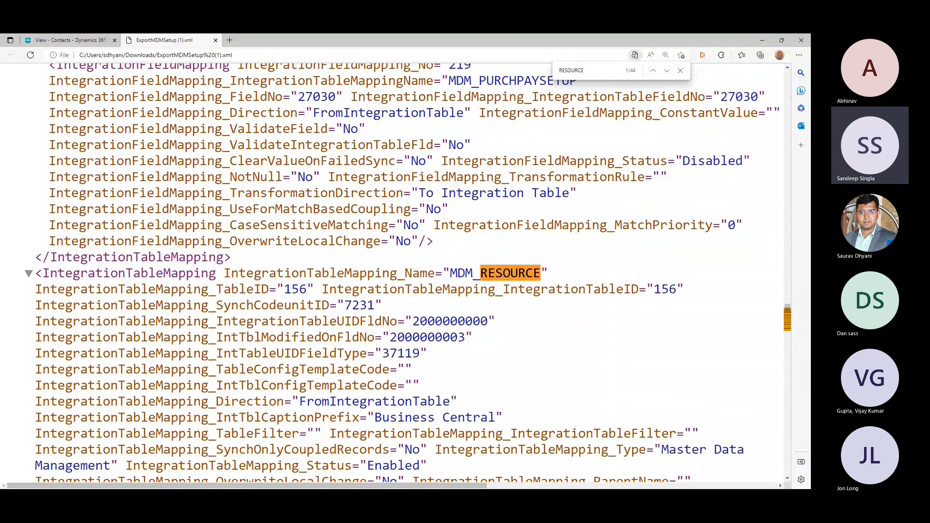
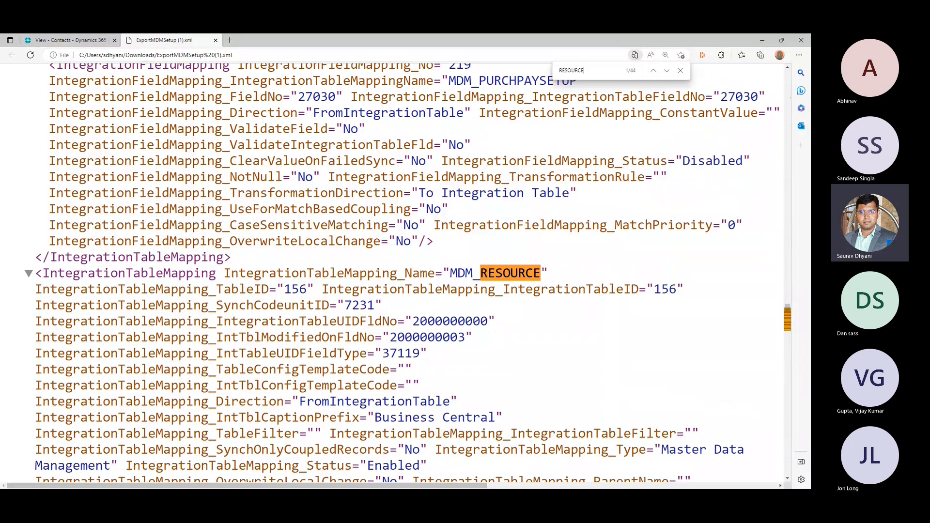
drag(473, 337, 35, 321)
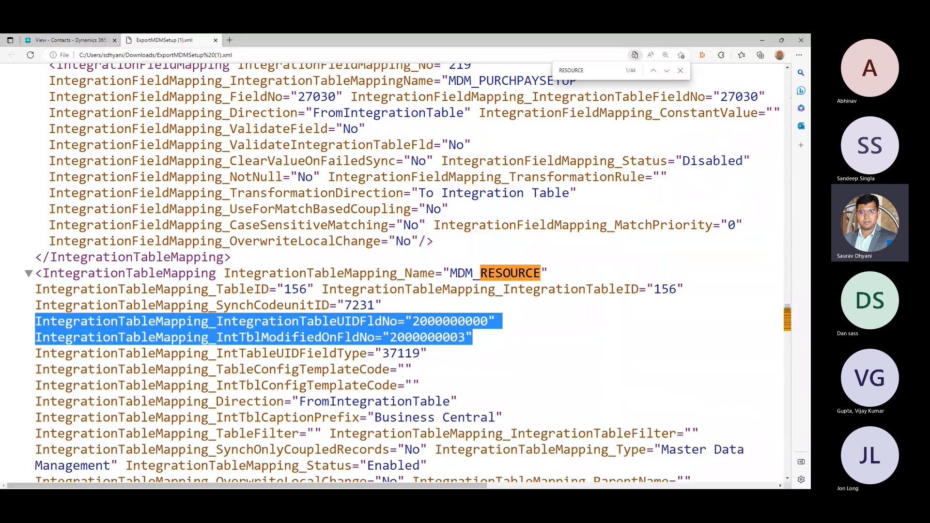
Step: Examine the MDM_RESOURCE mapping's IntTableUIDFieldType value and search the XML for 37119, moving to its match in MDM_SALESPERSON
double_click(401, 353)
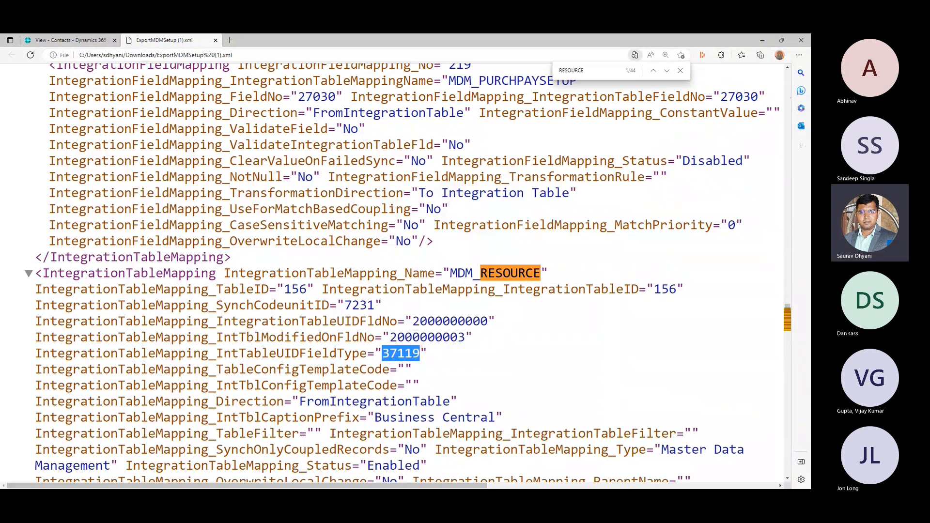
scroll(387, 271, up, 4)
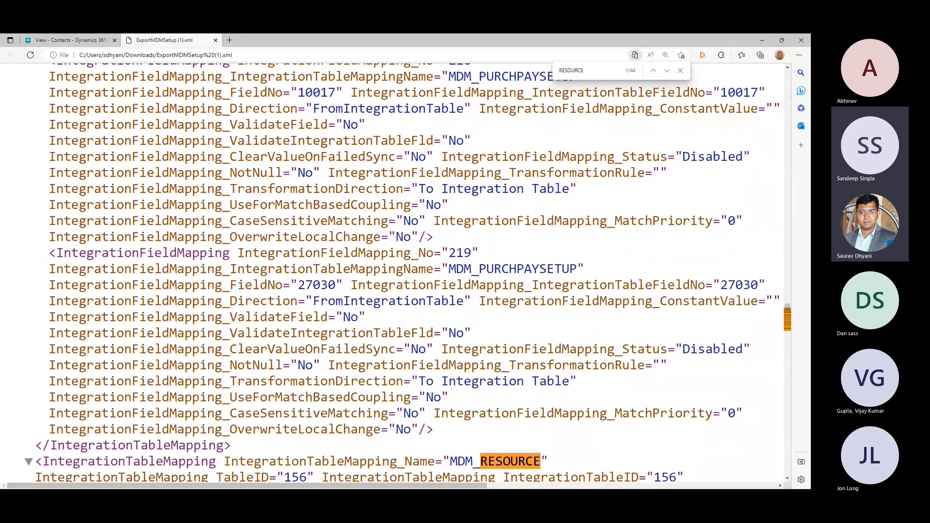
scroll(387, 271, down, 4)
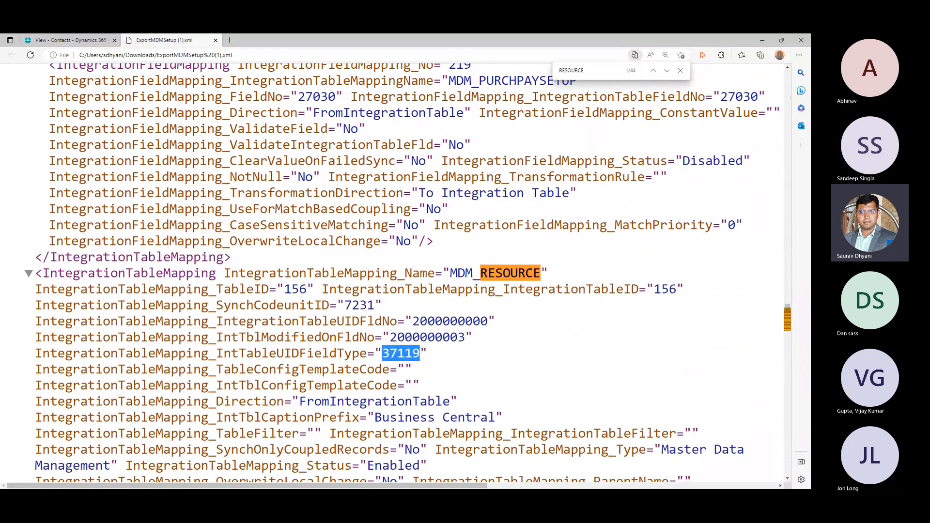
key(ctrl+f)
key(Return)
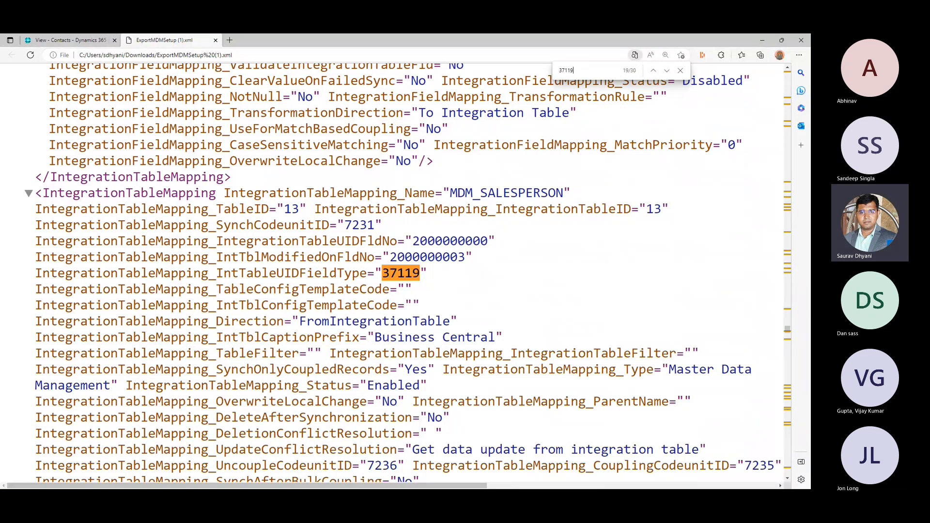
Step: Search the XML for Resource to return to the MDM_RESOURCE table mapping
key(ctrl+f)
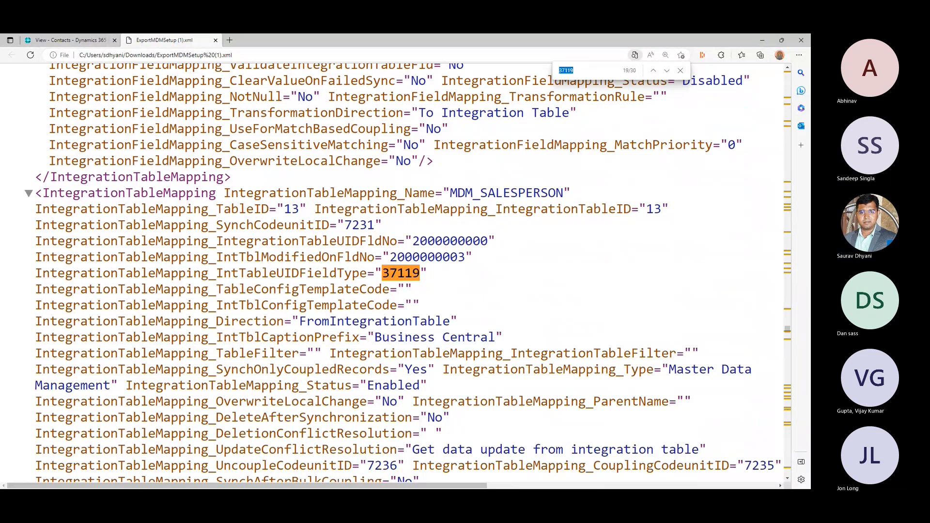
text(Resoyur)
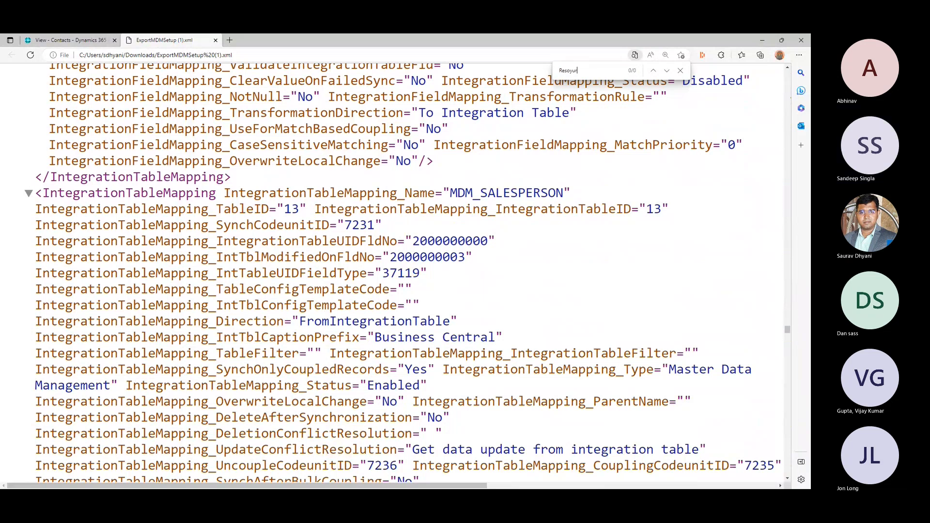
key(BackSpace)
key(BackSpace)
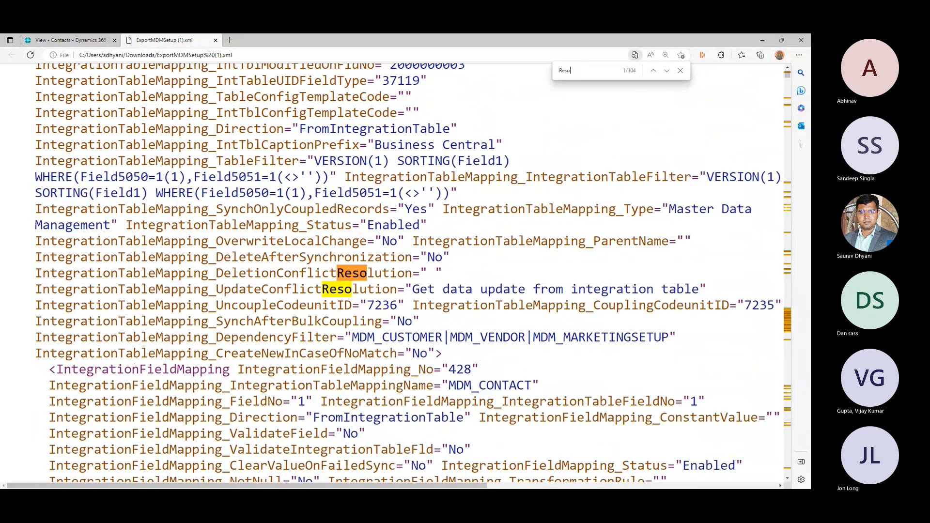
text(urec)
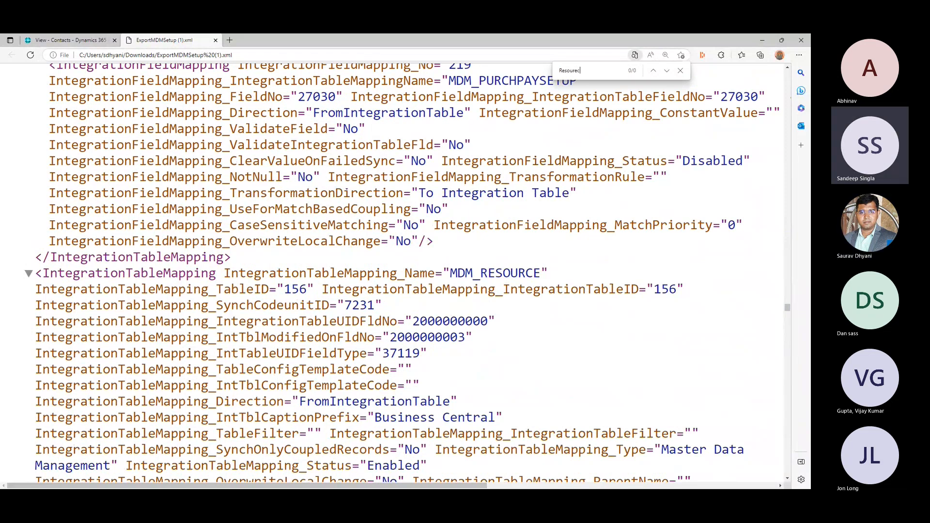
key(BackSpace)
key(BackSpace)
text(ce)
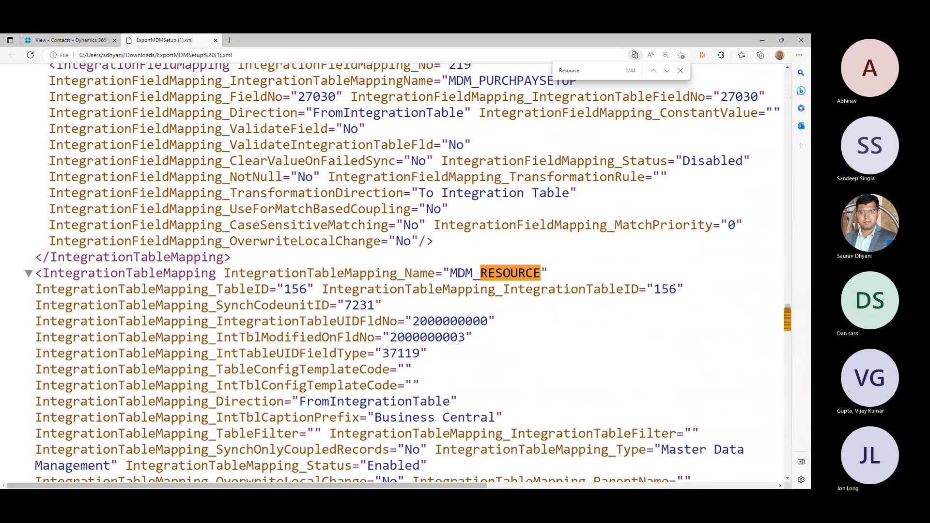
Step: Examine the MDM_RESOURCE mapping's direction value and review its first field mappings, including their field numbers, status and transformation direction
scroll(396, 273, down, 1)
double_click(374, 338)
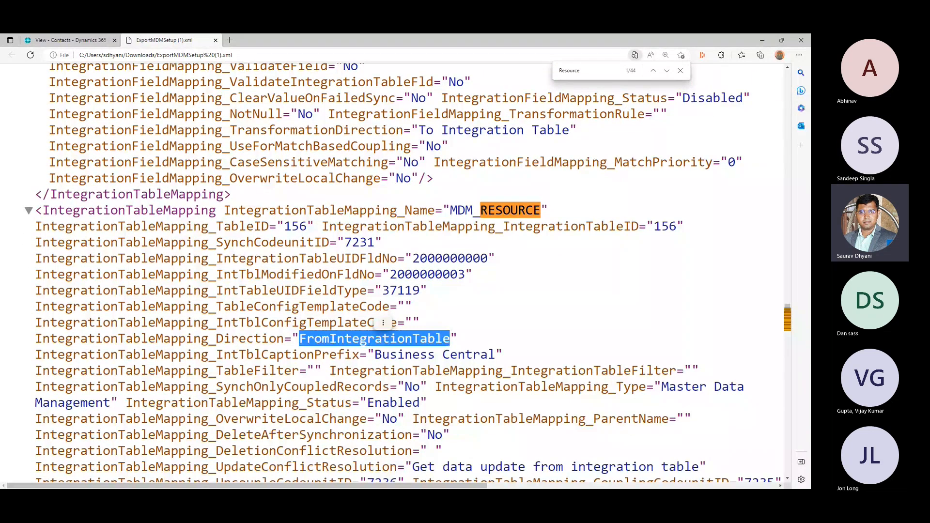
scroll(375, 338, down, 2)
scroll(396, 272, down, 3)
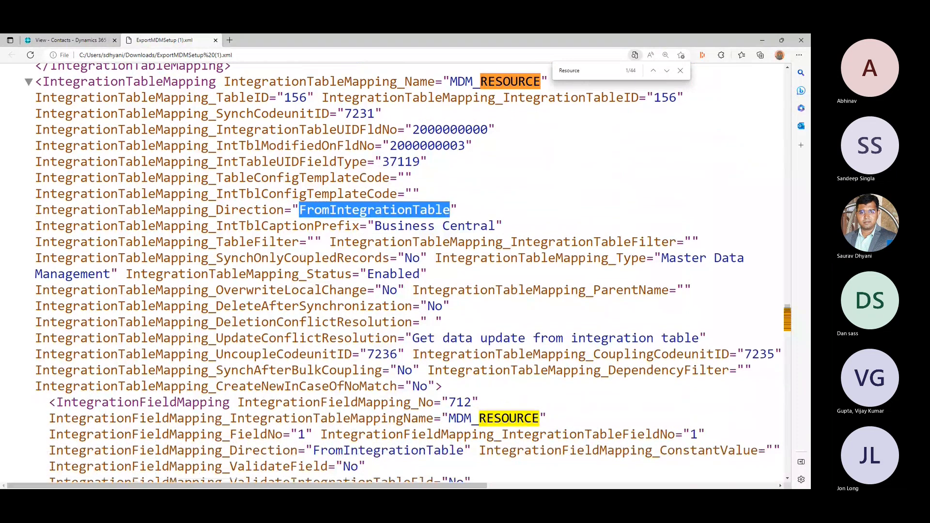
scroll(396, 273, down, 2)
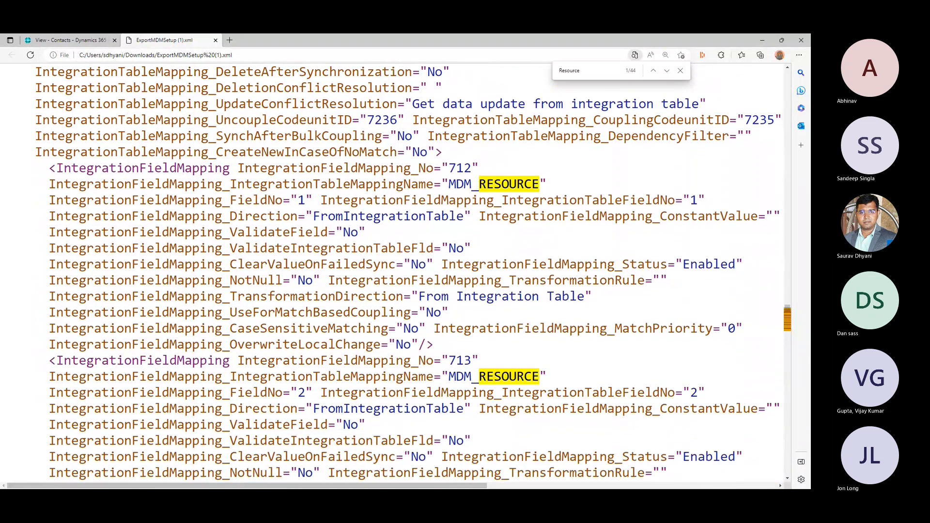
scroll(395, 272, down, 3)
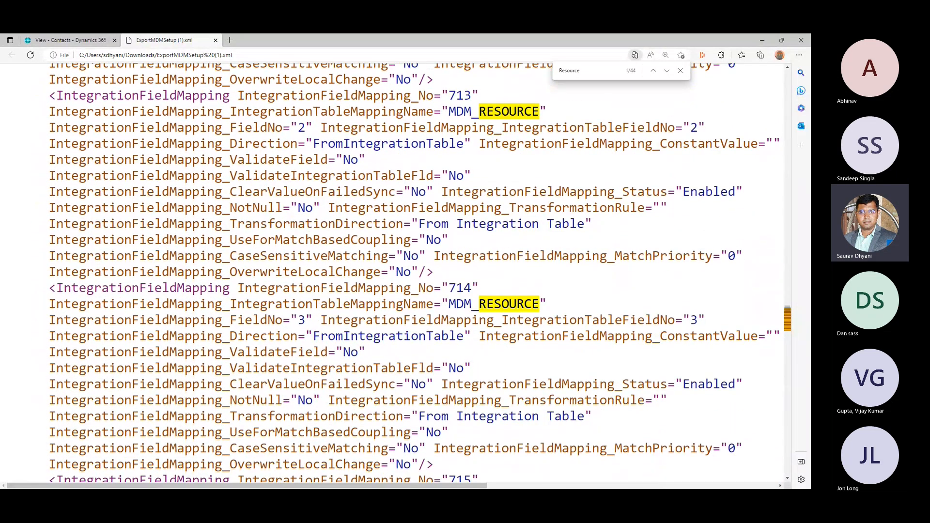
scroll(407, 272, down, 3)
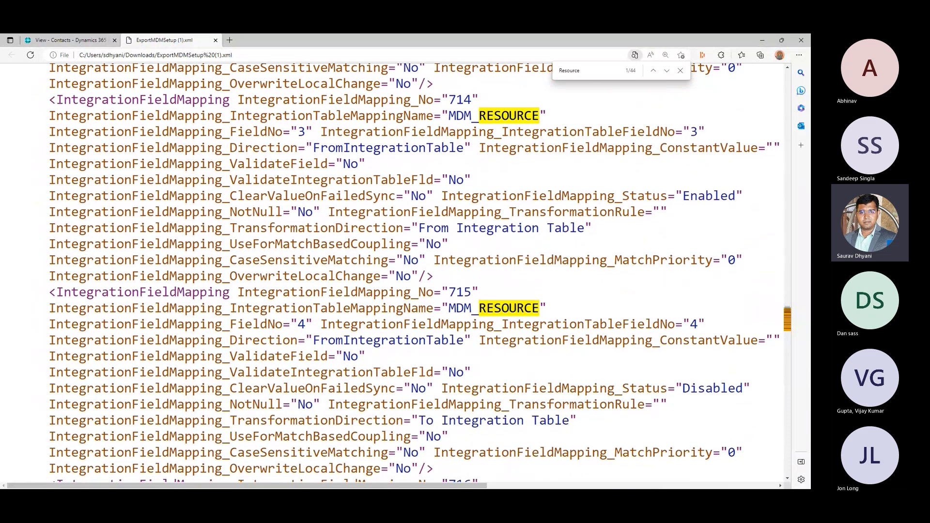
scroll(408, 273, down, 4)
scroll(407, 272, up, 3)
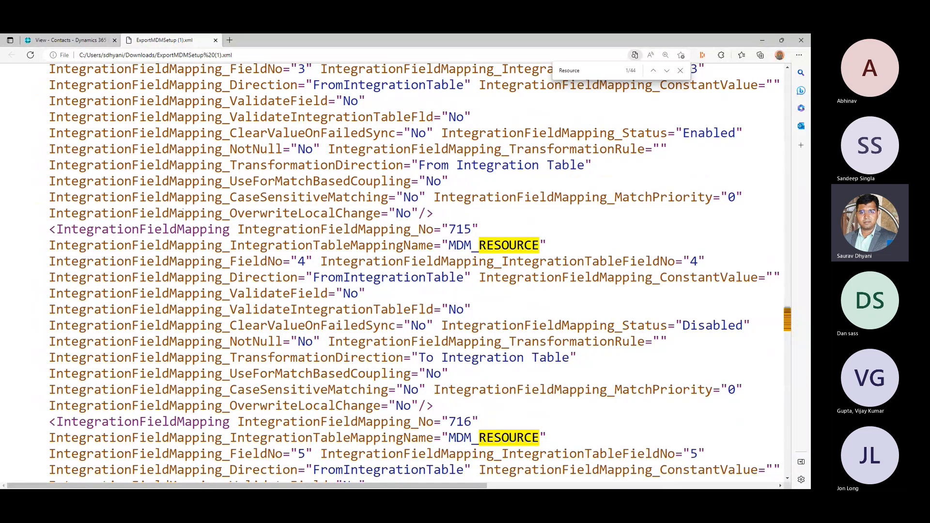
Step: Collapse the MDM_RESOURCE table mapping in the exported XML and close the ExportMDMSetup file
scroll(407, 273, up, 14)
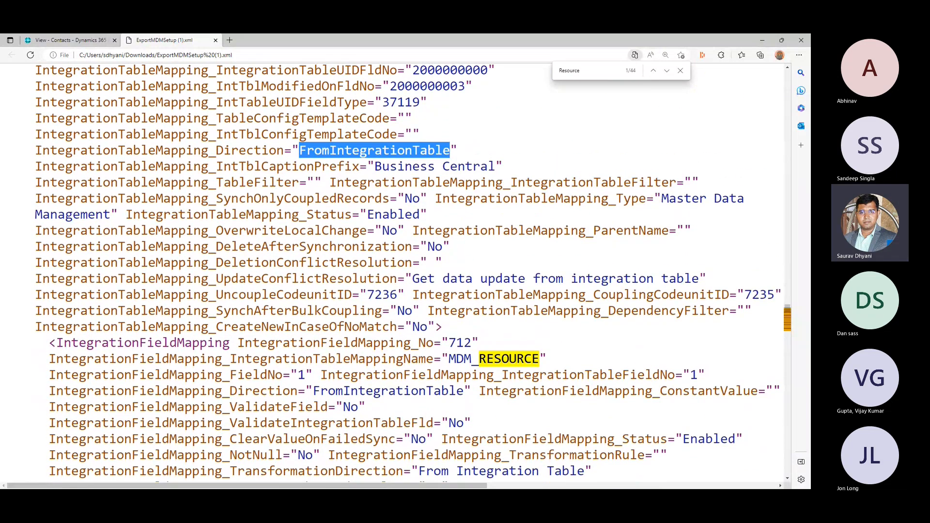
scroll(407, 273, up, 3)
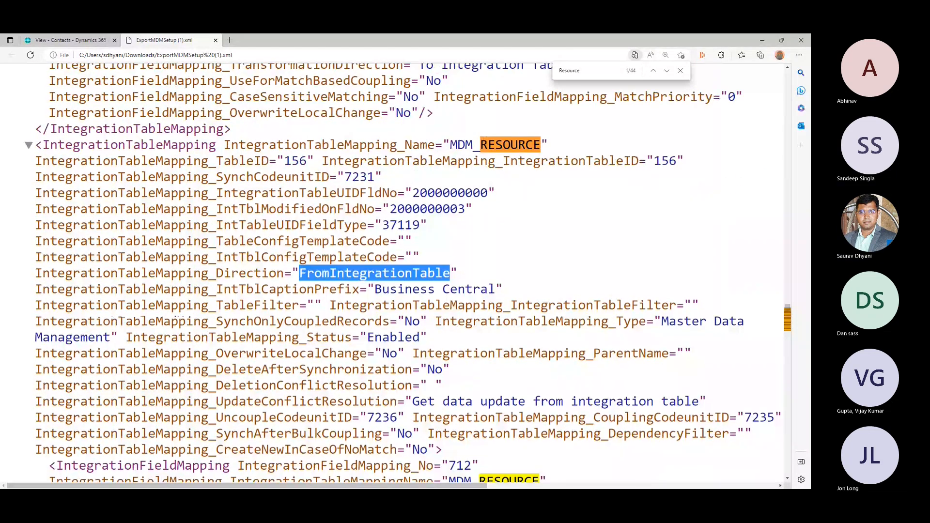
click(27, 148)
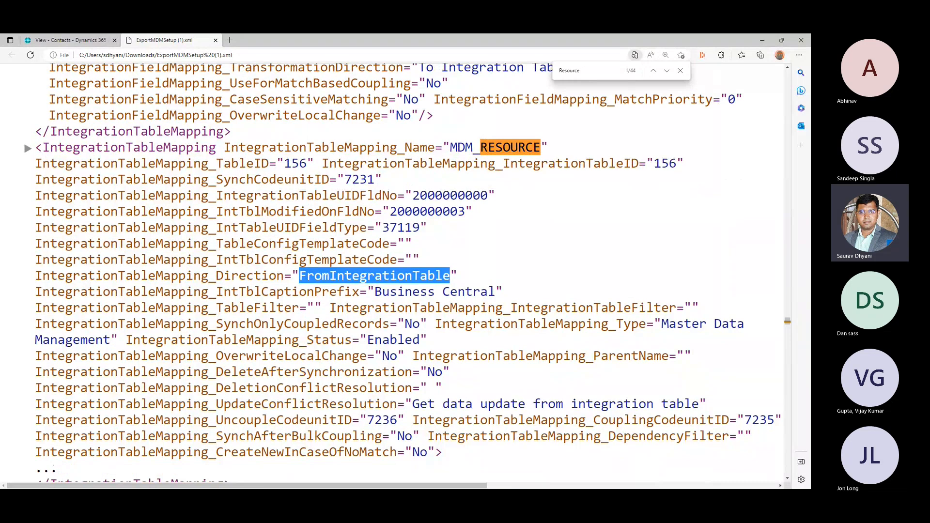
click(216, 40)
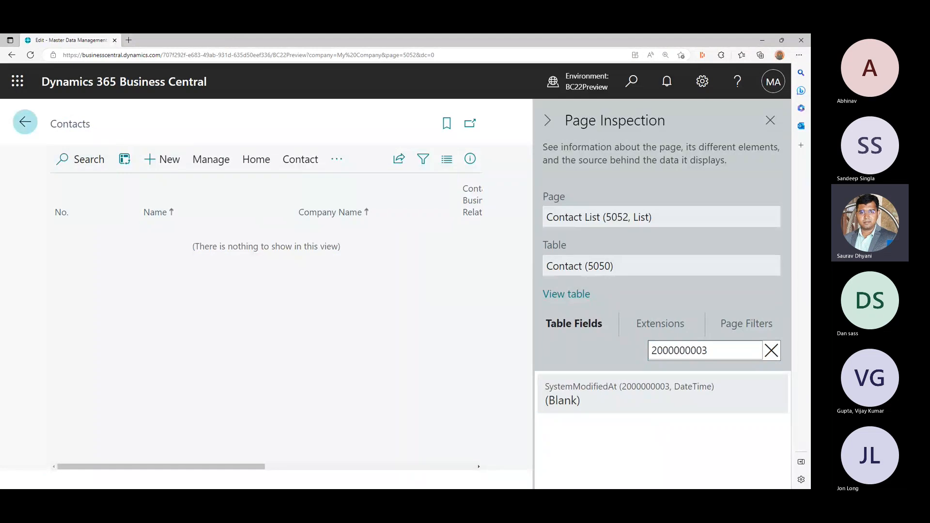
Step: Leave the Contacts list, check the Customers list for existing records, and return to Master Data Management Setup
click(25, 122)
click(631, 82)
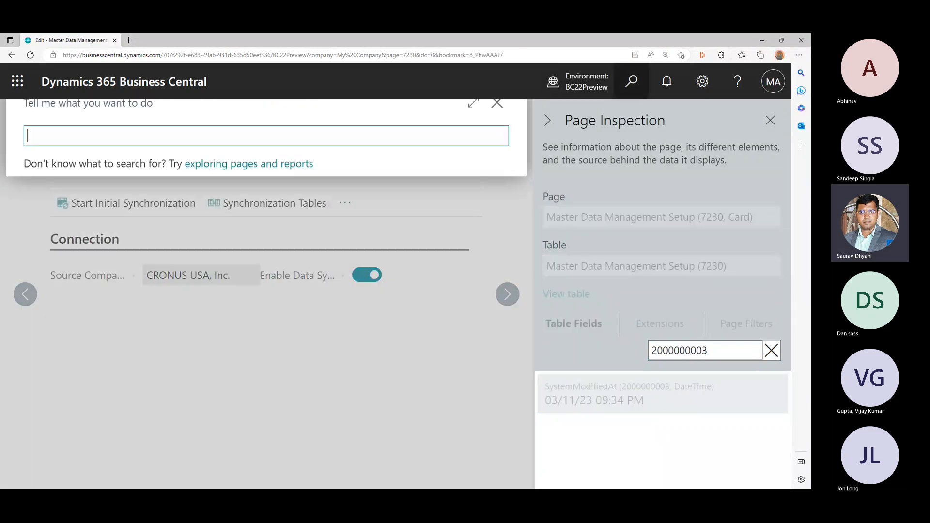
text(customers)
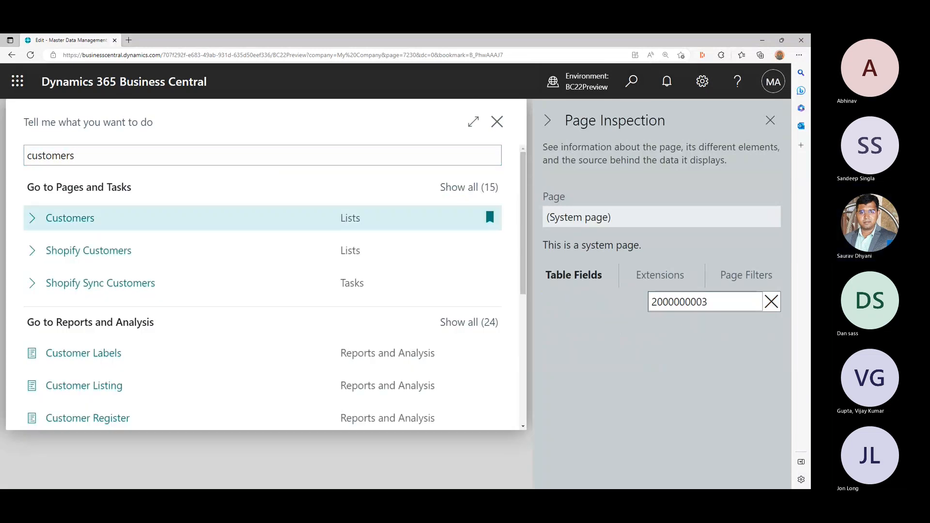
key(Return)
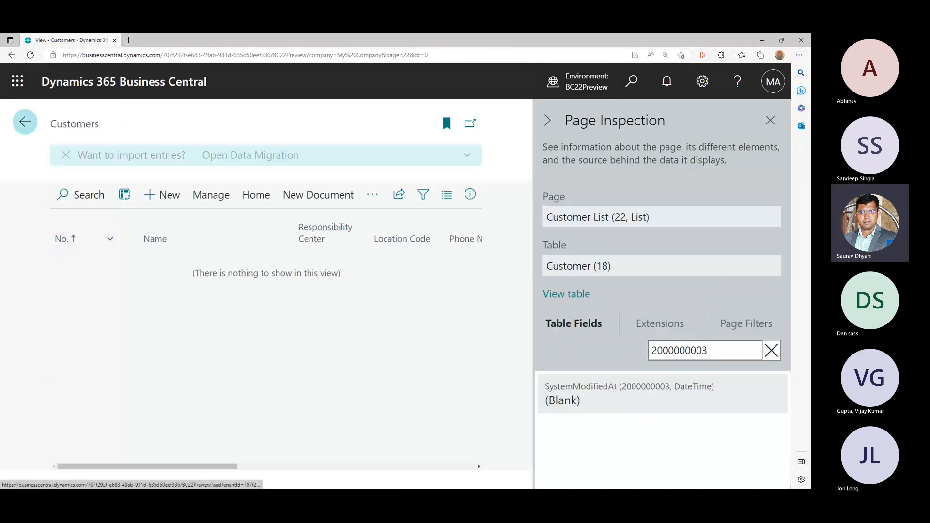
key(Escape)
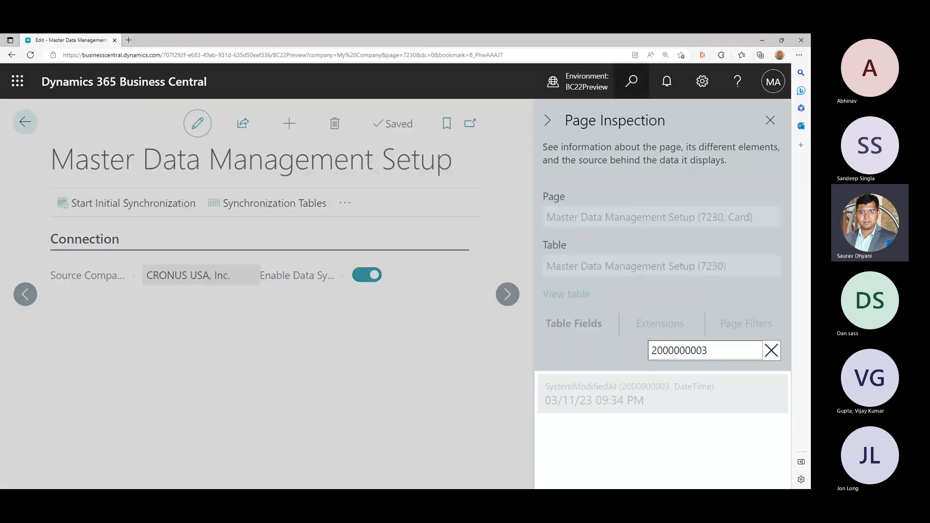
Step: Look through the codes on the No. Series page and return to Master Data Management Setup
key(alt+q)
text(no series)
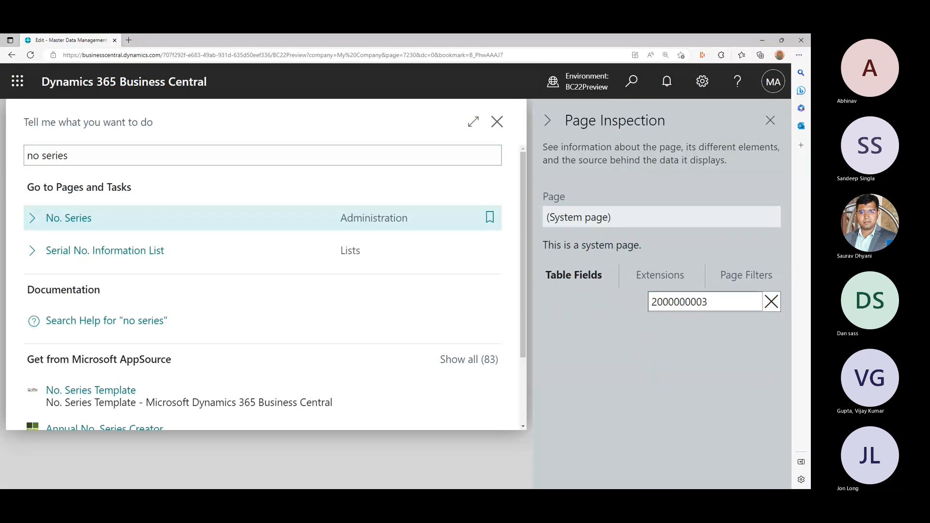
key(Return)
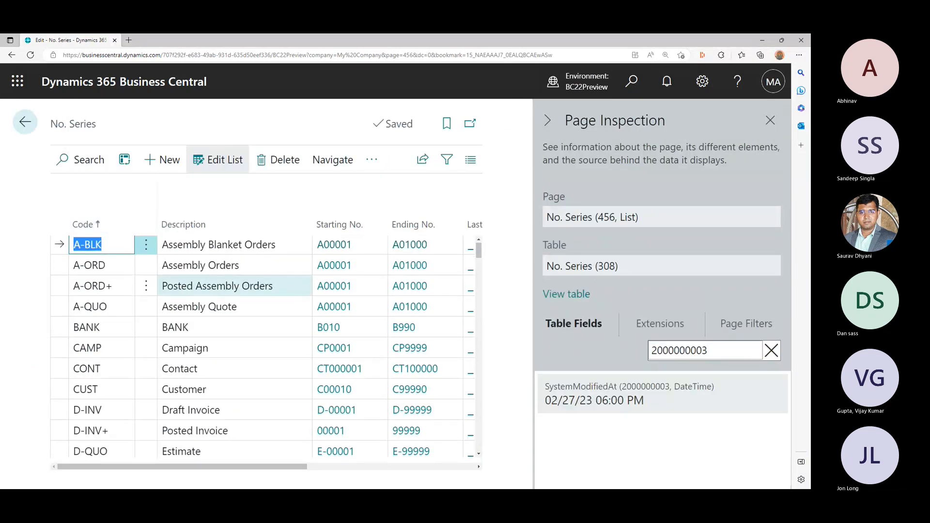
scroll(232, 281, down, 5)
scroll(232, 339, down, 10)
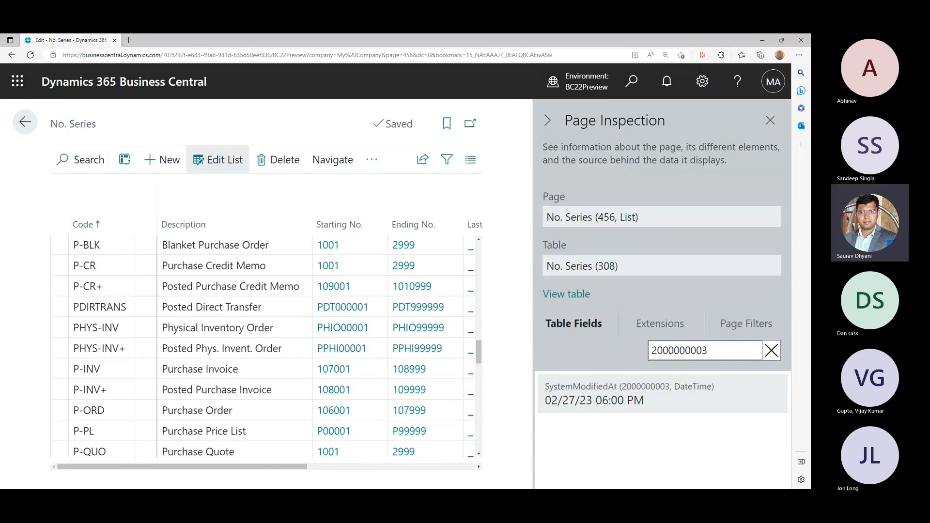
click(25, 122)
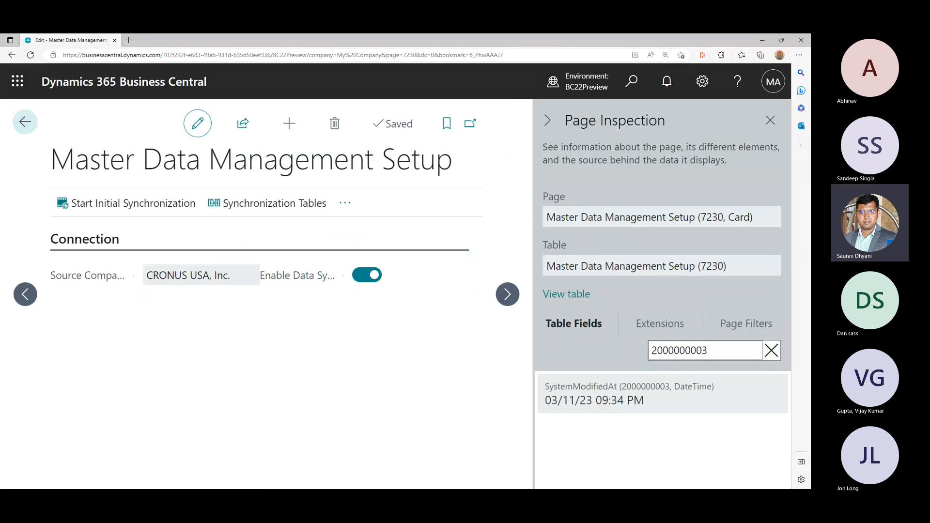
Step: Close the page inspection and start the initial synchronization for all tables, reading and accepting the confirmation
key(ctrl+alt+F1)
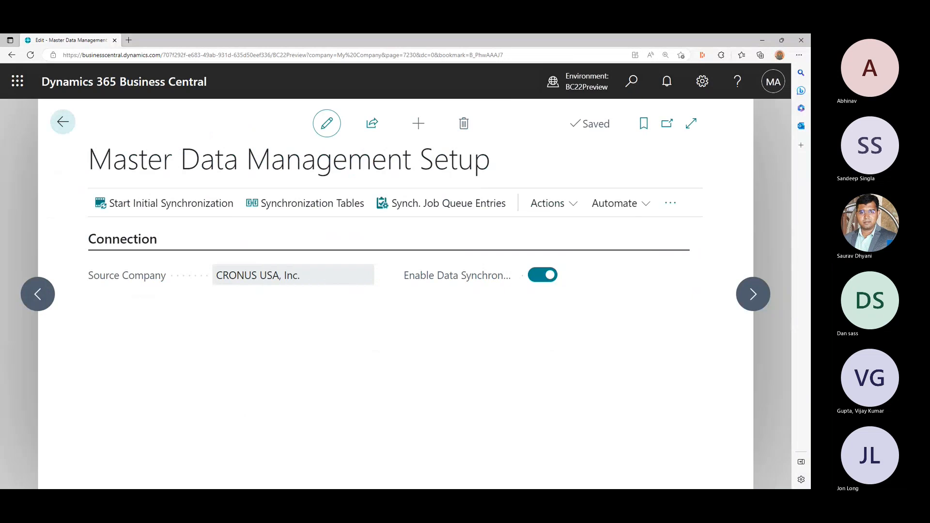
click(165, 203)
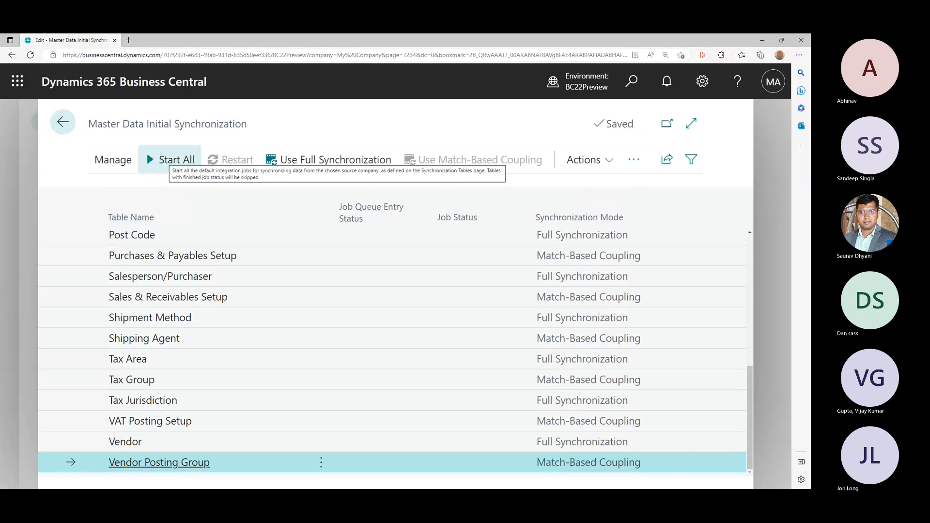
click(172, 159)
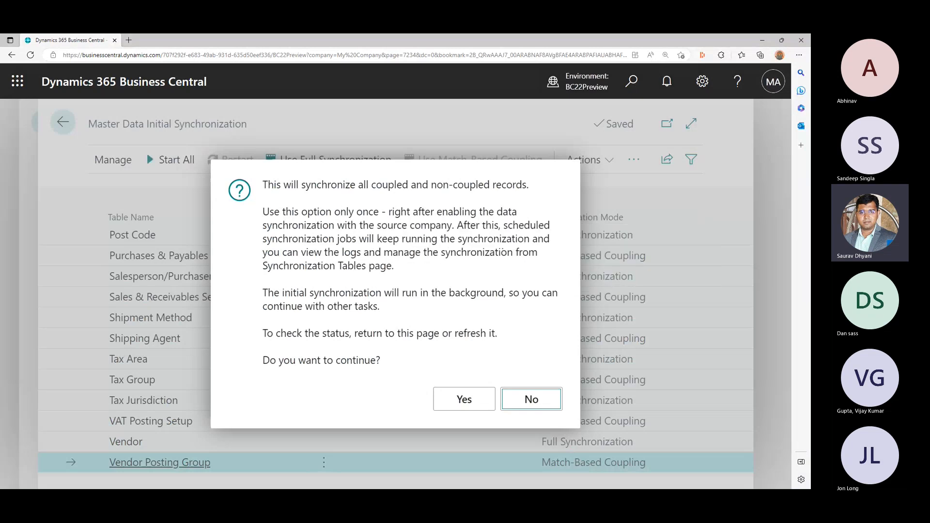
drag(262, 212, 369, 212)
click(376, 213)
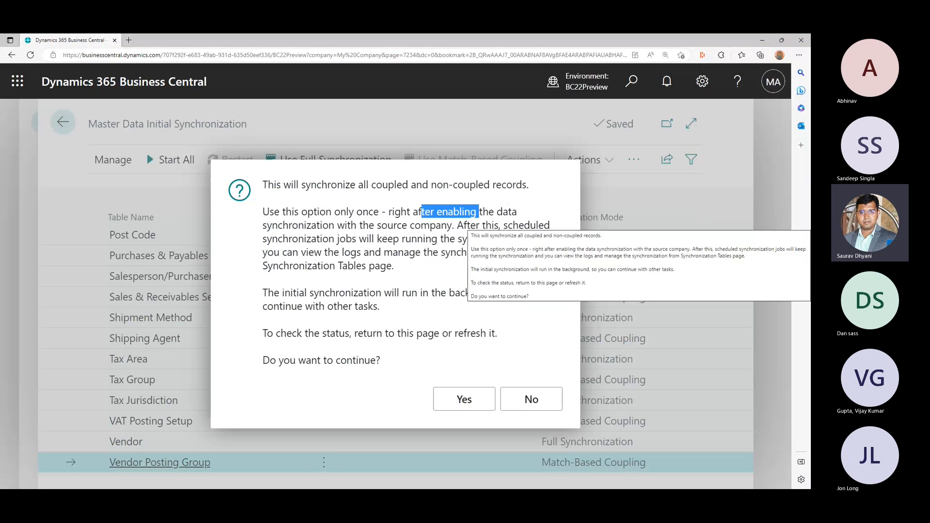
drag(263, 239, 339, 239)
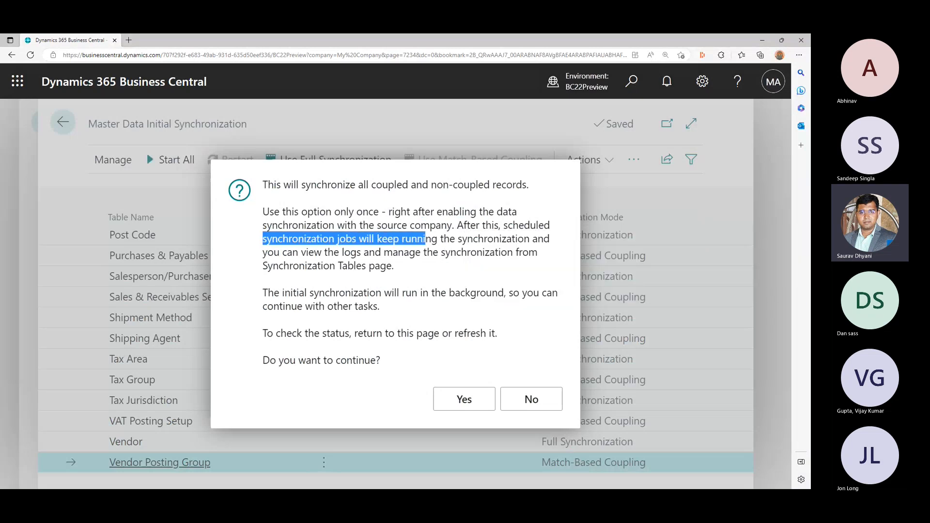
drag(502, 239, 537, 252)
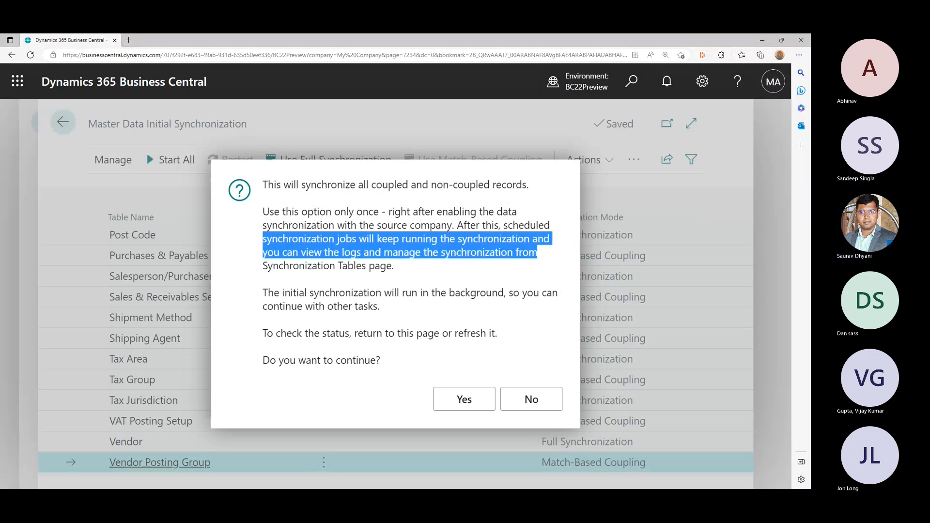
drag(538, 252, 394, 266)
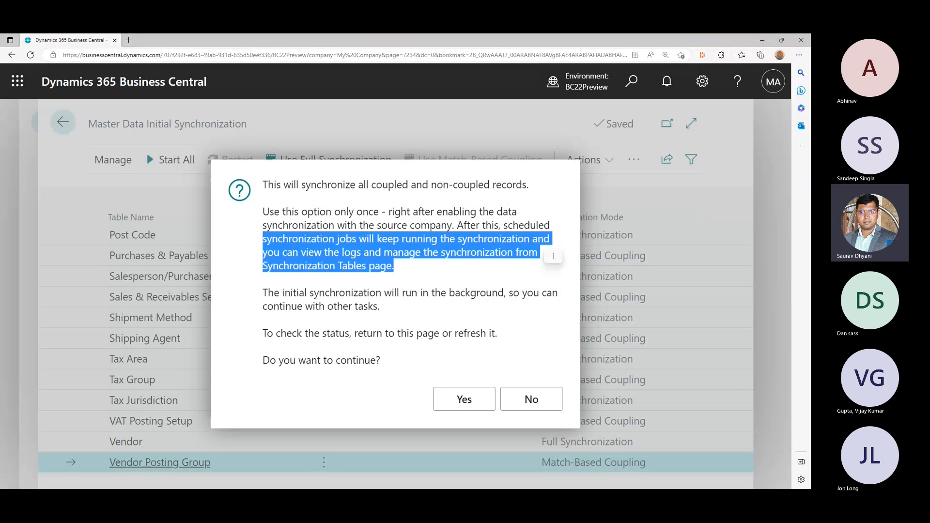
drag(263, 293, 263, 360)
click(405, 357)
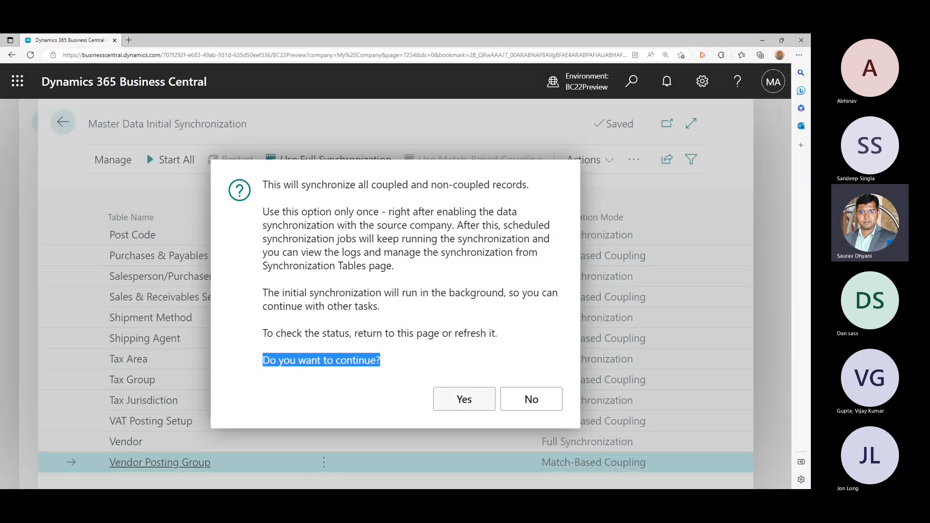
click(464, 399)
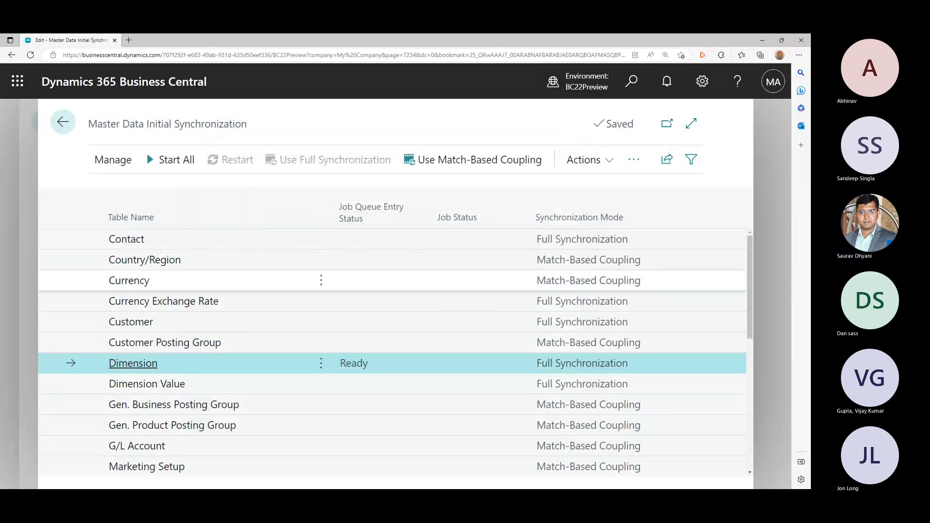
Step: Examine the job queue entry status of the tables on the Master Data Initial Synchronization page
scroll(342, 385, down, 2)
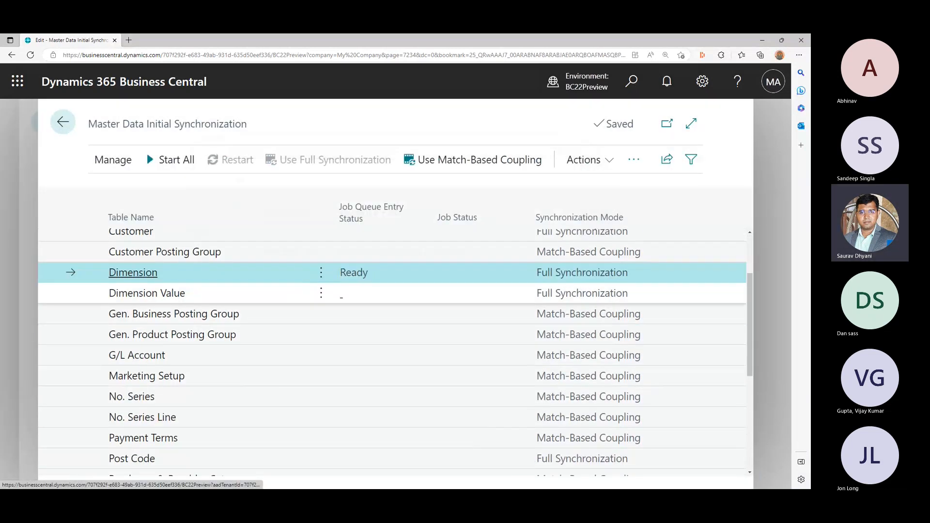
scroll(341, 359, down, 5)
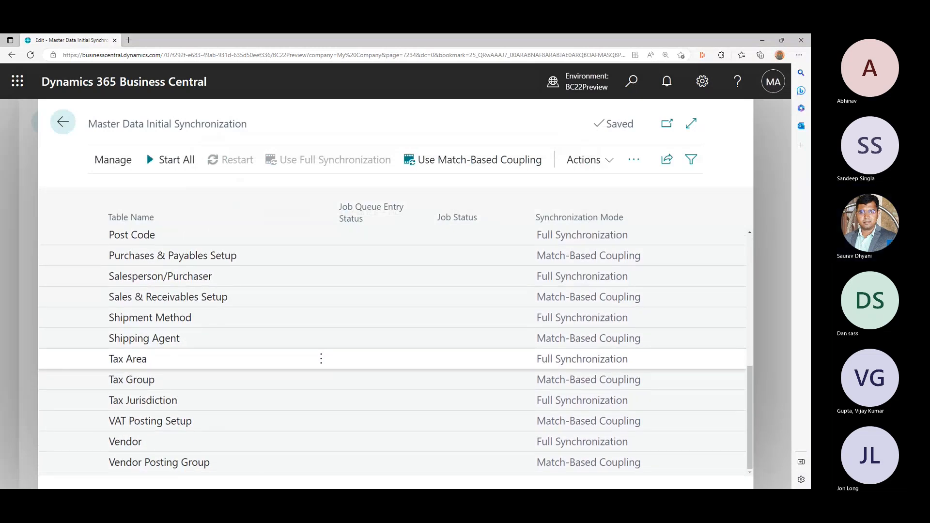
scroll(341, 360, up, 6)
click(342, 327)
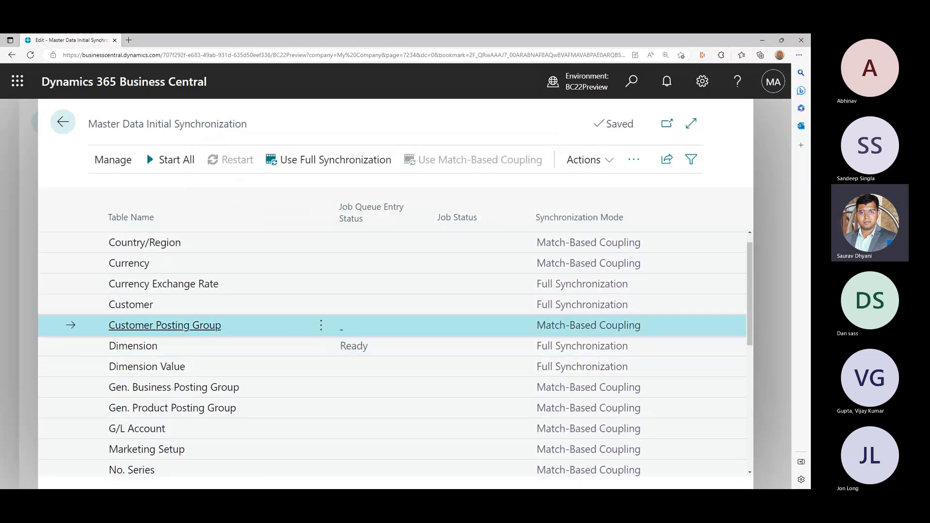
click(341, 369)
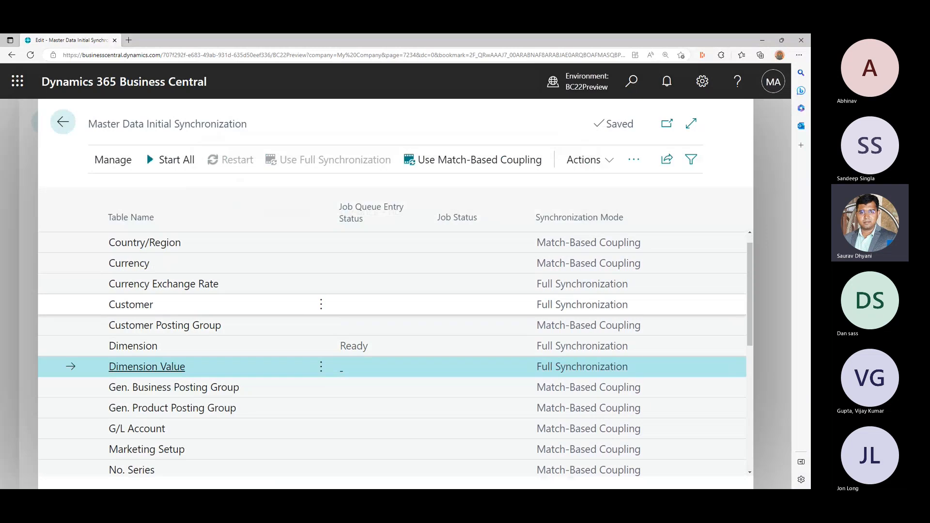
click(341, 309)
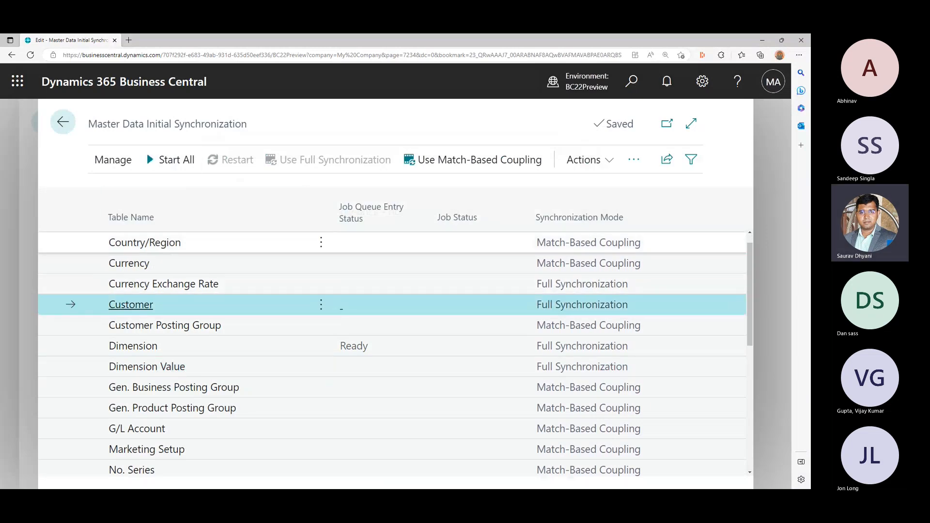
click(634, 160)
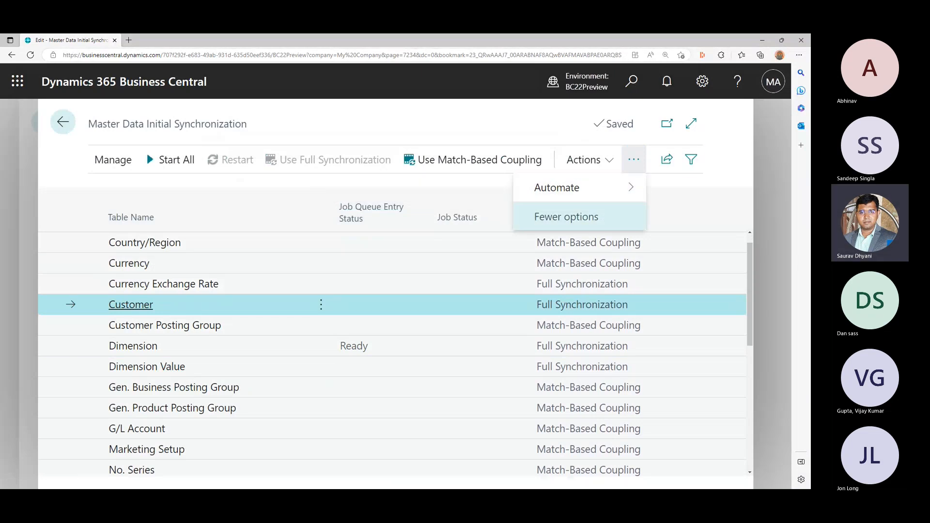
click(667, 166)
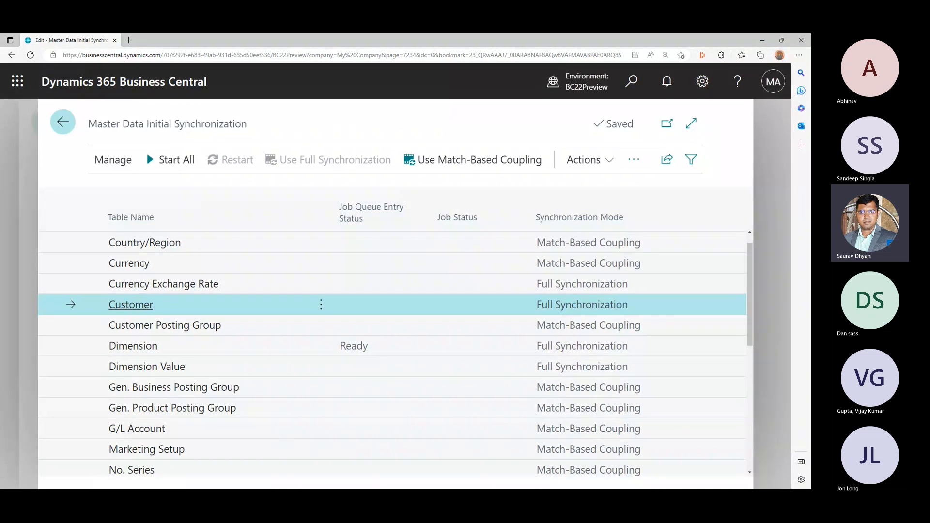
Step: Reopen the initial synchronization page to refresh it and review the job statuses across the tables
click(62, 122)
click(166, 202)
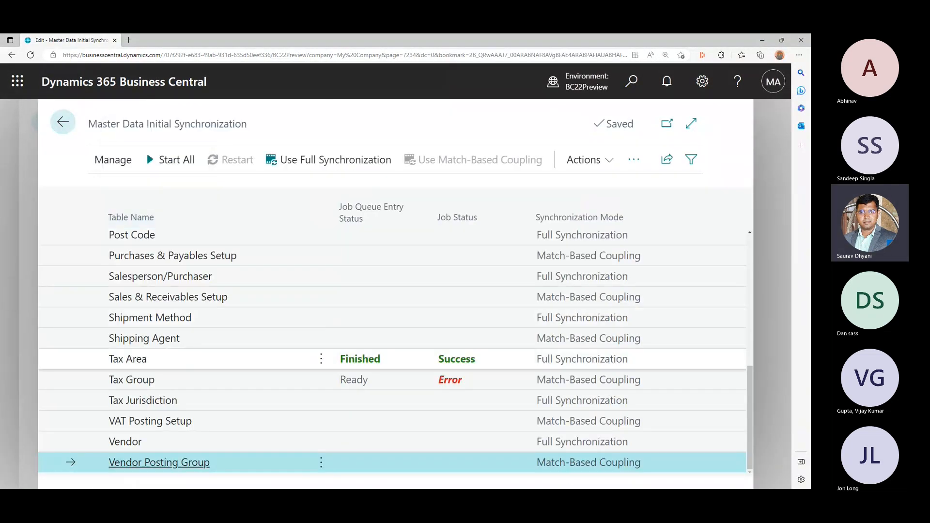
scroll(321, 292, up, 5)
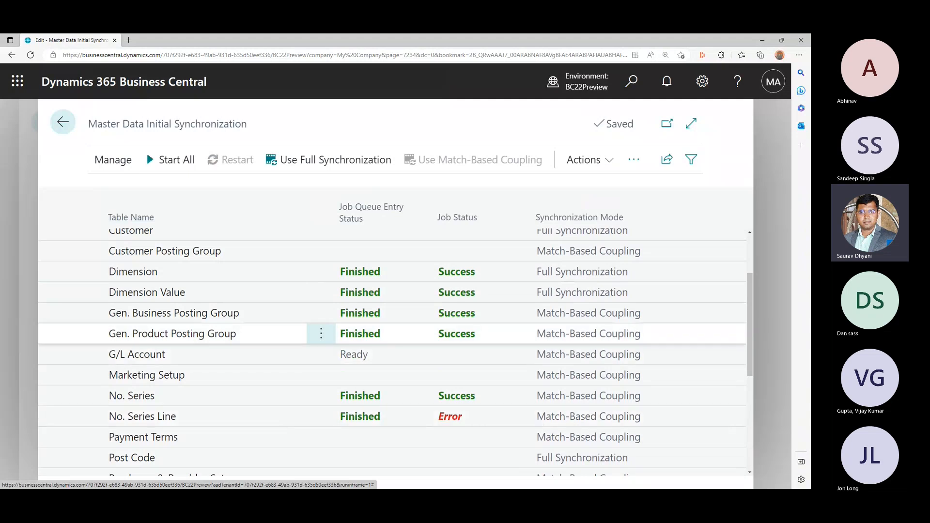
scroll(291, 327, down, 1)
scroll(290, 328, down, 4)
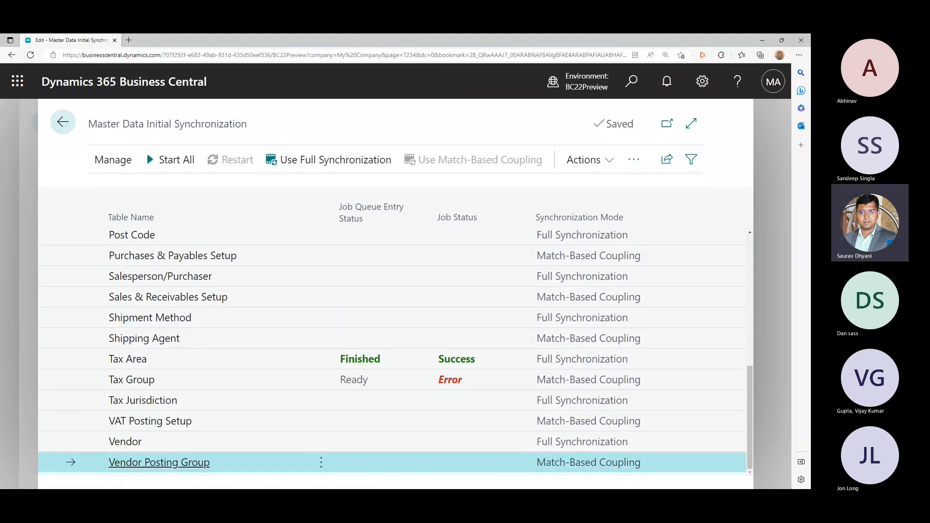
scroll(320, 359, up, 3)
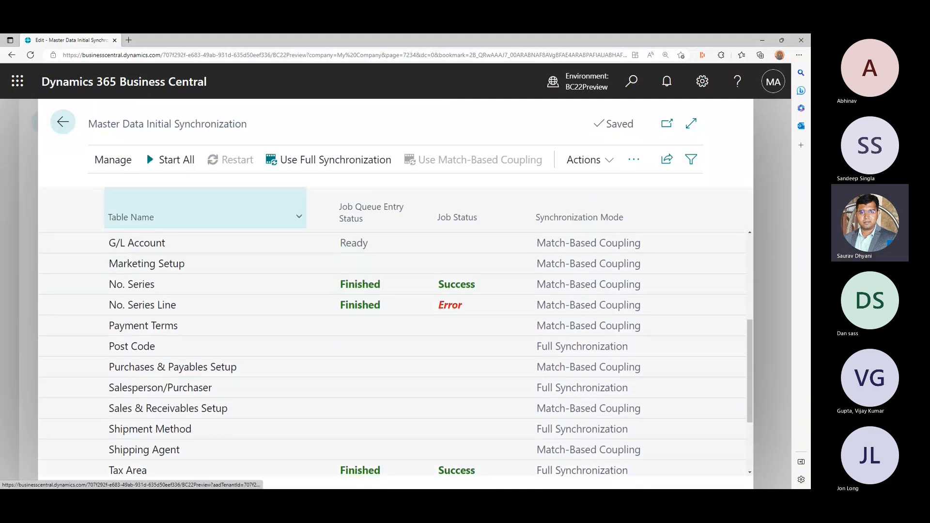
Step: Refresh the initial synchronization page again and open the integration synchronization jobs behind the Tax Group error
click(63, 122)
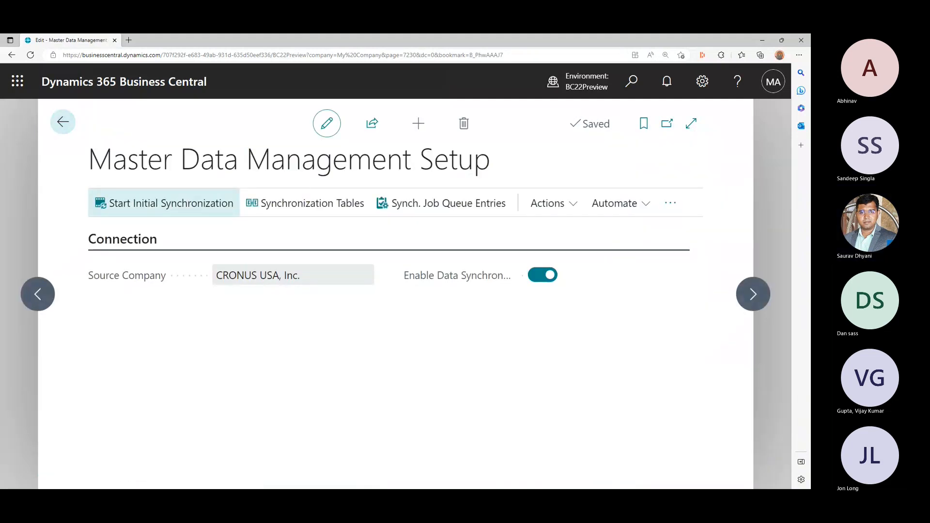
click(168, 203)
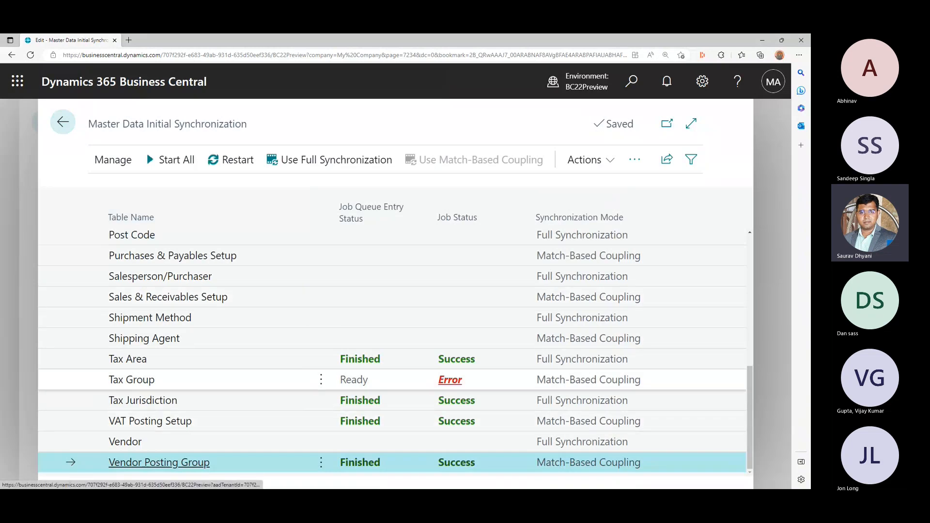
click(450, 380)
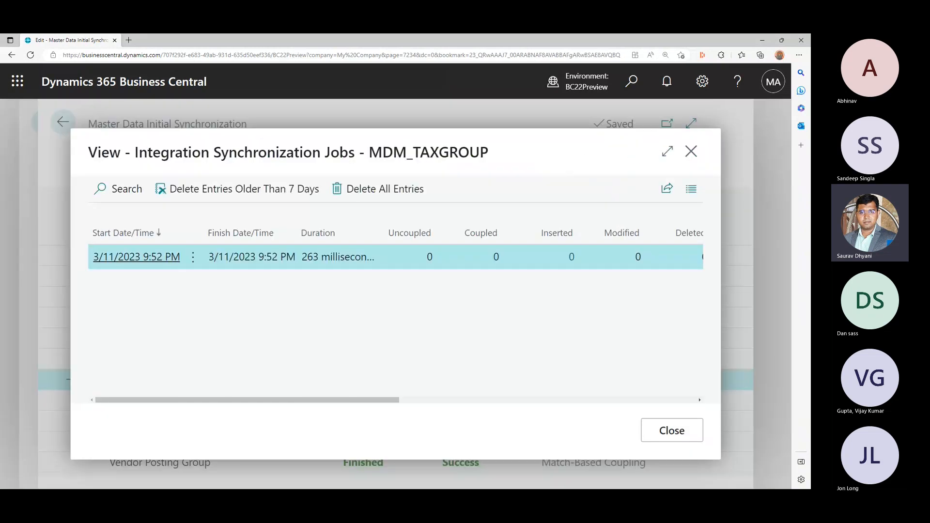
Step: Inspect the remaining columns of the MDM_TAXGROUP synchronization job, then close and reopen the Tax Group job list
mouse_move(291, 400)
mouse_down()
mouse_move(589, 400)
mouse_move(291, 401)
mouse_up()
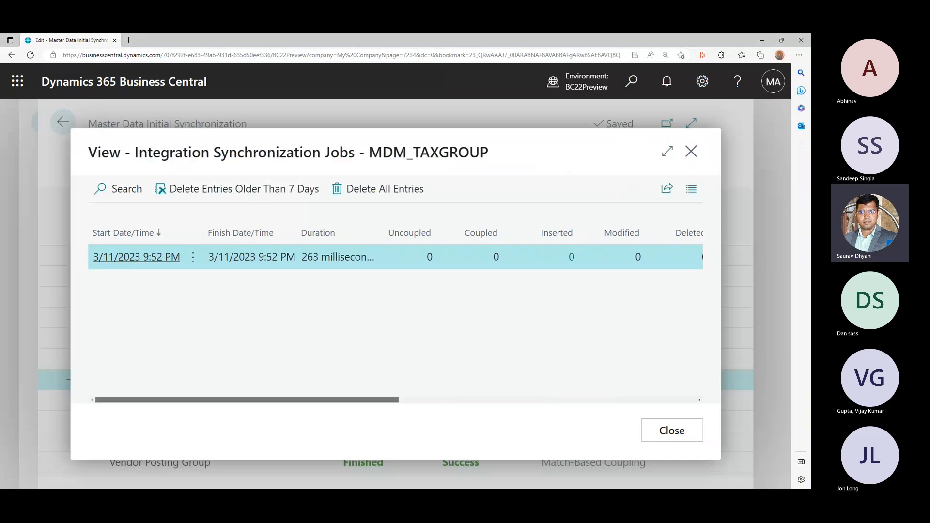
drag(248, 400, 545, 400)
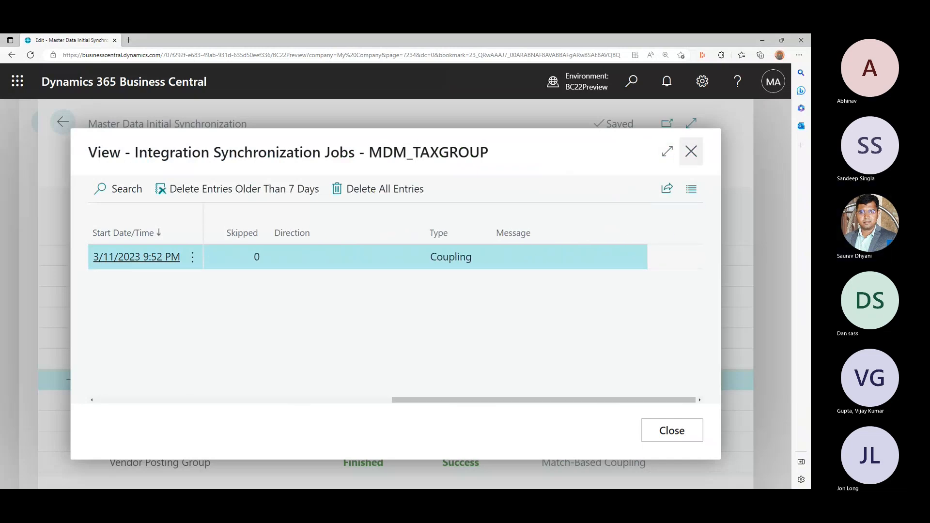
click(692, 151)
click(450, 380)
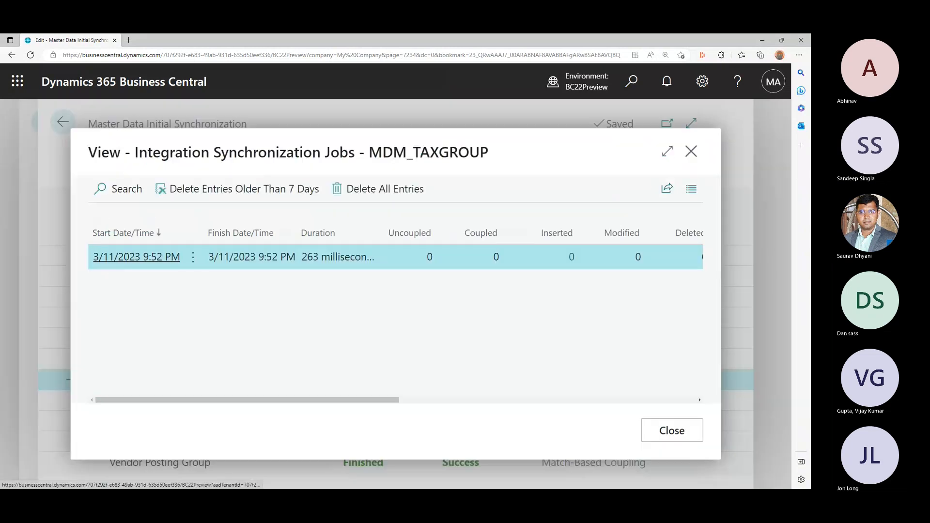
Step: Open the errors behind the failed count of the MDM_TAXGROUP coupling job, read the response, and close the job list
drag(247, 400, 513, 401)
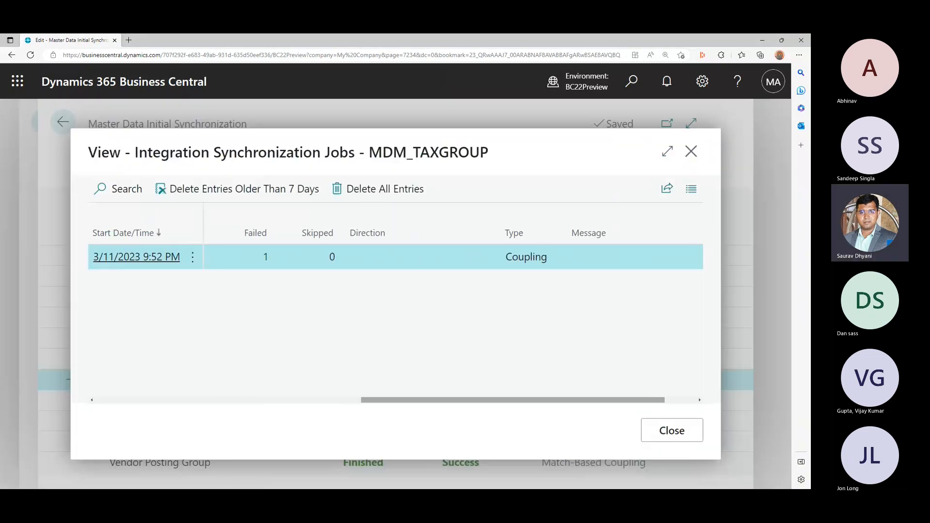
click(266, 258)
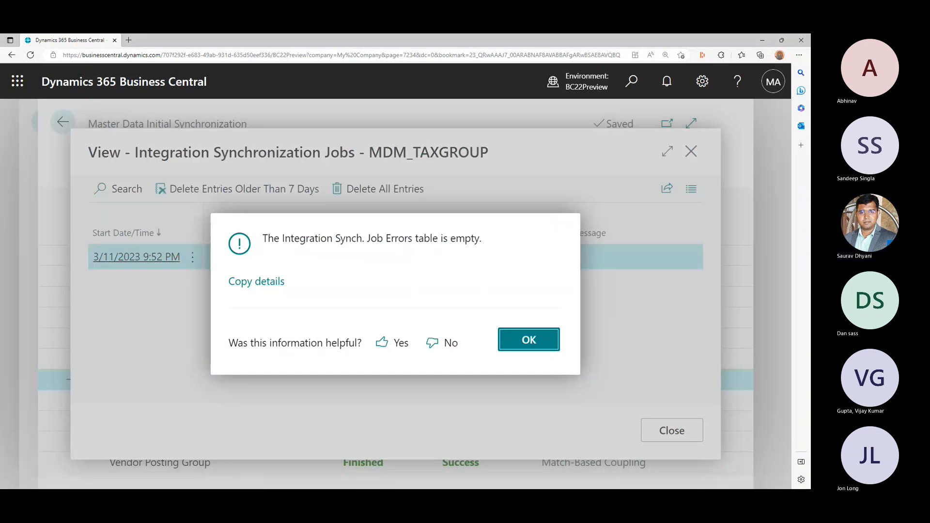
drag(480, 238, 335, 239)
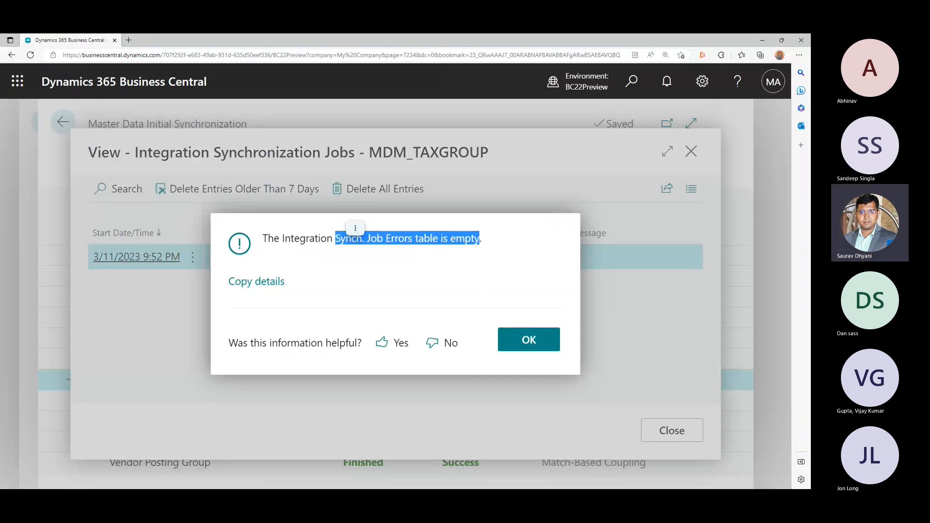
key(Escape)
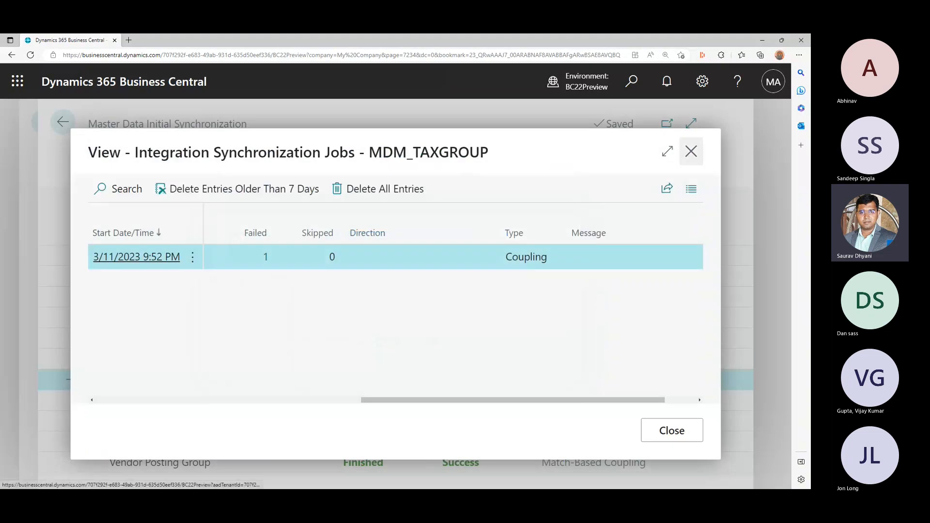
click(691, 152)
Step: Reopen the initial synchronization page from Master Data Management Setup and review the queue and job statuses of all tables
click(63, 122)
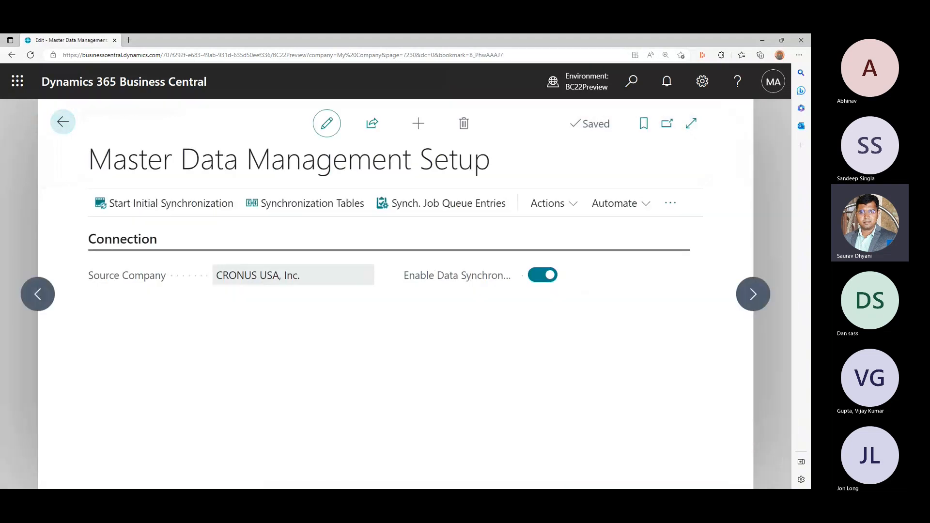
click(164, 203)
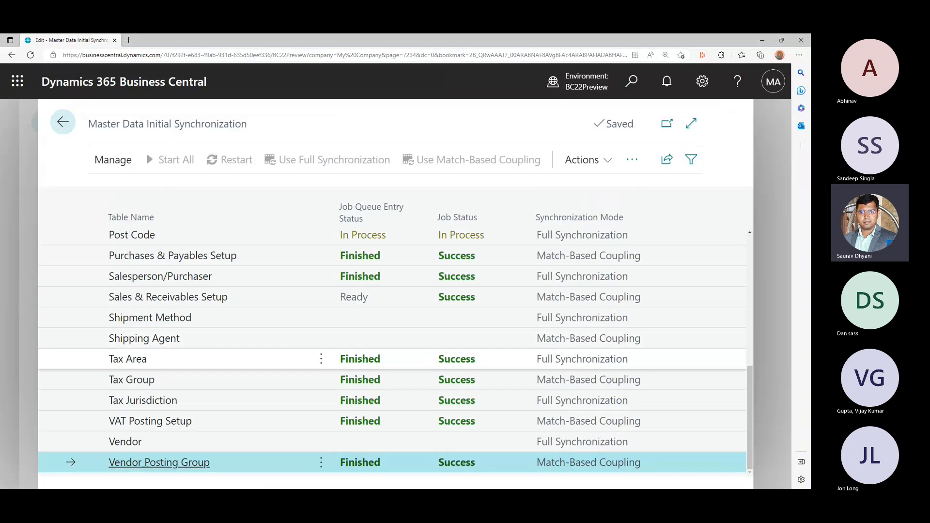
scroll(395, 360, up, 3)
scroll(396, 360, up, 3)
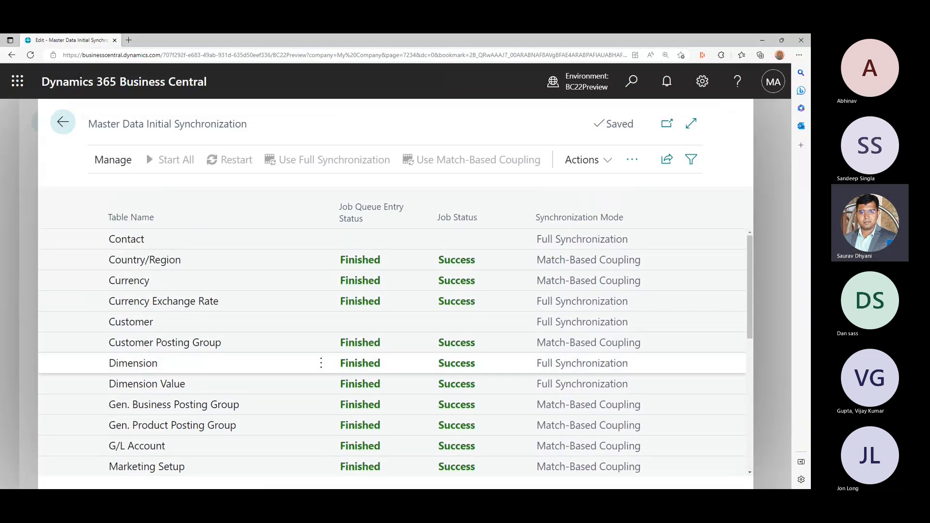
scroll(395, 366, down, 5)
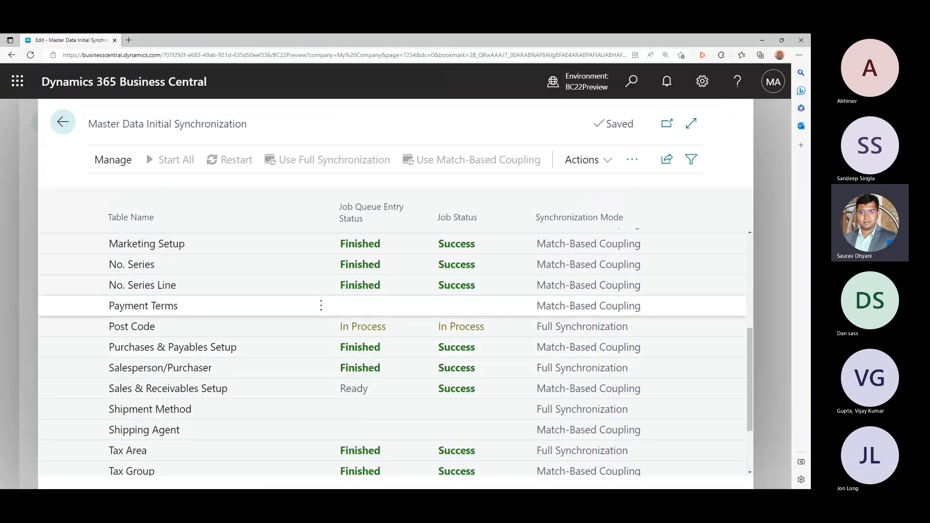
scroll(321, 305, up, 5)
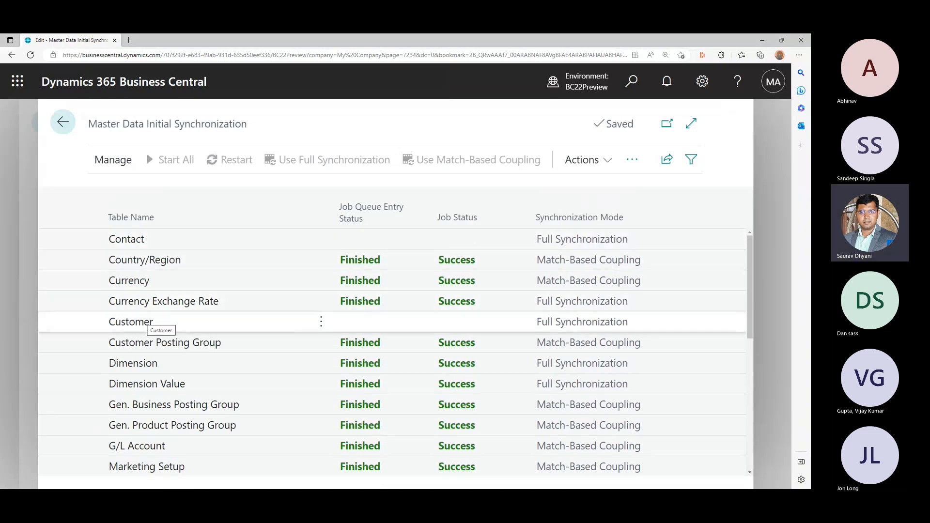
scroll(194, 349, down, 3)
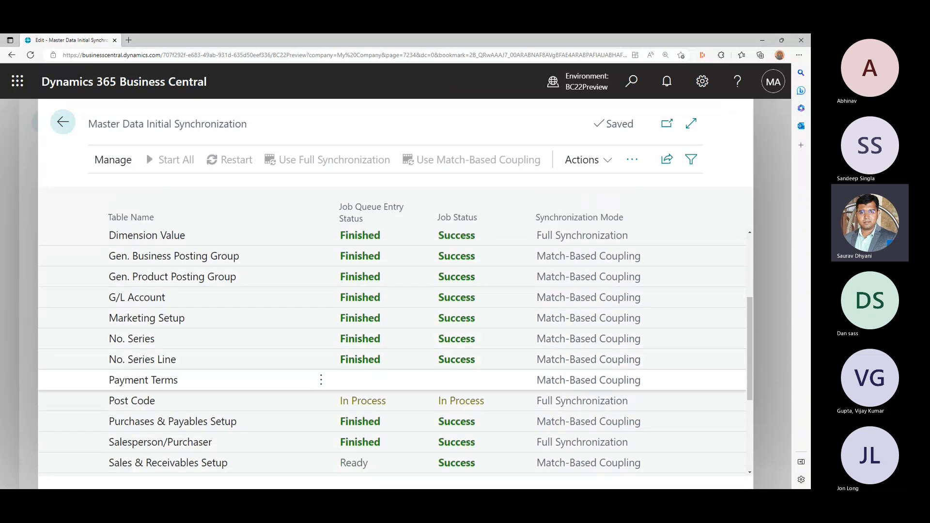
scroll(170, 408, down, 2)
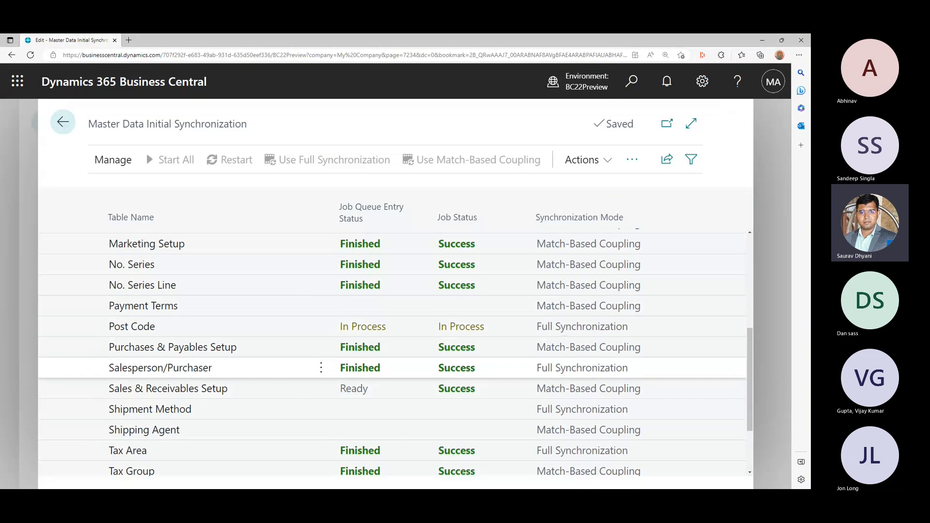
scroll(178, 361, down, 2)
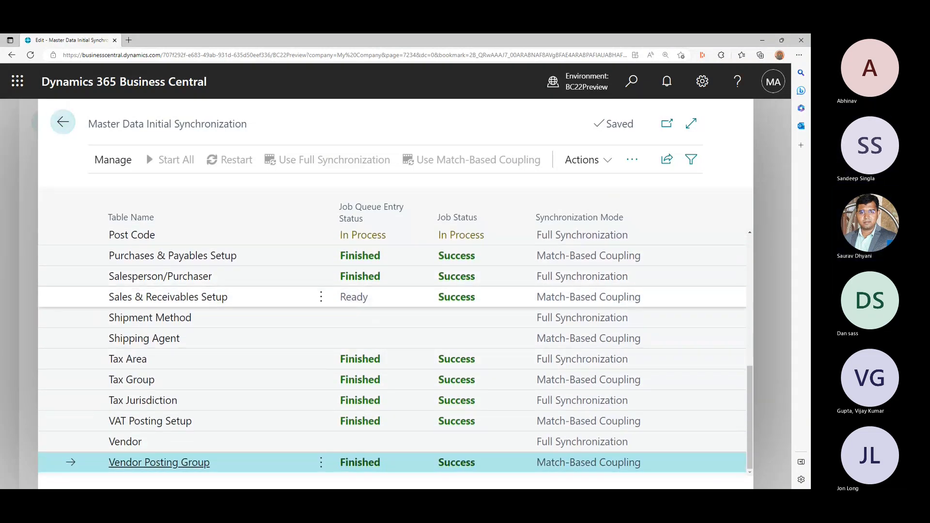
Step: Search for "job qu" and open the Job Queue Entries list
click(631, 81)
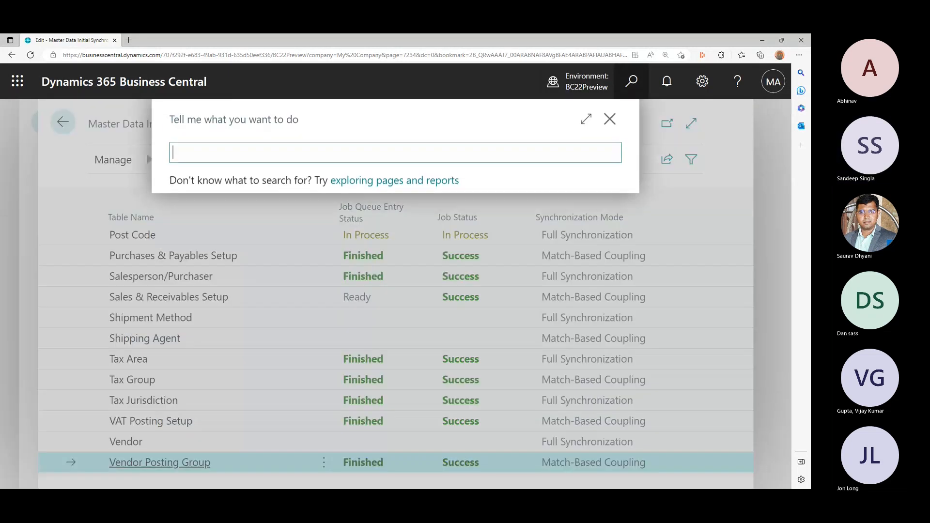
text(job qu)
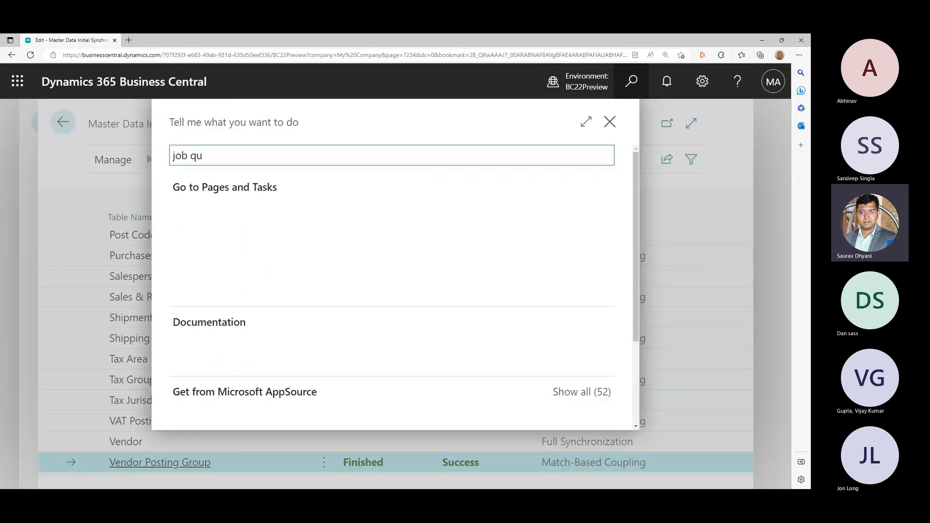
key(Down)
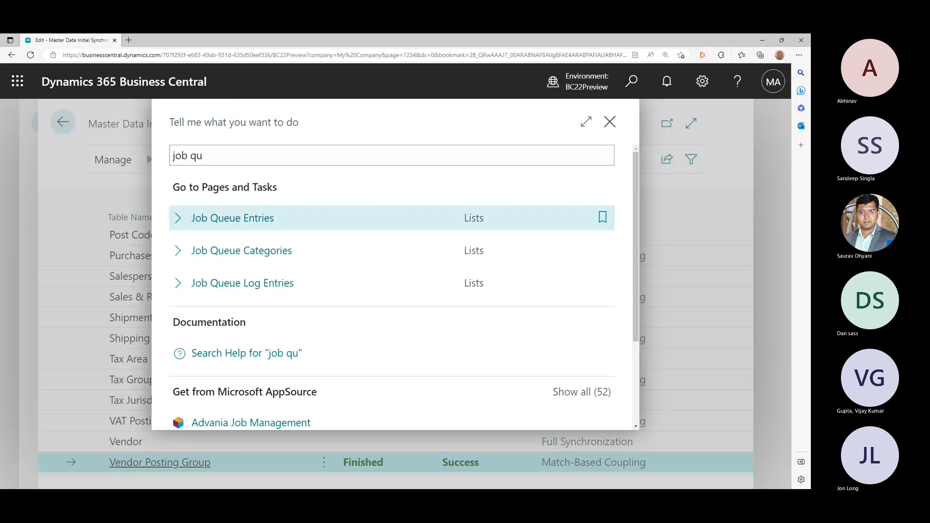
key(Return)
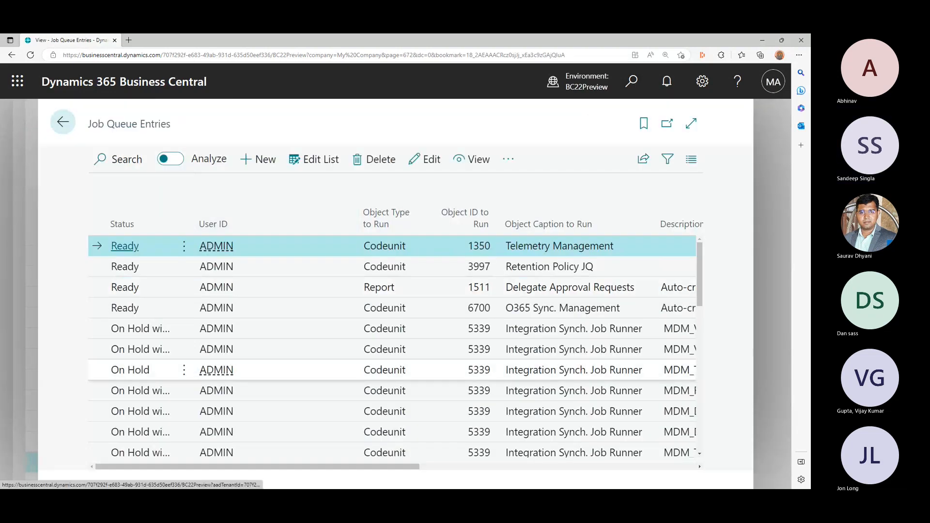
Step: Examine the status, description and category code of the MDM integration entries in the job queue
scroll(393, 346, down, 1)
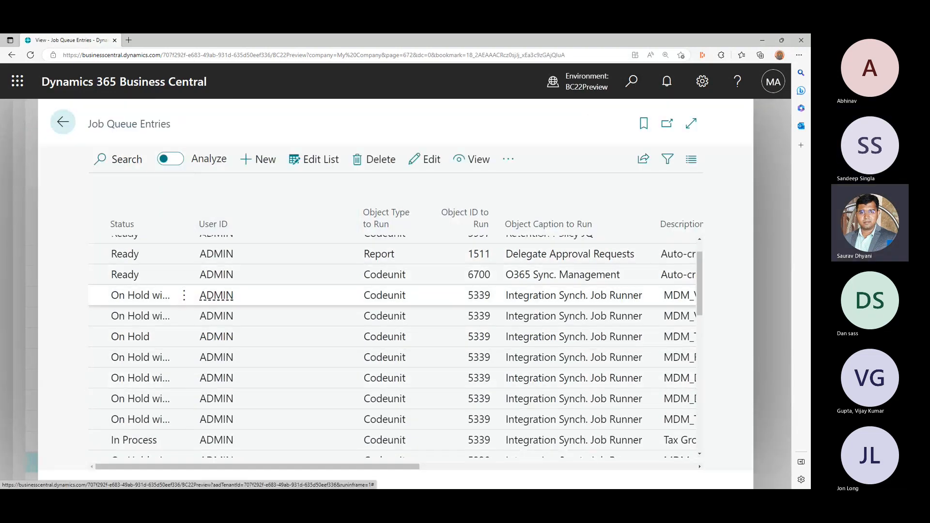
drag(295, 467, 414, 467)
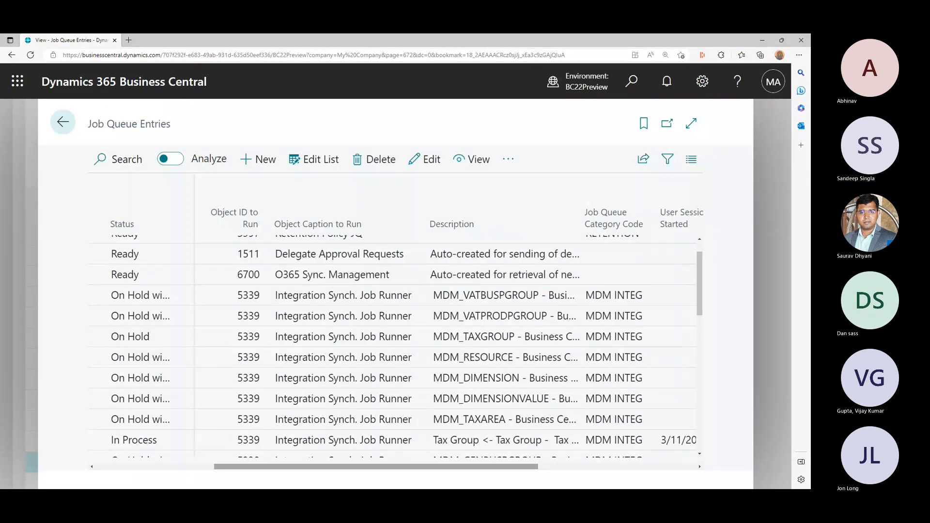
scroll(392, 361, down, 3)
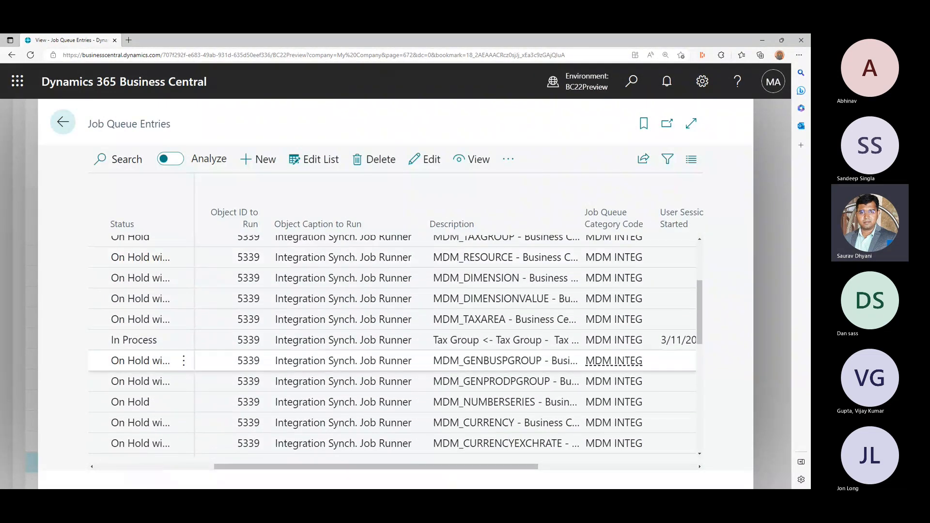
scroll(393, 361, down, 9)
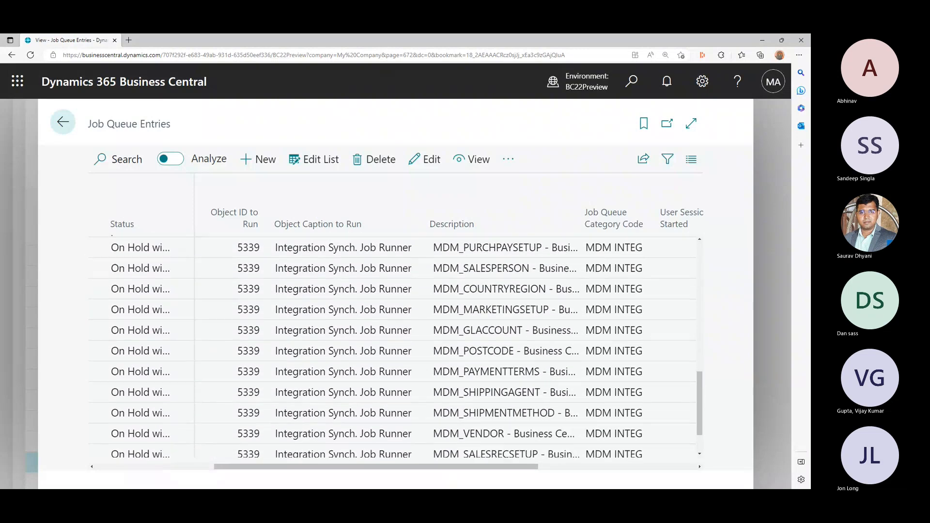
scroll(393, 361, down, 2)
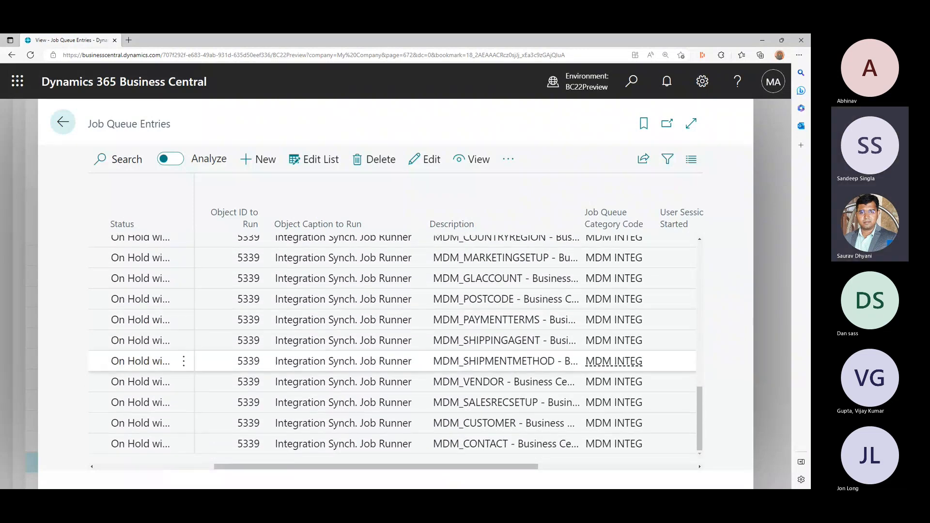
scroll(393, 360, up, 10)
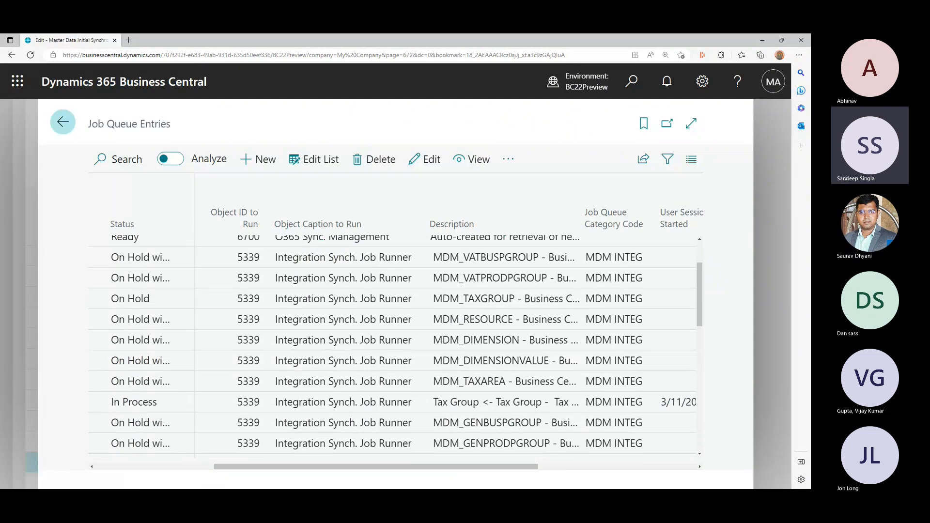
Step: Return to the Master Data Initial Synchronization page and check the Customer row and the tables down to Marketing Setup
click(62, 122)
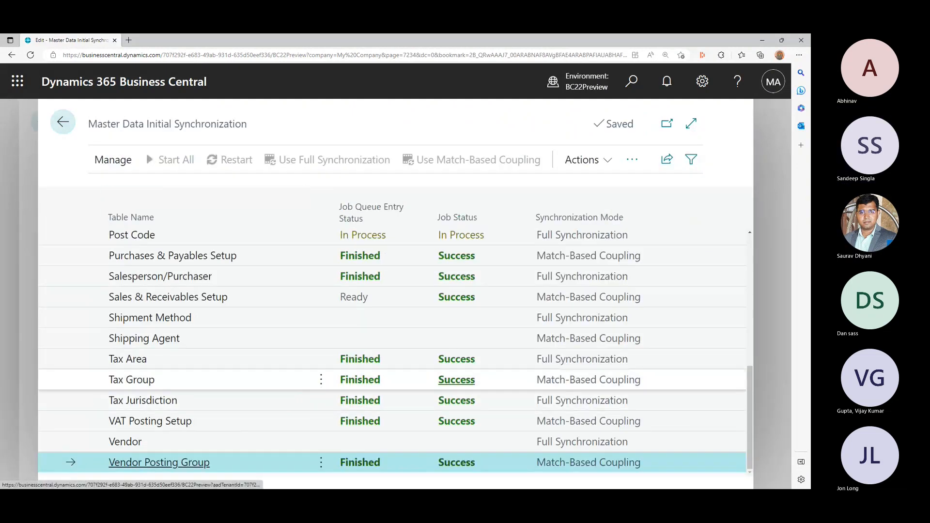
scroll(457, 446, up, 6)
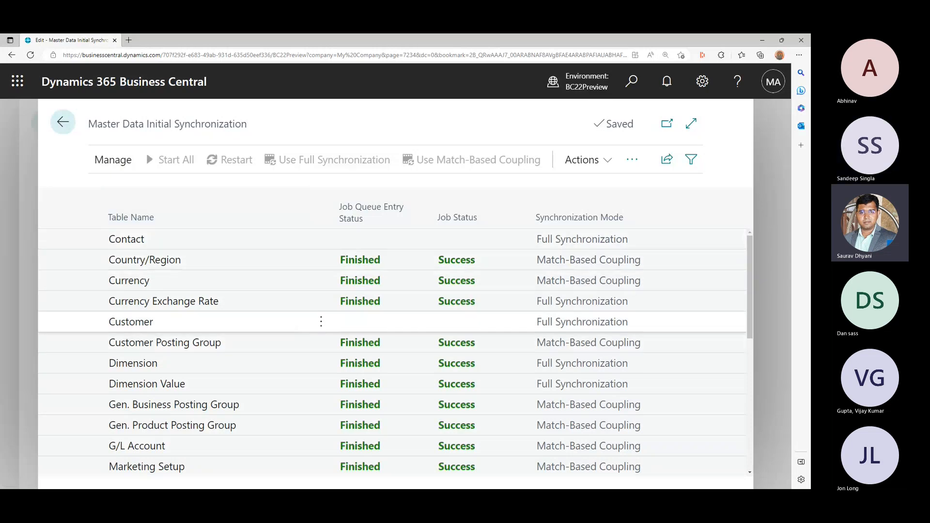
click(146, 321)
scroll(145, 329, down, 2)
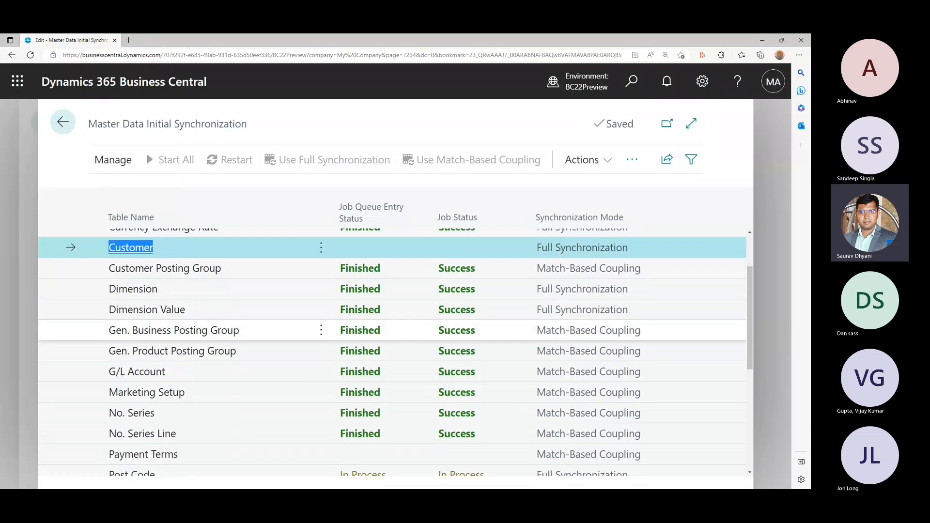
scroll(146, 412, down, 1)
click(146, 356)
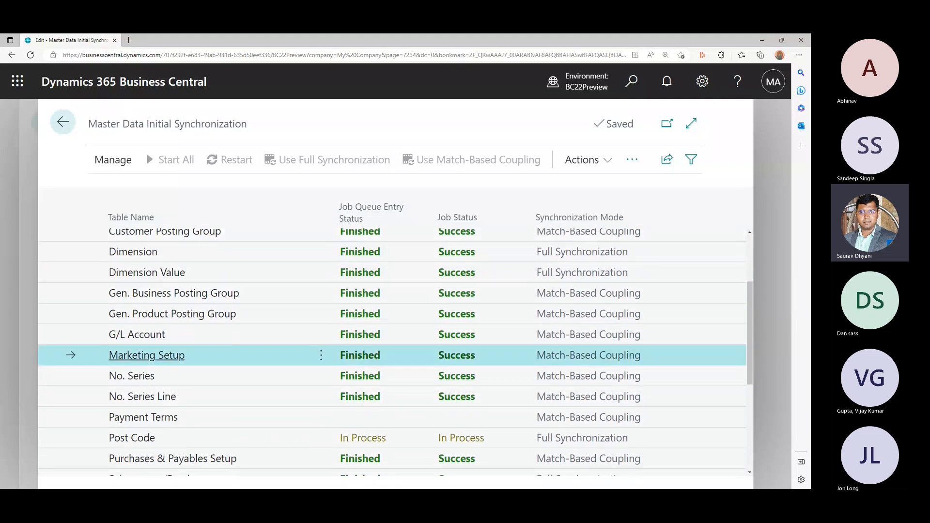
Step: Refresh the initial synchronization page by reopening it and check the final statuses from Contact to Vendor Posting Group
click(63, 121)
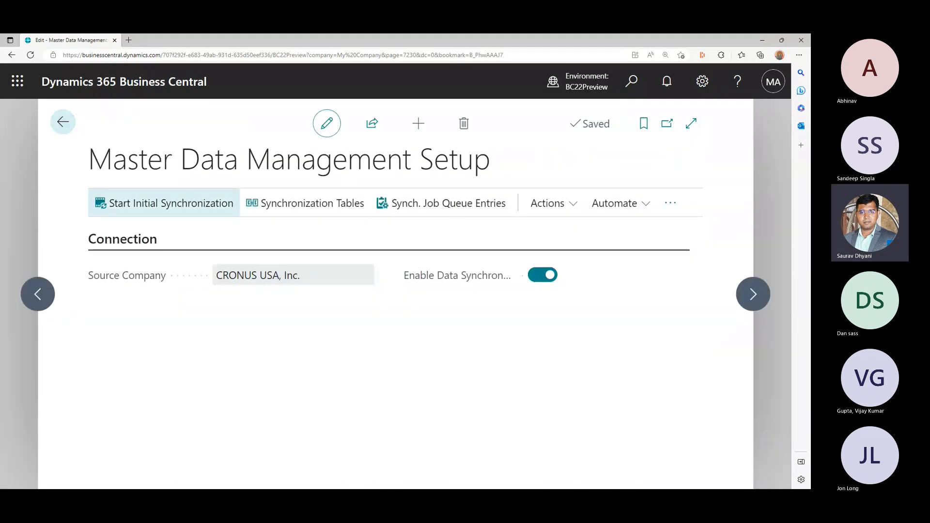
click(160, 203)
scroll(393, 338, up, 6)
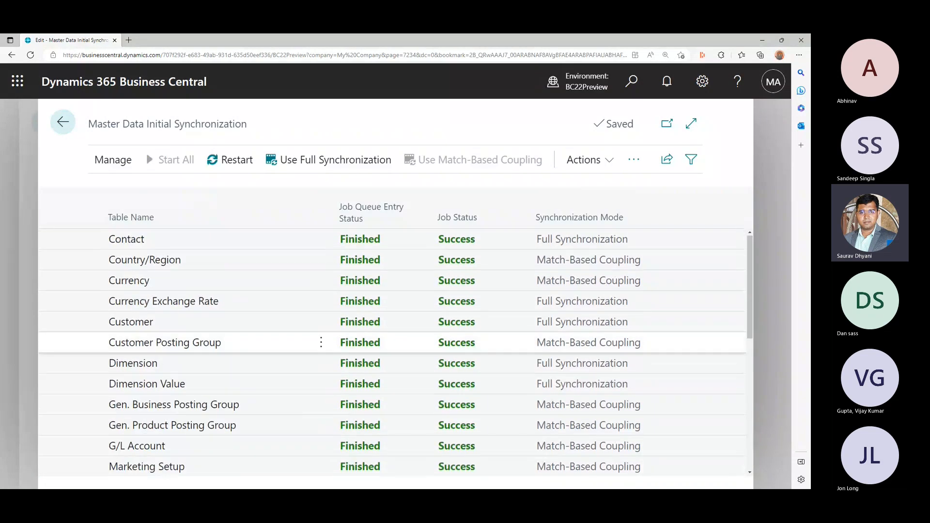
scroll(393, 320, down, 6)
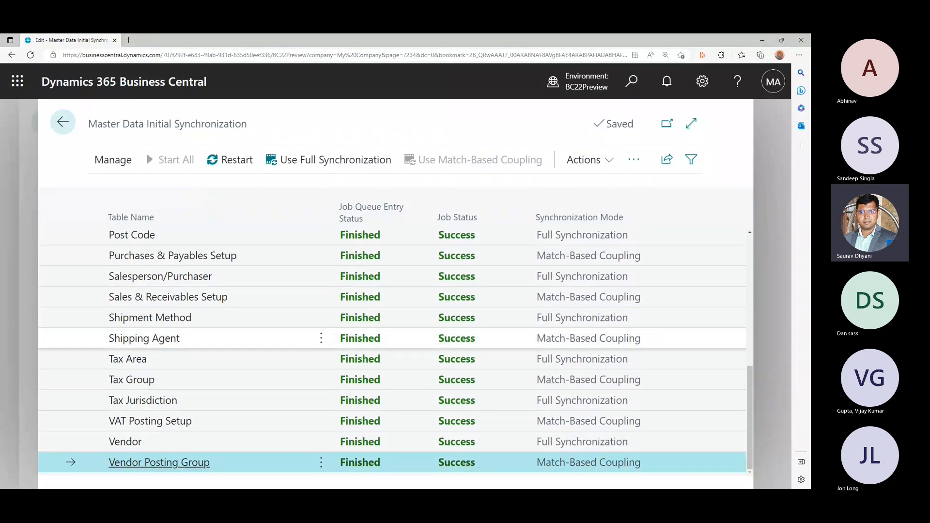
scroll(392, 349, up, 6)
scroll(339, 319, down, 6)
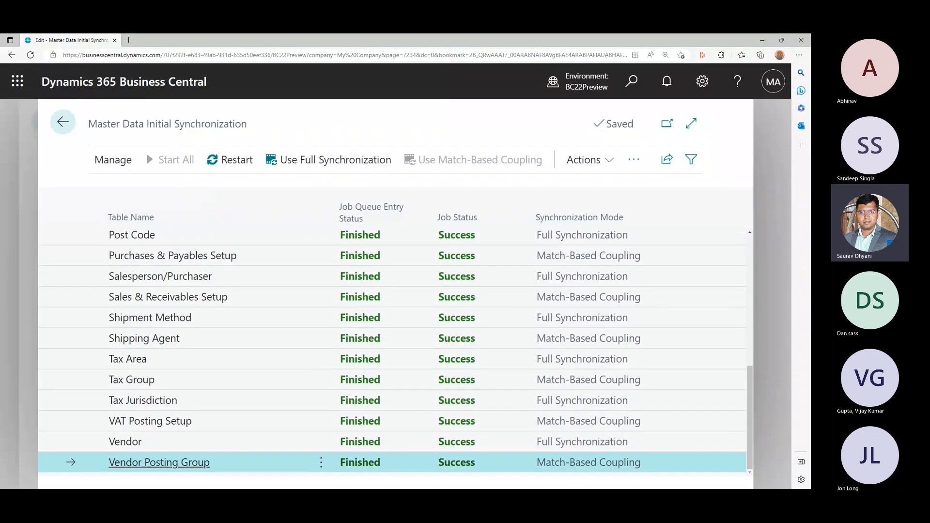
scroll(339, 320, up, 3)
scroll(392, 340, up, 3)
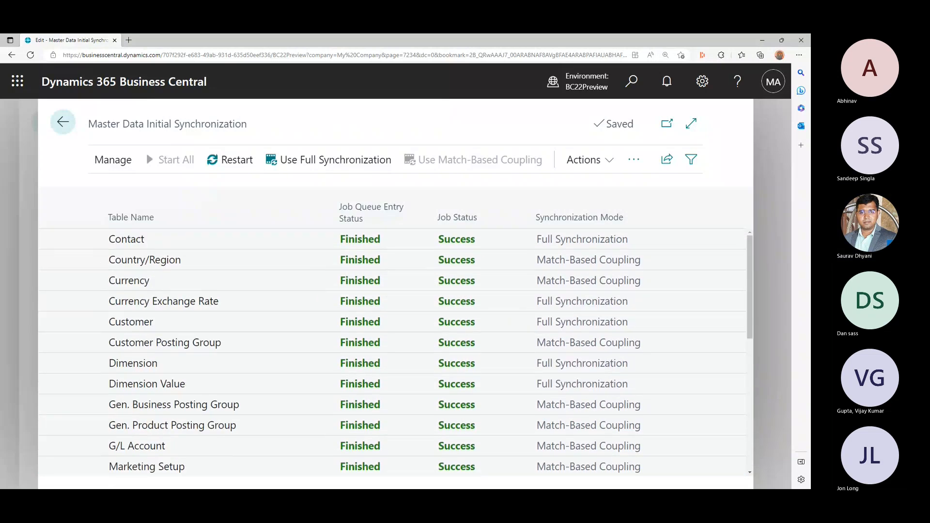
click(588, 160)
mouse_move(555, 216)
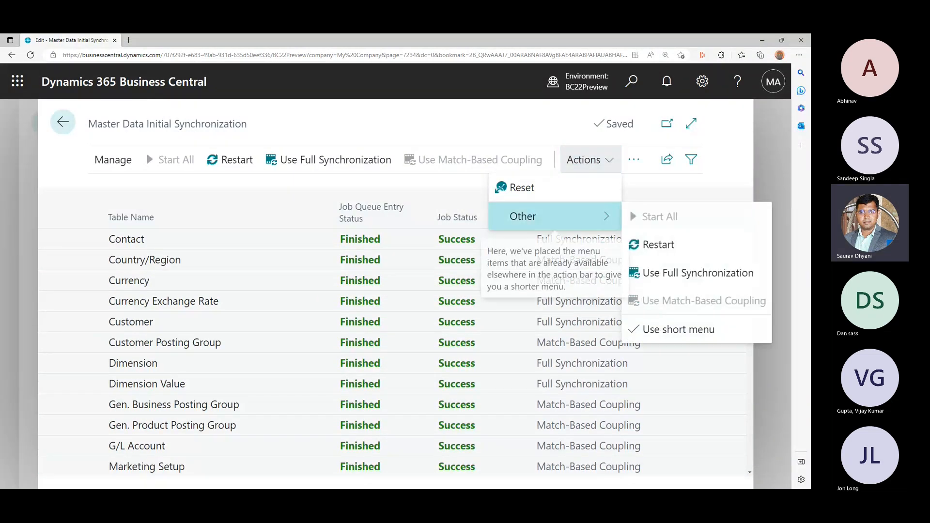
click(634, 160)
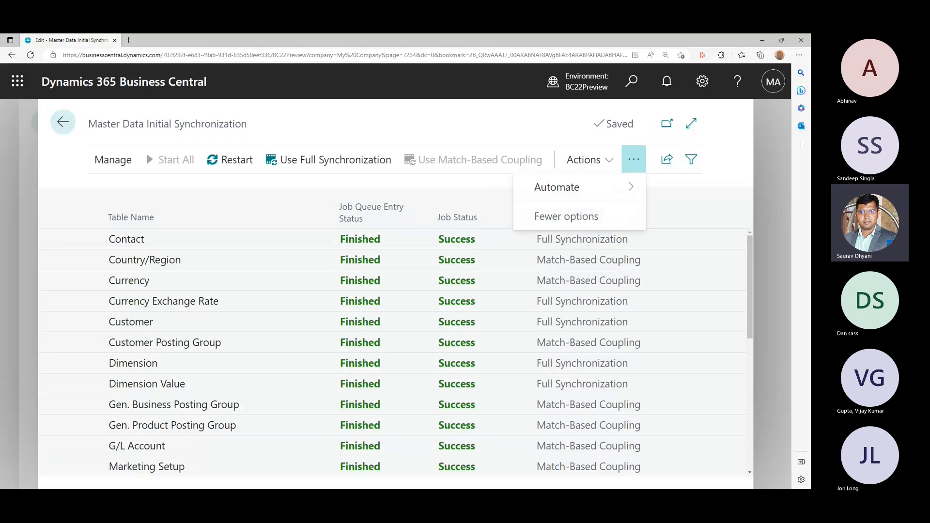
mouse_move(562, 188)
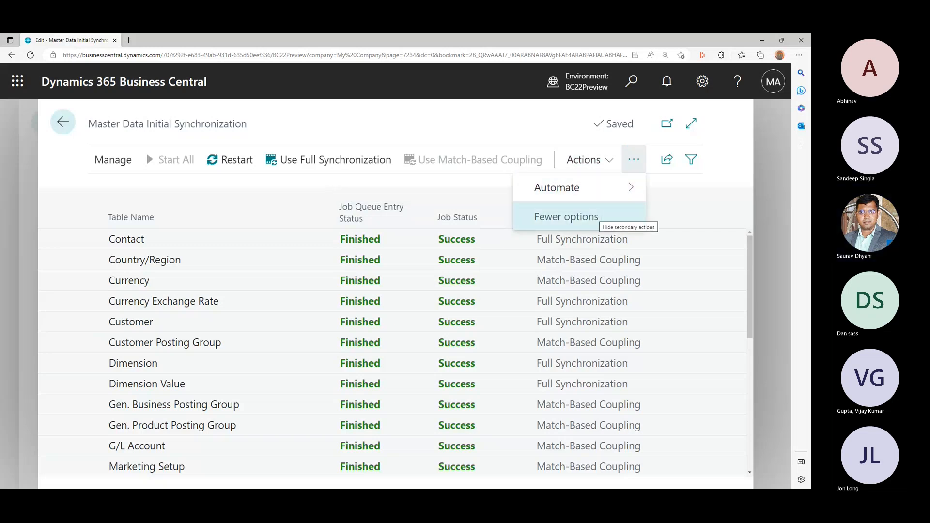
Step: Return to Master Data Management Setup and open its Synchronization Tables list
click(63, 123)
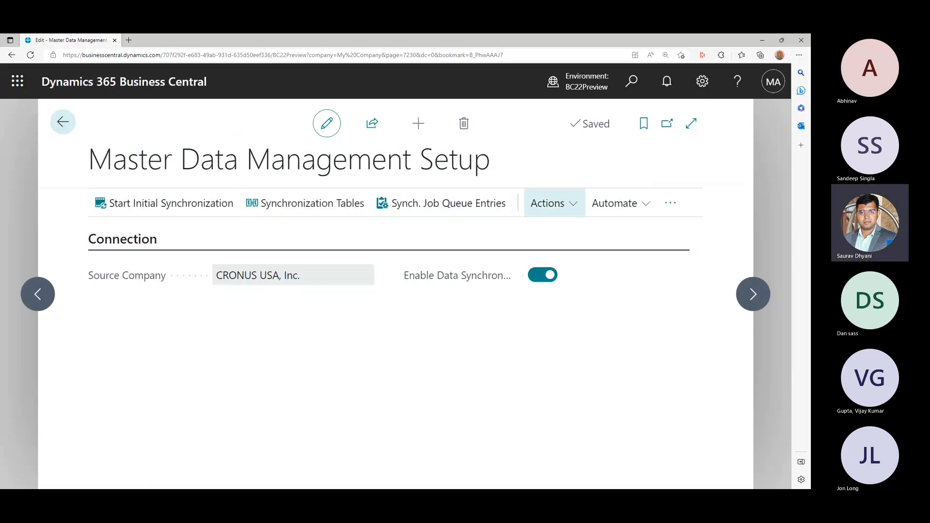
click(547, 203)
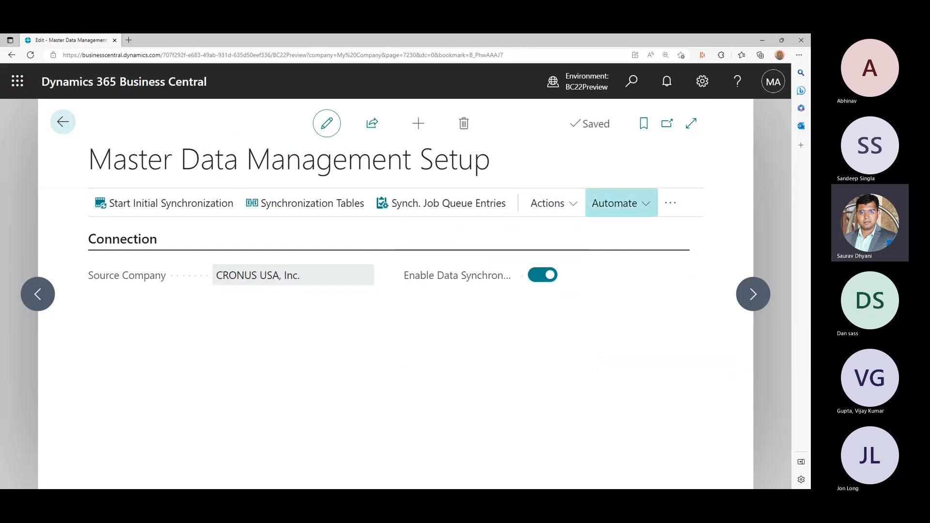
mouse_move(670, 203)
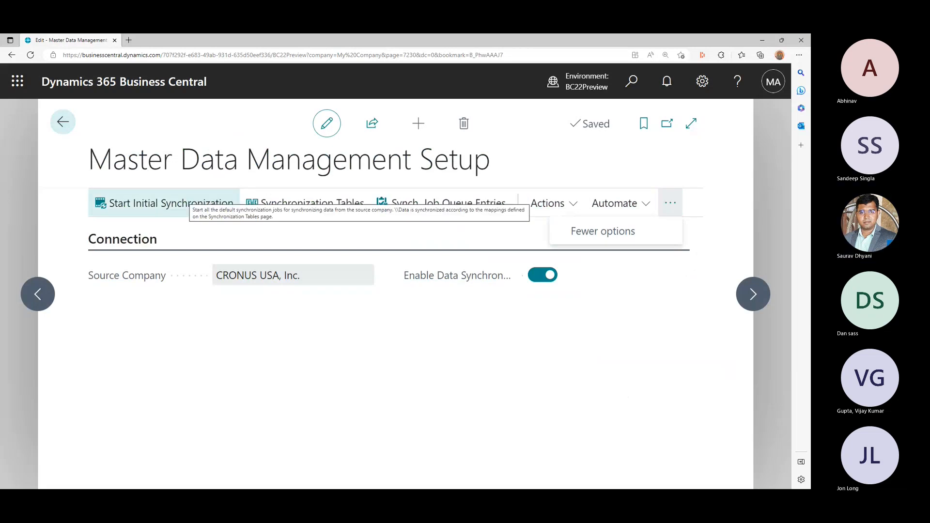
click(305, 203)
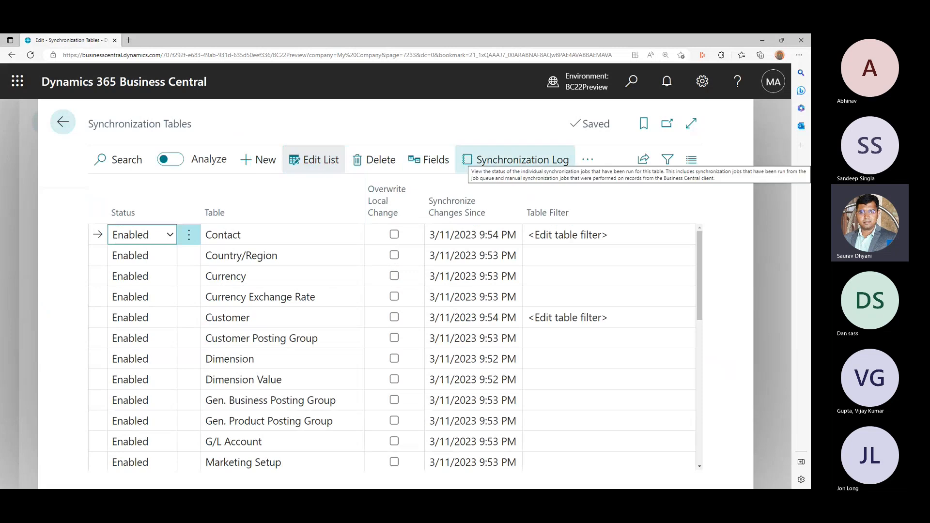
Step: Open the Contact table's synchronization log, view the contacts inserted by the latest job, check the remaining job columns and return to the list
click(515, 159)
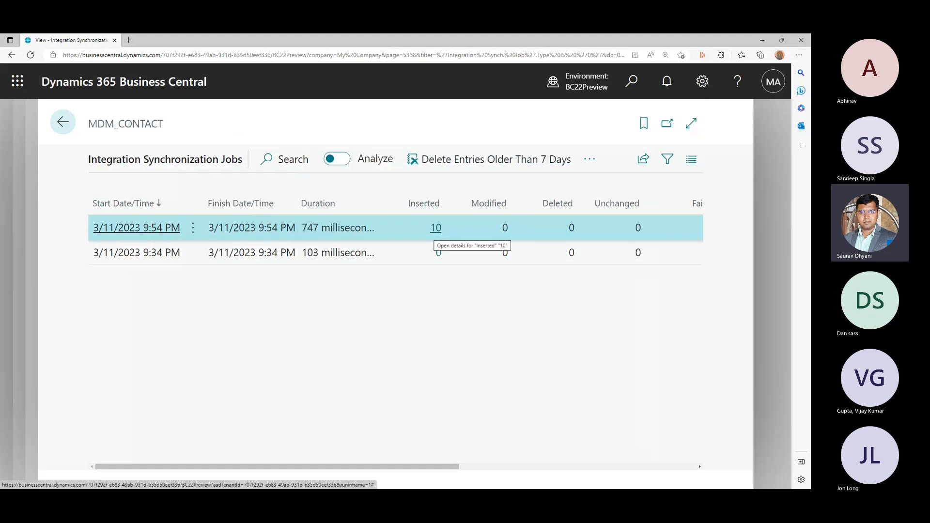
click(436, 227)
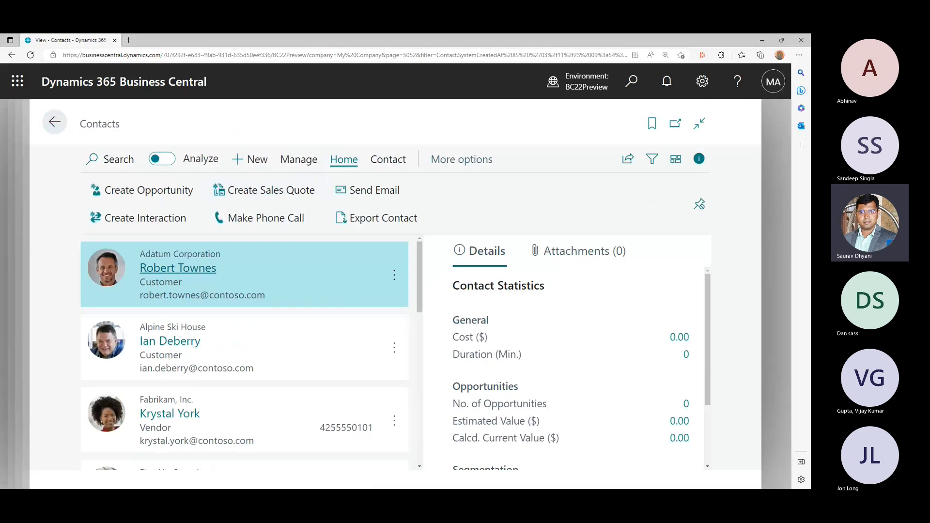
click(54, 121)
scroll(395, 291, right, 7)
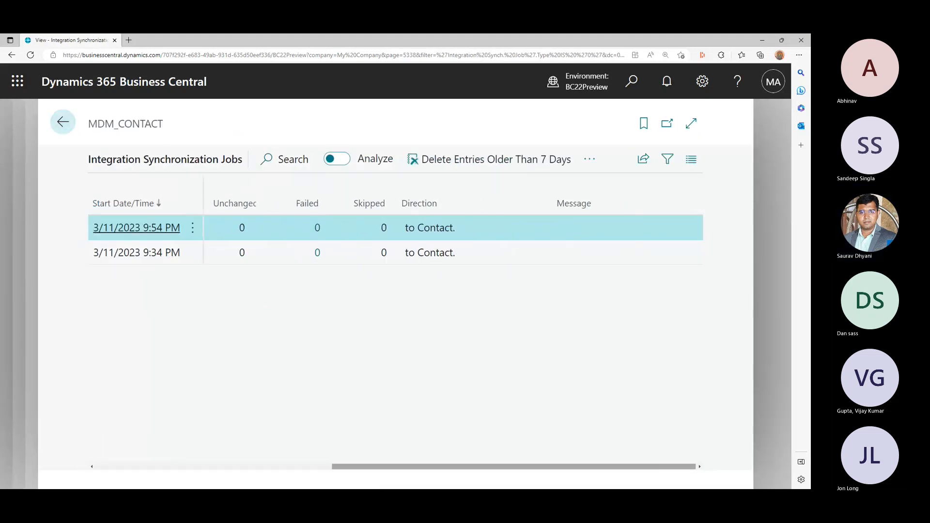
click(62, 121)
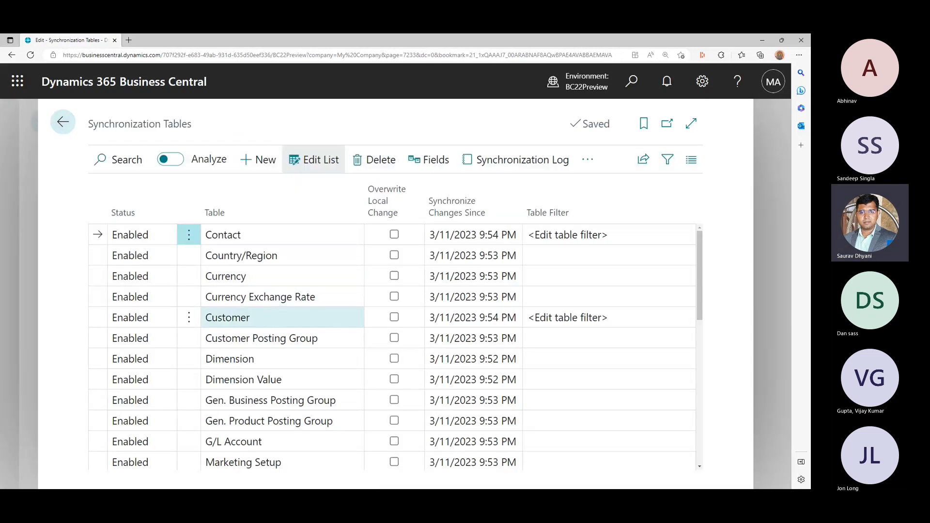
Step: Open the Customer table's synchronization log, view the customers inserted by the latest job and return to Synchronization Tables
click(271, 318)
click(516, 159)
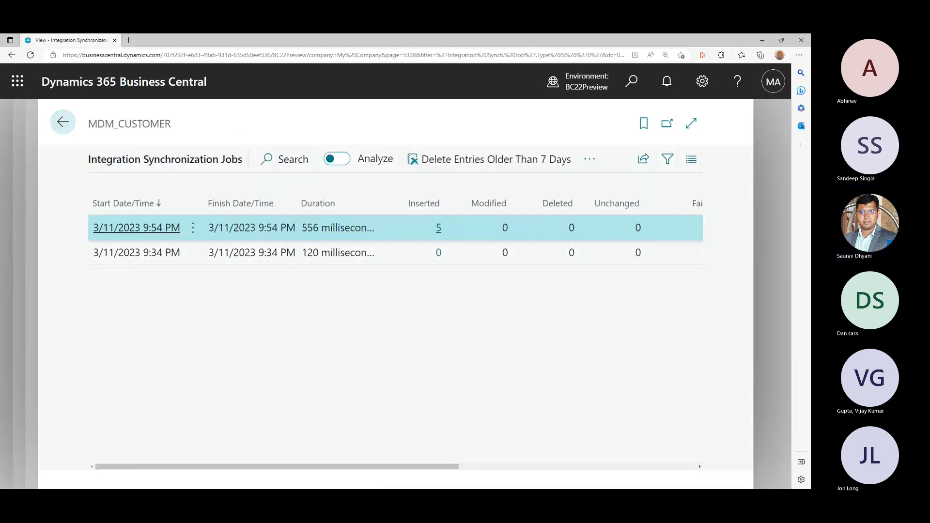
click(439, 228)
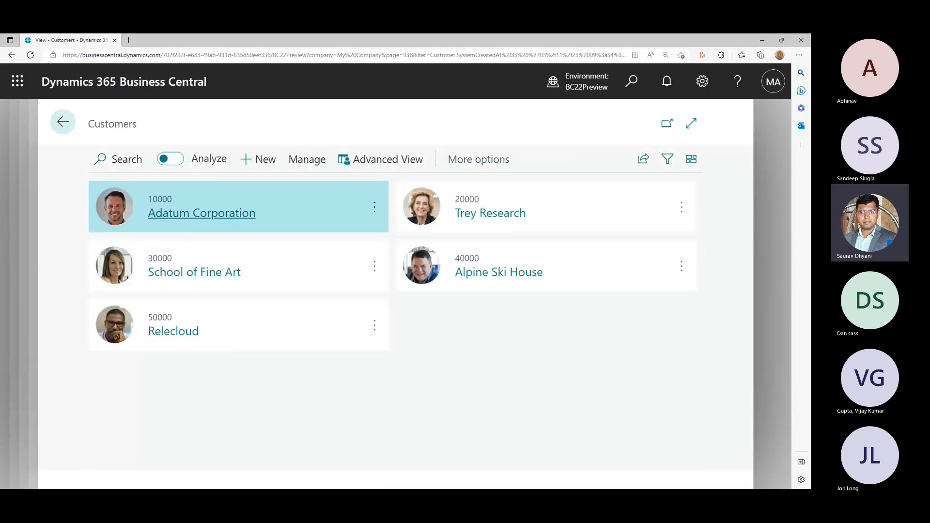
click(62, 121)
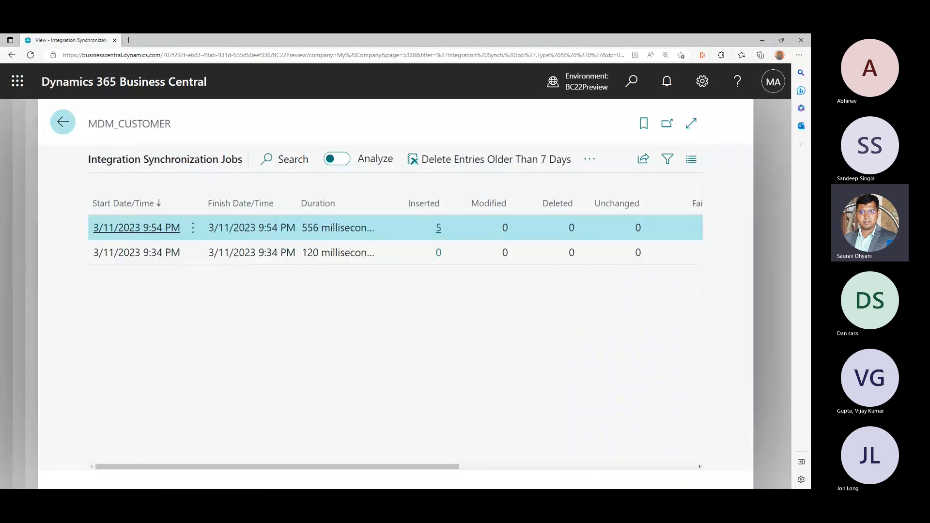
click(62, 122)
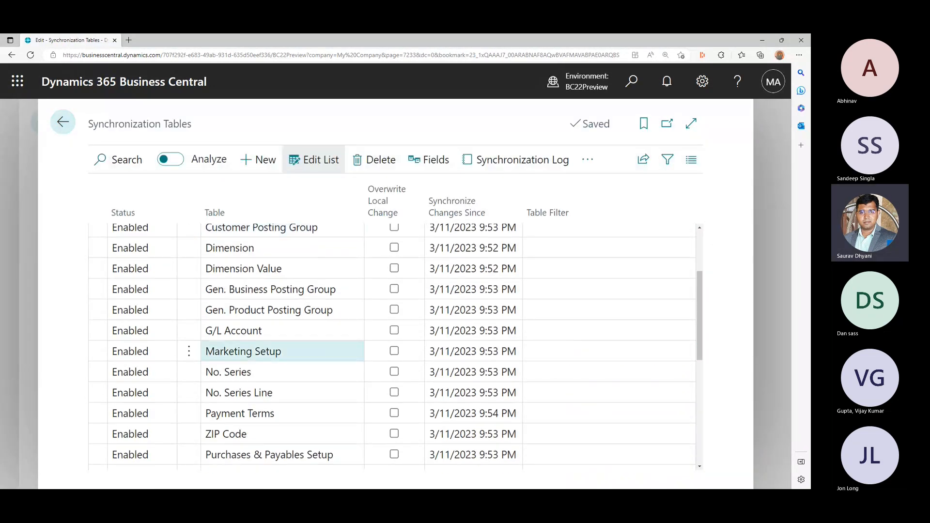
Step: Open the Resource table's synchronization log, view the resources inserted by the 9:41 PM job and return to Synchronization Tables
scroll(396, 347, down, 2)
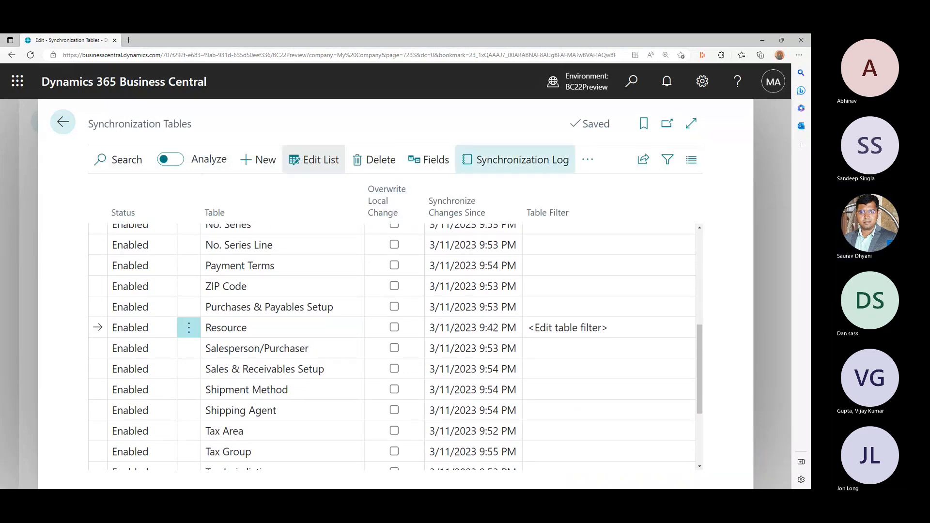
click(516, 159)
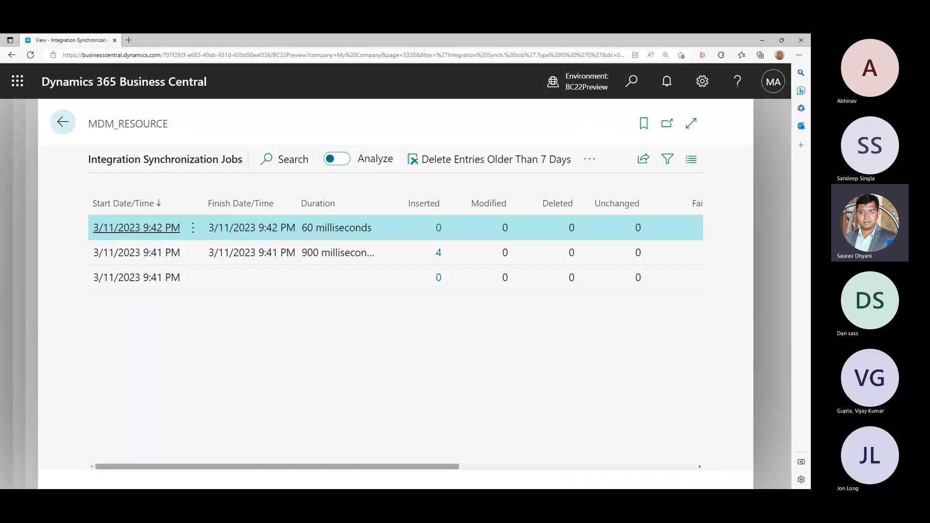
drag(277, 466, 296, 466)
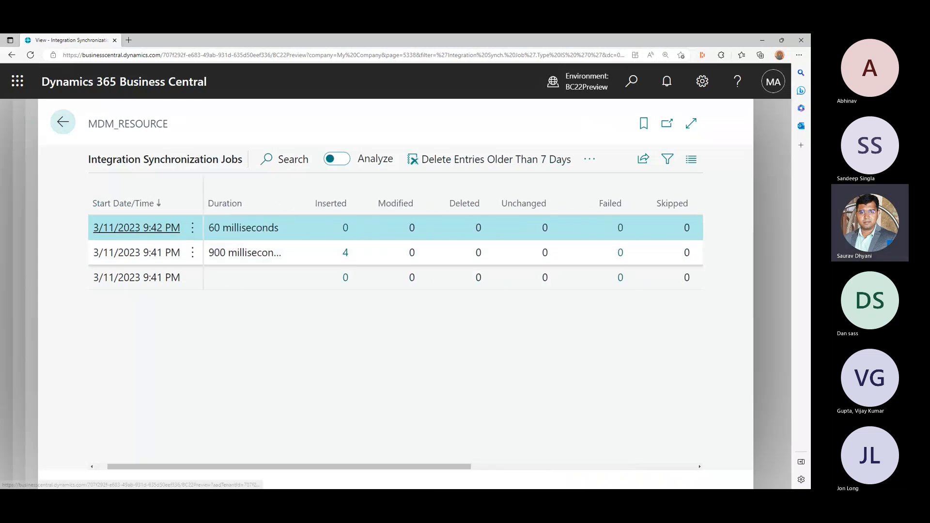
click(346, 253)
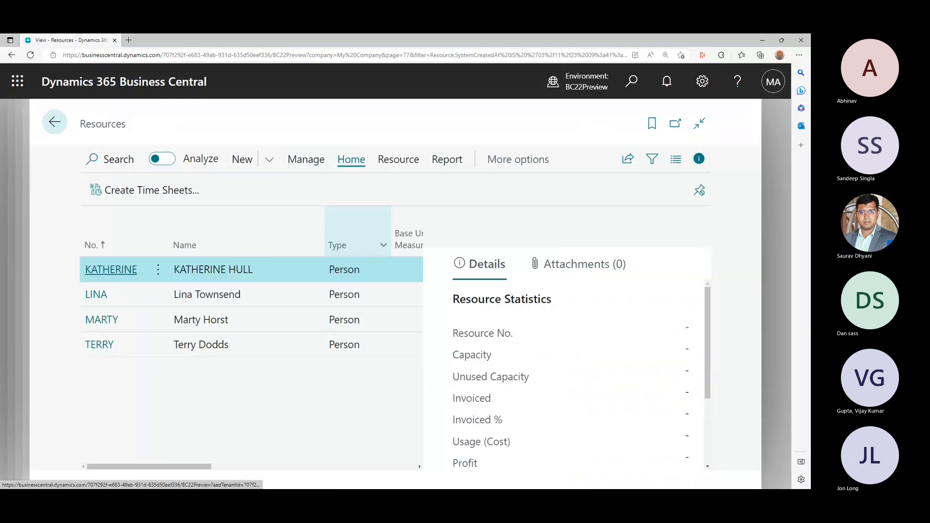
click(56, 123)
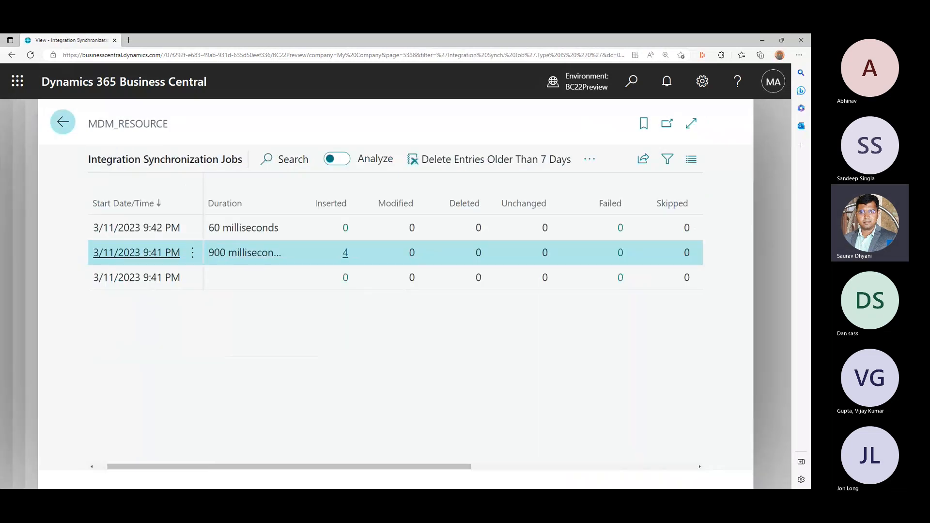
click(63, 122)
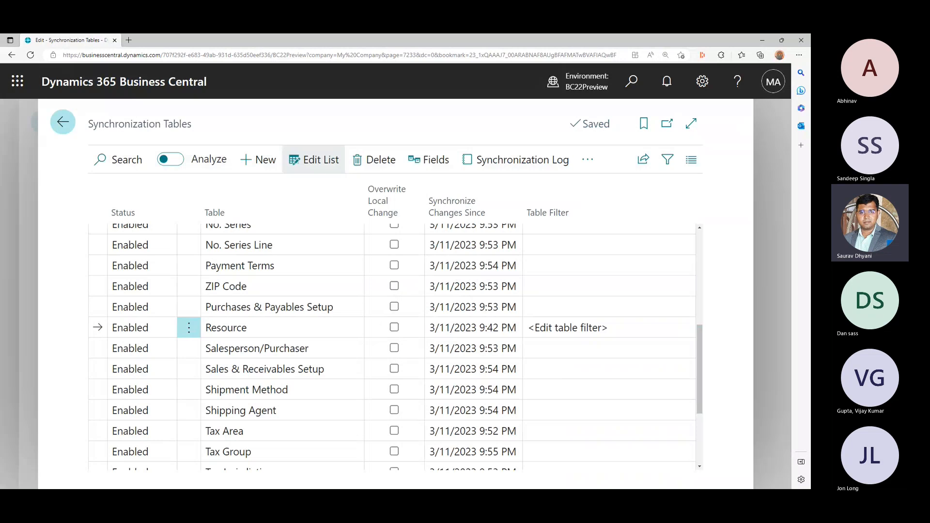
Step: Open the synchronization job queue entries from Master Data Management Setup, enlarge the page and widen the Status column to fit its full text
click(63, 122)
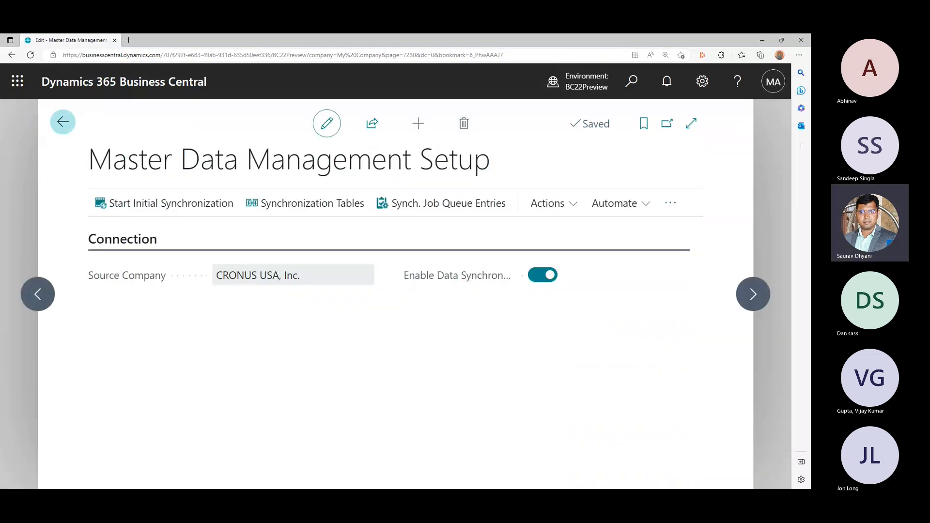
click(441, 203)
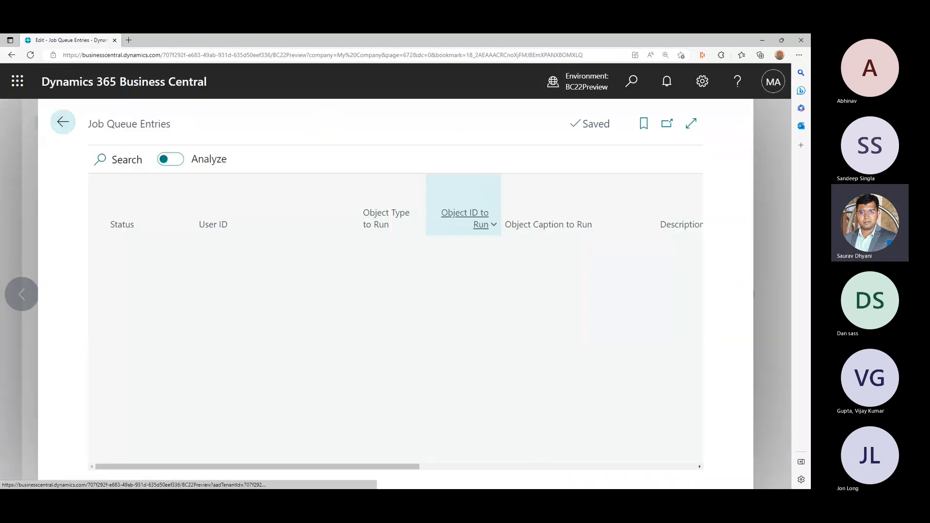
scroll(393, 346, down, 3)
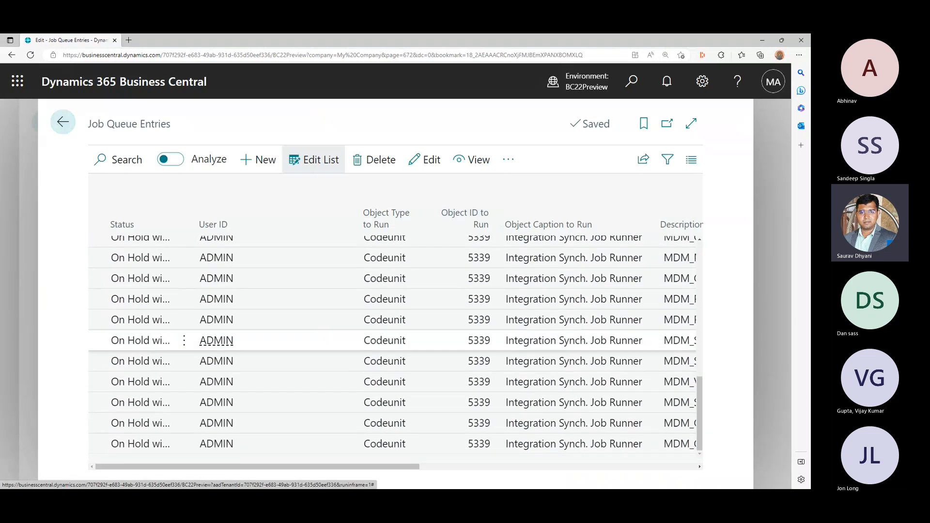
click(691, 123)
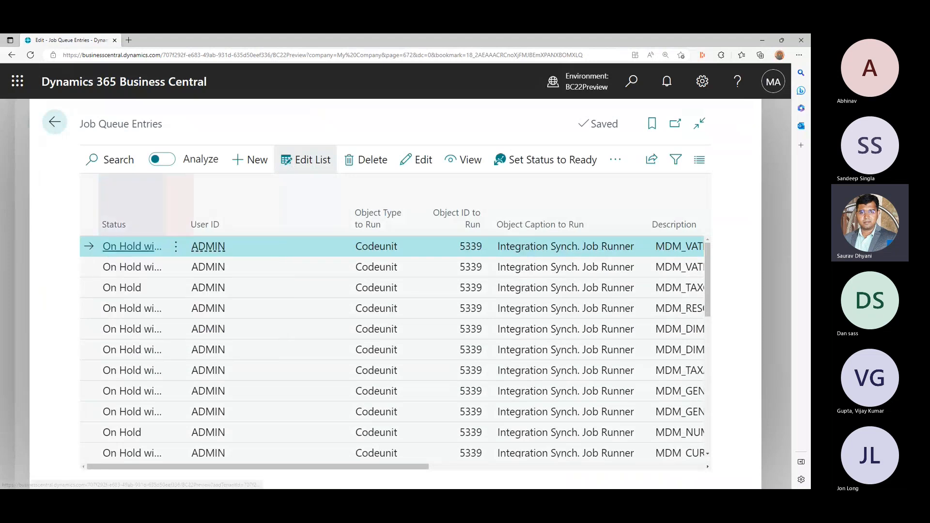
drag(187, 213, 200, 213)
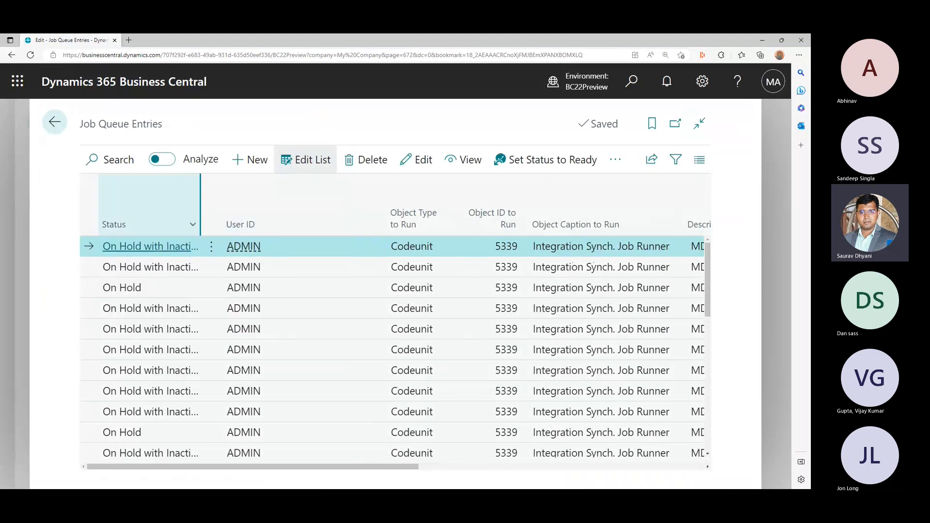
double_click(200, 213)
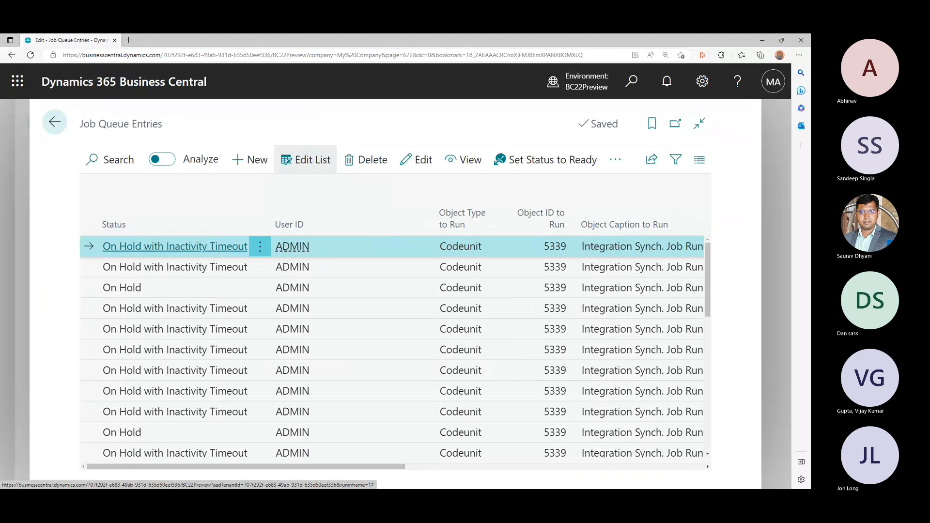
Step: Open the card of the first job queue entry and check its general and recurrence settings
click(260, 246)
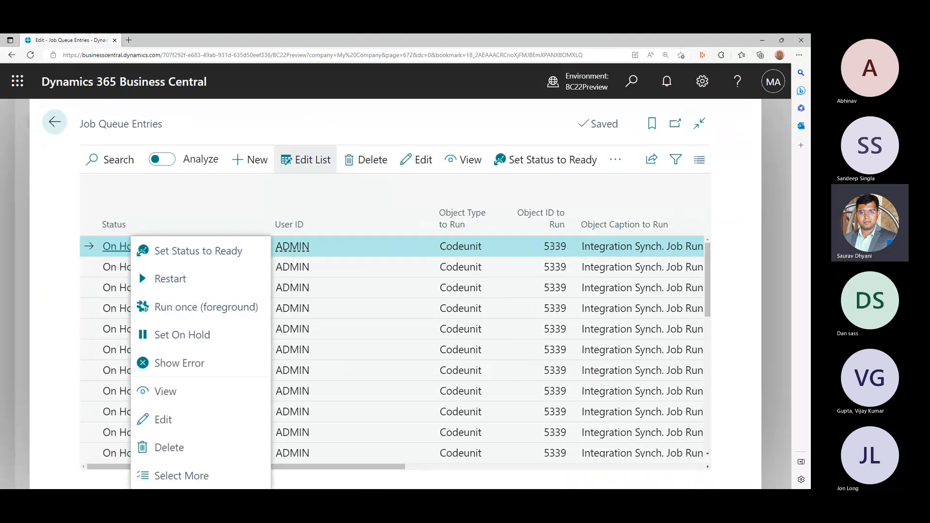
click(306, 159)
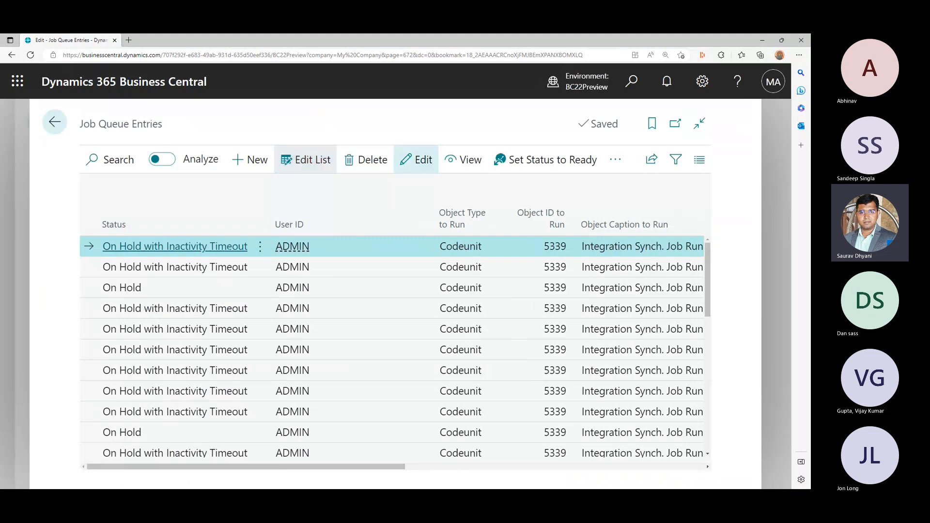
click(415, 160)
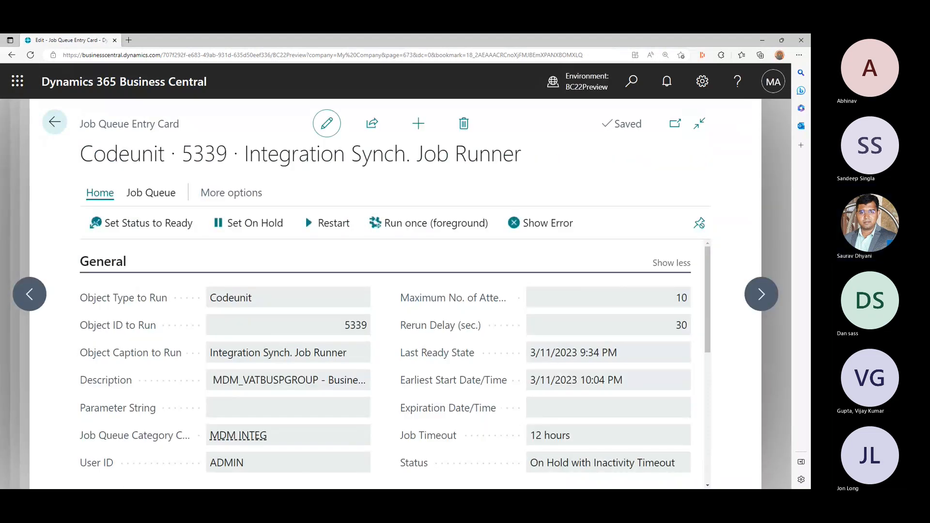
scroll(395, 358, down, 5)
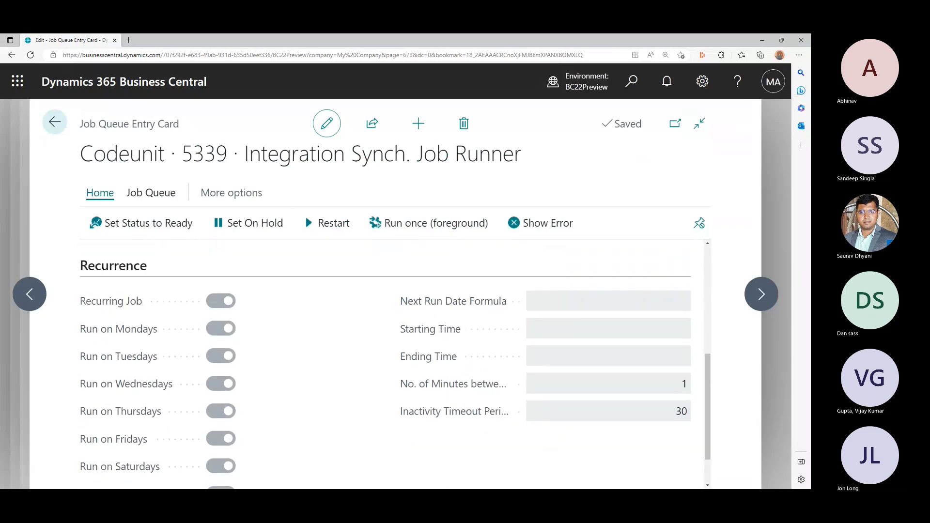
scroll(395, 361, up, 5)
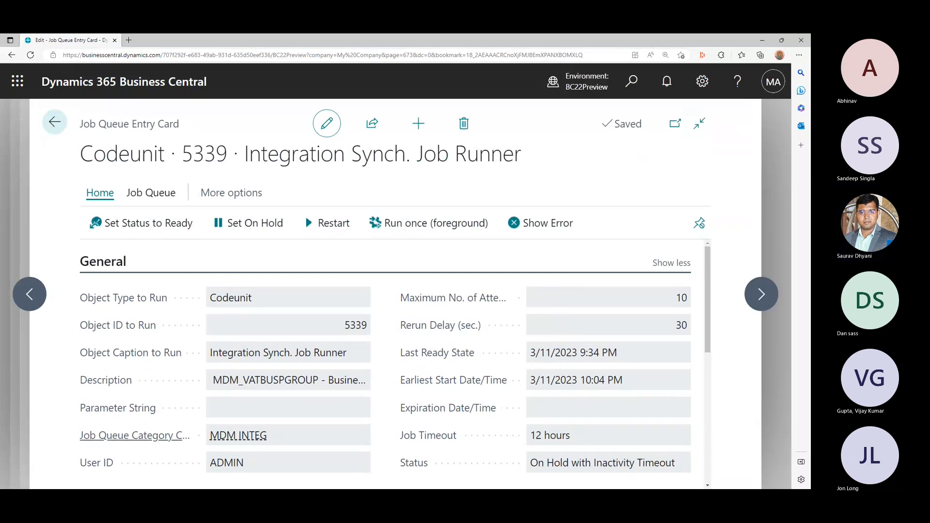
Step: Examine the entry's job queue category code, description and status on the card, selecting MDM_VATBUSPGROUP in the description
mouse_move(135, 436)
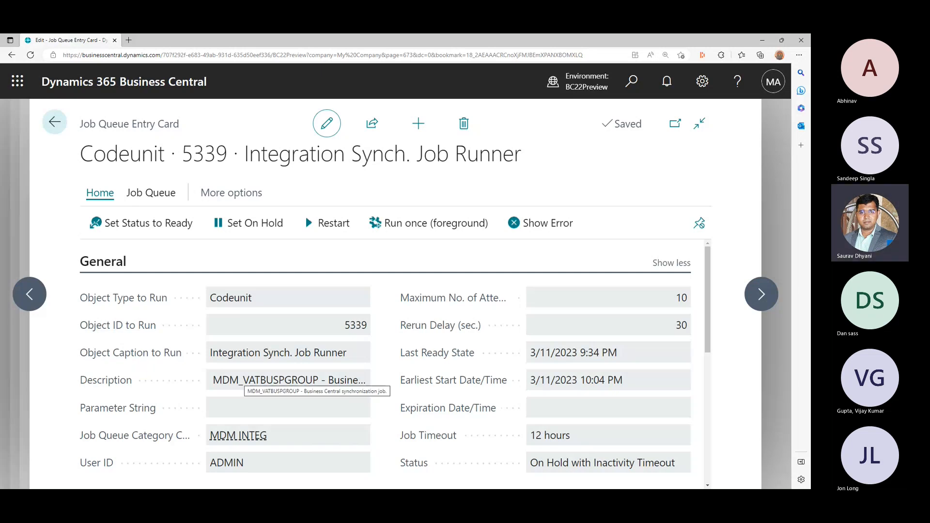
double_click(256, 380)
scroll(255, 380, down, 2)
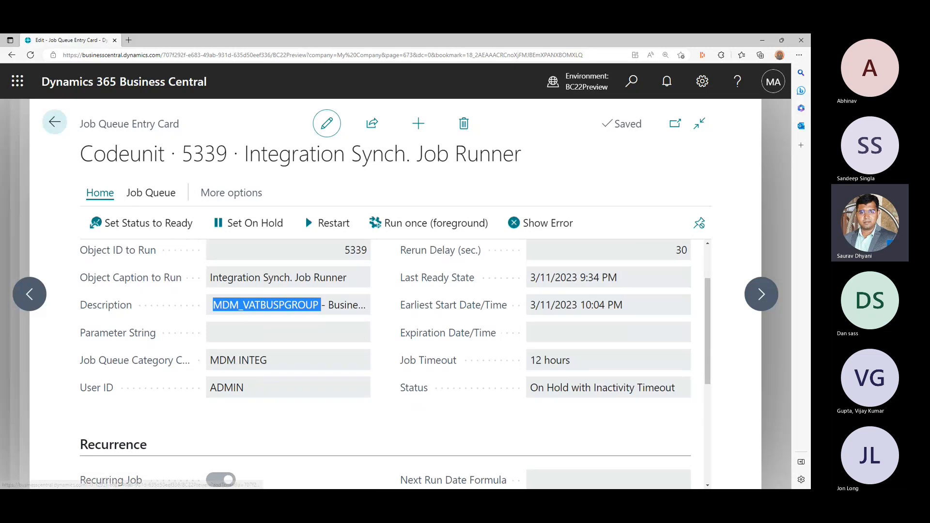
scroll(396, 365, up, 1)
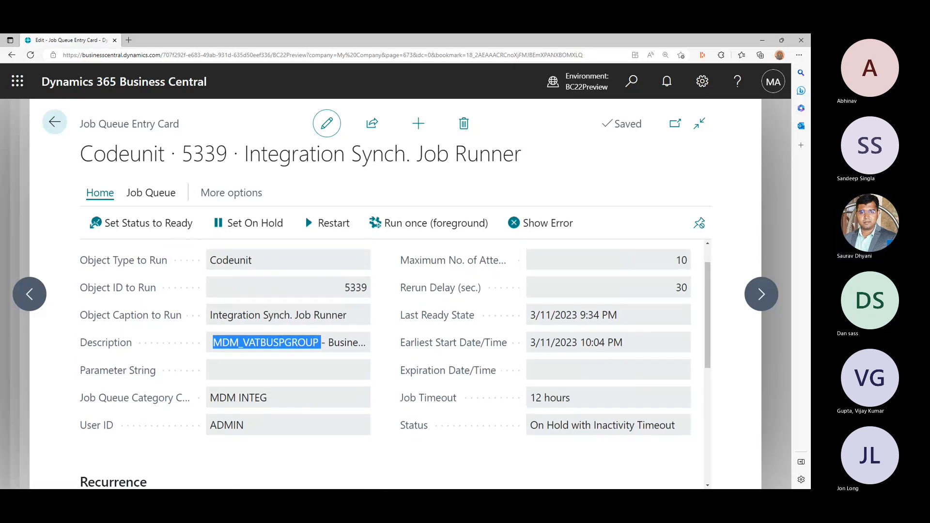
Step: Collapse the card's General section and examine the Recurrence settings in view mode, reading the explanation of No. of Minutes between Runs
scroll(395, 365, up, 1)
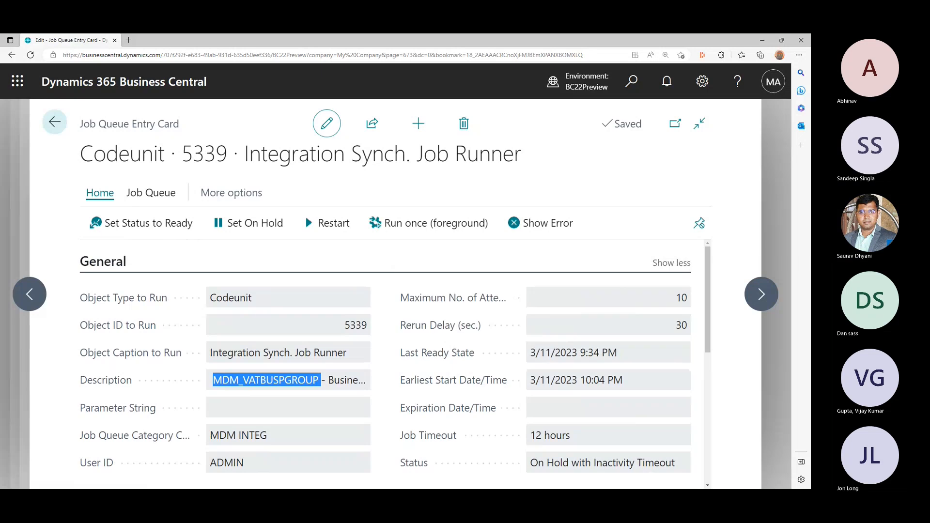
click(103, 262)
scroll(111, 312, down, 1)
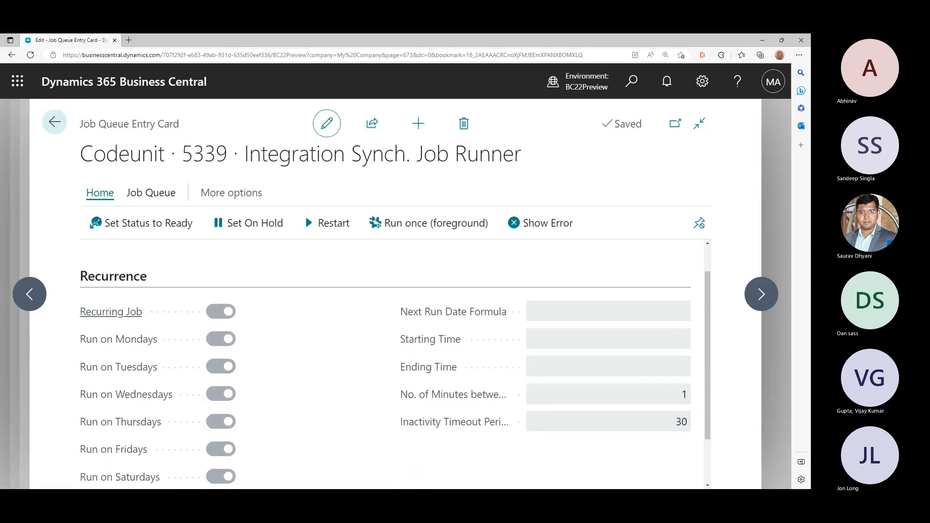
scroll(395, 361, down, 1)
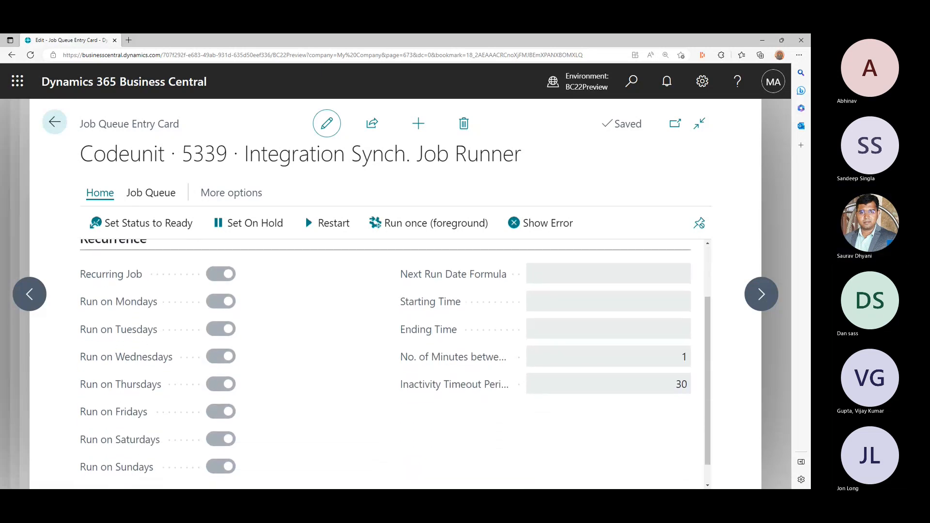
mouse_move(455, 384)
click(327, 123)
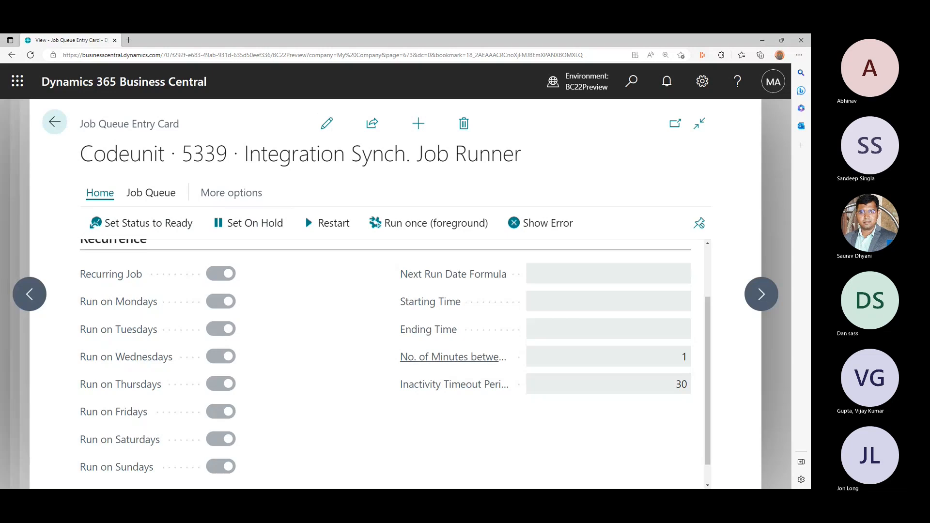
mouse_move(453, 357)
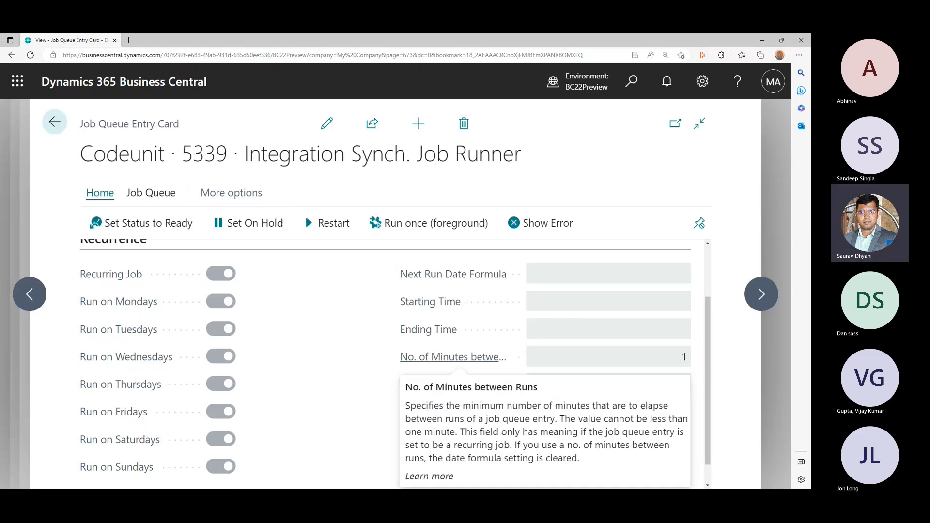
mouse_move(454, 385)
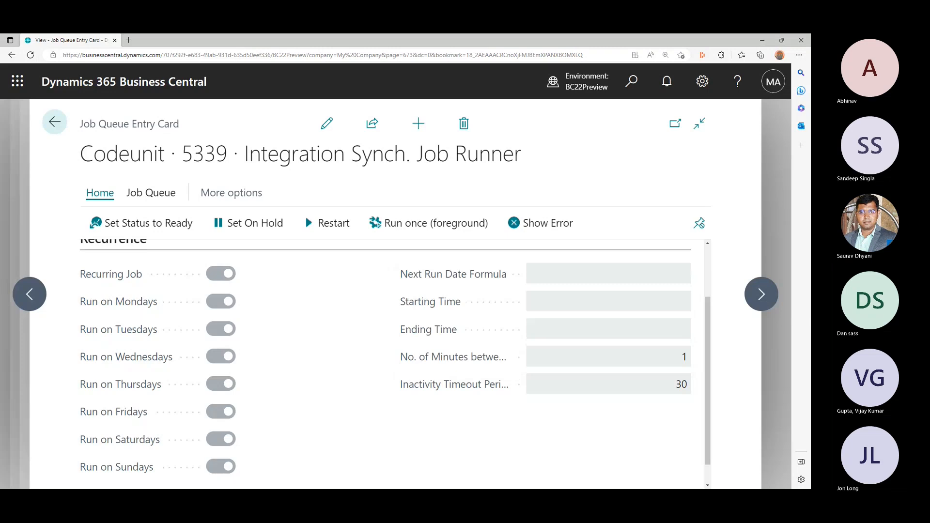
scroll(395, 363, up, 2)
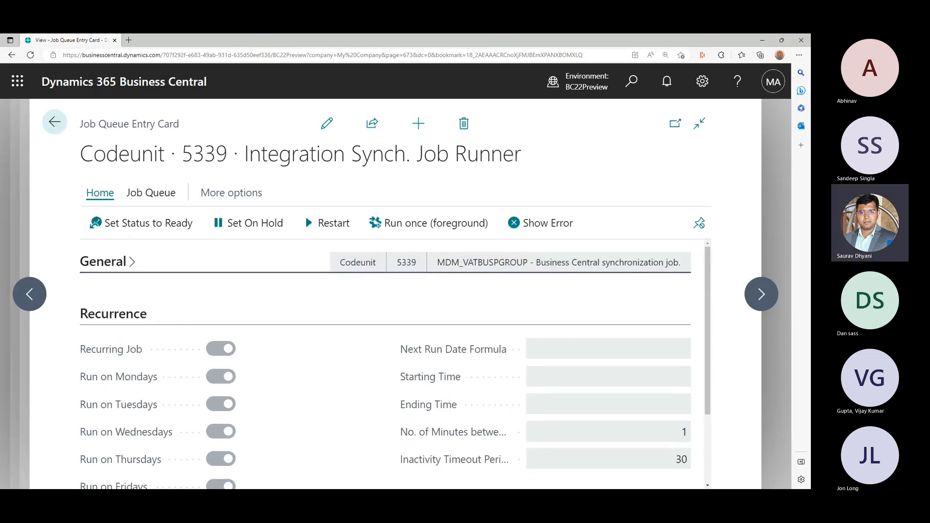
mouse_move(454, 432)
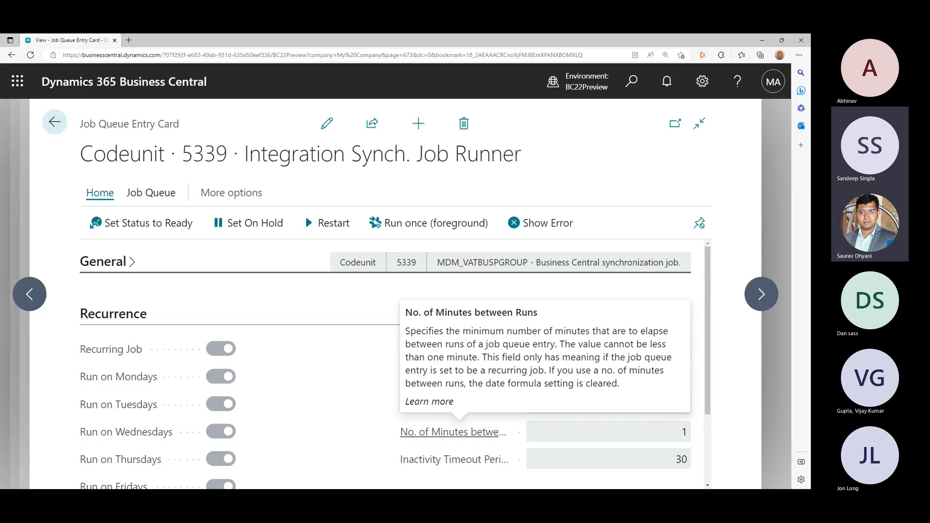
mouse_move(454, 459)
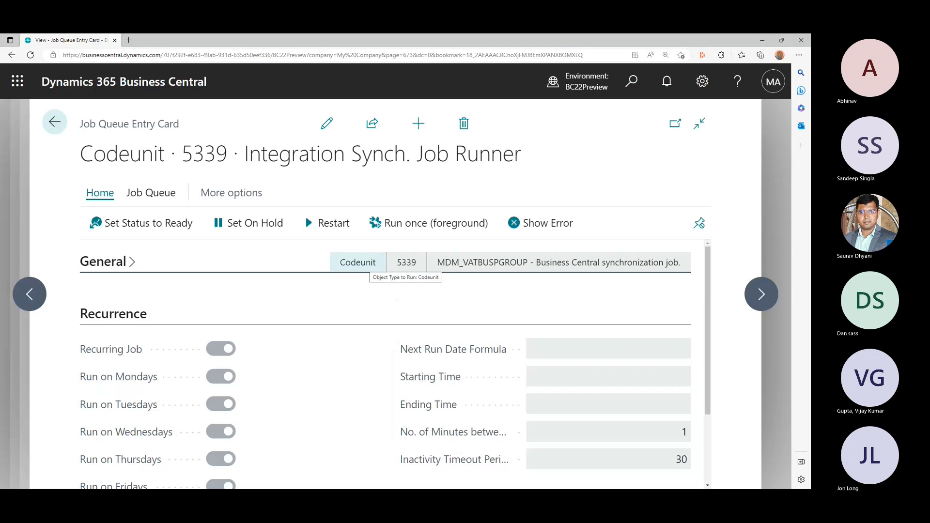
Step: Expand the General section again, return to the My Company home page and open the Customers list
click(103, 262)
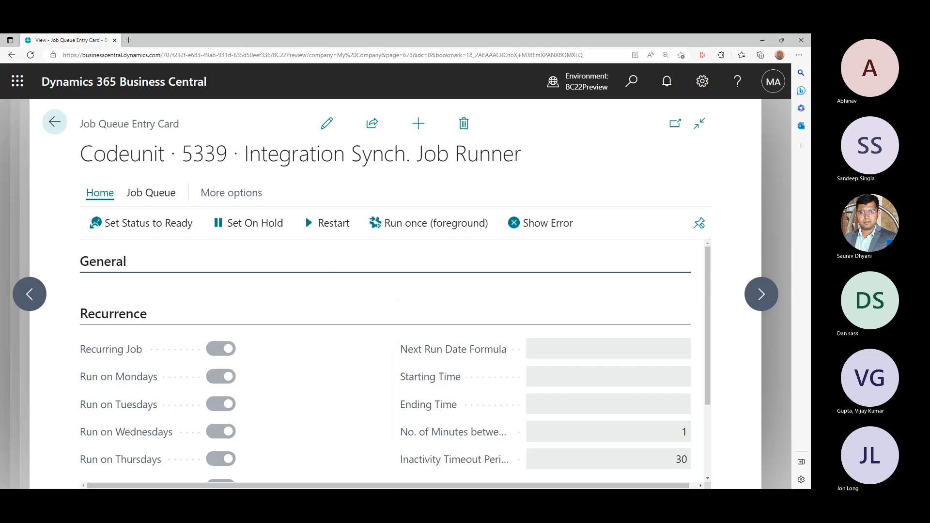
scroll(116, 276, down, 2)
click(54, 122)
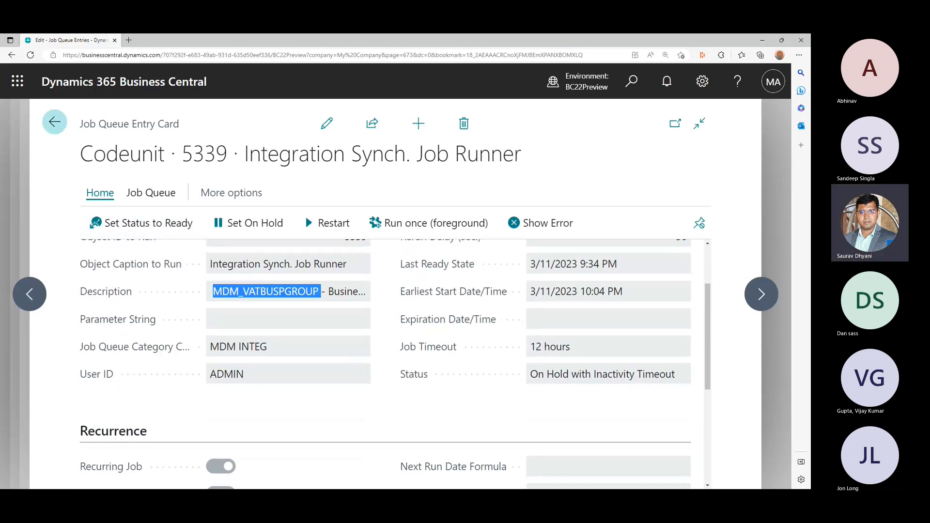
click(56, 122)
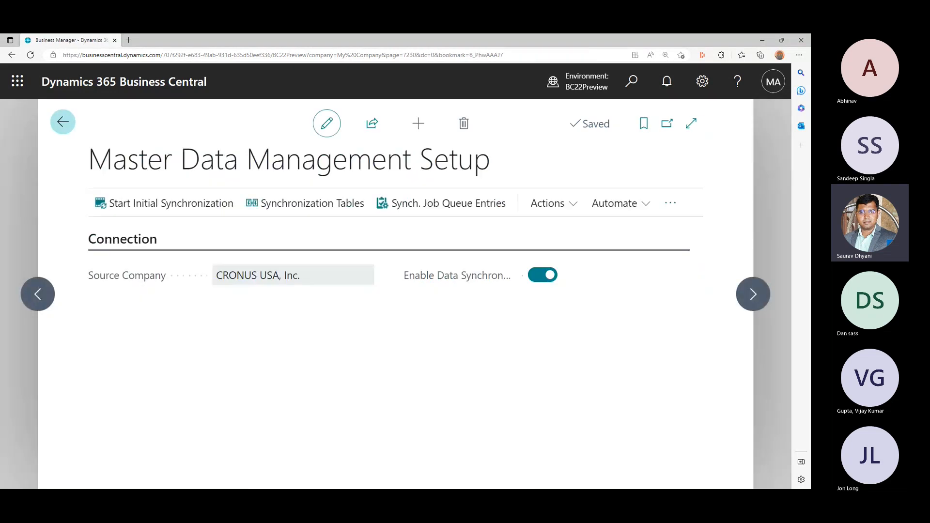
click(63, 121)
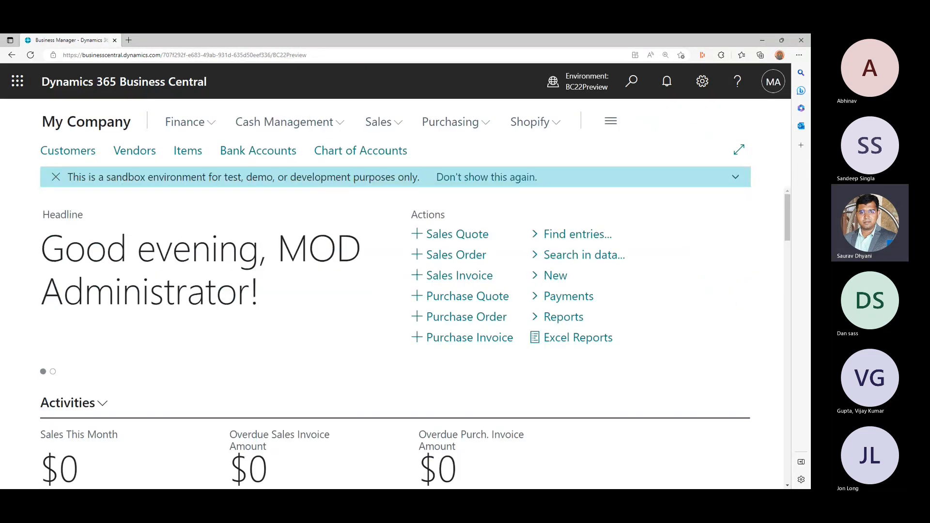
click(68, 150)
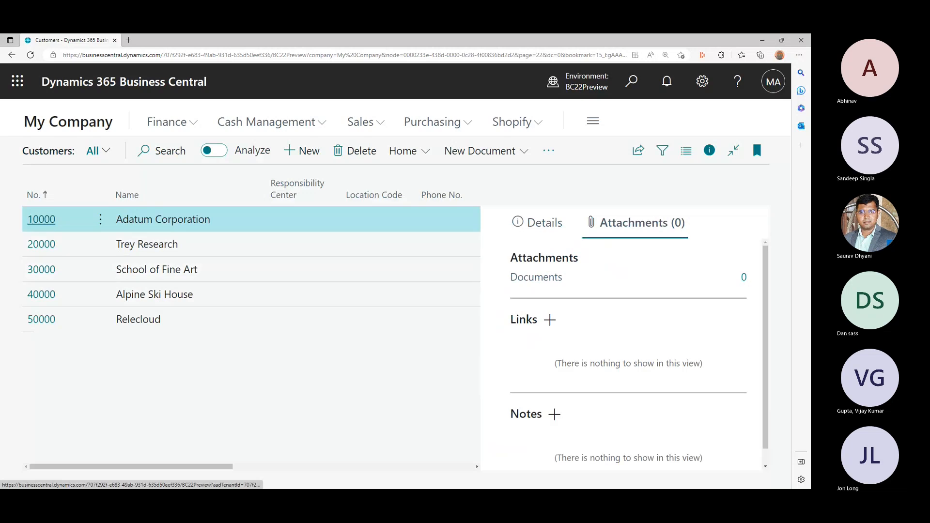
click(734, 151)
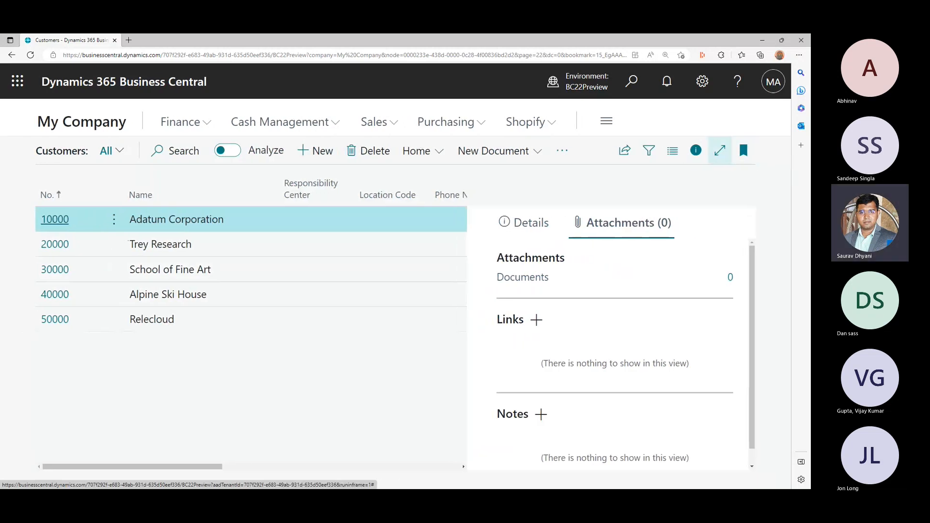
click(721, 150)
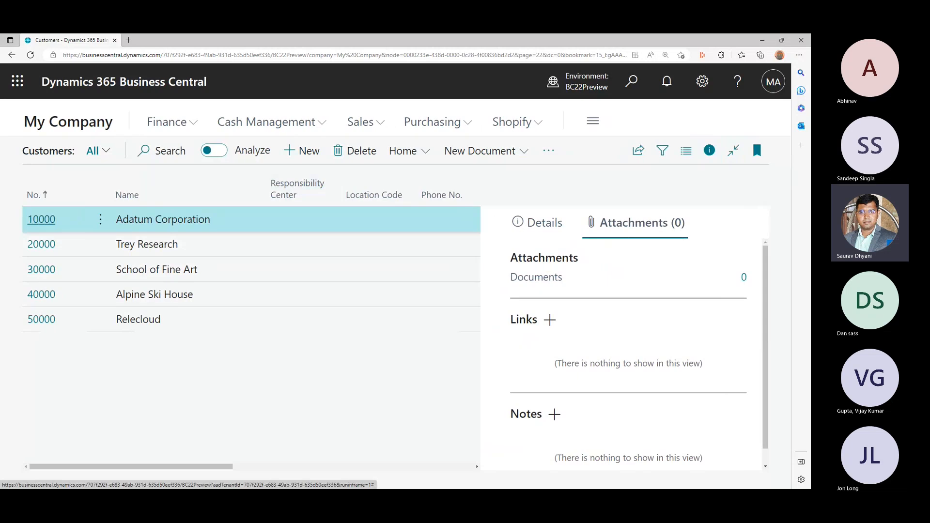
Step: On Adatum Corporation's customer card, replace Address with a city name, enter a state name in Address 2 and return to the list
click(41, 219)
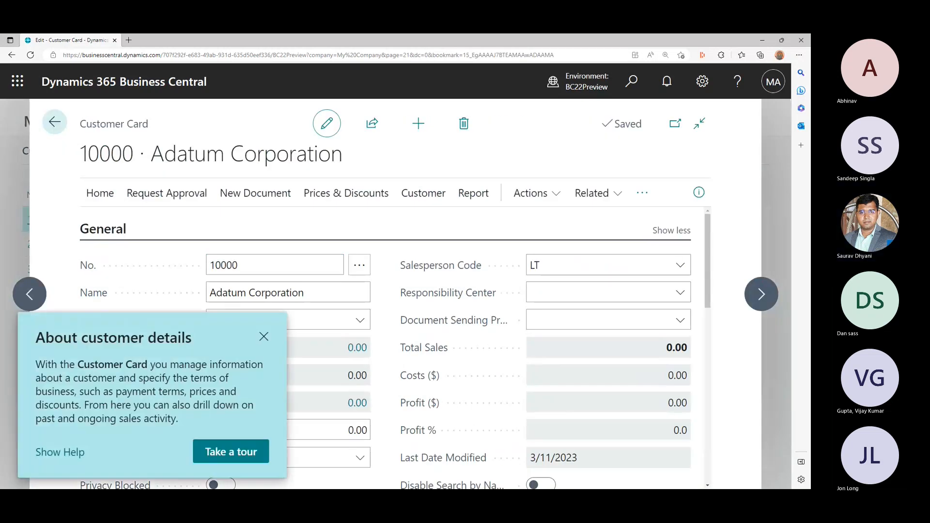
key(Escape)
scroll(288, 335, down, 3)
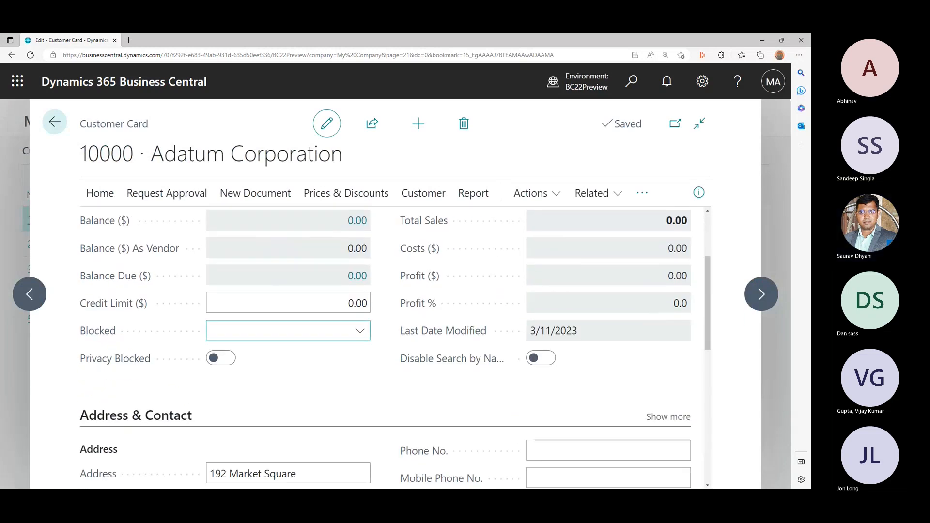
scroll(288, 339, down, 3)
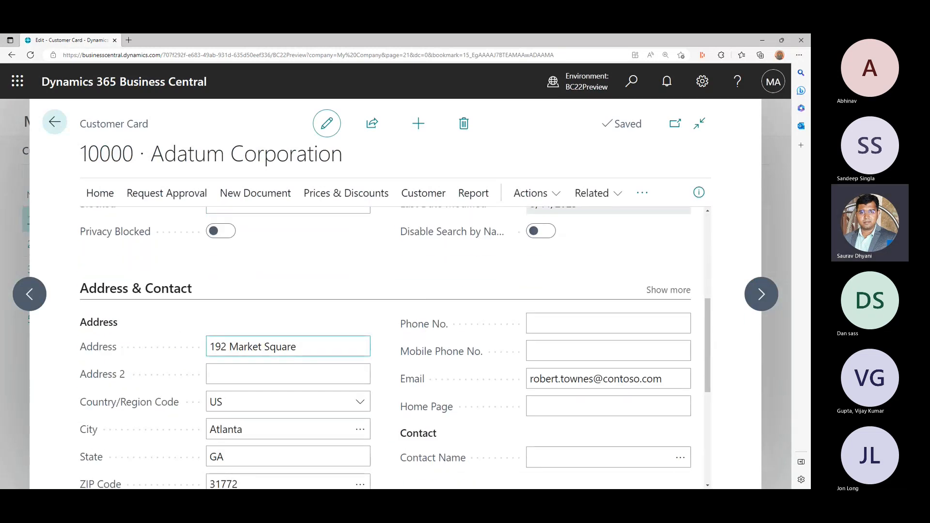
click(288, 346)
text(D)
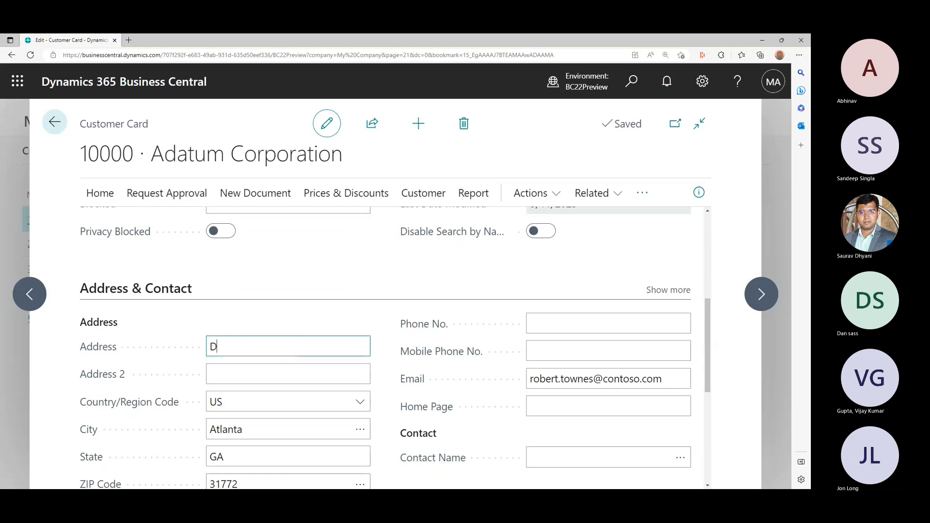
text(ehradun)
key(Tab)
text(U)
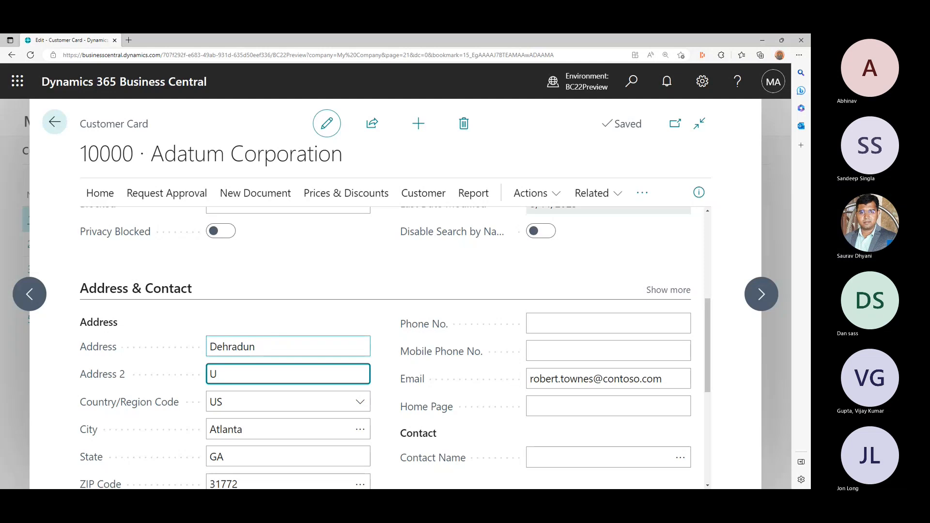
text(ttrakhand)
key(Tab)
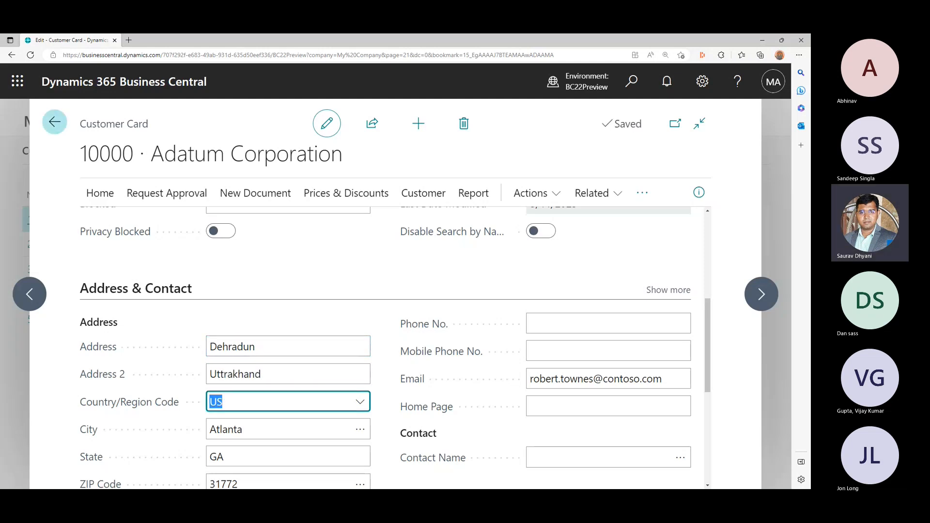
click(55, 122)
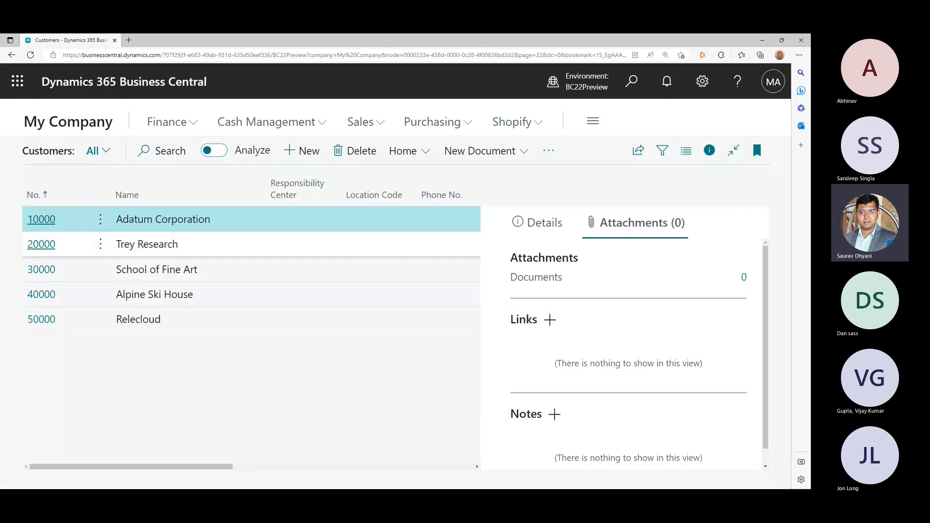
Step: On Trey Research's customer card, replace Address with a person's full name, enter a state name in Address 2 and return to the list
click(41, 244)
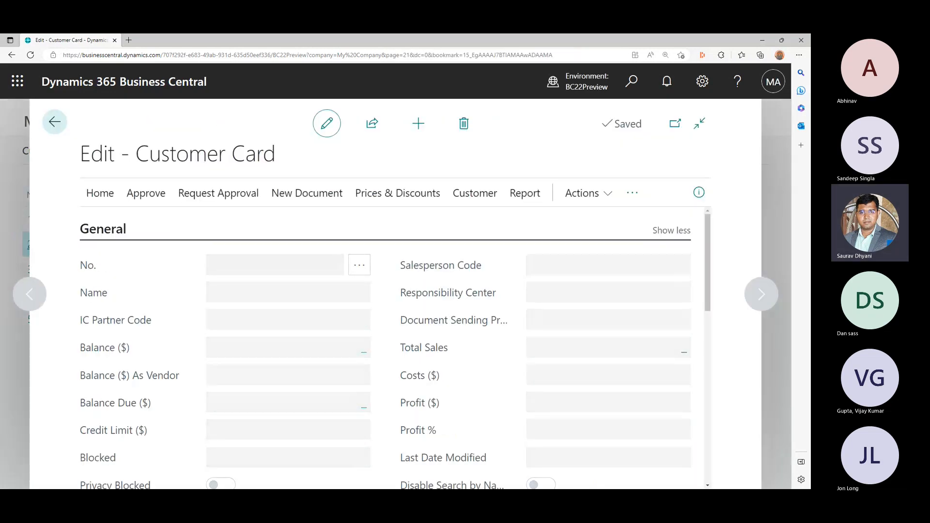
scroll(395, 339, down, 6)
click(288, 304)
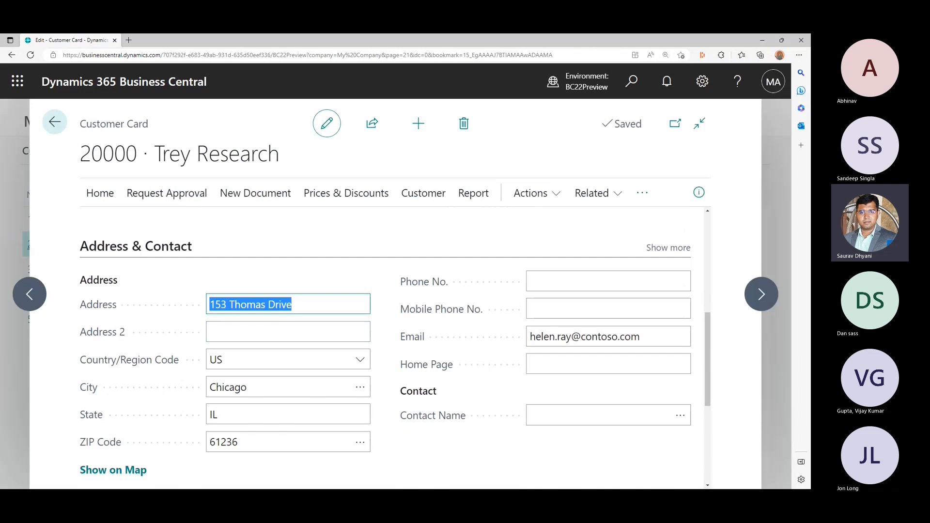
text(Saurav Dhyani)
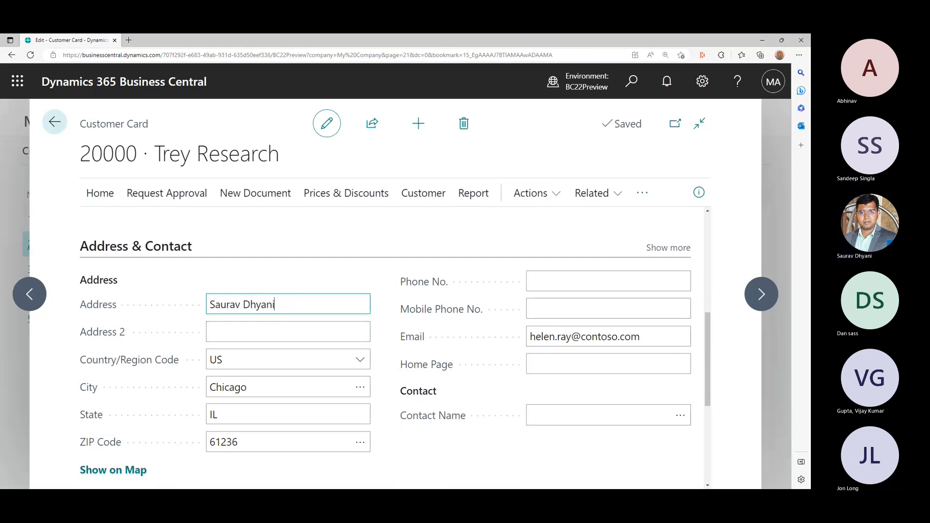
key(Tab)
text(Uttrak)
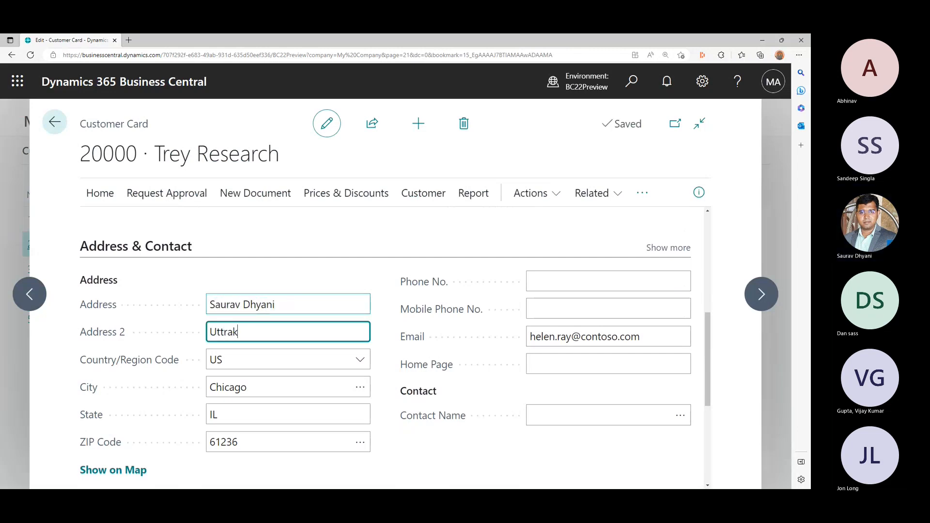
text(hand)
key(Tab)
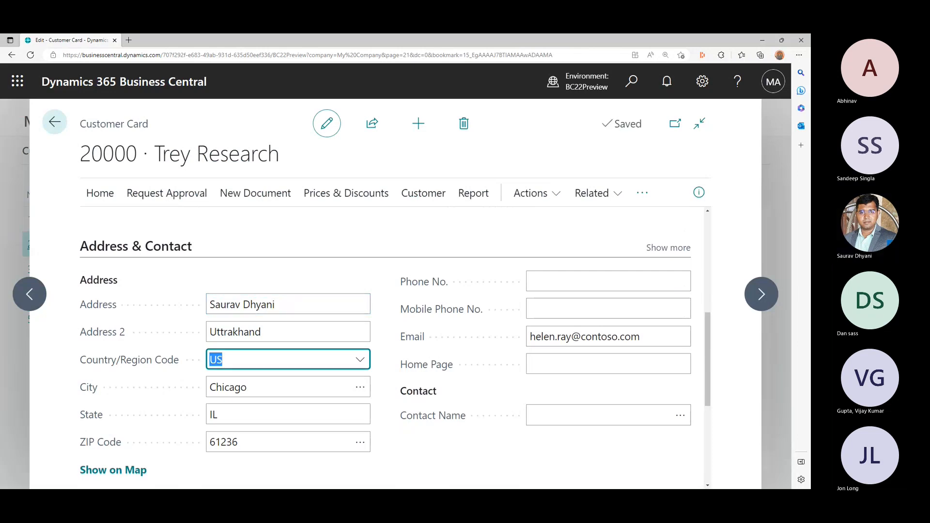
click(54, 122)
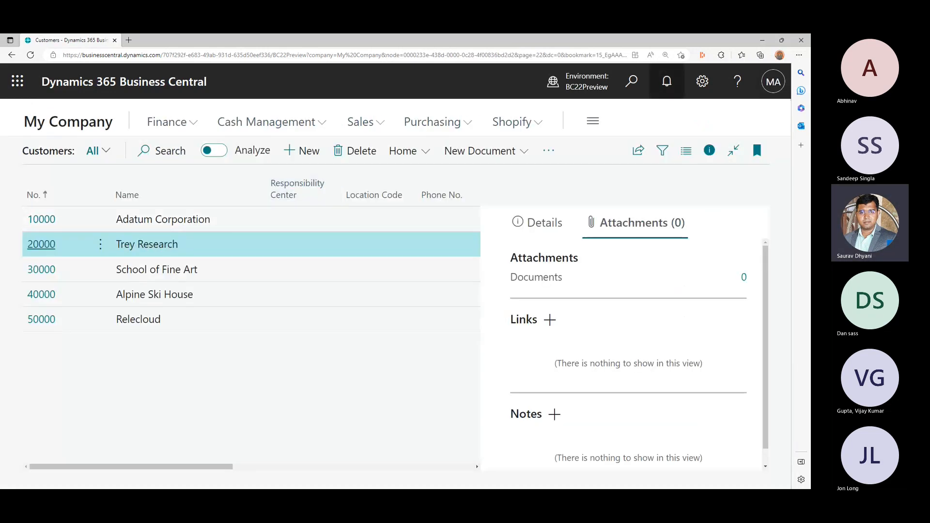
Step: Switch the company from My Company to CRONUS USA, Inc. in My Settings
click(703, 81)
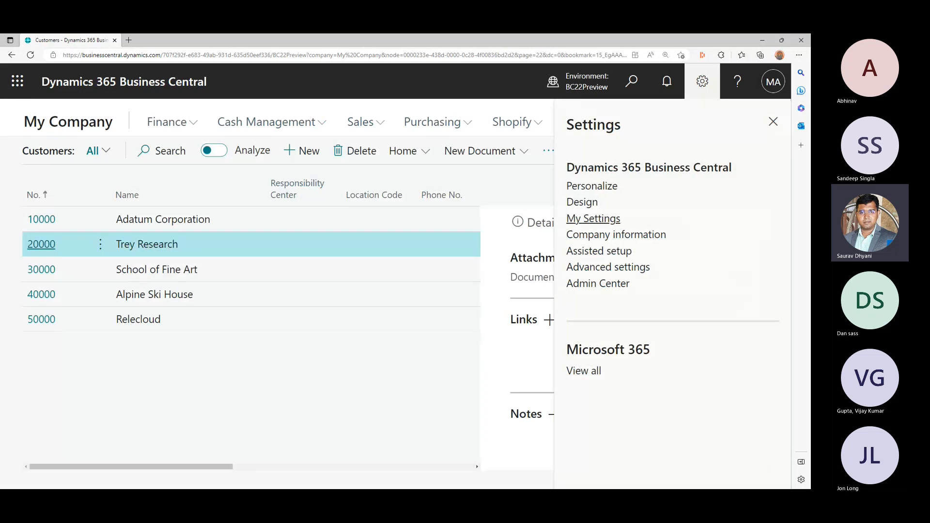
click(594, 218)
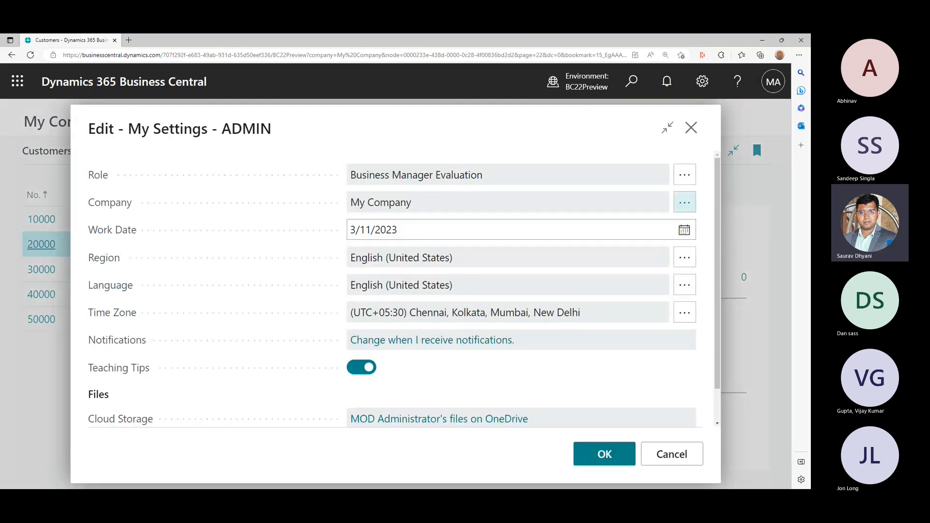
click(684, 202)
click(169, 257)
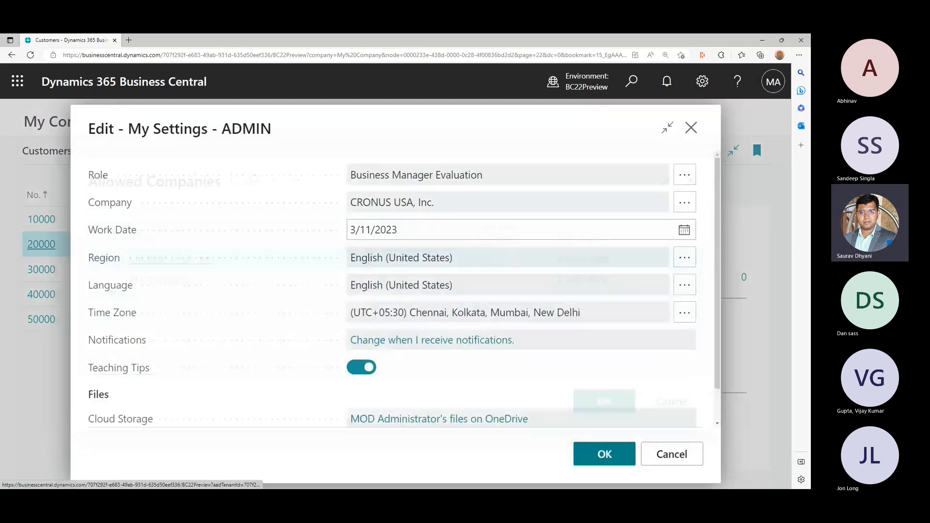
click(605, 454)
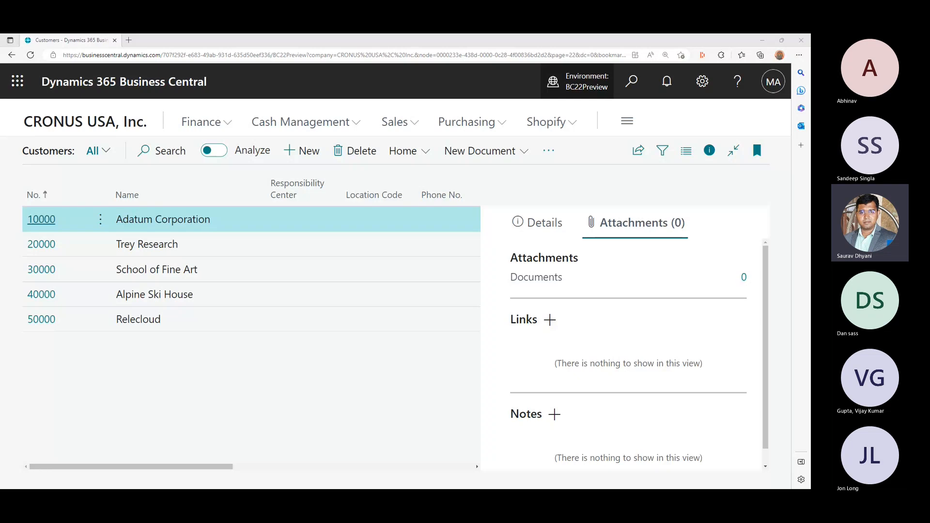
Step: Open the list of available companies and look through the companies in each environment
click(578, 81)
scroll(620, 360, down, 3)
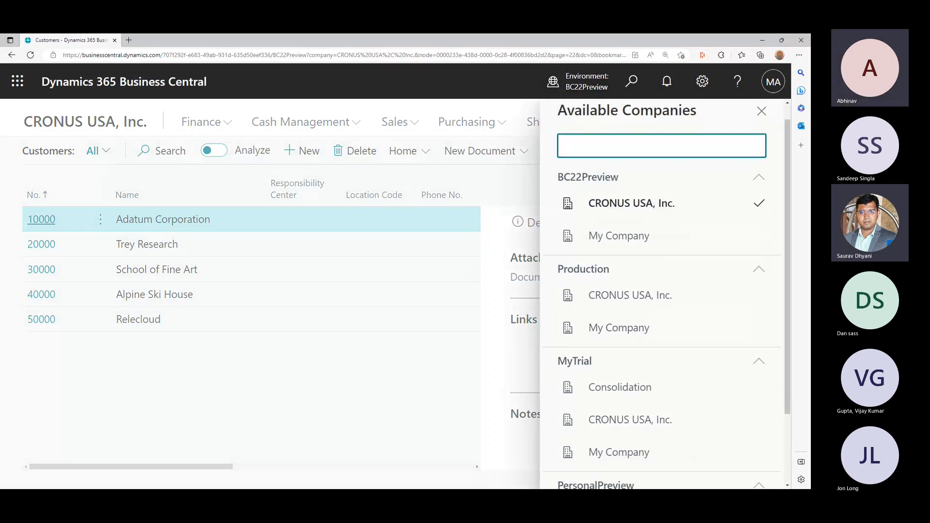
scroll(620, 360, up, 3)
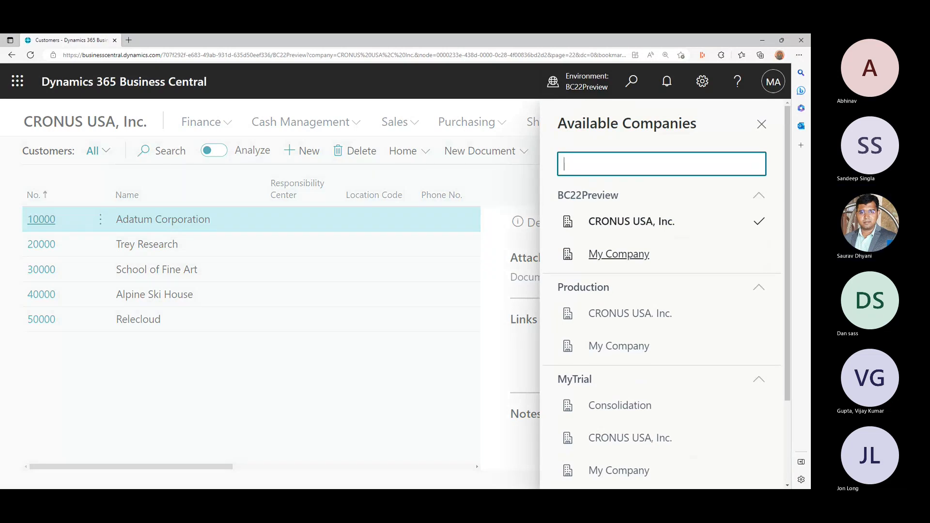
Step: Open My Company from the BC22Preview environment in a new browser tab
click(619, 254)
click(754, 288)
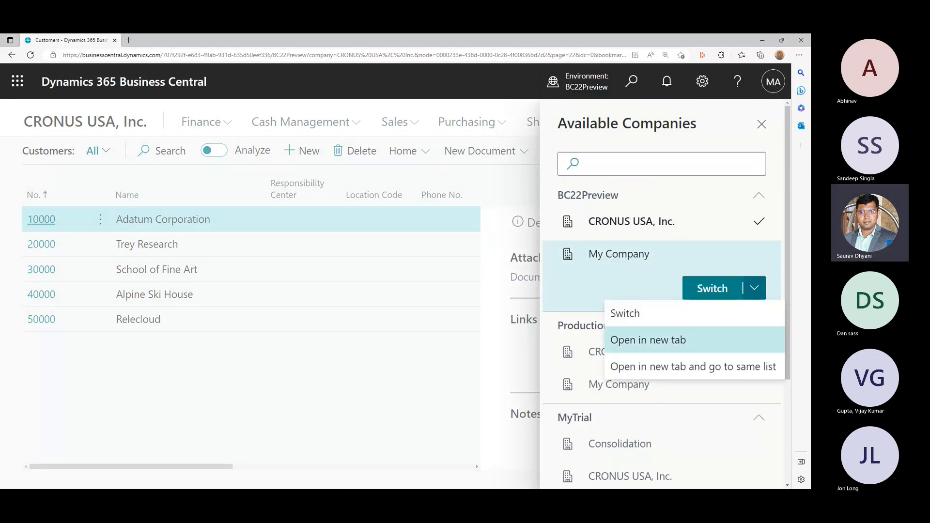
click(648, 340)
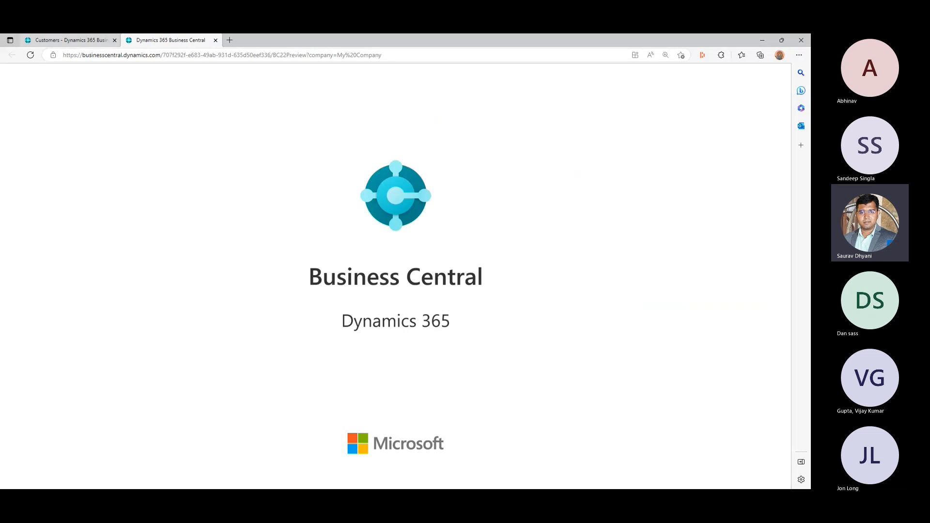
Step: In CRONUS USA, Inc., set Blocked to Ship on Adatum Corporation's customer card and return to the customer list
click(71, 40)
click(272, 194)
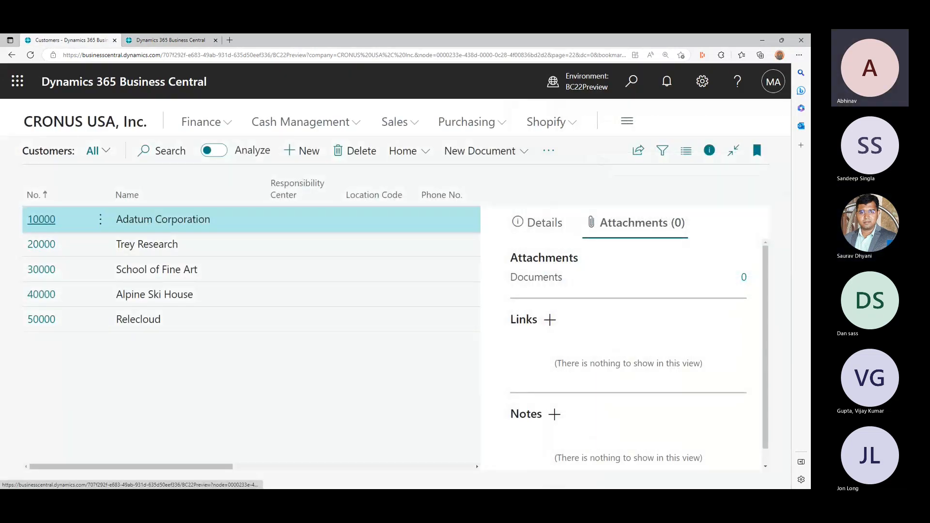
click(41, 220)
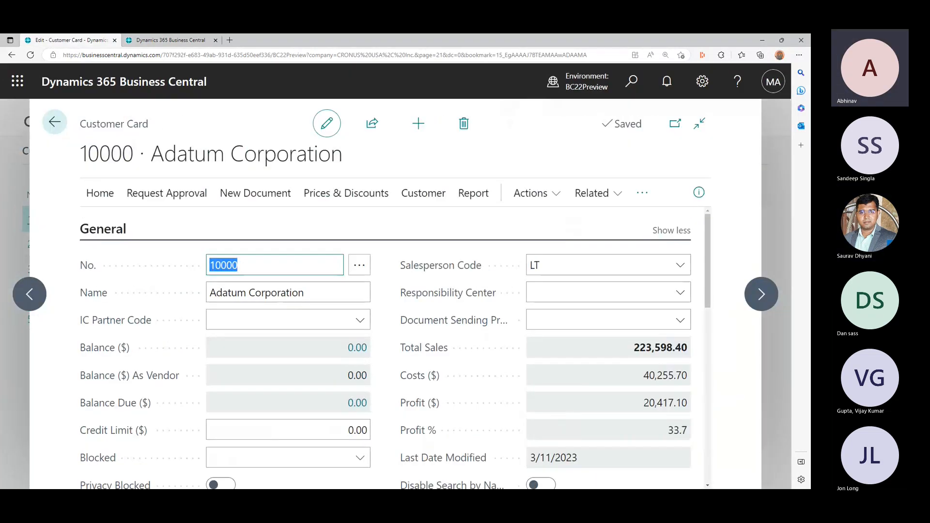
scroll(311, 322, down, 3)
click(360, 331)
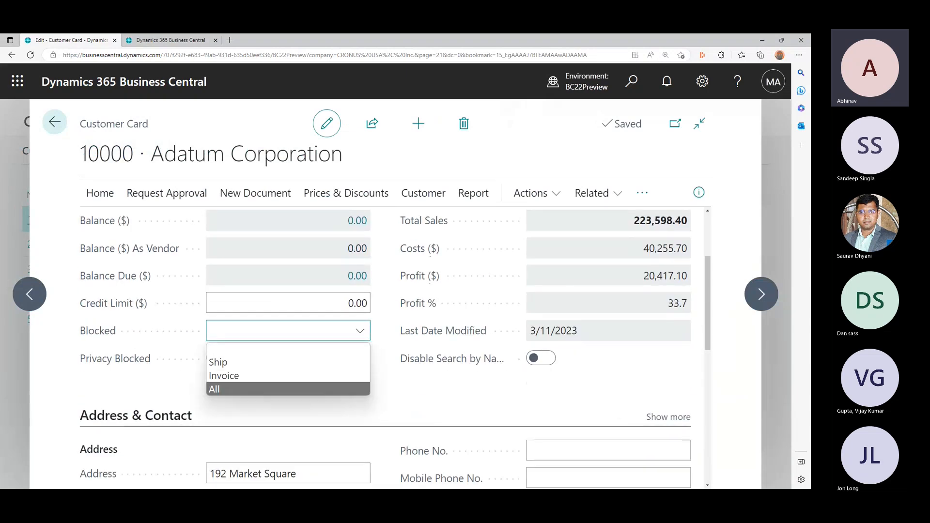
click(218, 362)
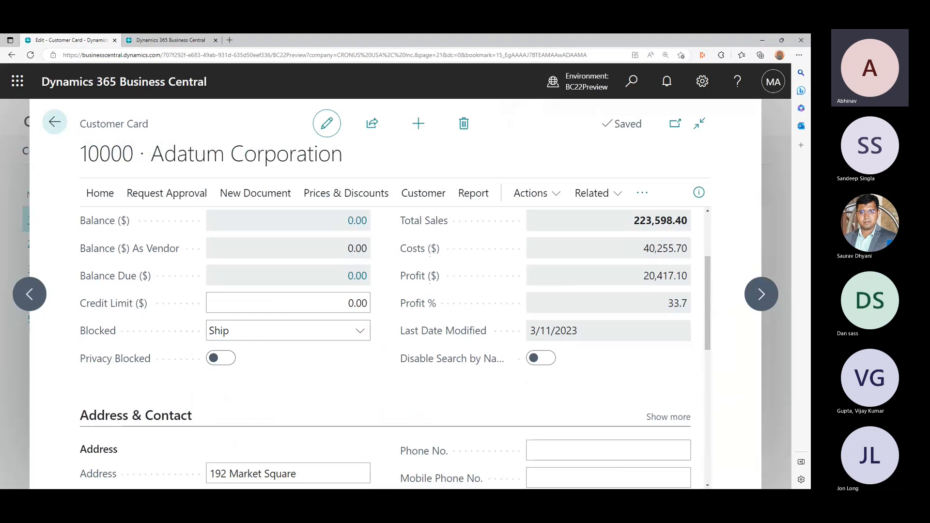
click(55, 122)
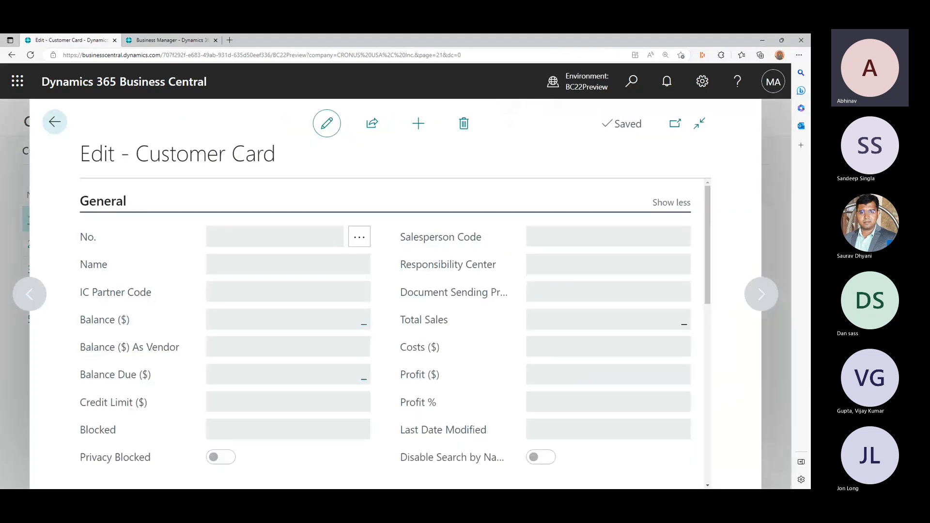
scroll(395, 348, down, 2)
click(54, 122)
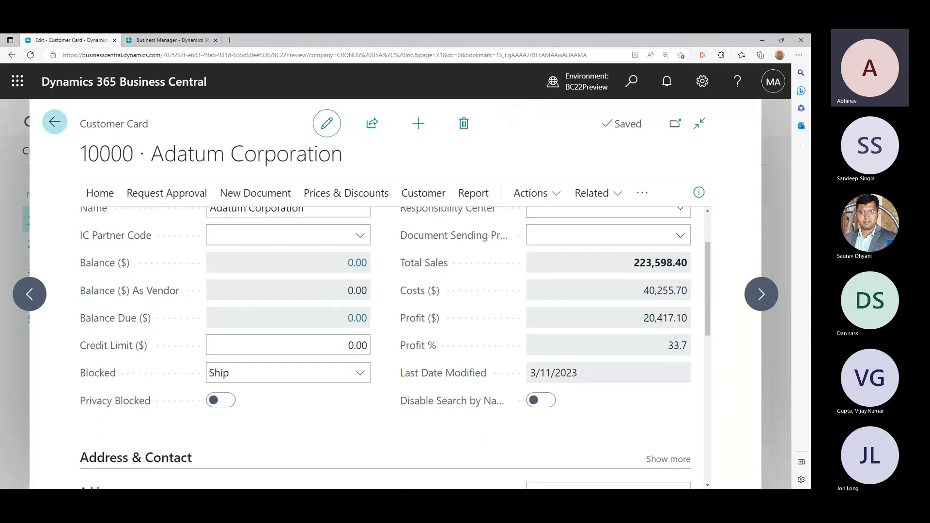
Step: In My Company, check the Blocked and address fields on Adatum Corporation's customer card and return to the list
click(169, 41)
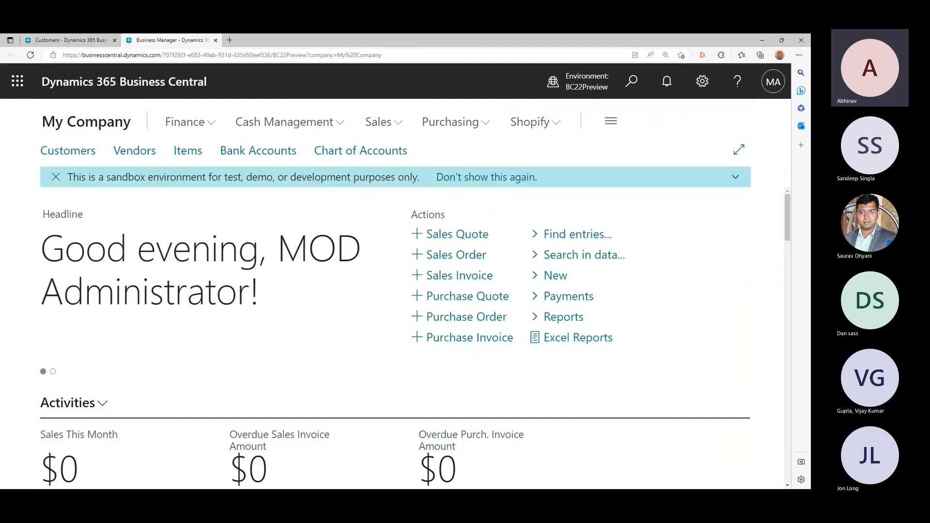
click(68, 151)
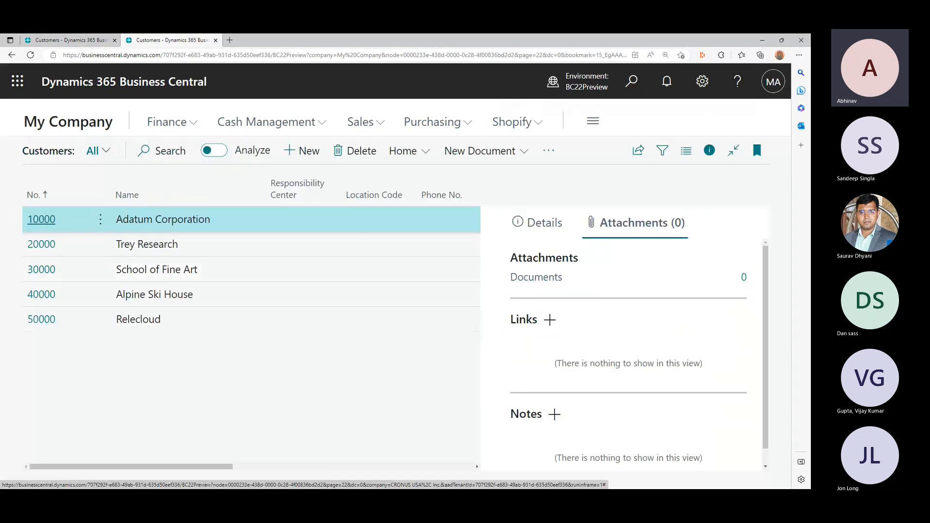
click(42, 220)
scroll(388, 339, down, 3)
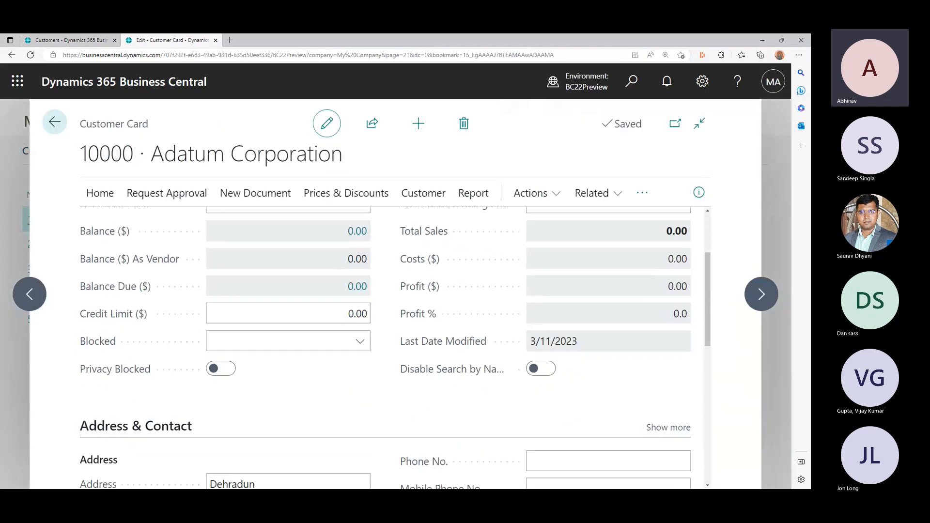
scroll(387, 339, down, 3)
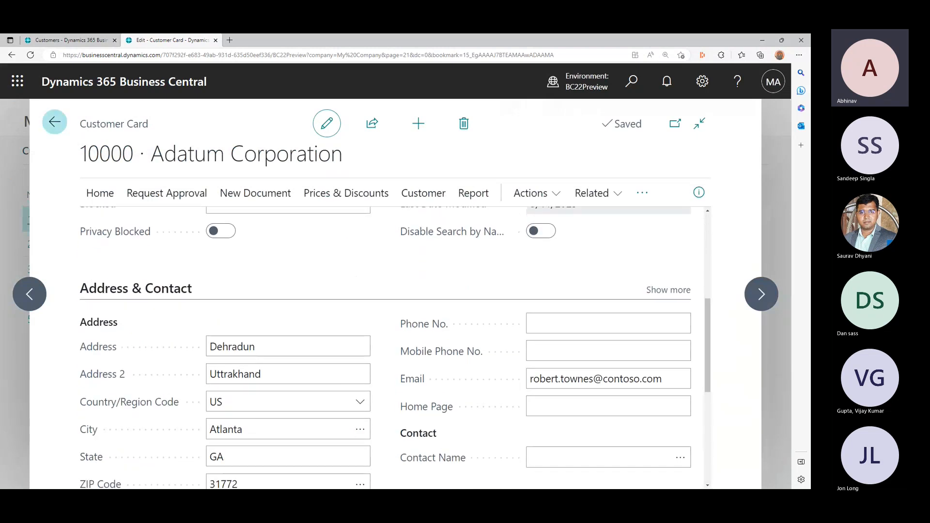
click(54, 122)
Step: Open Job Queue Entries in My Company and look through the statuses and descriptions of the entries
key(alt+q)
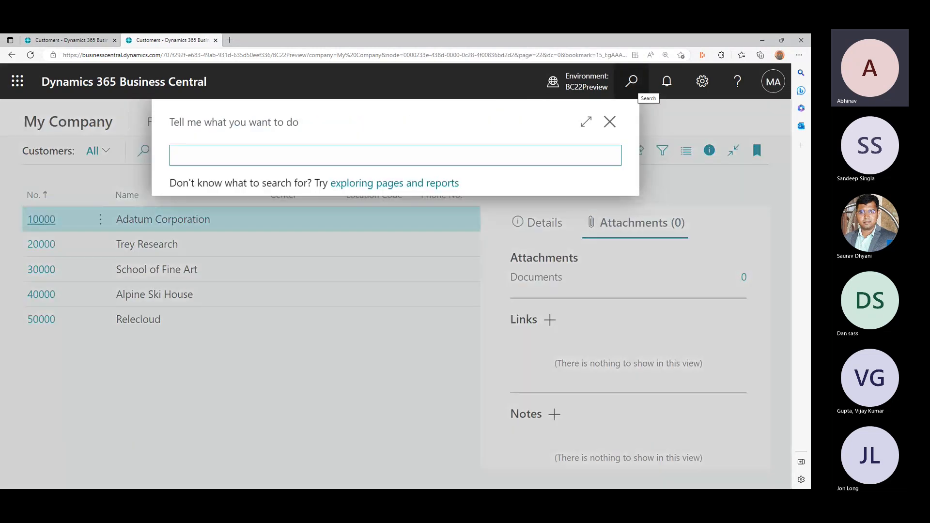
text(job qu)
text(eue)
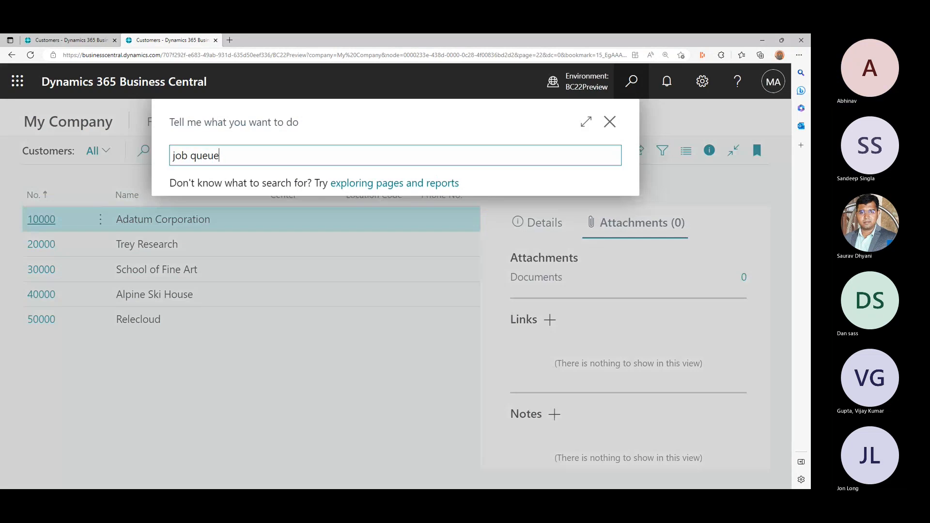
key(Down)
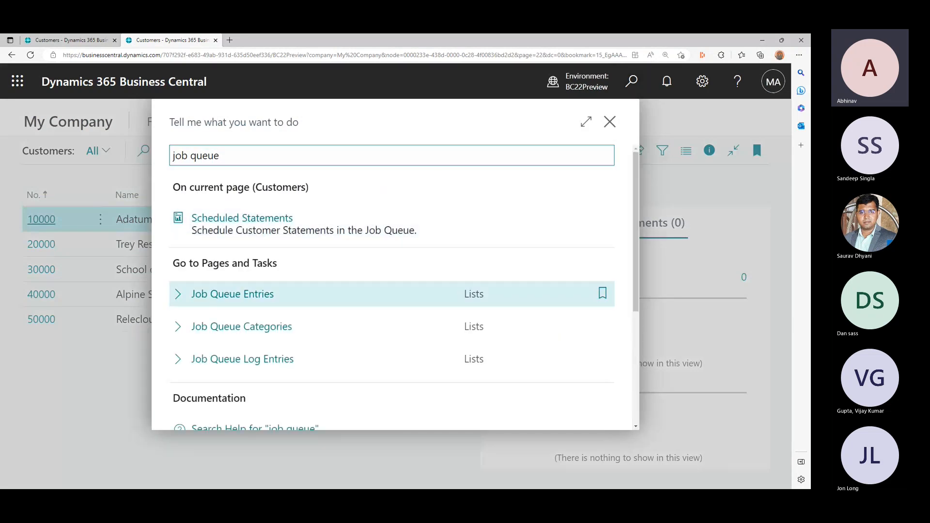
key(Return)
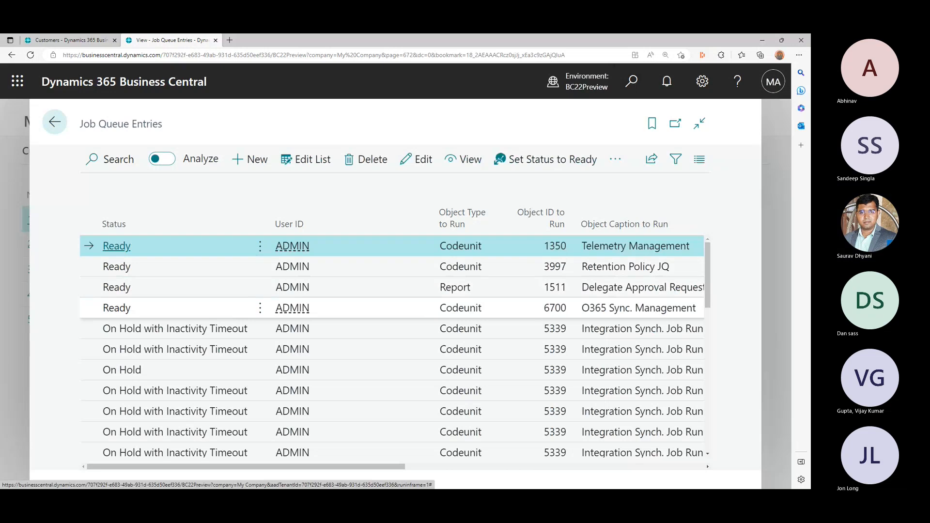
key(ctrl+minus)
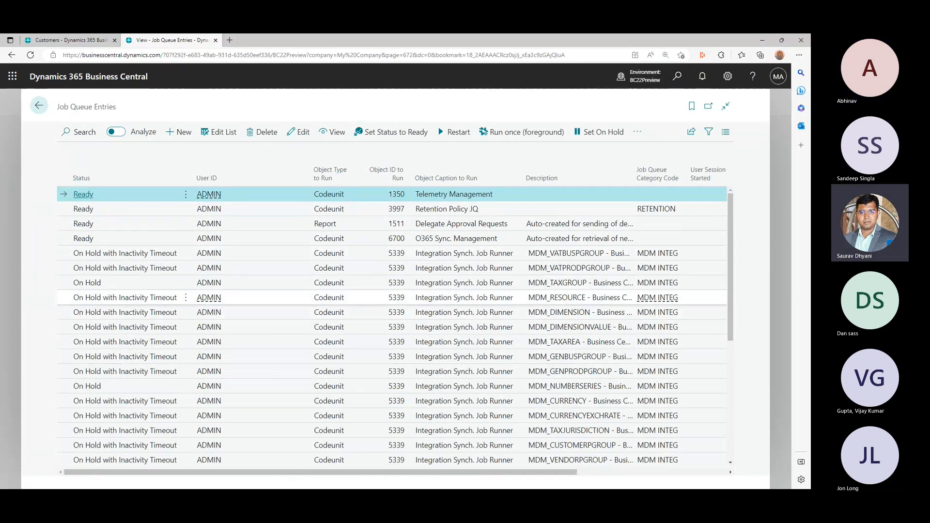
scroll(392, 298, down, 6)
scroll(391, 298, up, 6)
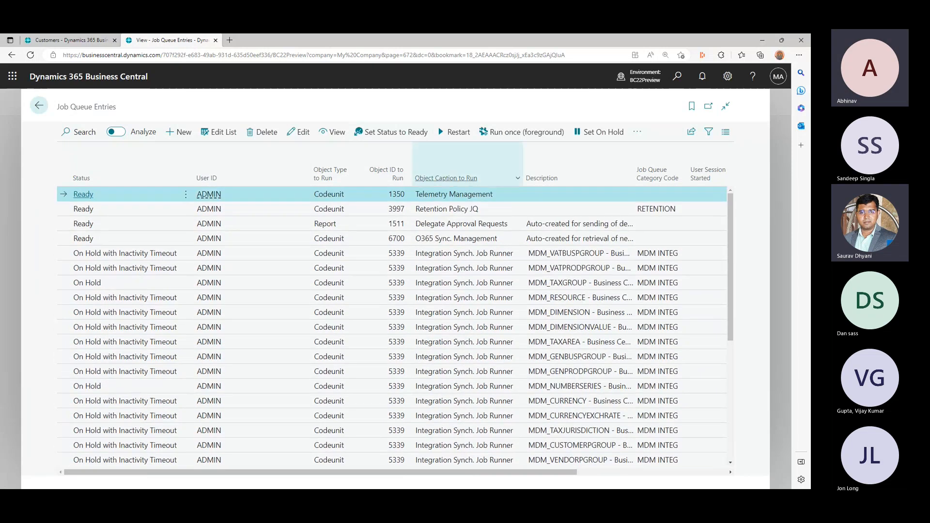
Step: Recheck the Blocked field on Adatum Corporation's card in CRONUS USA, Inc. and return to My Company's job queue entries
click(70, 40)
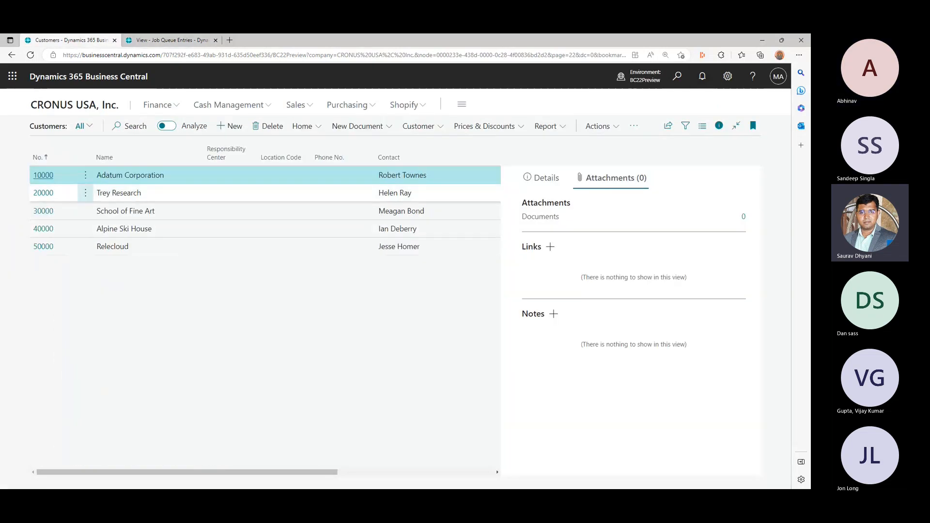
click(43, 175)
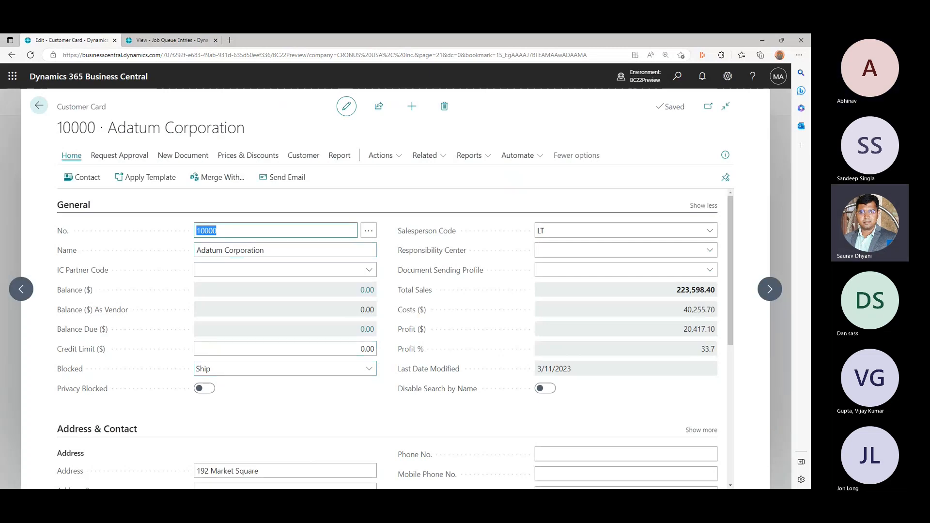
click(39, 105)
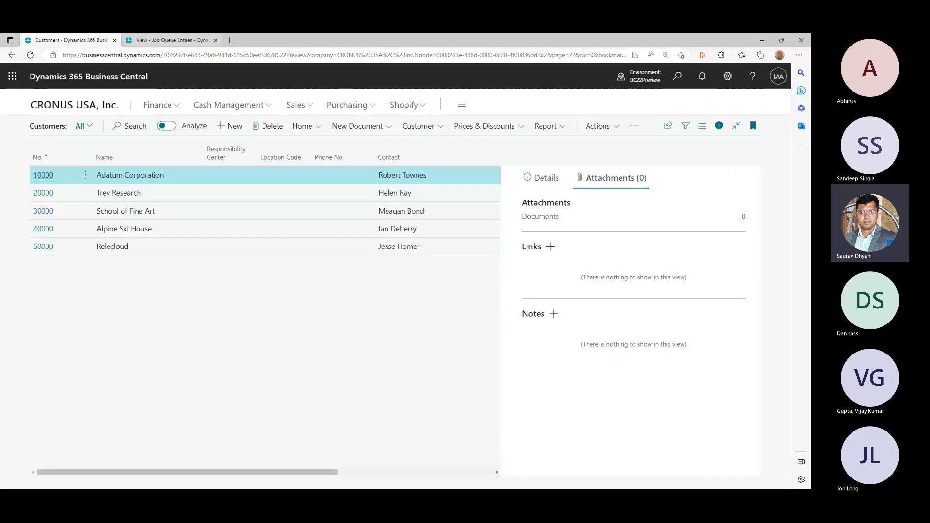
click(172, 41)
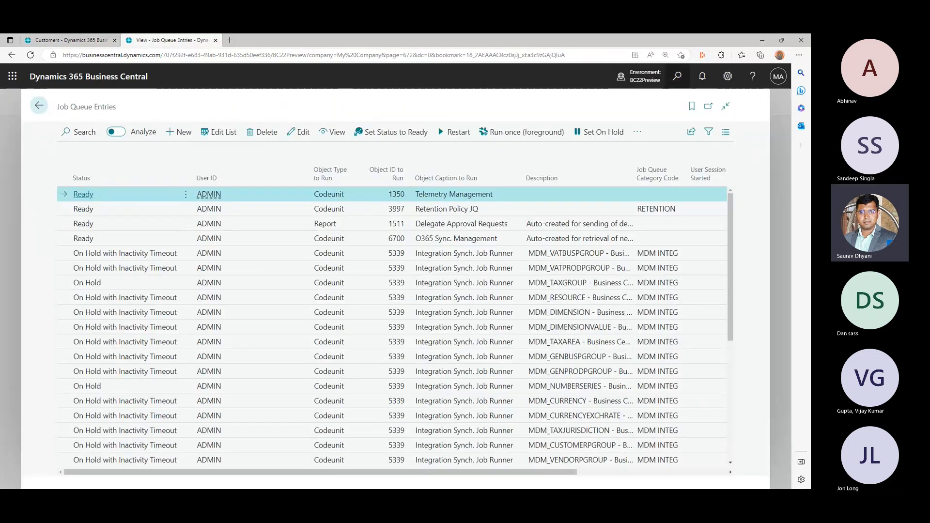
Step: Search for the retention pages and open the Retention Policies list in My Company
click(678, 76)
text(Ret)
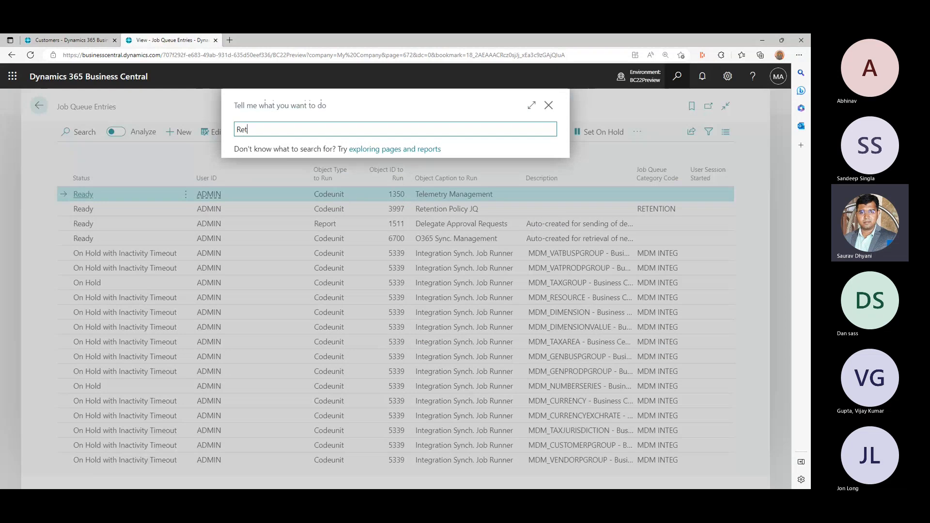
text(ent)
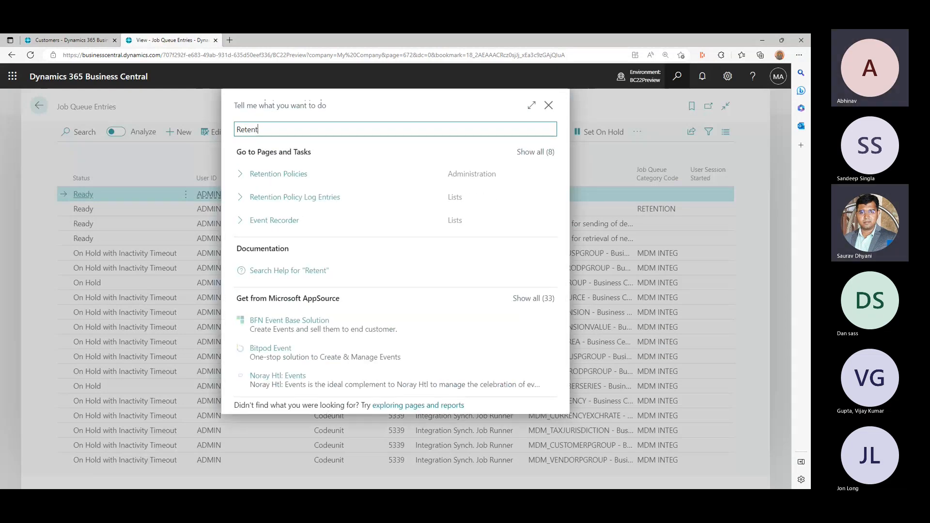
click(279, 174)
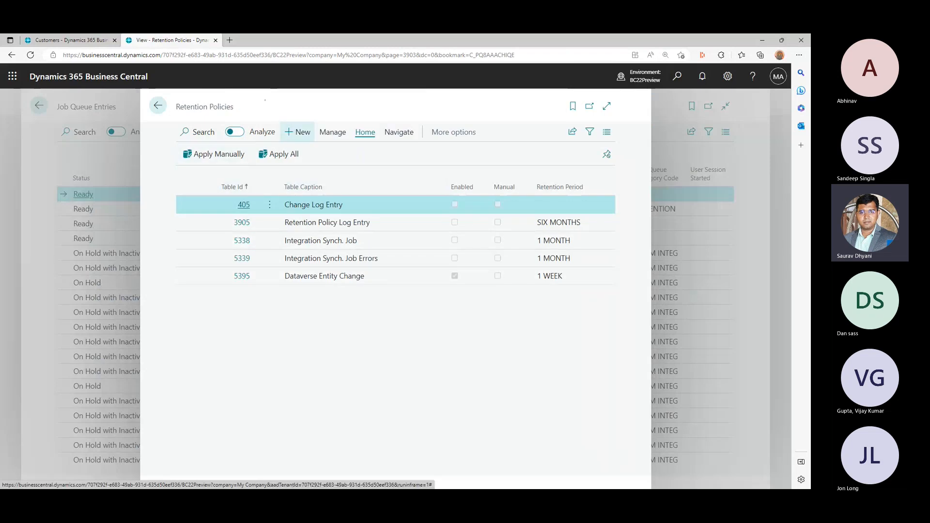
Step: Examine the tables selectable as Table Id for a new retention policy and return to Job Queue Entries without creating one
click(297, 132)
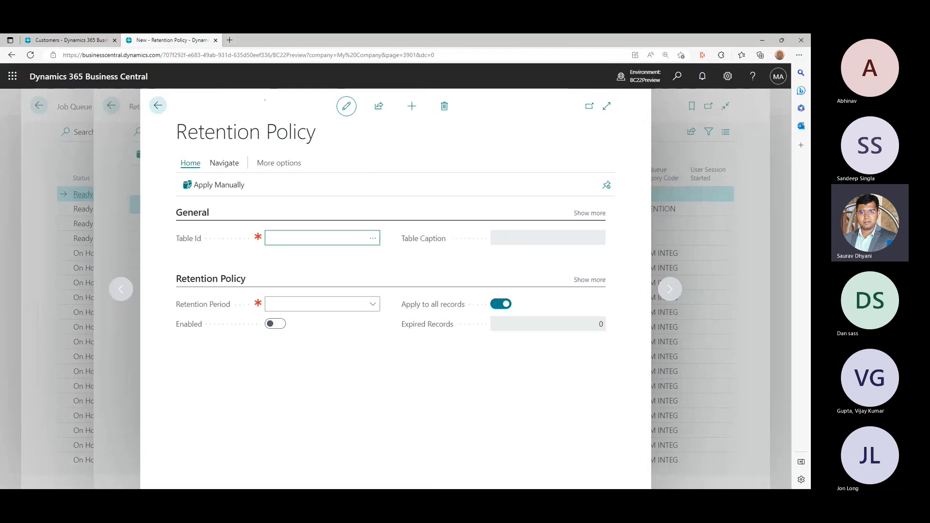
click(373, 238)
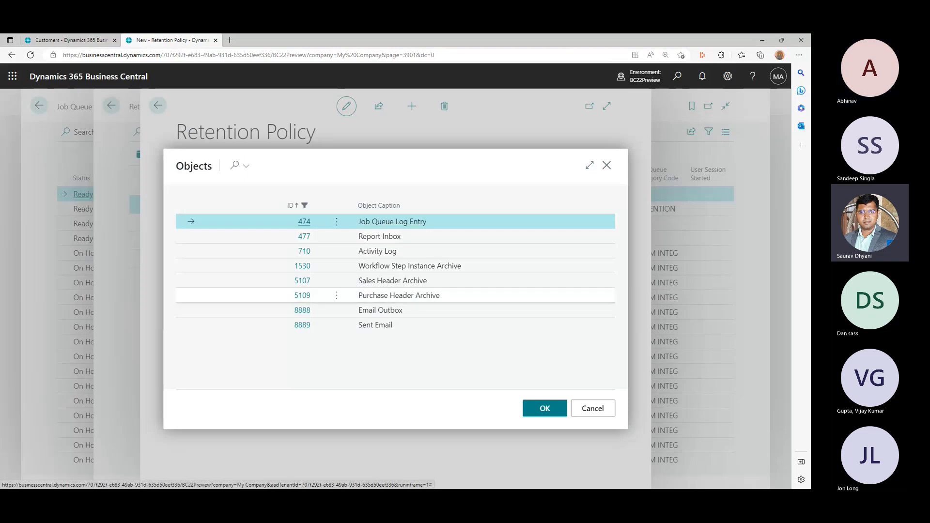
click(393, 280)
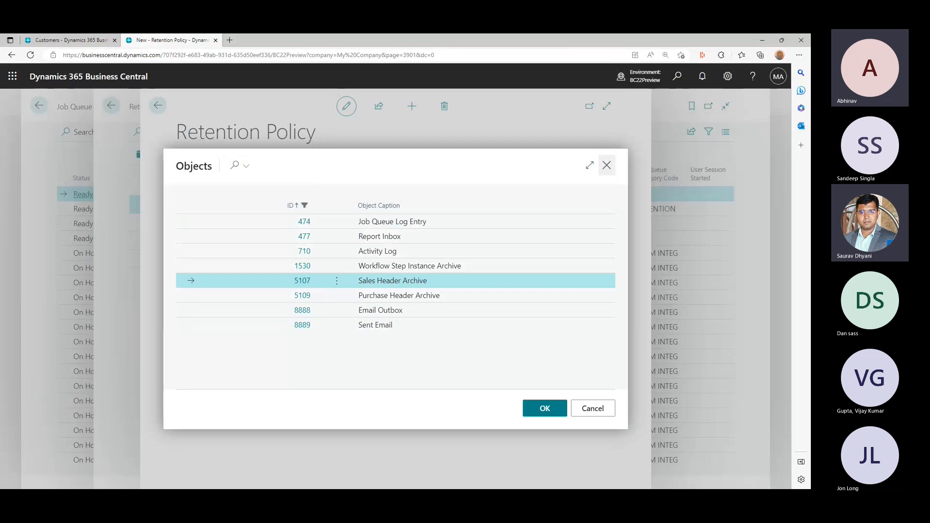
click(606, 165)
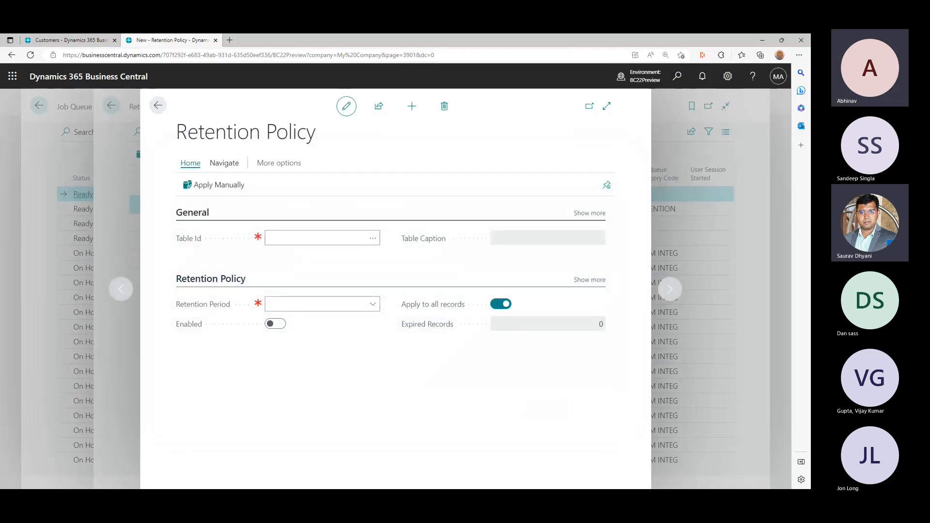
click(158, 105)
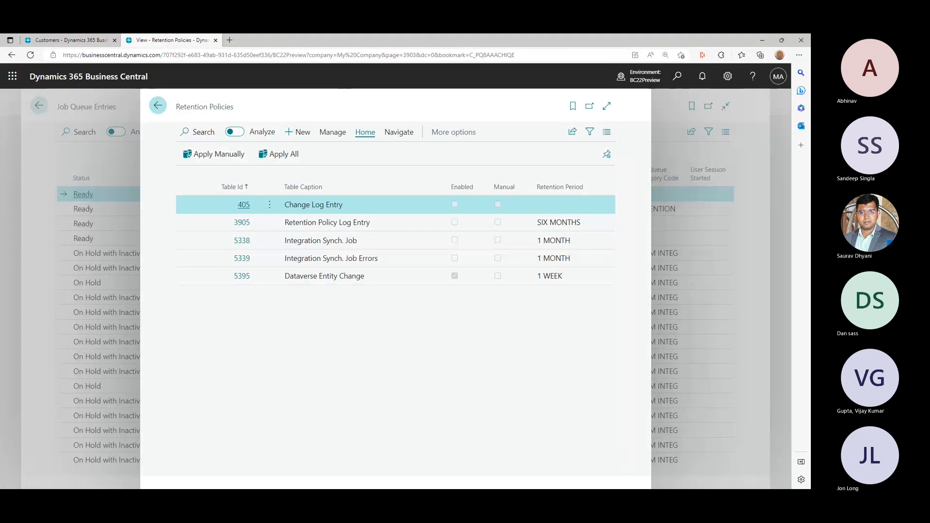
key(Escape)
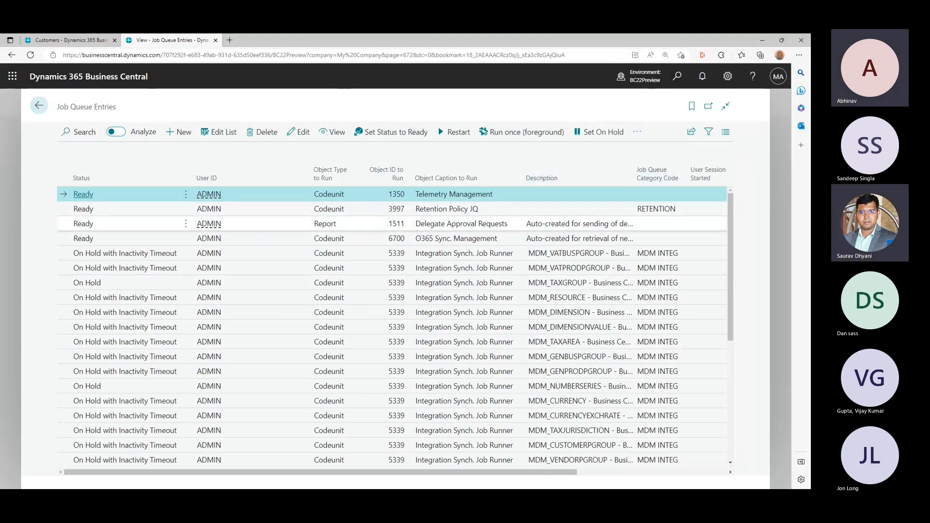
Step: Reload Job Queue Entries and examine the entries' start times, recurrence and number of minutes between runs
key(ctrl+l)
key(Return)
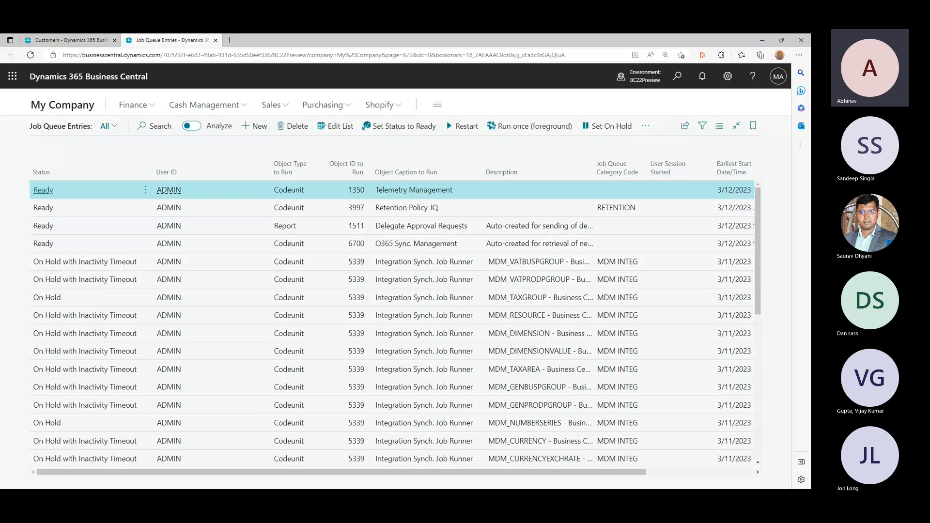
drag(395, 472, 450, 473)
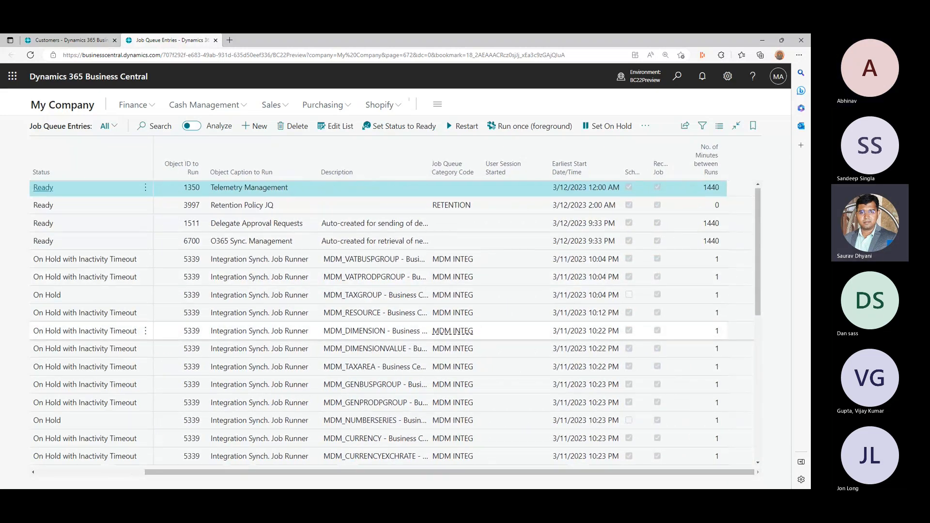
scroll(453, 330, down, 10)
scroll(453, 330, up, 5)
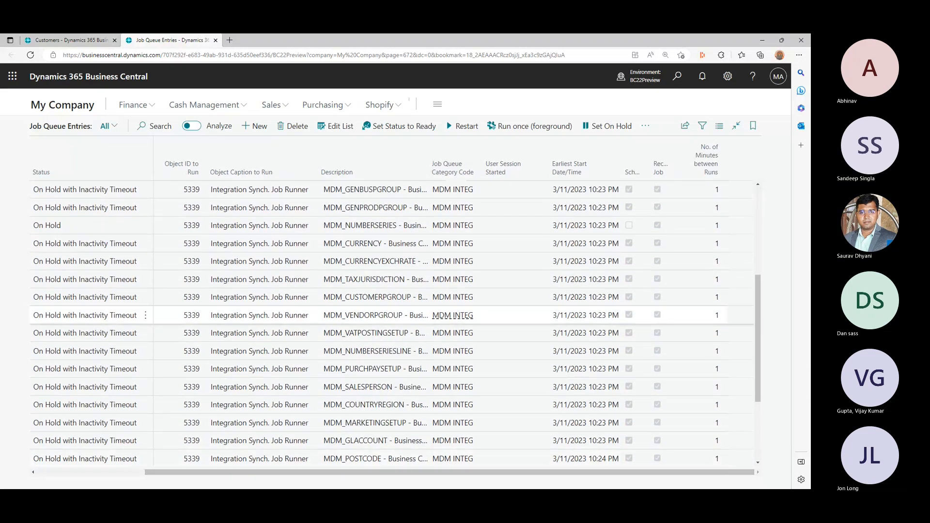
scroll(453, 318, up, 2)
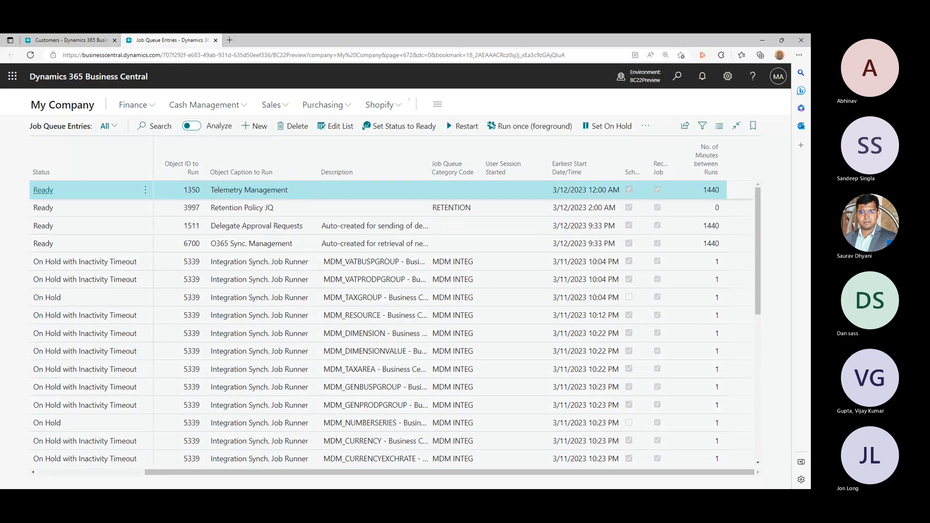
Step: Recheck the general and address details on Adatum Corporation's card in My Company and return to the Customers list
click(63, 105)
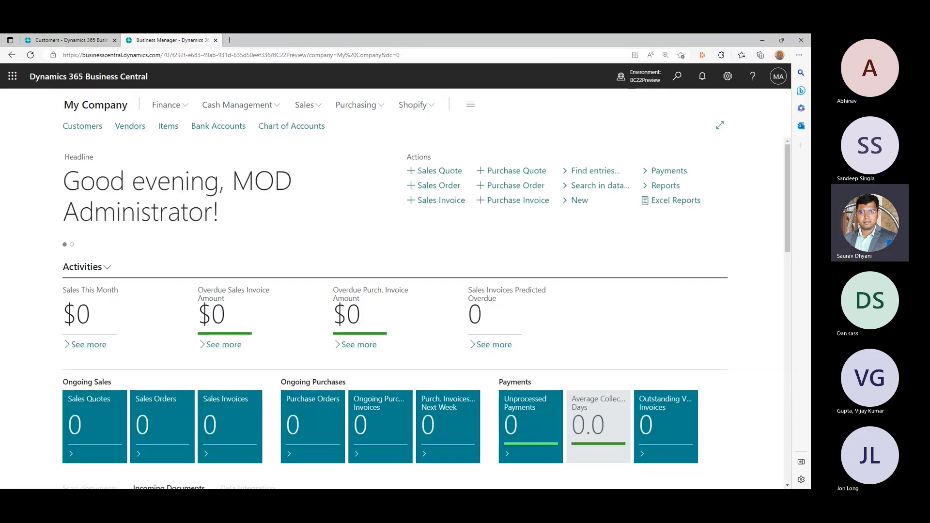
click(83, 126)
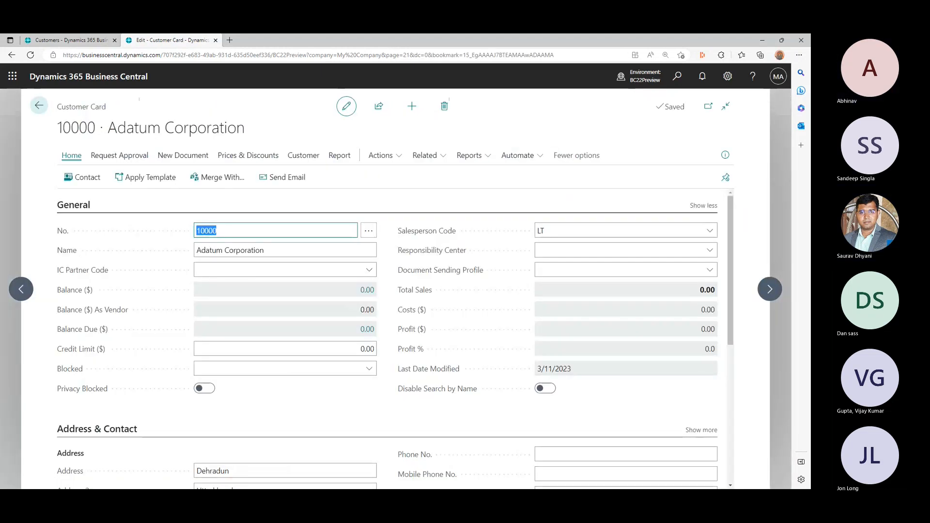
scroll(388, 335, down, 4)
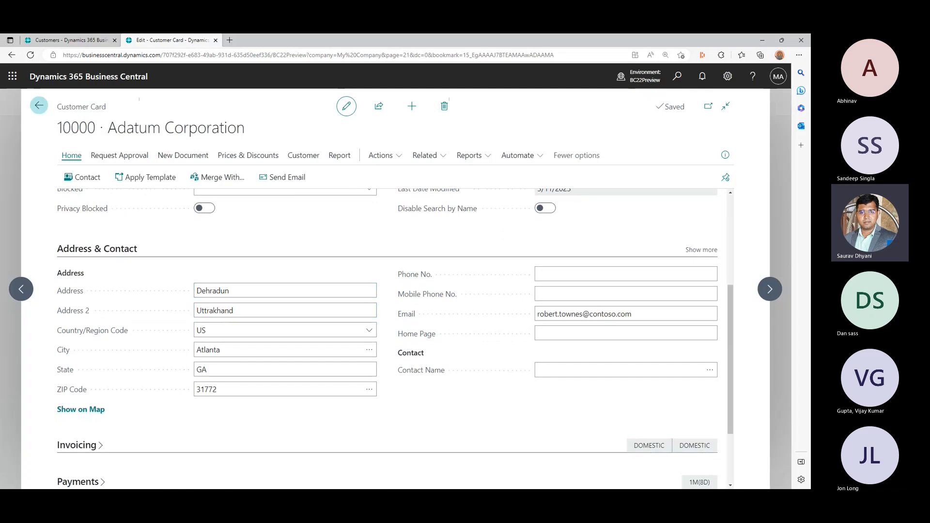
click(39, 105)
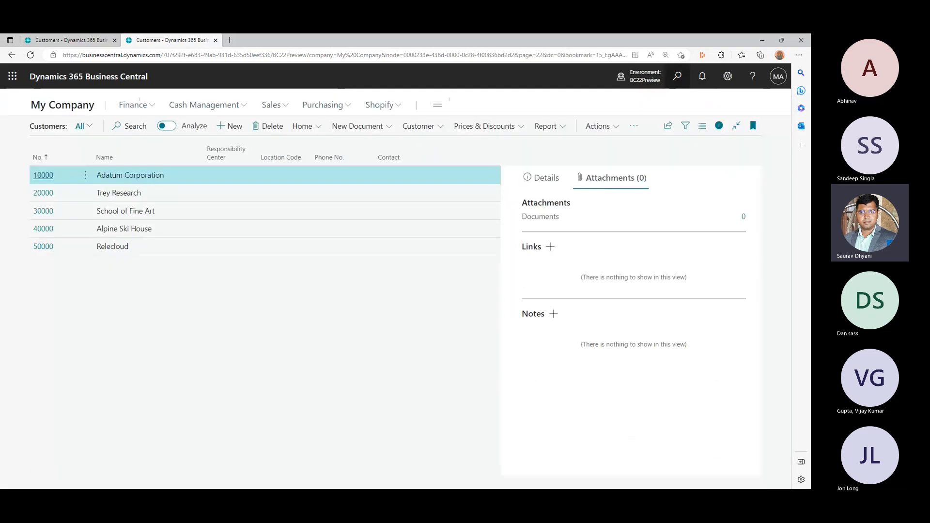
Step: Search for "master data" and open Master Data Management Setup in My Company
click(678, 76)
text(mate)
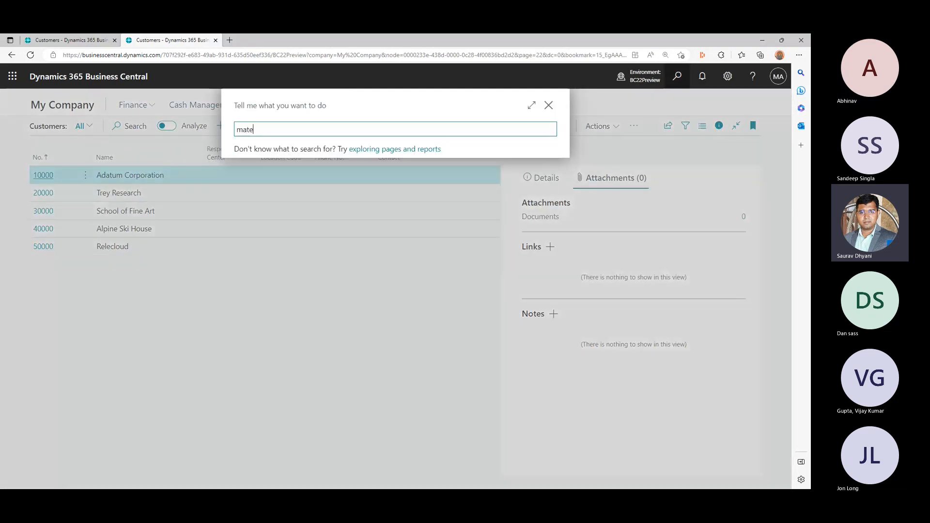
key(BackSpace)
text(st)
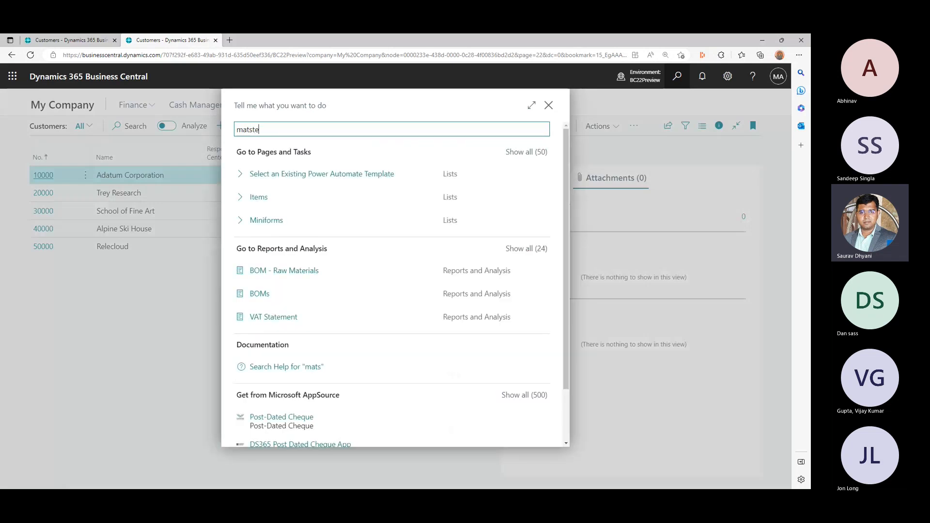
key(BackSpace)
key(BackSpace)
text(ster data)
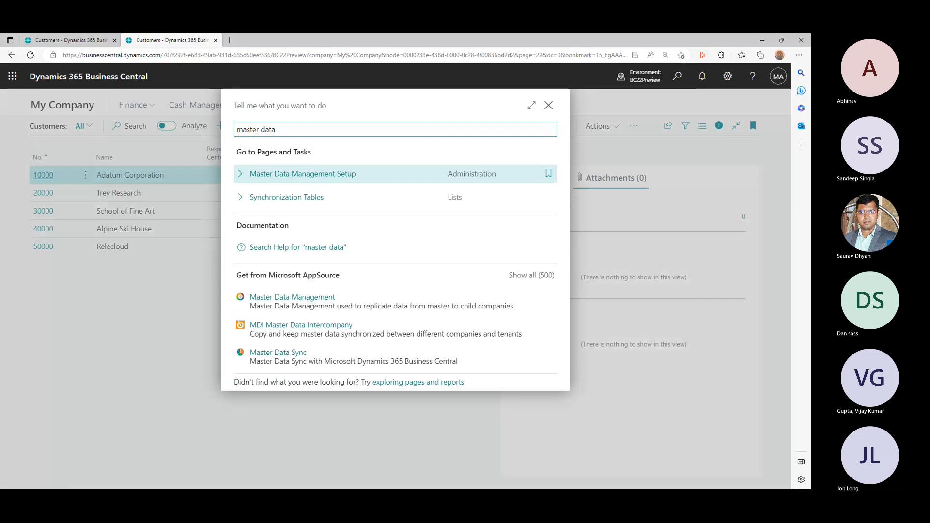
key(Return)
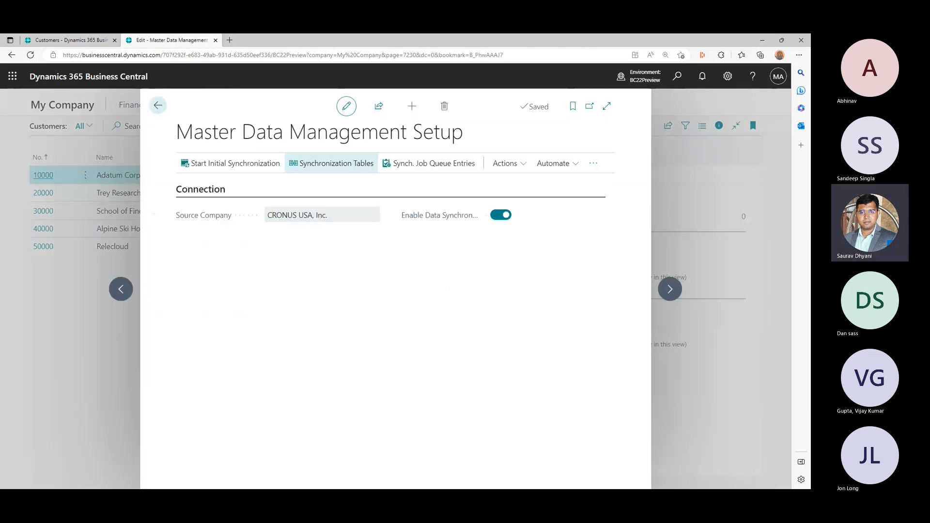
Step: Run Synchronize Modified Records for all integration table mappings and accept the background synchronization
click(510, 163)
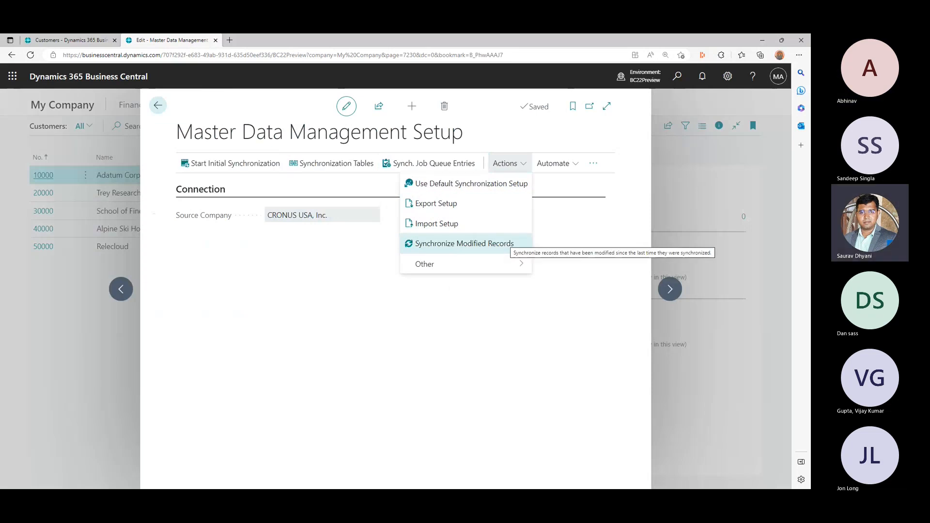
click(464, 243)
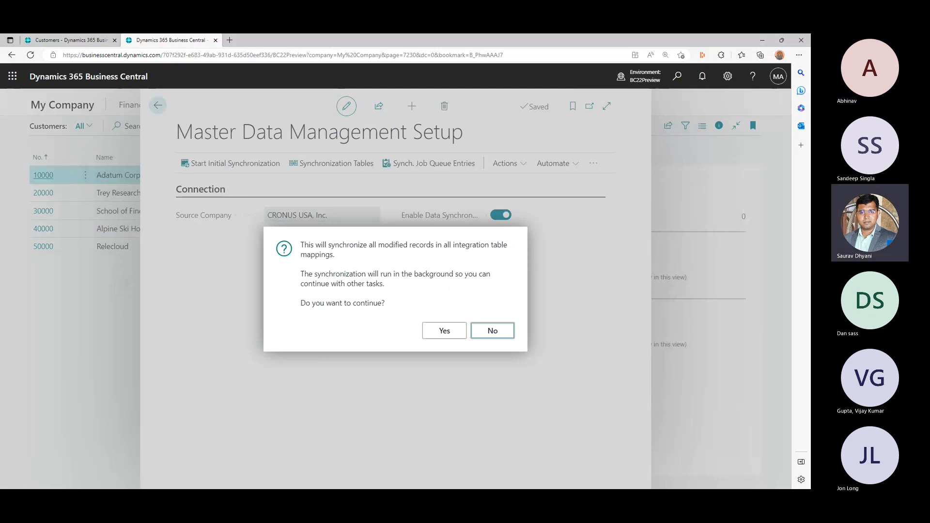
key(Return)
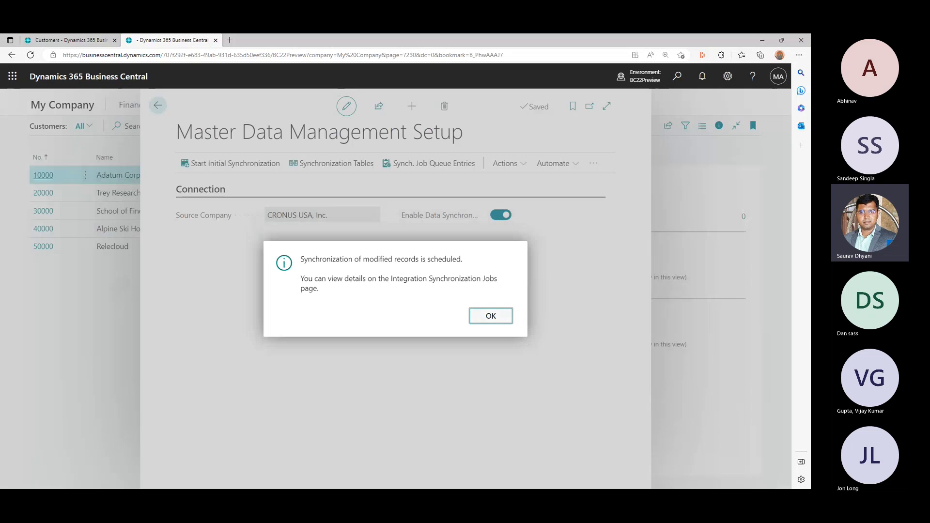
click(491, 316)
Step: Examine the other synchronization actions available in Master Data Management Setup without running any
click(505, 163)
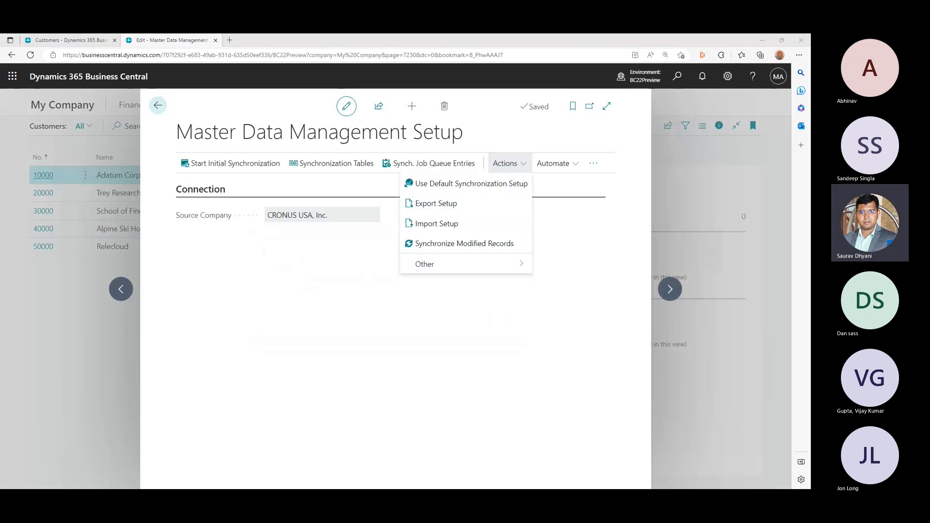
mouse_move(437, 264)
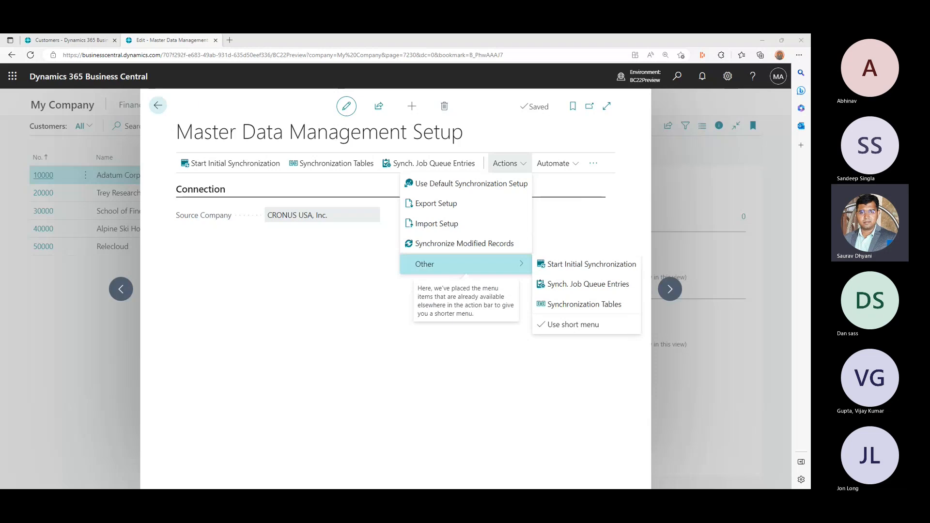
click(510, 163)
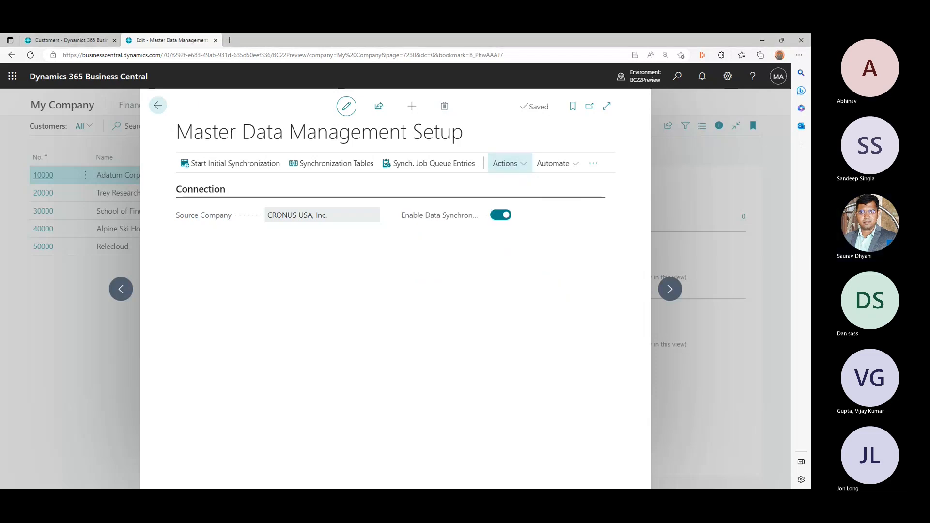
click(506, 163)
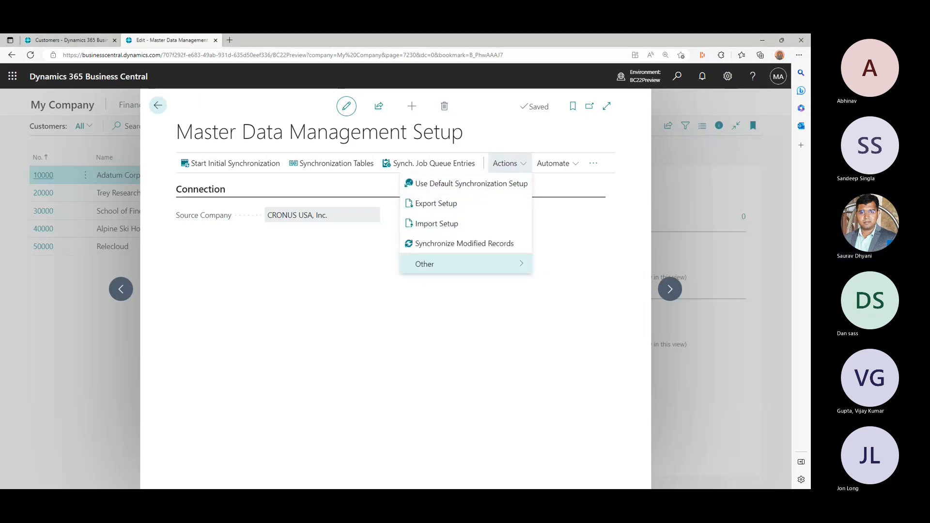
mouse_move(436, 265)
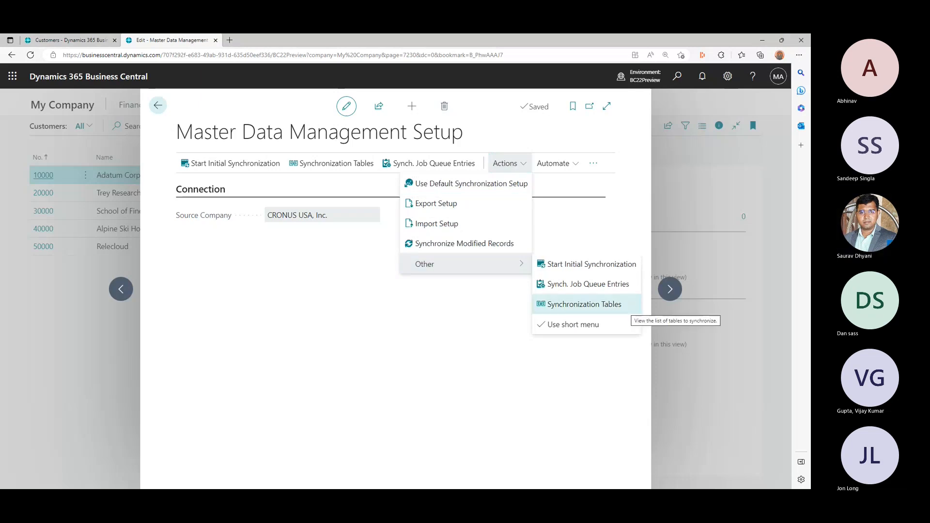
click(557, 163)
click(558, 163)
click(593, 163)
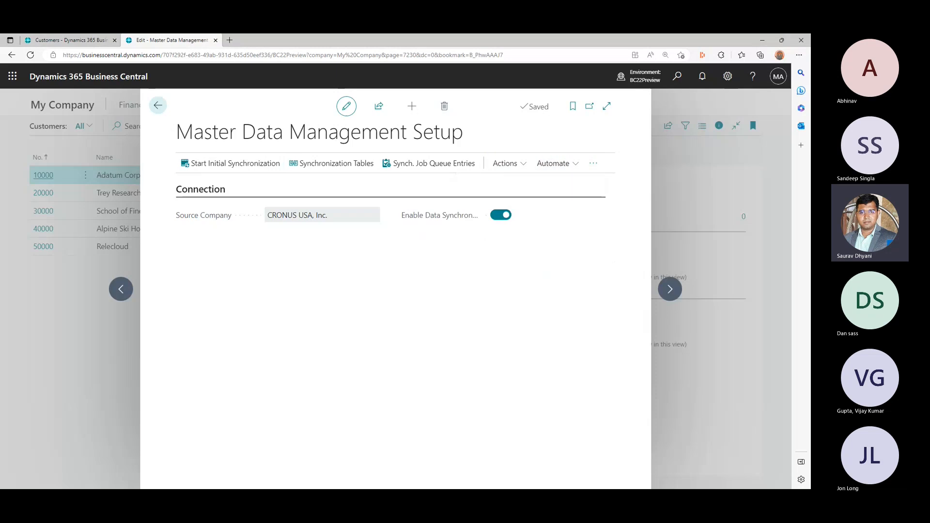
Step: Leave the setup, reopen My Company's customers and recheck the Blocked and address fields on Adatum Corporation's card
click(158, 105)
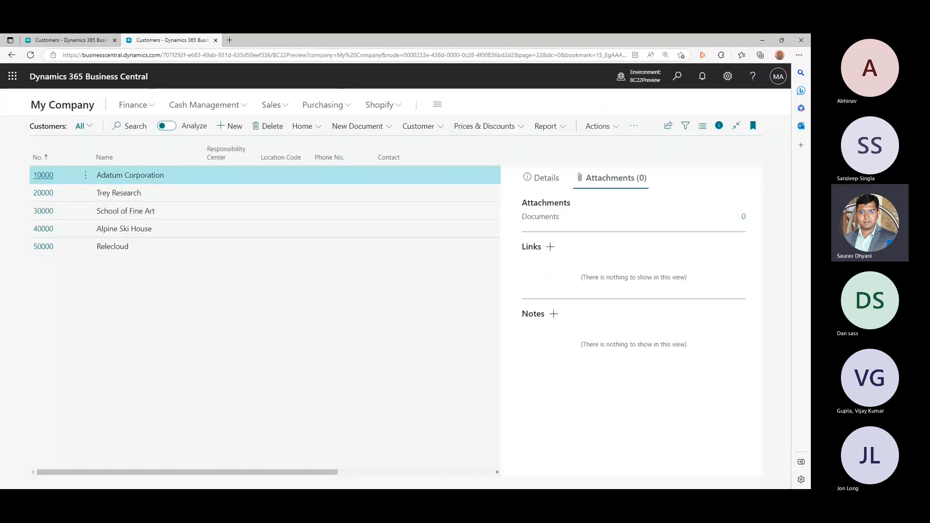
click(368, 55)
key(Escape)
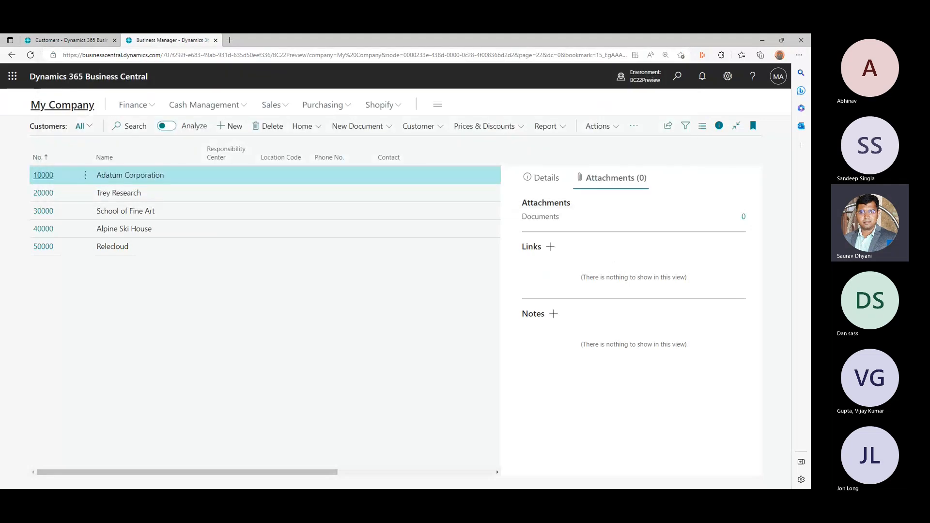
click(82, 126)
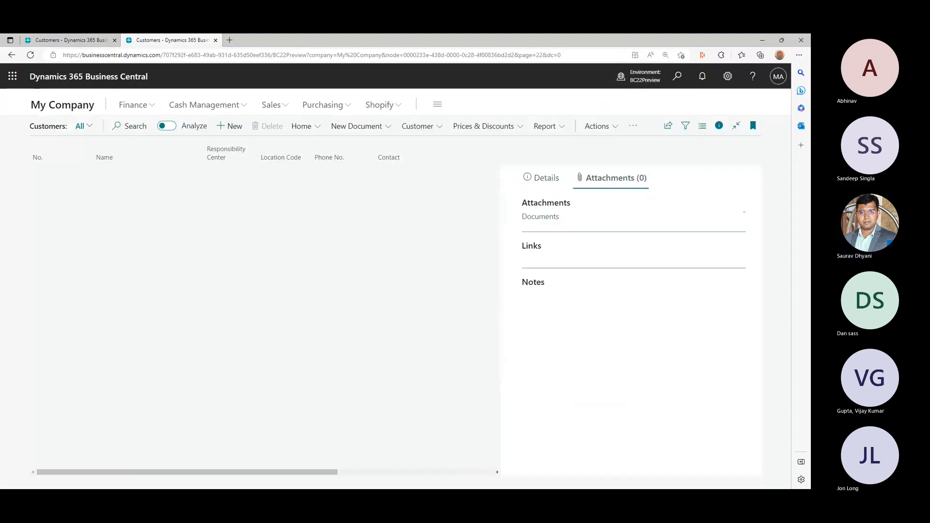
click(43, 176)
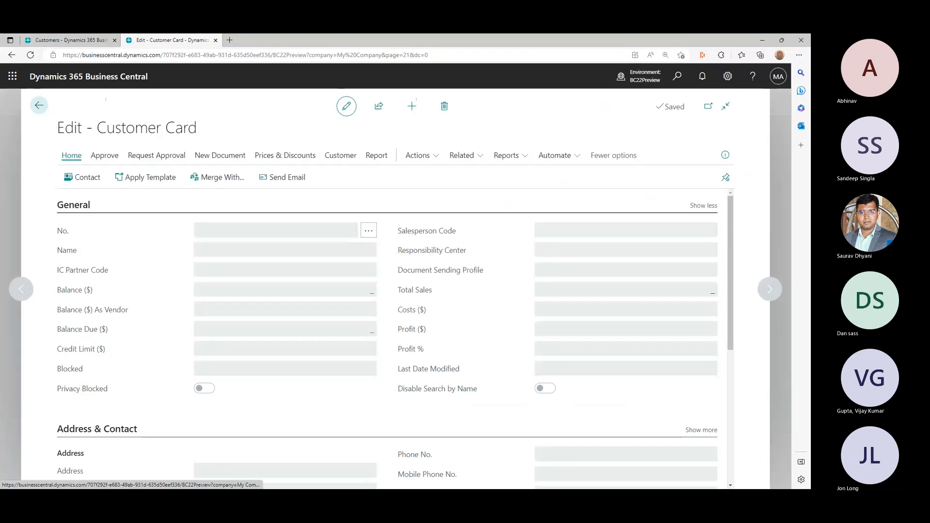
scroll(395, 340, down, 2)
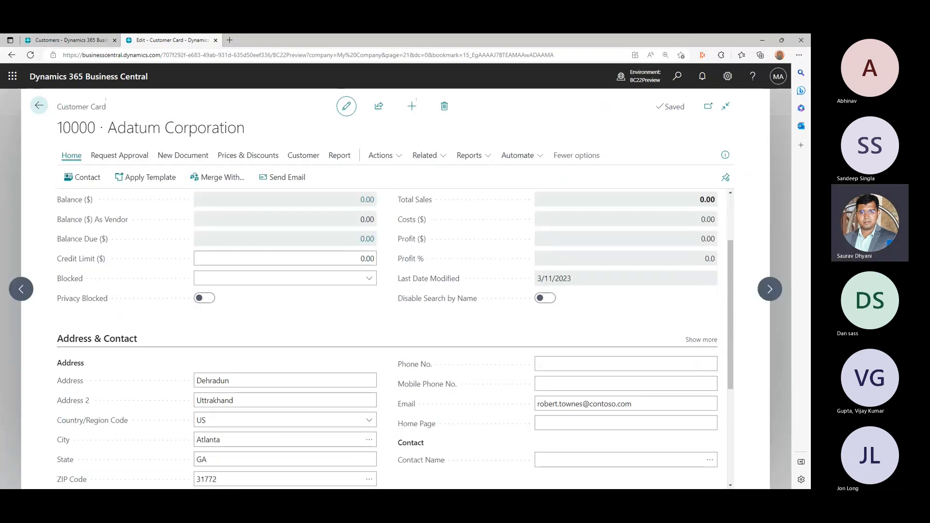
click(39, 105)
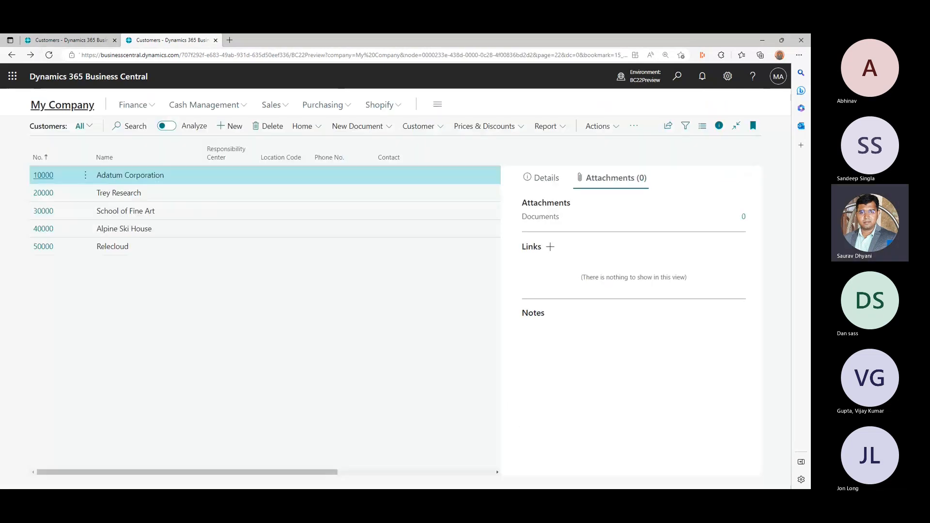
Step: Search for the job queue, open Job Queue Entries and open the card of the MDM_CUSTOMER synchronization job
key(alt+q)
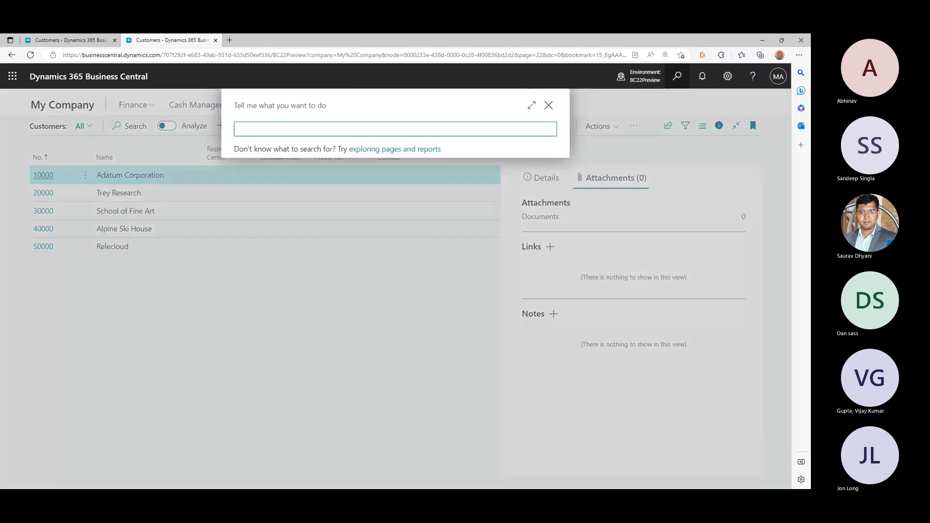
text(job qu)
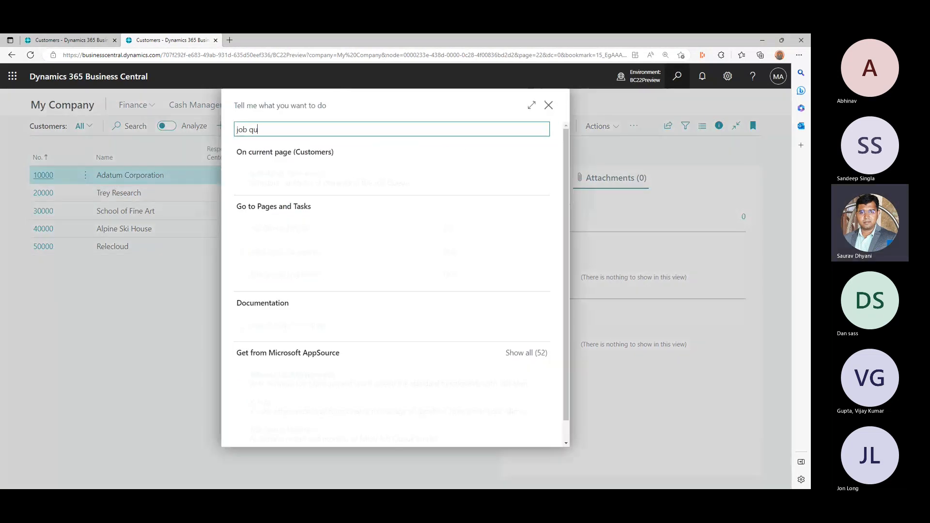
key(Return)
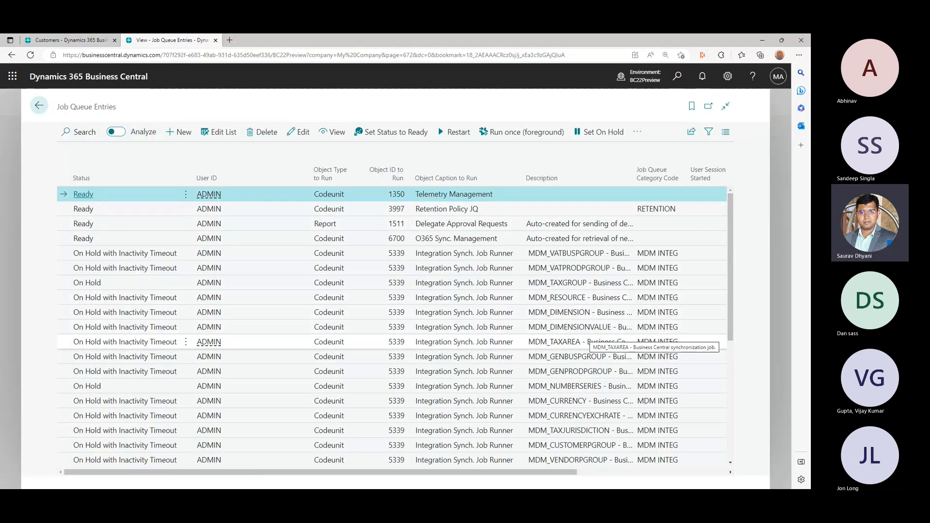
scroll(368, 407, down, 1)
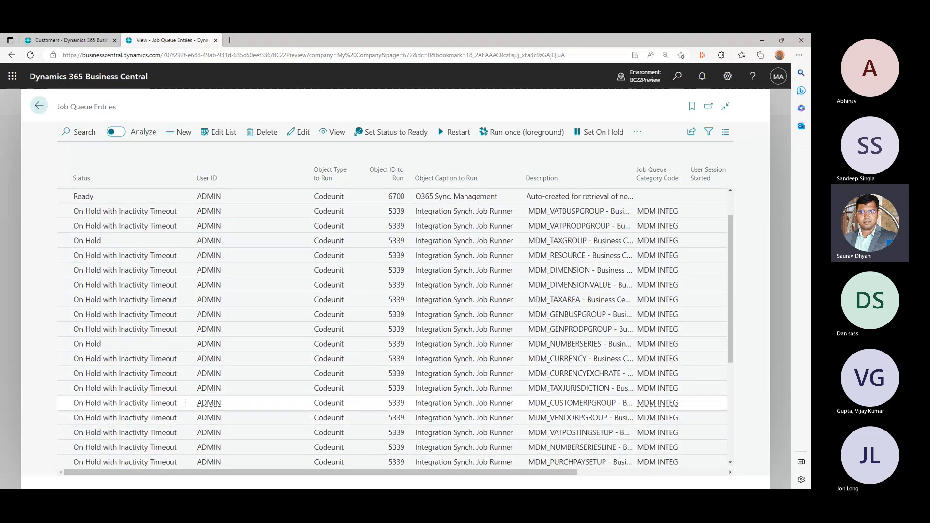
click(368, 404)
scroll(369, 407, down, 2)
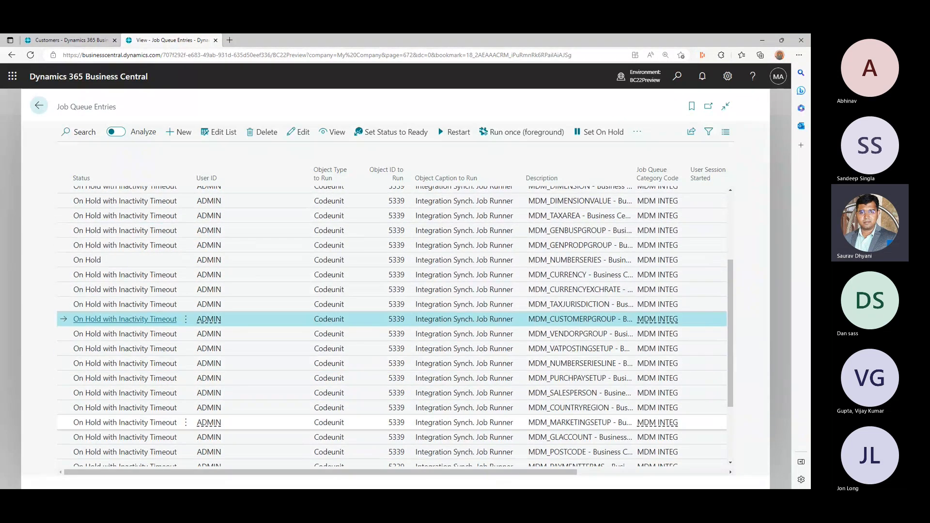
scroll(369, 422, down, 1)
scroll(369, 426, down, 2)
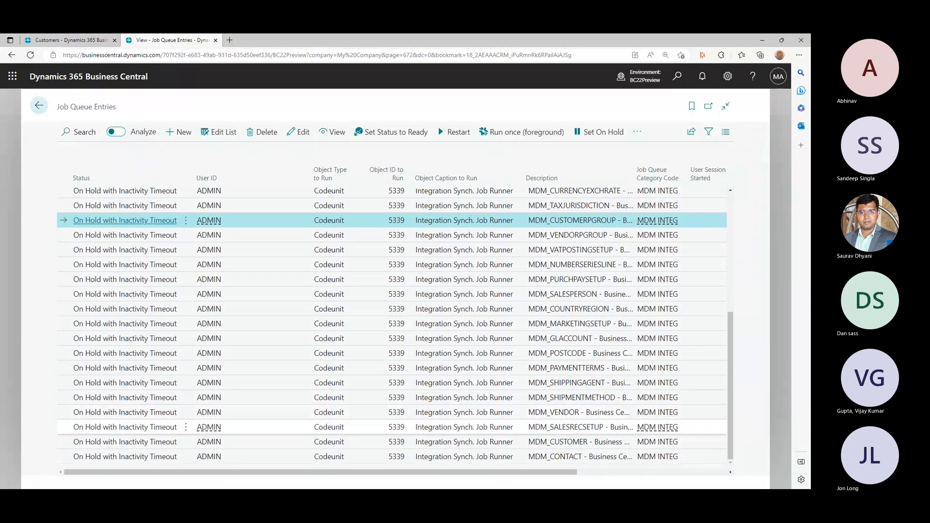
click(368, 442)
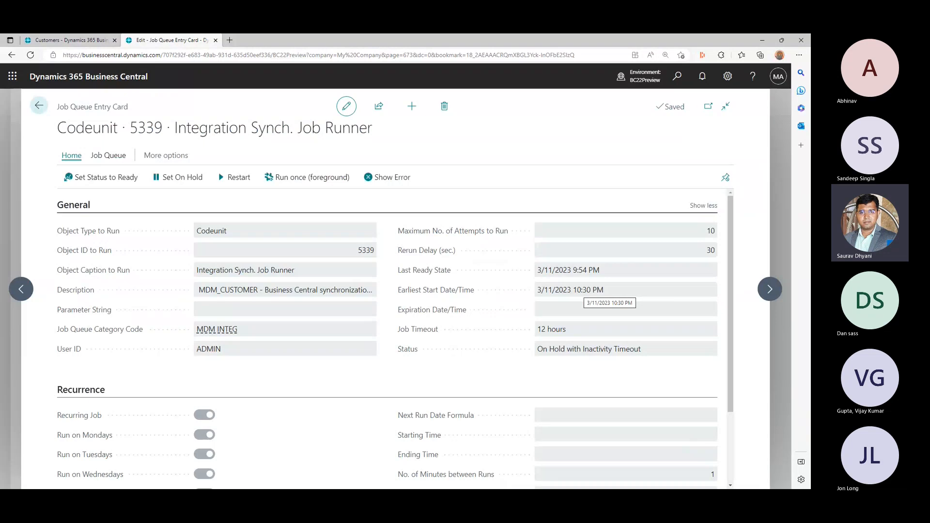
Step: Examine the MDM_CUSTOMER job's status, start time, recurrence and inactivity timeout, and return to the Customers list
scroll(582, 290, down, 2)
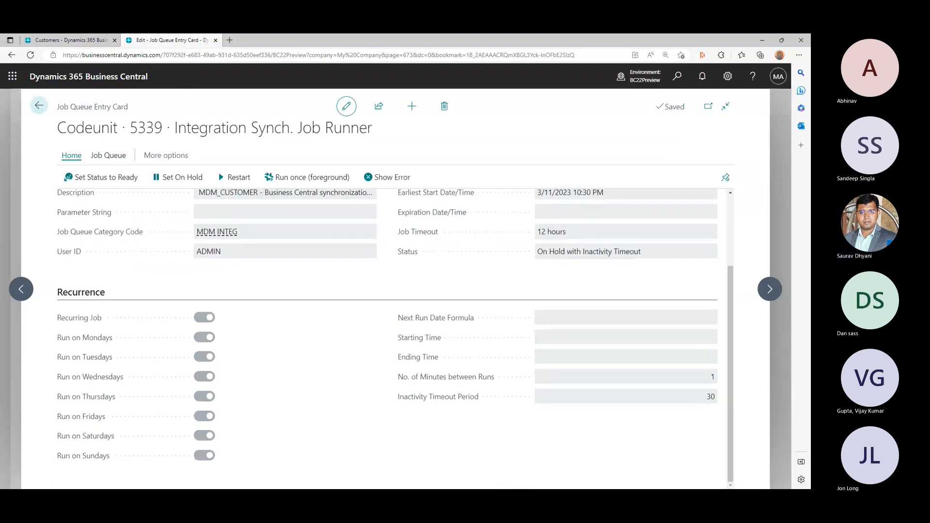
scroll(581, 290, up, 2)
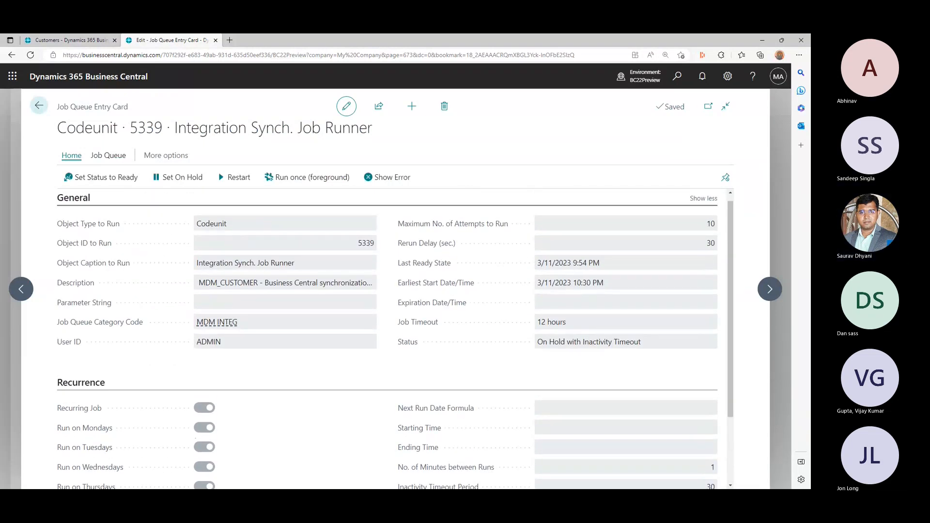
scroll(388, 340, down, 2)
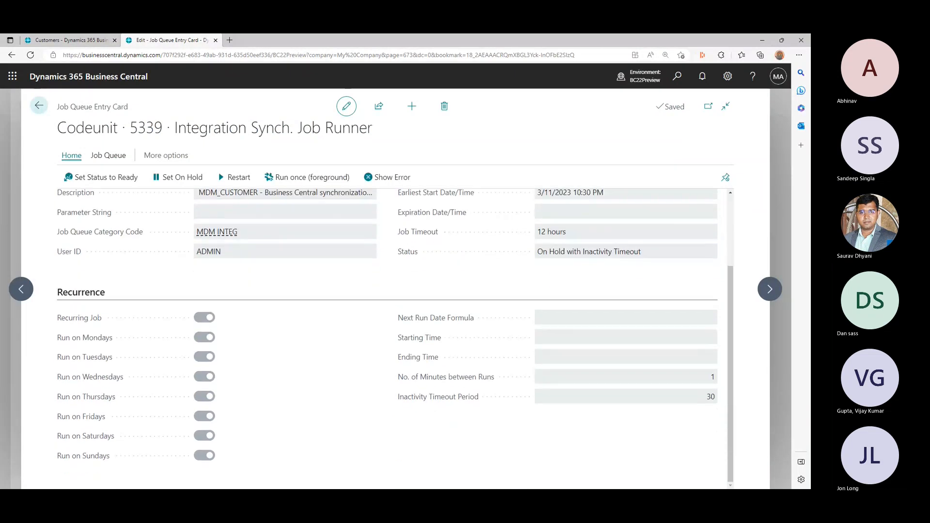
click(39, 105)
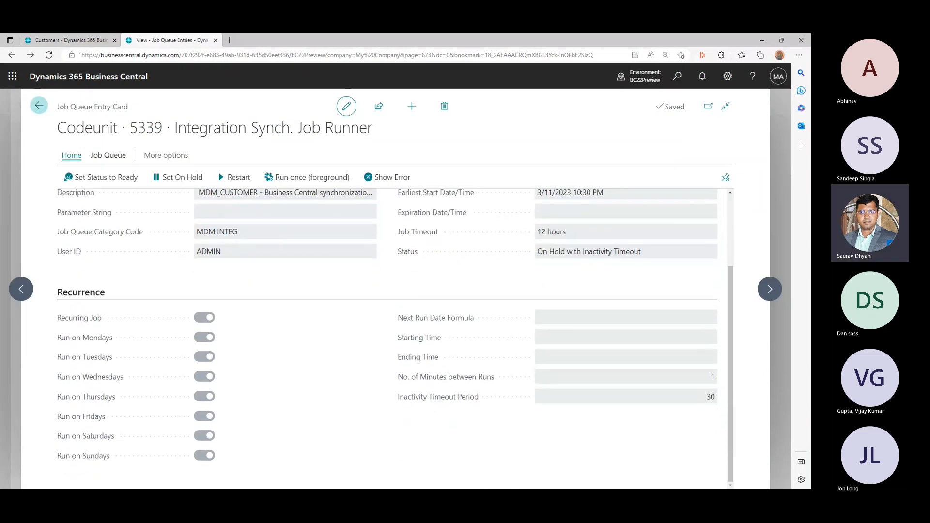
click(39, 105)
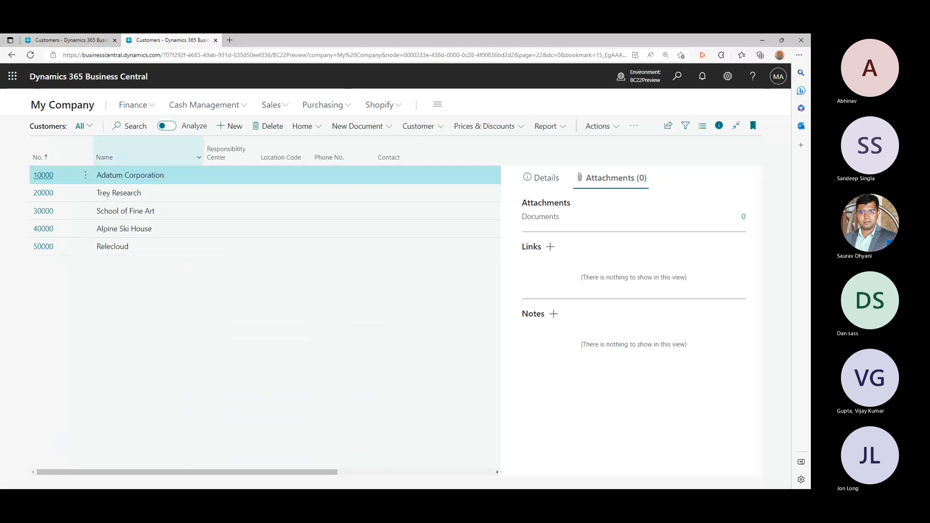
Step: Search for master data, open Master Data Management Setup and bring up the initial synchronization page
key(alt+q)
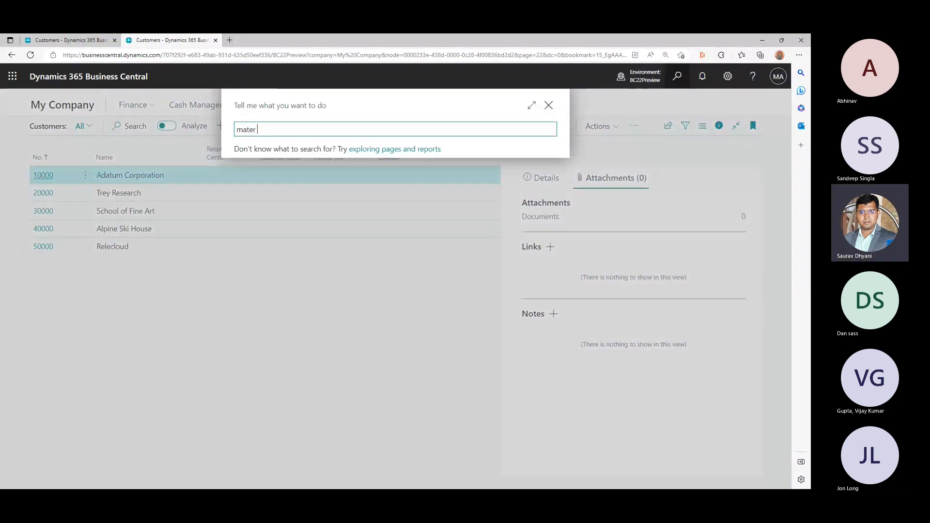
text(master)
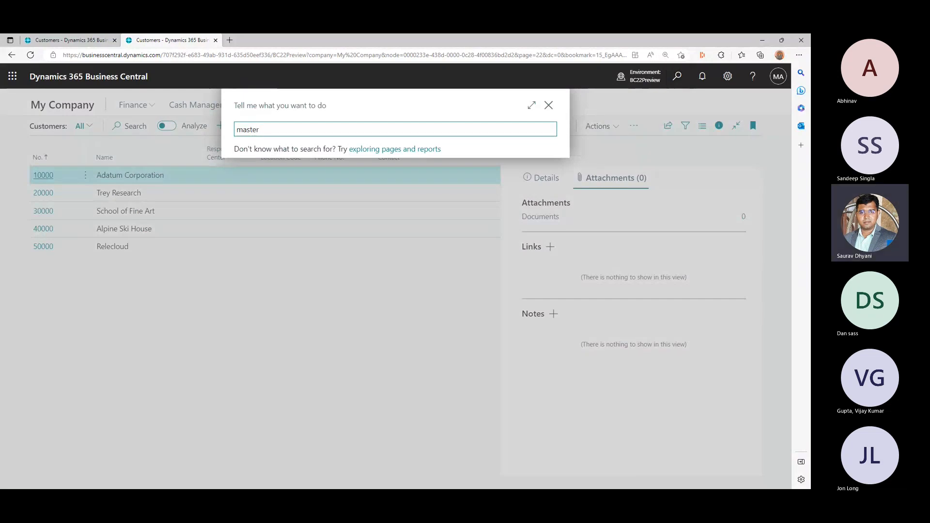
text( data)
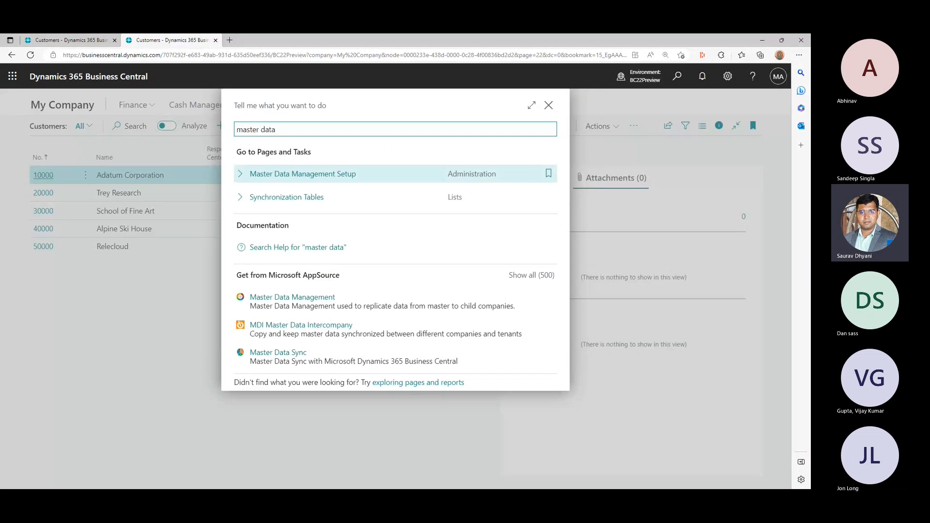
key(Return)
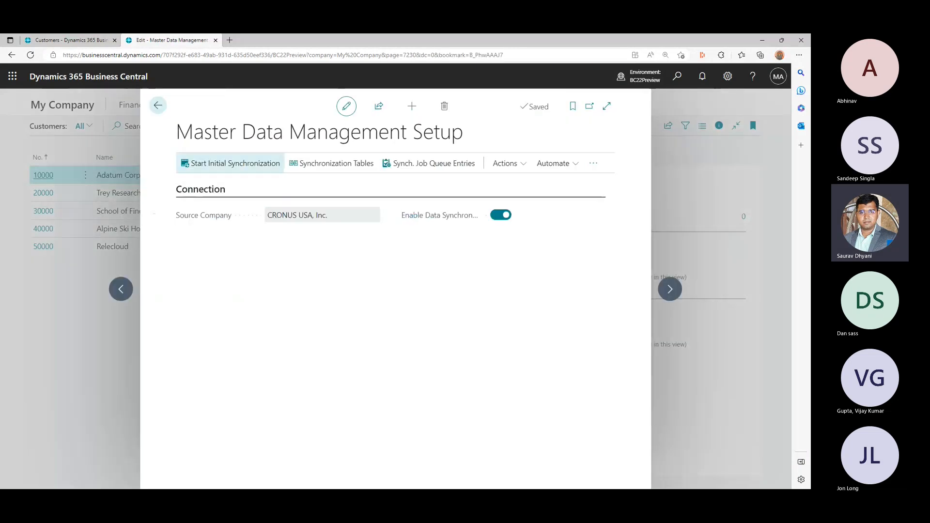
click(231, 164)
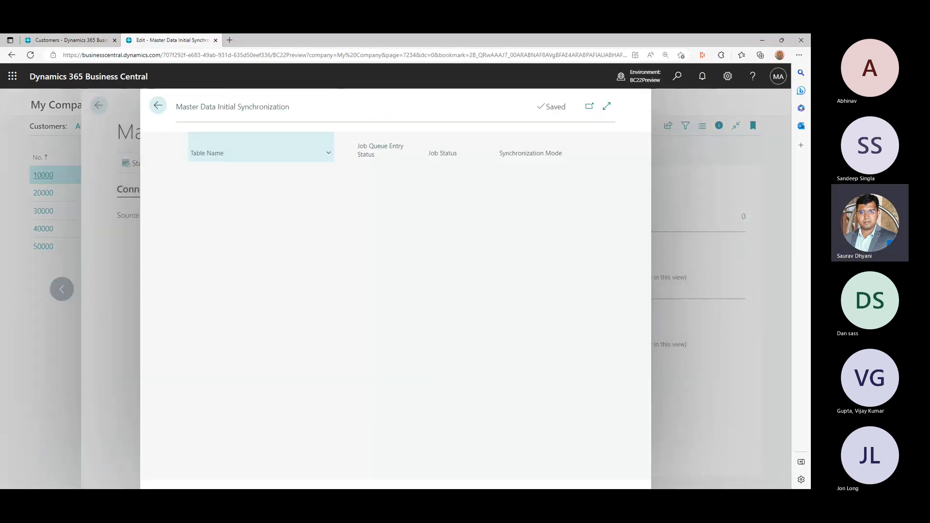
scroll(392, 329, up, 3)
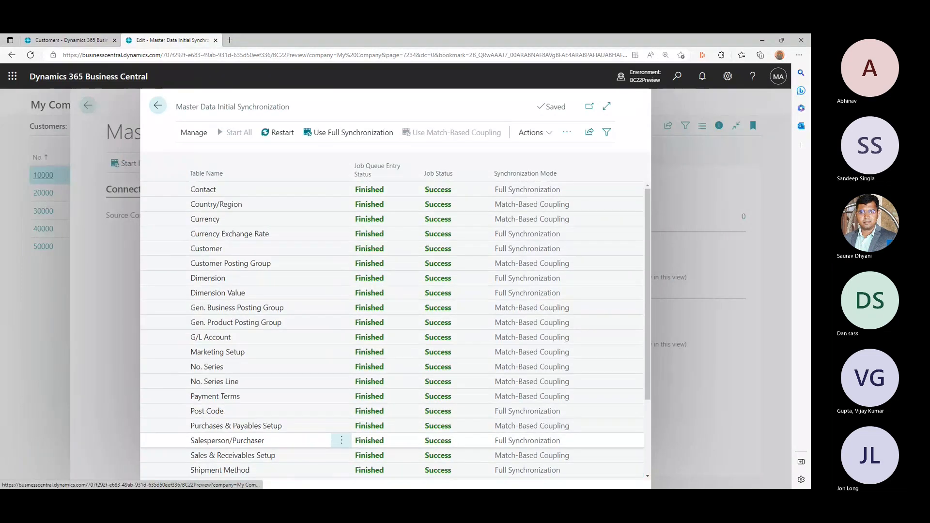
Step: Examine the additional actions available for the initial synchronization without running any, and return to the setup
click(533, 132)
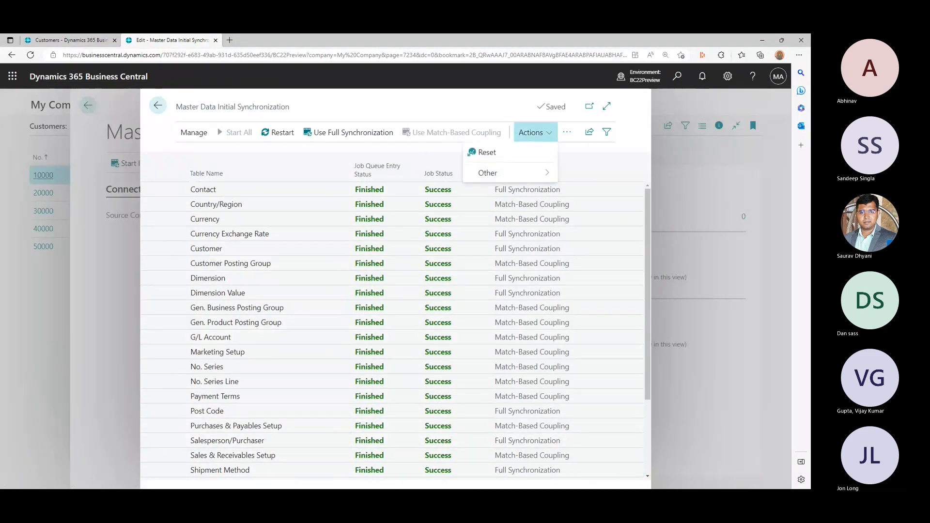
mouse_move(511, 173)
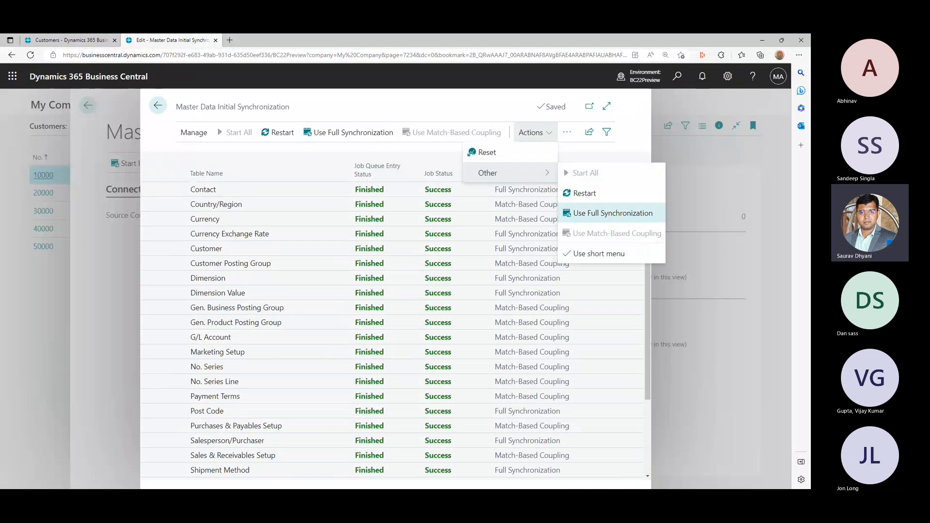
click(567, 132)
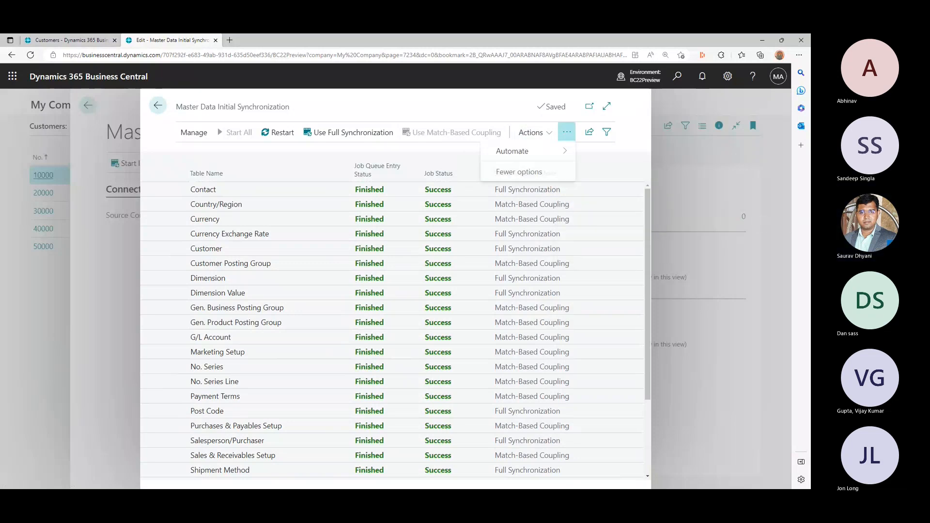
mouse_move(528, 153)
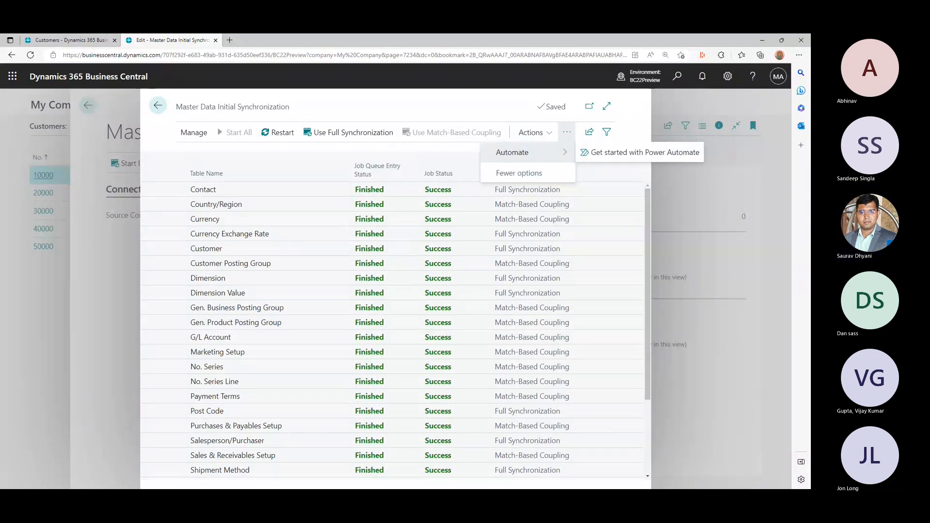
click(158, 106)
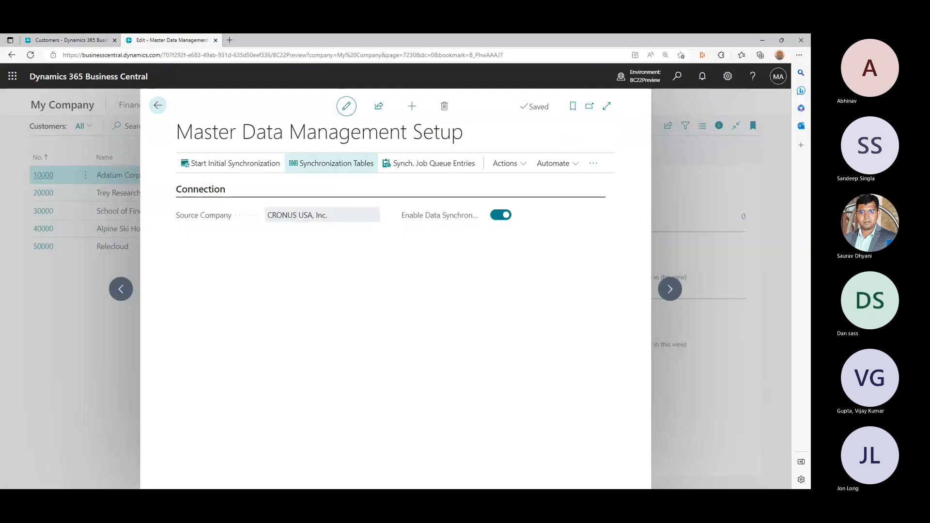
Step: Open the synchronization tables, view the synchronization log of the Contact table and return to the table list
click(332, 163)
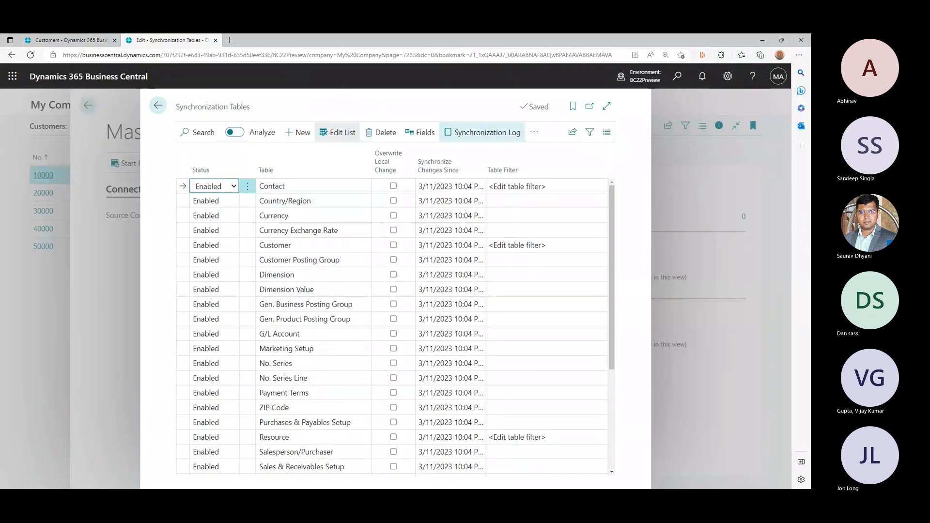
click(482, 133)
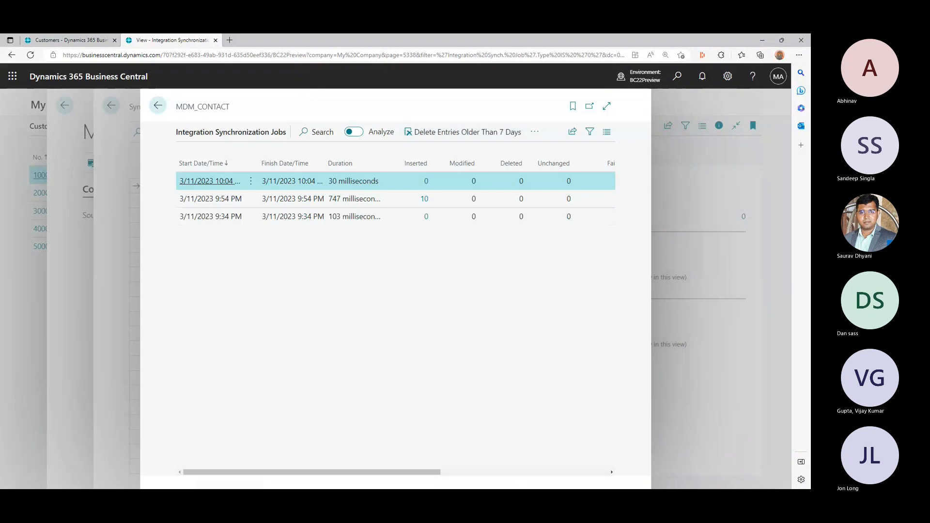
click(158, 105)
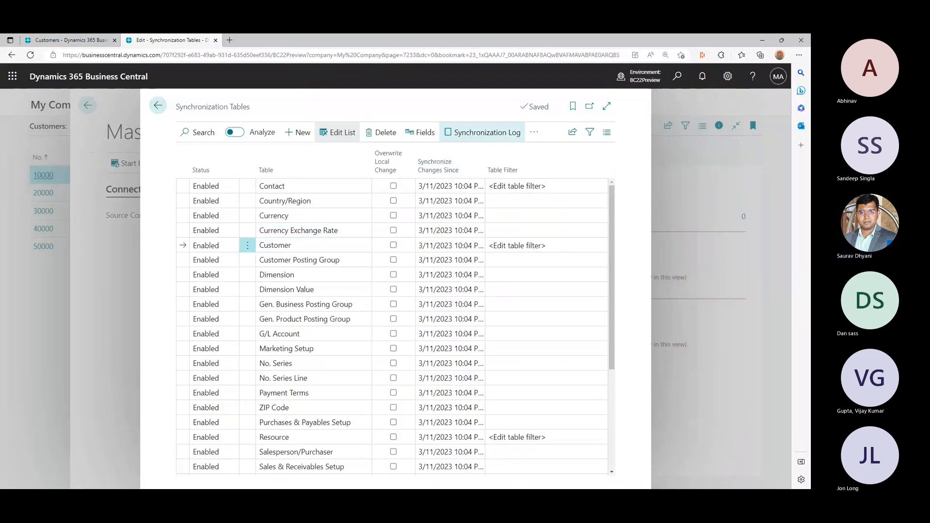
Step: Review the Customer table's synchronization log, including its modified, failed and skipped counts and direction, and leave the log
click(482, 132)
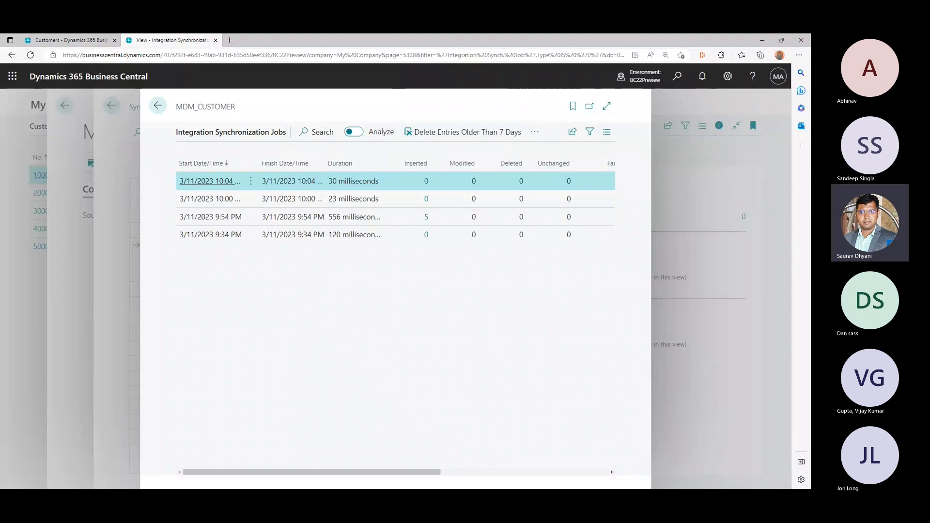
scroll(395, 209, right, 5)
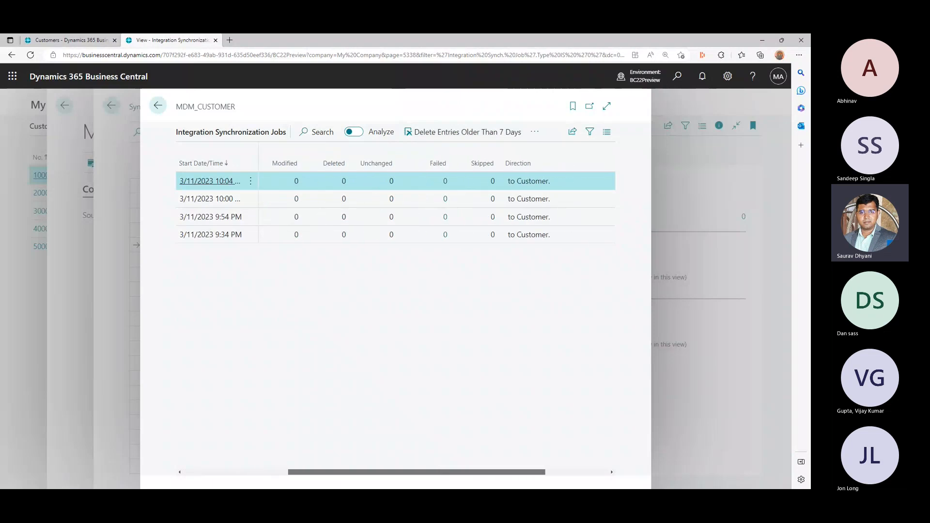
scroll(396, 209, left, 5)
click(158, 106)
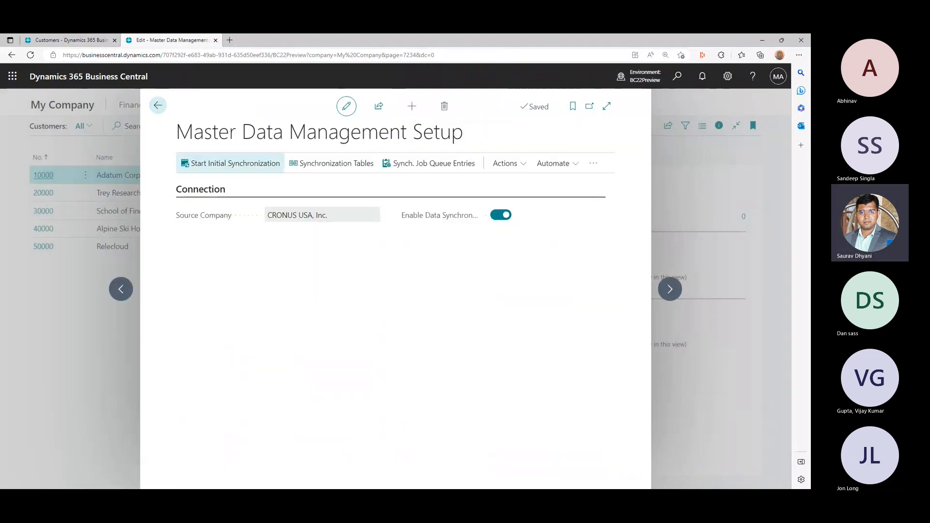
Step: Reopen the initial synchronization page and select the Customer table to check its status and synchronization mode
click(231, 164)
scroll(396, 276, up, 3)
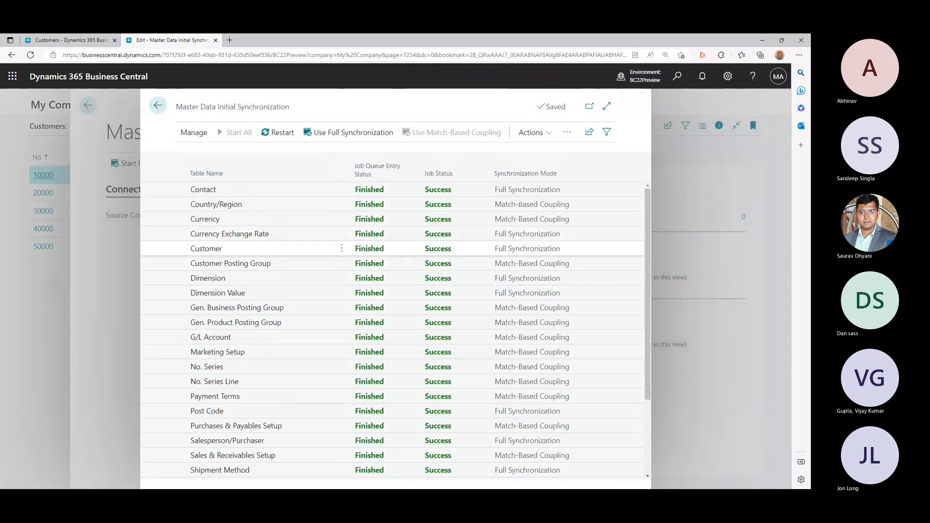
click(545, 248)
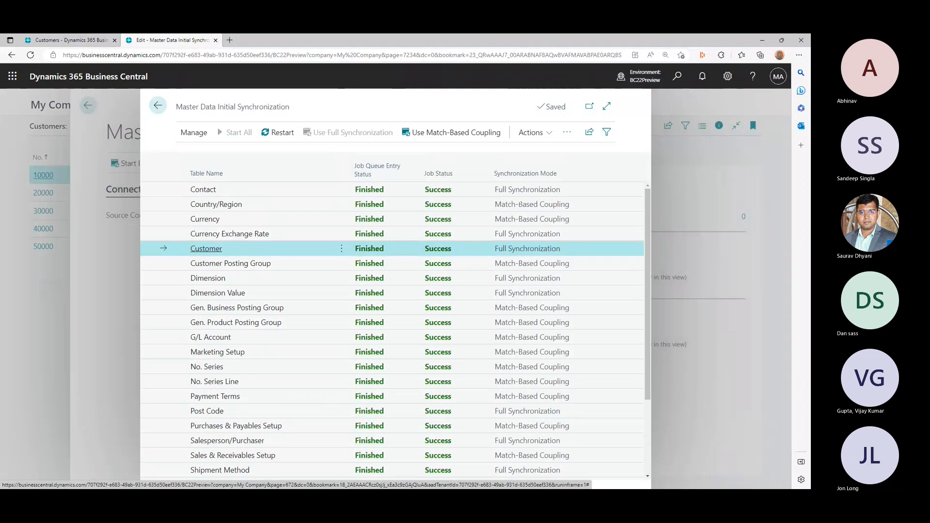
Step: Check Adatum Corporation's card in CRONUS USA, Inc., return to My Company and leave the initial synchronization page
click(71, 40)
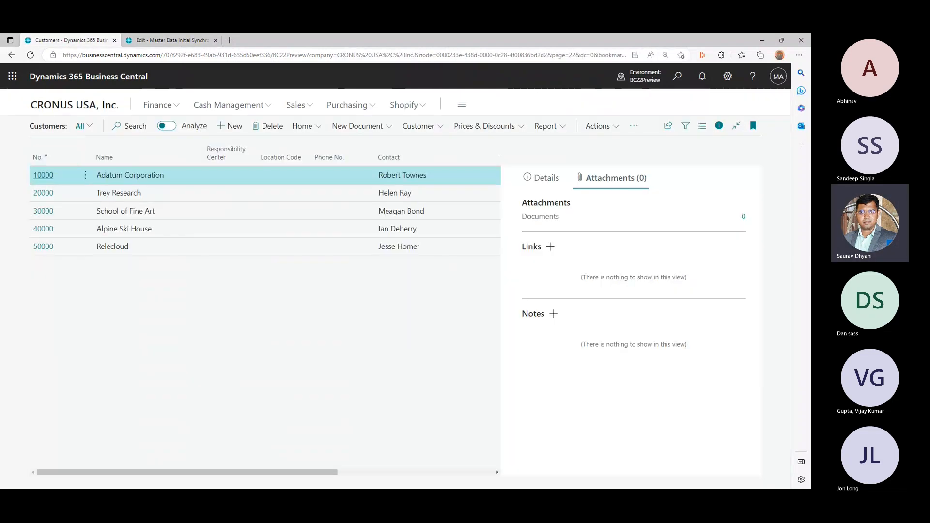
click(43, 175)
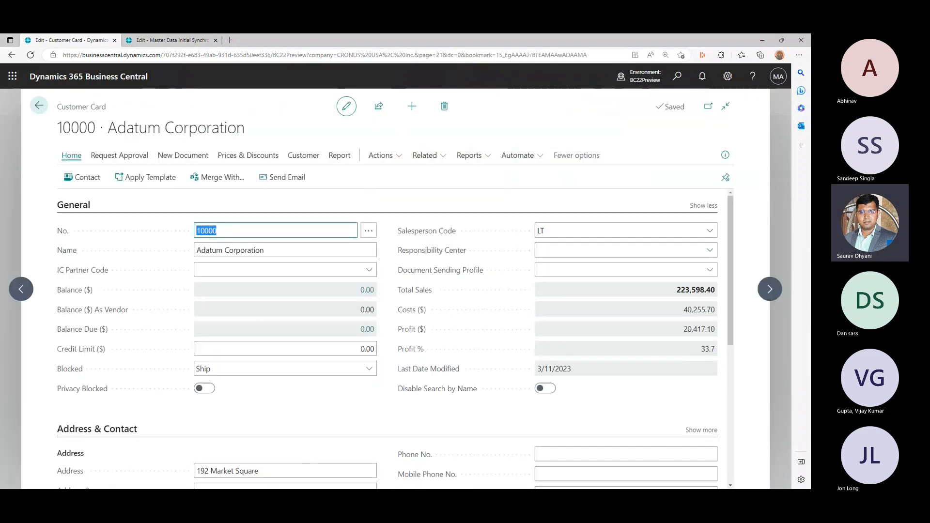
click(172, 40)
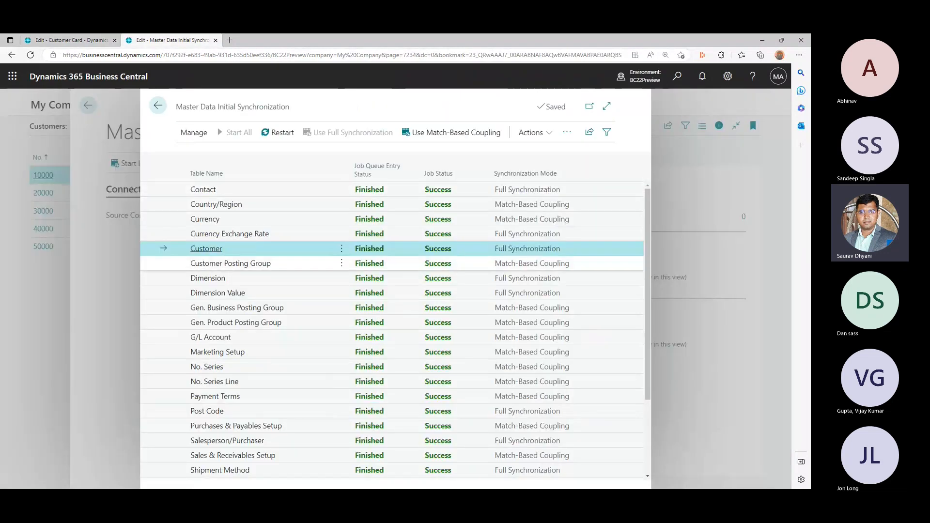
click(158, 105)
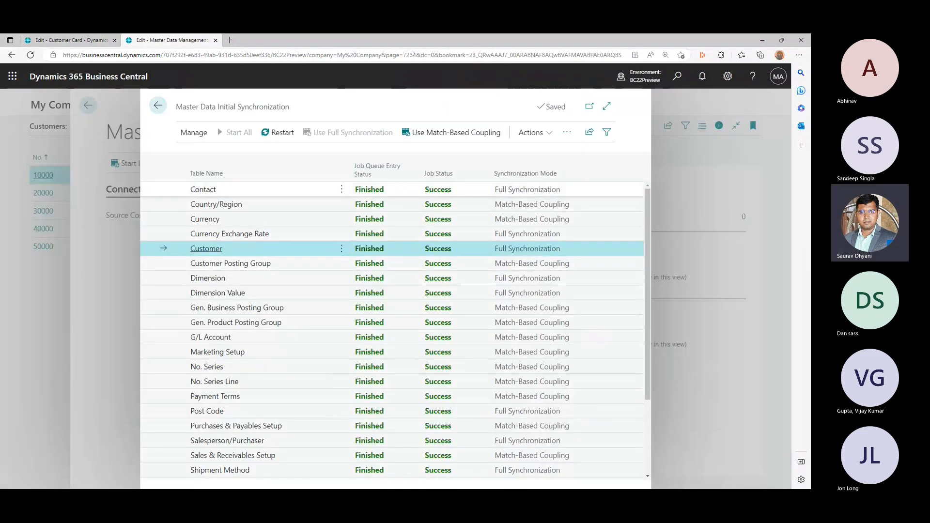
Step: Inspect the Customer table's filter in the synchronization tables and close it without changes
click(331, 164)
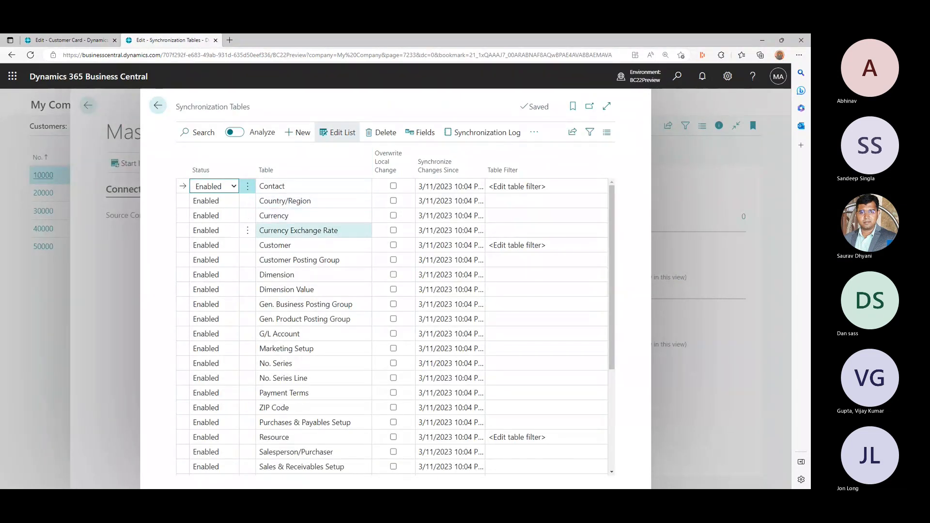
click(281, 245)
click(517, 246)
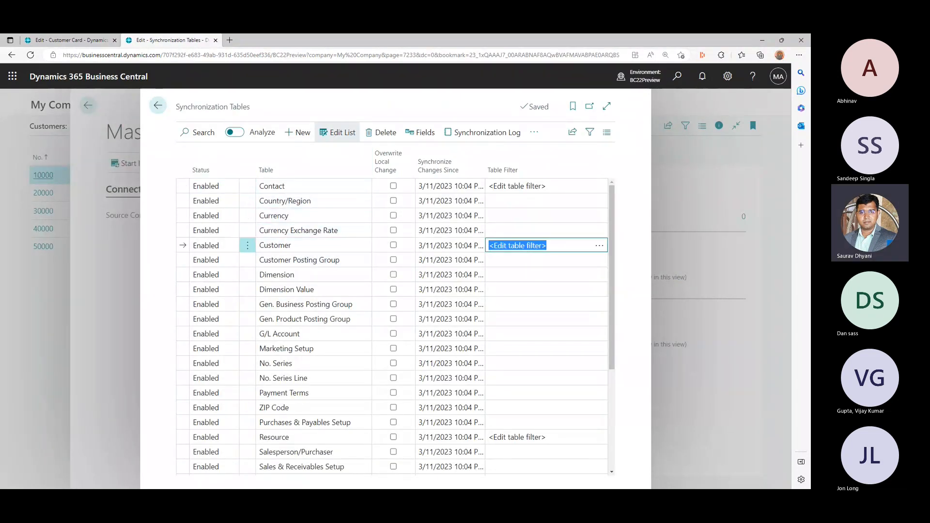
click(518, 246)
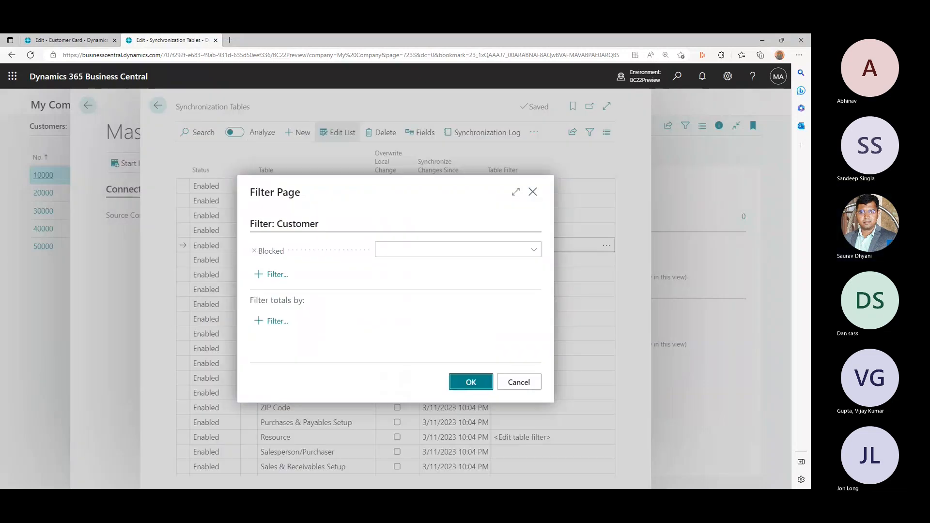
key(Tab)
click(519, 382)
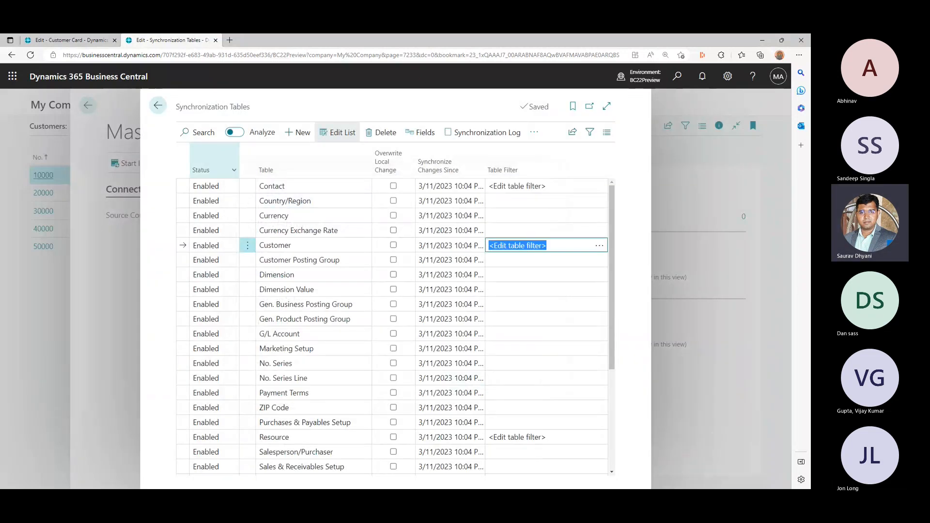
Step: Set the Blocked field on Adatum Corporation's card in CRONUS USA, Inc. to blank
click(71, 40)
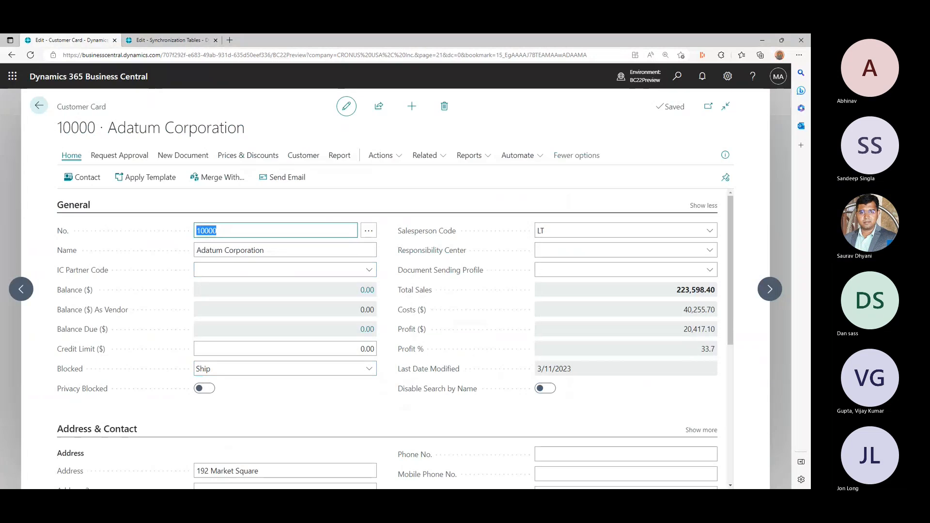
click(285, 369)
click(285, 382)
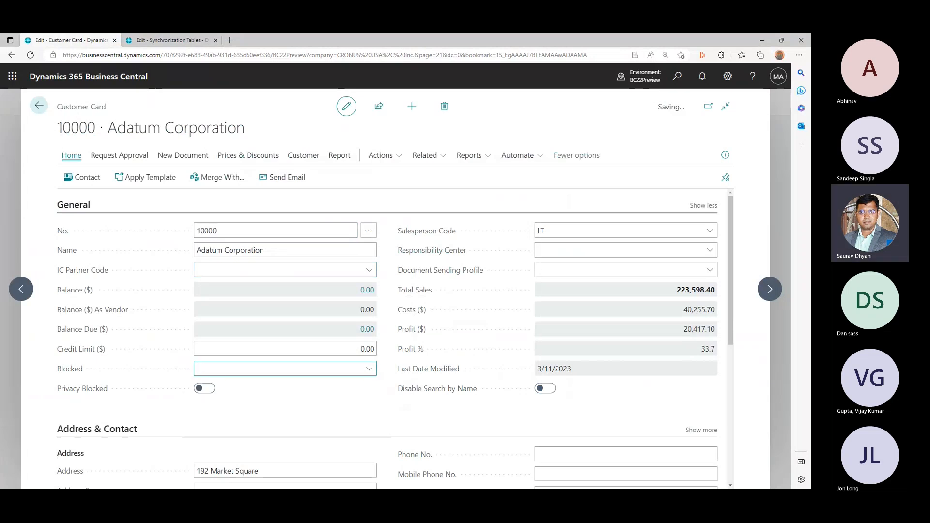
Step: Enter a website address as Adatum Corporation's home page, and return to My Company's Master Data Management Setup
scroll(285, 357, down, 4)
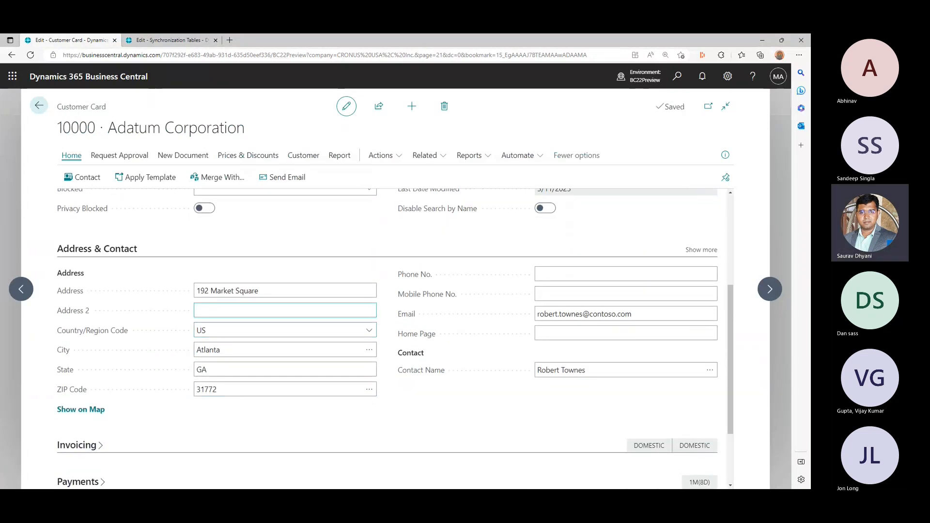
scroll(285, 357, down, 2)
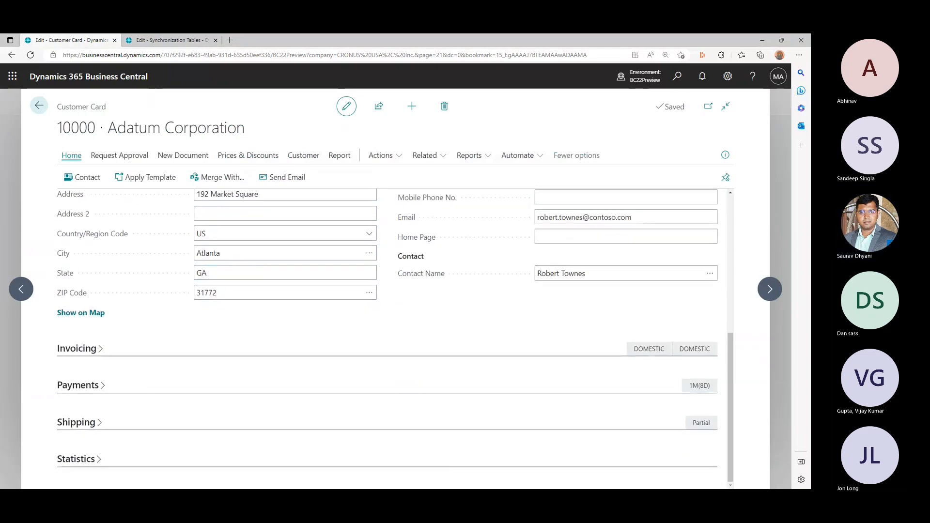
scroll(388, 339, up, 2)
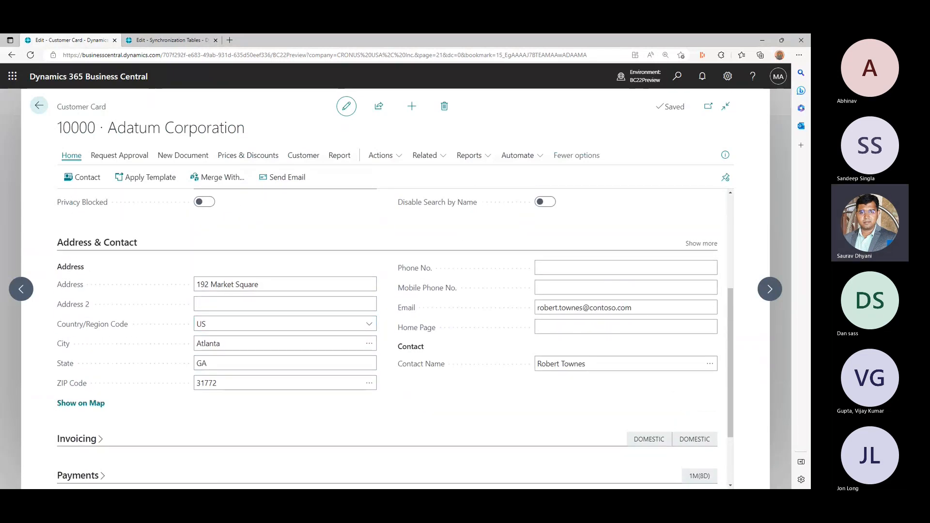
text(w.s)
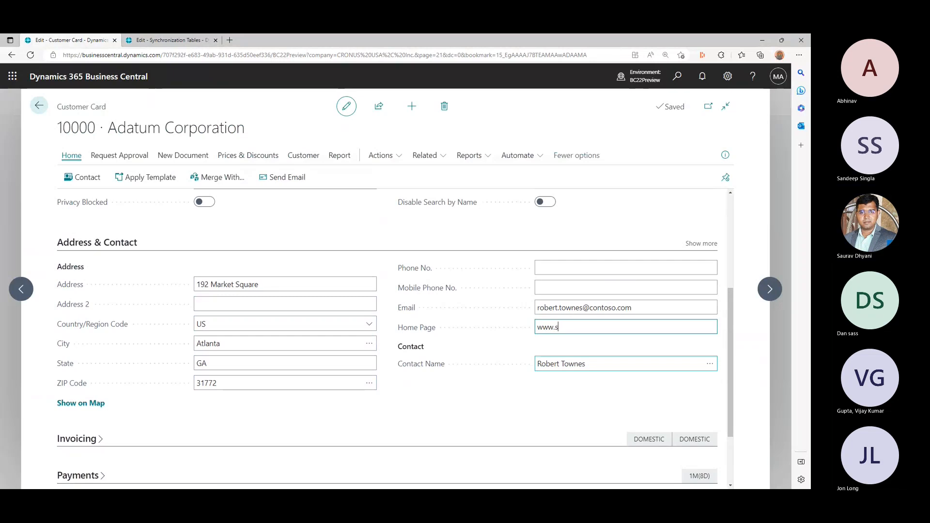
text(auravdhyani,c)
key(Tab)
key(ctrl+Tab)
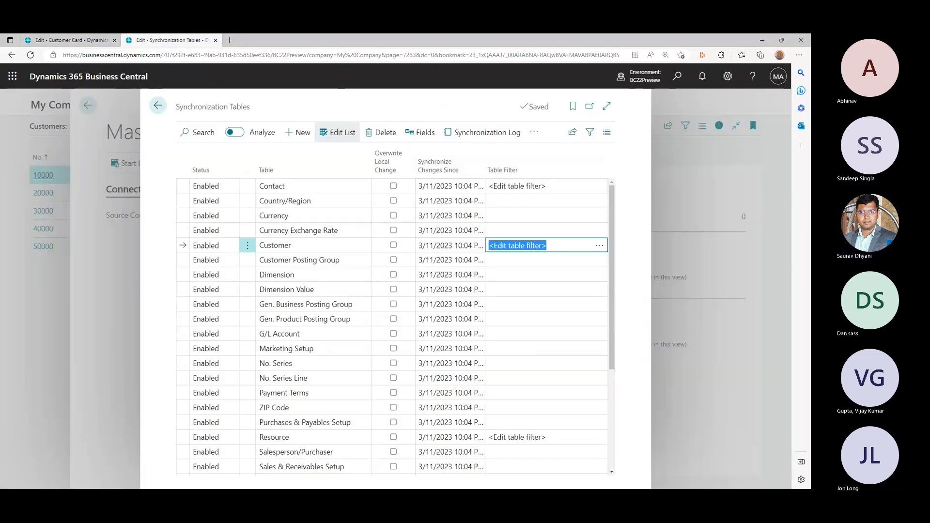
click(158, 106)
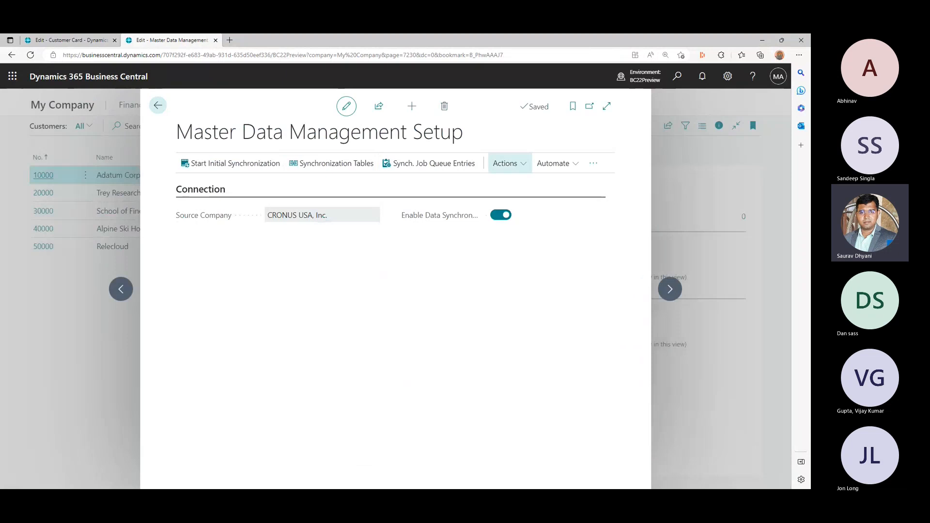
Step: Synchronize the modified records of all integration table mappings from Master Data Management Setup and confirm the scheduling
click(506, 163)
mouse_move(436, 264)
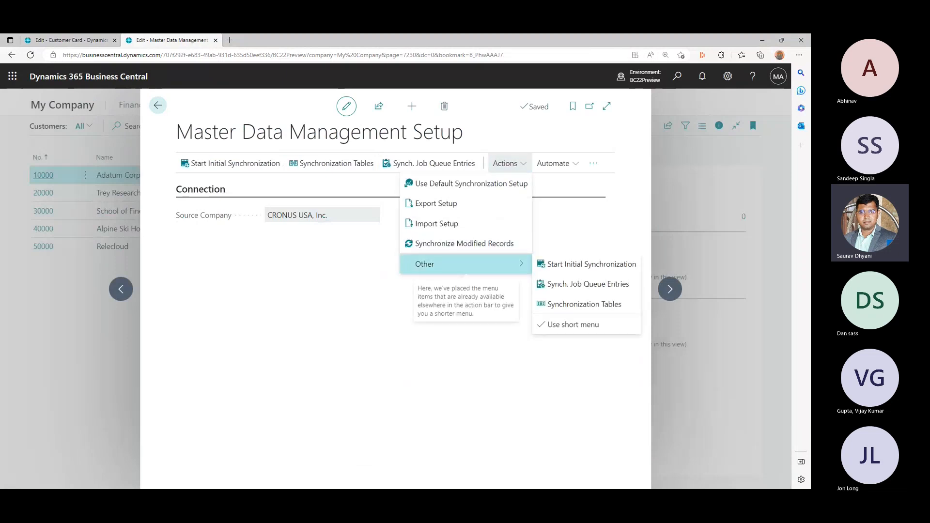
click(464, 243)
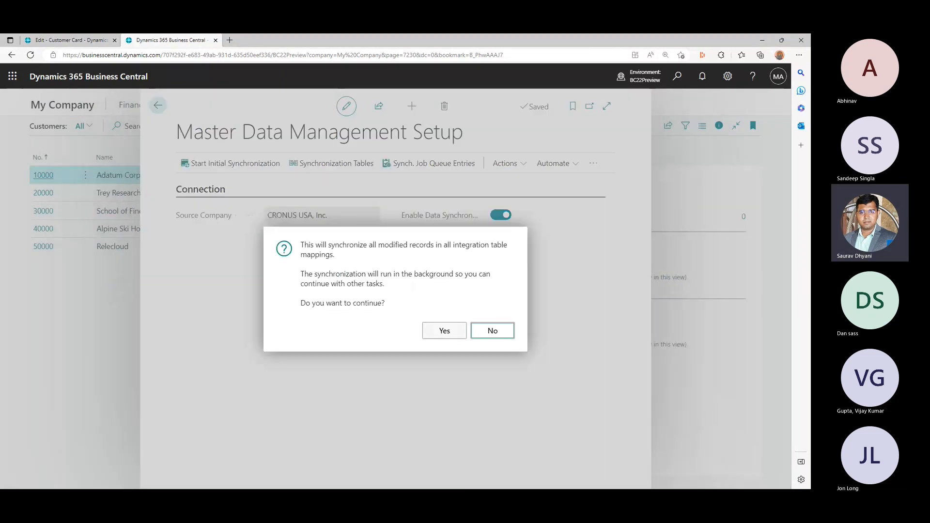
click(444, 330)
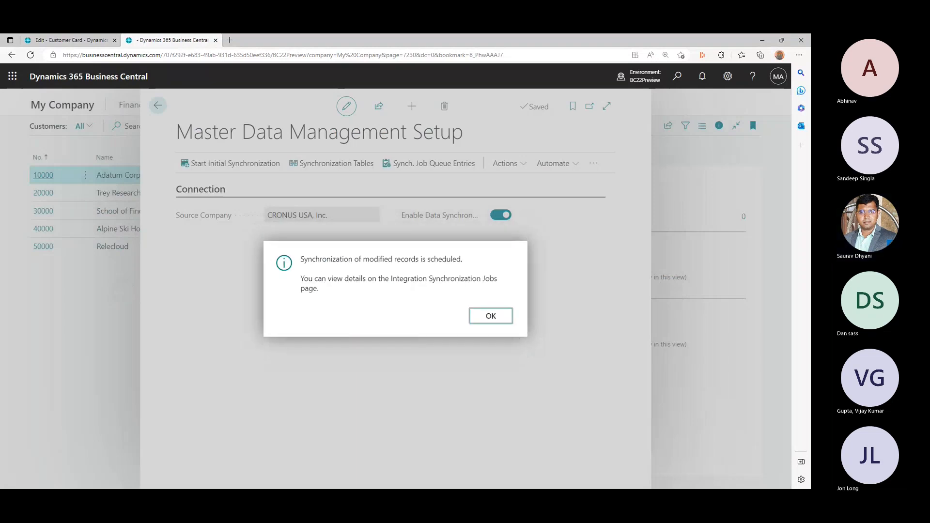
key(Return)
Step: Read the error of the latest failed job in the Customer table's synchronization log and return to Synchronization Tables
click(336, 163)
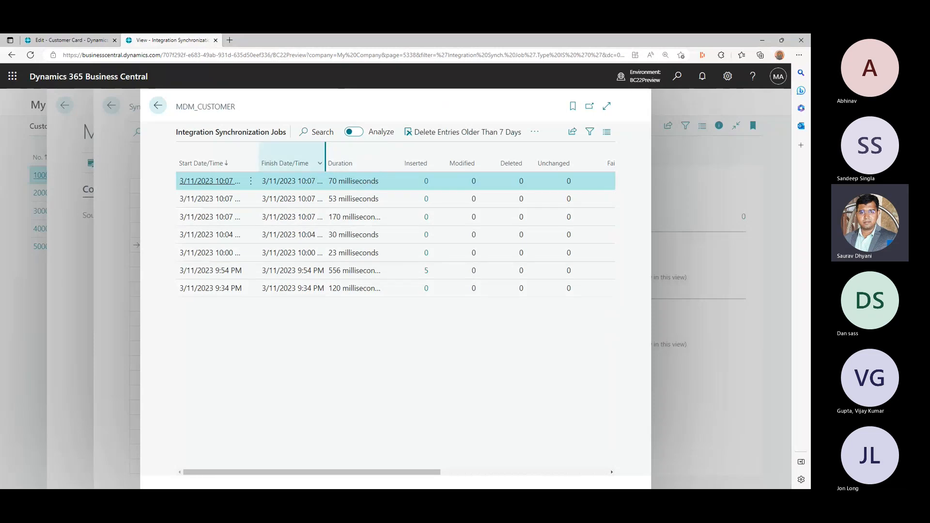
drag(325, 159, 332, 160)
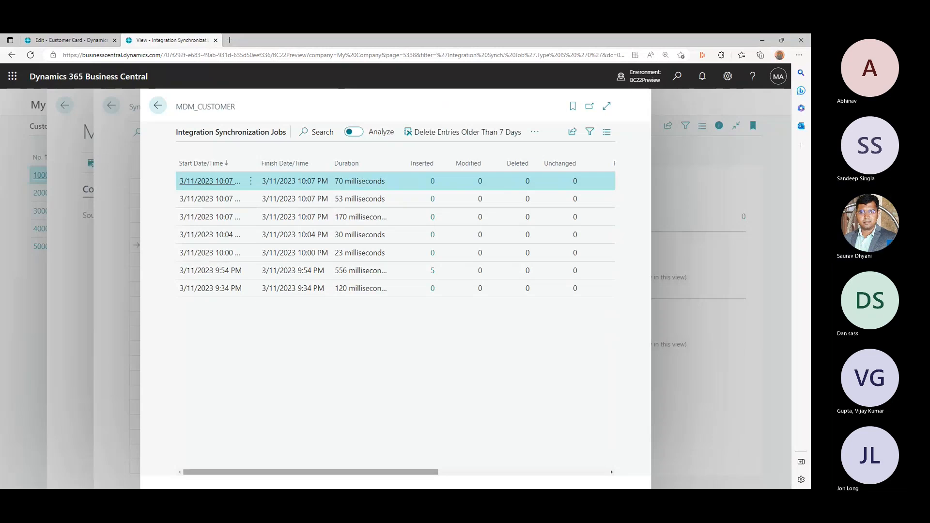
scroll(395, 233, right, 5)
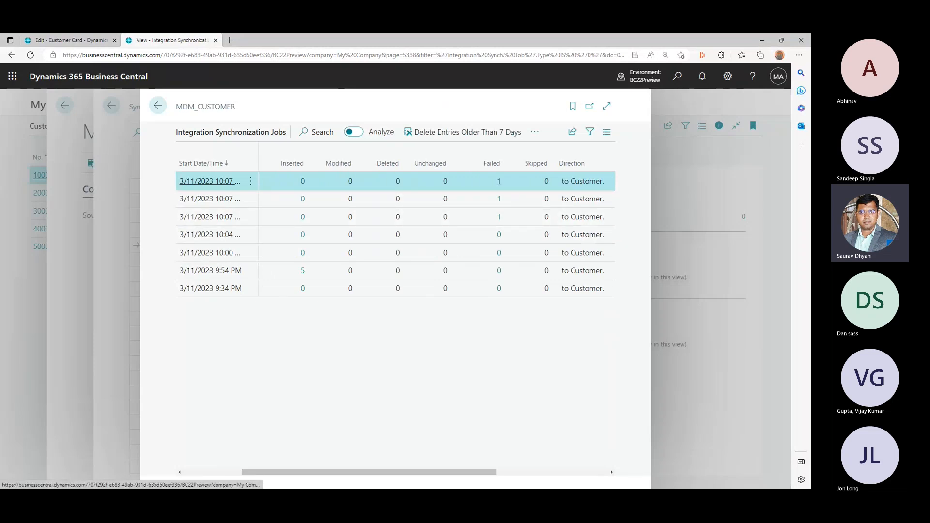
click(499, 180)
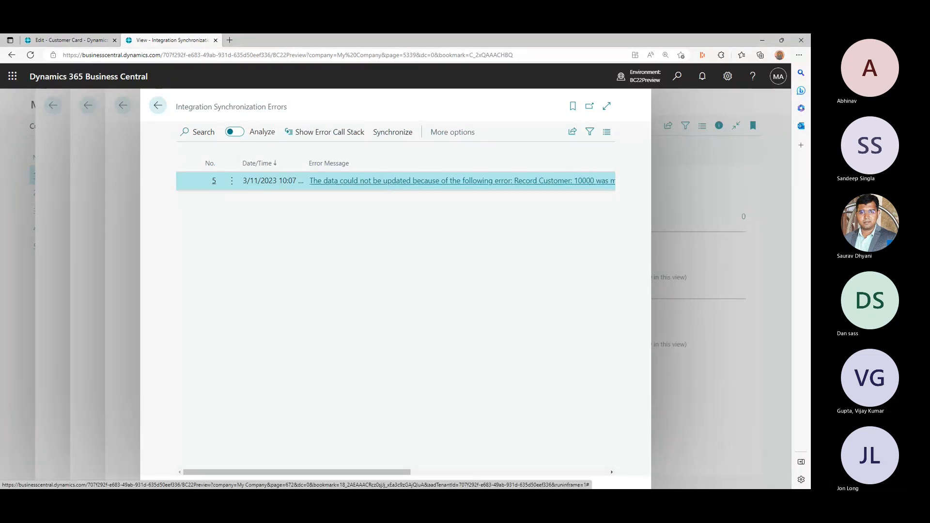
click(499, 181)
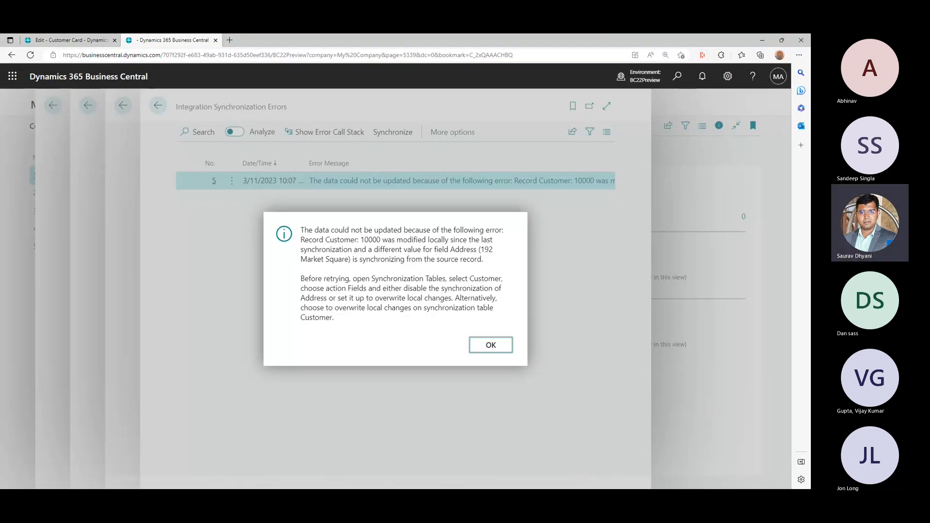
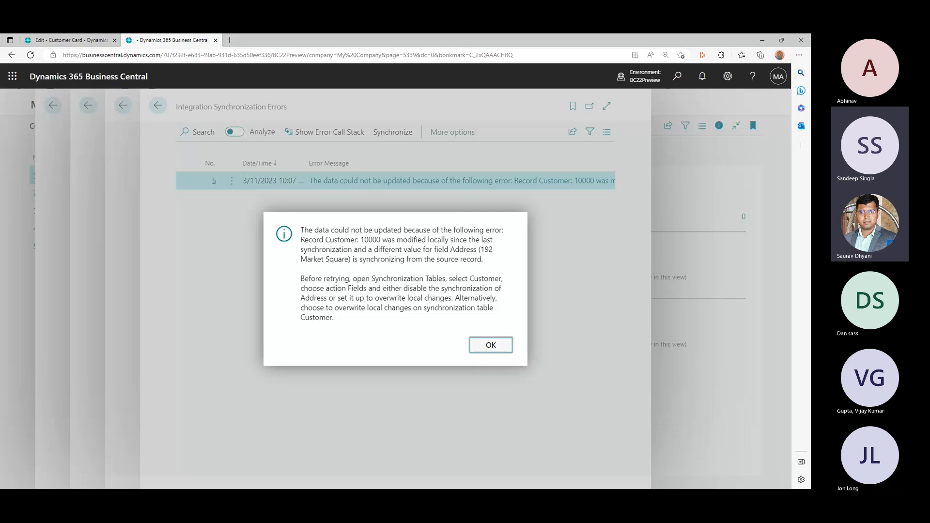
key(Return)
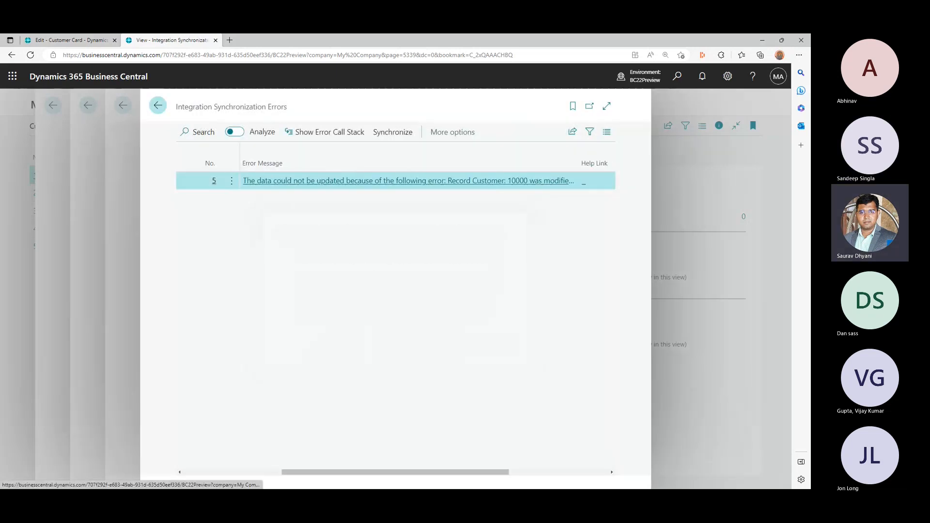
click(158, 105)
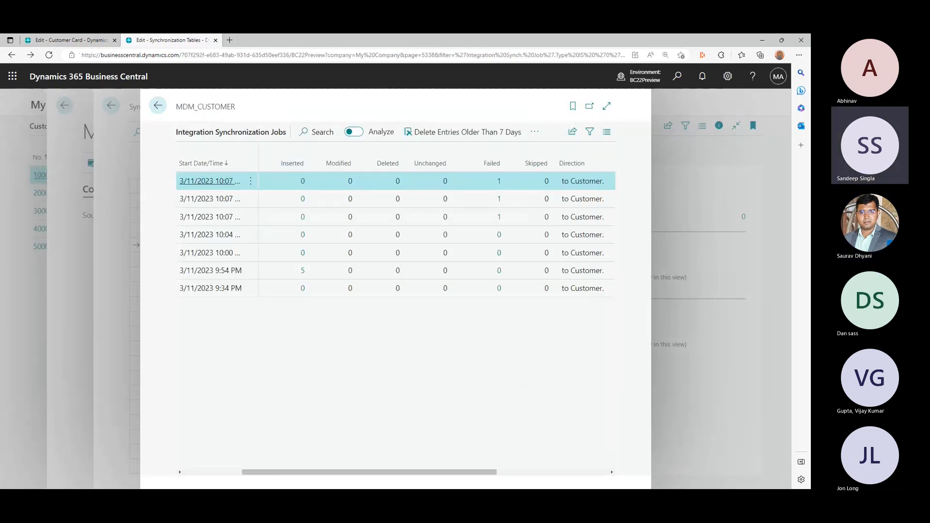
click(158, 105)
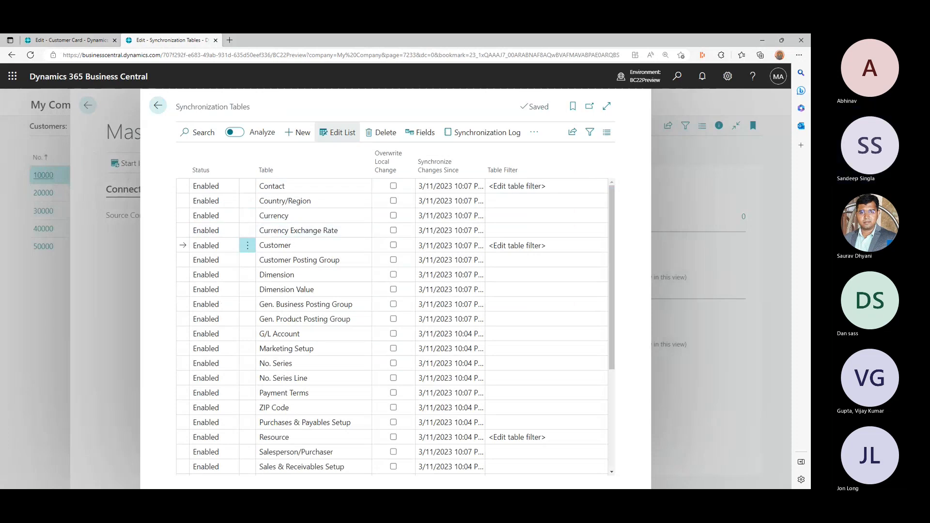
Step: Enable Overwrite Local Change for the Address and Address 2 fields in the Customer table's synchronization fields
click(422, 132)
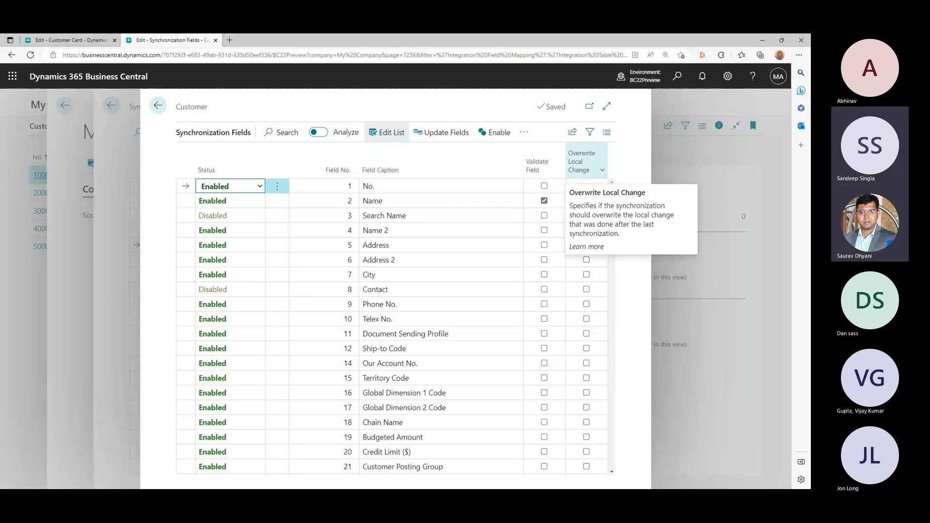
click(586, 246)
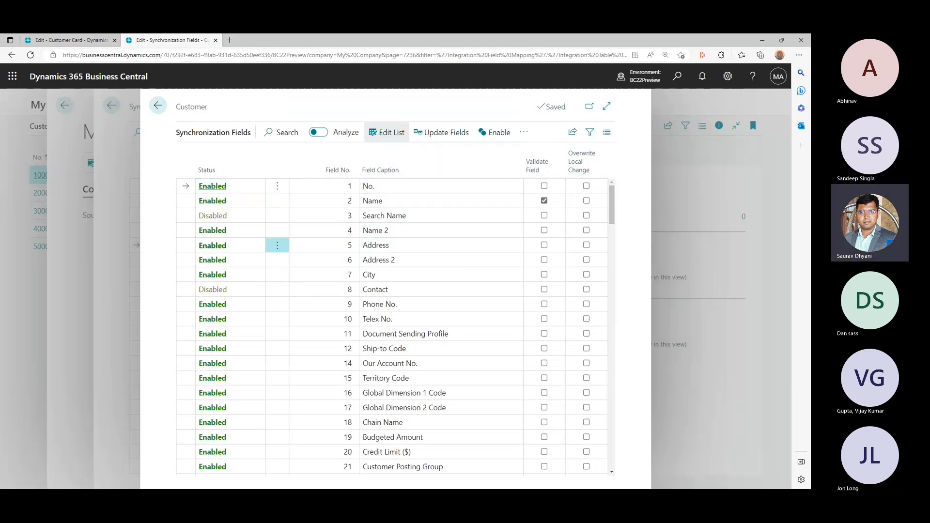
click(587, 245)
click(586, 260)
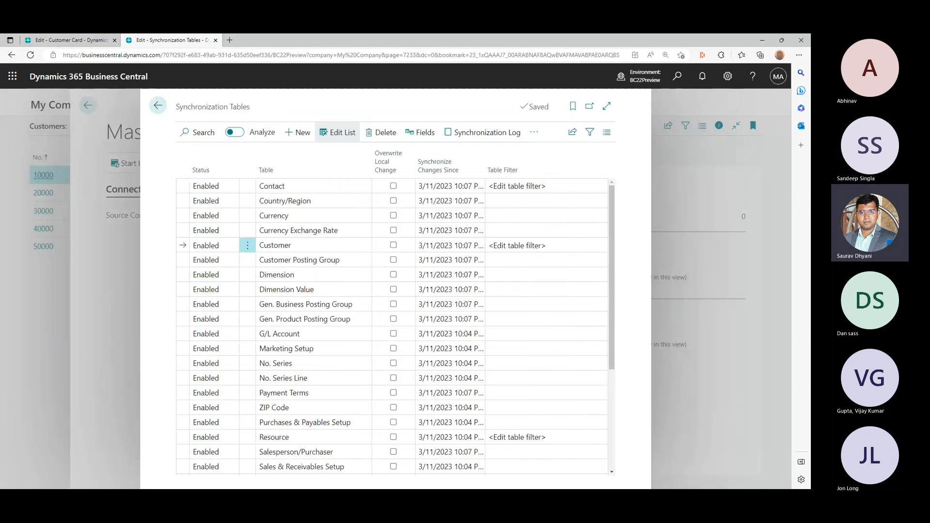
Step: Synchronize the modified records of the Customer table from Synchronization Tables and confirm the scheduling
click(534, 132)
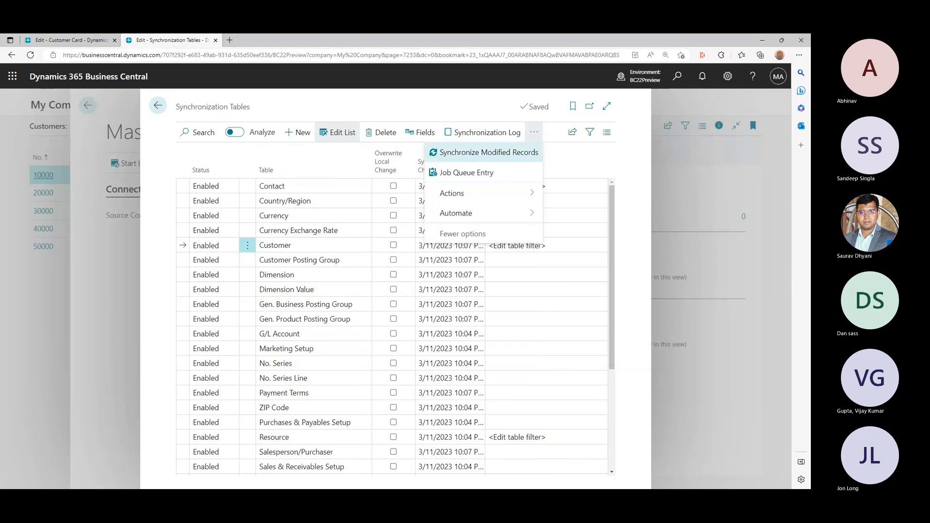
click(507, 153)
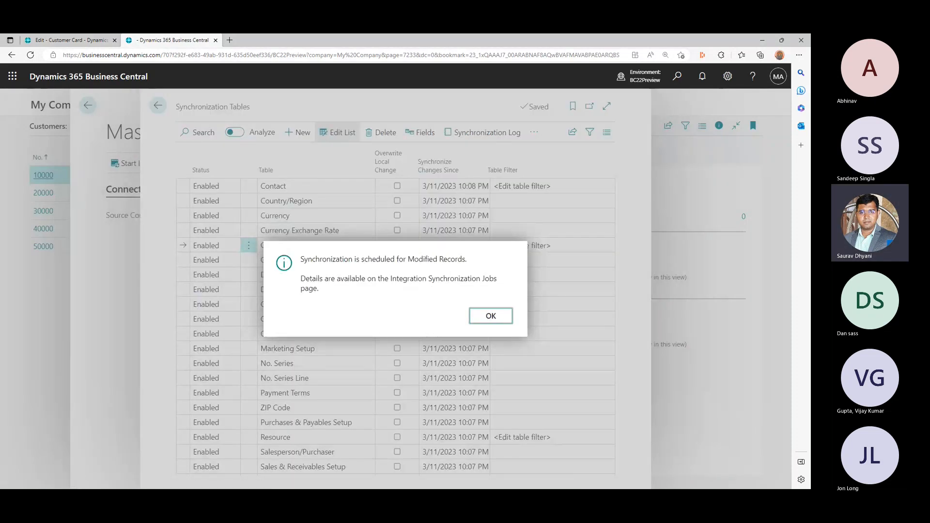
click(487, 316)
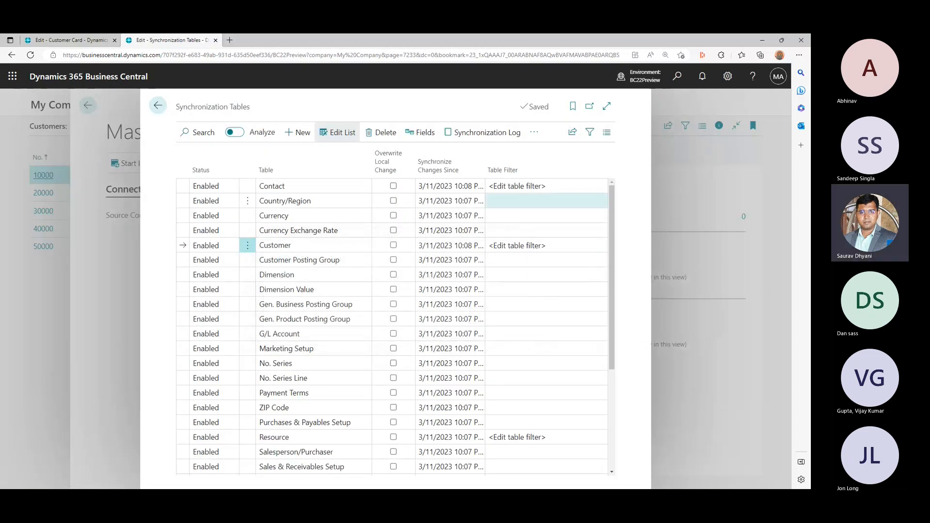
Step: Open the Customer table's synchronization log again and read the newest failed job's full error message
click(482, 132)
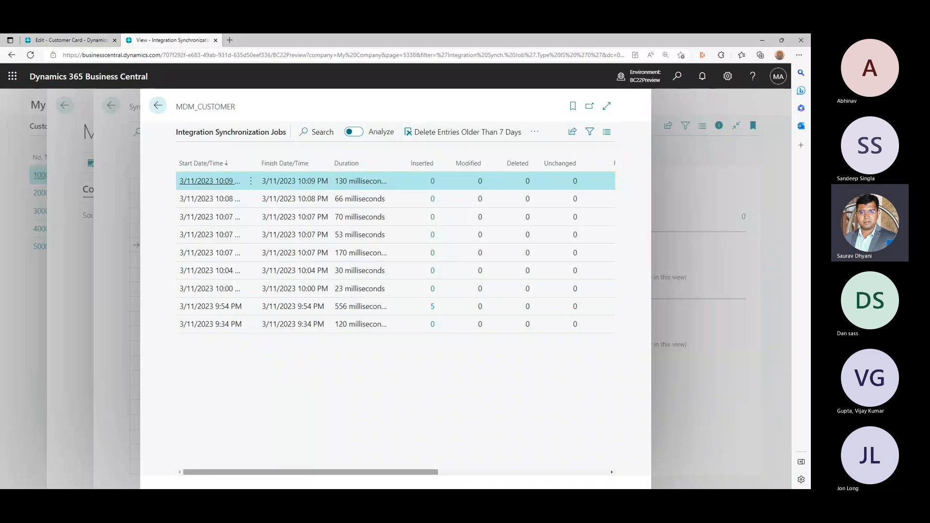
drag(358, 472, 403, 472)
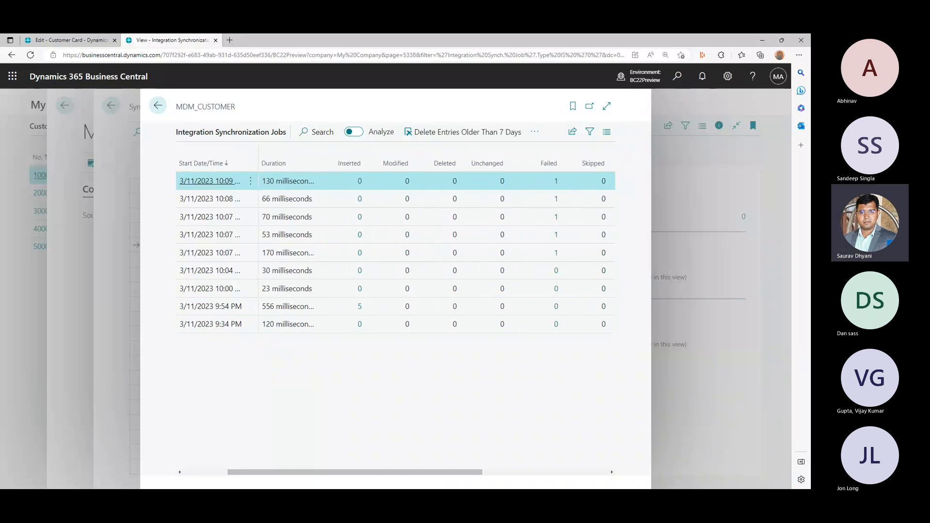
click(556, 181)
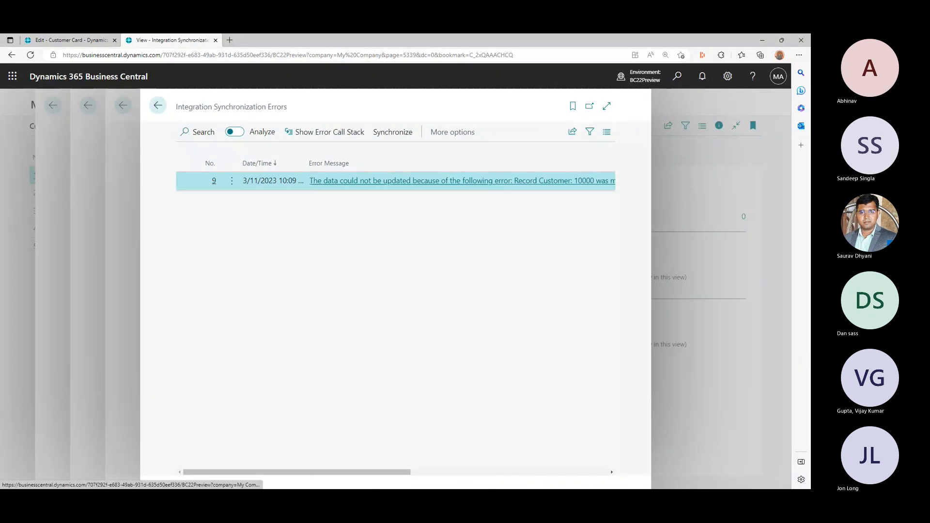
click(451, 181)
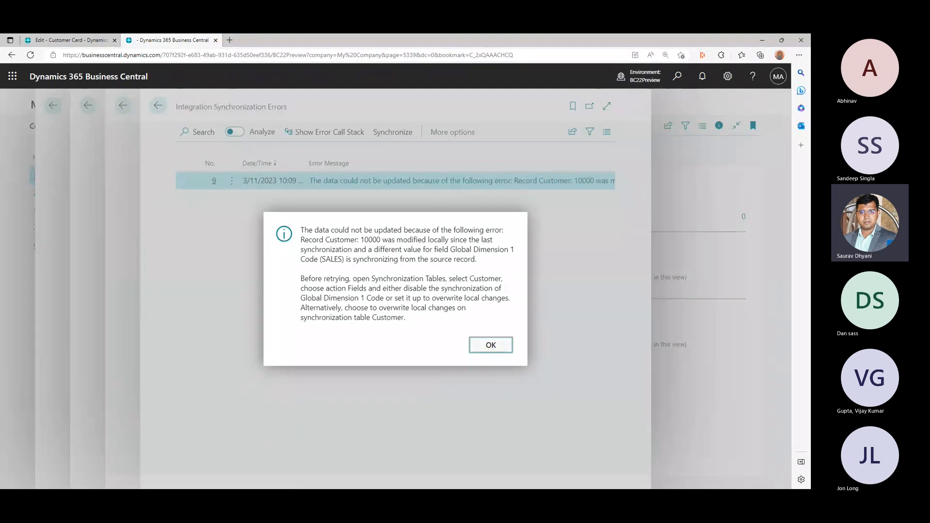
key(Return)
Step: Search for "customer", open Adatum Corporation's card from the Customers list and check its address and invoicing details
key(alt+q)
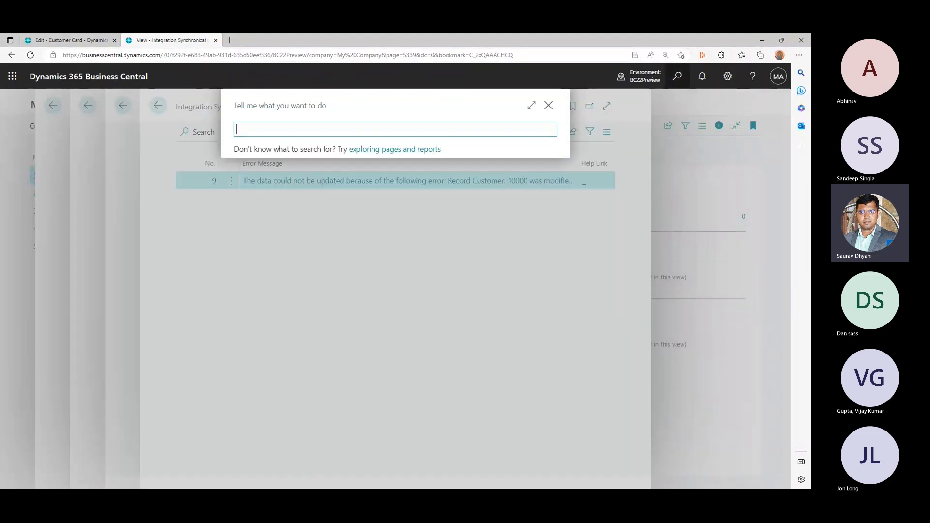
text(customer)
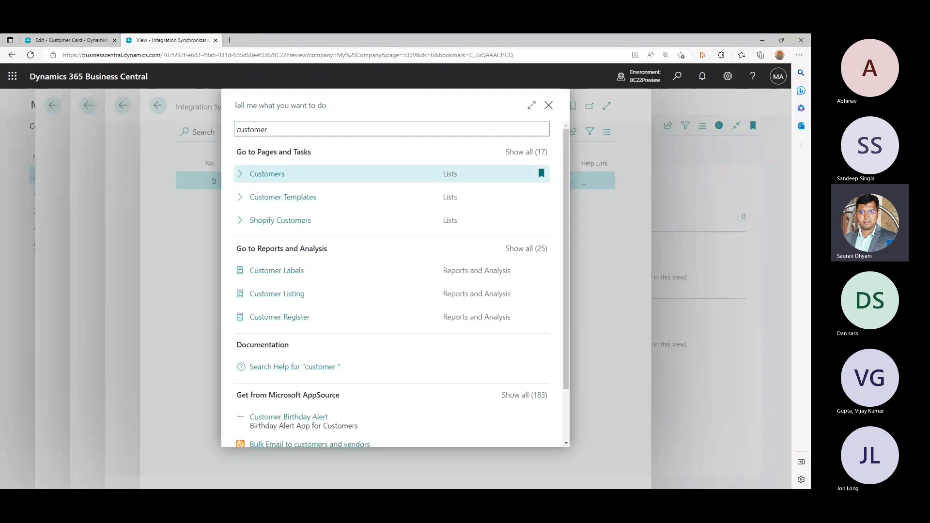
key(Return)
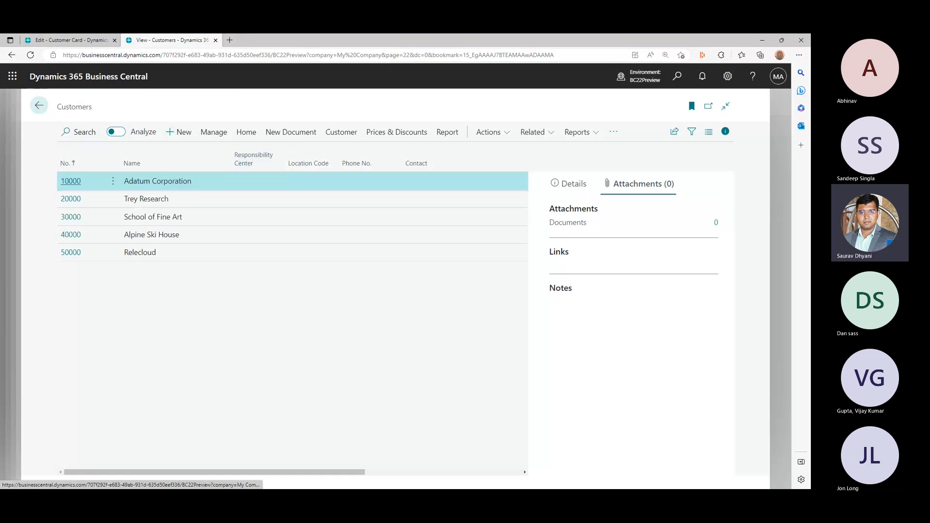
key(Return)
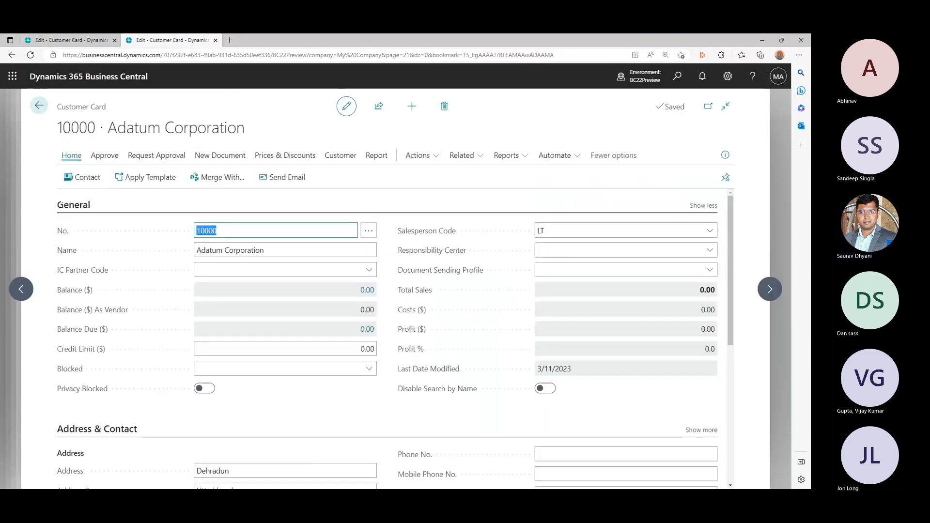
scroll(388, 339, down, 4)
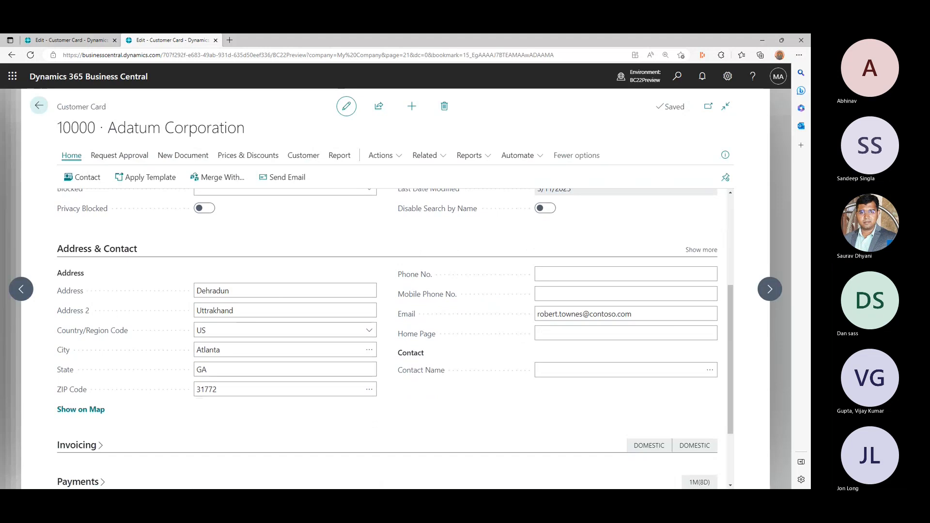
scroll(388, 339, down, 2)
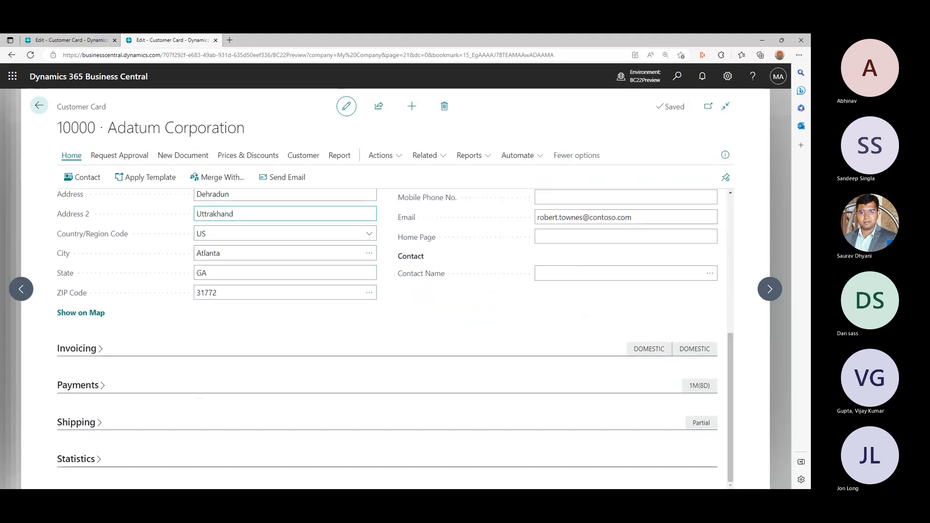
click(77, 349)
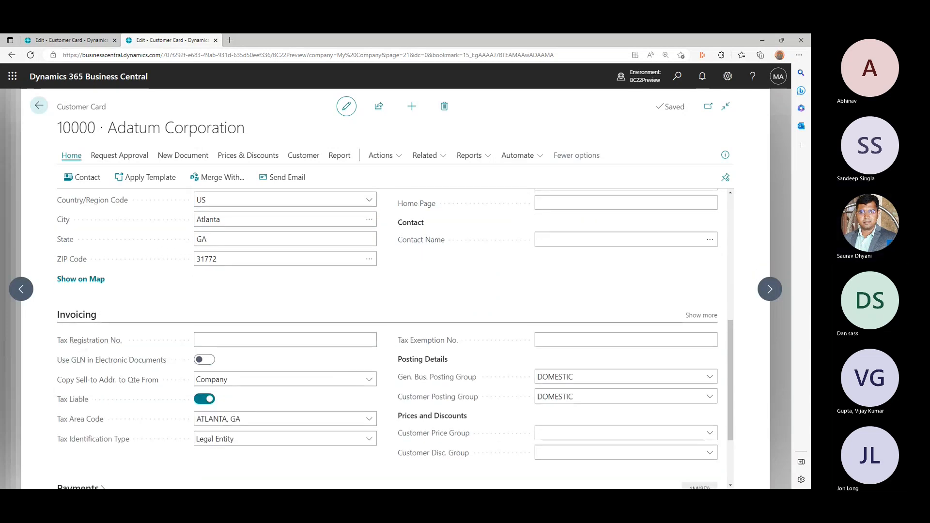
Step: Return to the Customers list and open the card of customer 20000, Trey Research
click(39, 105)
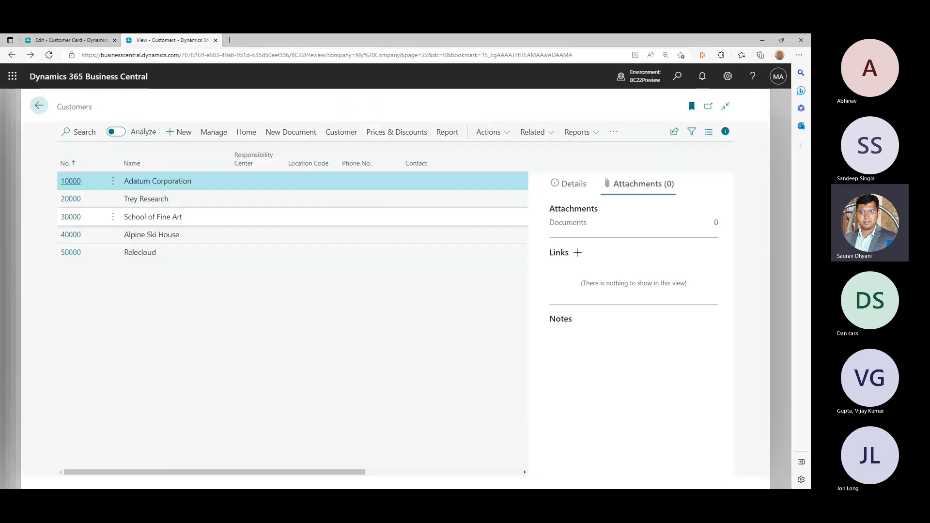
click(71, 199)
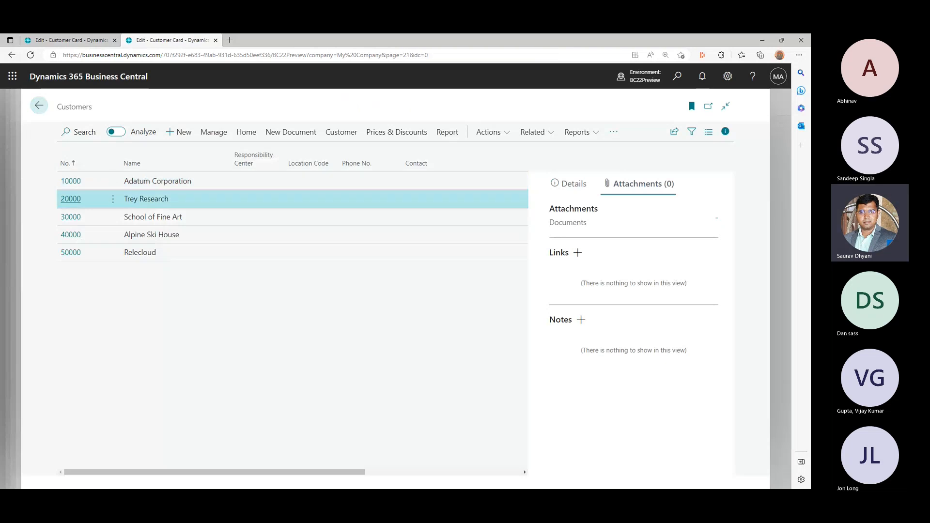
Step: Review the Address & Contact details of Trey Research, return to the customer list and open the Adatum Corporation card
scroll(285, 362, down, 3)
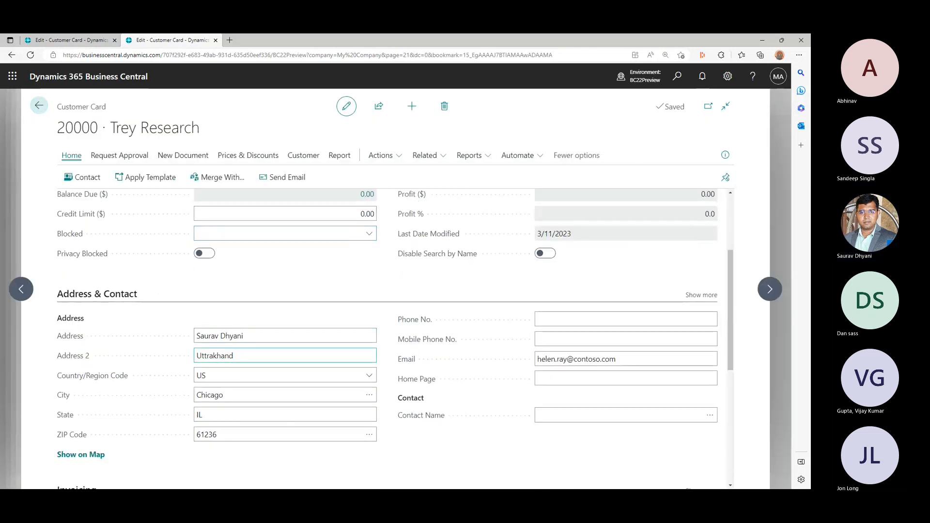
click(38, 106)
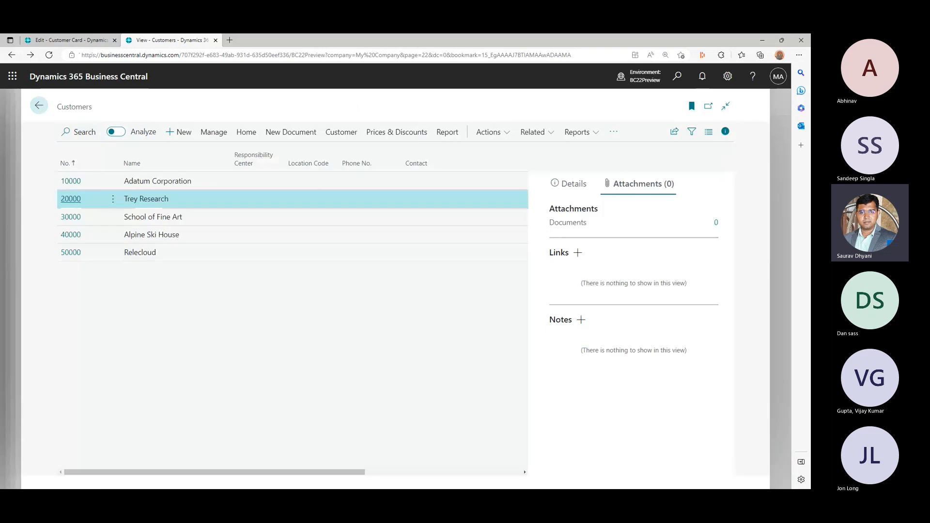
click(70, 182)
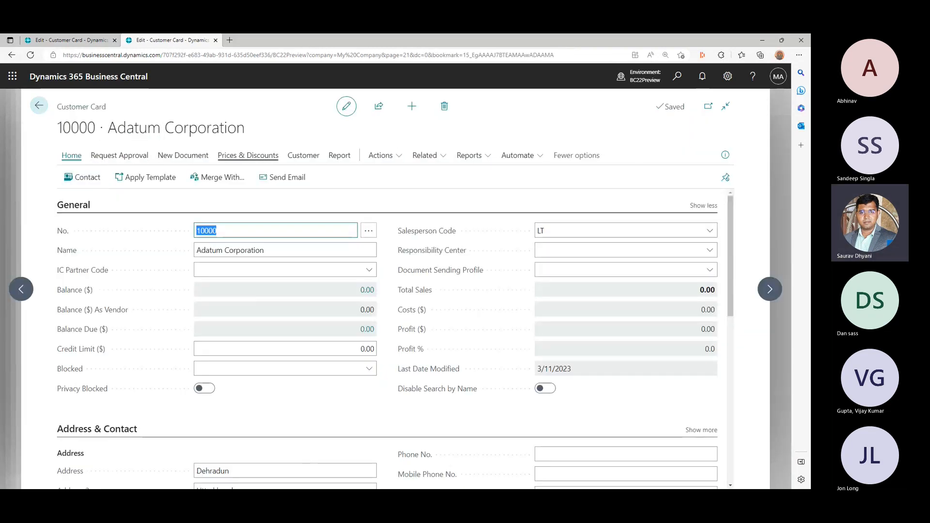
Step: Look through the customer card's actions for Adatum Corporation in My Company, view its default dimensions and close them
click(381, 155)
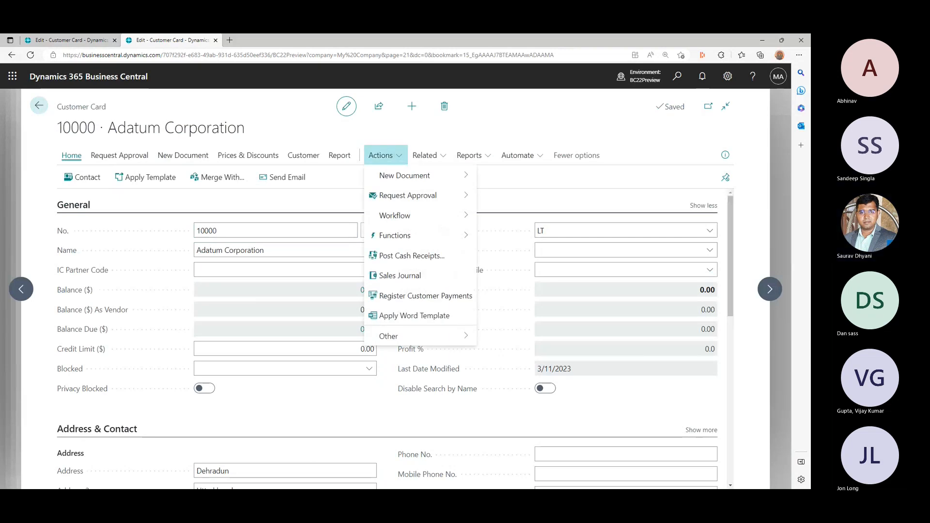
click(425, 155)
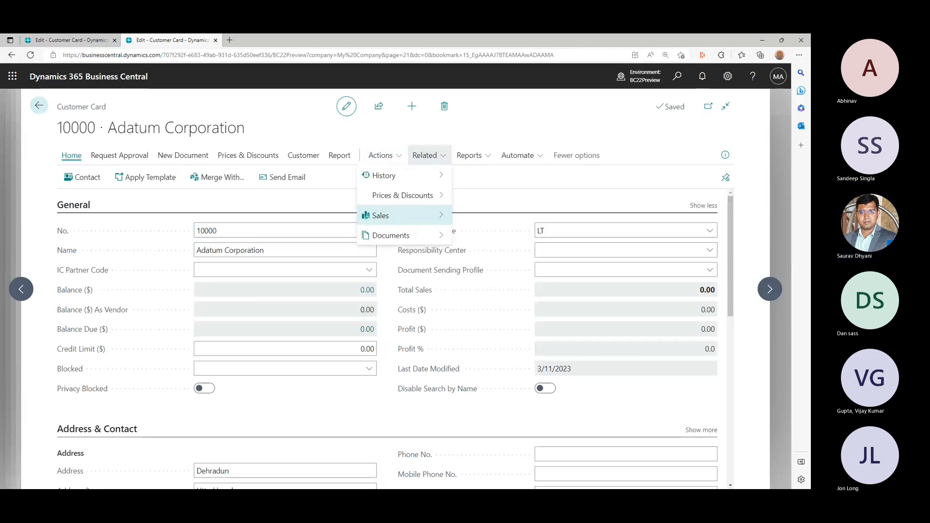
mouse_move(391, 235)
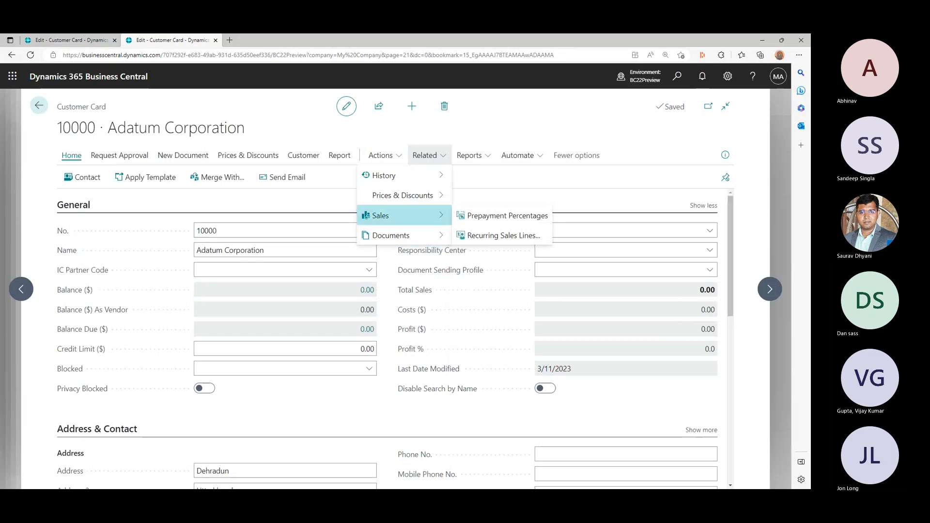
click(469, 155)
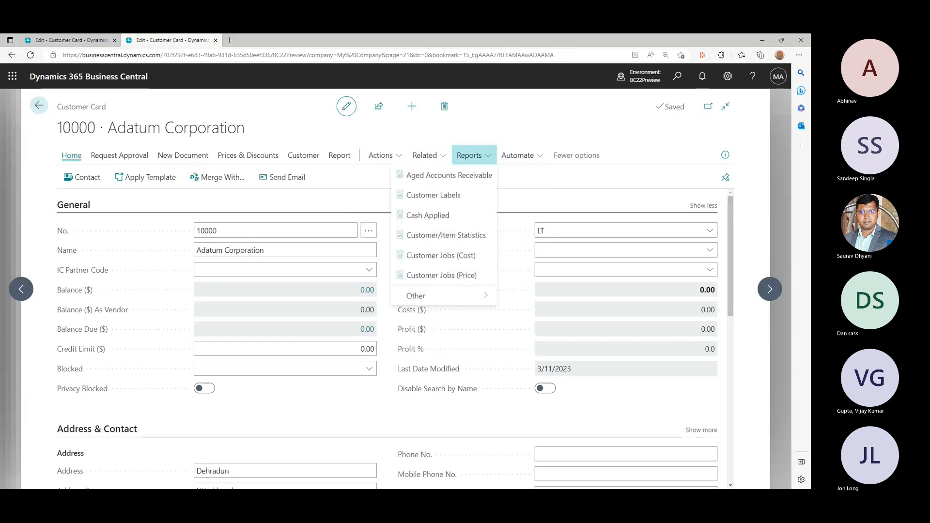
click(518, 155)
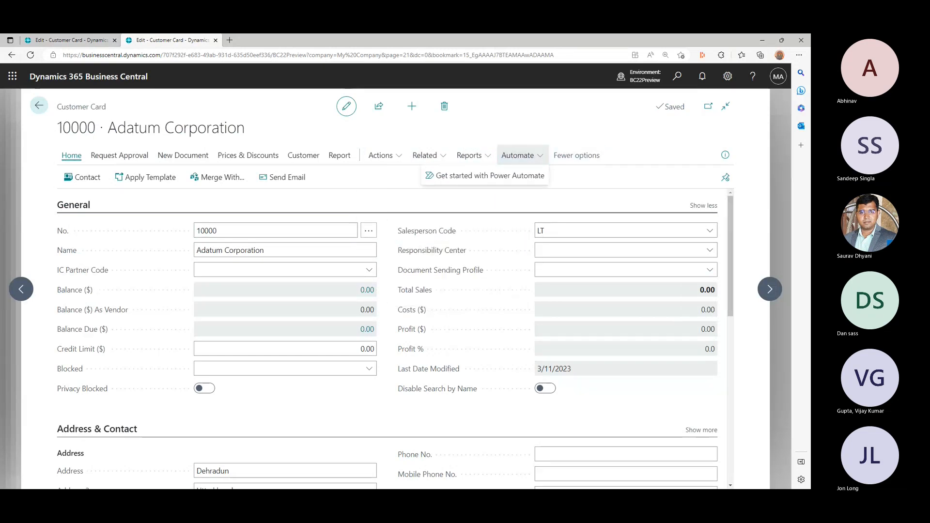
click(120, 156)
click(183, 156)
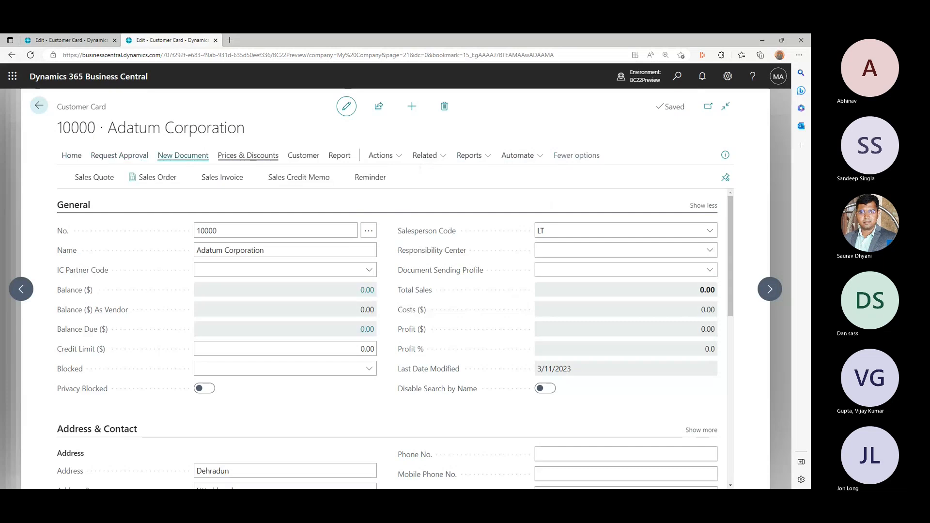
click(248, 155)
click(303, 156)
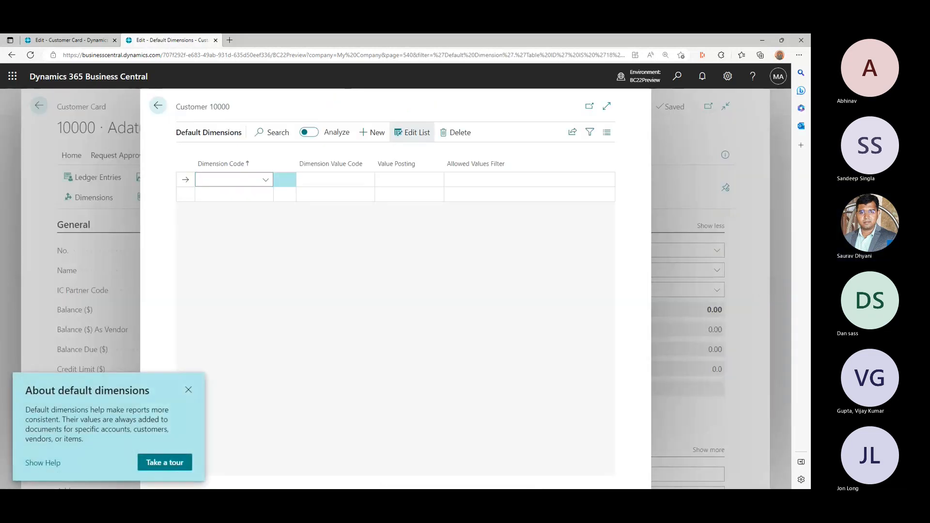
click(158, 106)
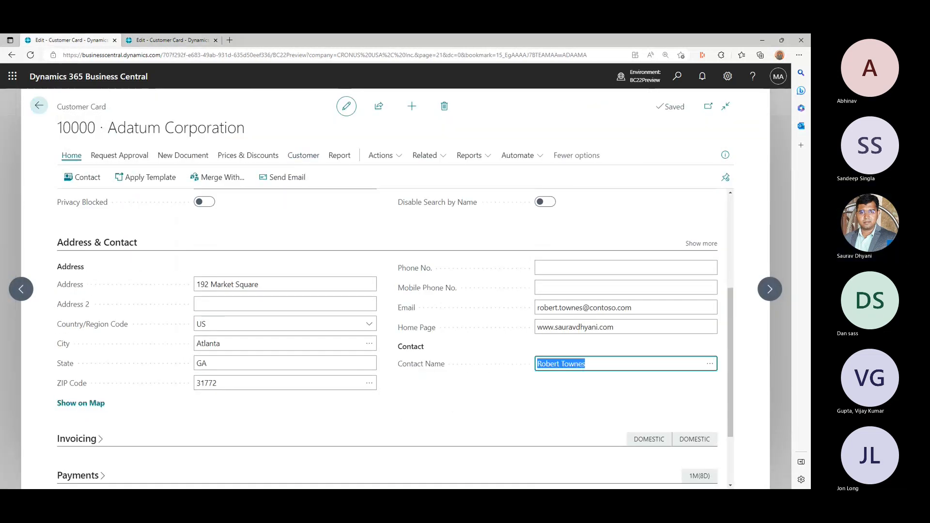
Step: View Adatum Corporation's default dimensions in the CRONUS USA company, then return to its card in My Company
click(303, 155)
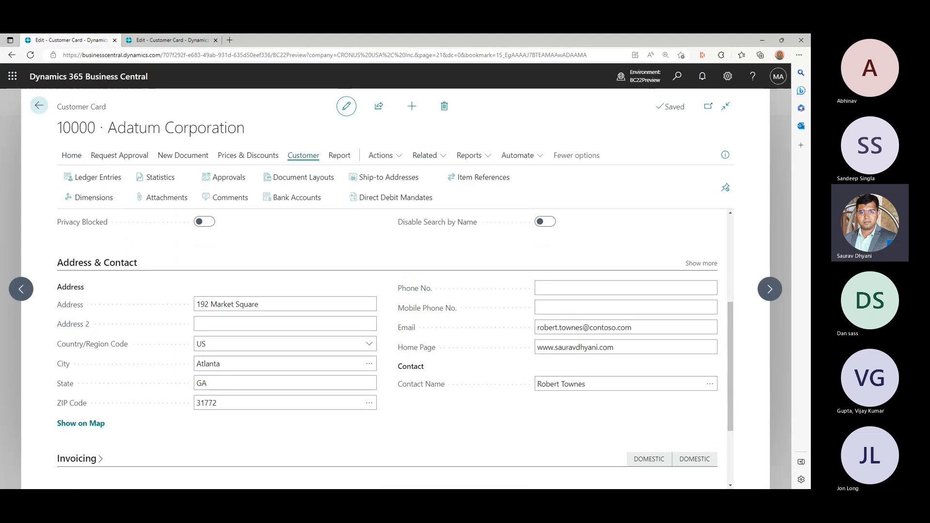
click(89, 197)
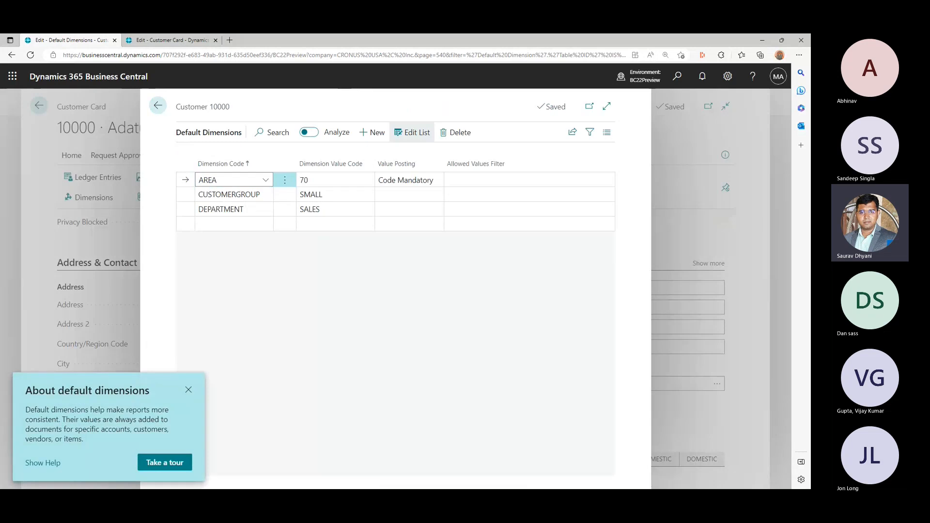
key(ctrl+Tab)
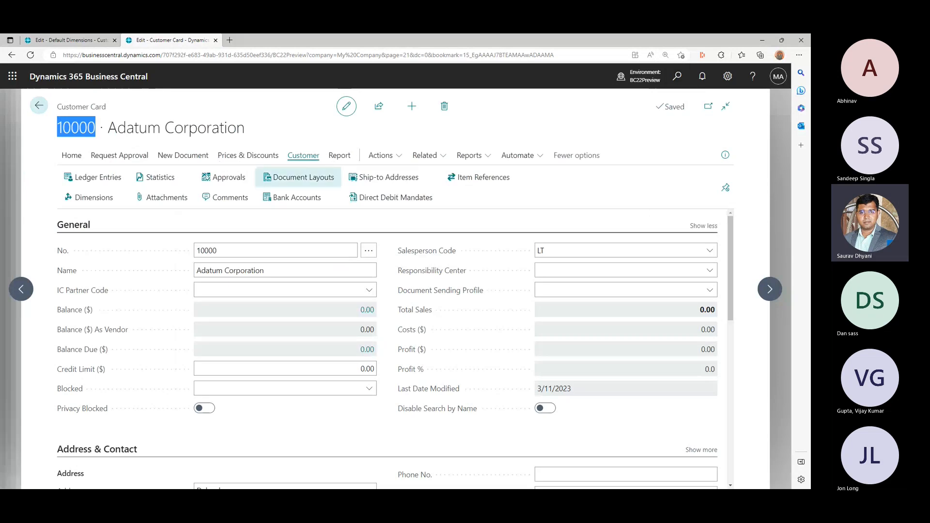
click(677, 76)
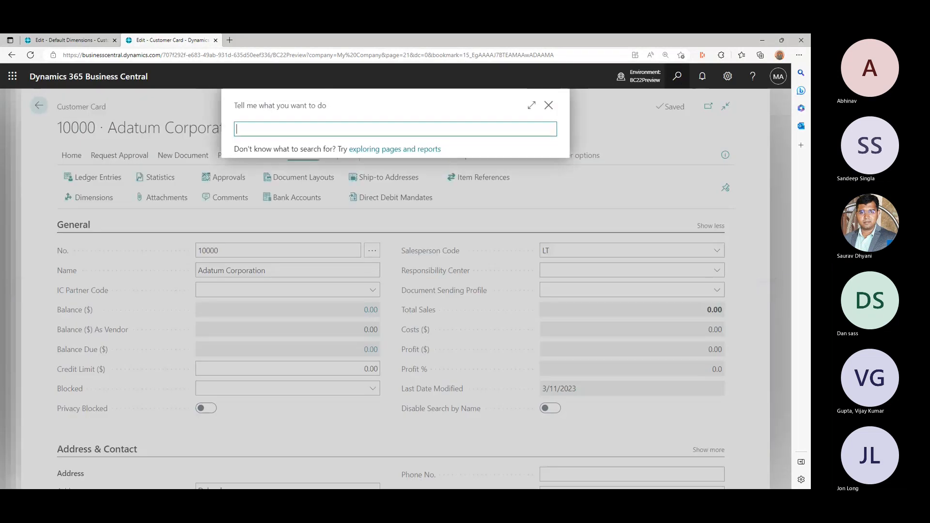
text(master)
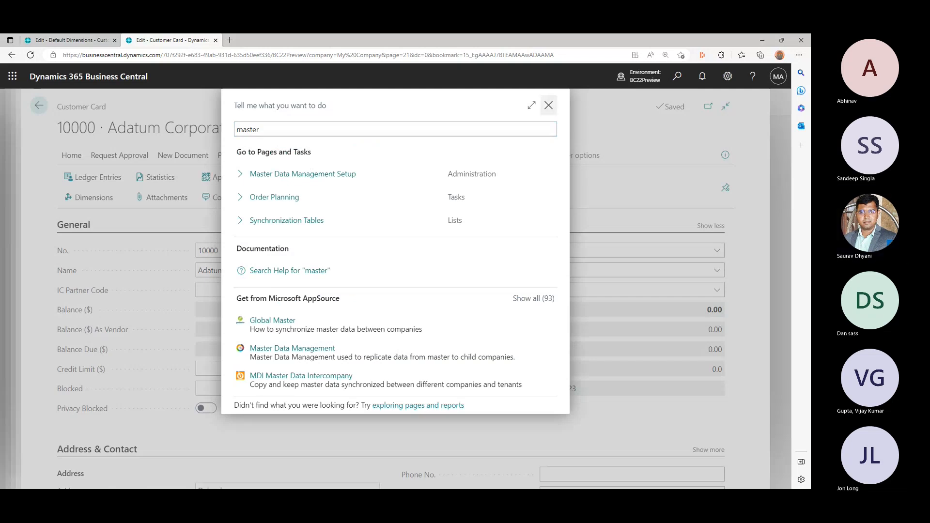
click(548, 105)
Step: Return to the Integration Synchronization Errors, read the full message and compare its SALES dimension code with Adatum Corporation's default dimensions in CRONUS USA
click(39, 105)
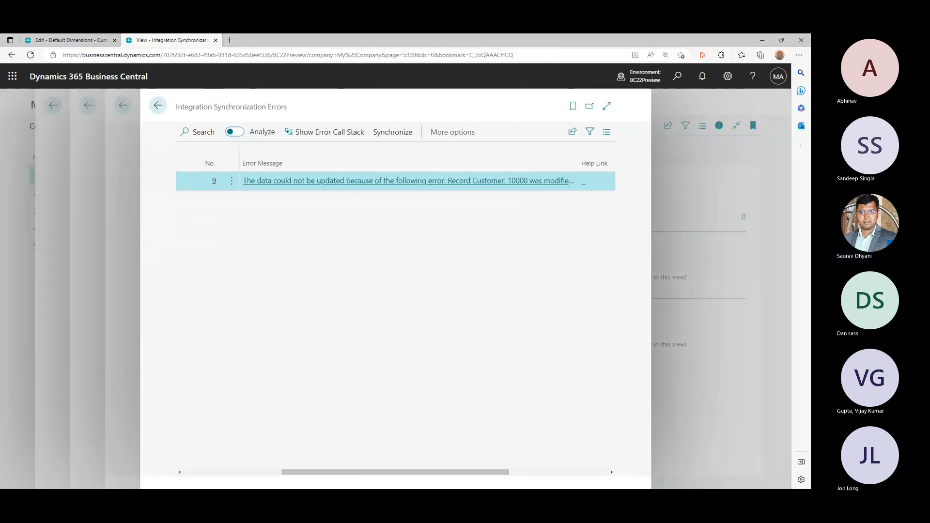
click(408, 180)
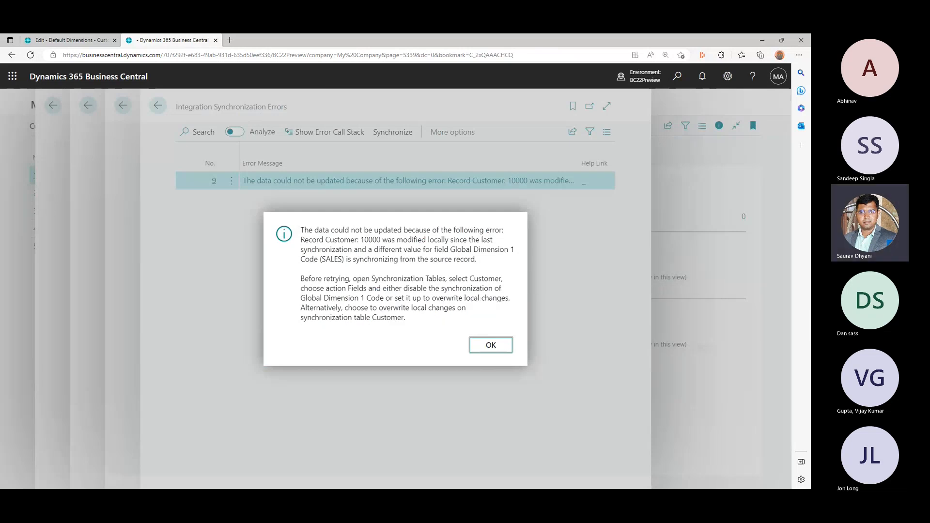
double_click(332, 259)
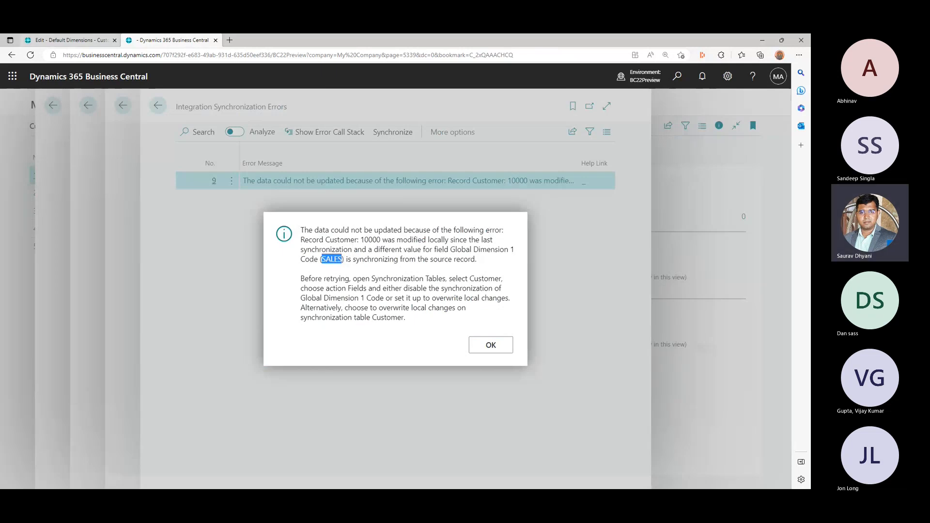
click(71, 41)
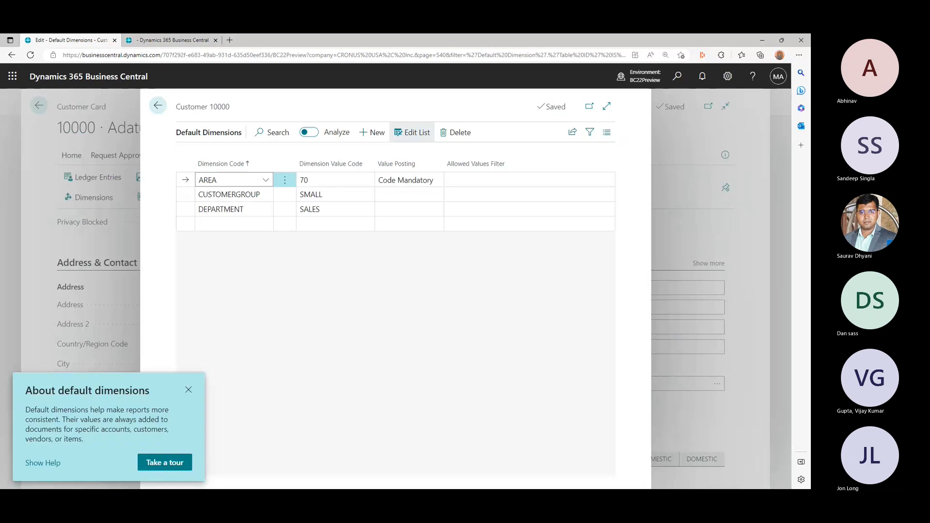
click(167, 40)
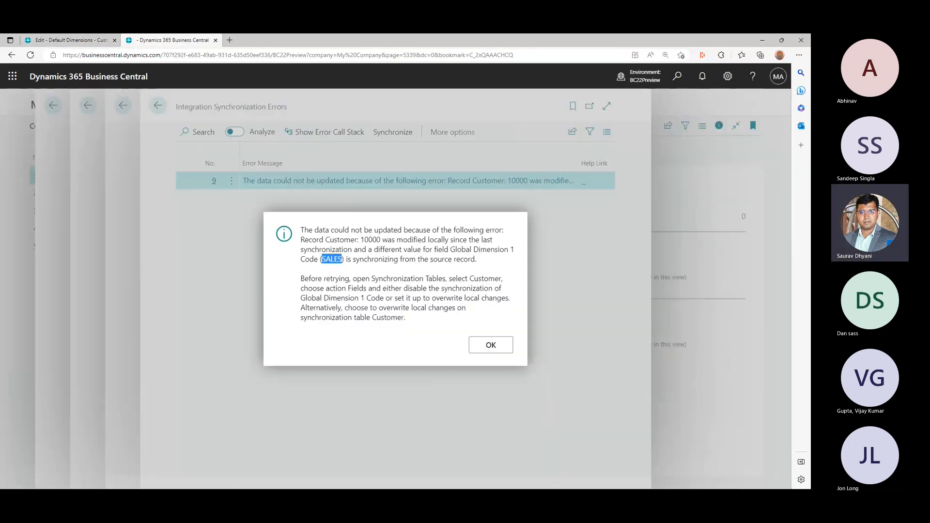
click(491, 345)
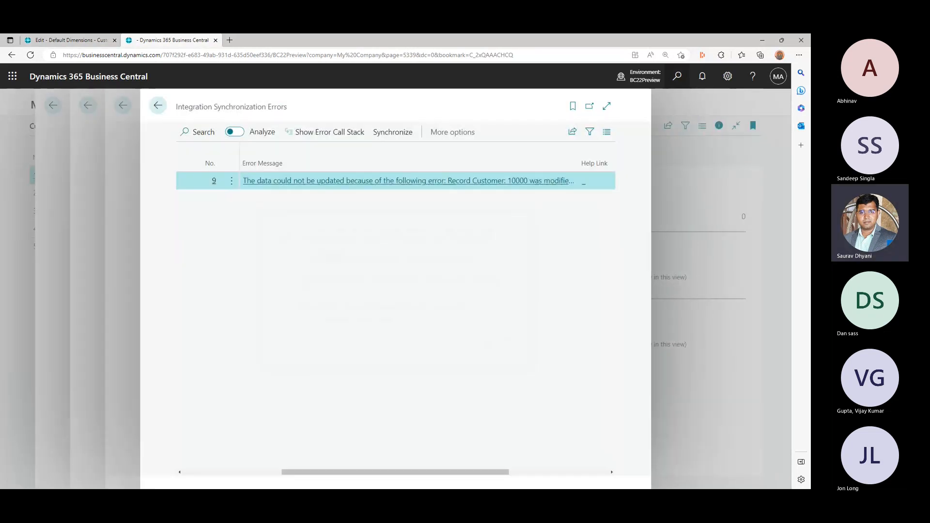
Step: Search for "customer", open the Customers list in My Company and check Default Dimensions-Multiple for Adatum Corporation
key(alt+q)
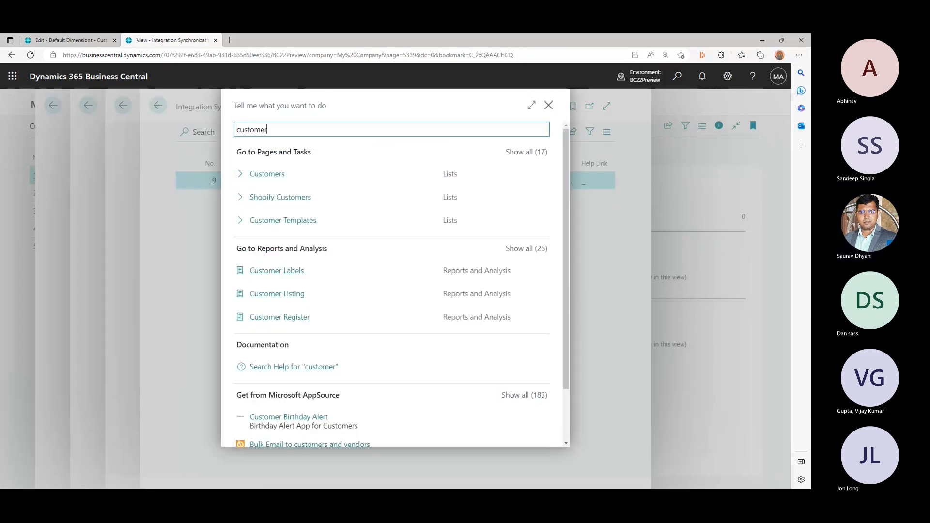
key(Return)
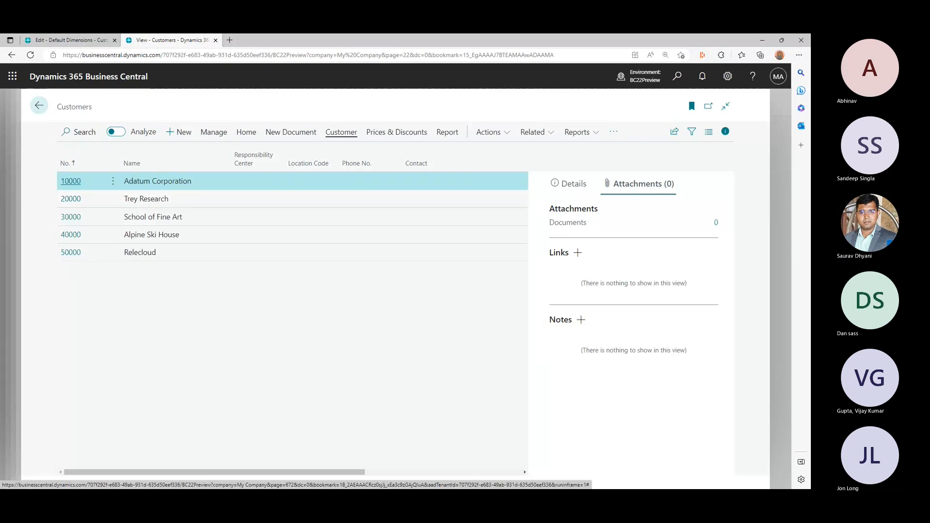
click(341, 133)
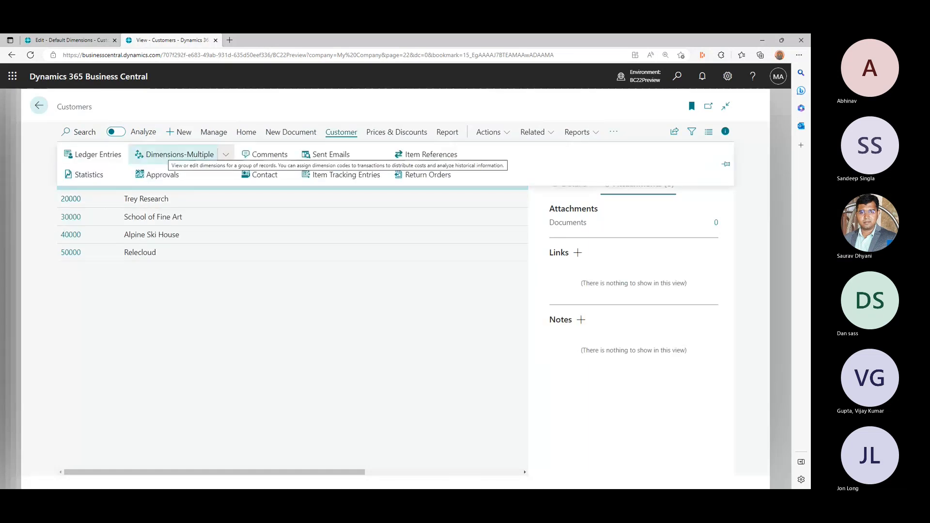
click(179, 154)
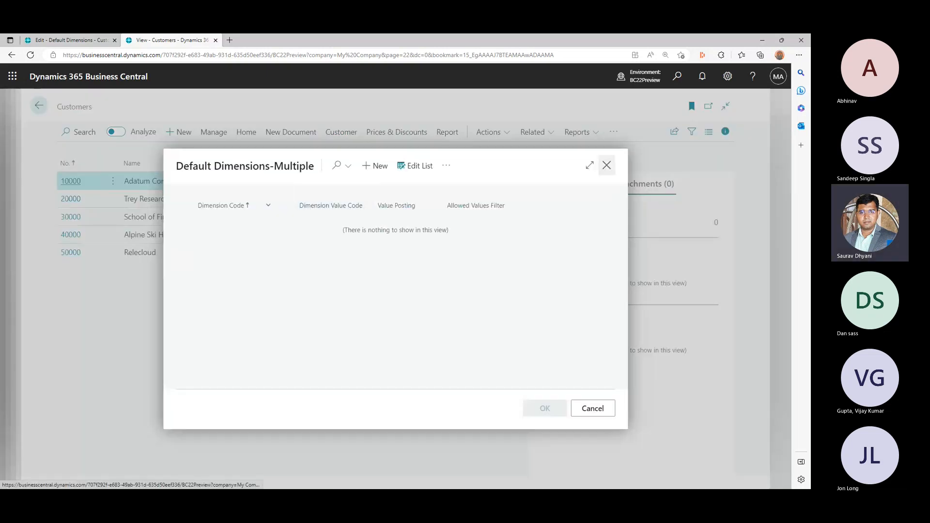
click(607, 166)
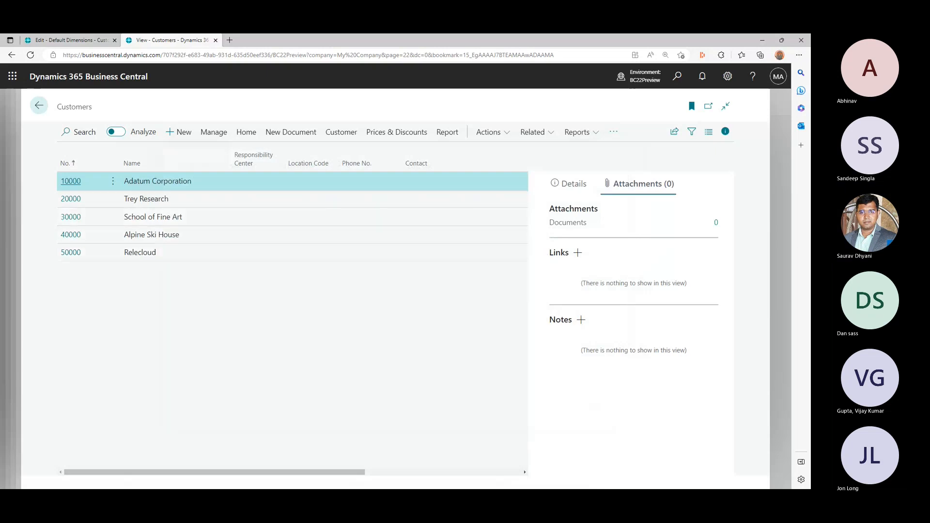
Step: Open the Adatum Corporation card in My Company and bring up its single-record default dimensions
click(71, 181)
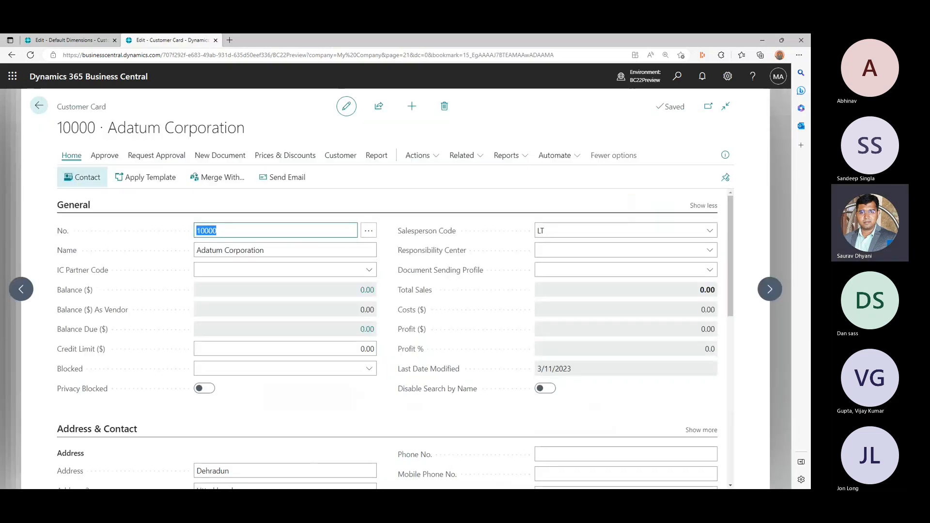
click(119, 155)
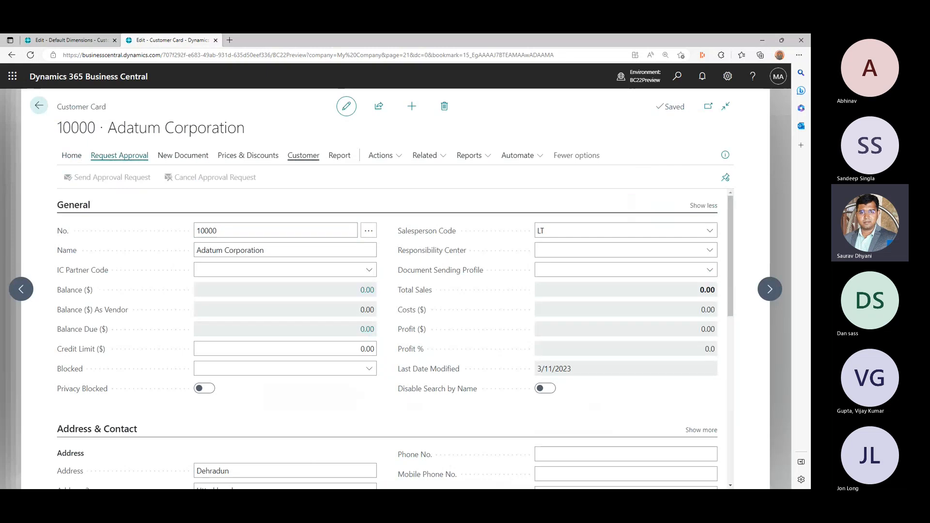
click(304, 155)
click(89, 197)
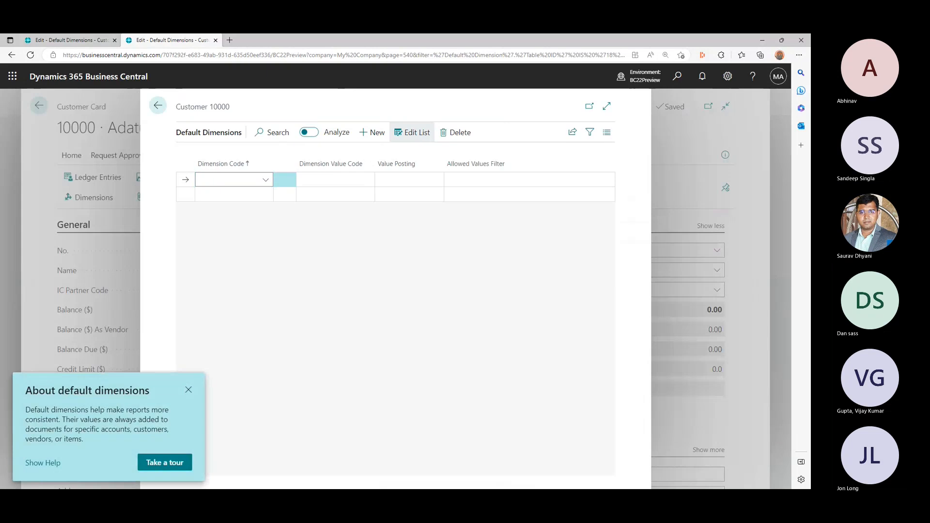
Step: Copy the CUSTOMERGROUP and DEPARTMENT default dimension rows of Adatum Corporation in the CRONUS USA company
click(185, 194)
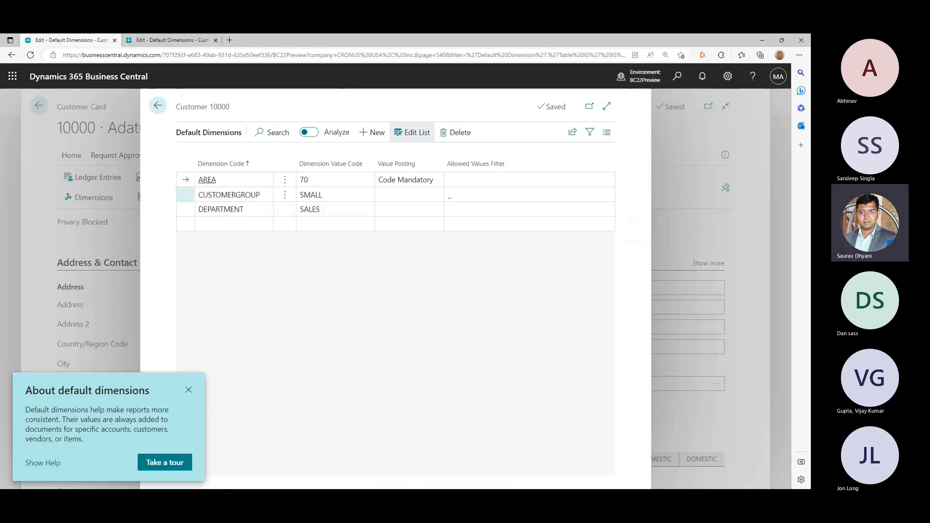
ctrl+click(185, 209)
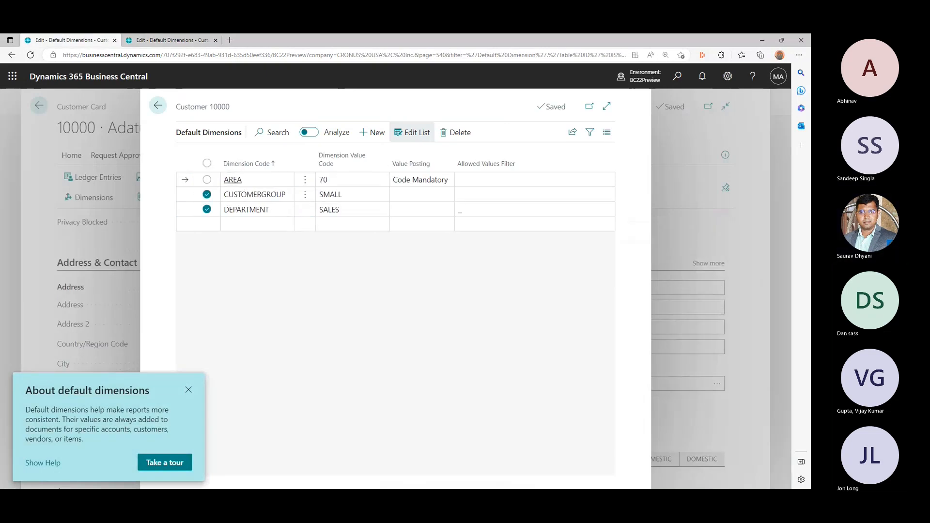
key(ctrl+c)
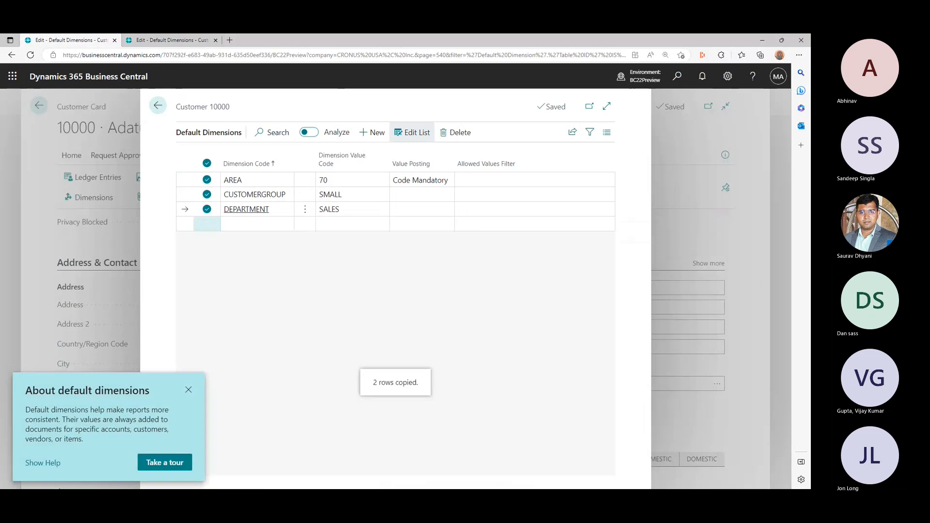
Step: Try to paste the copied default dimension rows into Adatum Corporation's empty default dimensions in My Company
key(ctrl+Tab)
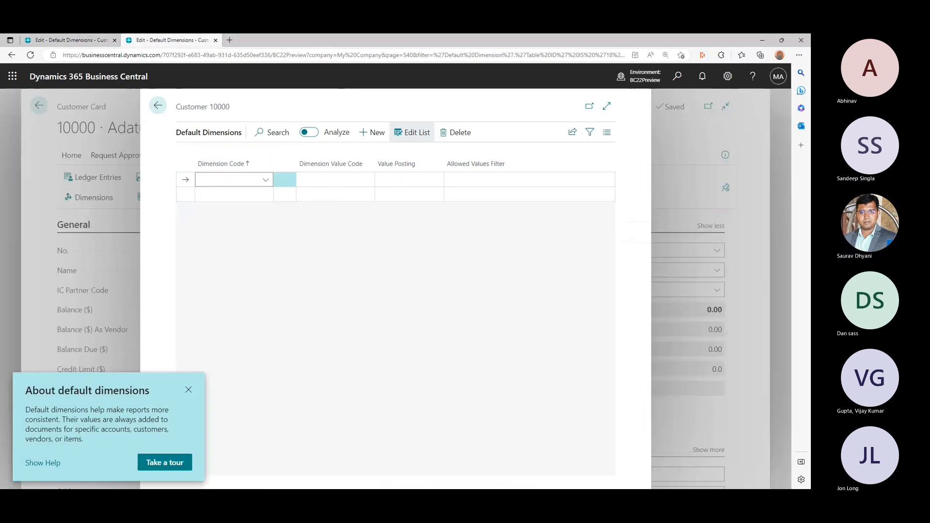
key(ctrl+v)
right_click(185, 181)
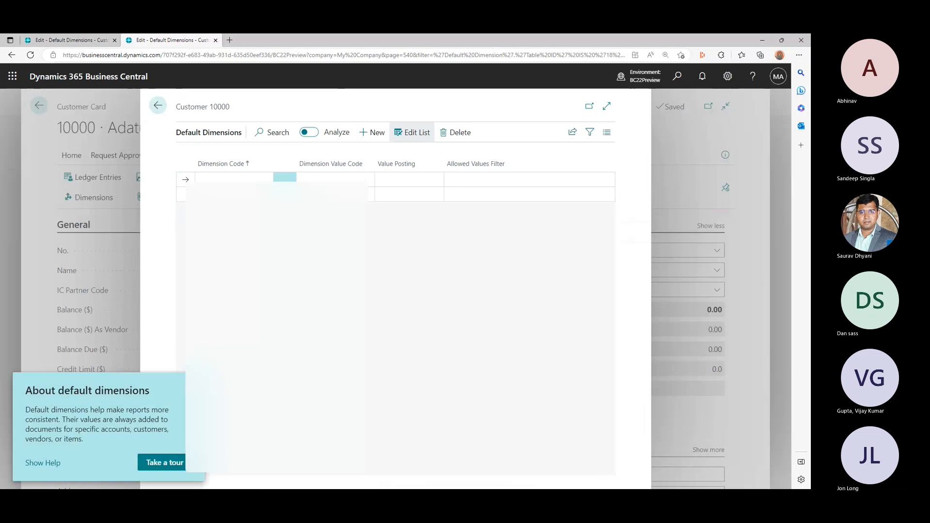
key(Escape)
key(ctrl+c)
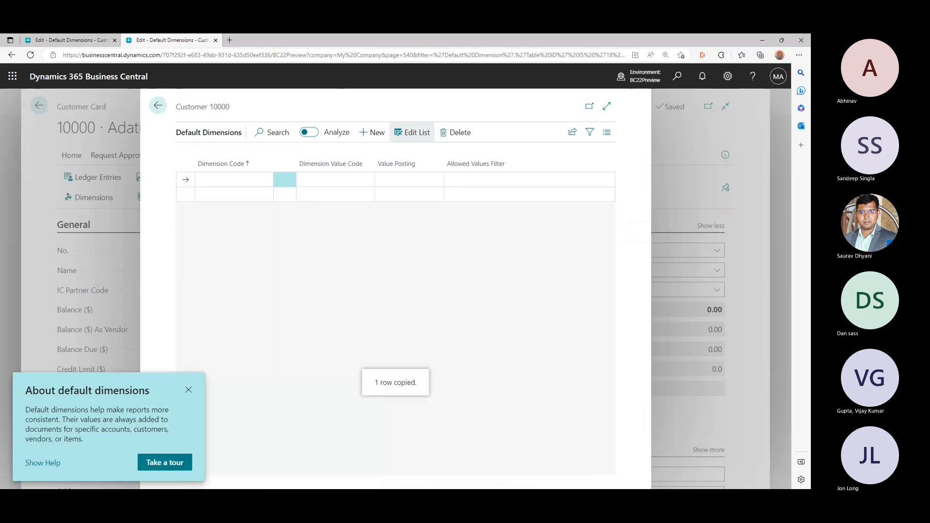
Step: Copy all three default dimension rows (AREA, CUSTOMERGROUP, DEPARTMENT) from CRONUS USA and paste them into Adatum Corporation's default dimensions in My Company
key(ctrl+shift+Tab)
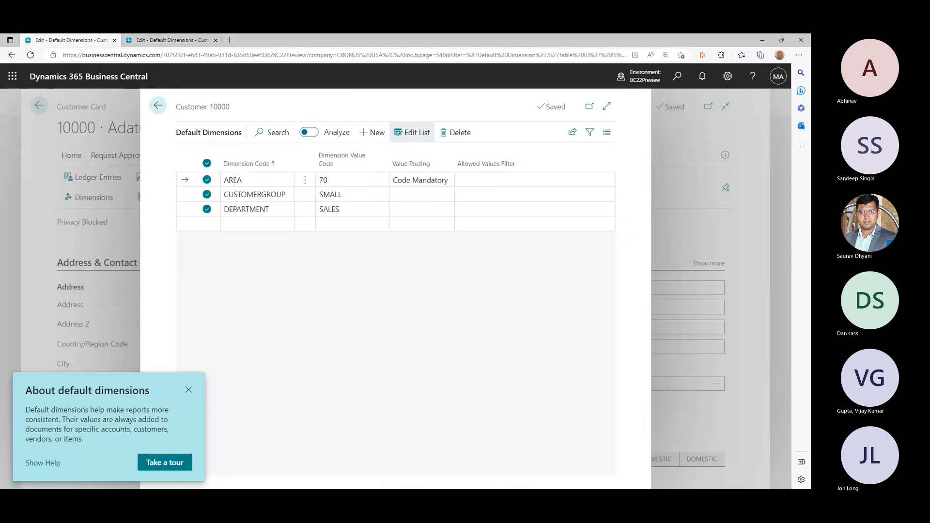
key(ctrl+c)
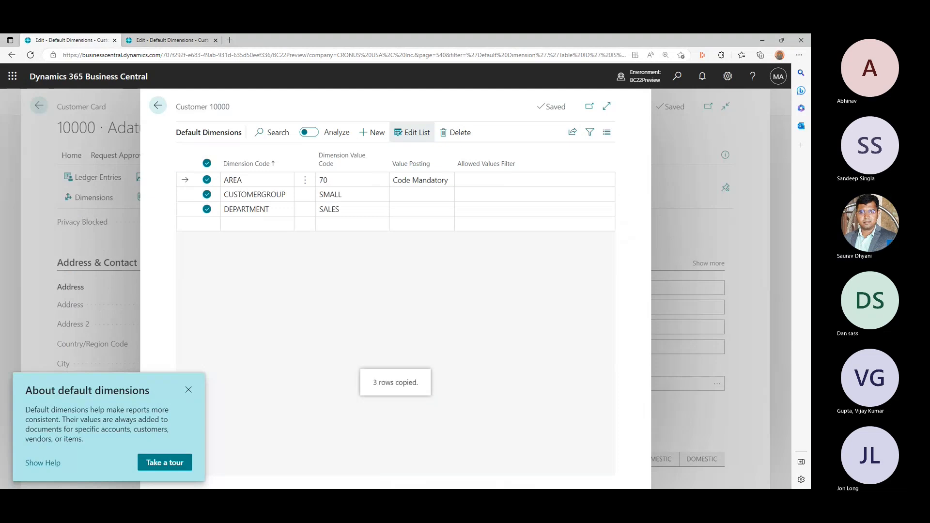
key(ctrl+Tab)
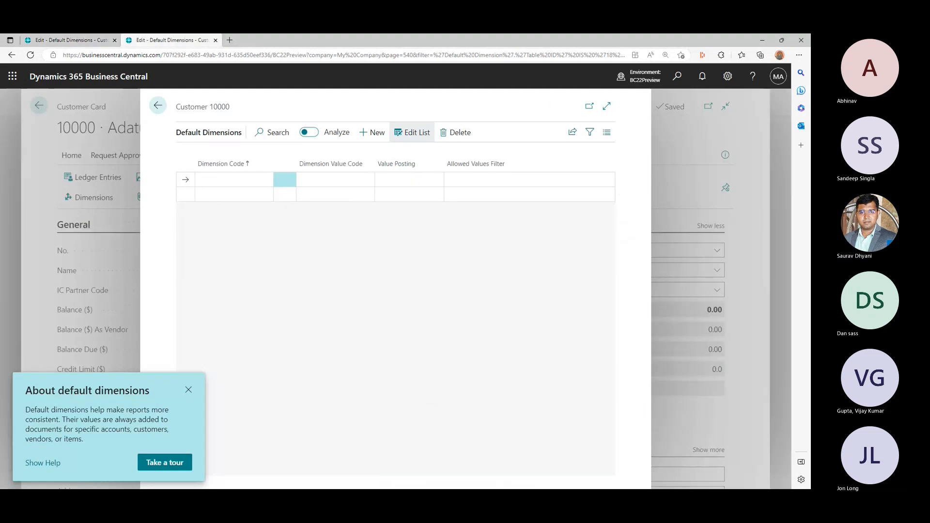
key(ctrl+v)
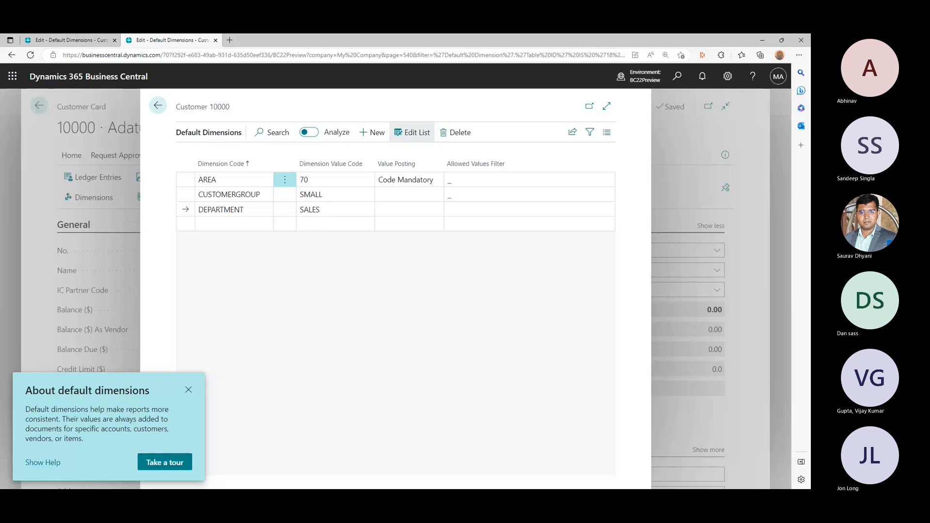
Step: Return to Synchronization Tables in My Company and run Synchronize Modified Records for the Customer table
click(158, 105)
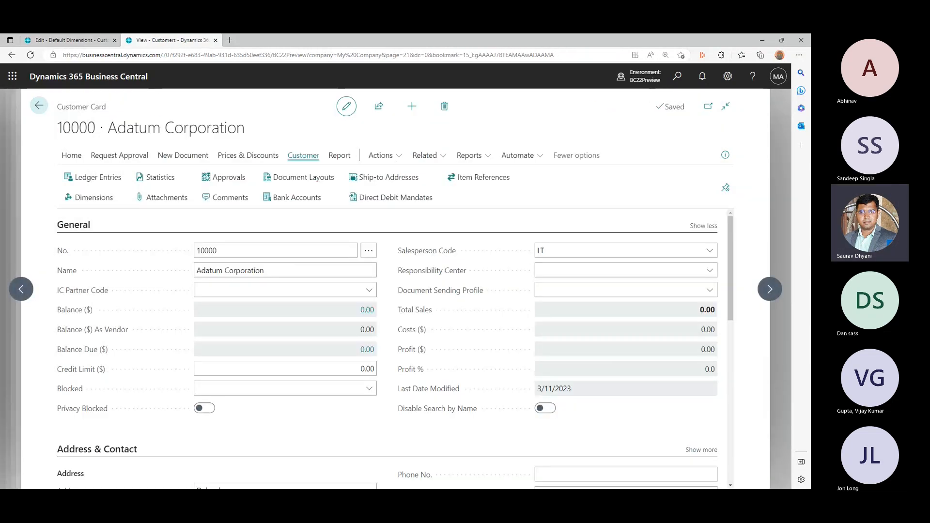
click(38, 105)
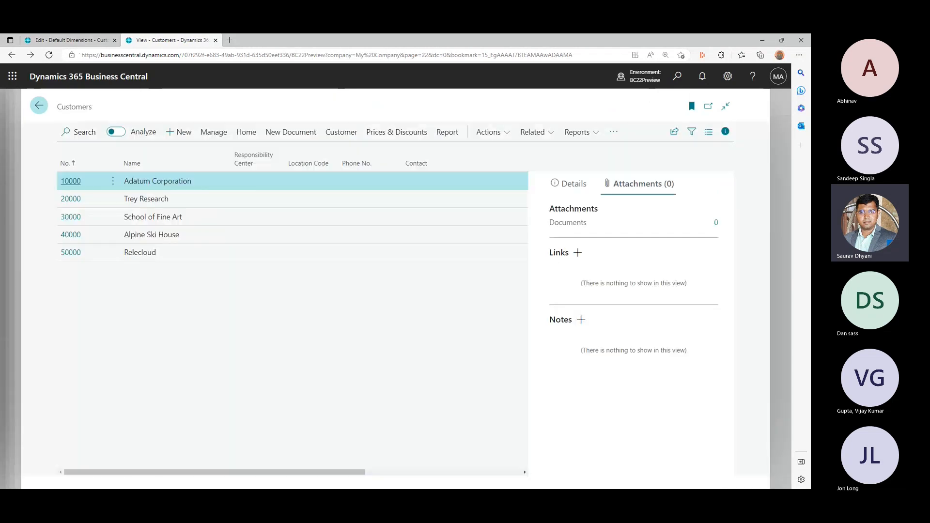
click(39, 105)
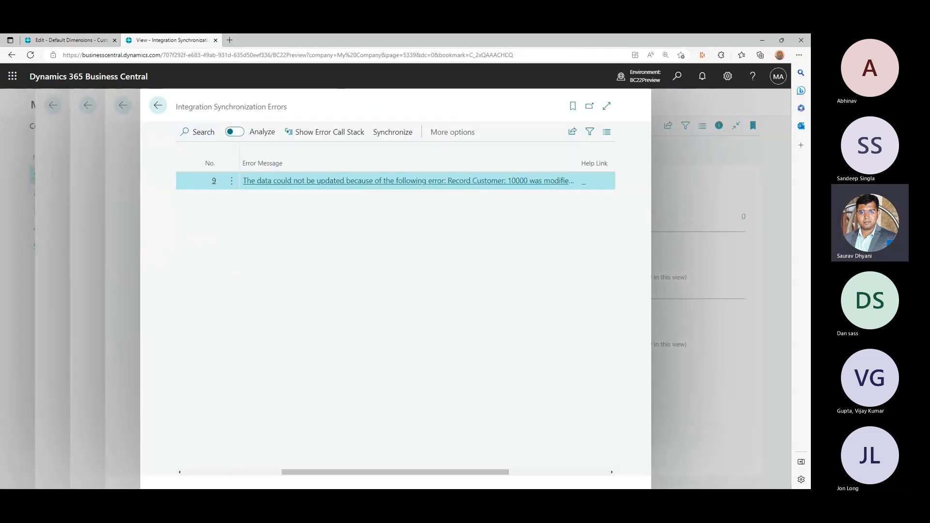
click(158, 105)
click(158, 105)
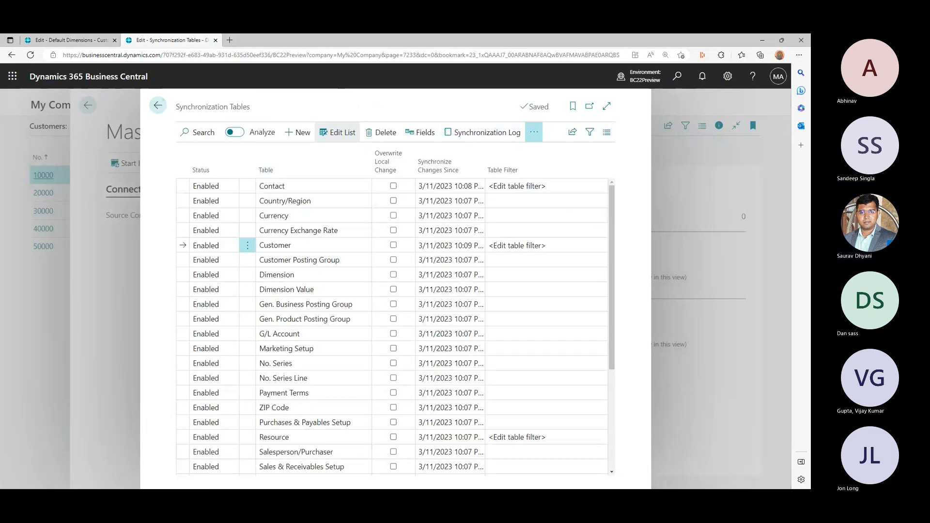
click(534, 132)
click(487, 151)
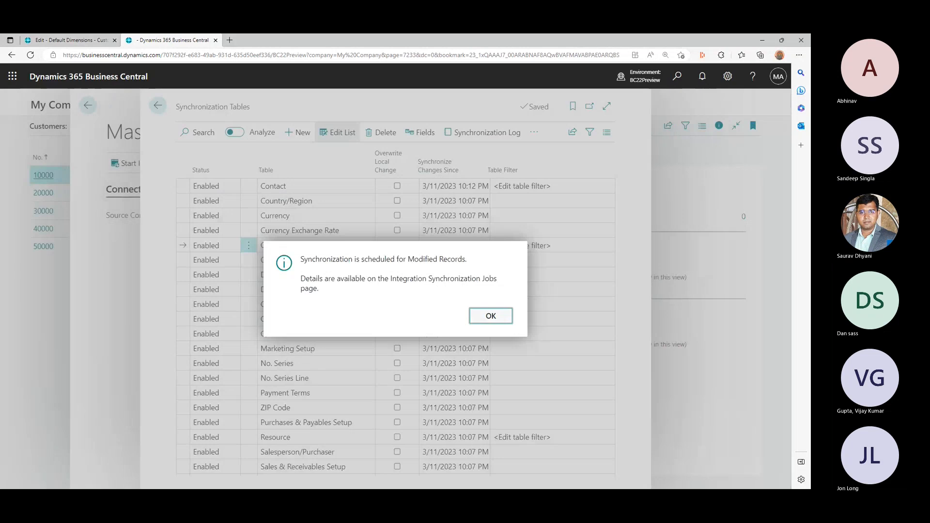
click(491, 316)
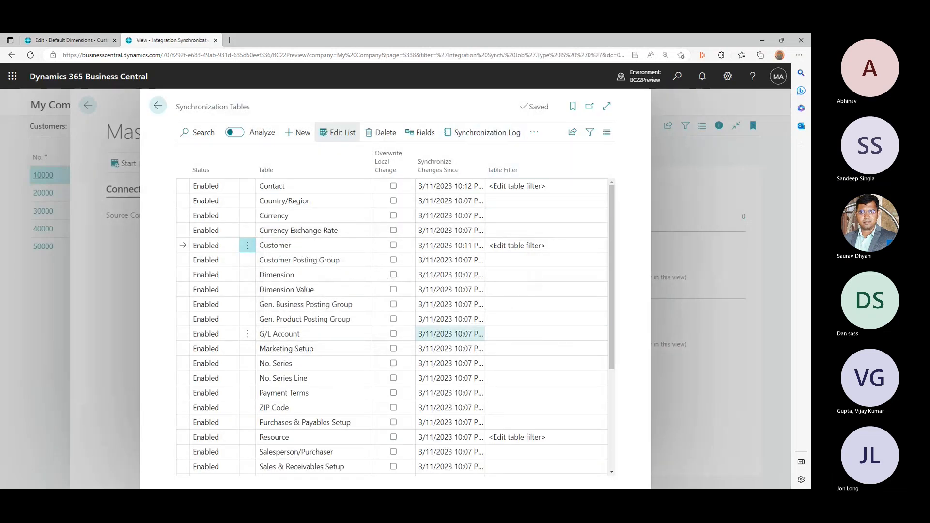
Step: Read the full error message of the latest failed job in the Customer synchronization log, and return to Synchronization Tables
drag(281, 473, 427, 472)
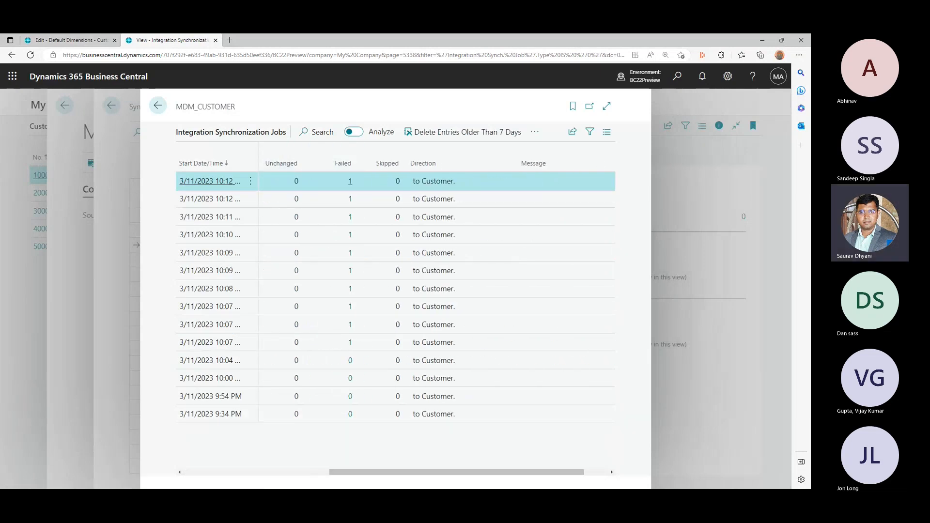
click(350, 181)
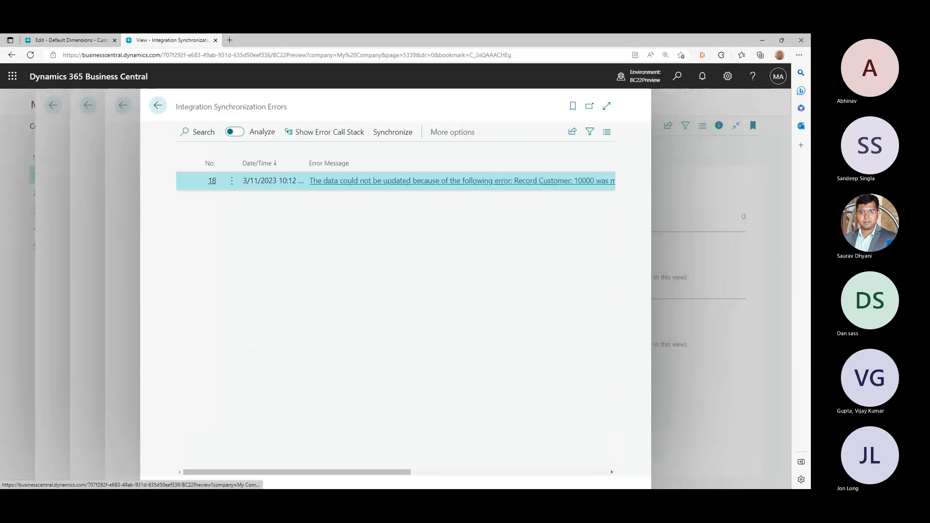
click(350, 181)
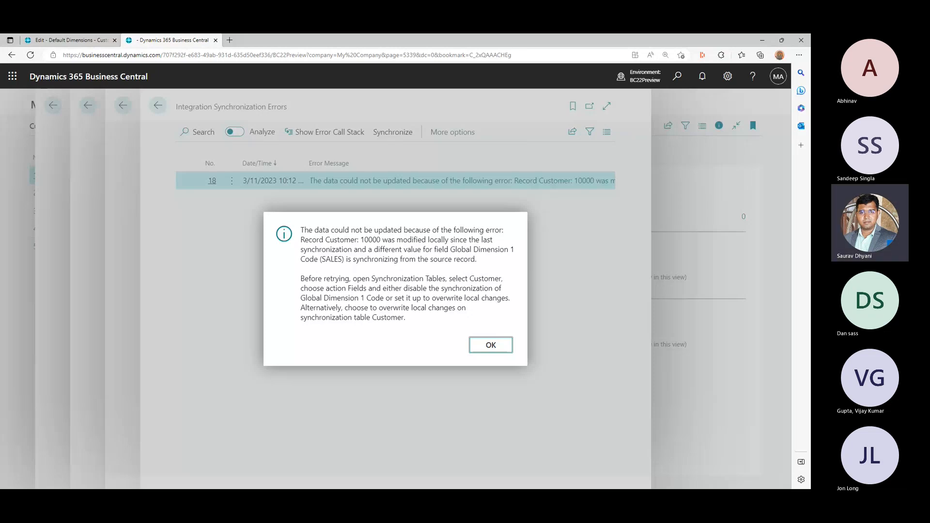
key(Return)
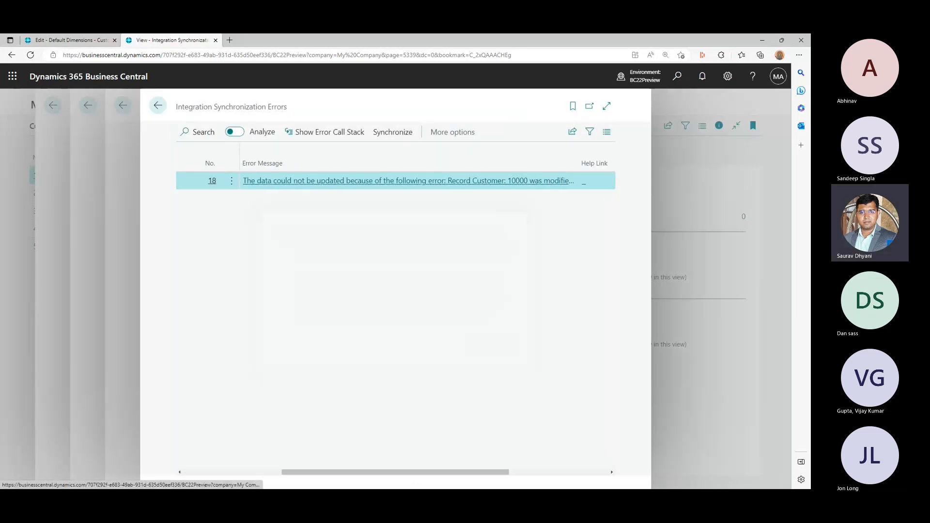
key(Escape)
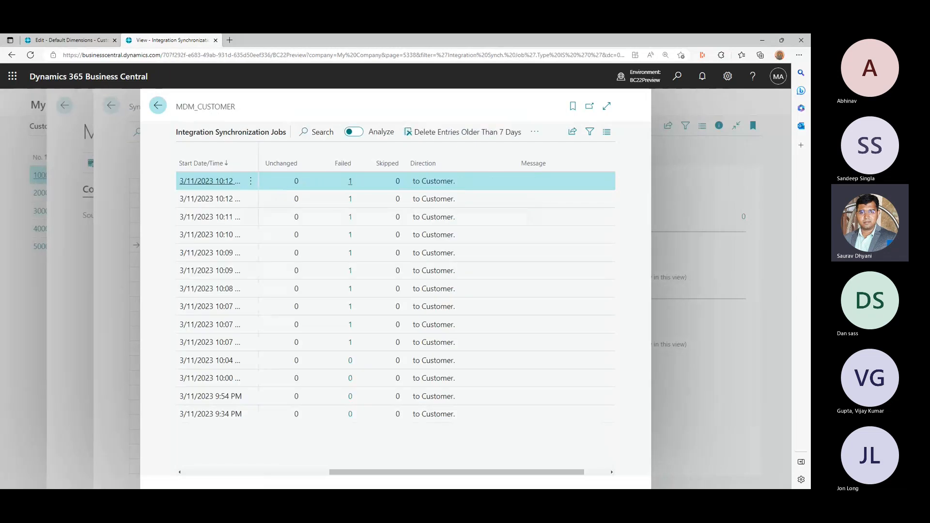
key(Escape)
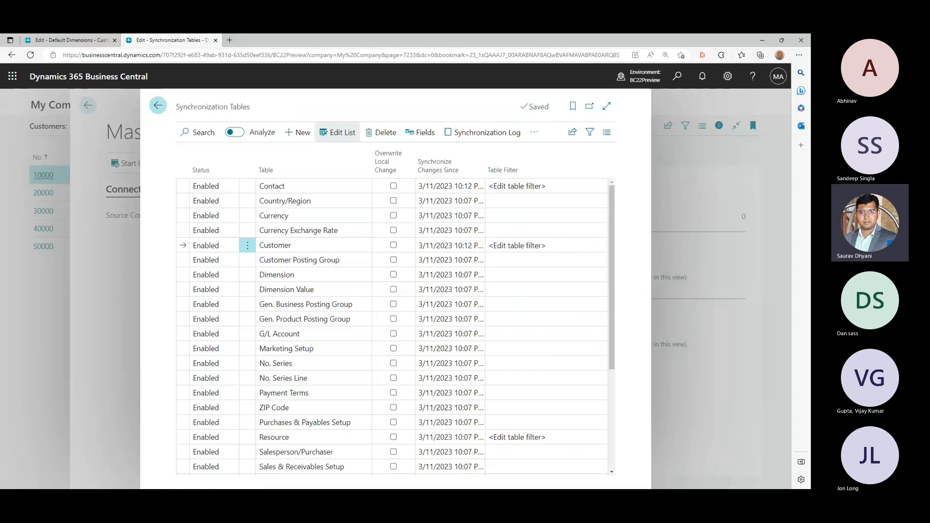
Step: Open the Customer table's synchronization fields, update the field mappings to match the table schema, and return to Synchronization Tables
click(421, 133)
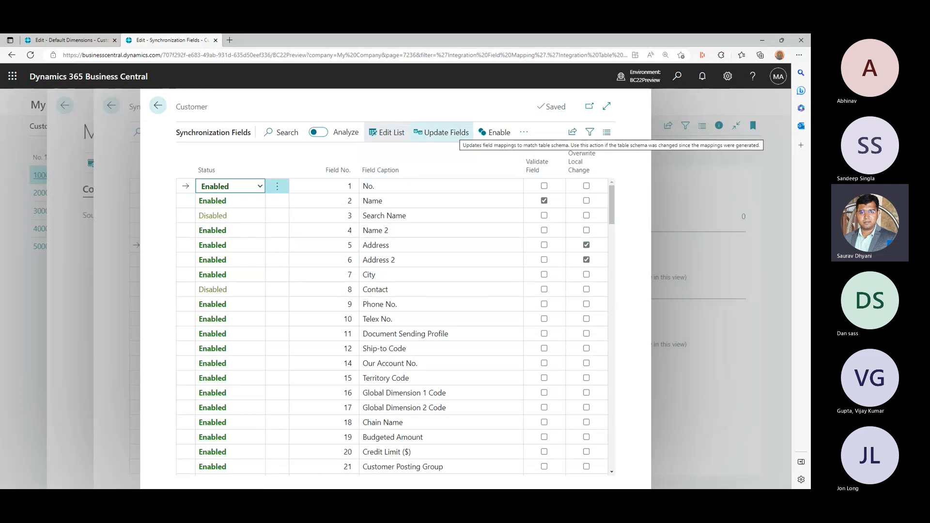
click(456, 133)
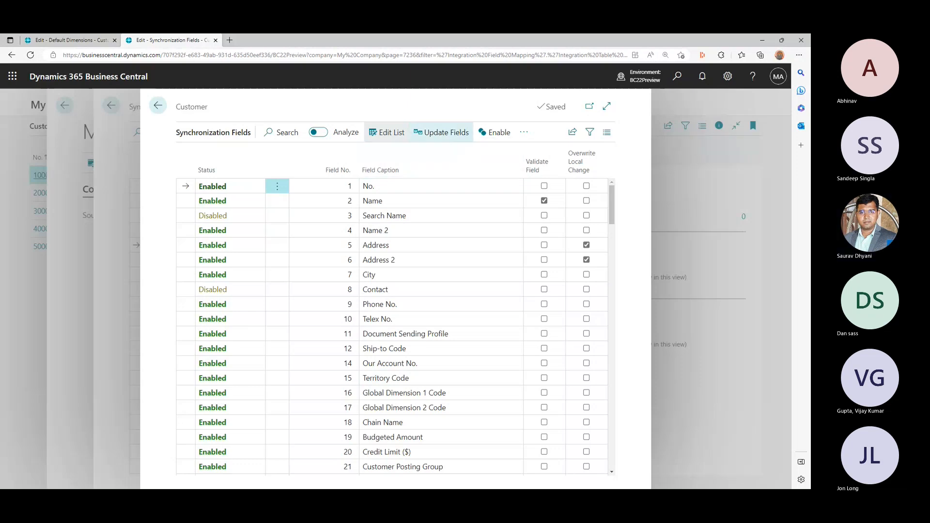
click(158, 105)
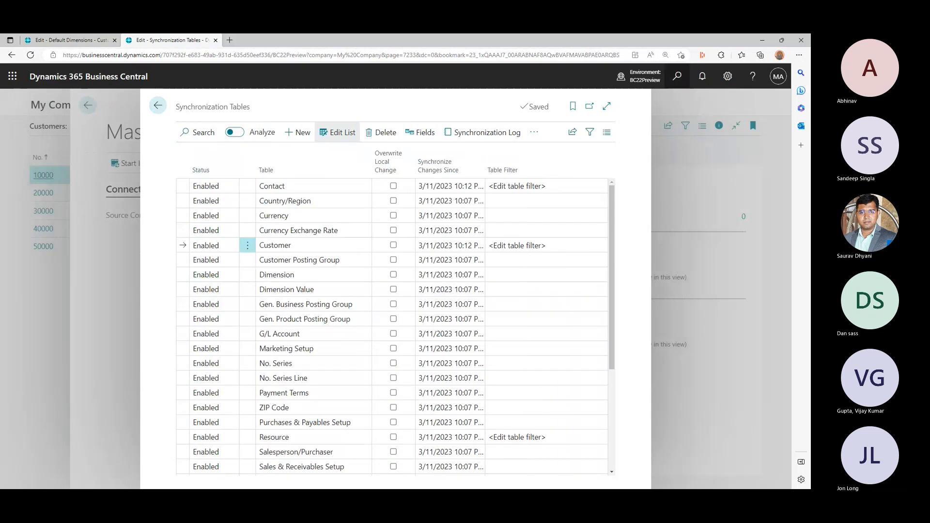
Step: Search for "customer", open the Customers list and check Adatum Corporation's Default Dimensions-Multiple, returning to Synchronization Tables
click(678, 76)
text(customer)
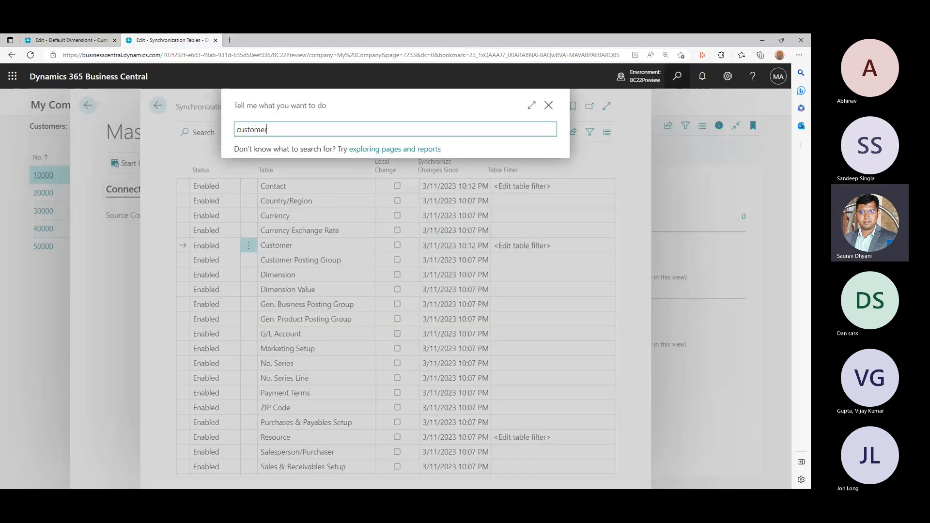
click(313, 170)
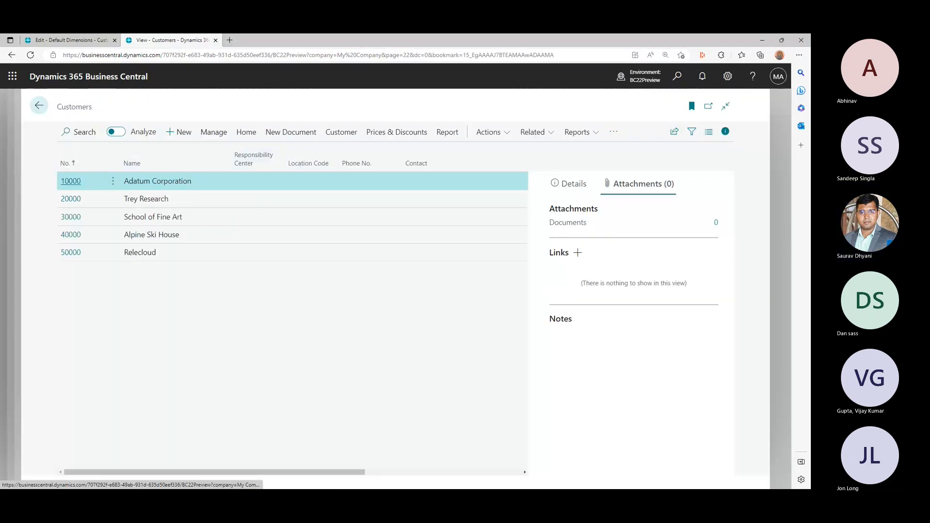
click(341, 133)
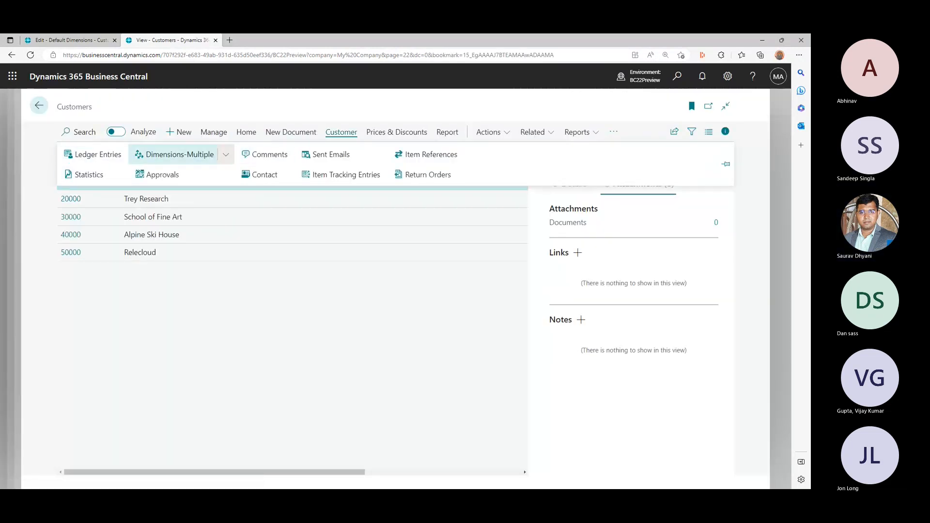
click(180, 154)
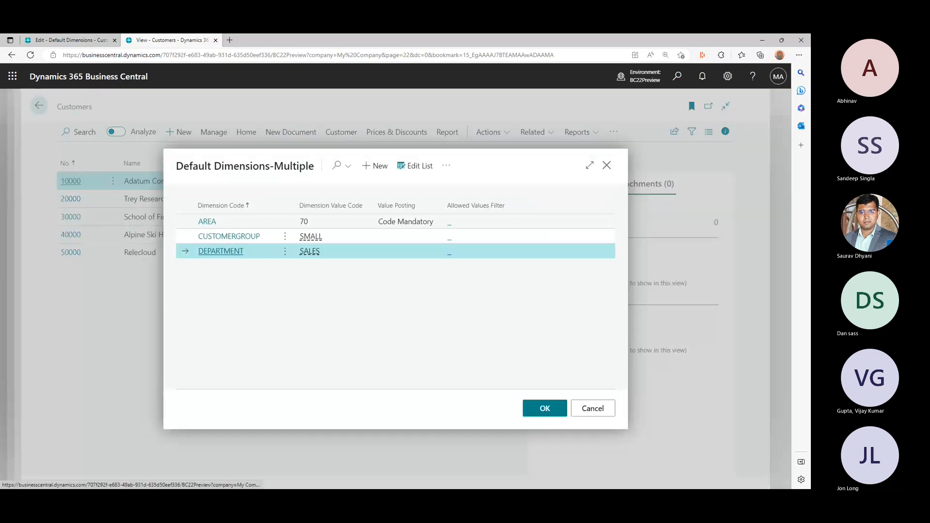
click(606, 165)
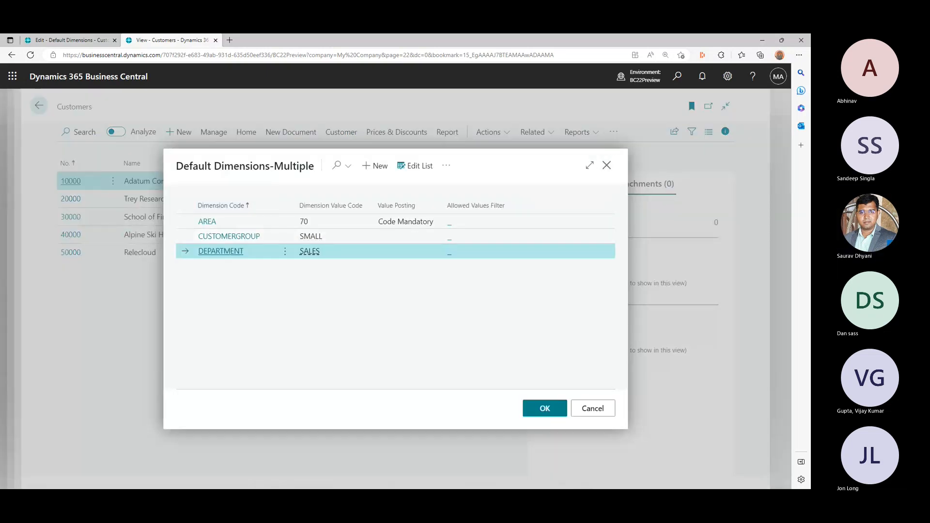
click(39, 105)
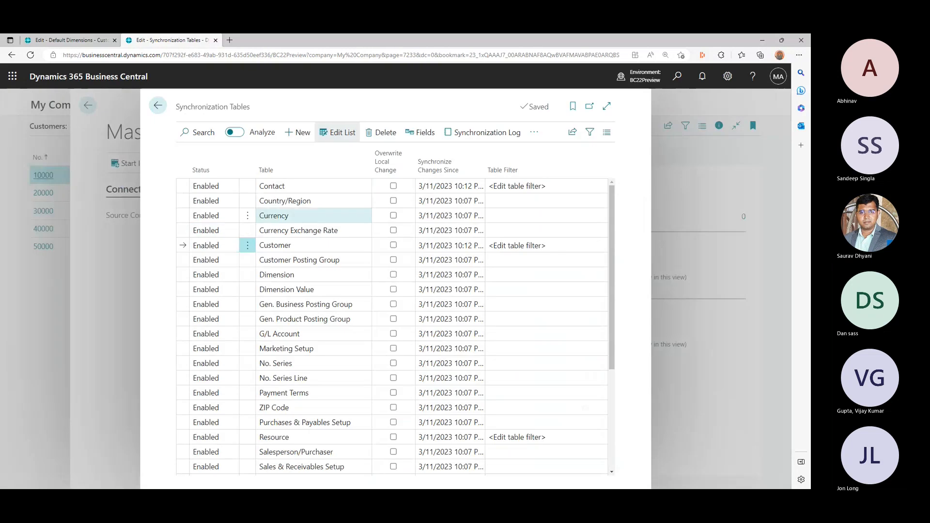
Step: Synchronize the modified records of the Customer table once more
click(534, 133)
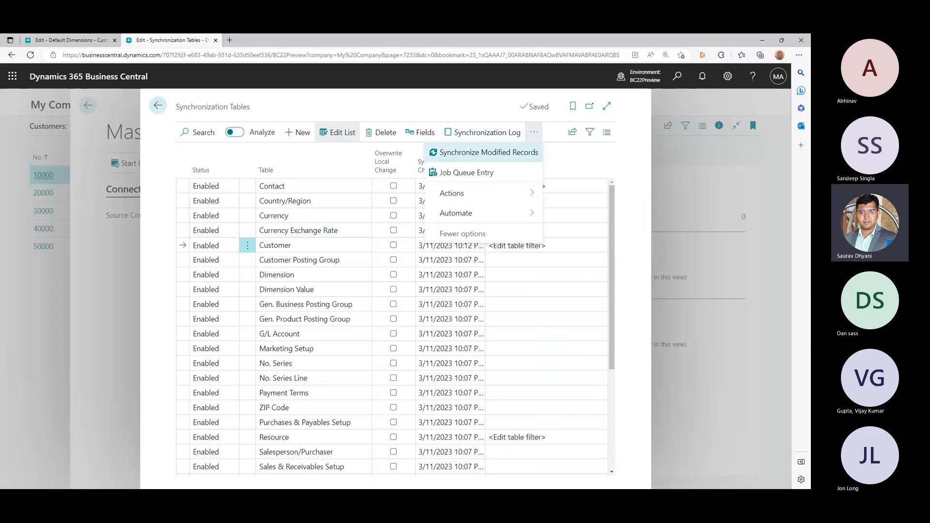
click(487, 152)
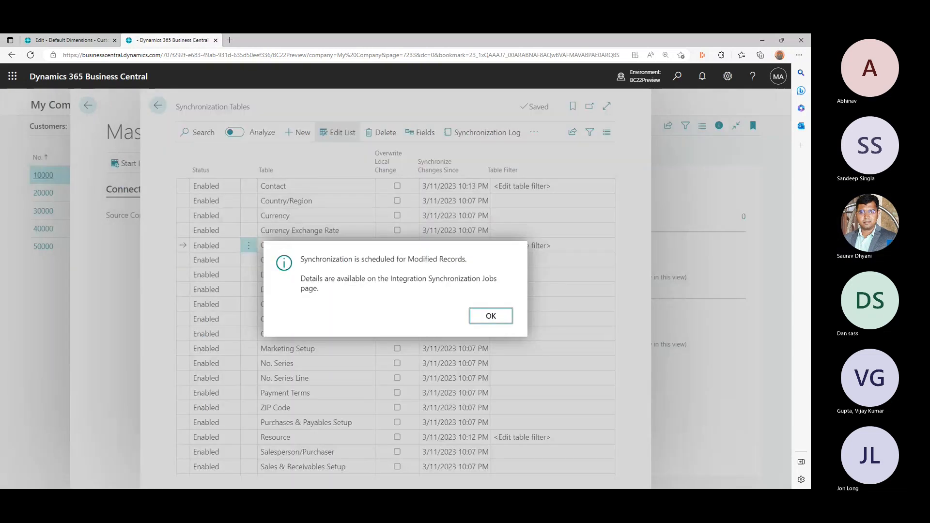
key(Return)
click(534, 133)
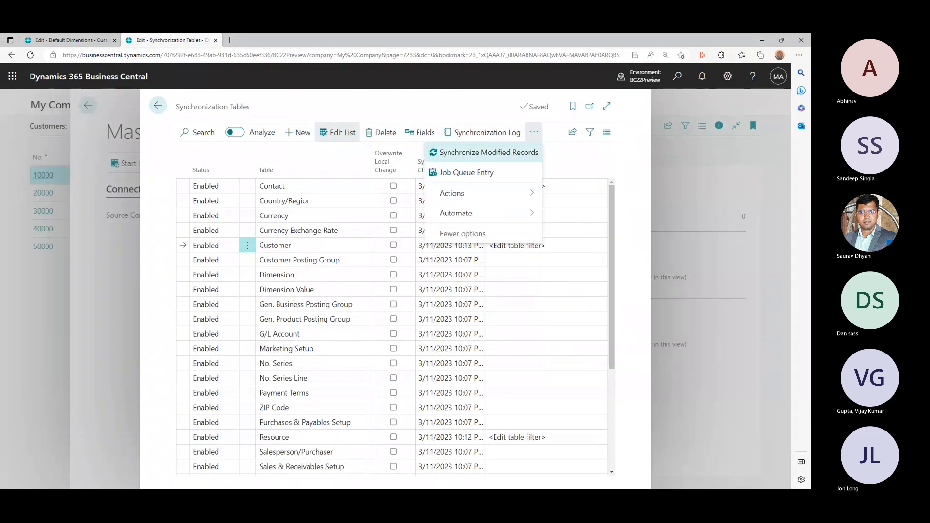
Step: Open the Customer synchronization log and display the full error message behind the newest job's failed record
click(483, 132)
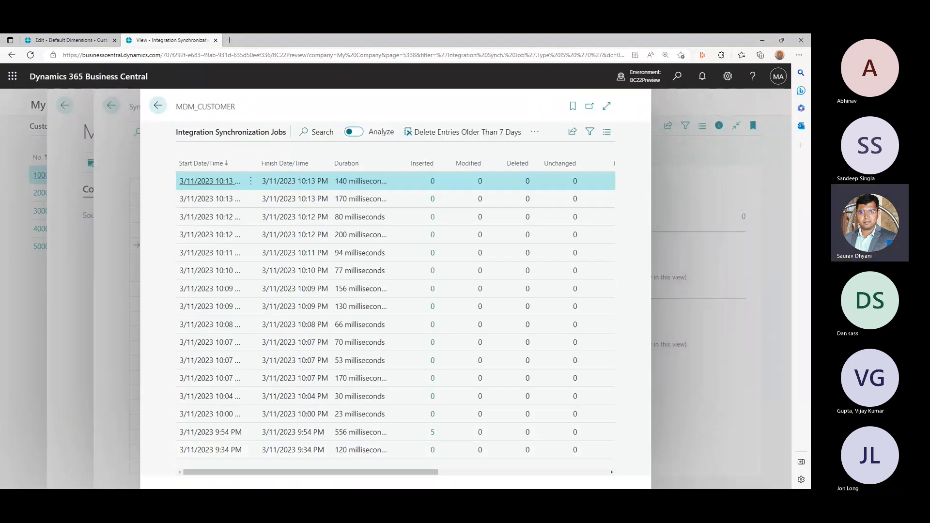
scroll(395, 315, right, 5)
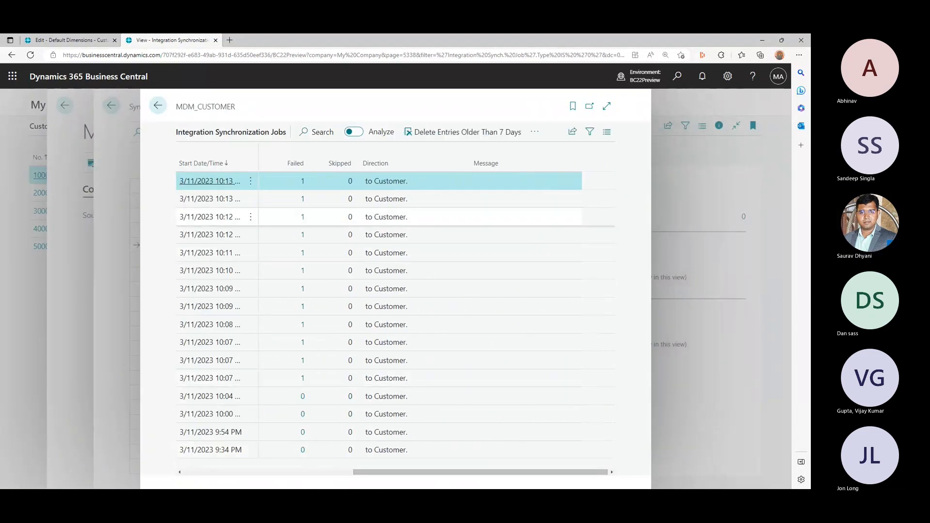
click(303, 181)
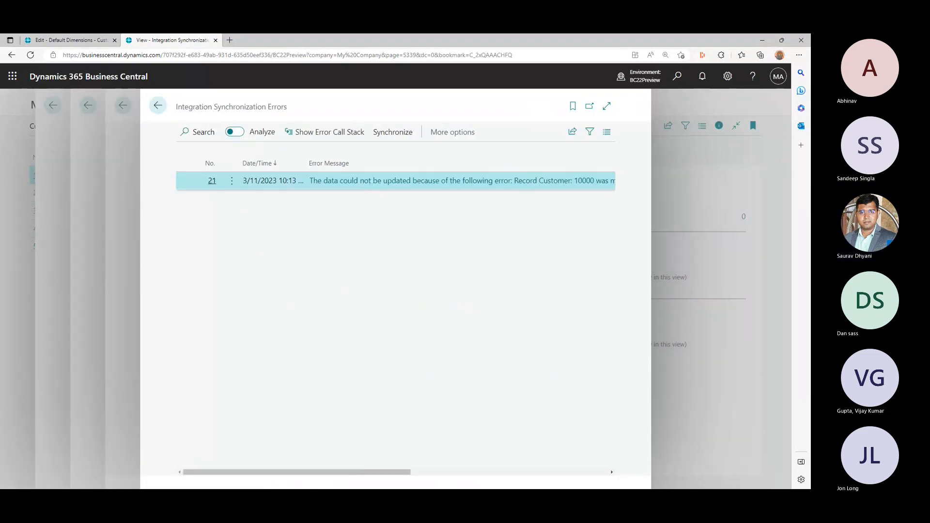
click(388, 181)
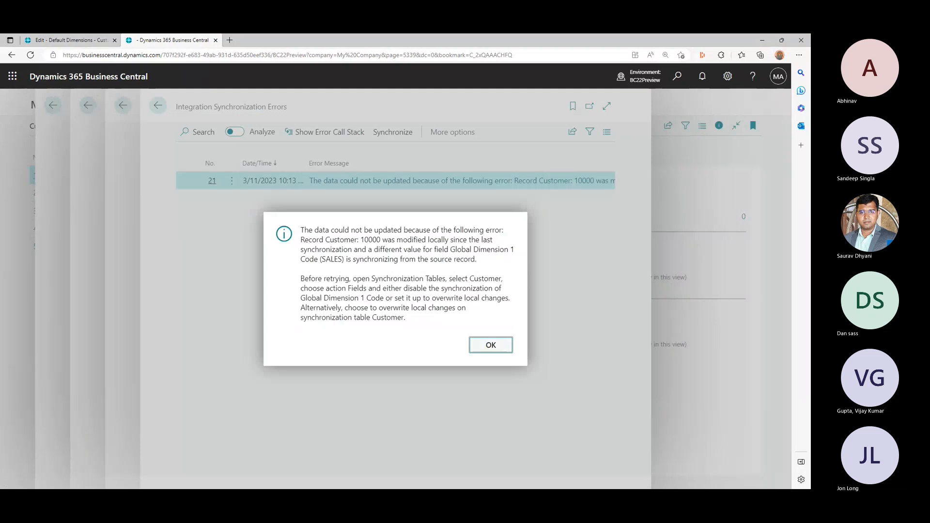
Step: Close the Customer error details, review the additional actions for the Customer synchronization table, and return to Master Data Management Setup
key(Return)
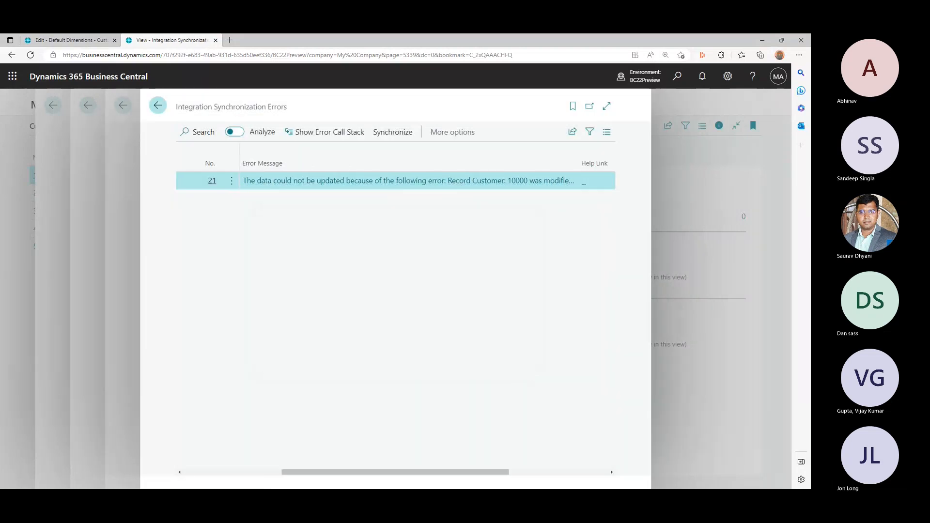
key(Escape)
key(Escape)
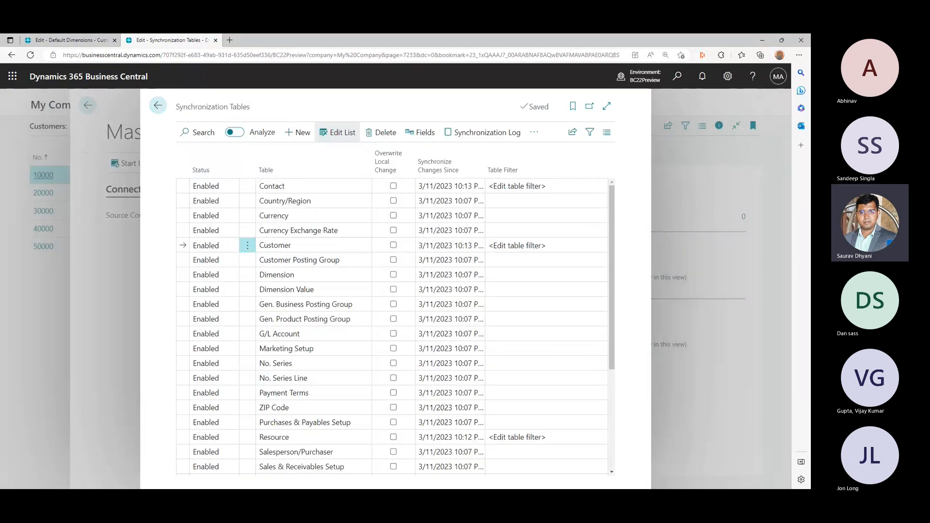
click(534, 132)
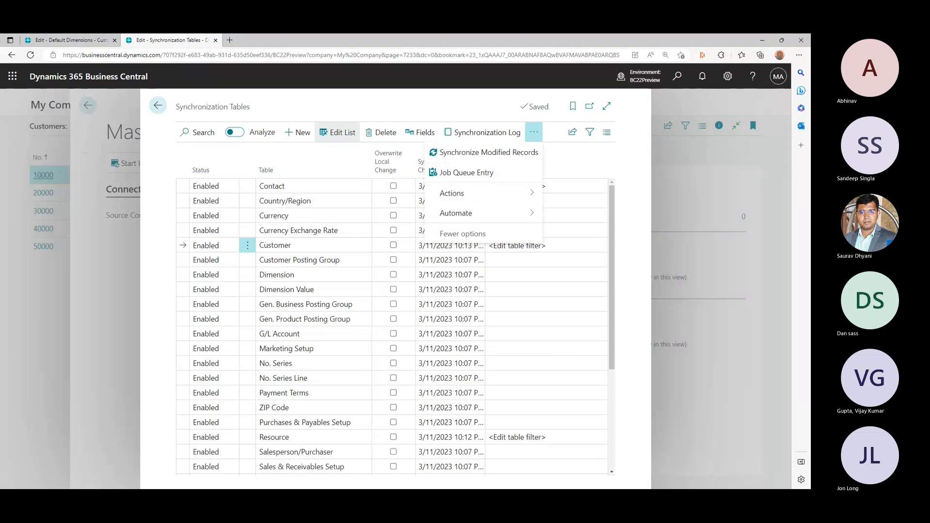
mouse_move(483, 193)
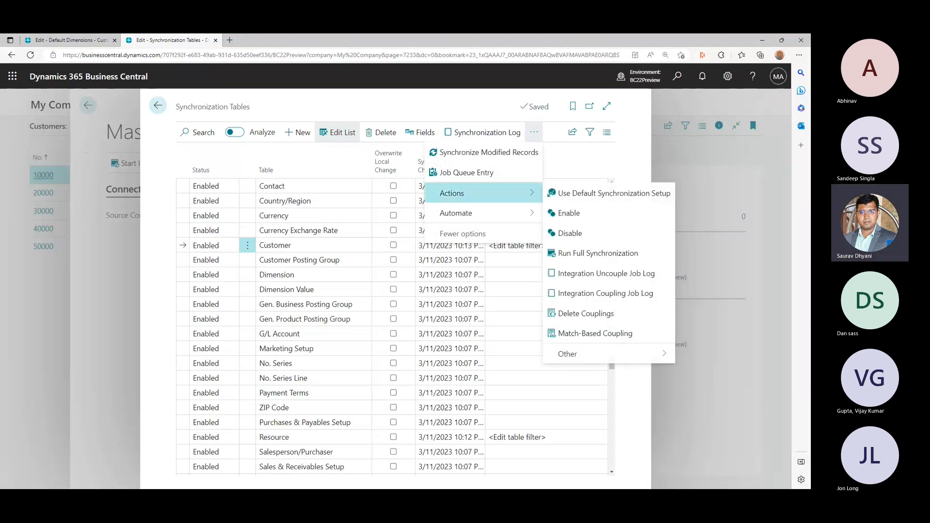
click(158, 105)
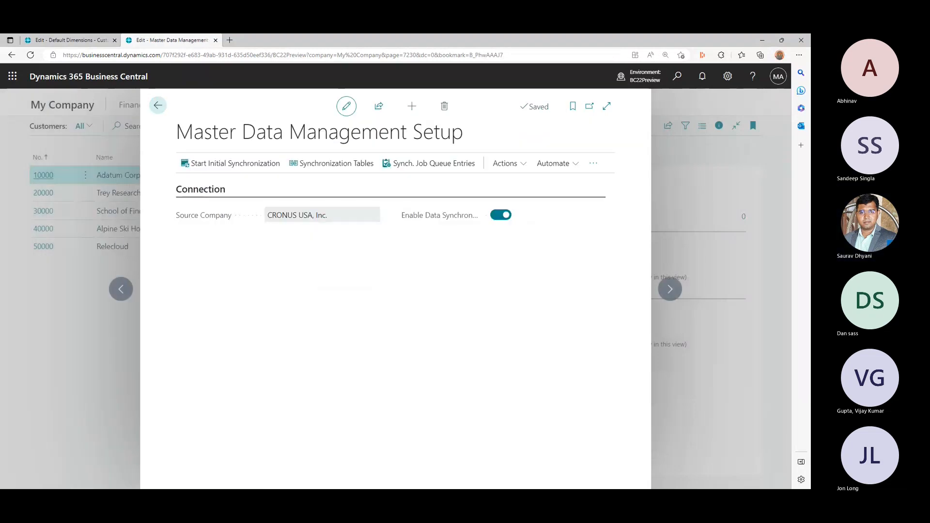
Step: Check the Customer table's entry in Master Data Initial Synchronization and return to the setup page
click(230, 163)
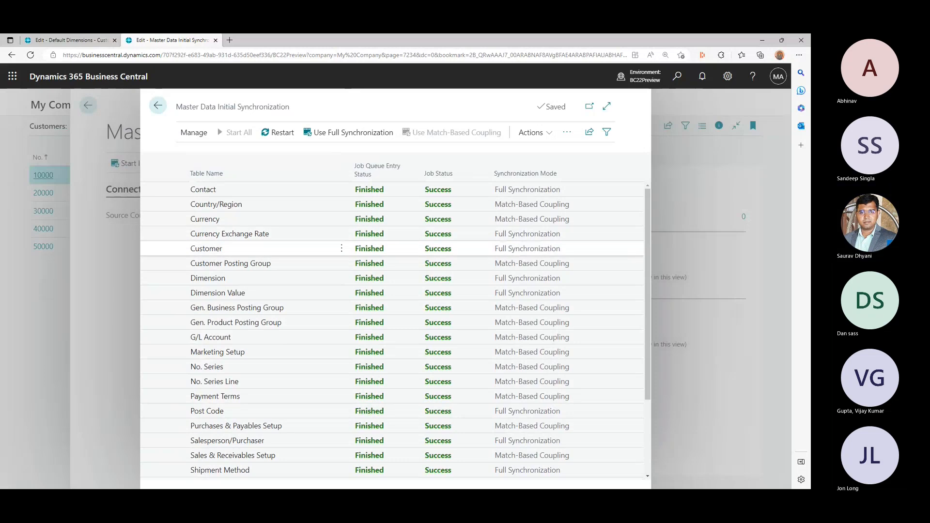
click(532, 249)
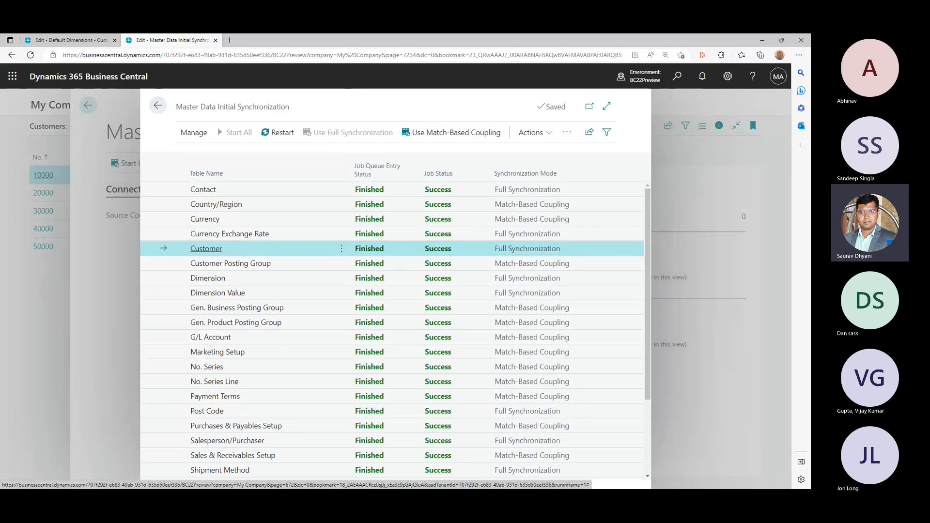
click(158, 105)
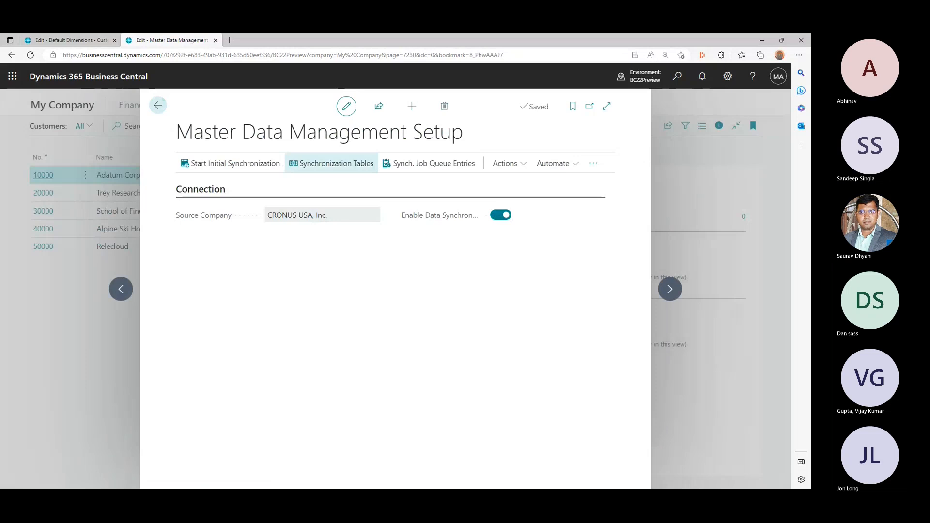
Step: Open Synchronization Tables and display the synchronization fields of the Customer table
click(335, 163)
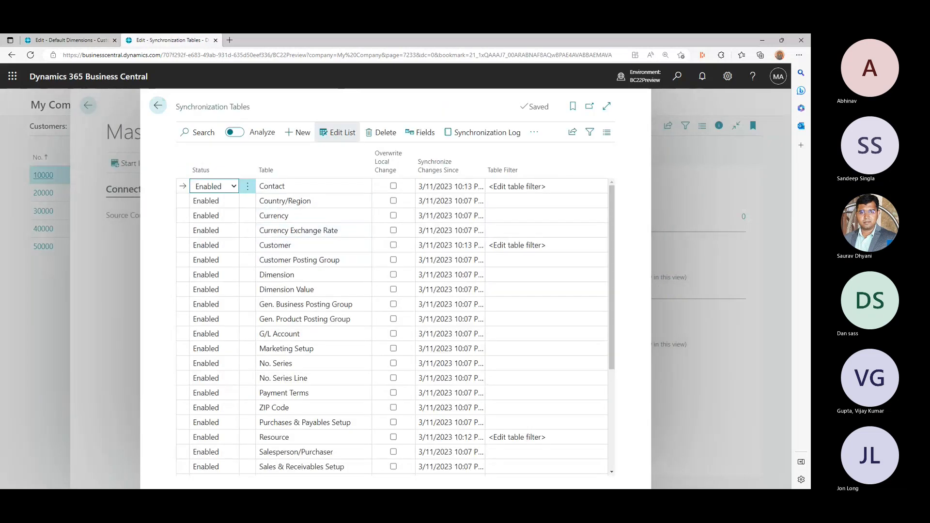
click(290, 215)
click(291, 245)
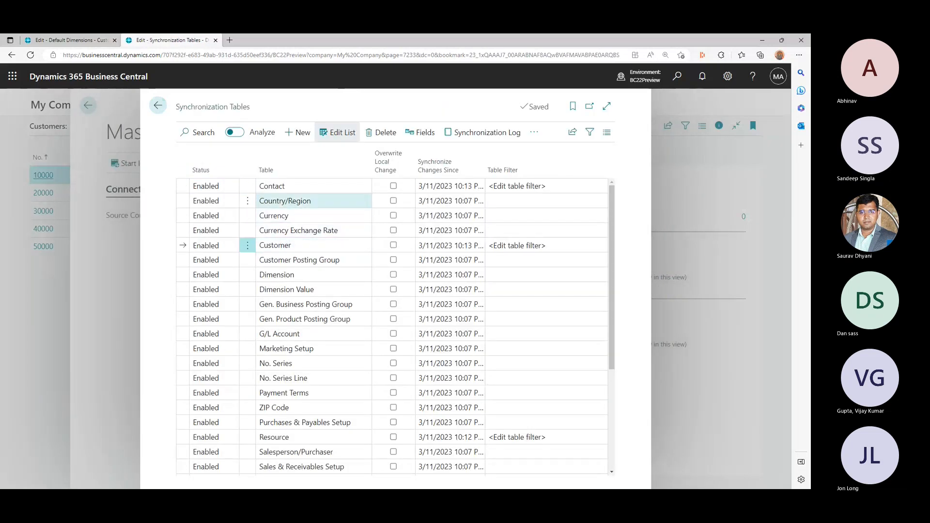
click(421, 132)
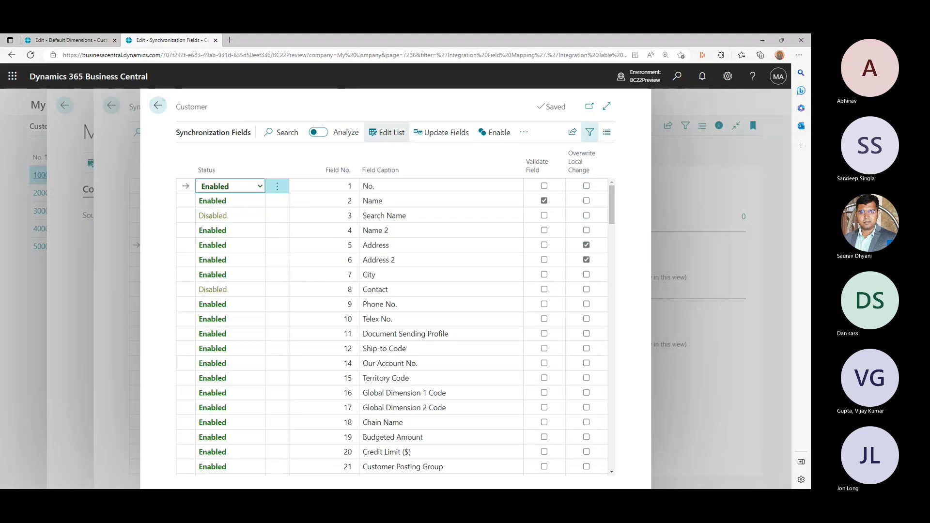
Step: Filter the Customer synchronization fields to Status Enabled and expand the page to the wide layout
click(590, 132)
click(198, 223)
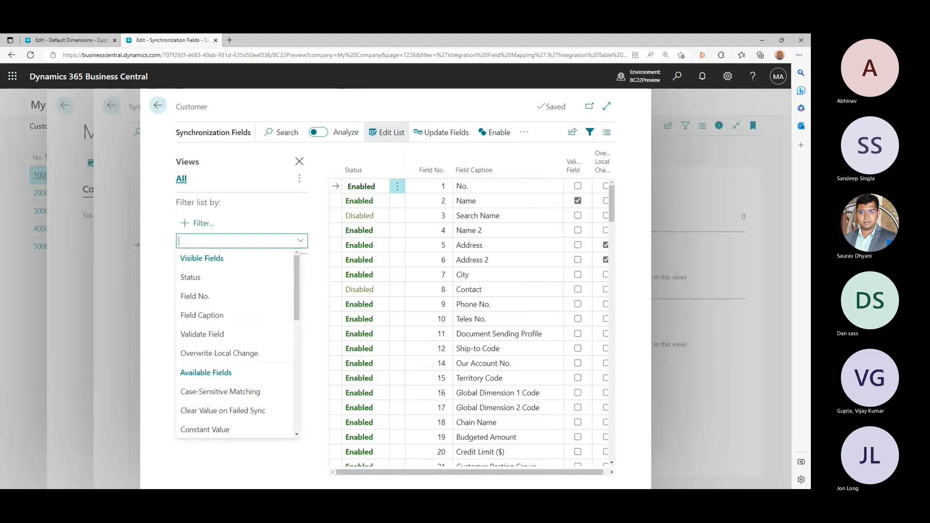
click(191, 276)
click(301, 233)
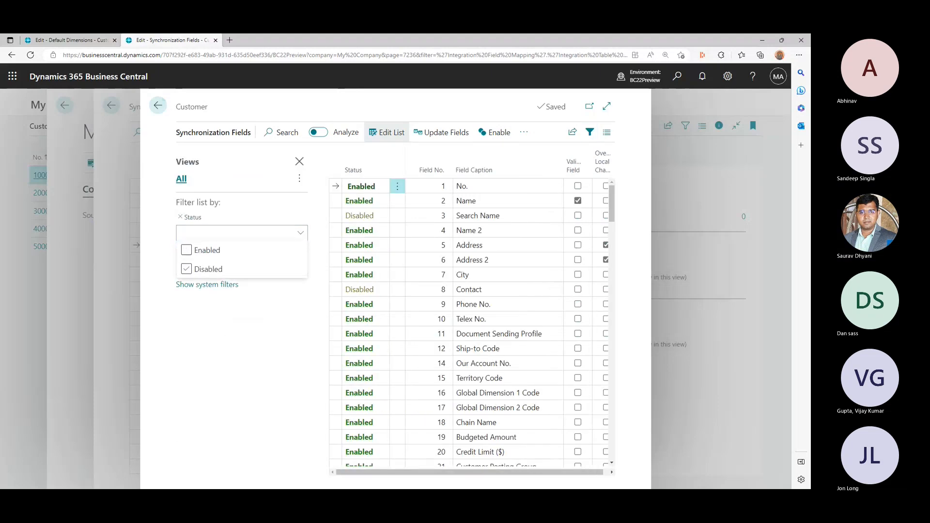
click(187, 250)
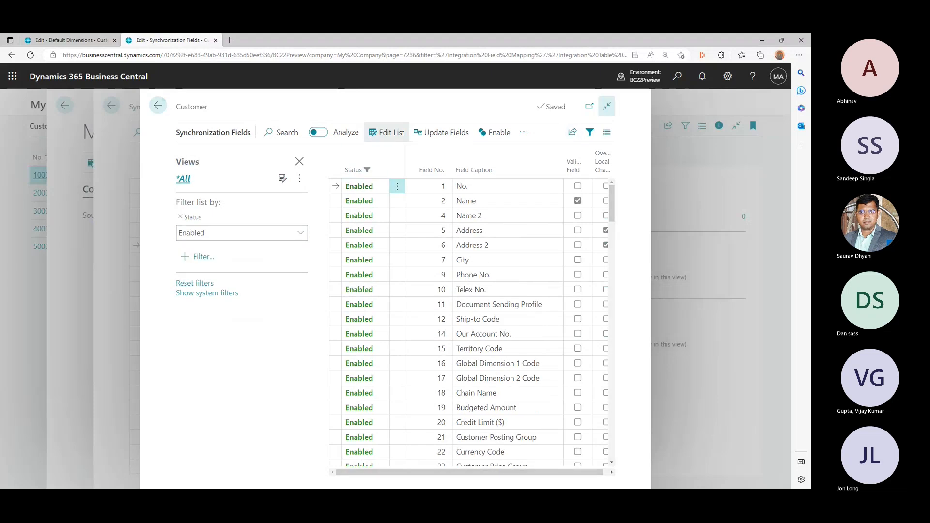
click(607, 105)
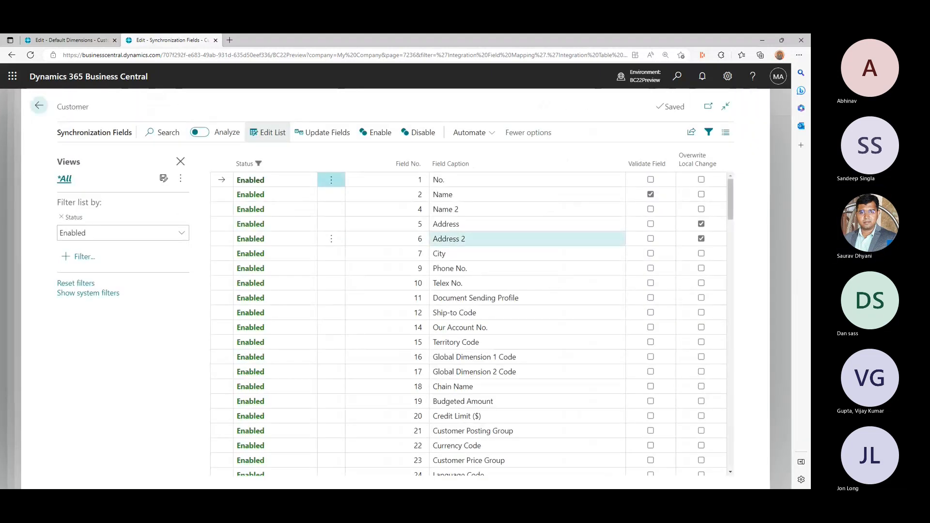
key(ctrl+a)
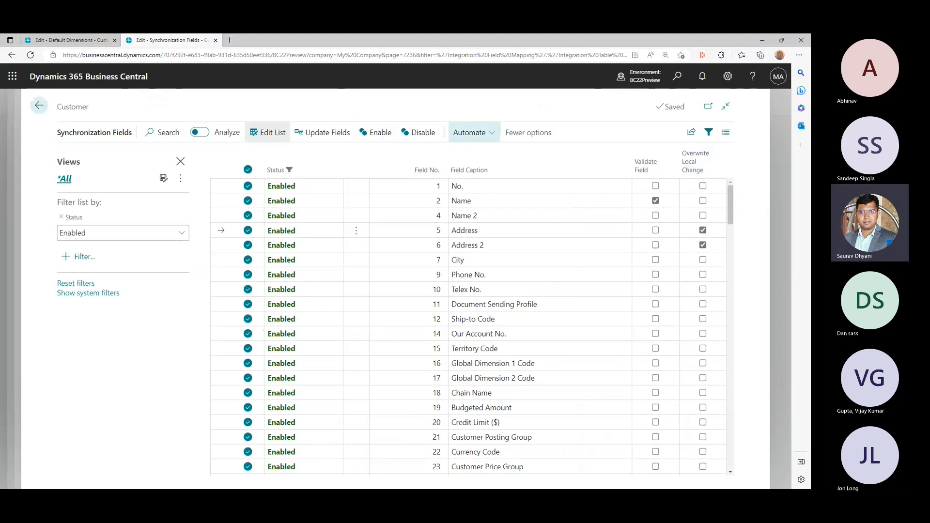
click(469, 132)
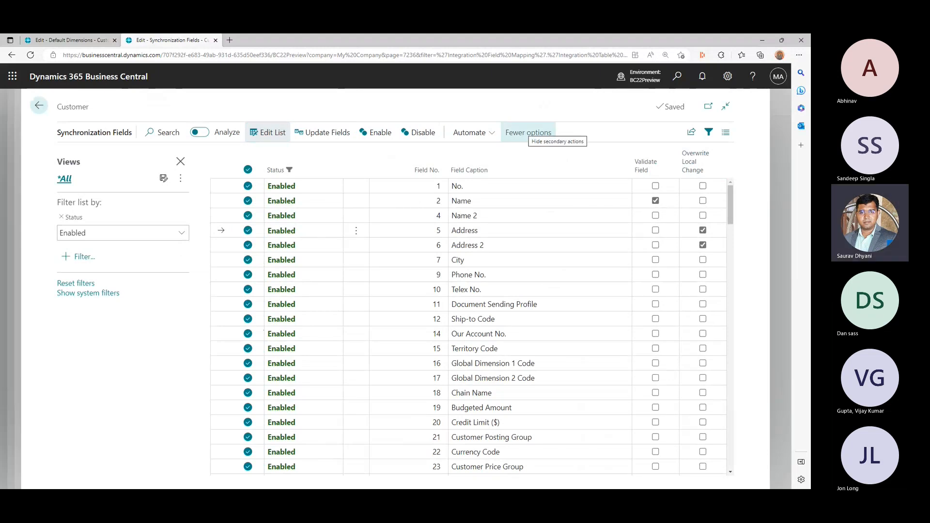
click(248, 170)
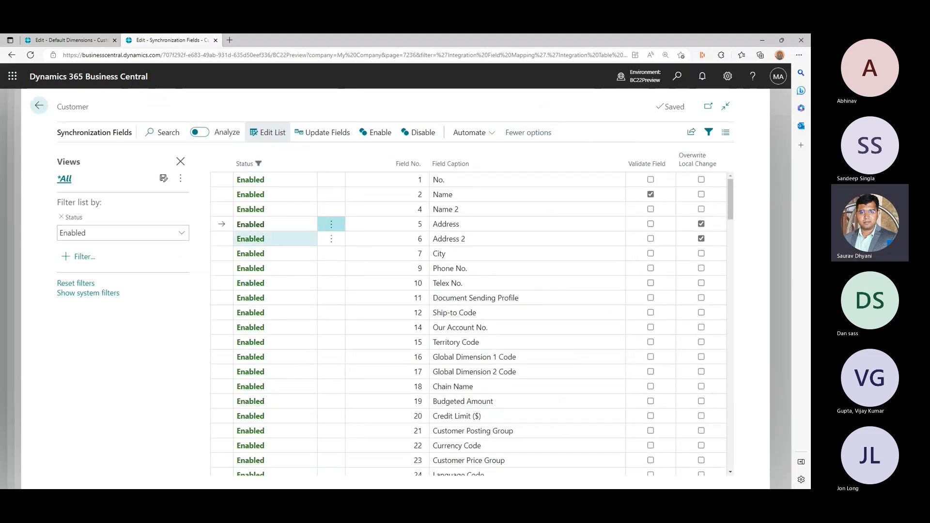
Step: Examine the enabled Customer synchronization fields and their Overwrite Local Change settings through to the end of the list
scroll(383, 257, down, 2)
key(Down)
key(Down)
key(Down)
key(Down)
key(Down)
key(Down)
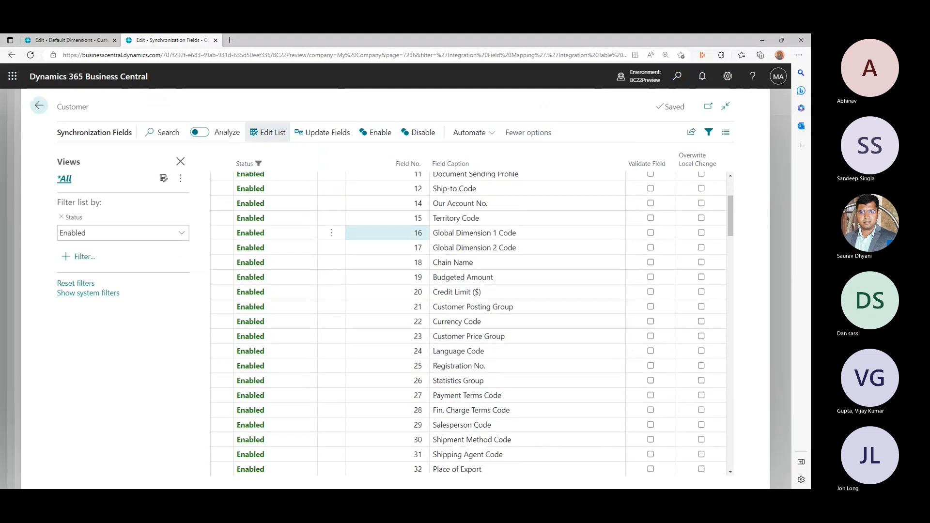
key(Down)
key(Down)
key(Down)
key(Down)
key(Down)
key(Down)
key(Down)
key(Down)
key(Down)
key(Down)
key(Down)
key(Down)
key(Down)
key(Down)
key(Down)
key(Down)
key(Down)
key(Down)
key(Down)
key(Down)
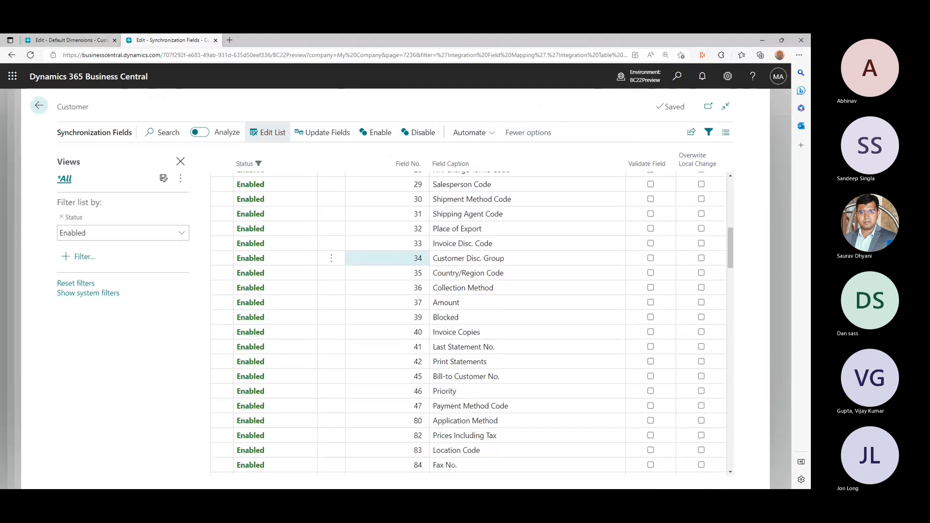
key(Down)
key(Down)
key(Down)
key(Down)
key(Down)
key(Down)
key(Down)
key(Down)
key(Down)
key(Down)
key(Down)
key(Down)
key(Down)
key(Down)
key(Down)
key(Down)
key(Down)
key(Down)
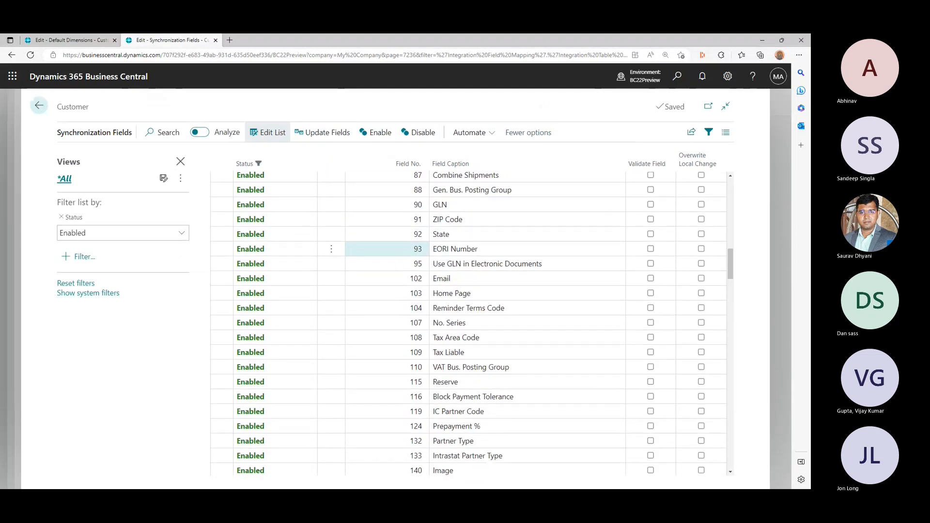
key(Down)
key(Down)
key(Down)
key(Down)
key(Down)
key(Down)
key(Down)
key(Down)
key(Down)
key(Down)
key(Down)
key(Down)
key(Down)
key(Down)
key(Down)
key(Down)
key(Down)
key(Down)
key(Down)
key(Down)
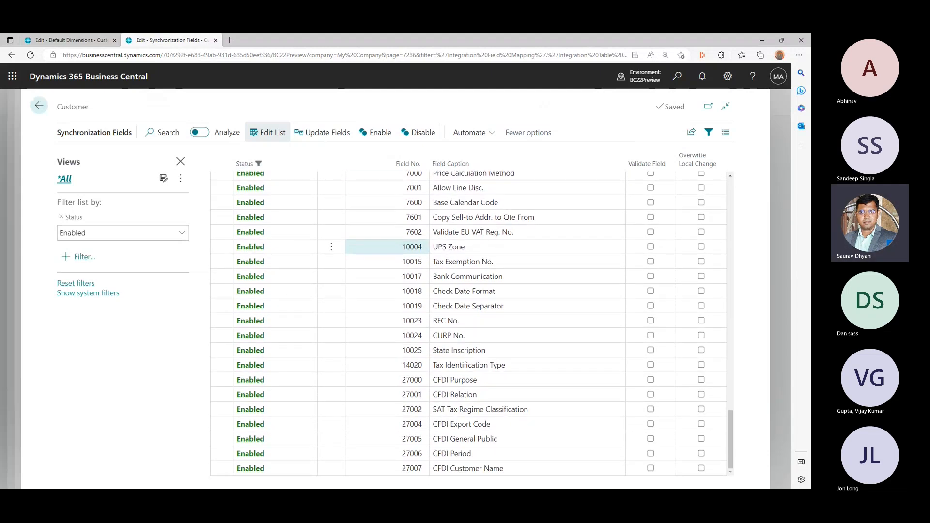
Step: Search the fields for "global" and enable Overwrite Local Change for Global Dimension 1 Code and Global Dimension 2 Code
click(163, 132)
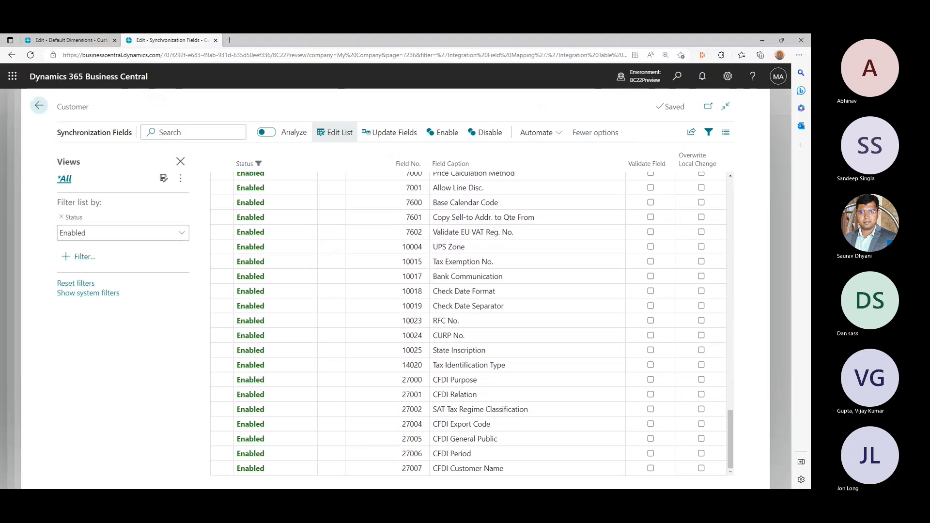
text(global)
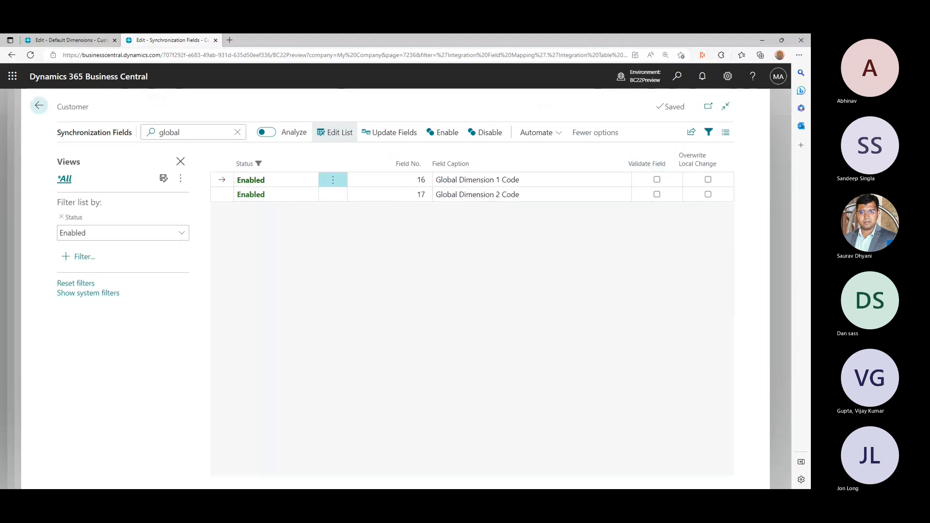
click(708, 179)
click(709, 195)
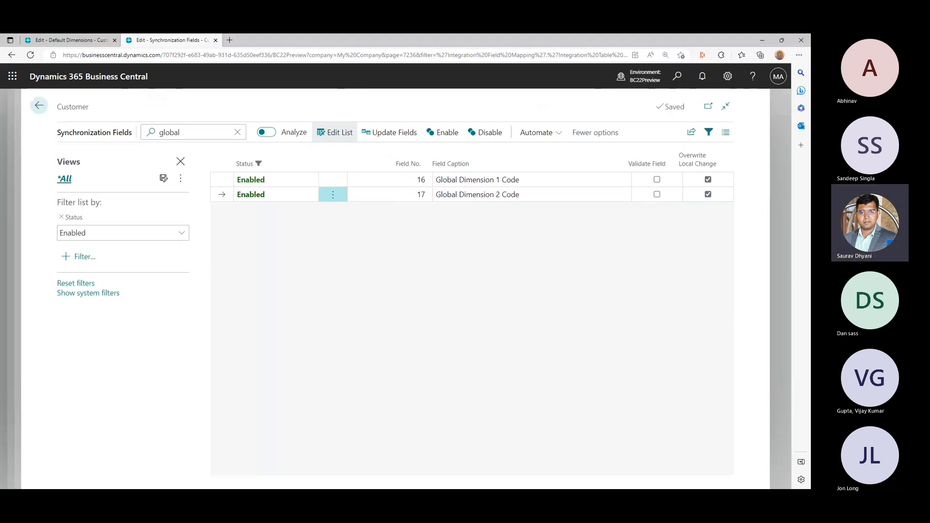
Step: Return to Synchronization Tables and synchronize the Customer table's modified records with the new overwrite settings
click(39, 105)
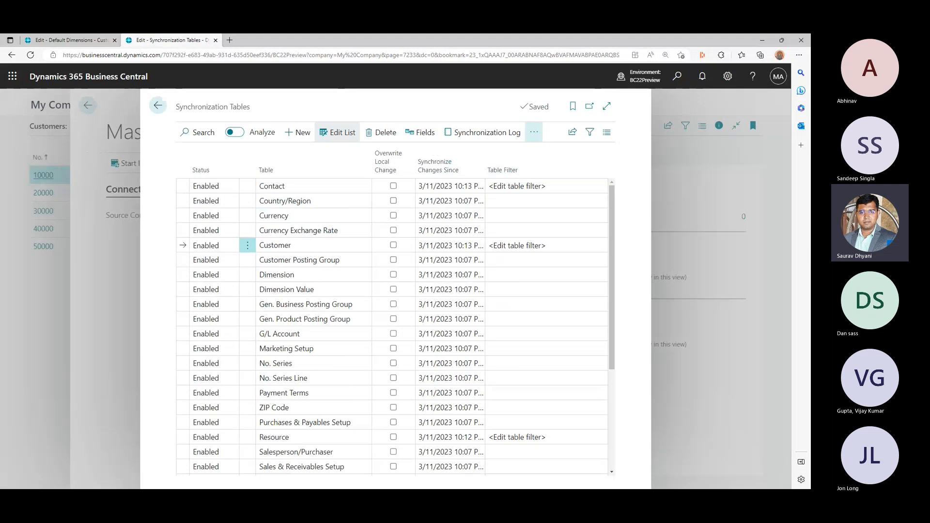
click(534, 132)
click(489, 152)
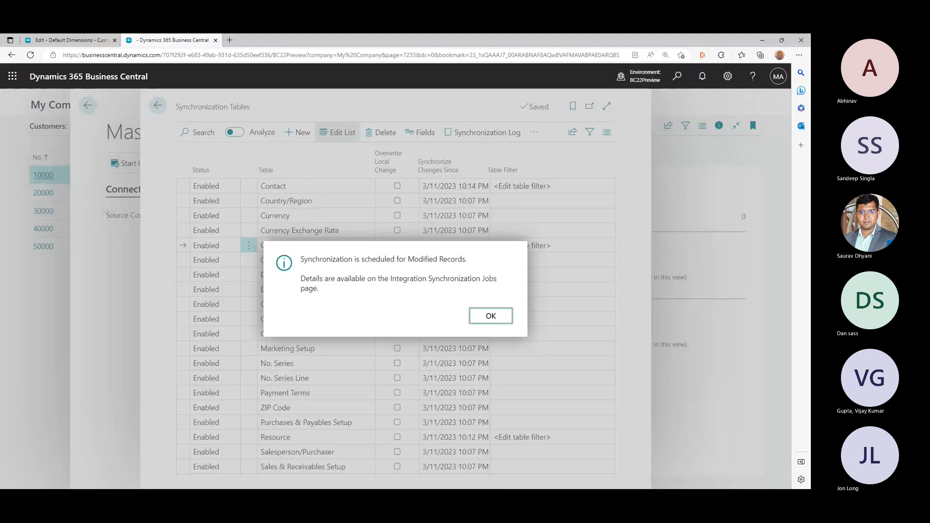
click(490, 316)
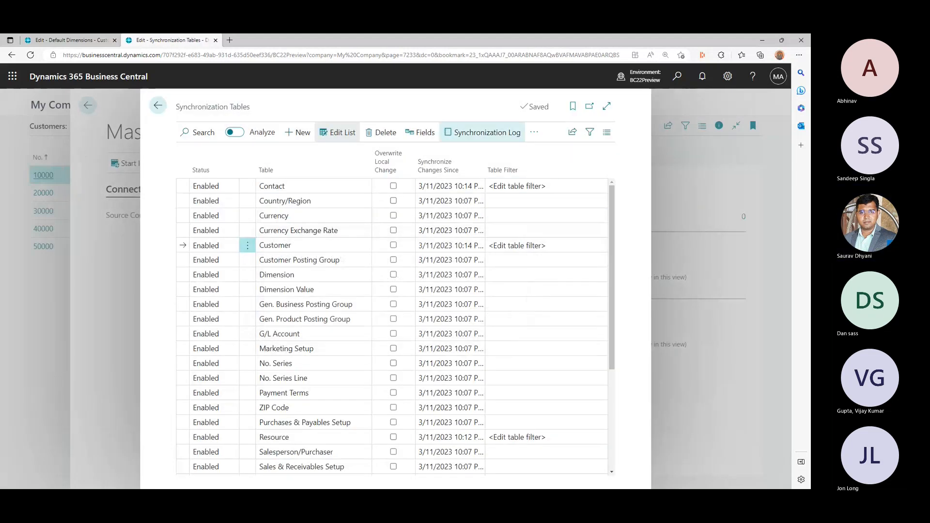
Step: Open the Customer synchronization log and display the full error message for the latest job's failed record
click(482, 132)
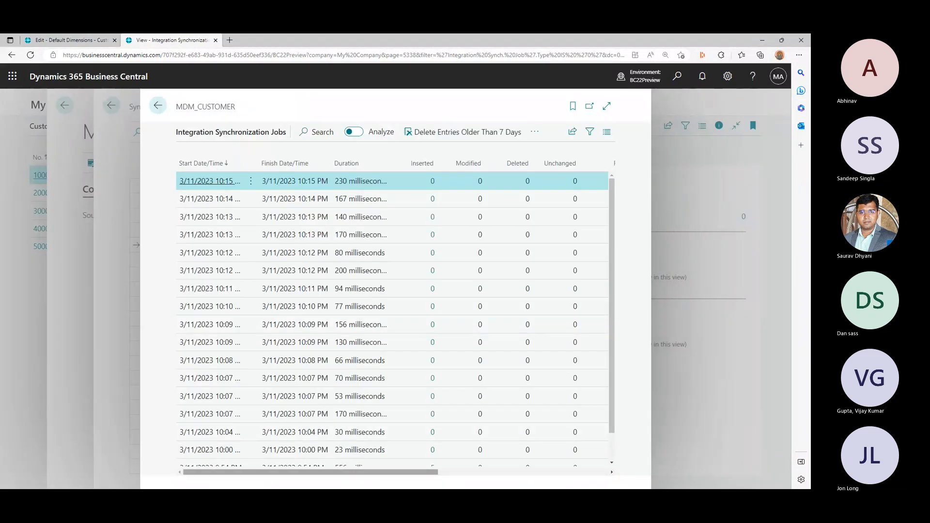
drag(310, 472, 481, 473)
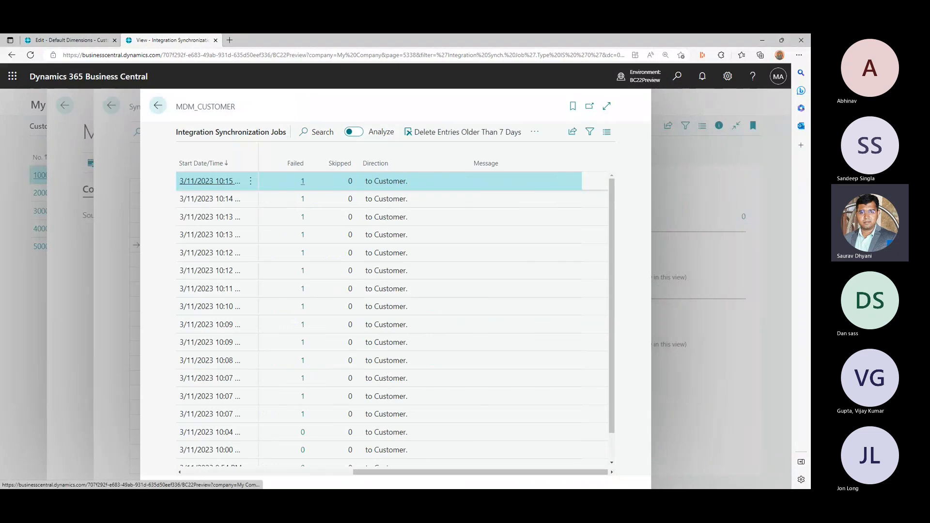
click(302, 181)
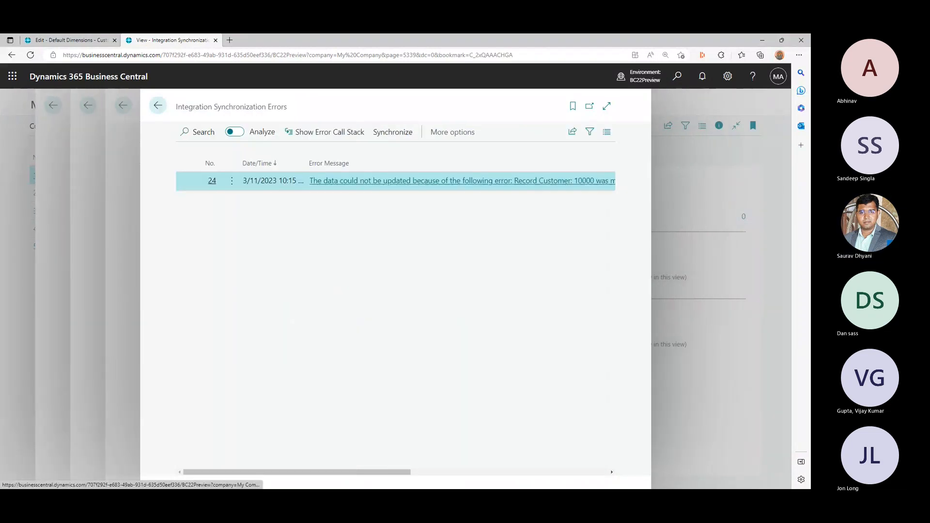
click(388, 181)
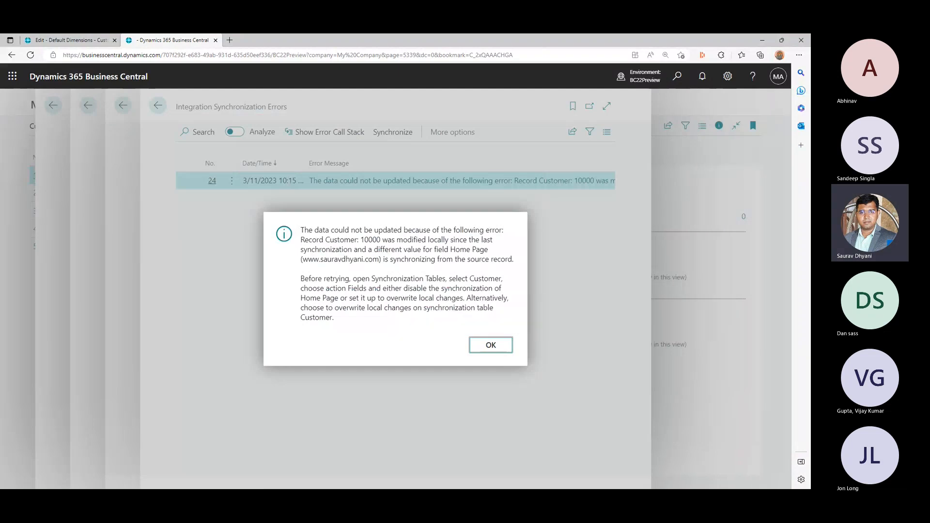
Step: Close the error details, return to the Customer job list, and switch to the browser tab with CRONUS USA's default dimensions
key(Return)
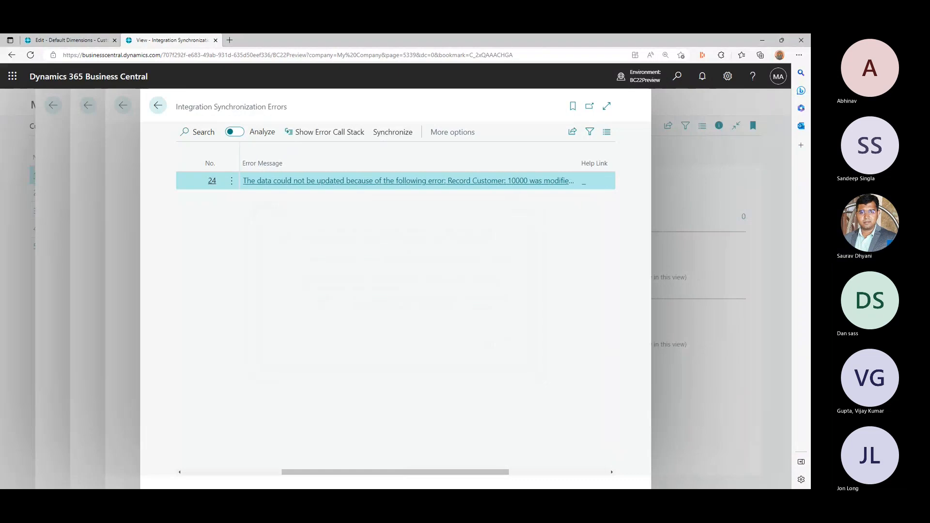
click(158, 105)
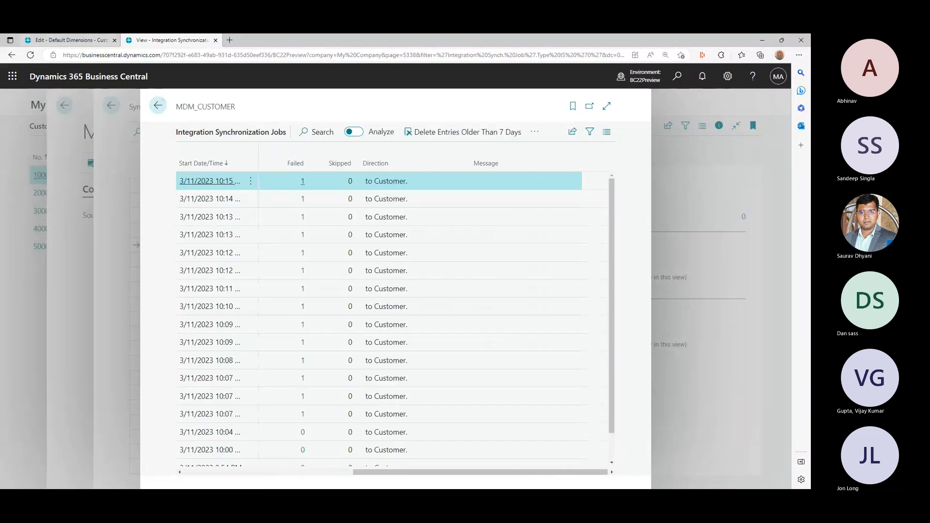
click(87, 41)
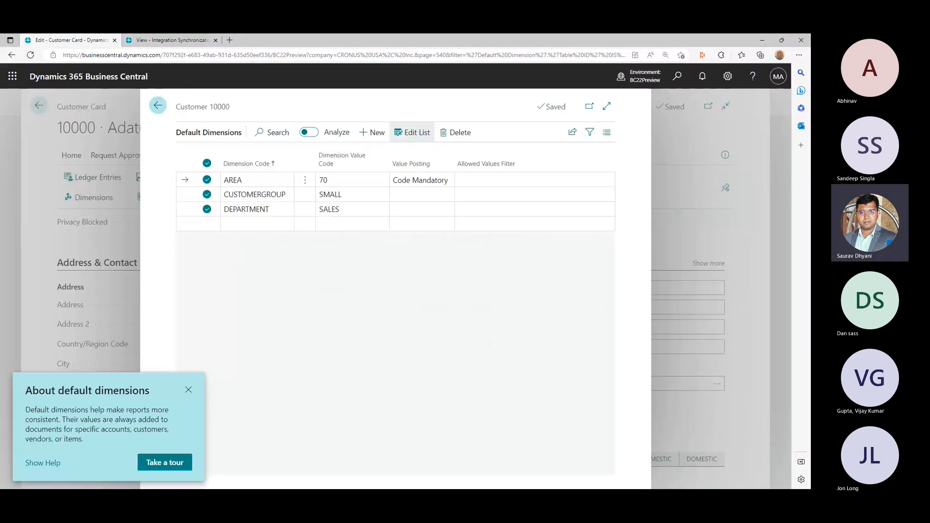
Step: Close the default dimensions in CRONUS USA and go back to Synchronization Tables in My Company's browser tab
click(158, 105)
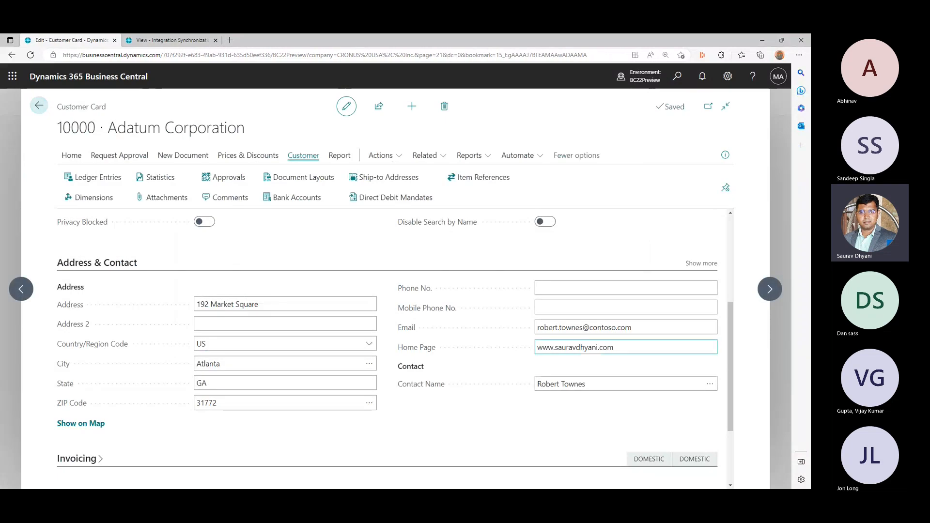
click(172, 40)
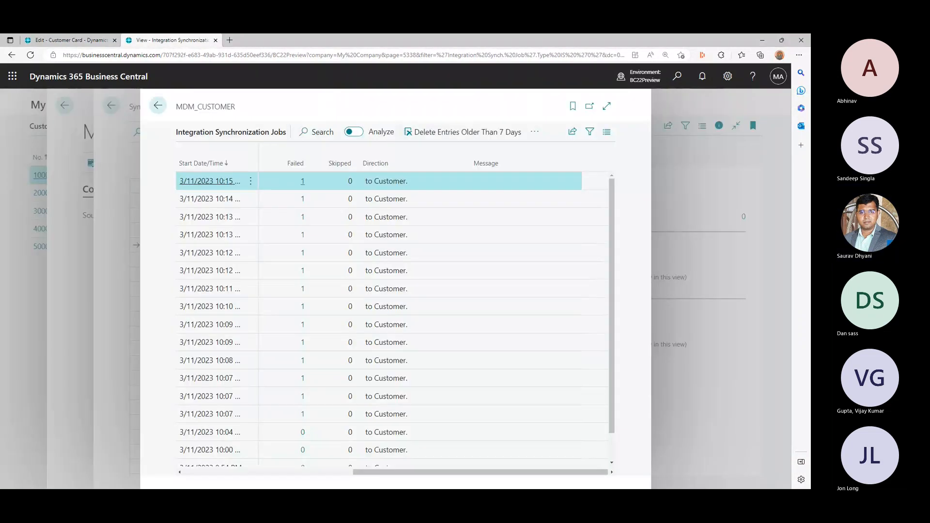
click(158, 105)
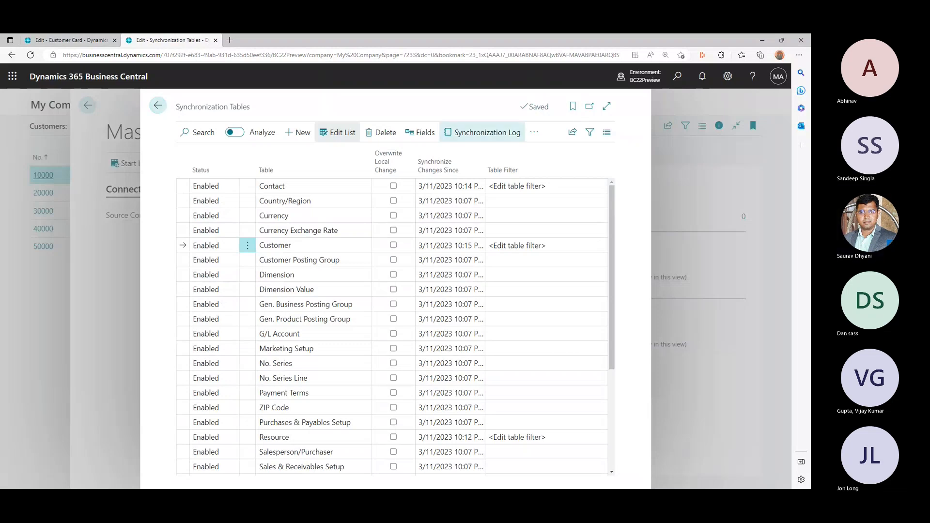
Step: Open the Customer table's synchronization log and display the full error message for the latest job's failed record
click(482, 132)
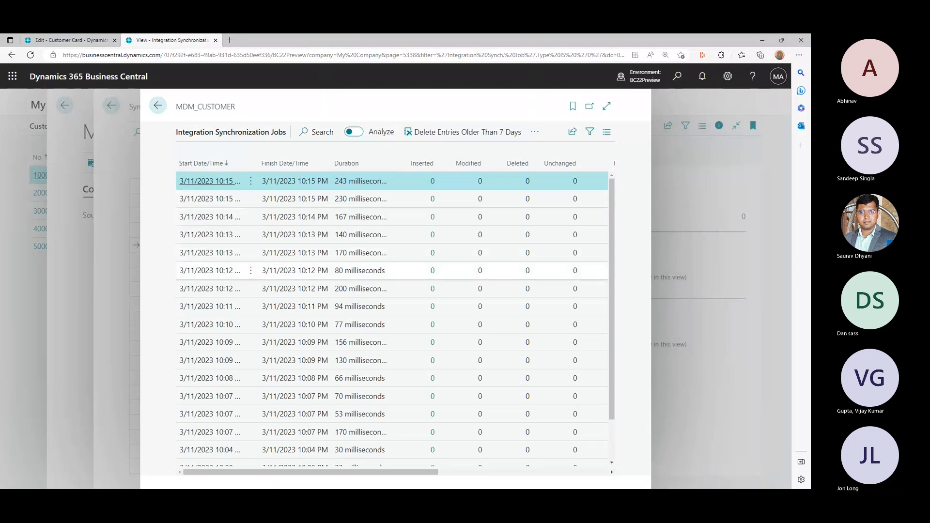
scroll(393, 315, right, 5)
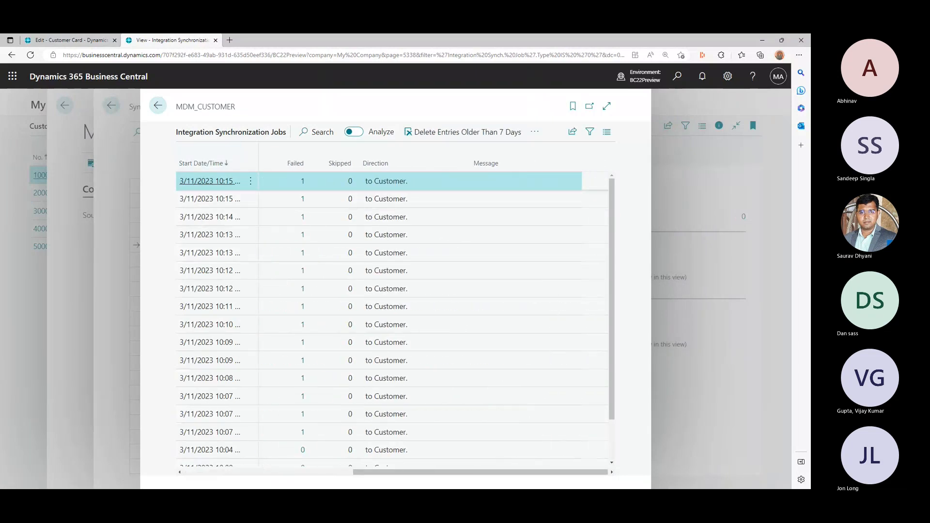
click(303, 181)
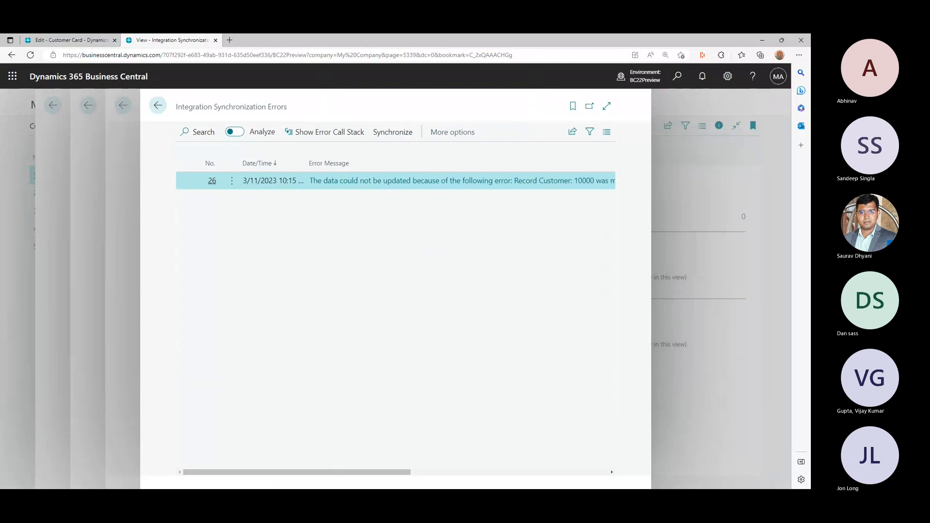
click(369, 180)
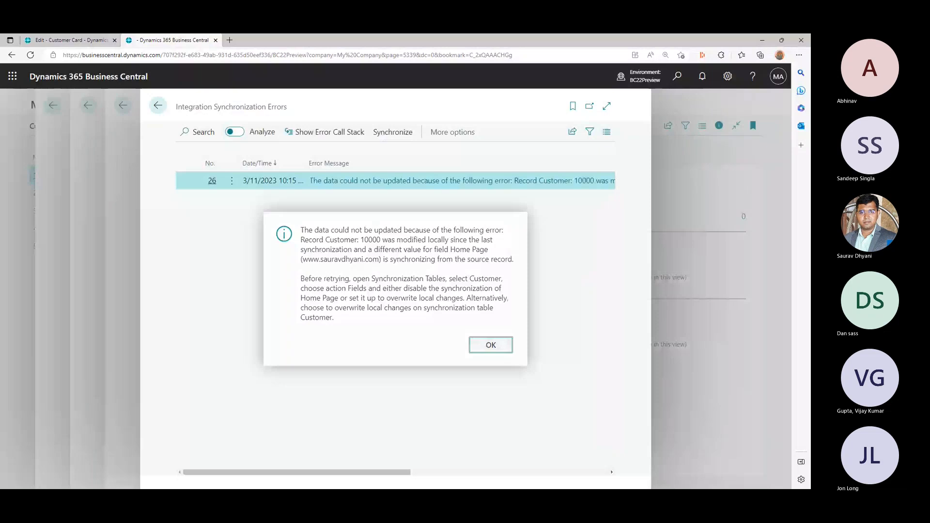
Step: Return to Synchronization Tables, search the Customer fields for "home", and enable Overwrite Local Change for Home Page
key(Escape)
key(Escape)
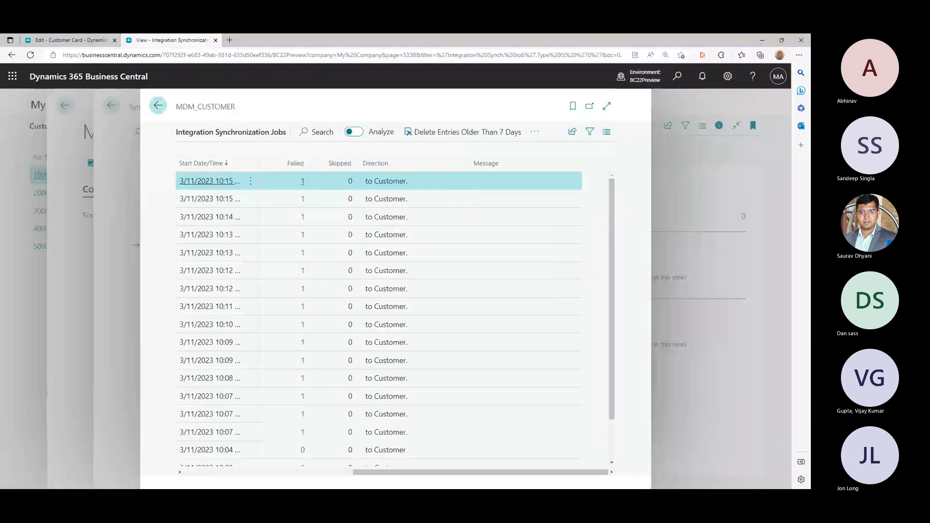
key(Escape)
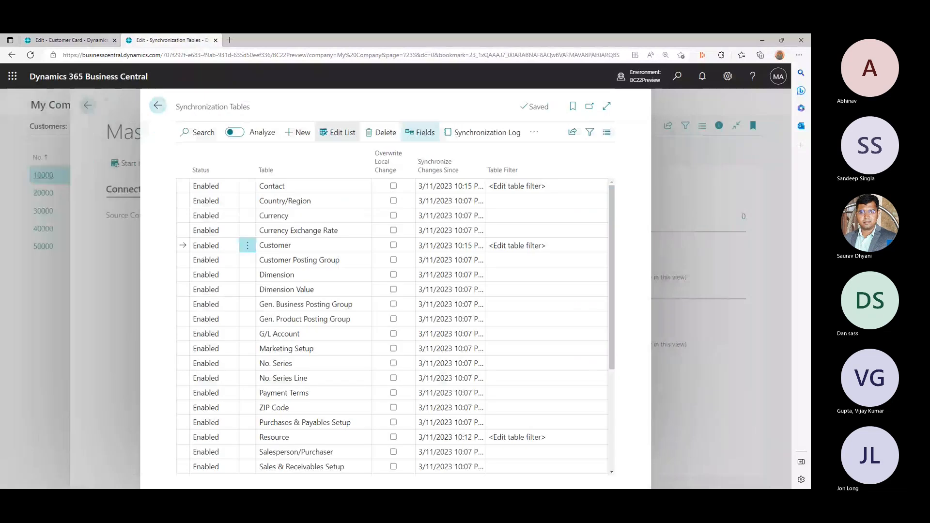
click(420, 133)
text(homepa)
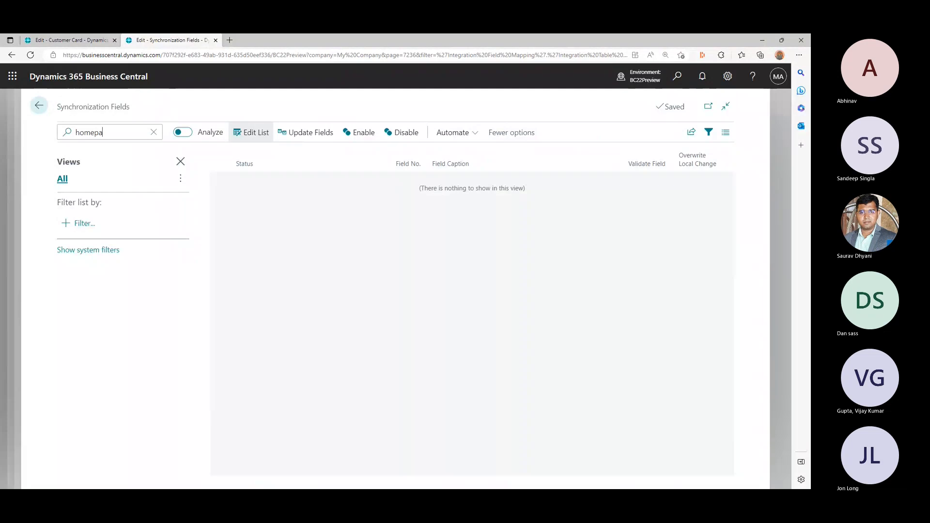
key(BackSpace)
key(BackSpace)
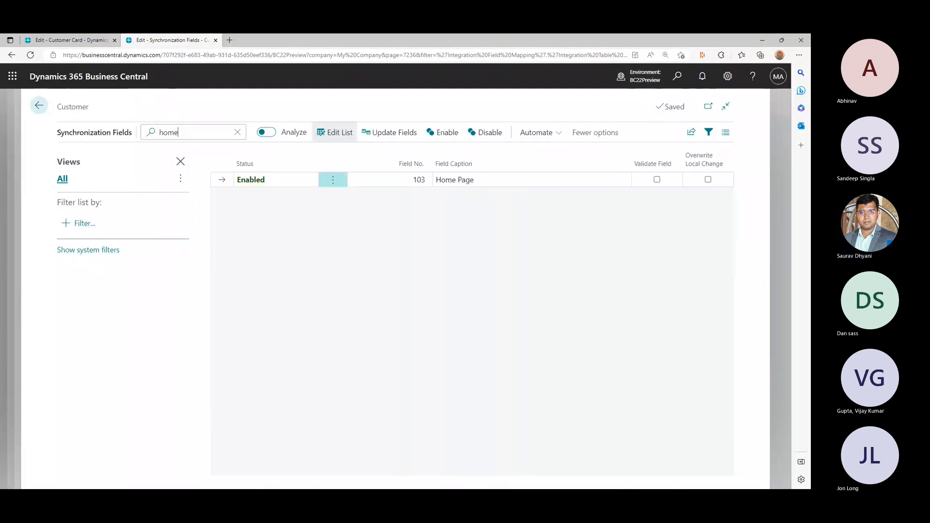
click(708, 180)
Step: Return to Synchronization Tables, synchronize the Customer table's modified records, and acknowledge the scheduling notice
click(39, 106)
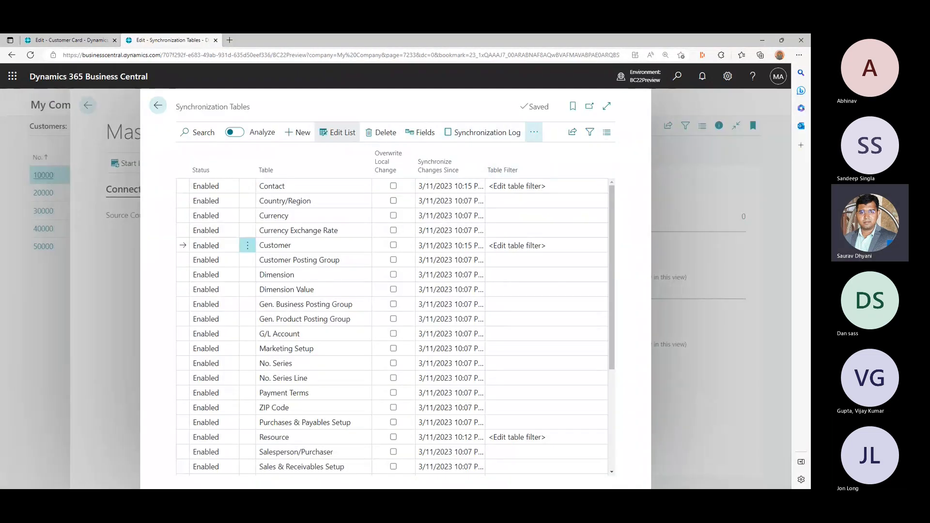
click(534, 132)
click(512, 152)
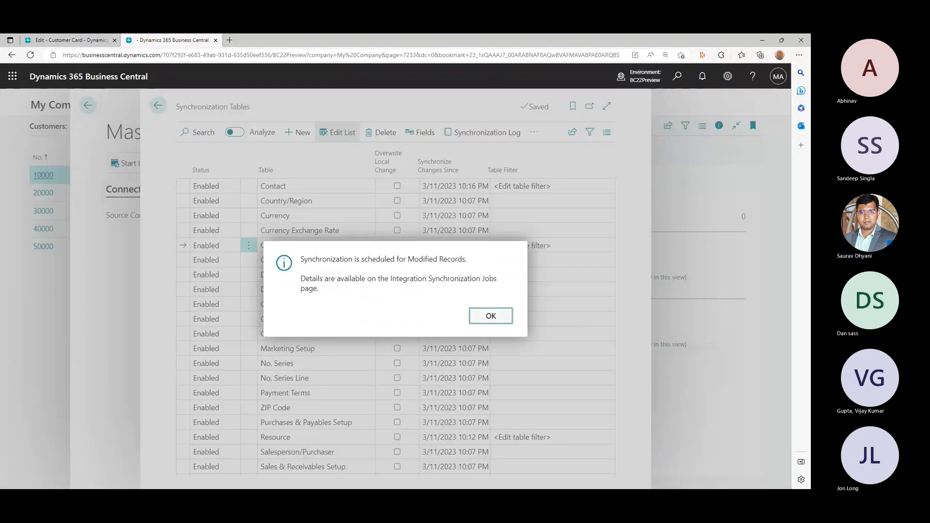
click(491, 316)
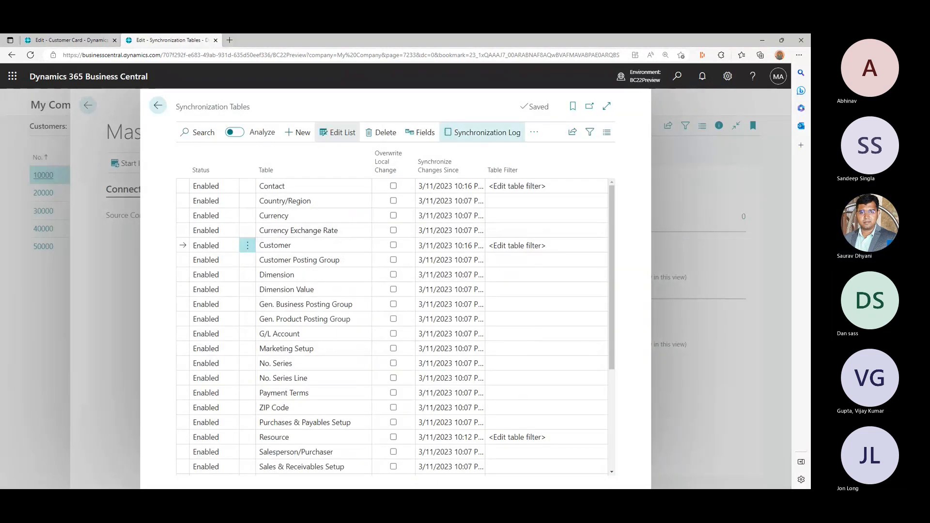
Step: Check the latest job's modified and failed counts in the Customer synchronization log, then return to Synchronization Tables
click(485, 132)
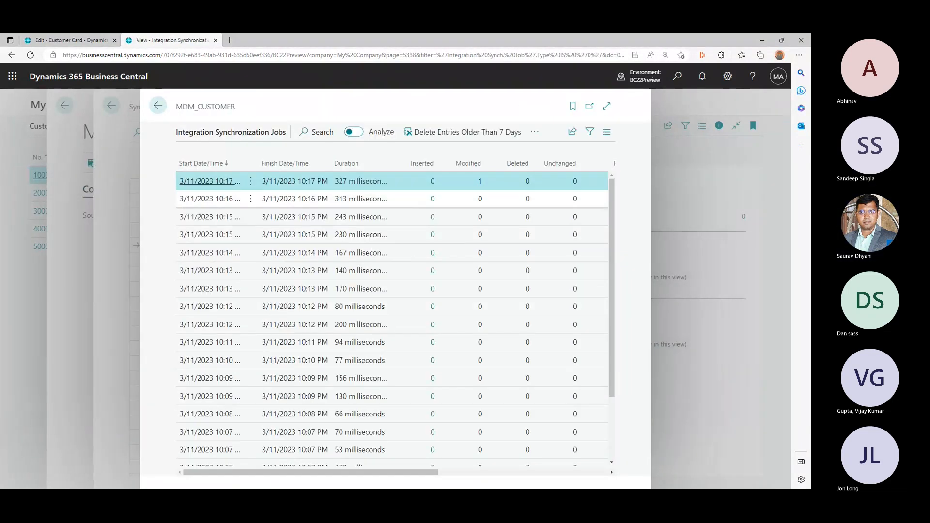
scroll(393, 315, right, 3)
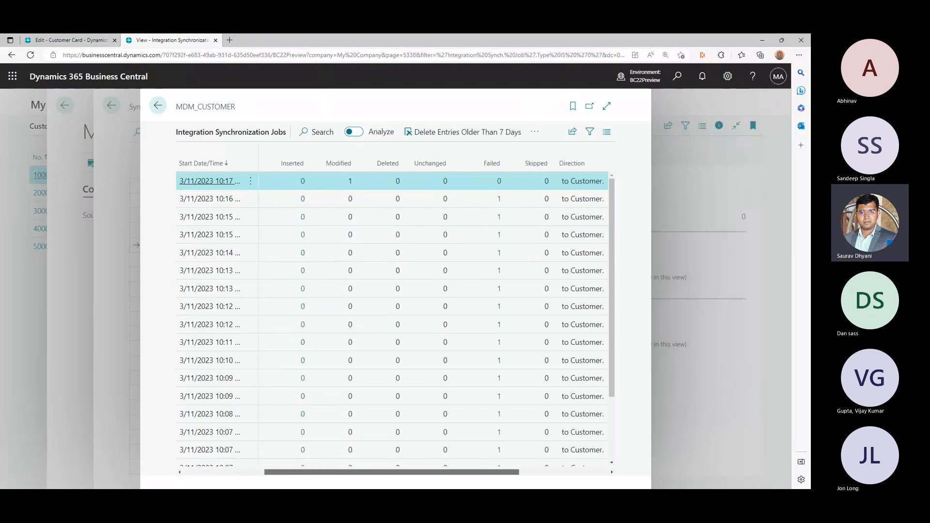
scroll(393, 315, left, 3)
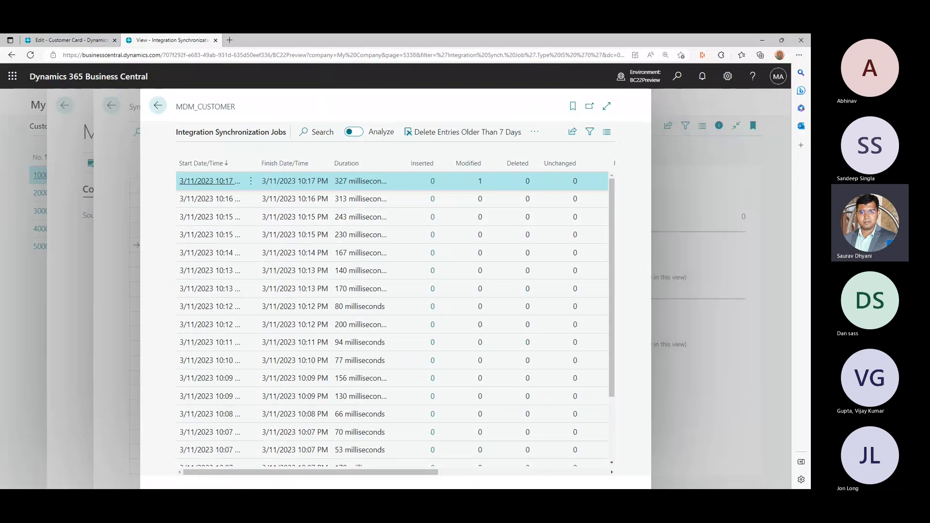
click(158, 105)
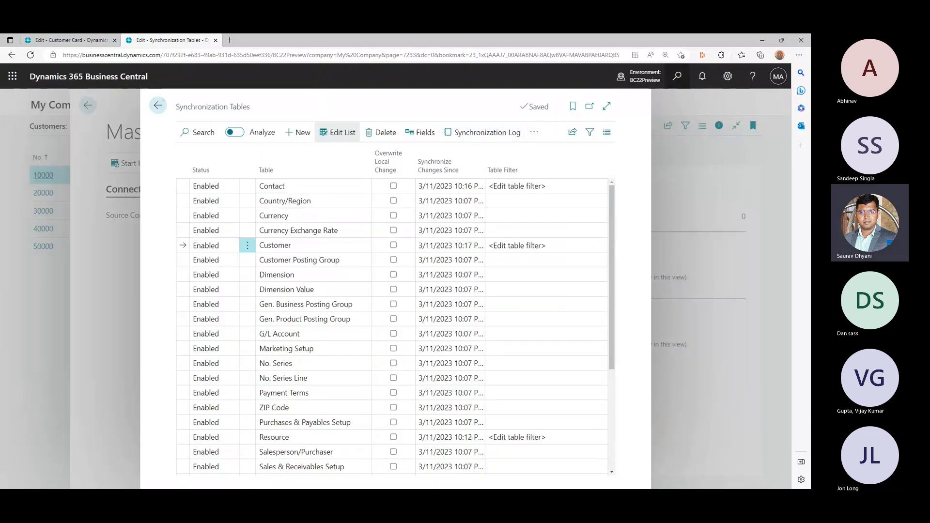
Step: Find the Customers list in My Company and open Adatum Corporation's card to check its Address & Contact details
click(678, 76)
text(customer)
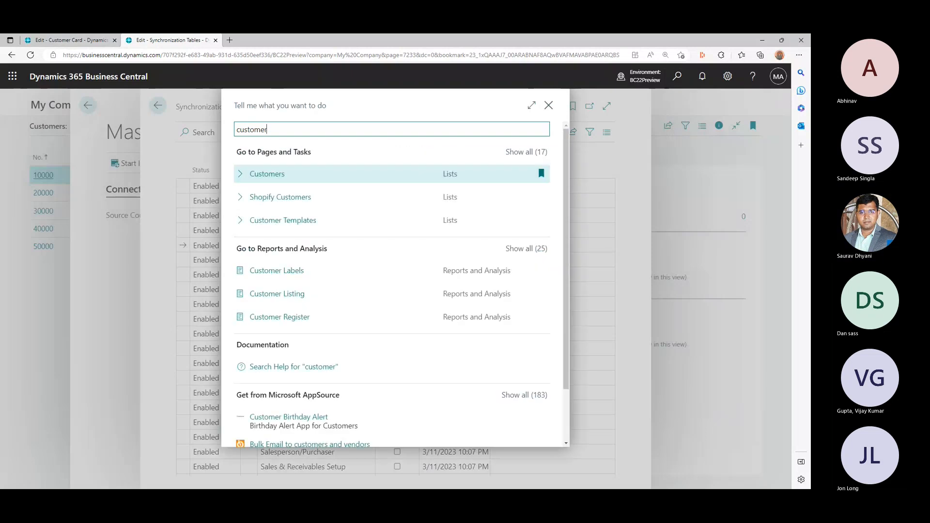
key(Return)
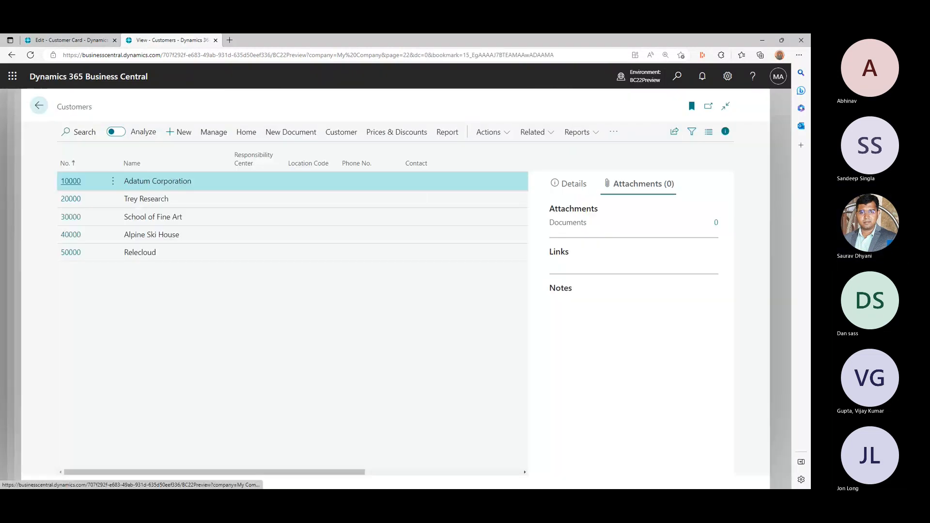
click(71, 180)
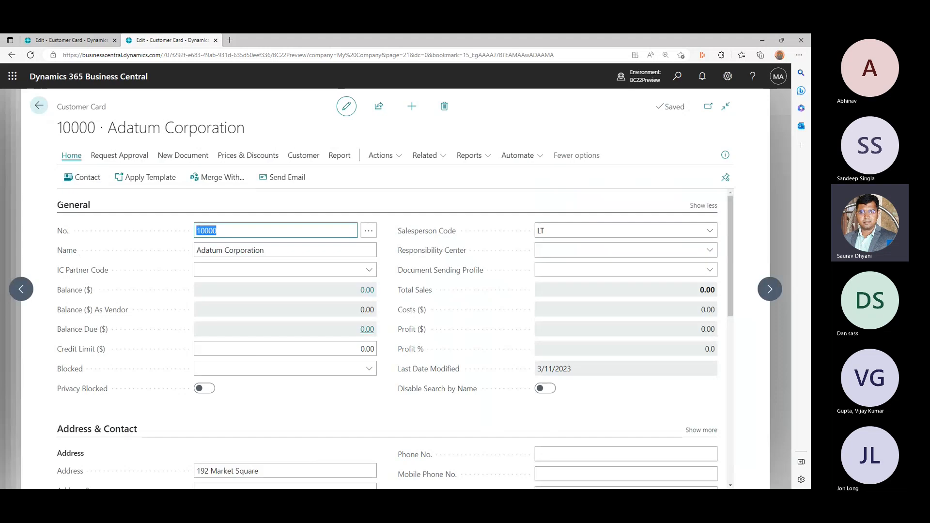
scroll(367, 255, down, 2)
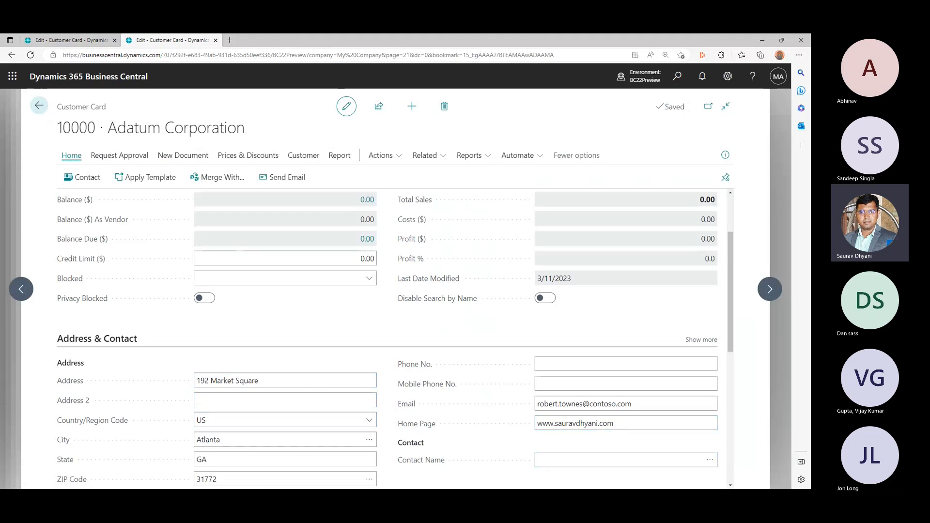
Step: Advance to Trey Research in both companies and compare its Address & Contact details, closing the CRONUS USA card
click(770, 289)
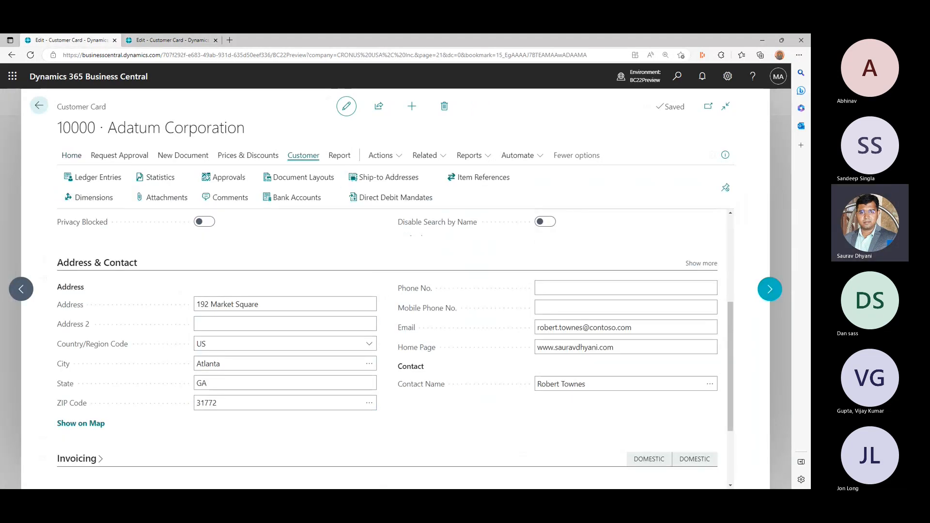
click(770, 289)
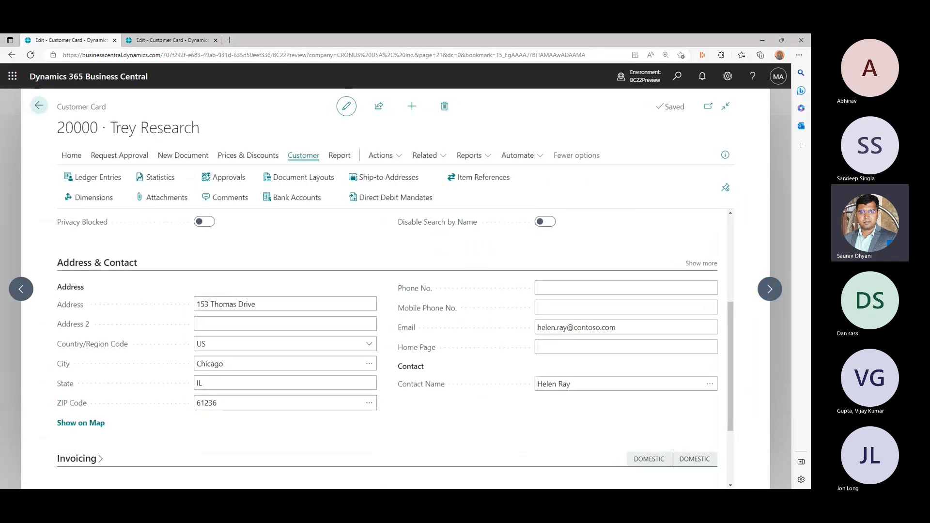
click(172, 40)
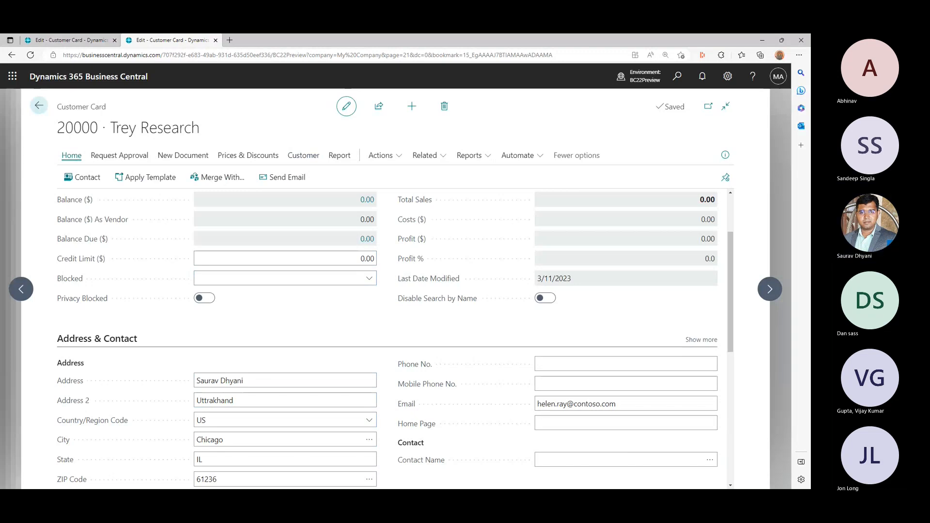
click(87, 40)
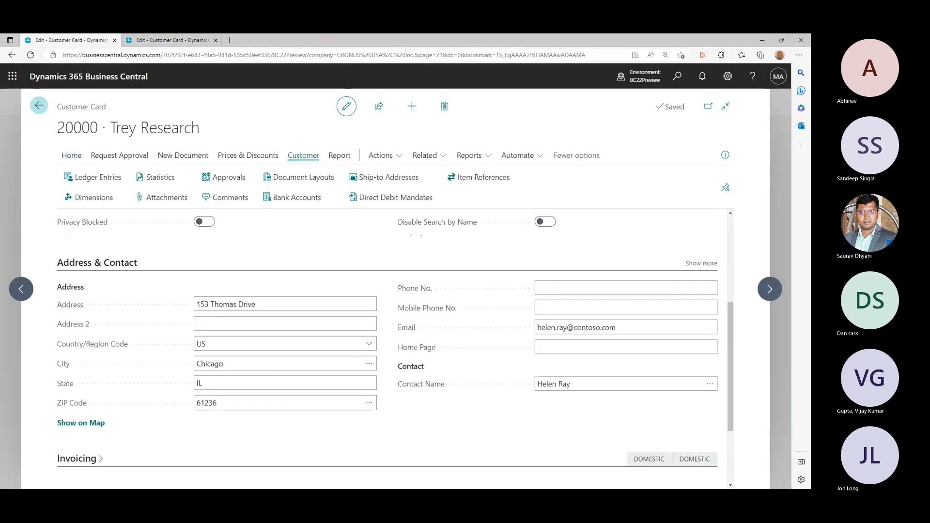
click(39, 105)
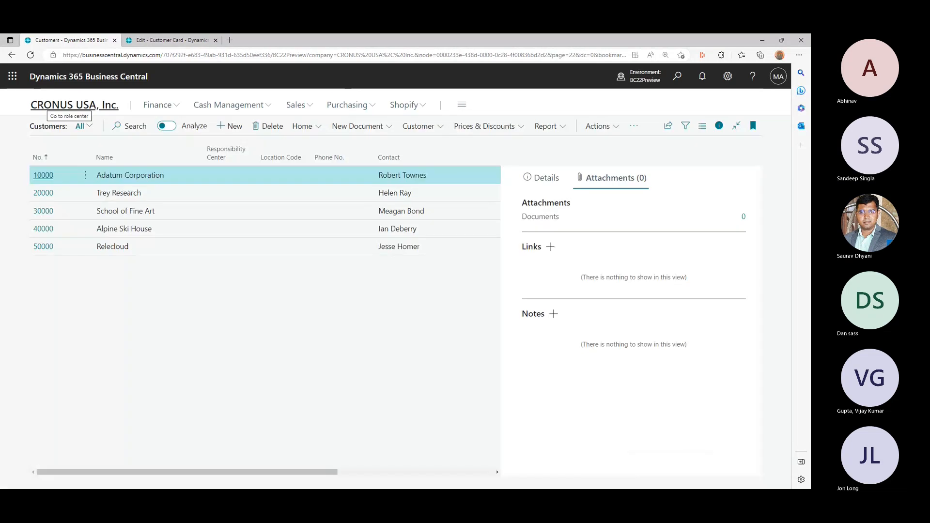
click(169, 40)
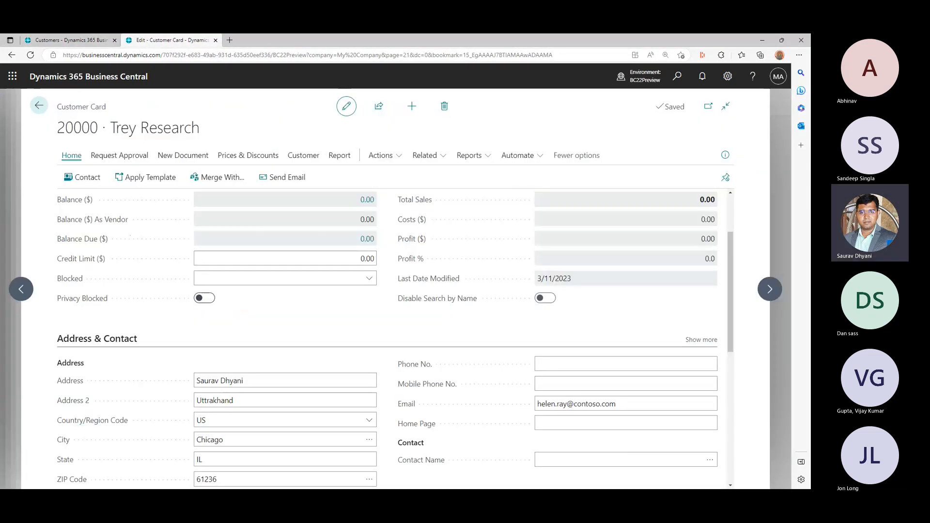
Step: Reopen Trey Research's card in My Company to recheck its Address & Contact details, then return to the Customers list
click(39, 105)
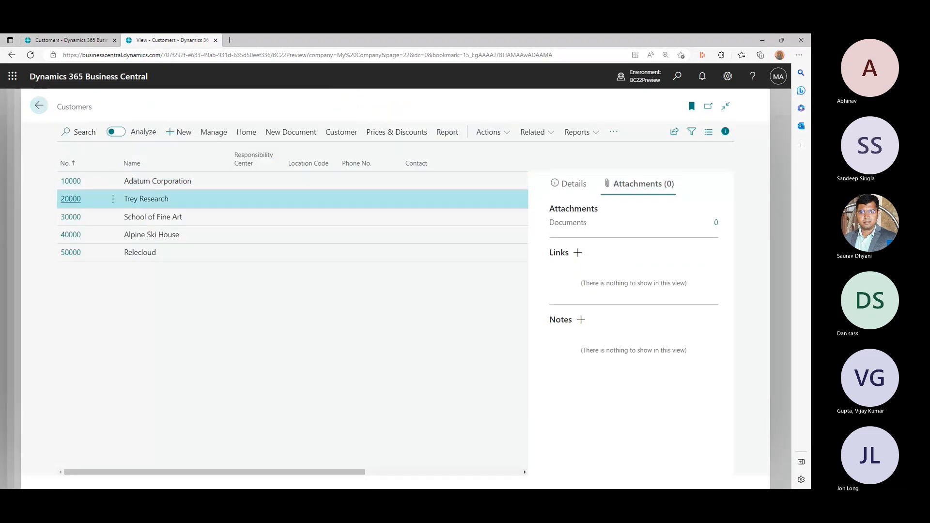
click(71, 199)
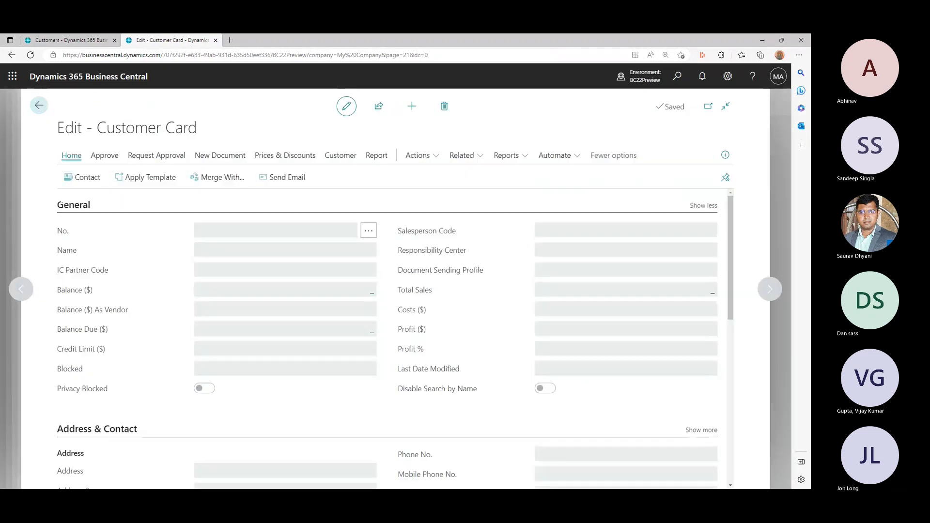
scroll(388, 339, down, 3)
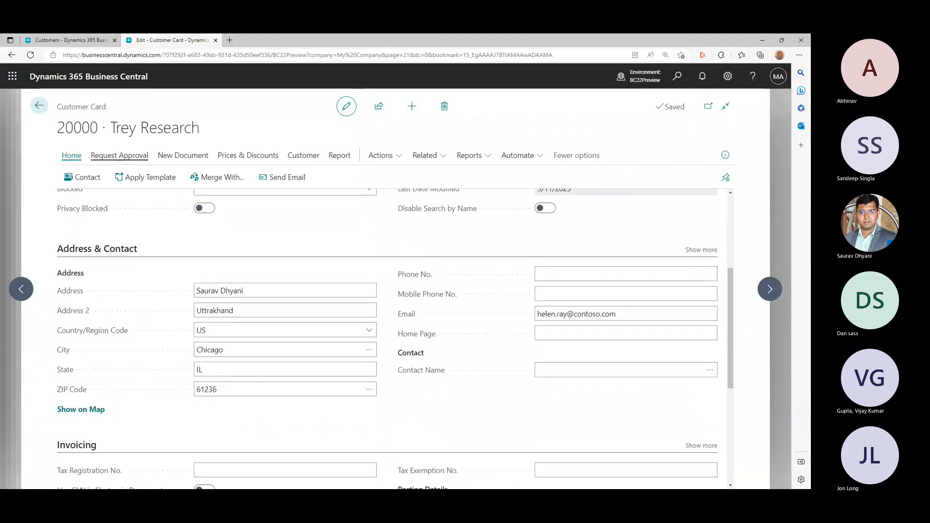
click(39, 105)
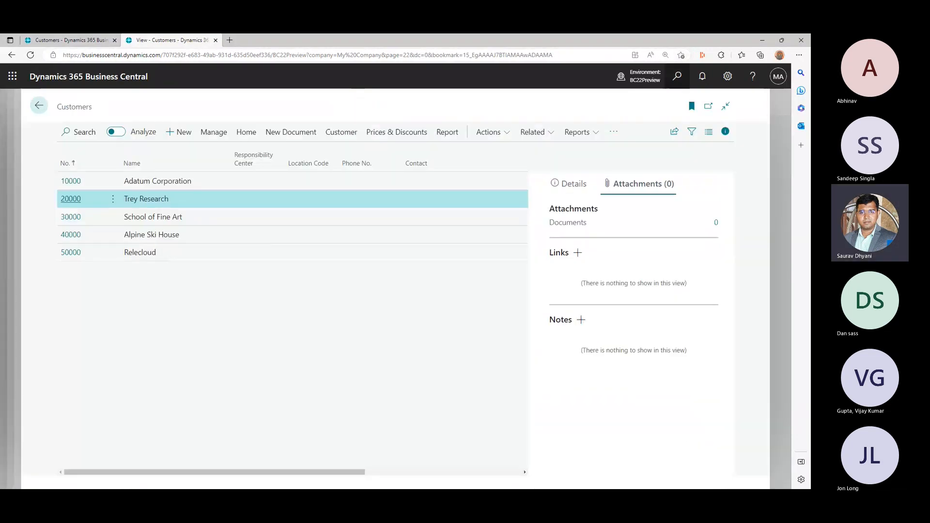
Step: Leave the Customers list for Synchronization Tables and open the Customer table's synchronization log
key(alt+q)
text(mast)
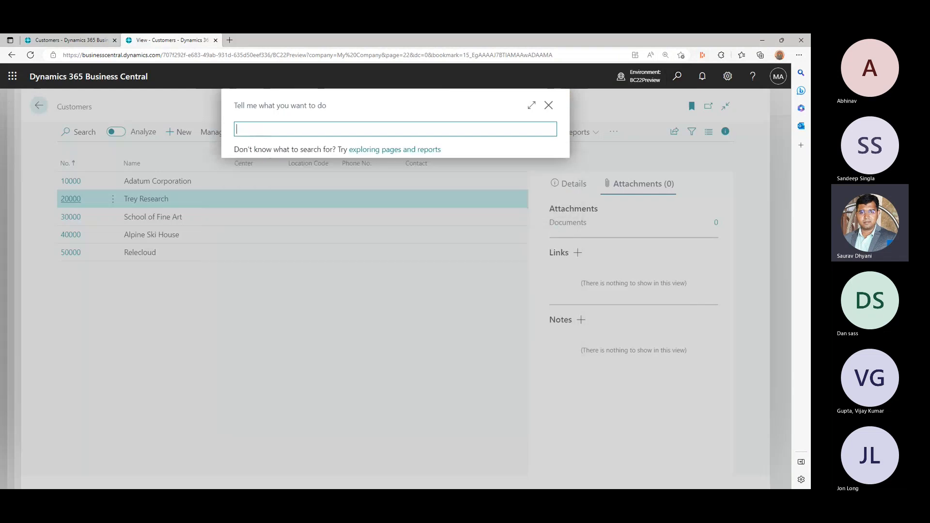
key(Escape)
key(Escape)
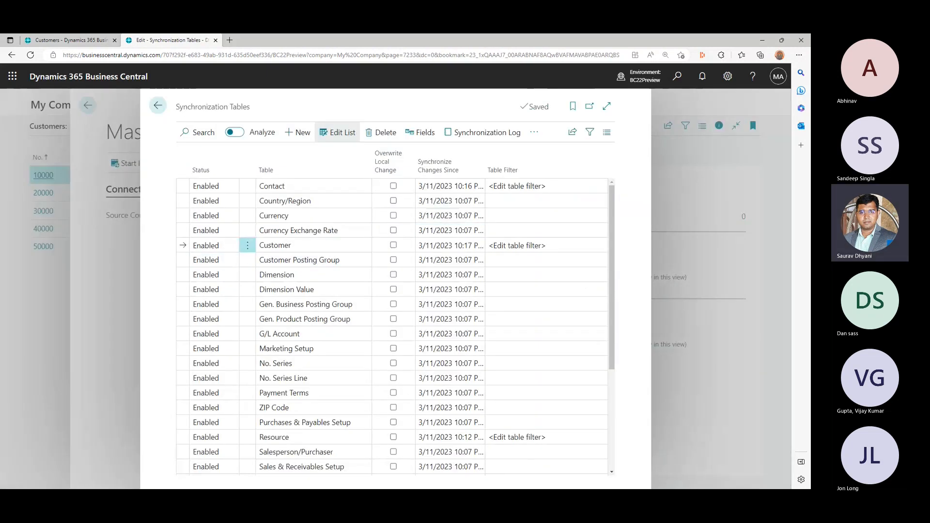
click(484, 132)
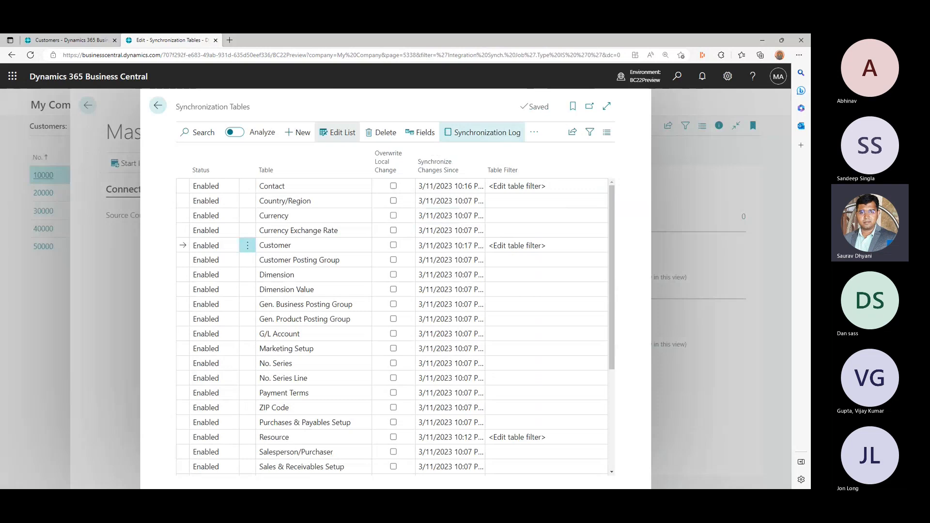
Step: Open Trey Research's card in CRONUS USA to check it, then close it and return to My Company's synchronization log
click(71, 40)
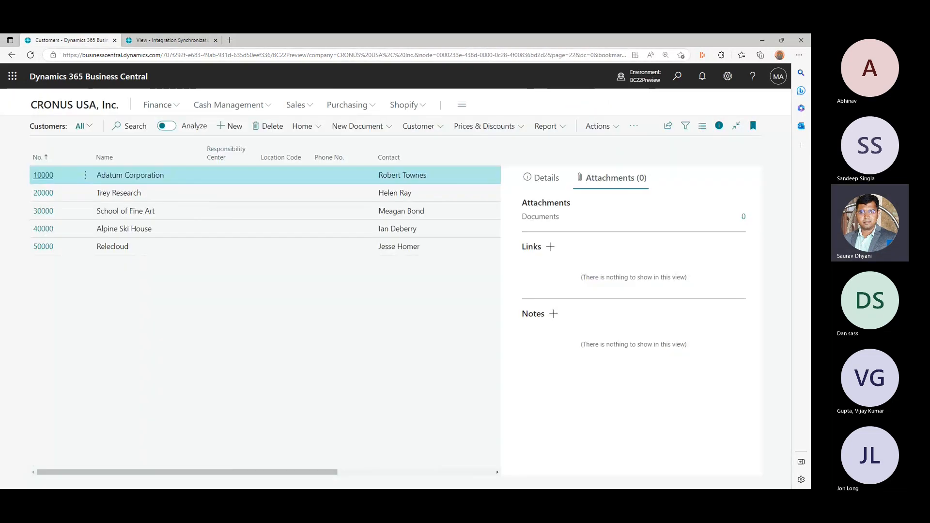
click(43, 192)
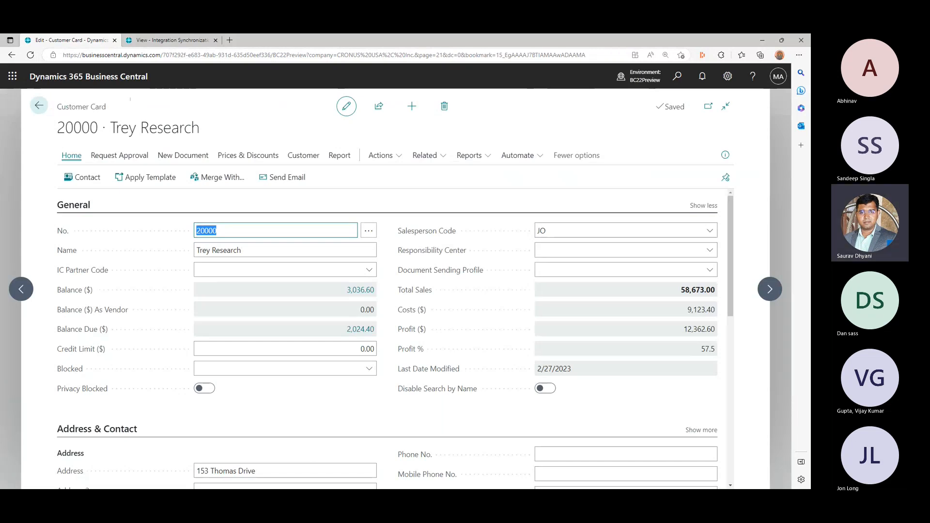
key(Escape)
click(170, 40)
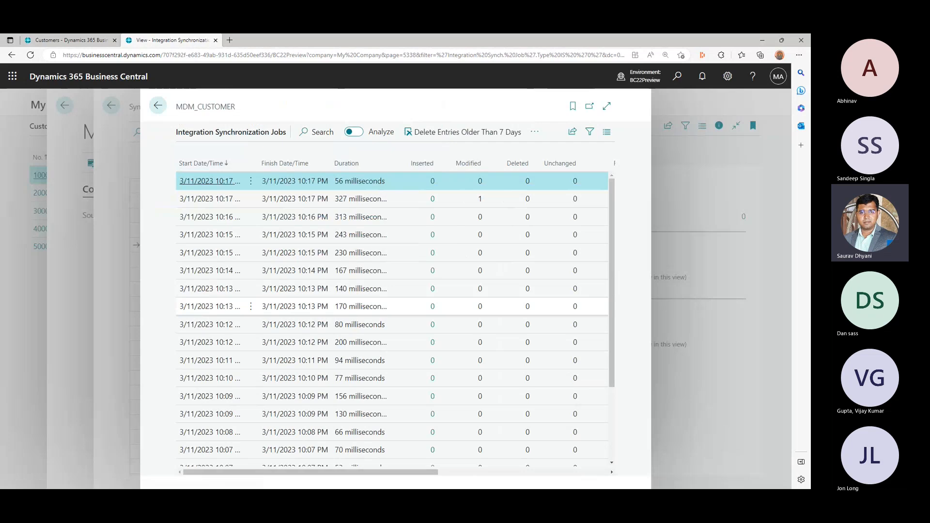
Step: Examine the Customer synchronization job that modified a record, then return to Synchronization Tables
click(480, 199)
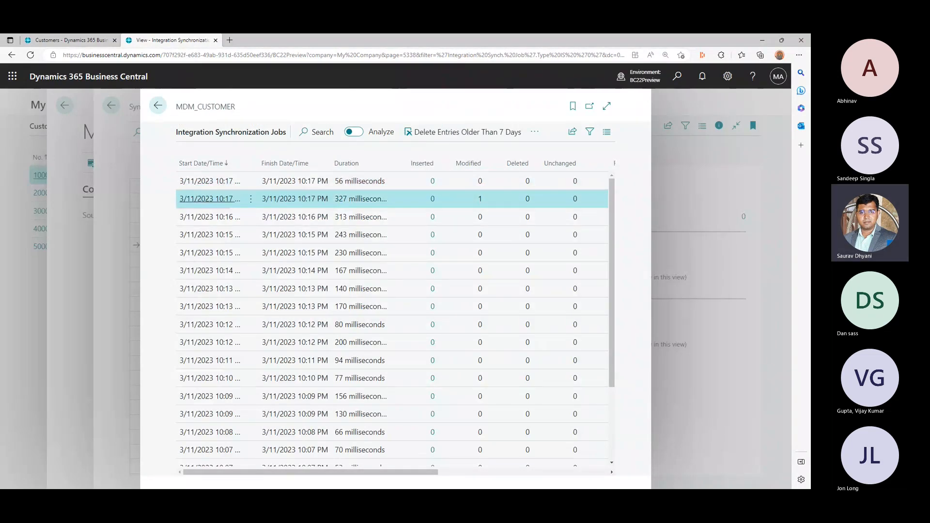
mouse_move(368, 472)
mouse_down()
mouse_move(493, 472)
mouse_move(368, 472)
mouse_up()
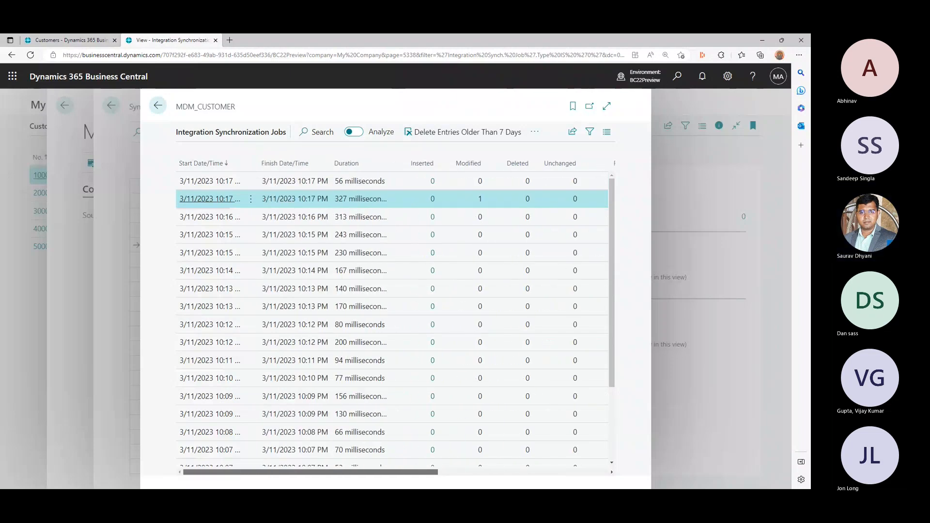
scroll(387, 450, down, 3)
scroll(388, 378, up, 3)
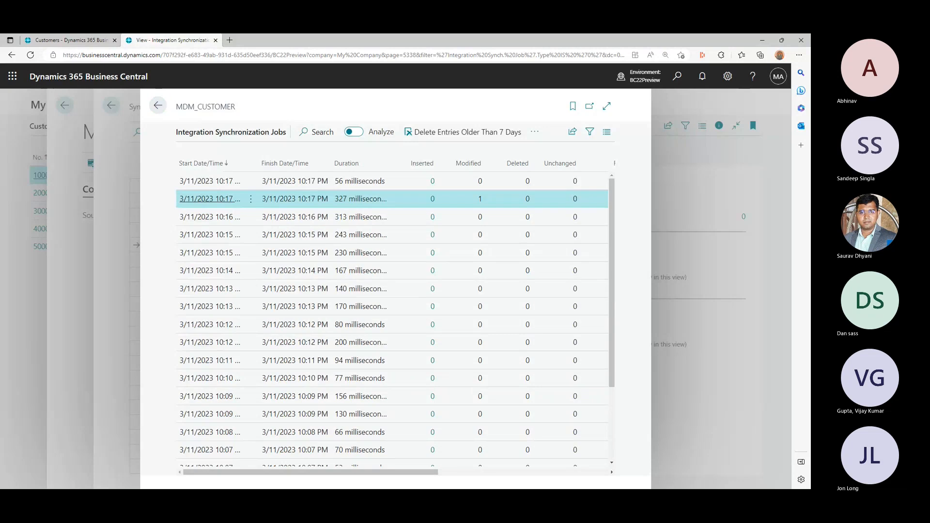
click(158, 106)
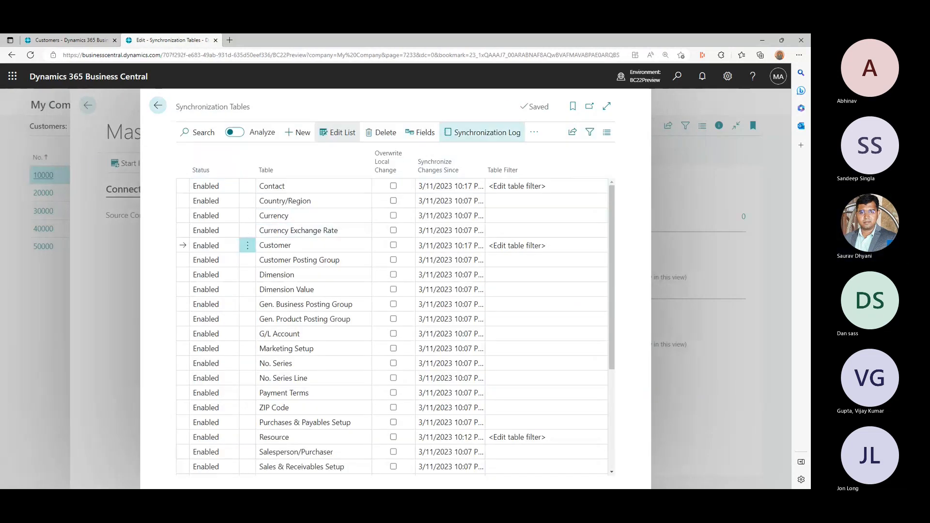
Step: Synchronize the Customer table's modified records, check its synchronization log, and return to Synchronization Tables
click(534, 132)
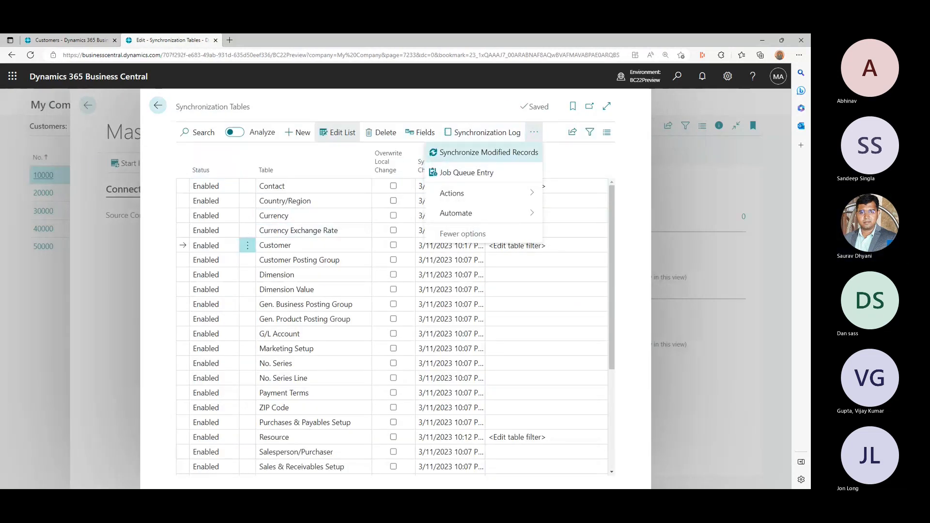
click(487, 152)
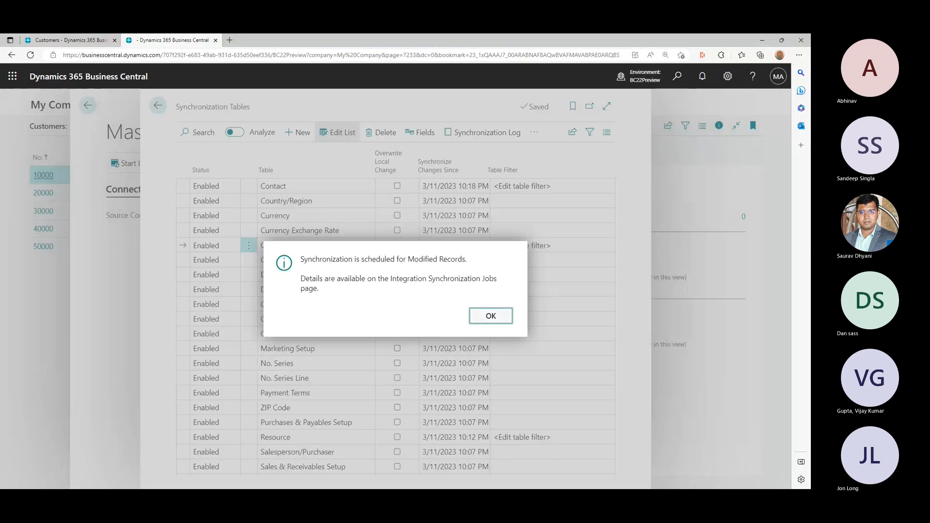
click(491, 315)
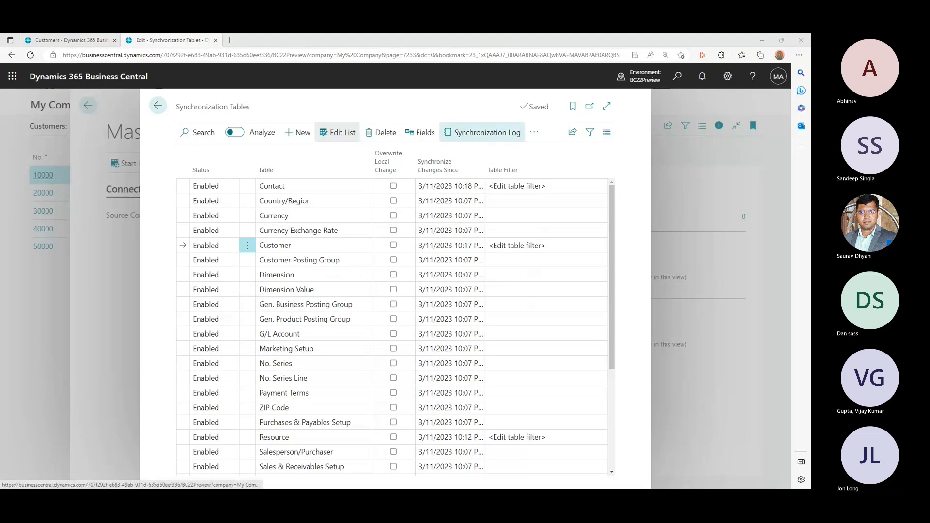
click(483, 133)
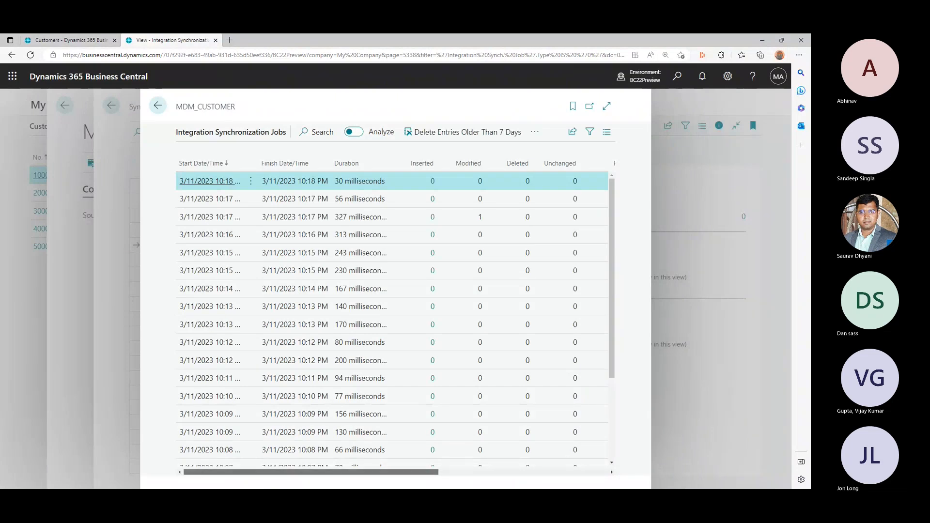
mouse_move(330, 472)
mouse_down()
mouse_move(423, 473)
mouse_move(329, 472)
mouse_up()
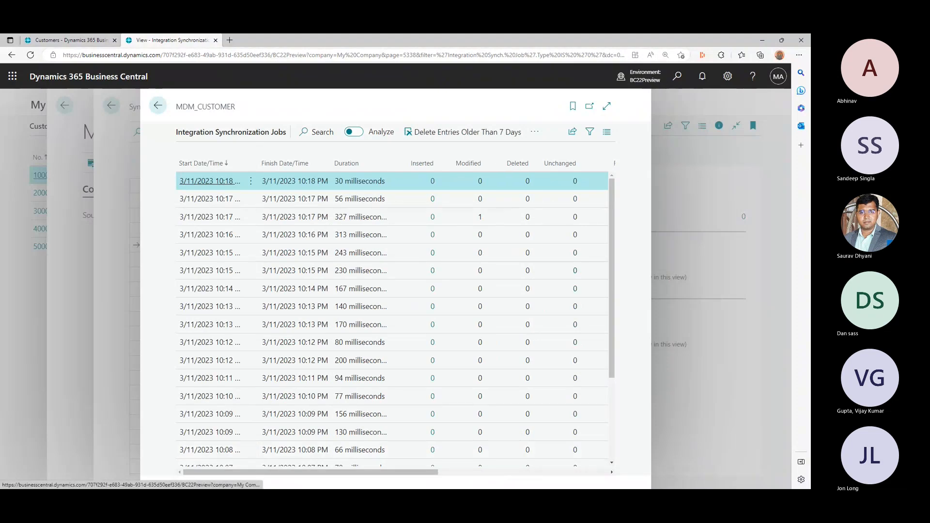
click(158, 106)
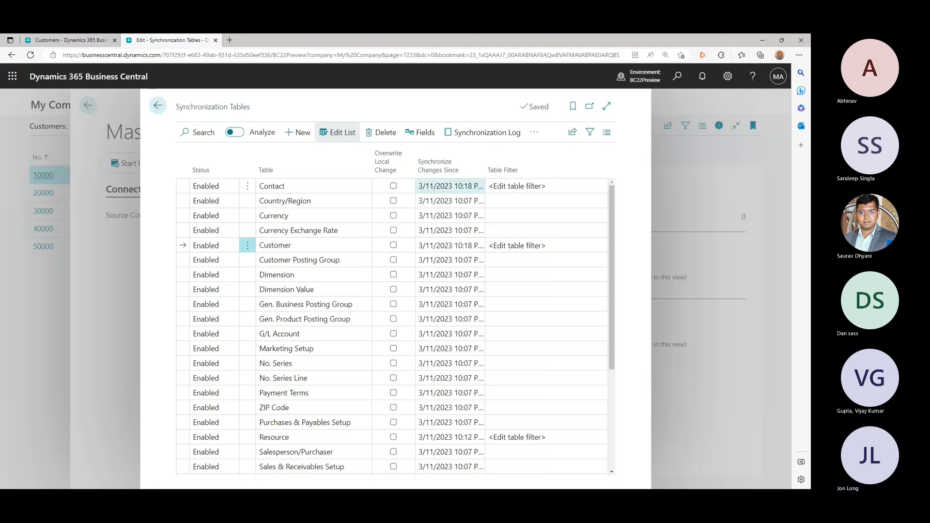
Step: Find the Customers list in My Company and open Trey Research's card at its Address & Contact details
click(678, 77)
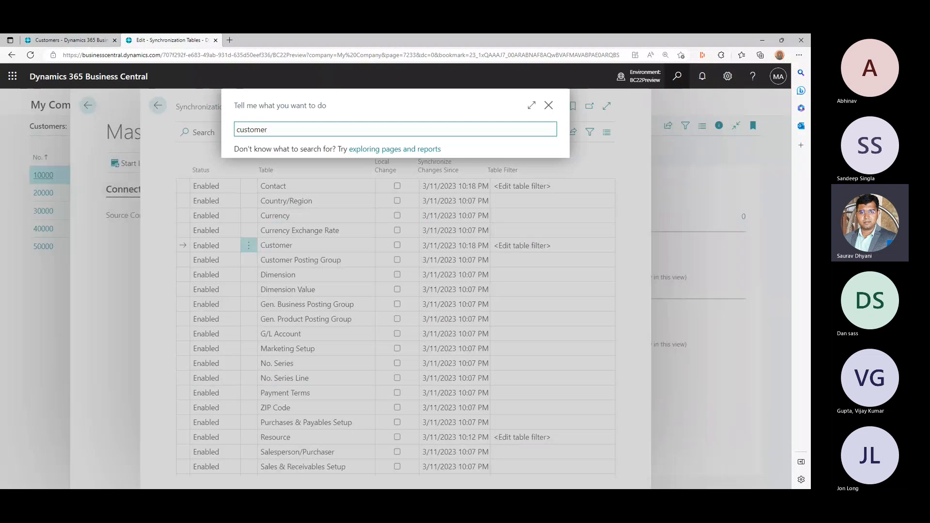
click(269, 174)
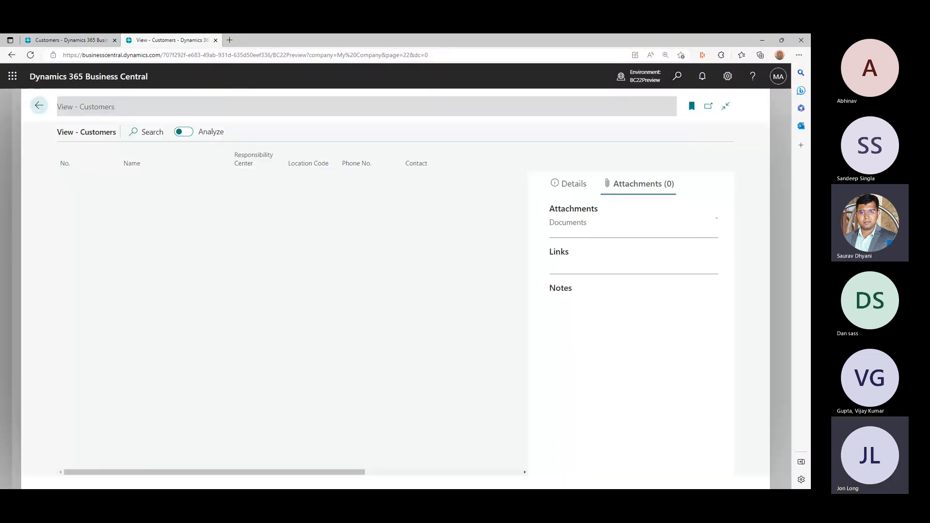
click(71, 199)
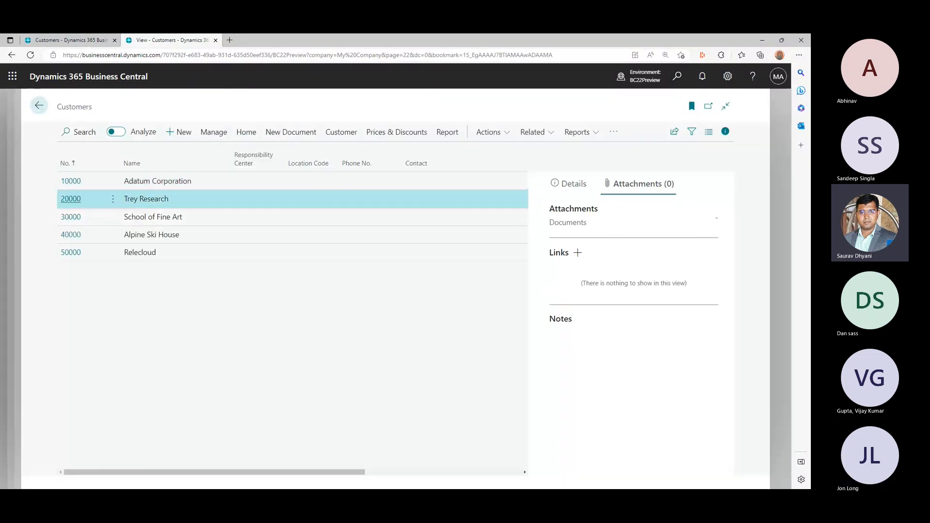
scroll(387, 339, down, 2)
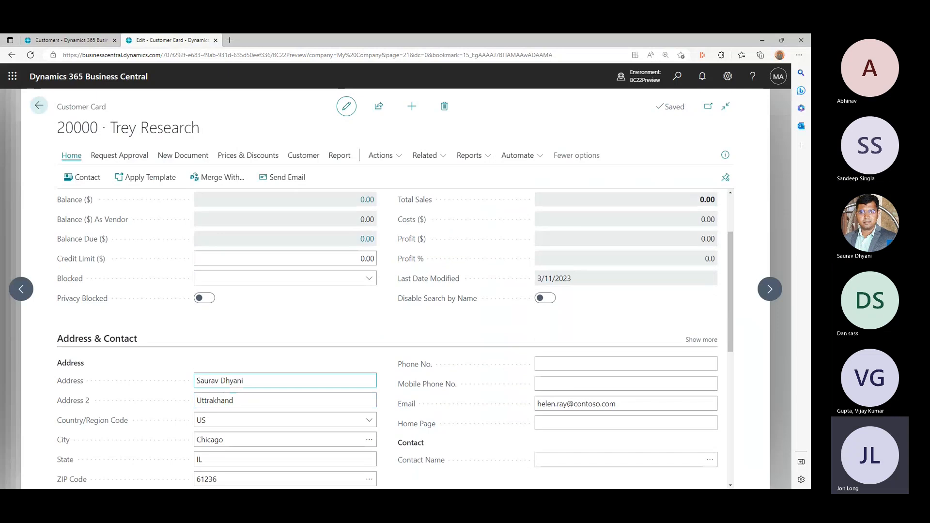
Step: Examine Trey Research's Address and Address 2 fields, then leave the card and Customers list for Synchronization Tables
click(242, 381)
click(243, 401)
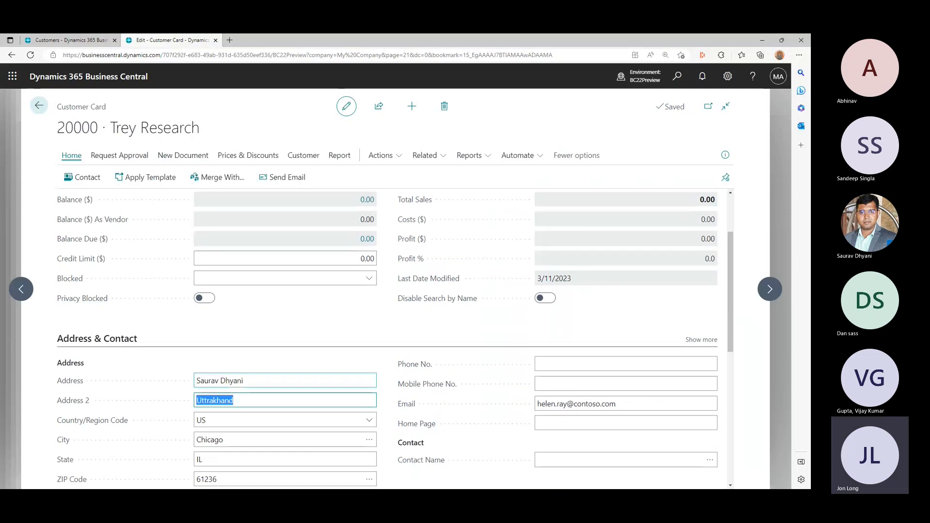
click(242, 381)
click(243, 401)
click(243, 381)
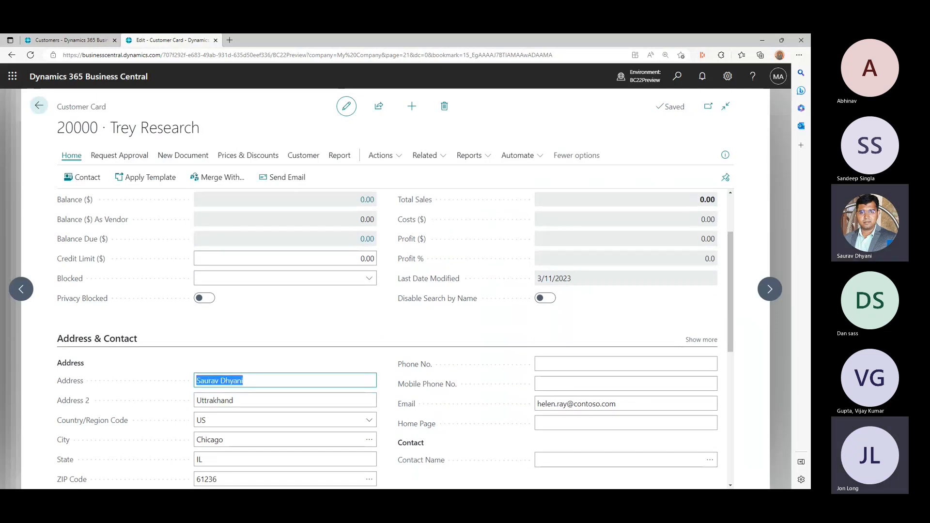
click(242, 401)
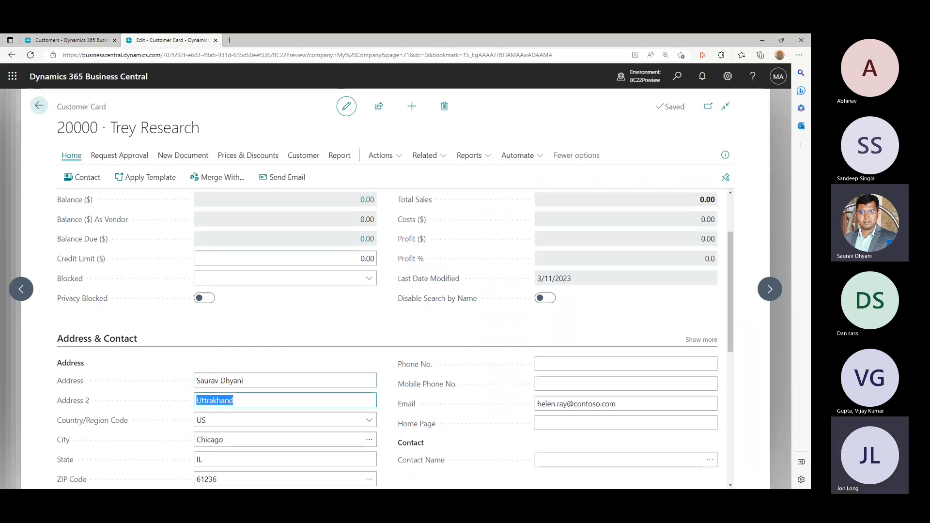
click(242, 381)
click(243, 401)
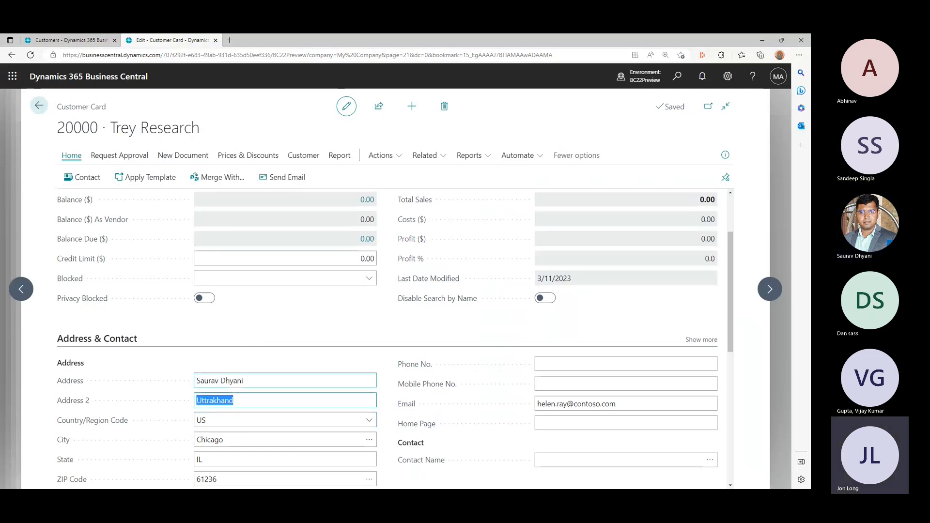
click(242, 381)
click(243, 401)
click(243, 381)
click(38, 106)
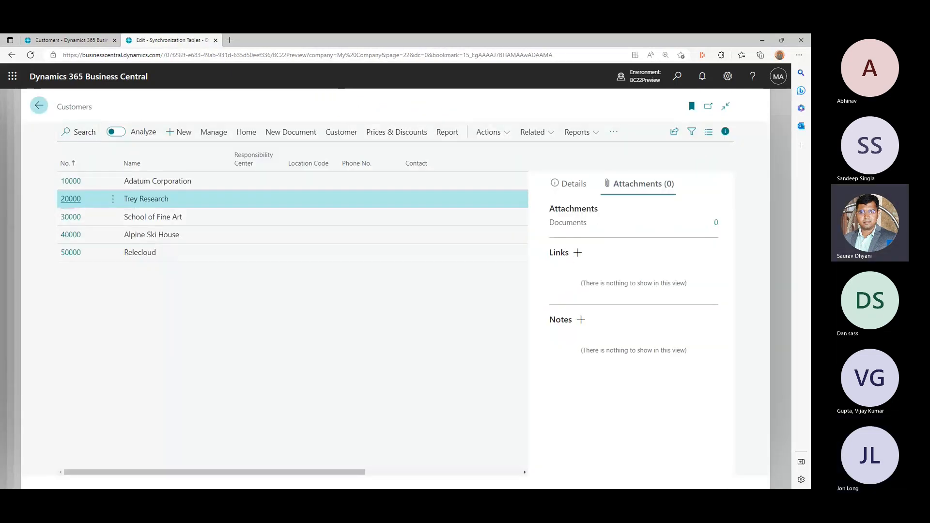
click(38, 105)
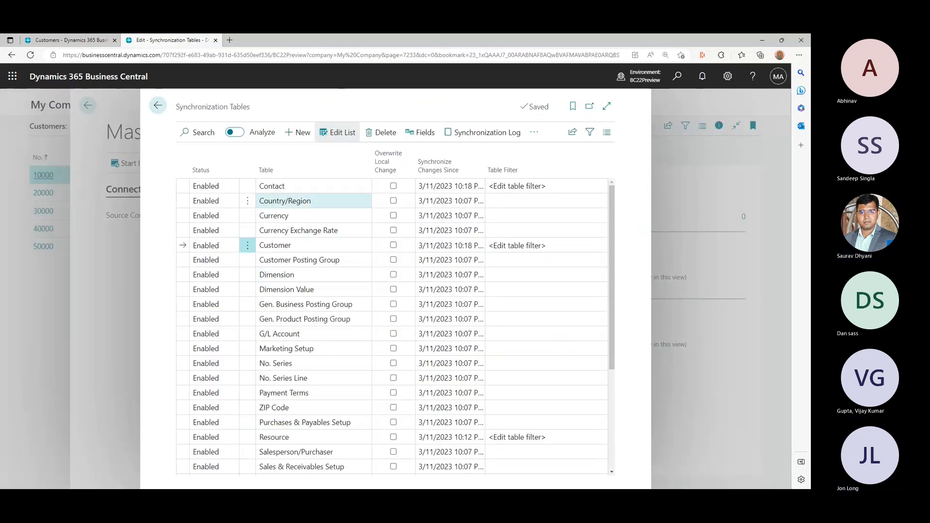
Step: Check the Overwrite Local Change setting of Address and Address 2 in the Customer table's synchronization fields, then return to Synchronization Tables
click(421, 132)
click(81, 202)
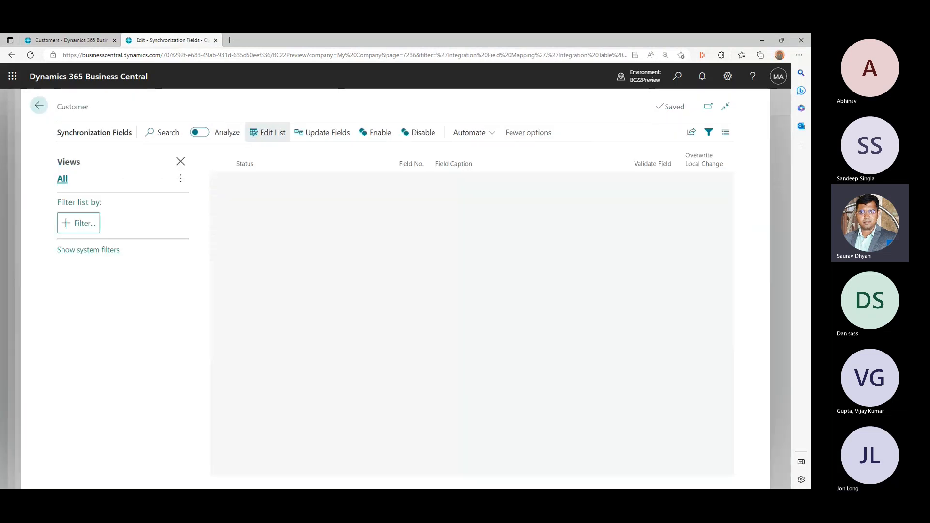
click(79, 223)
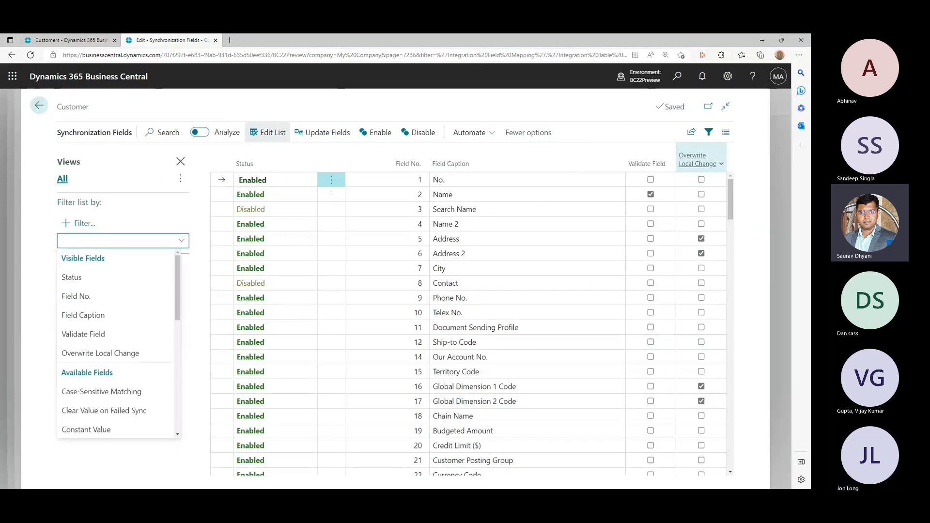
click(527, 239)
click(527, 253)
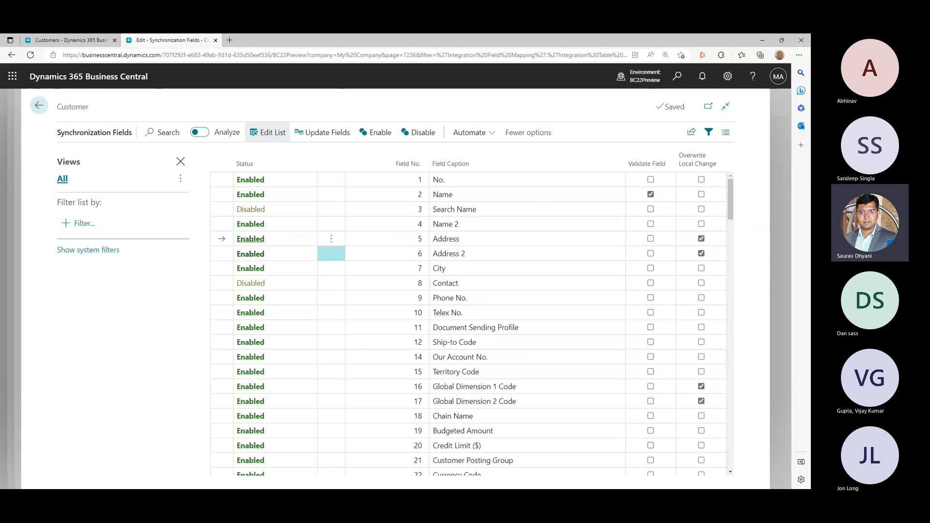
click(472, 239)
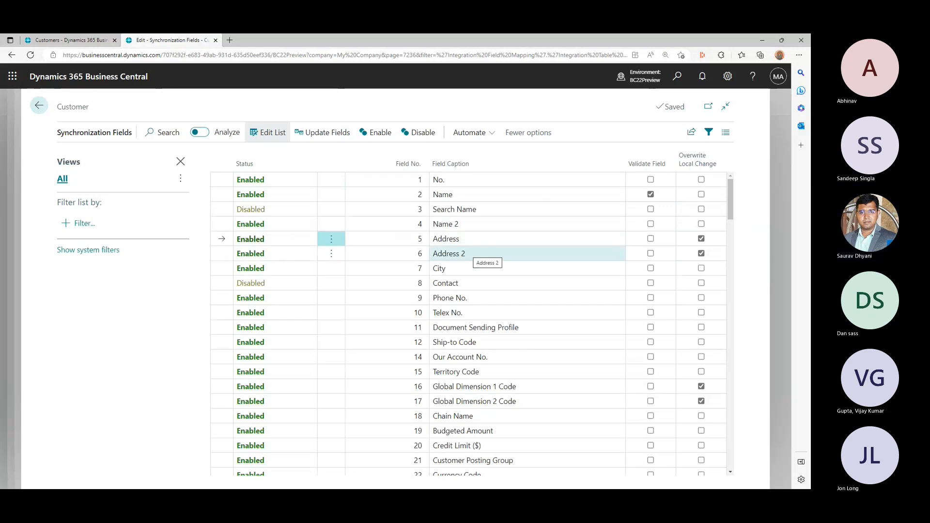
shift+click(473, 253)
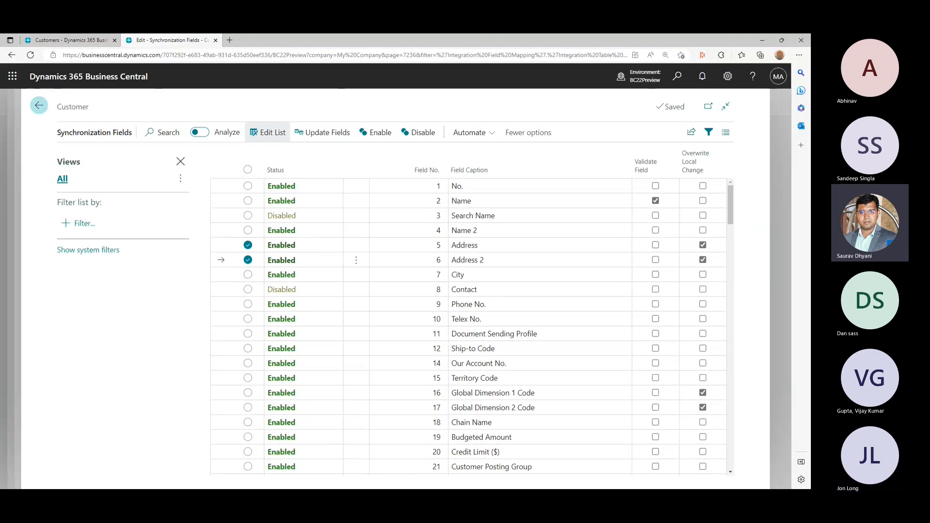
click(39, 105)
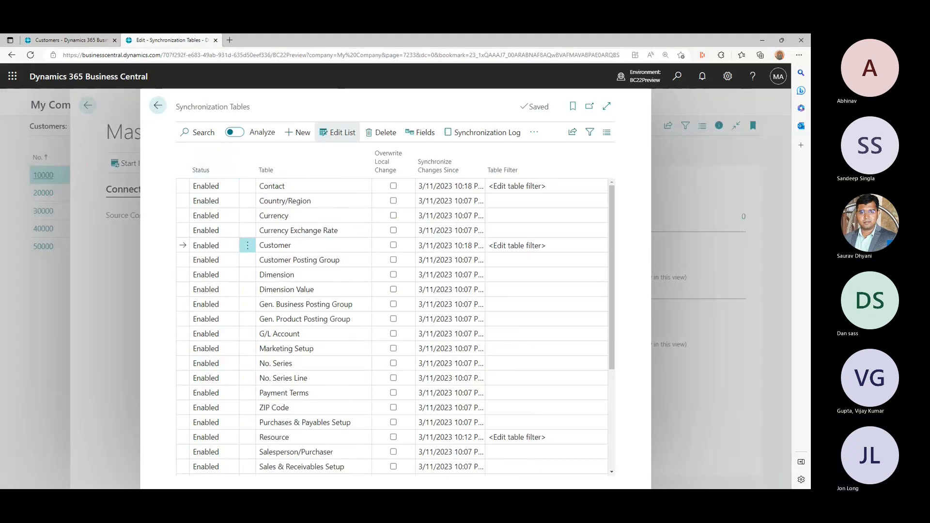
Step: Enable Overwrite Local Change for the entire Customer table and accept the confirmation
mouse_move(383, 163)
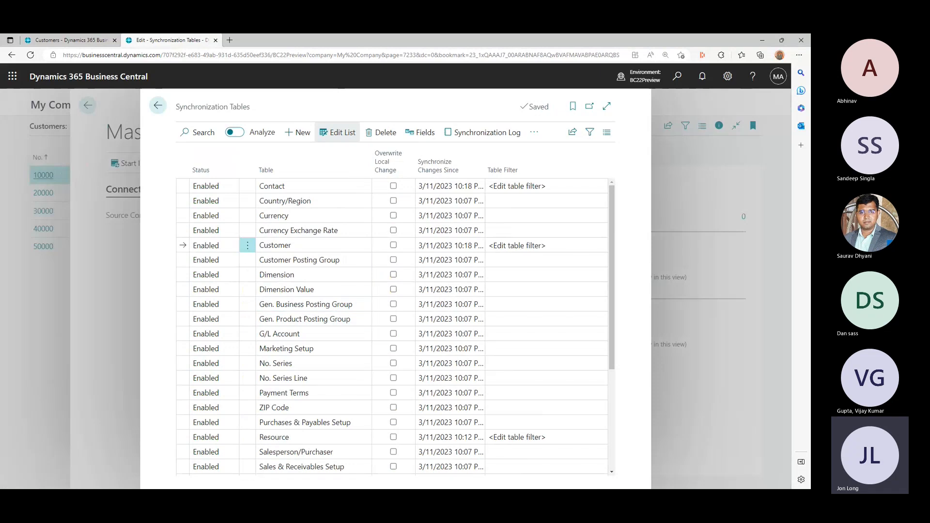
click(394, 246)
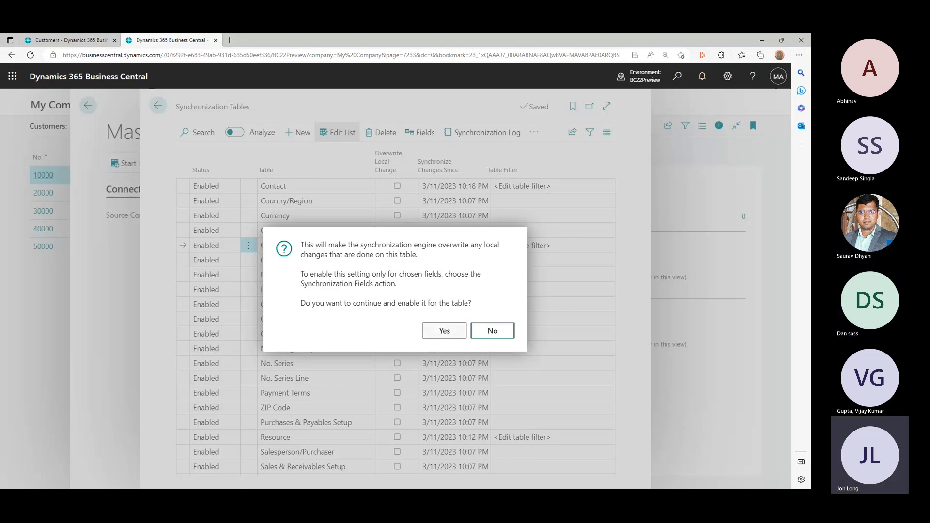
click(445, 330)
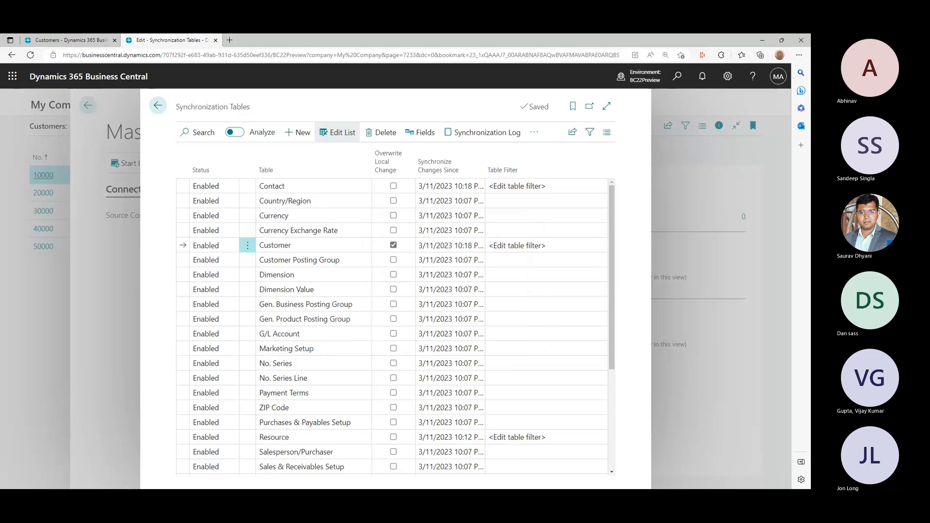
Step: Resynchronize the Customer table's modified records with the table-level overwrite enabled and review the newest job in its synchronization log
click(534, 132)
click(512, 153)
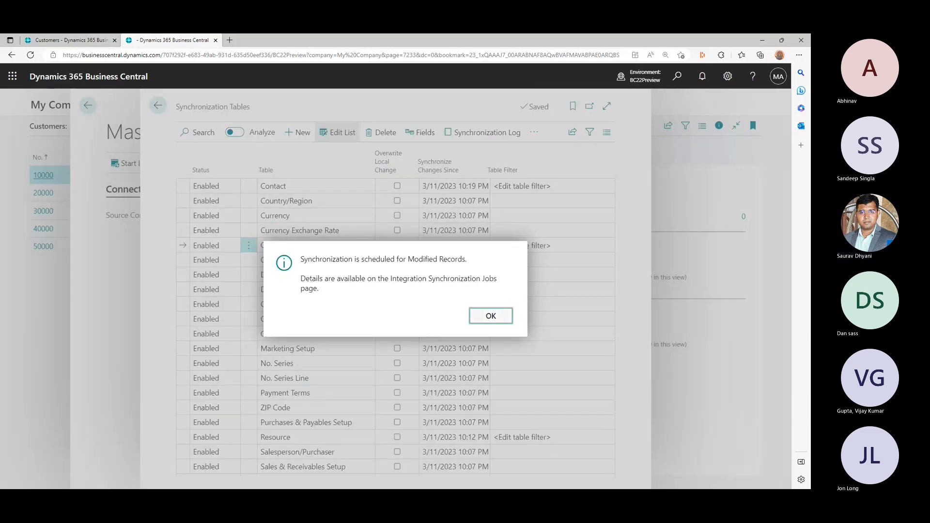
click(491, 316)
click(483, 132)
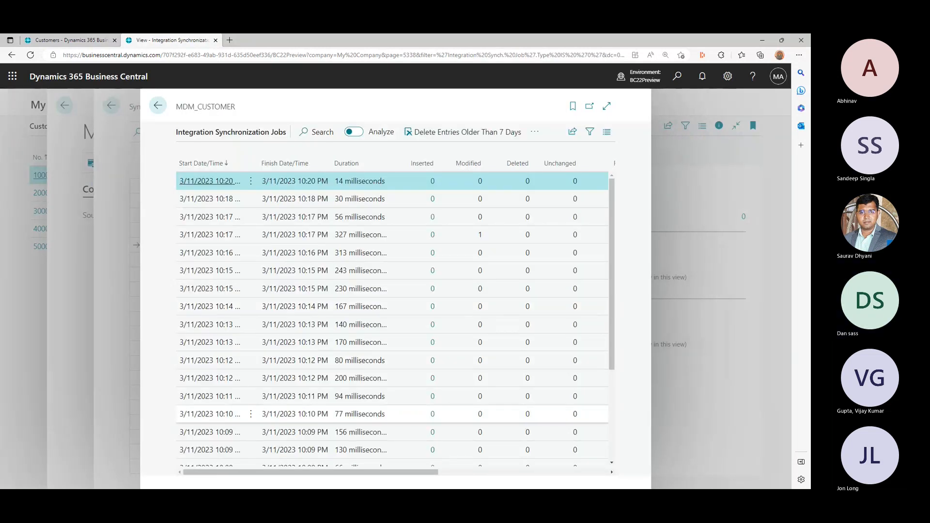
mouse_move(368, 472)
mouse_down()
mouse_move(516, 472)
mouse_move(368, 473)
mouse_up()
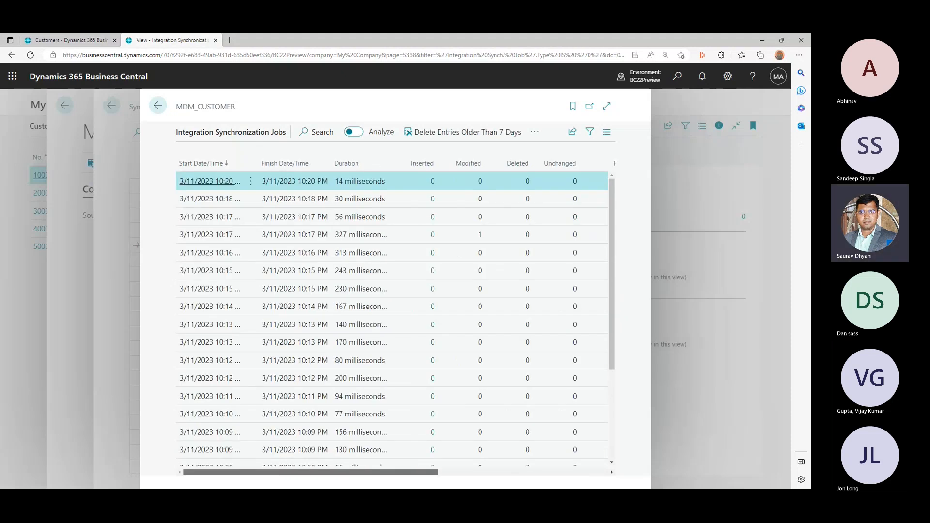
Step: Leave the synchronization log, open Trey Research's card from My Company's Customers list, and examine its Address and Address 2 fields
click(158, 105)
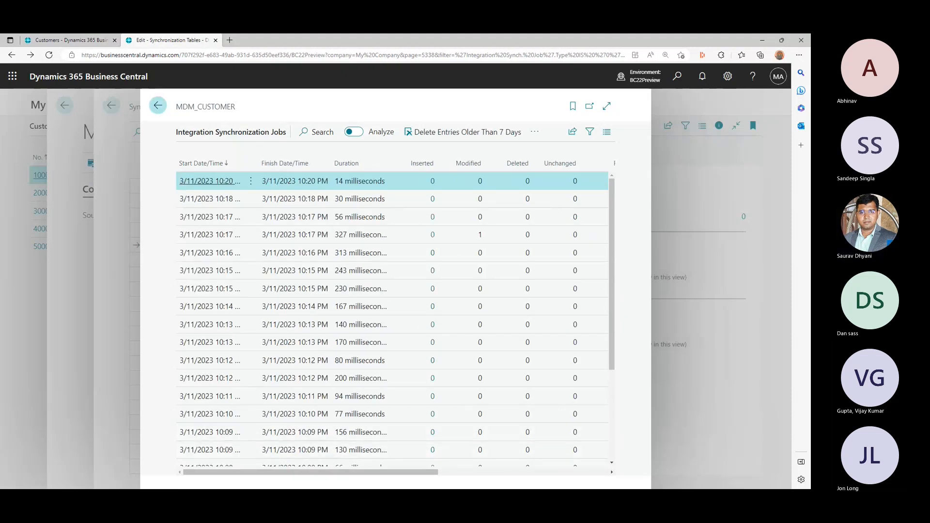
key(alt+q)
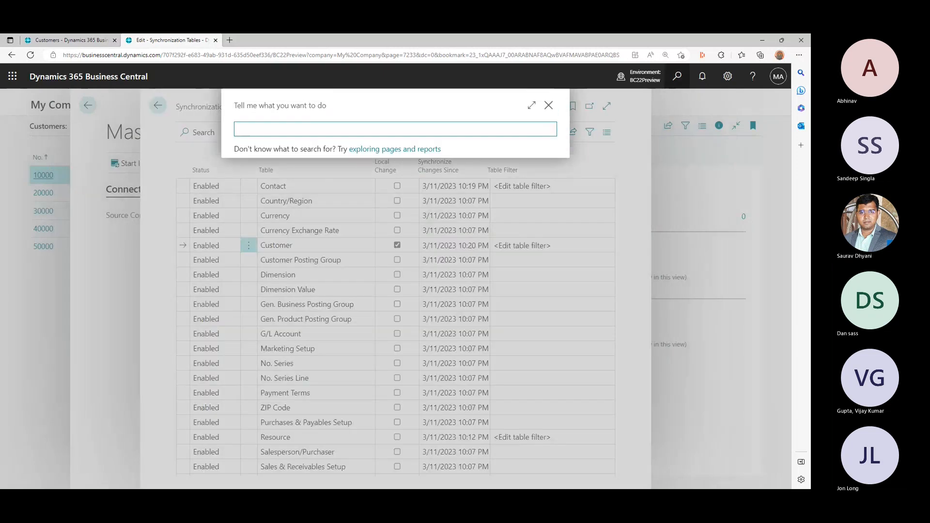
text(customer)
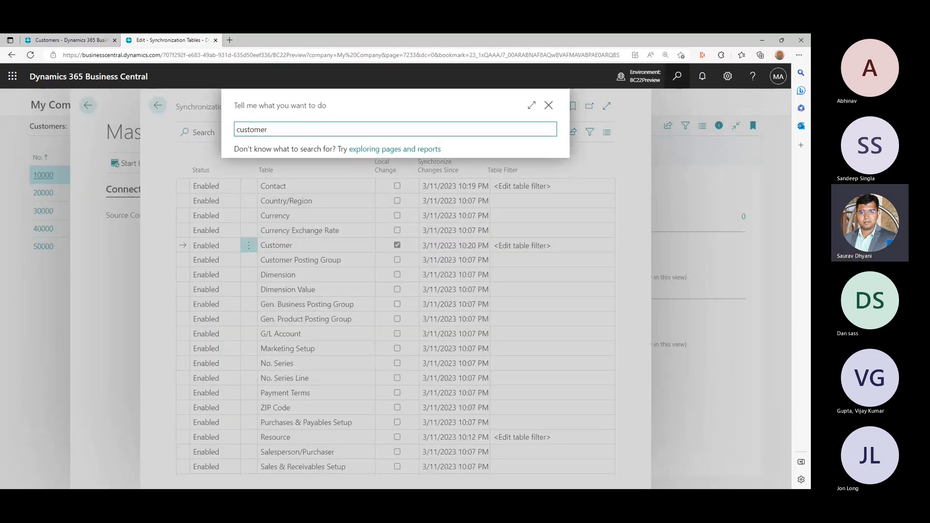
click(267, 172)
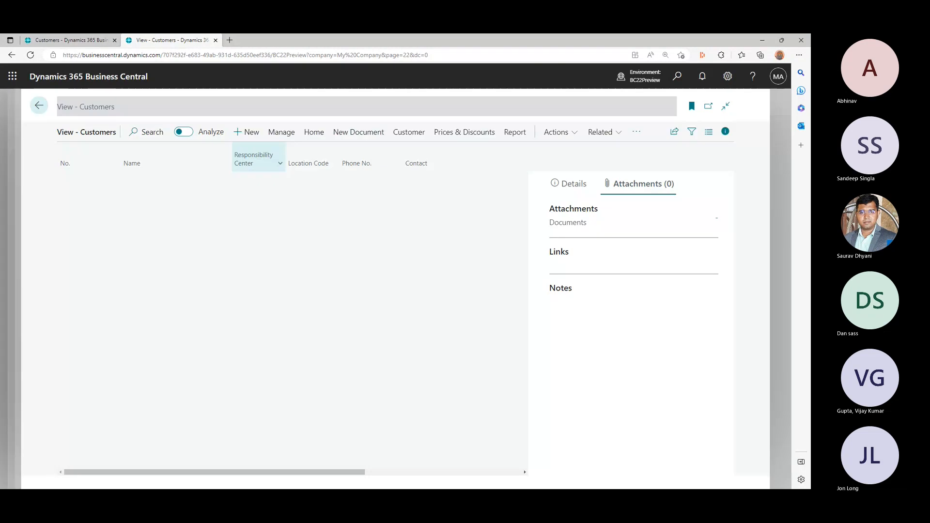
click(71, 199)
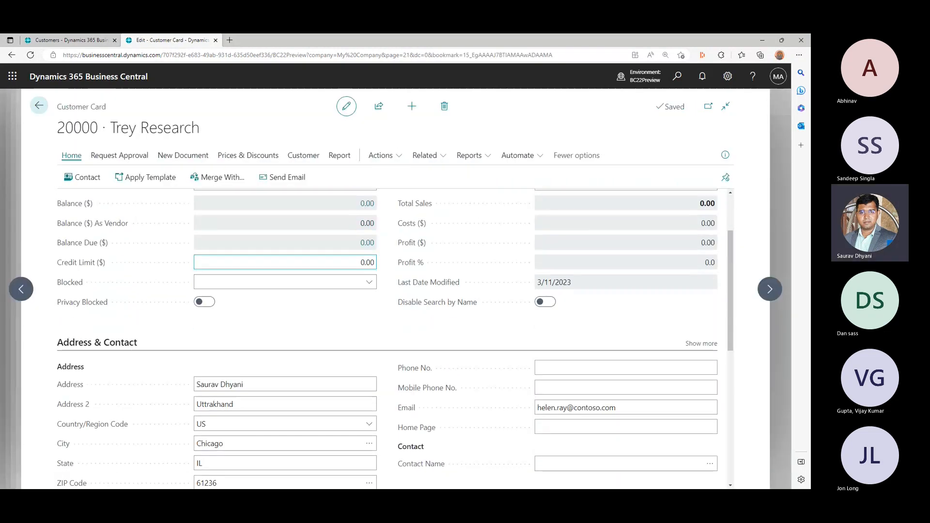
scroll(284, 263, down, 1)
Step: Compare the address fields with Trey Research's card in CRONUS USA, then return to My Company's Customers list
click(71, 40)
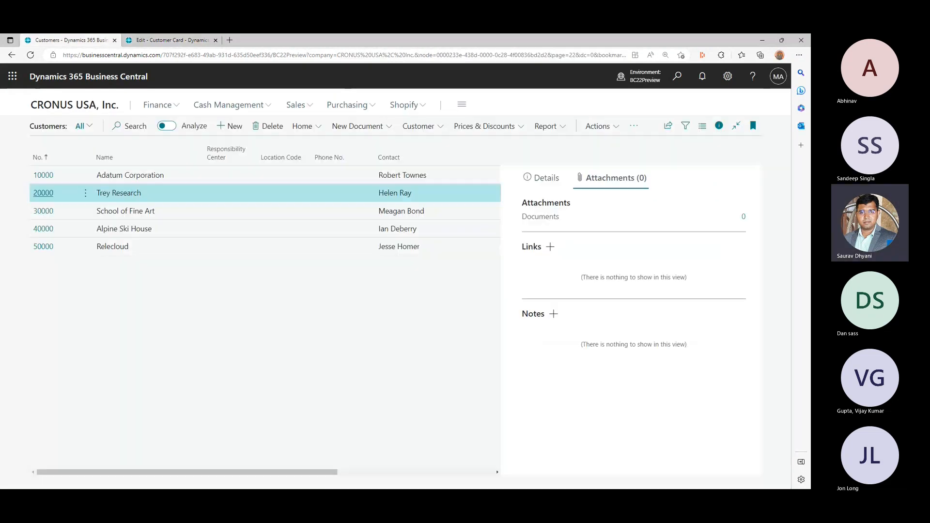
click(43, 193)
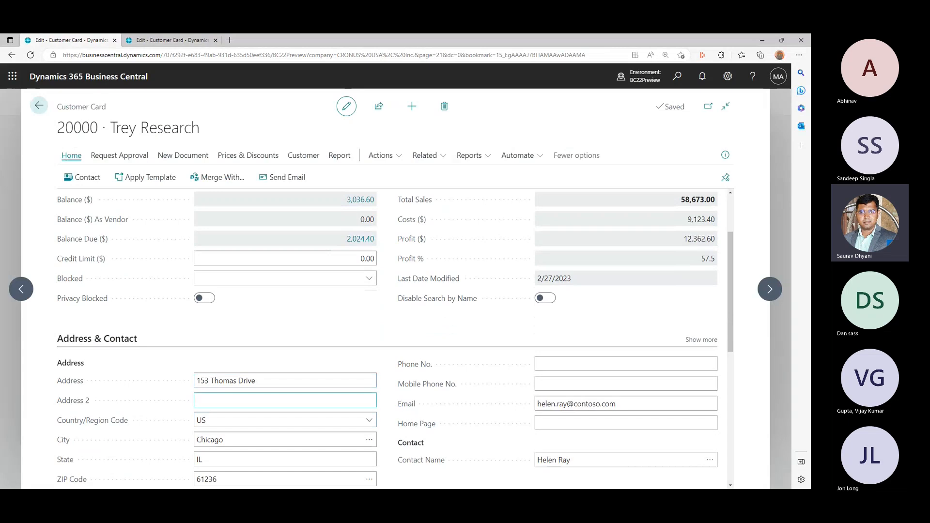
key(ctrl+Tab)
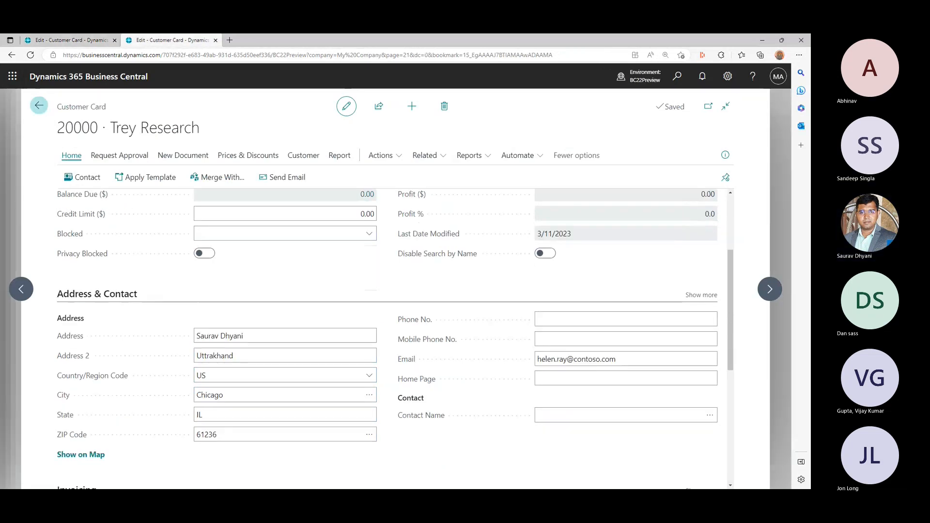
click(39, 106)
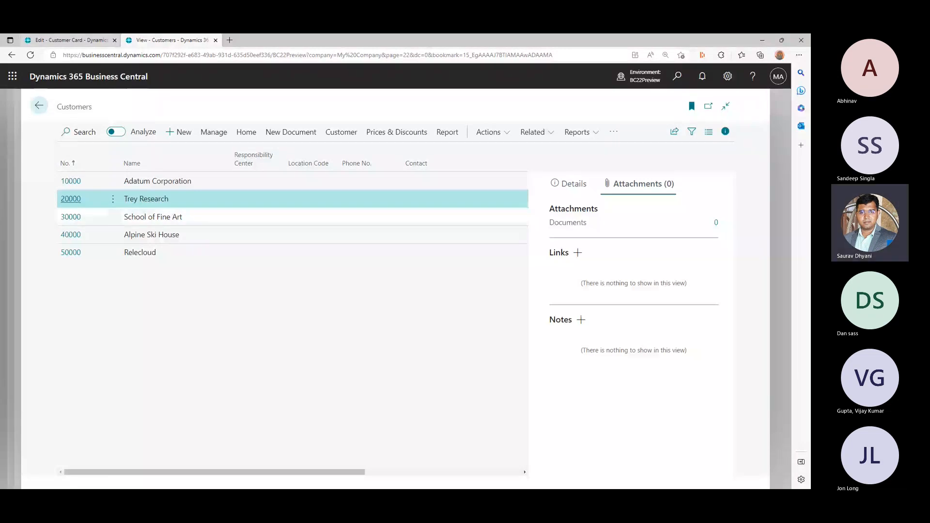
click(71, 40)
scroll(285, 324, down, 3)
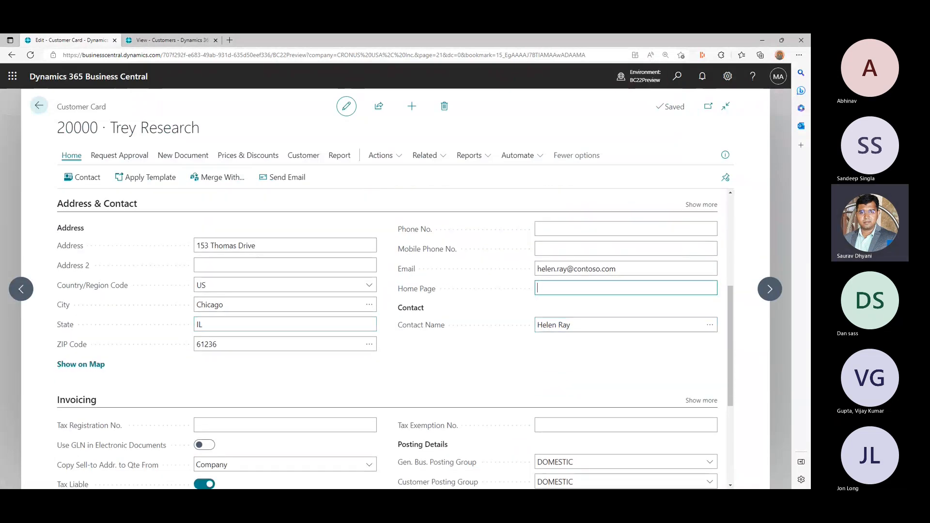
text(businesscen)
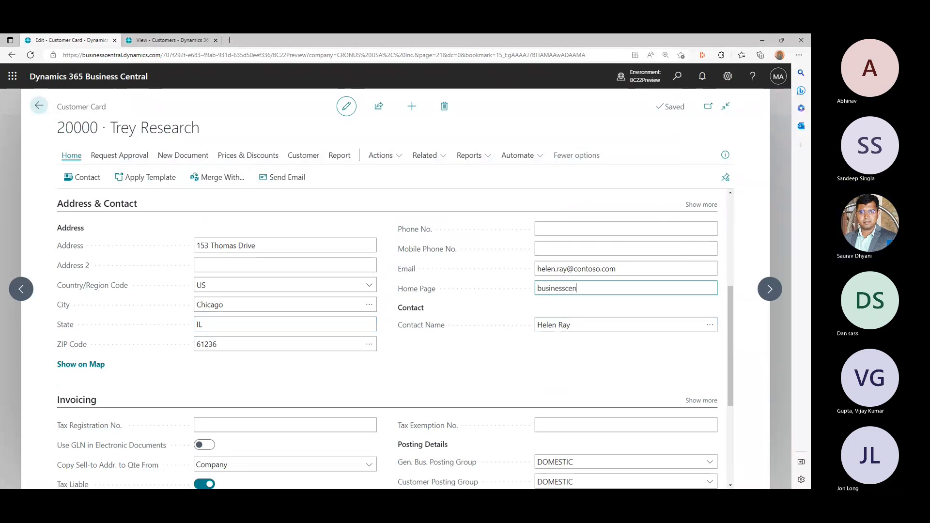
text(tral.com)
key(Home)
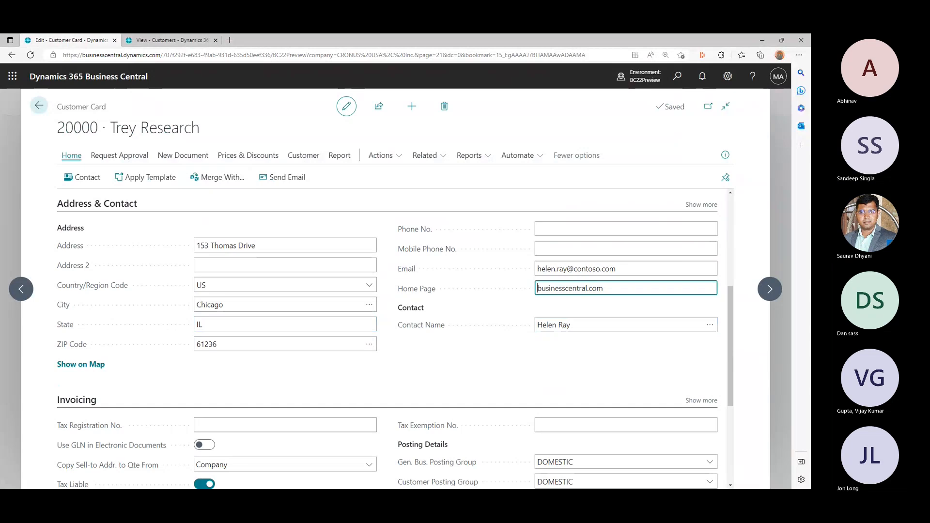
text(www.)
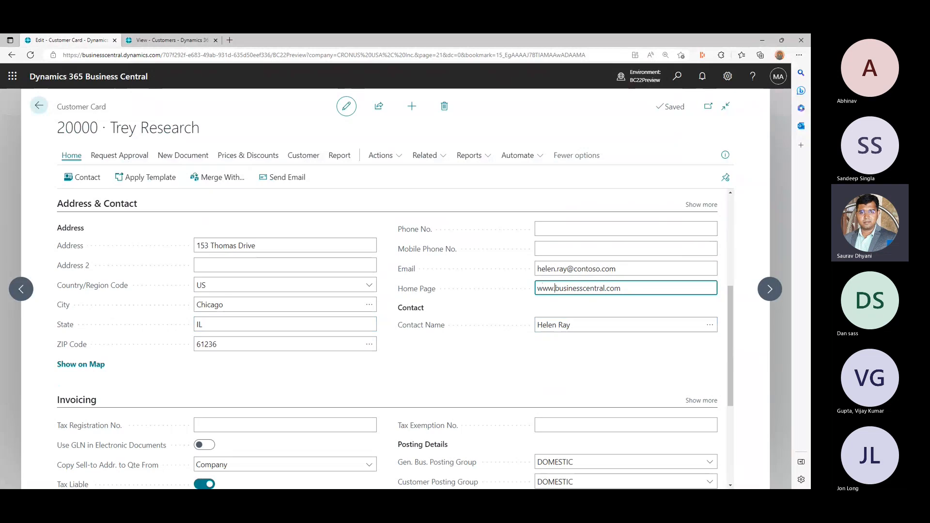
key(alt+Tab)
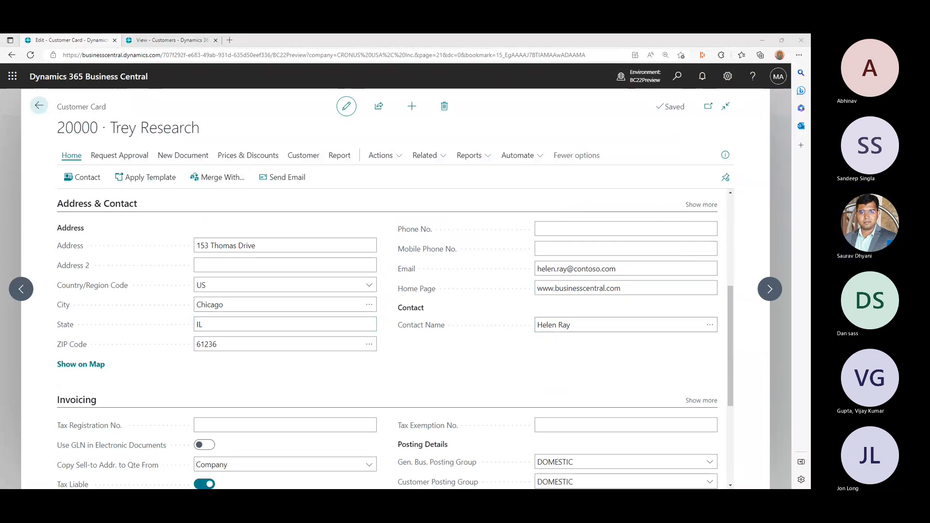
key(alt+Tab)
key(shift+Tab)
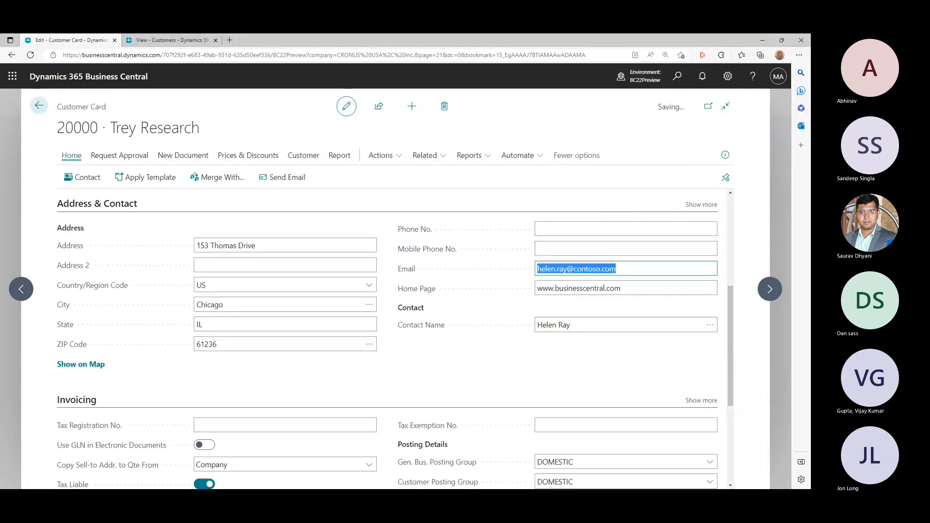
key(alt+Tab)
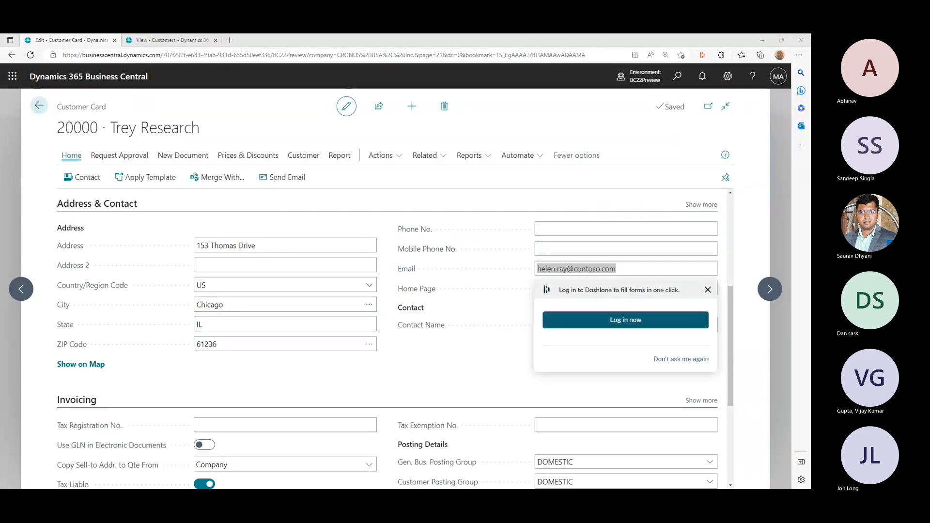
Step: Synchronize the Customer table's modified records in My Company and review the newest jobs in its synchronization log
click(172, 40)
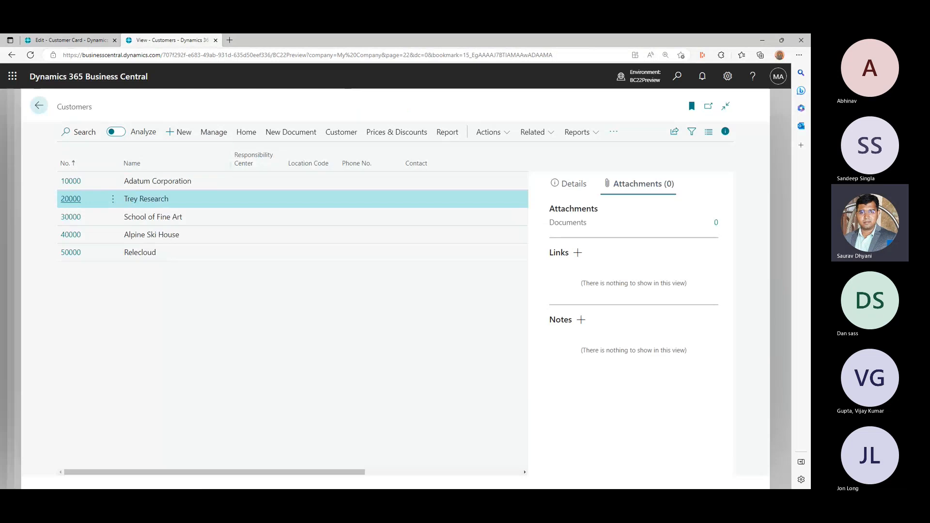
click(39, 105)
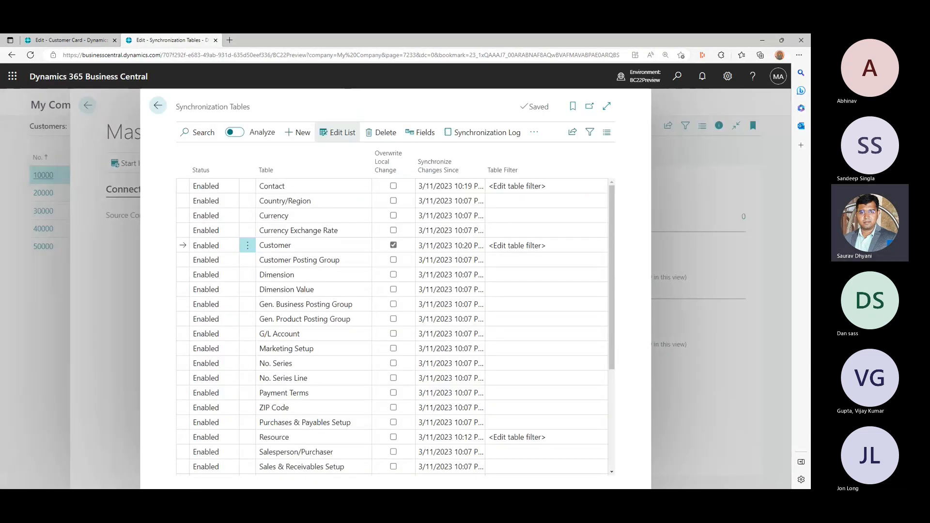
click(534, 132)
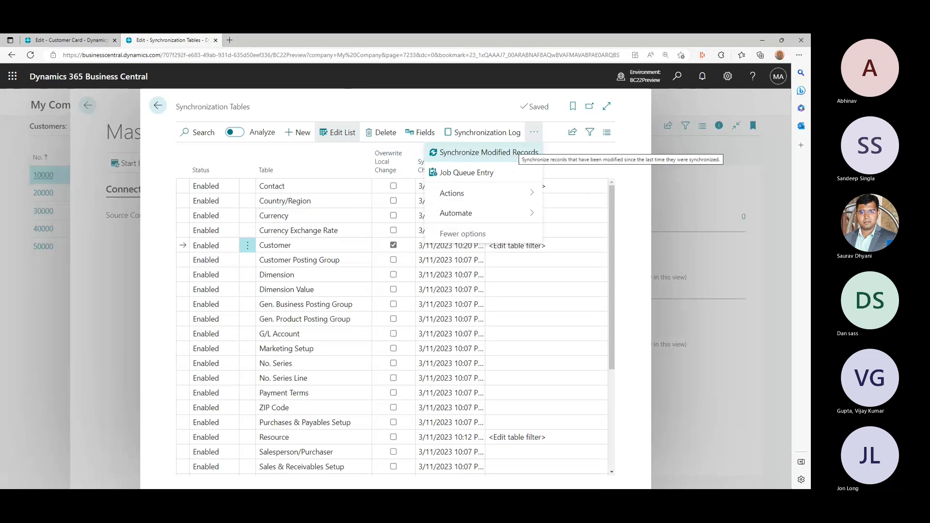
click(518, 152)
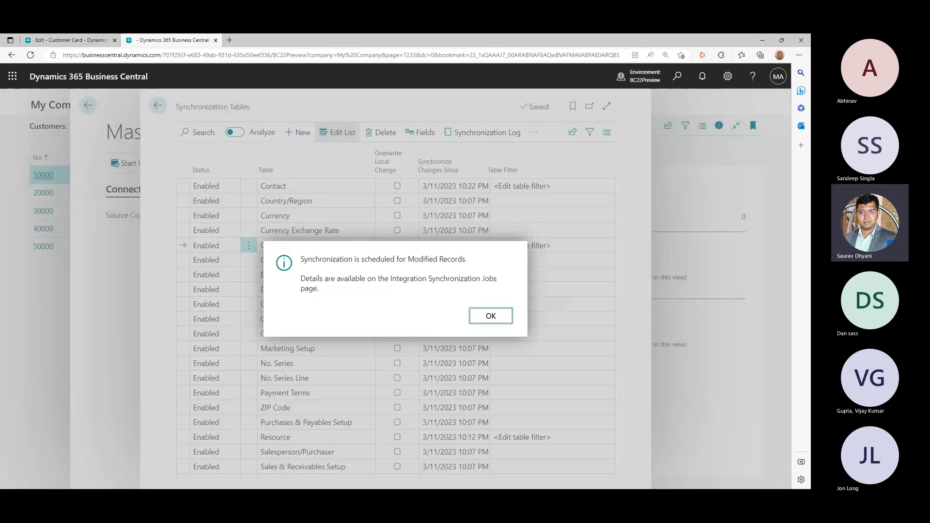
click(491, 316)
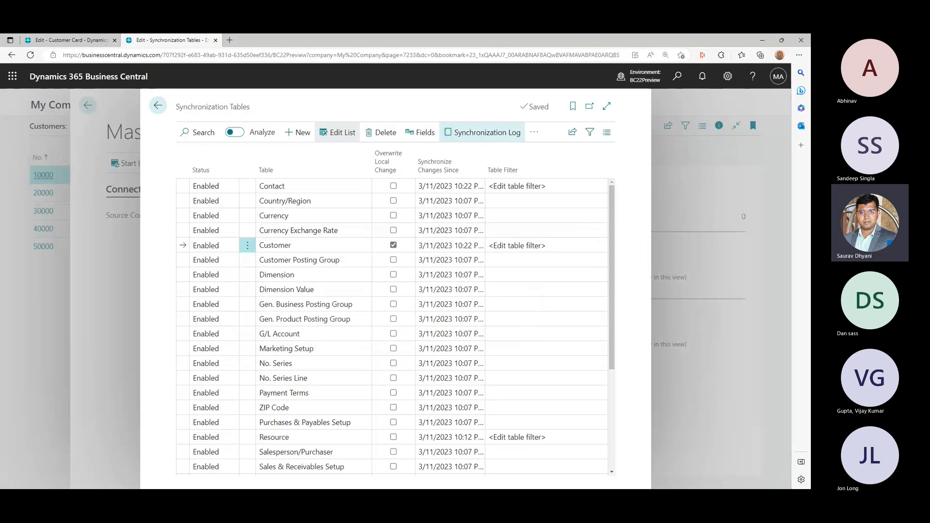
click(487, 133)
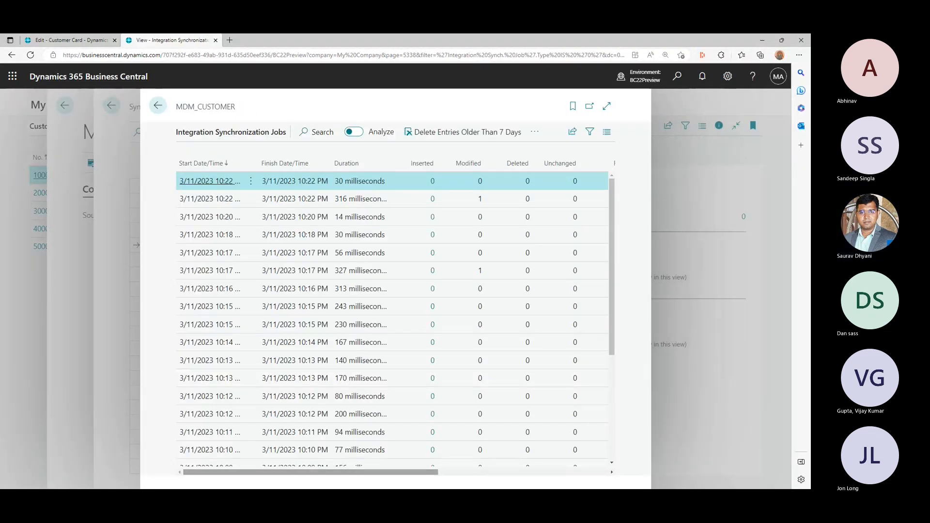
click(479, 199)
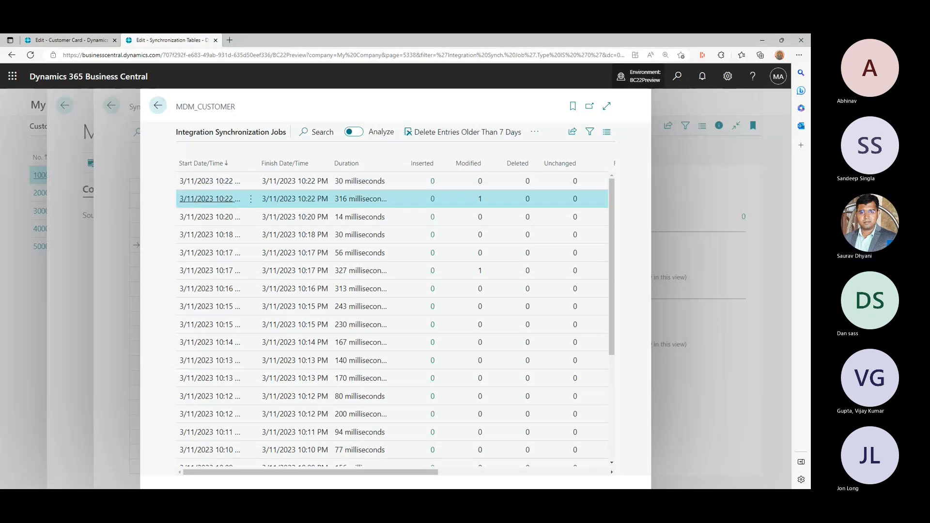
Step: Check Trey Research's Home Page, Address and Address 2 on its My Company customer card, then close the card
key(Escape)
key(alt+q)
text(custom)
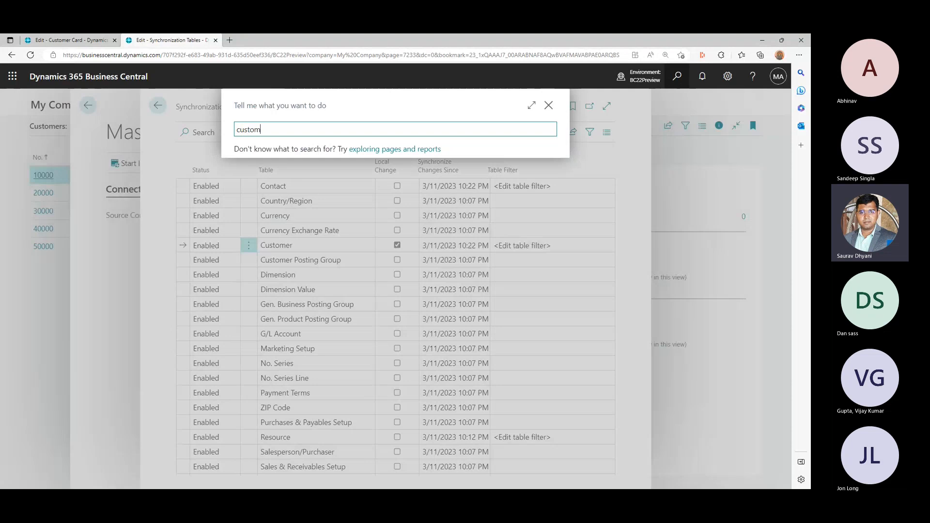
text(er)
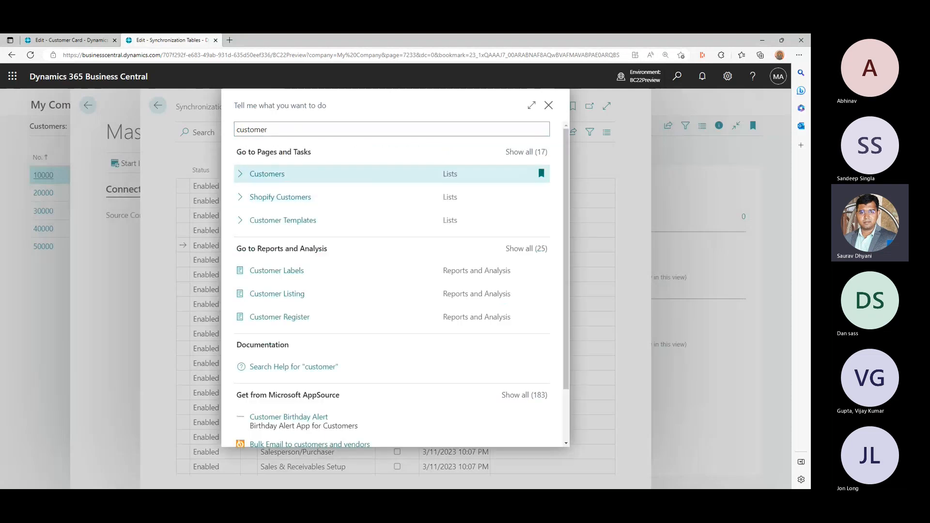
key(Return)
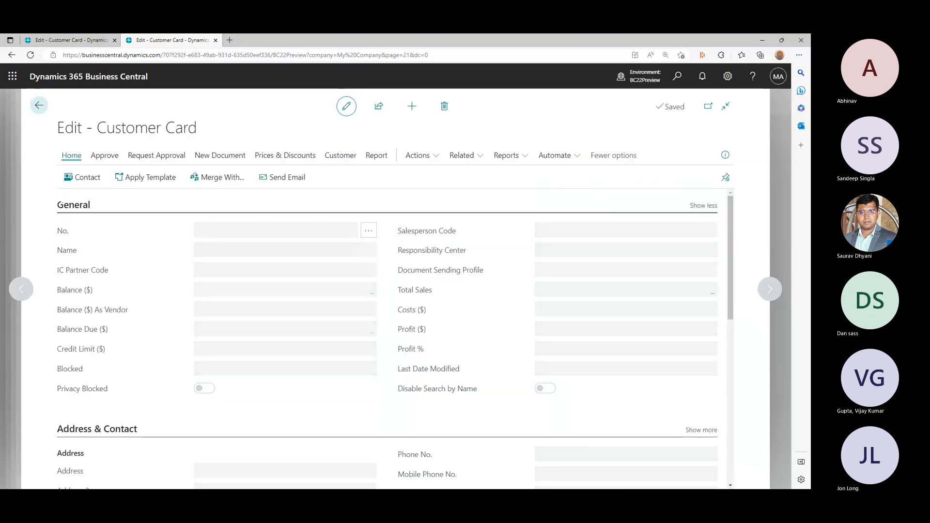
scroll(286, 339, down, 3)
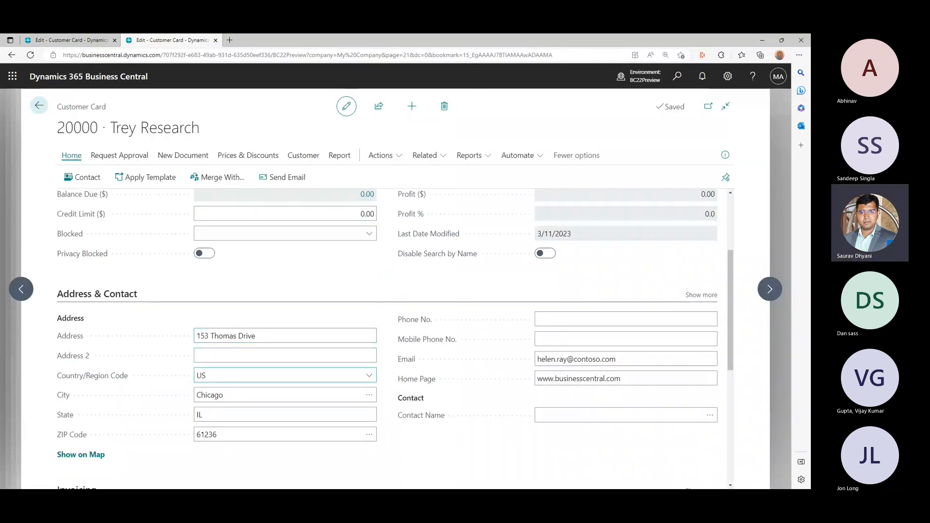
click(579, 379)
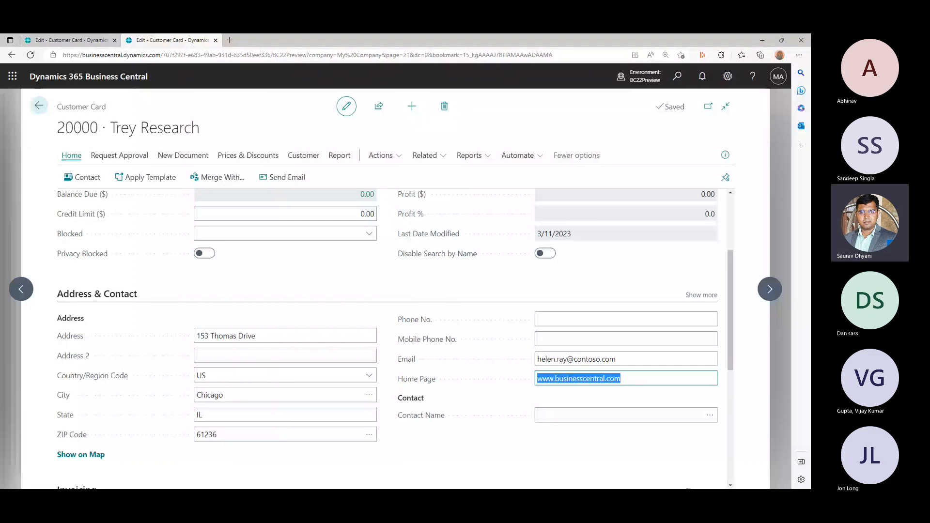
click(285, 356)
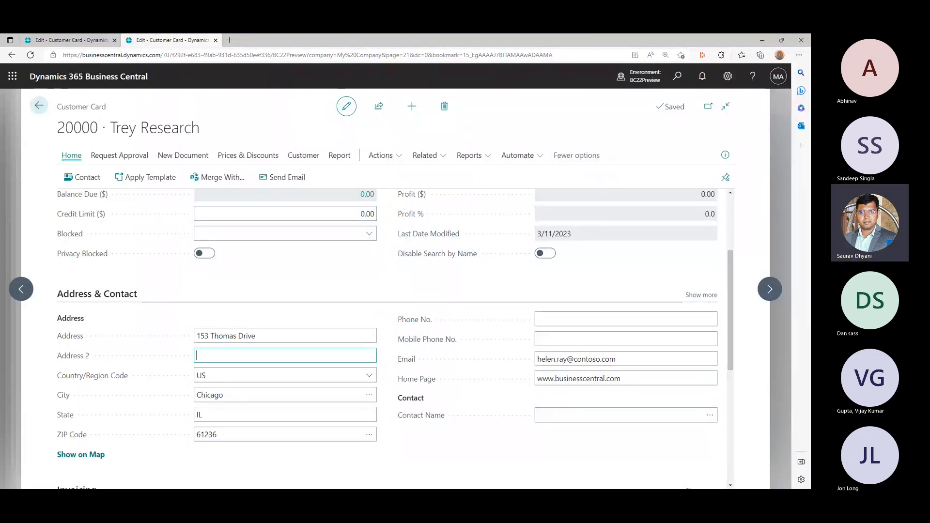
click(39, 105)
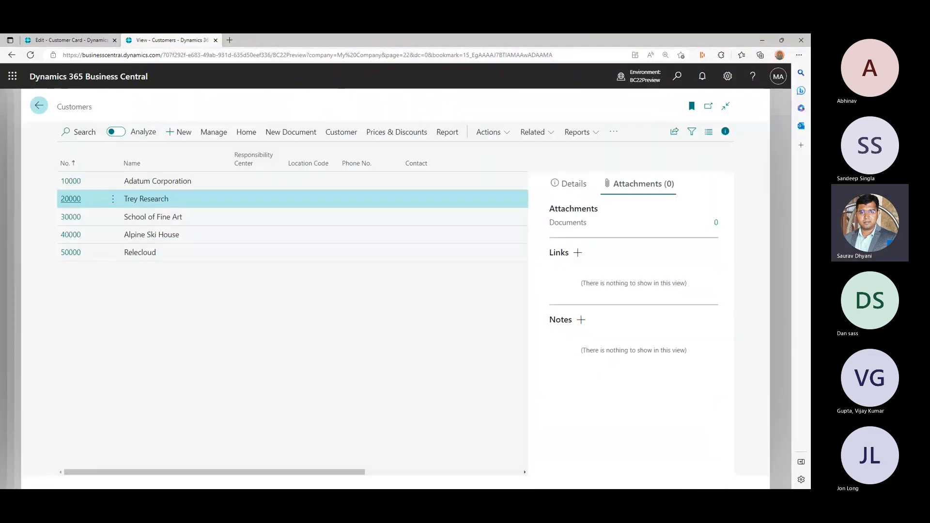
Step: Return to Synchronization Tables and open the table filter of the Customer table
click(39, 105)
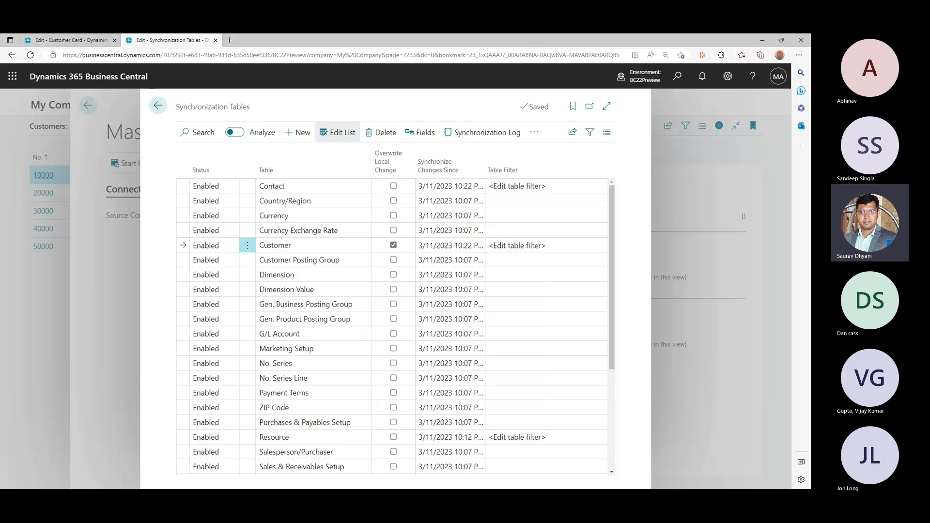
click(545, 246)
click(600, 246)
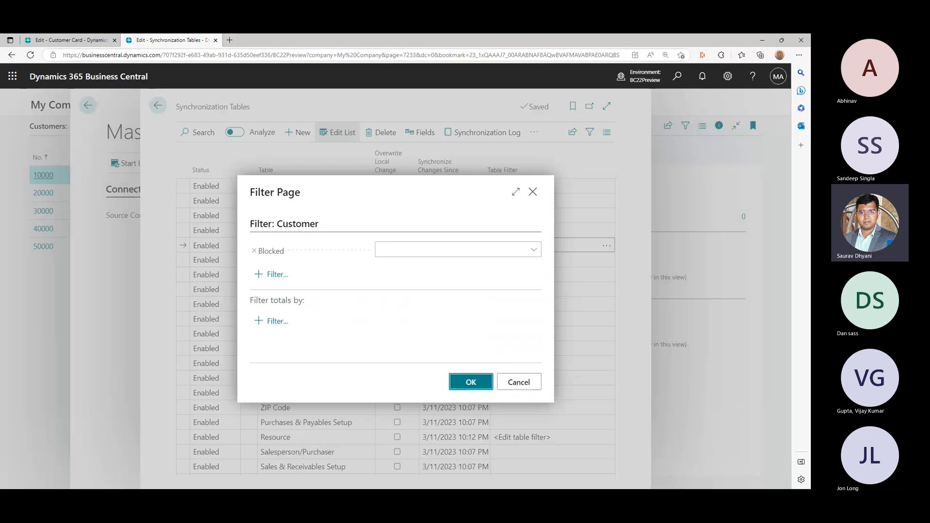
Step: Open the help pane for Trey Research's CRONUS USA customer card and look through its Microsoft Learn resources
click(71, 40)
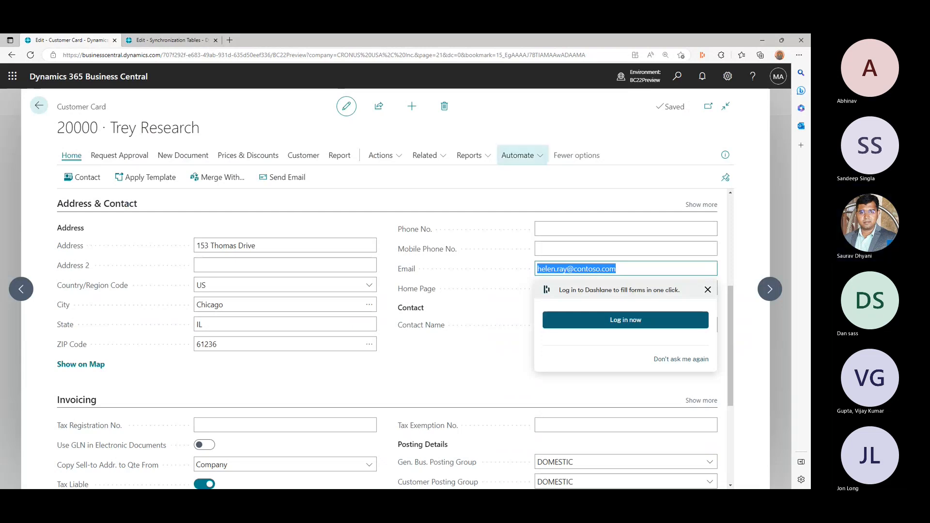
click(509, 128)
click(753, 76)
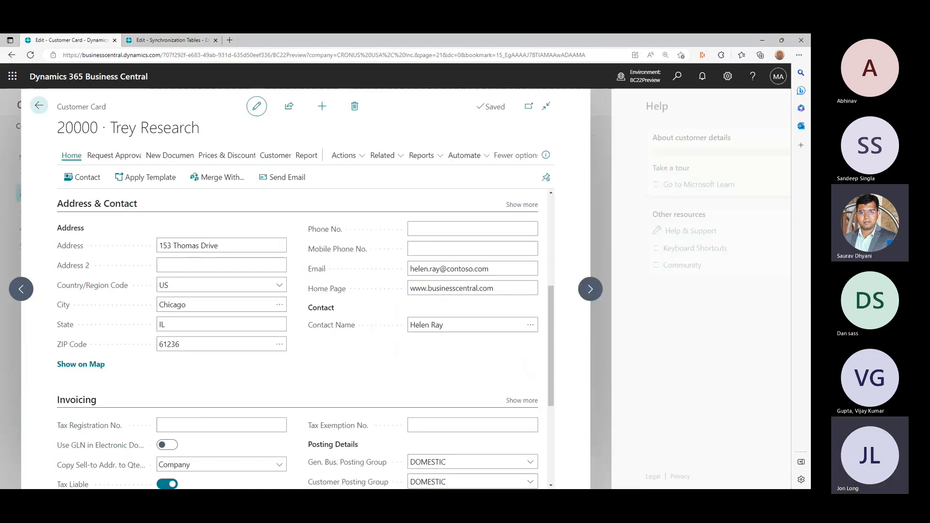
scroll(680, 317, down, 1)
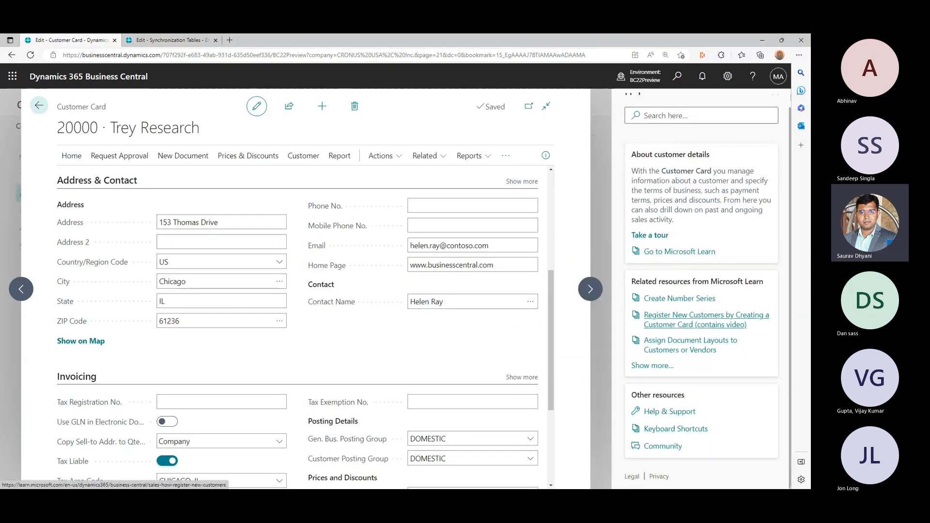
Step: Open page inspection for Trey Research's customer card through Help & Support and search its table fields for "system"
click(670, 412)
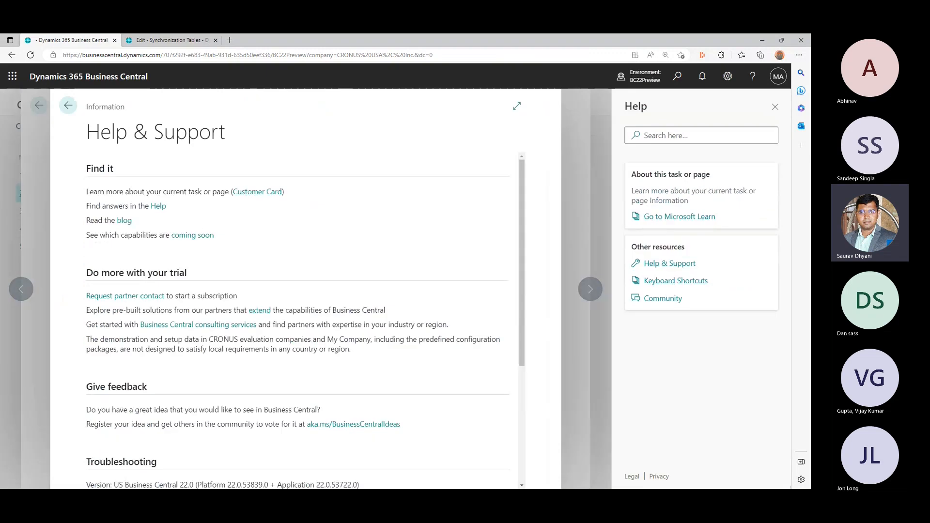
scroll(121, 339, down, 3)
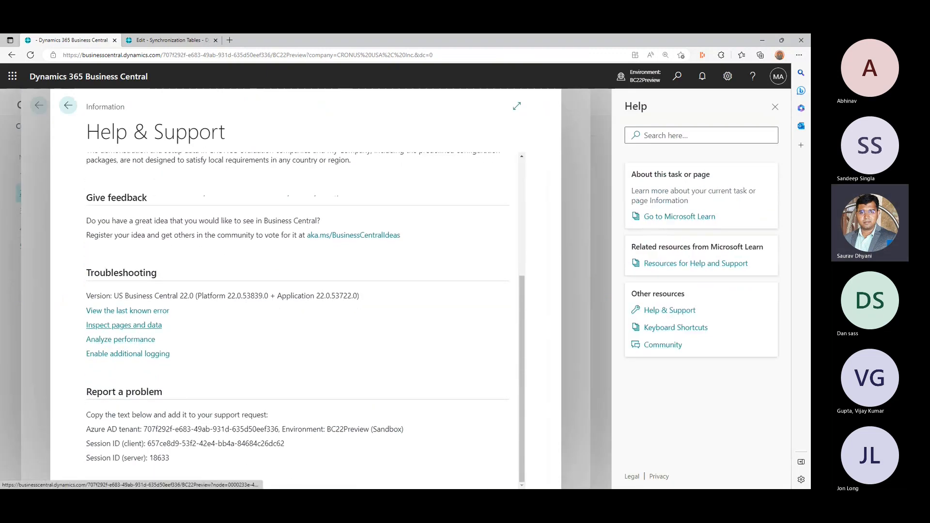
click(124, 325)
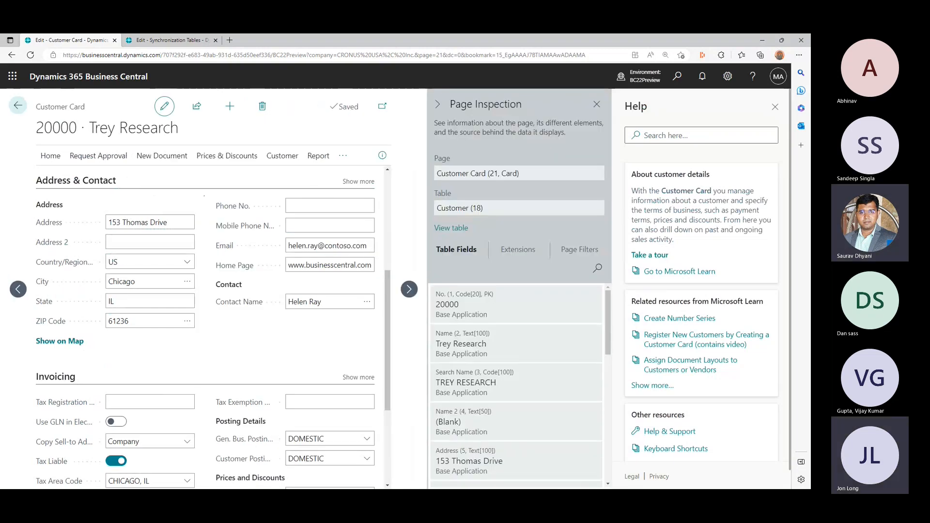
click(598, 268)
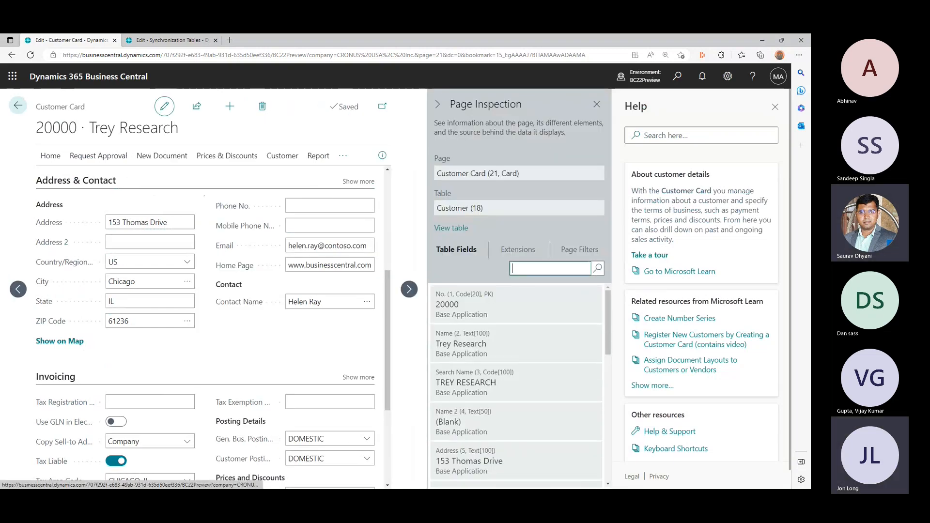
text(system)
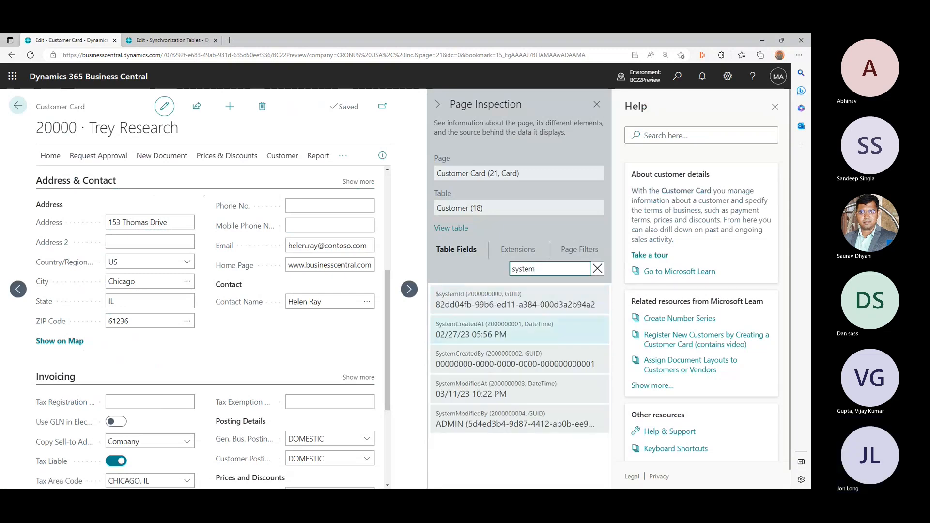
Step: Start adding a filter field to My Company's Customer table filter and search the available fields for "System"
click(171, 41)
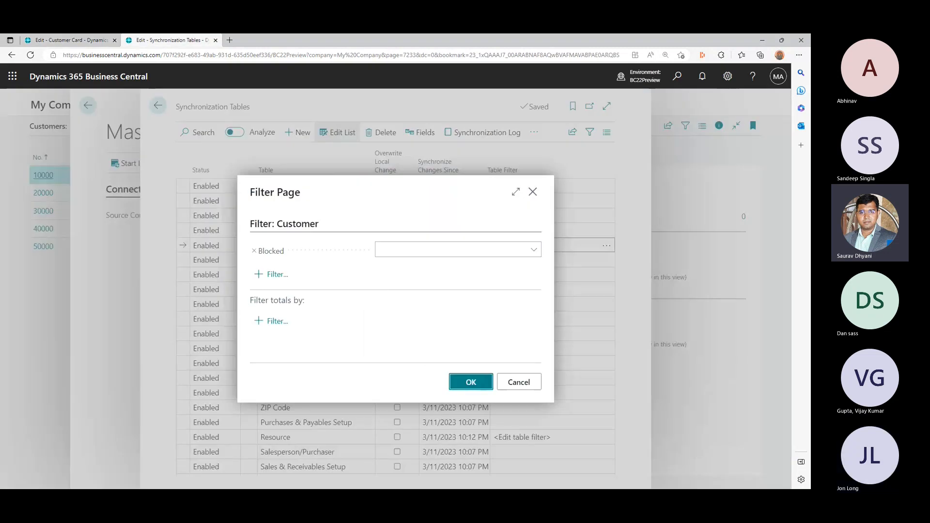
click(278, 275)
scroll(465, 354, down, 3)
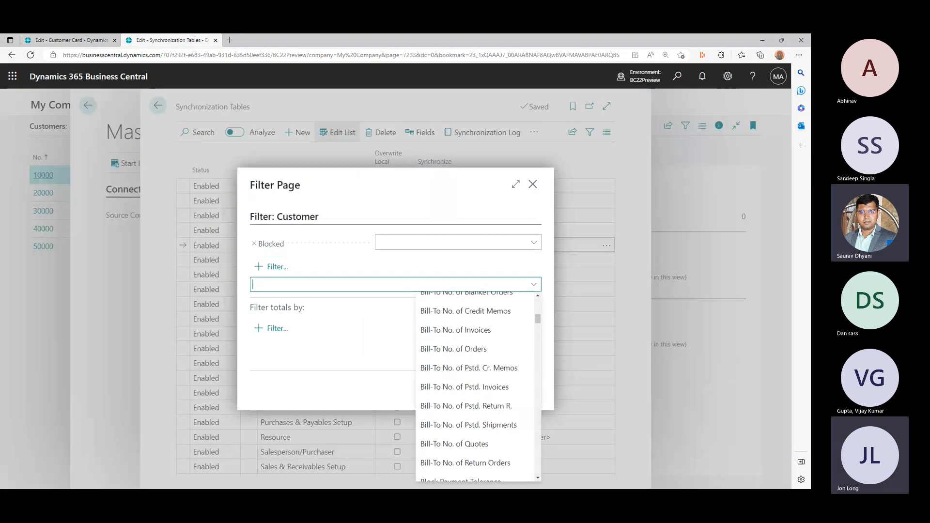
text(Sy)
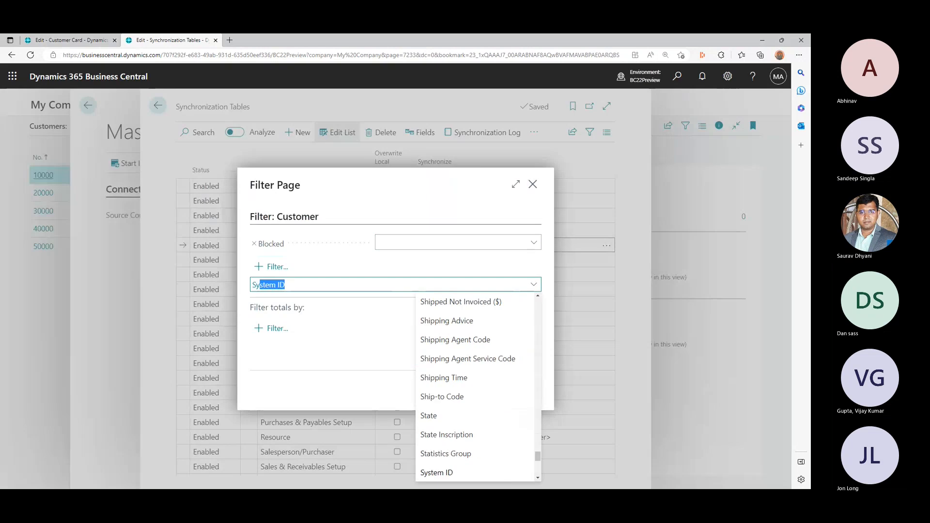
text(st)
scroll(466, 394, down, 5)
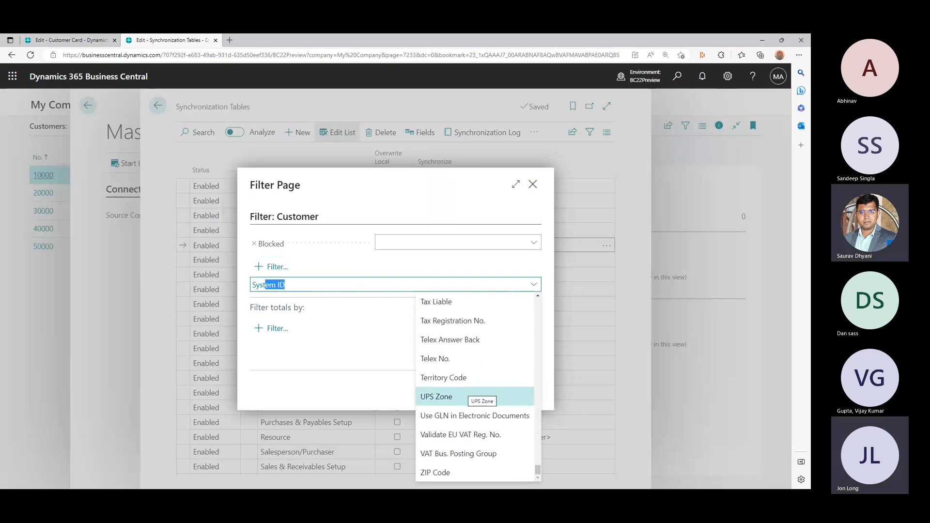
text(em)
scroll(475, 396, up, 2)
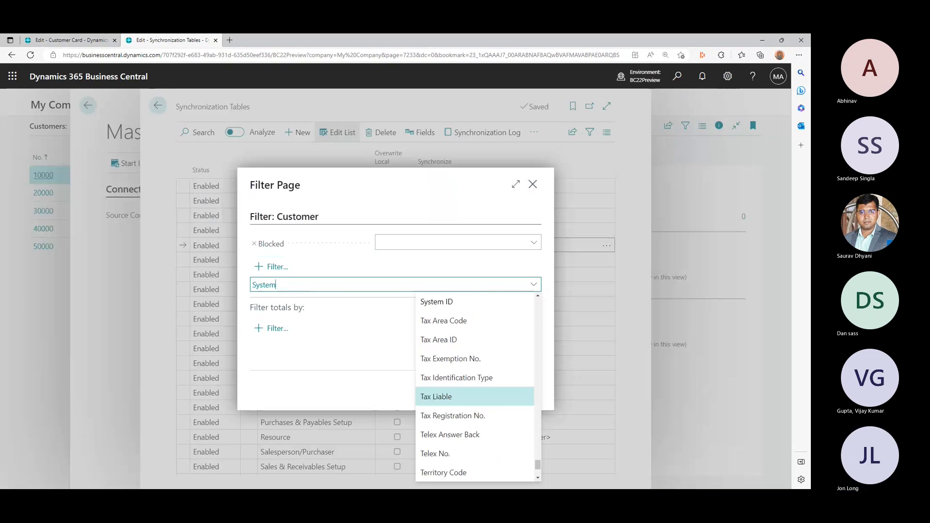
Step: Replace the field search in the Customer filter with "Mo" to look up the Modified At and Modified By fields
key(BackSpace)
key(BackSpace)
key(BackSpace)
key(BackSpace)
key(BackSpace)
key(BackSpace)
text(Mi)
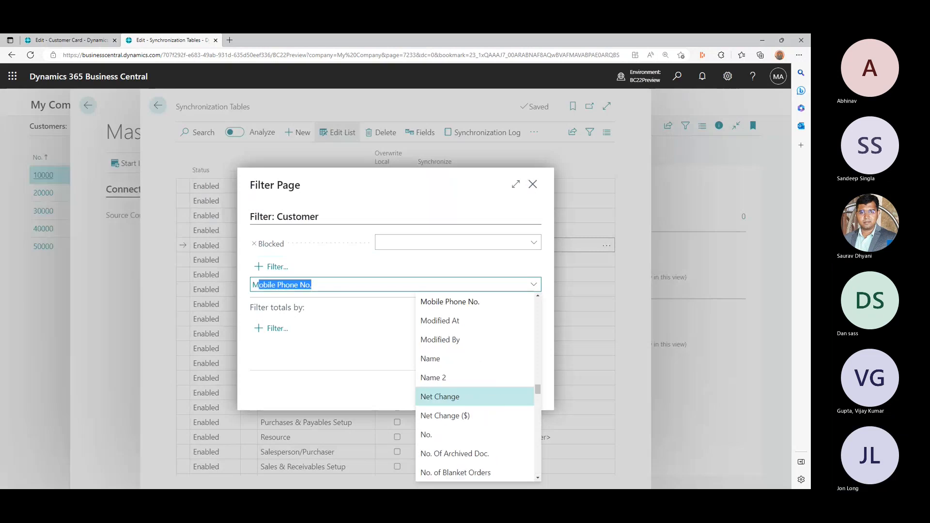
text(o)
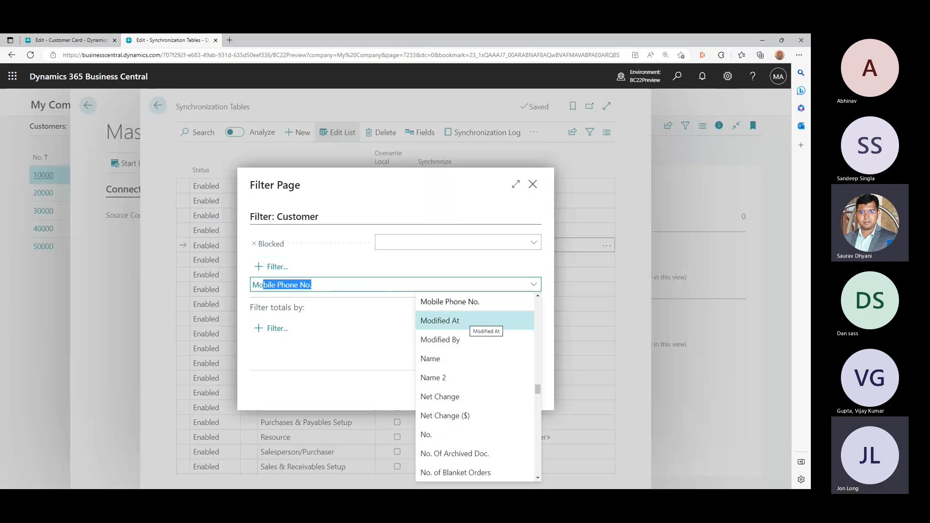
Step: Return to Trey Research's page inspection and point out the SystemCreatedBy and SystemModifiedAt fields
key(ctrl+shift+Tab)
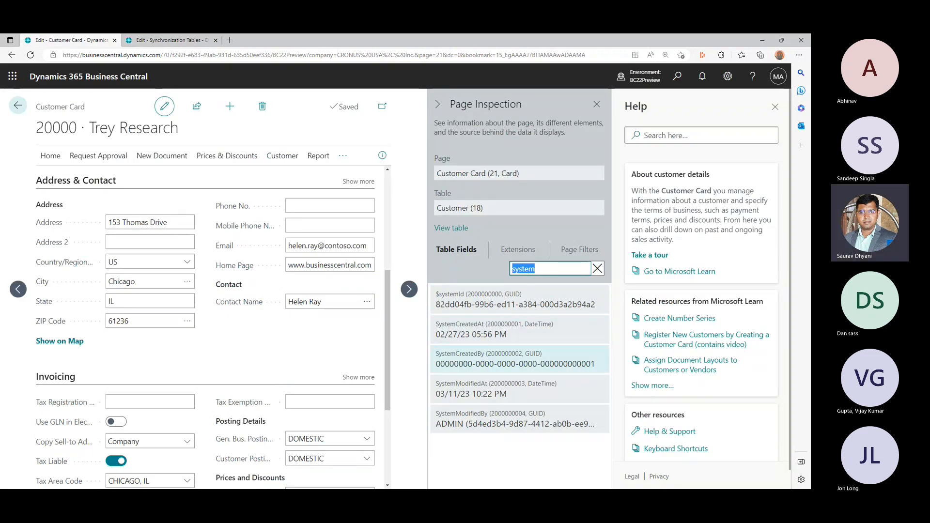
double_click(463, 354)
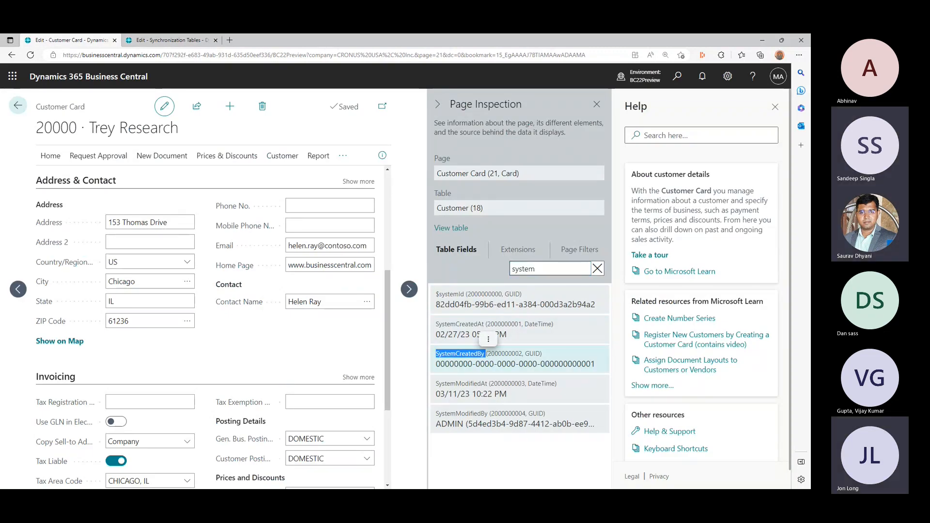
double_click(465, 383)
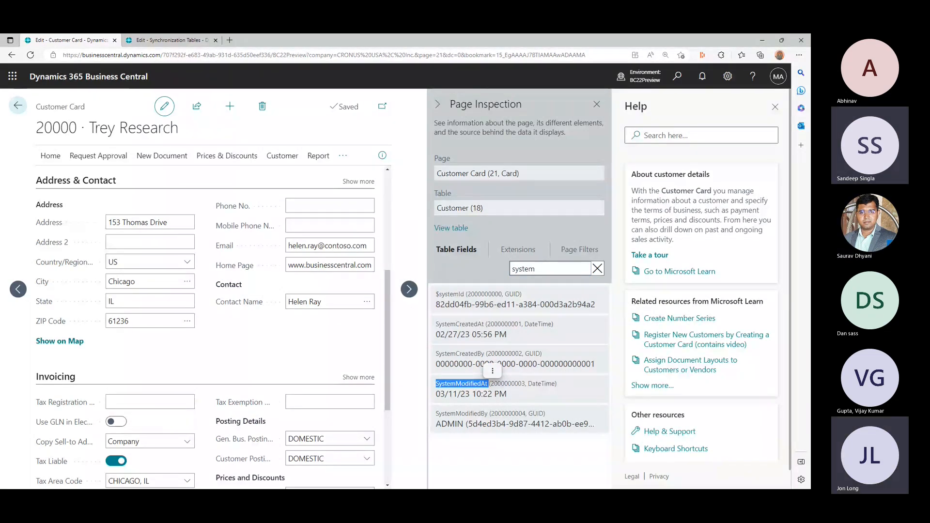
Step: Drop the Mobile Phone No. entry from the Customer table filter and look up the Created At and Created By fields instead
click(172, 40)
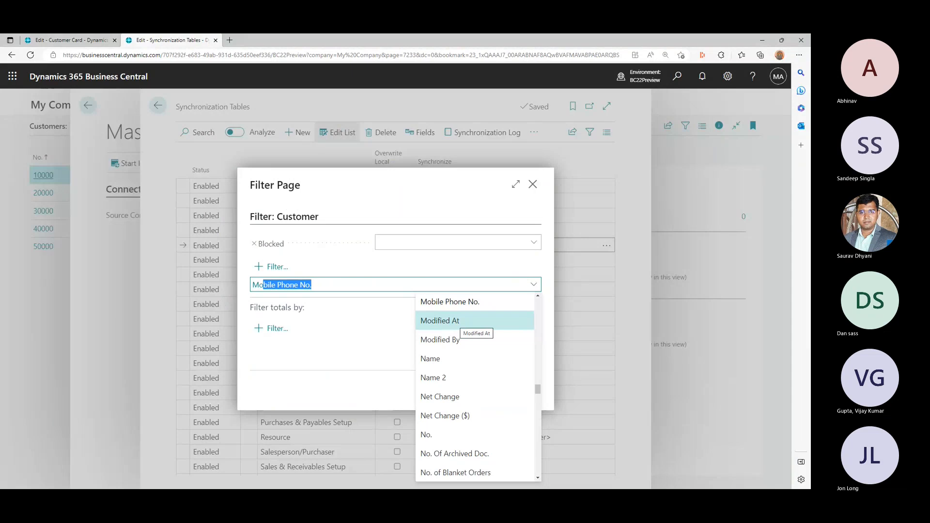
click(312, 285)
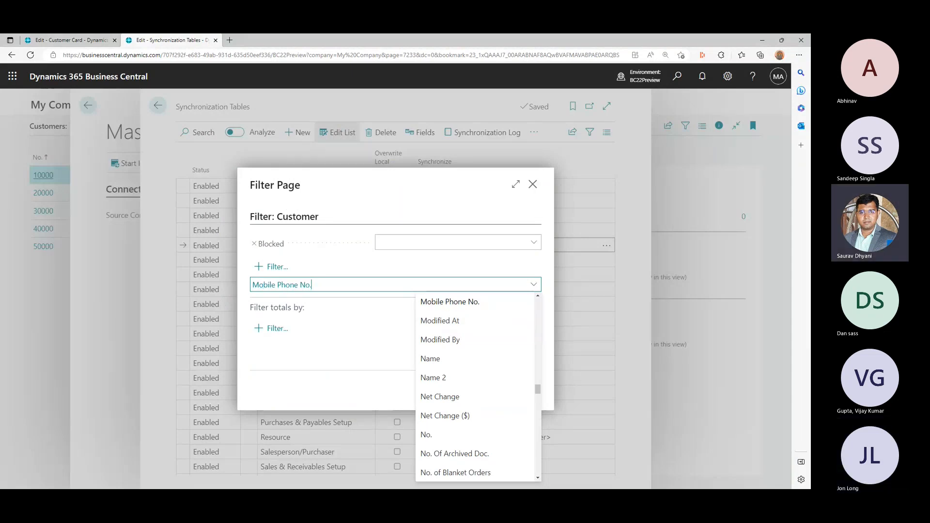
key(Return)
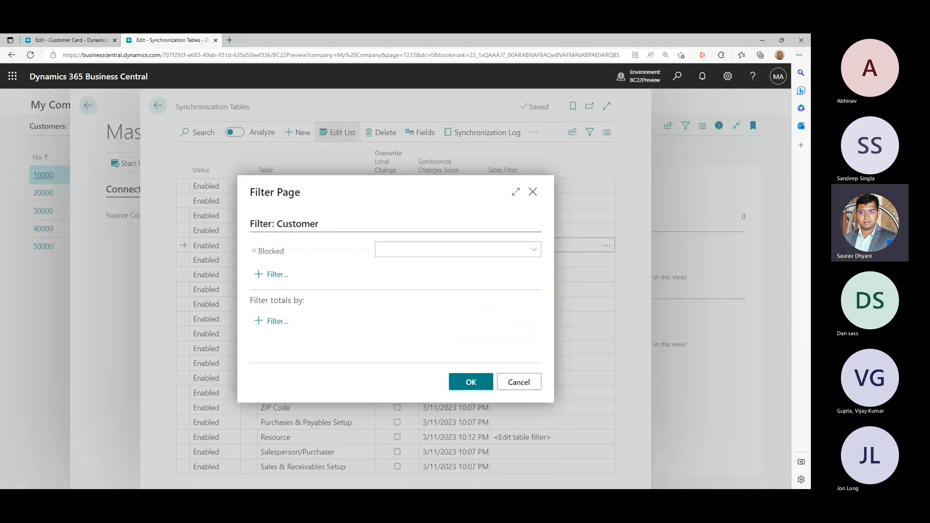
click(272, 275)
text(Created At)
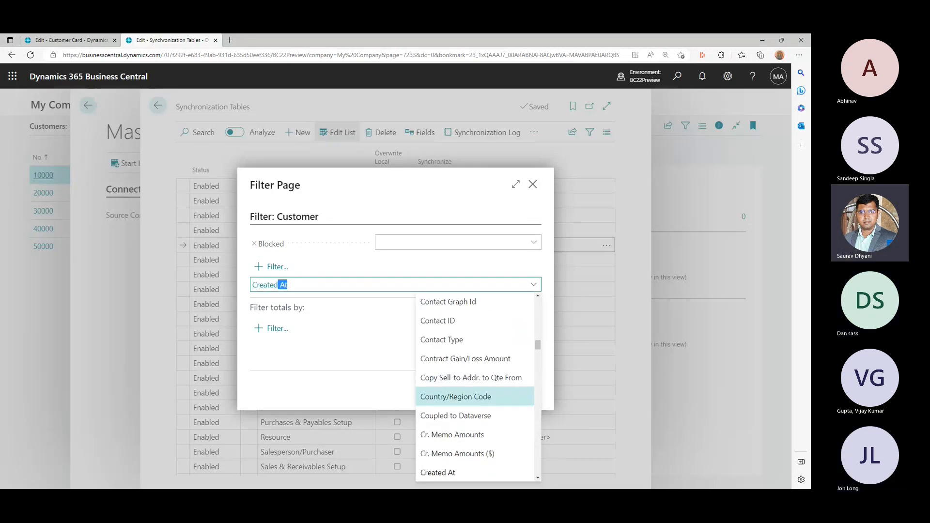
scroll(475, 378, up, 2)
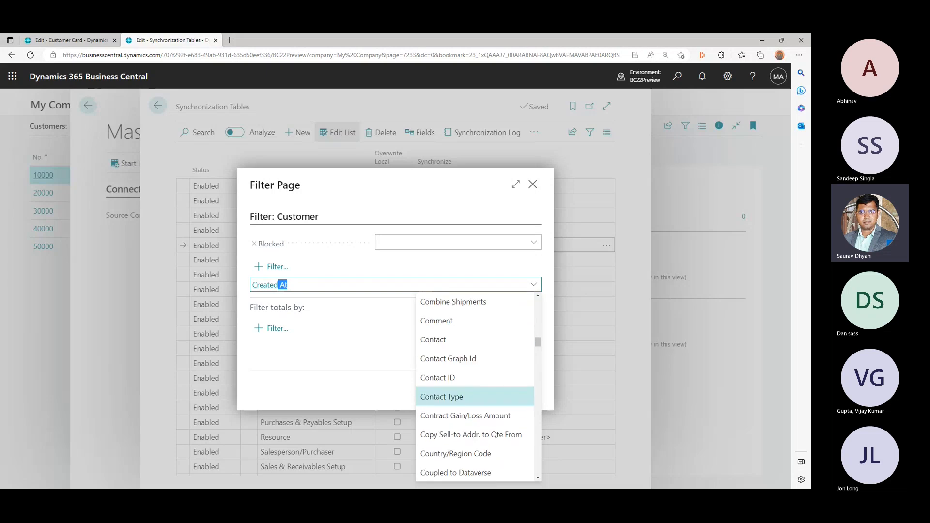
scroll(475, 378, down, 3)
scroll(475, 334, down, 3)
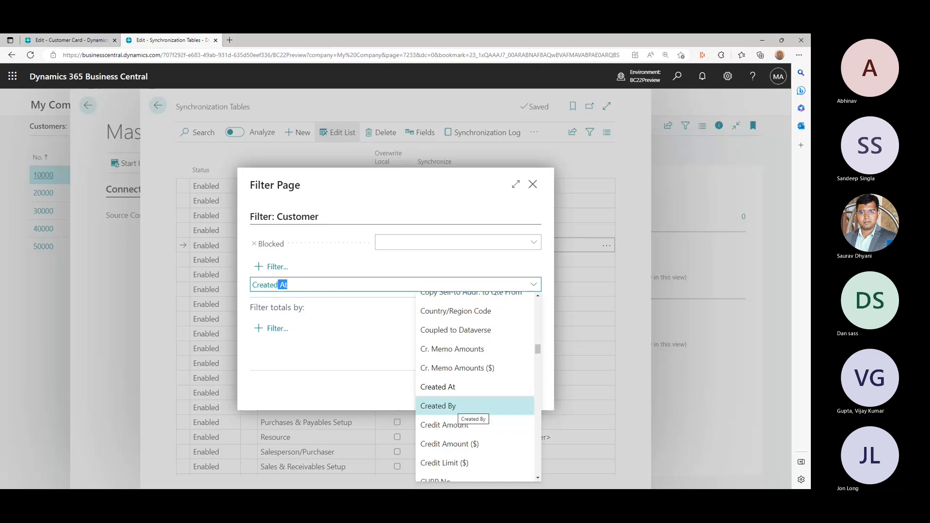
Step: Compare the SystemCreatedAt and SystemModifiedAt fields in the page inspection of Trey Research's customer card
key(ctrl+Tab)
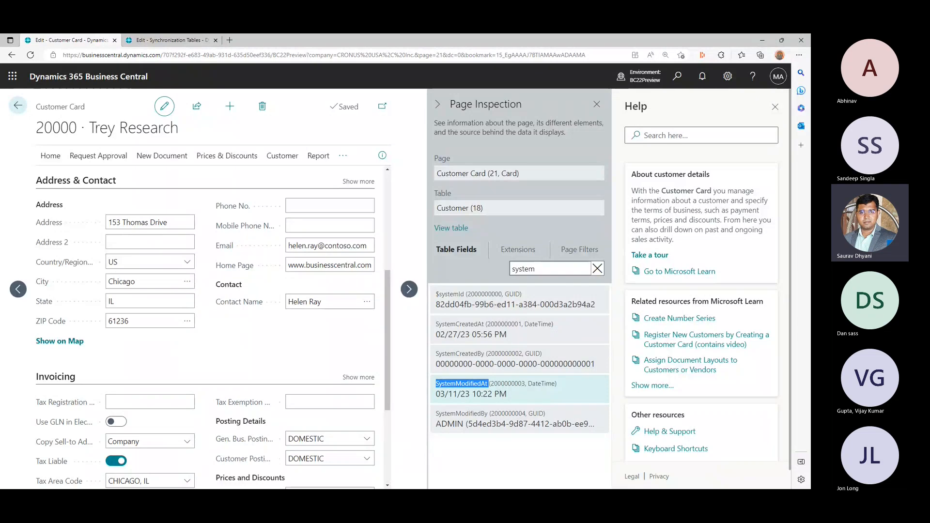
triple_click(479, 384)
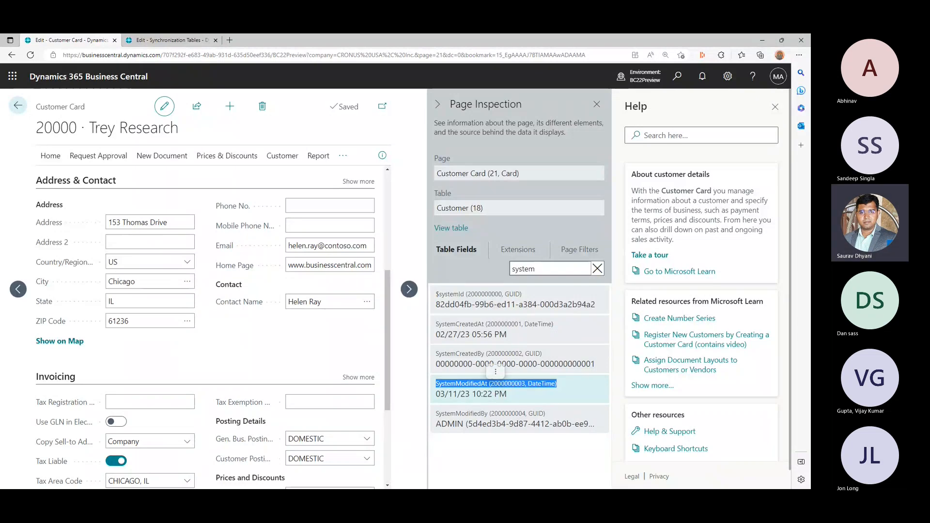
triple_click(484, 324)
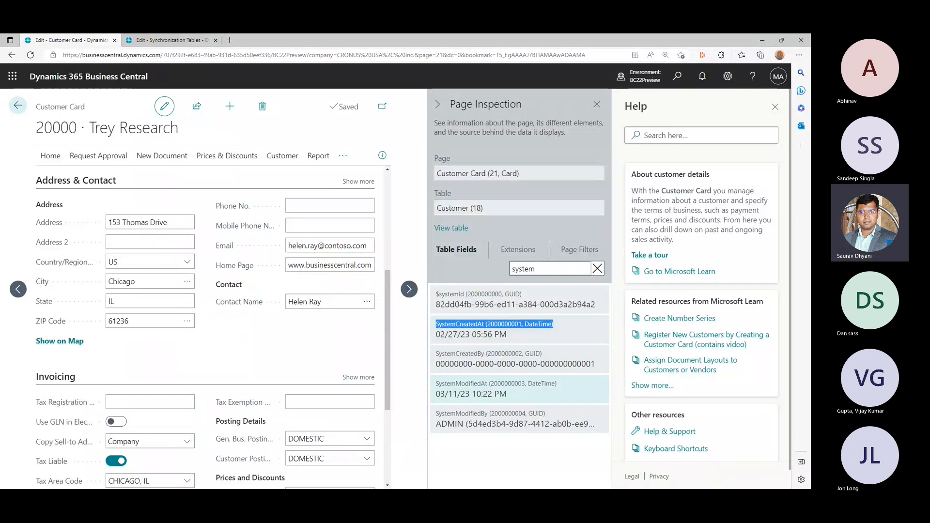
drag(557, 383, 435, 384)
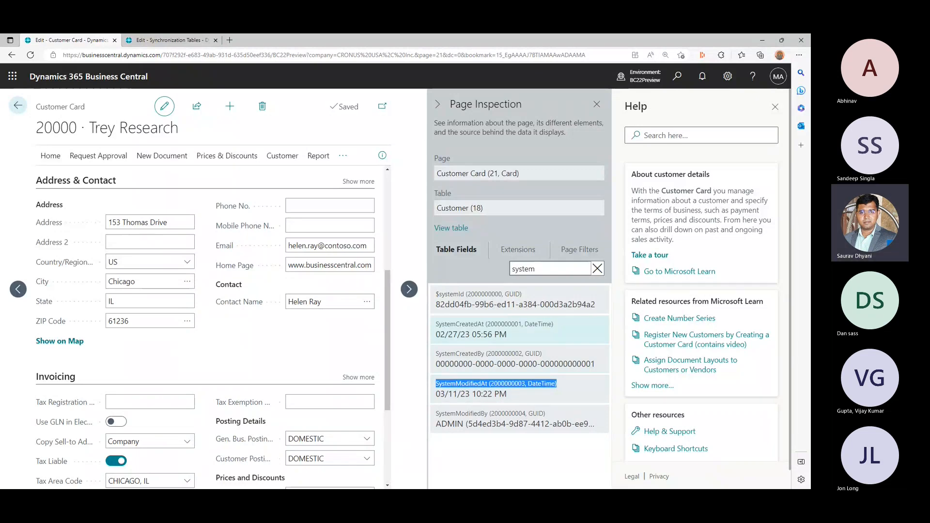
triple_click(489, 324)
drag(557, 383, 438, 384)
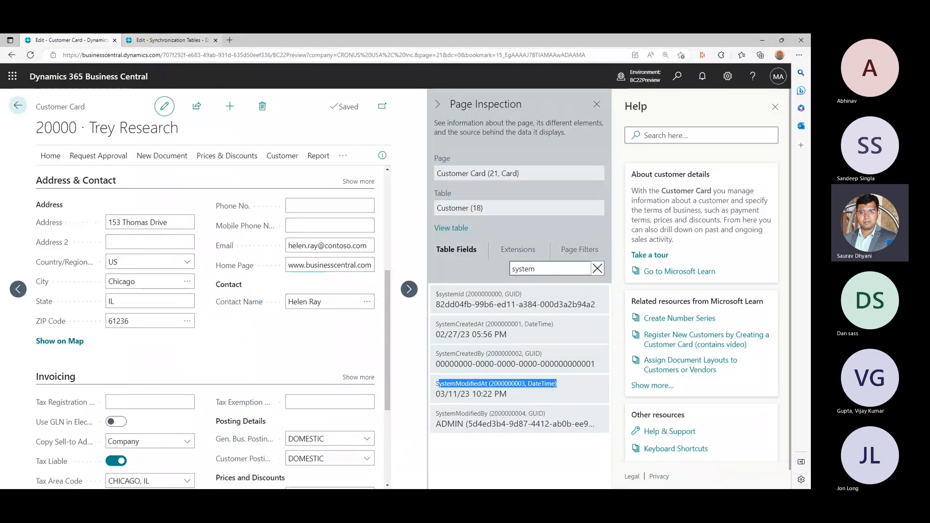
Step: Close the Customer table filter without applying it and leave Synchronization Tables, discarding the unsaved changes
click(171, 41)
click(533, 184)
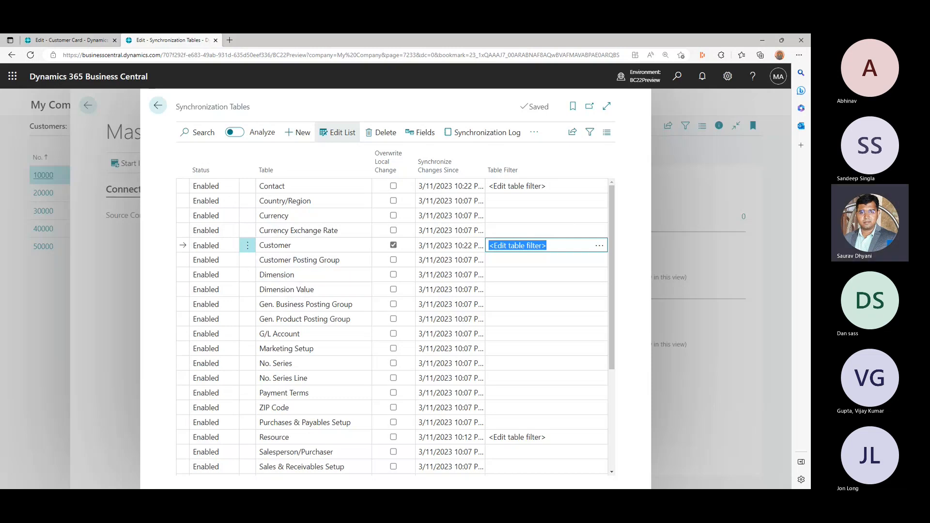
click(158, 105)
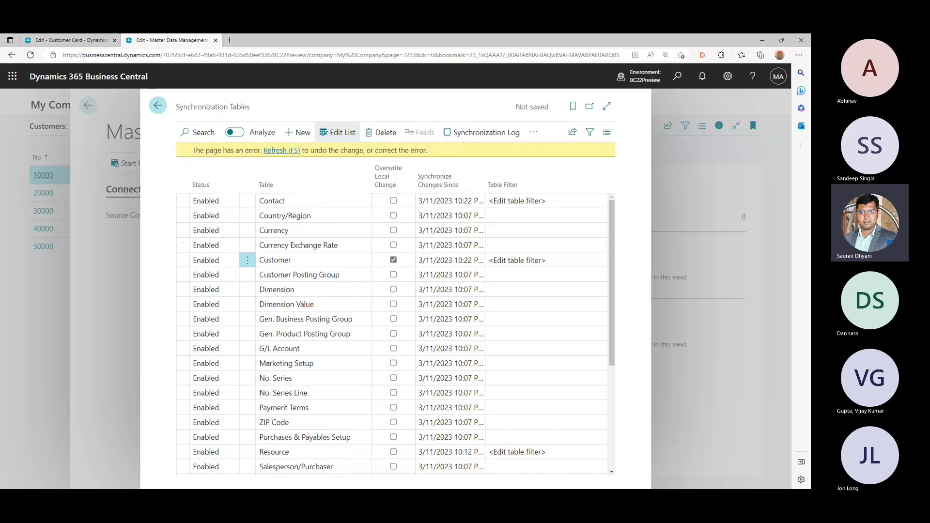
click(158, 105)
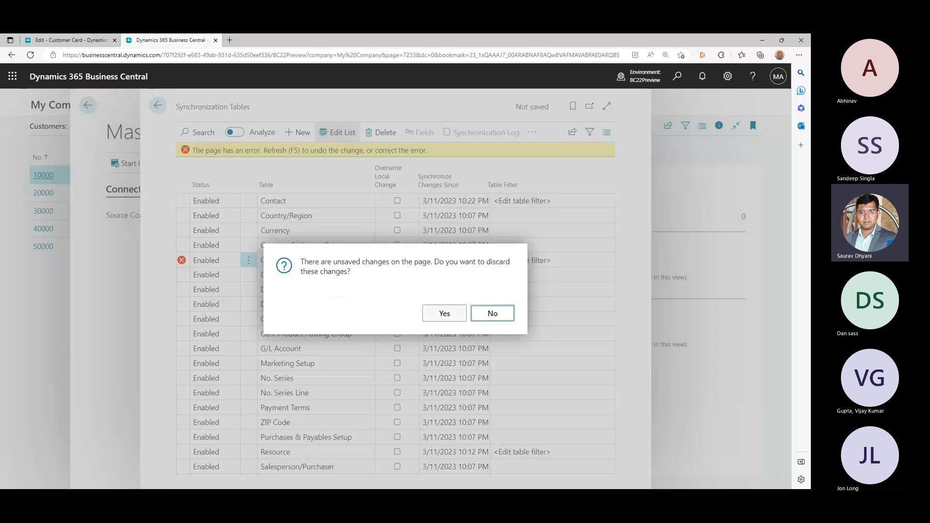
click(444, 313)
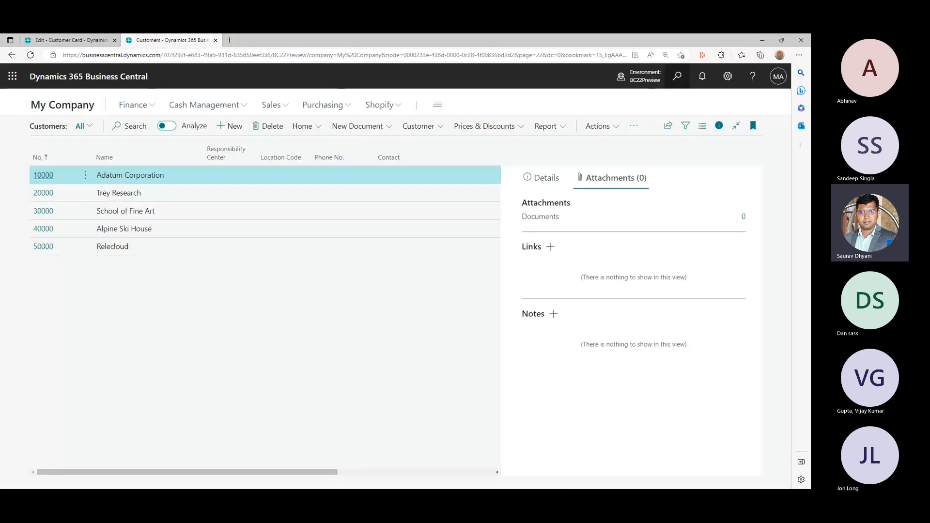
Step: Search for "companies", open the Companies list and show its options for creating a new company
click(678, 76)
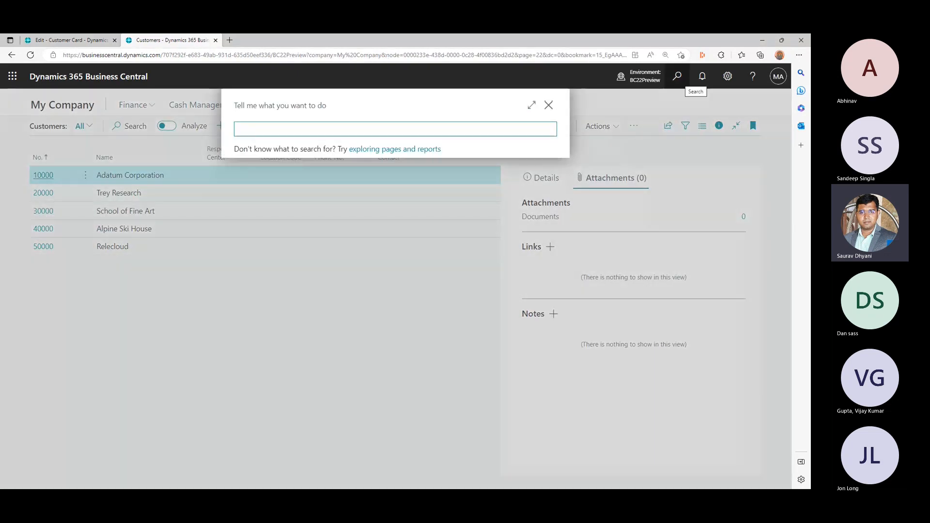
text(companie)
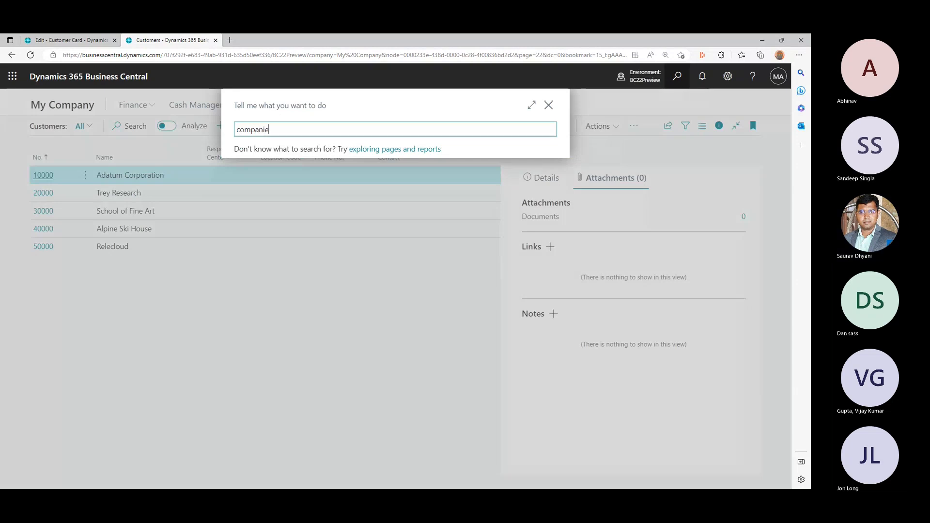
text(s)
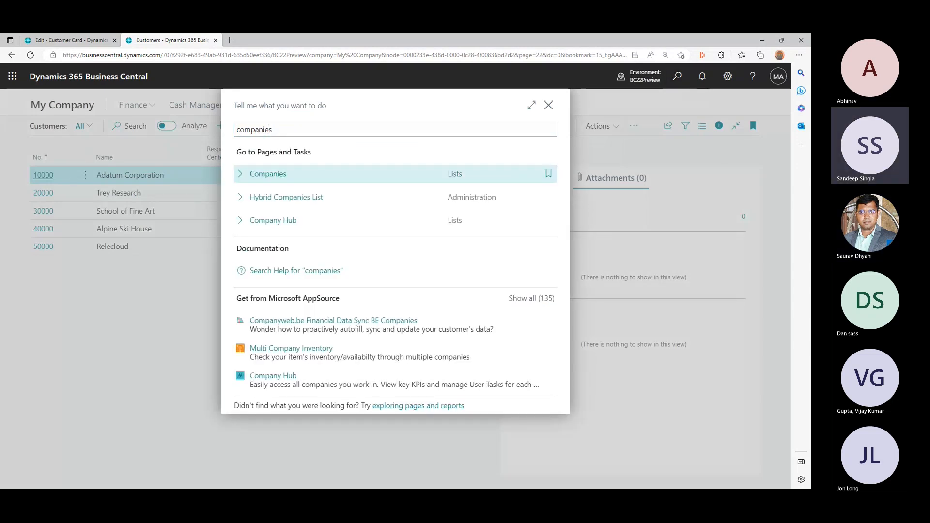
key(Return)
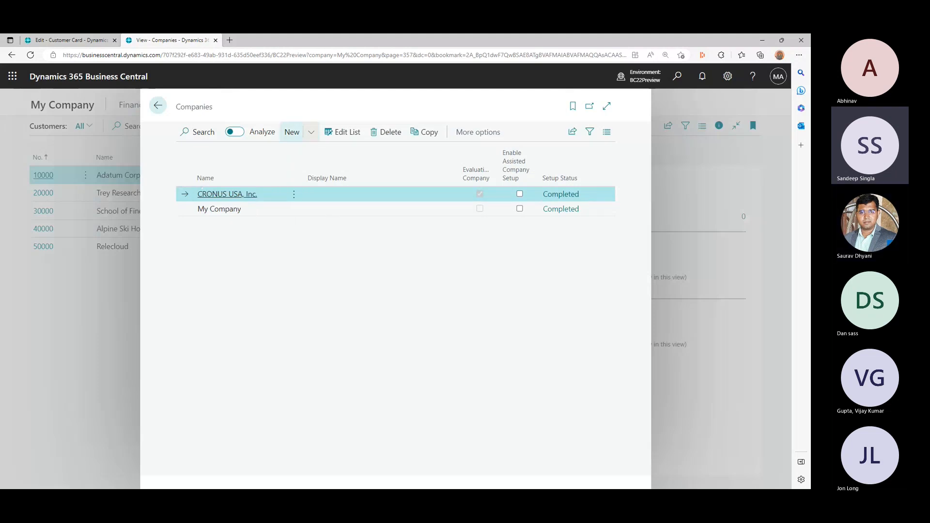
click(311, 131)
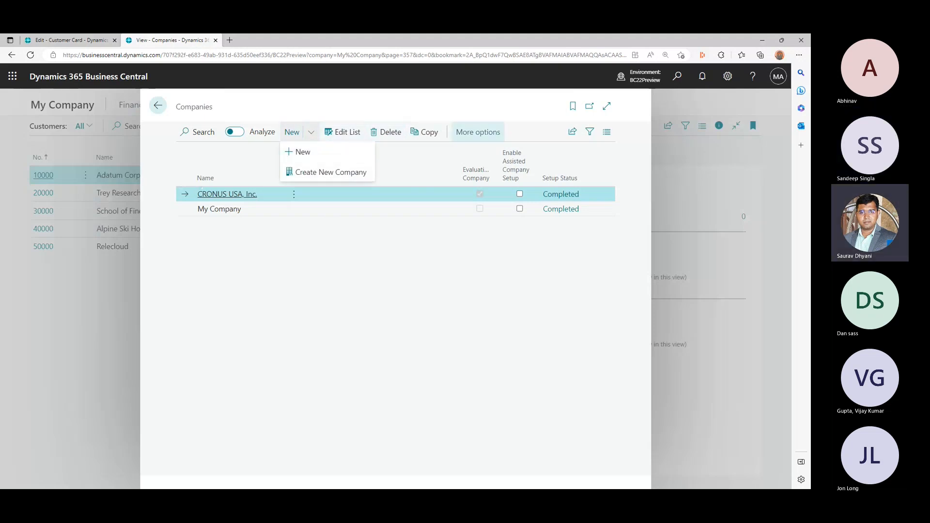
Step: Review the Companies list's additional actions, the row options for CRONUS USA, Inc., and the Copy Company dialog without copying anything
click(478, 132)
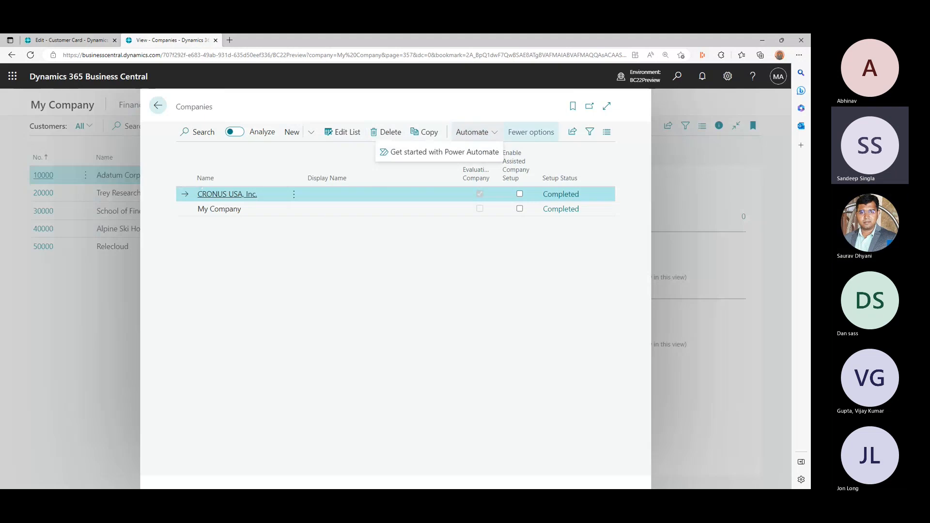
click(532, 132)
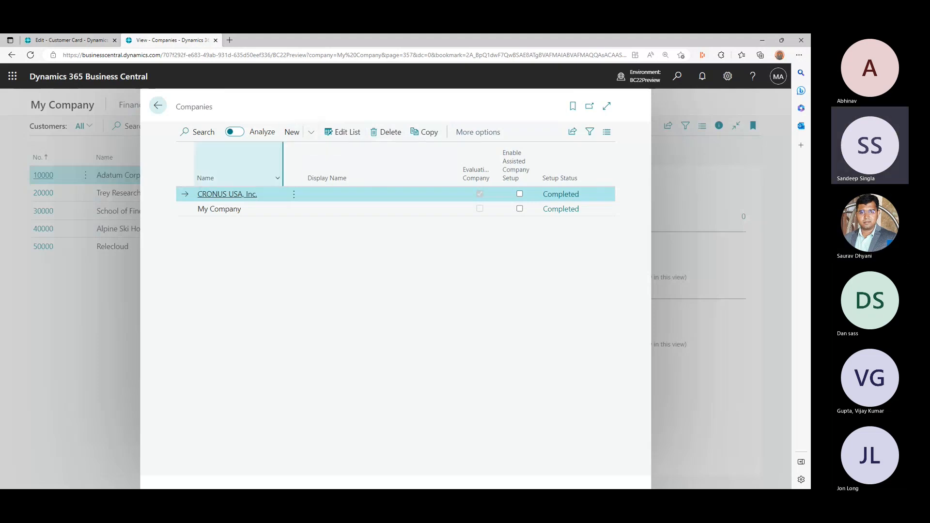
click(293, 194)
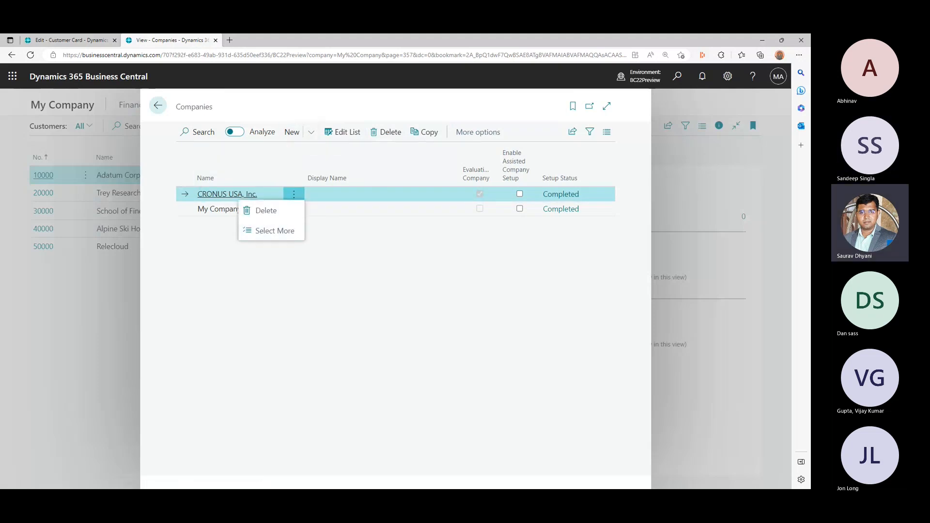
click(350, 247)
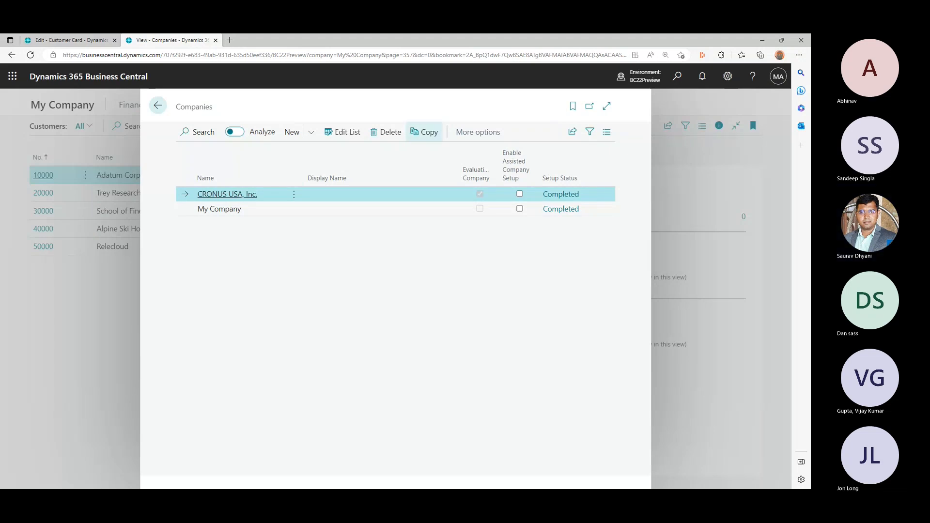
click(424, 132)
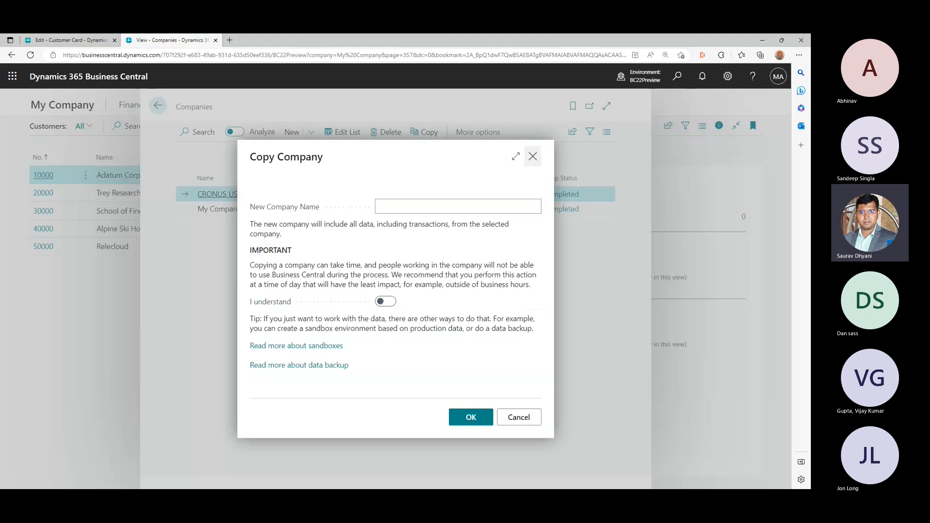
click(533, 156)
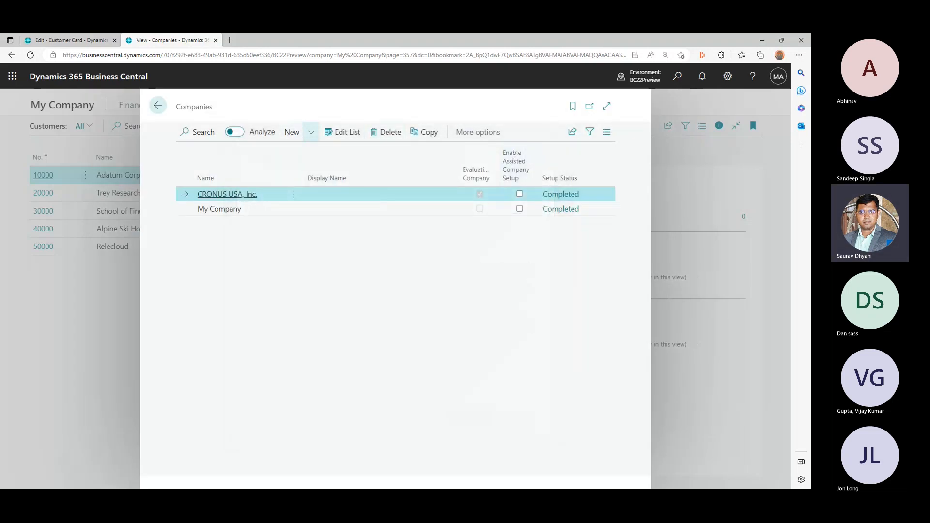
Step: Start the Create New Company guide, and examine the company limit per environment in Microsoft Learn's Operational limits documentation
click(312, 131)
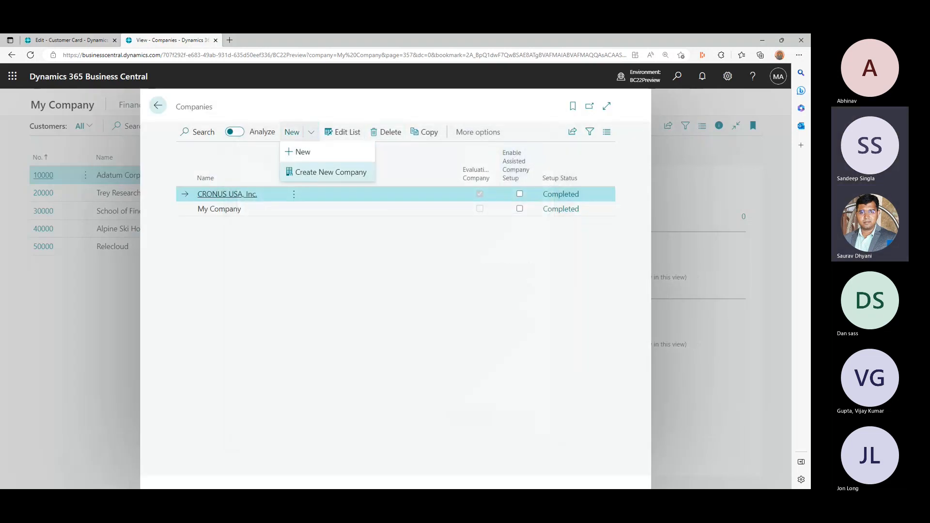
click(331, 170)
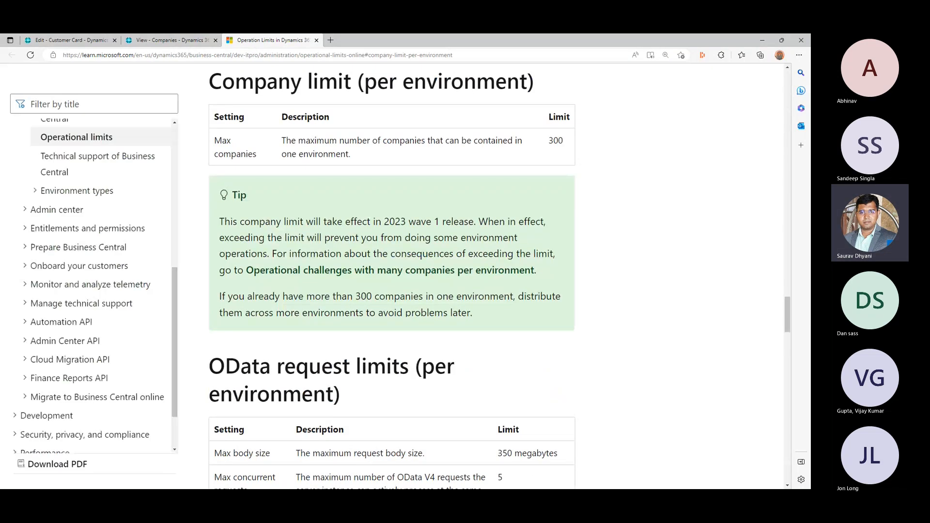
scroll(392, 276, up, 2)
scroll(392, 276, down, 1)
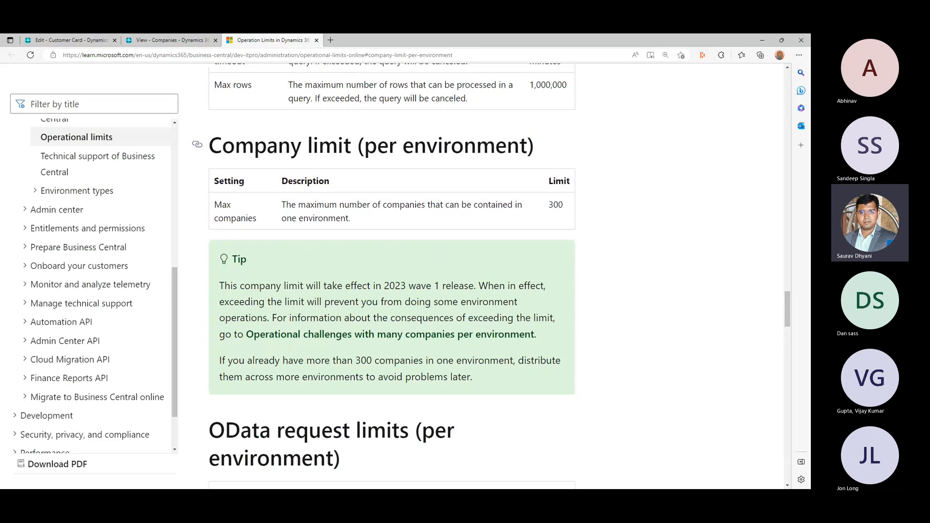
drag(298, 205, 349, 219)
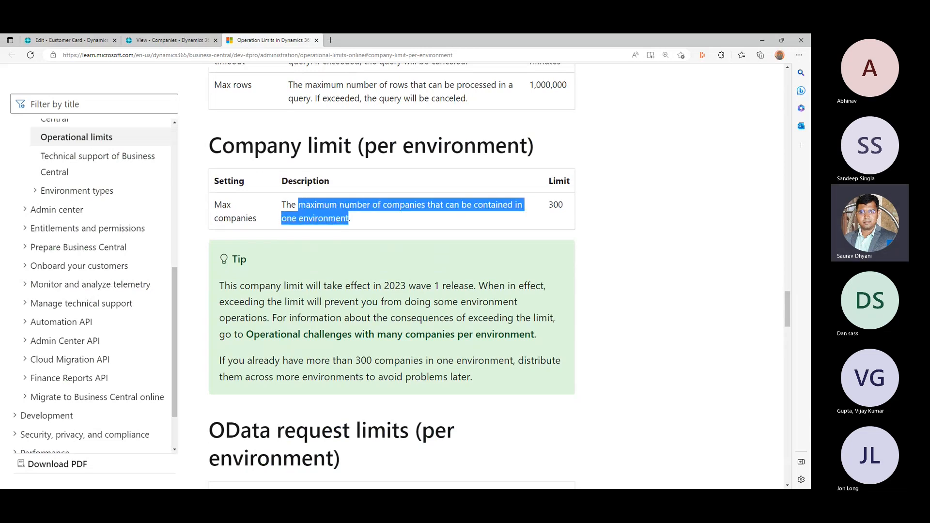
triple_click(349, 219)
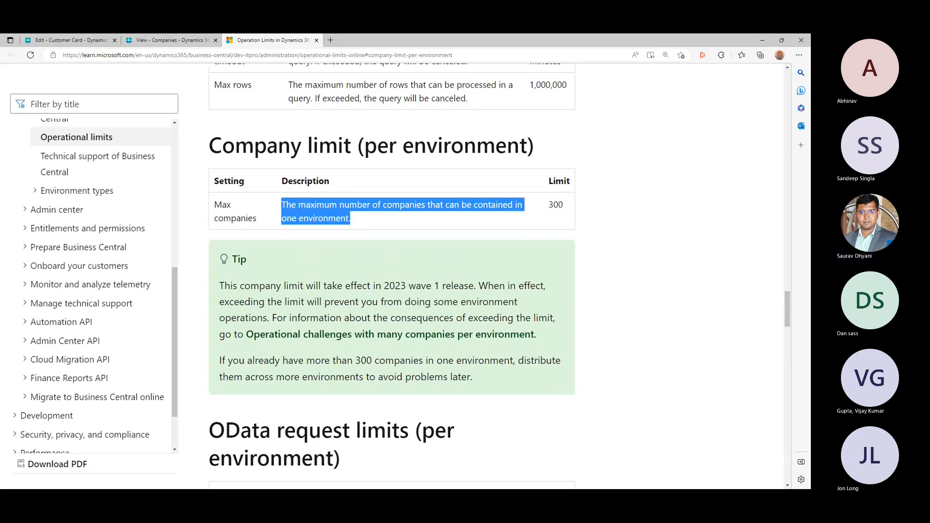
double_click(396, 285)
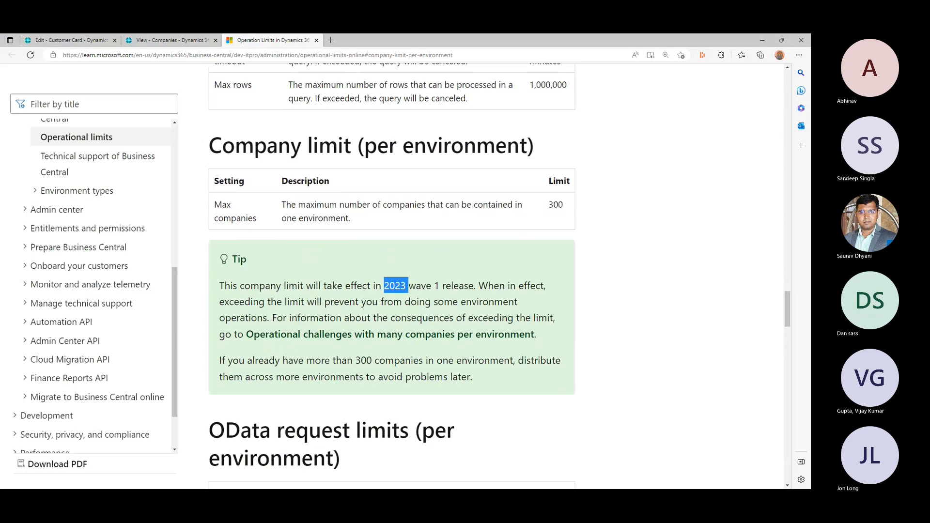
triple_click(364, 361)
drag(247, 361, 472, 377)
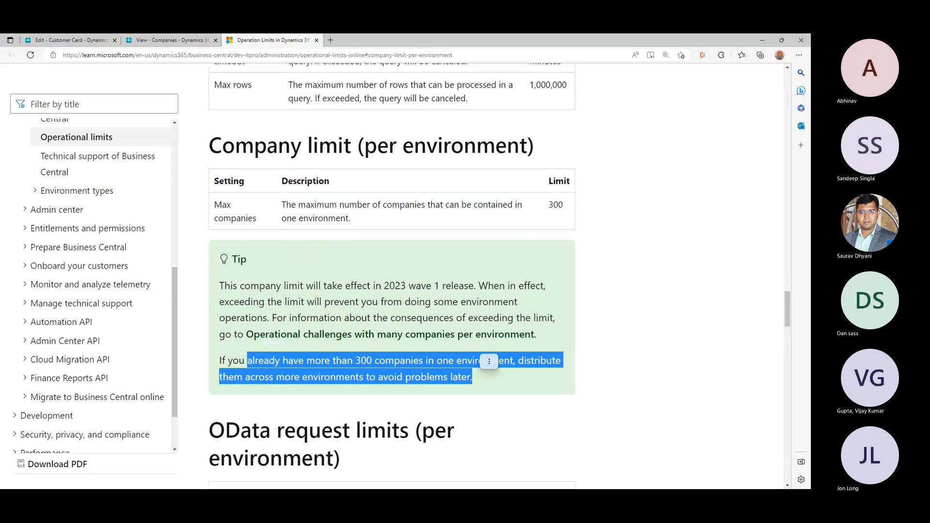
Step: Open the linked article "Operational challenges with many companies per environment" separately and read through to its Important note
right_click(477, 334)
click(520, 152)
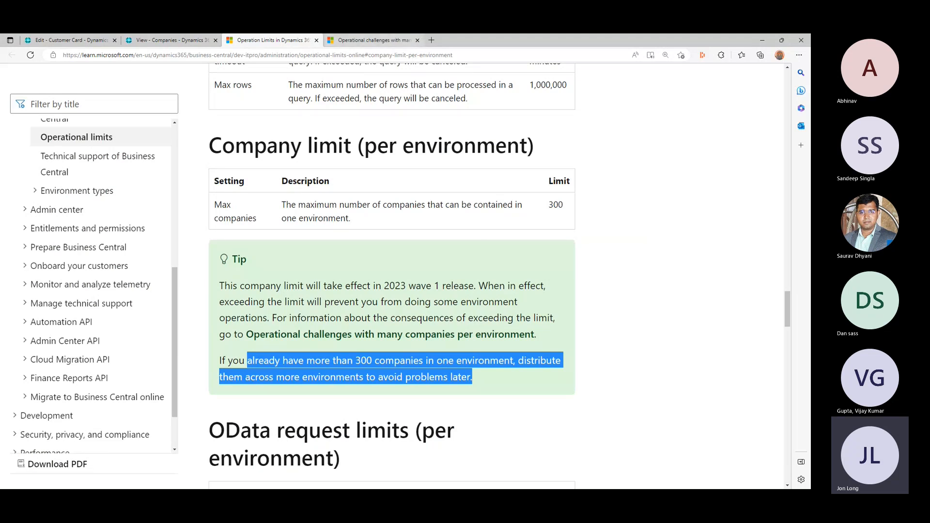
click(371, 40)
scroll(391, 277, down, 8)
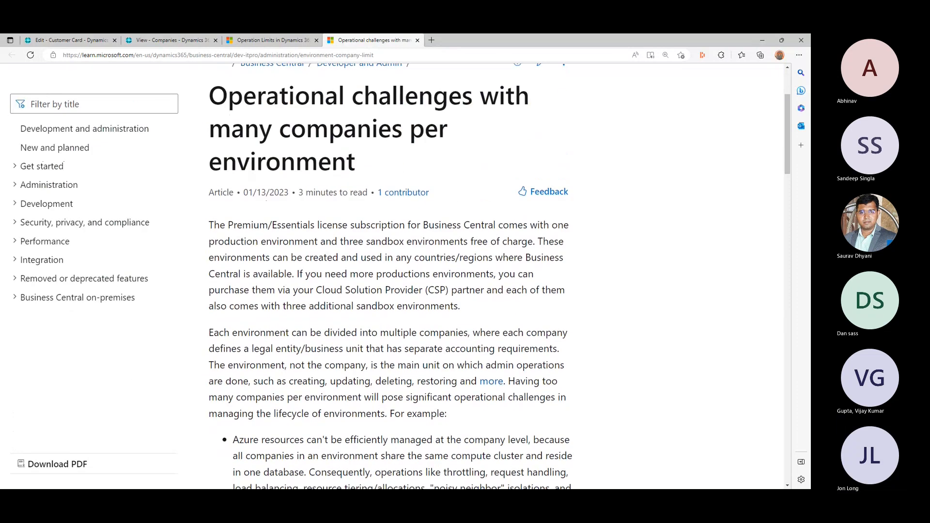
scroll(391, 276, down, 8)
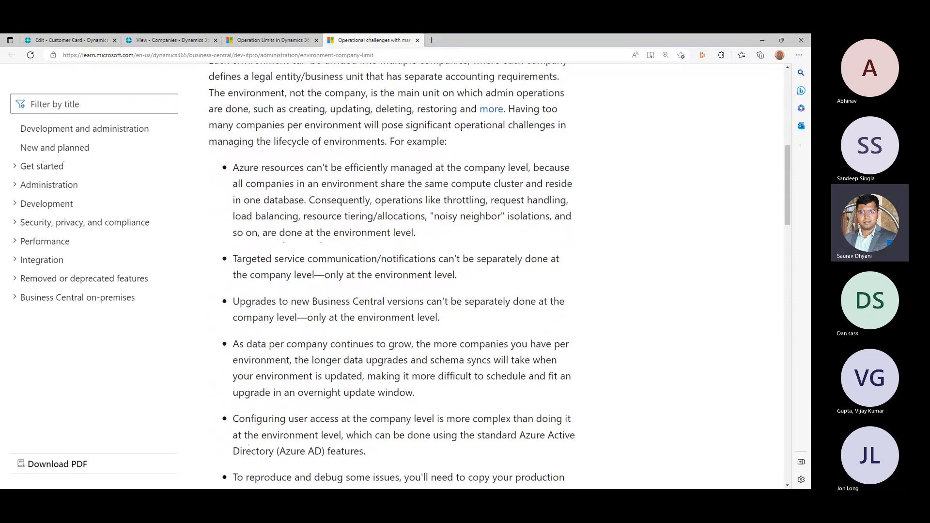
scroll(391, 277, down, 13)
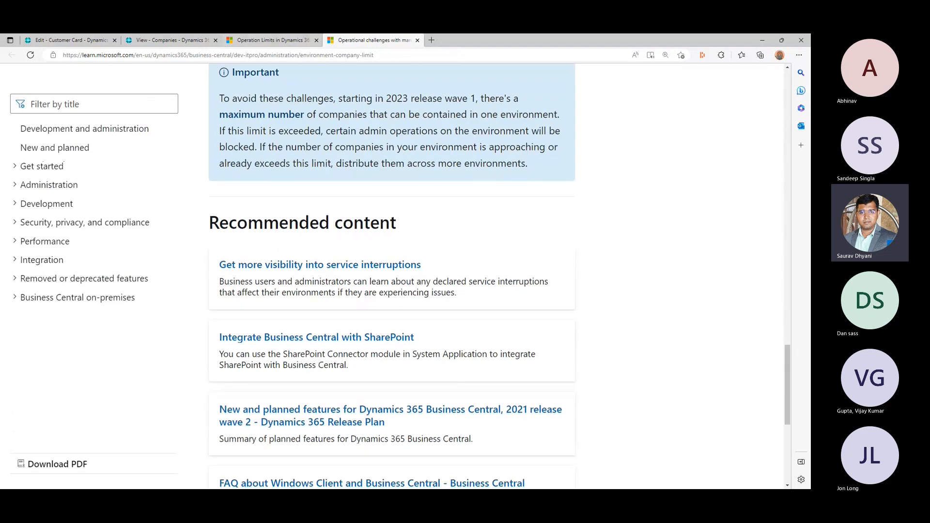
Step: Return to the Create New Company guide in Business Central, review its basic information page, and exit without creating a company
key(ctrl+shift+Tab)
key(ctrl+shift+Tab)
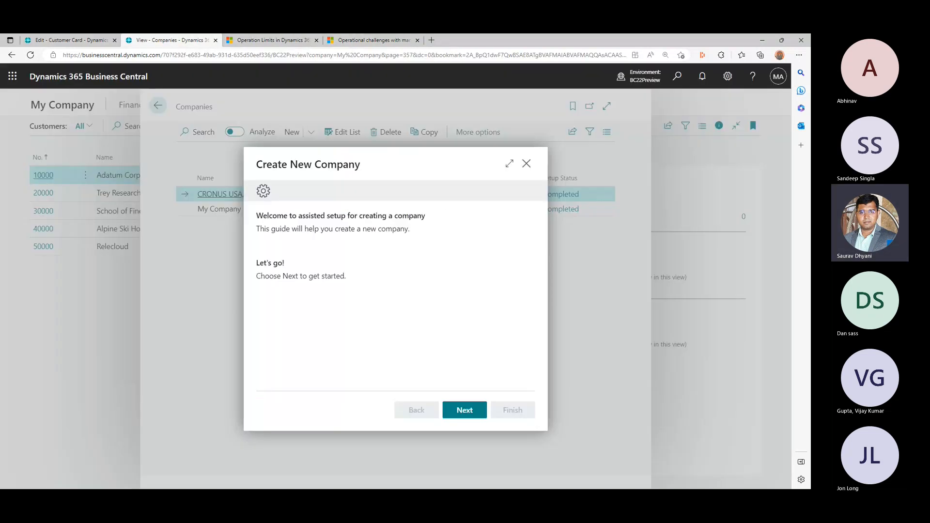
click(464, 410)
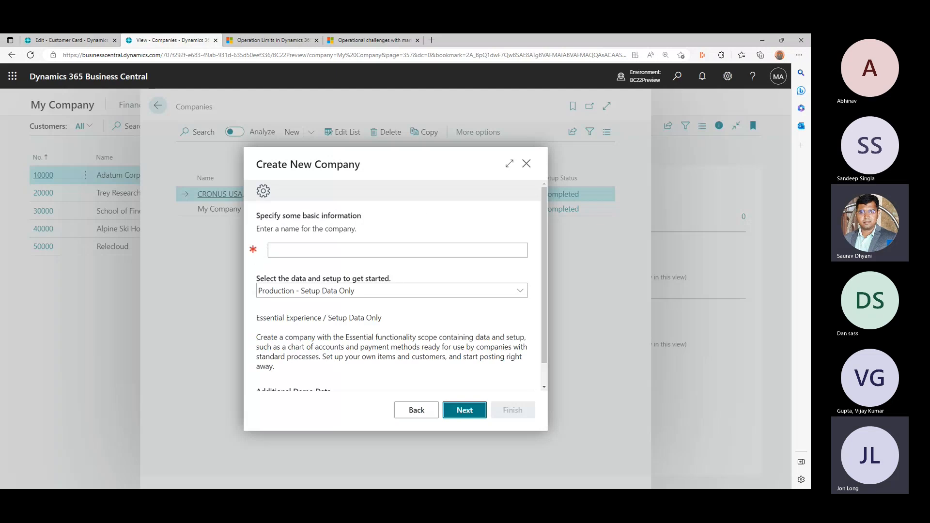
scroll(396, 286, down, 1)
click(527, 164)
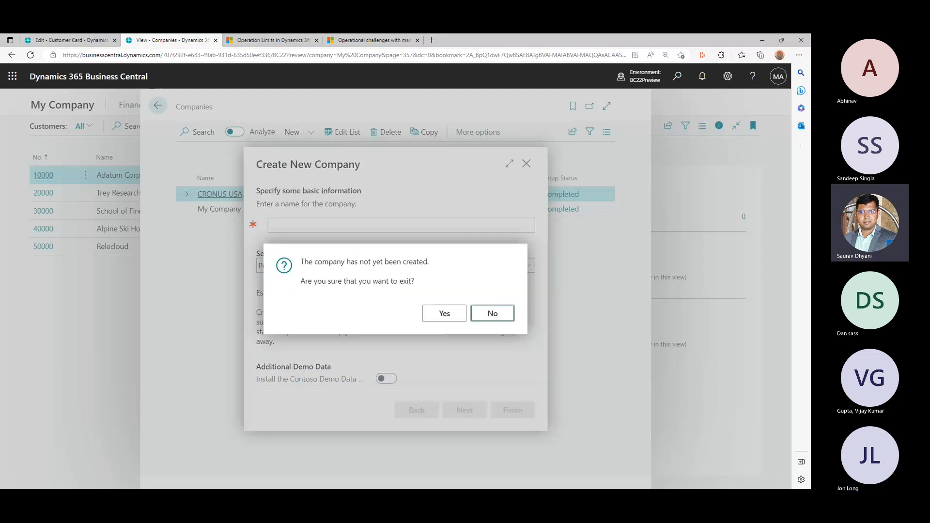
click(444, 313)
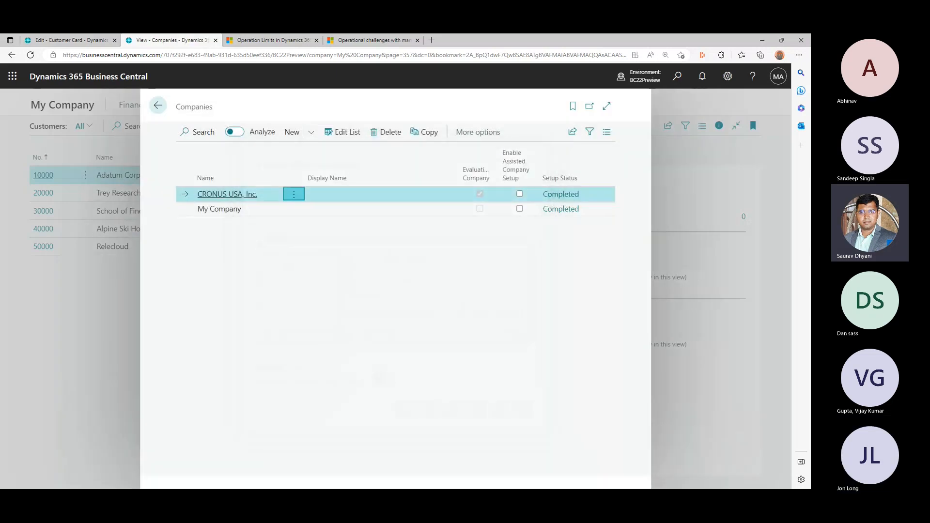
click(294, 194)
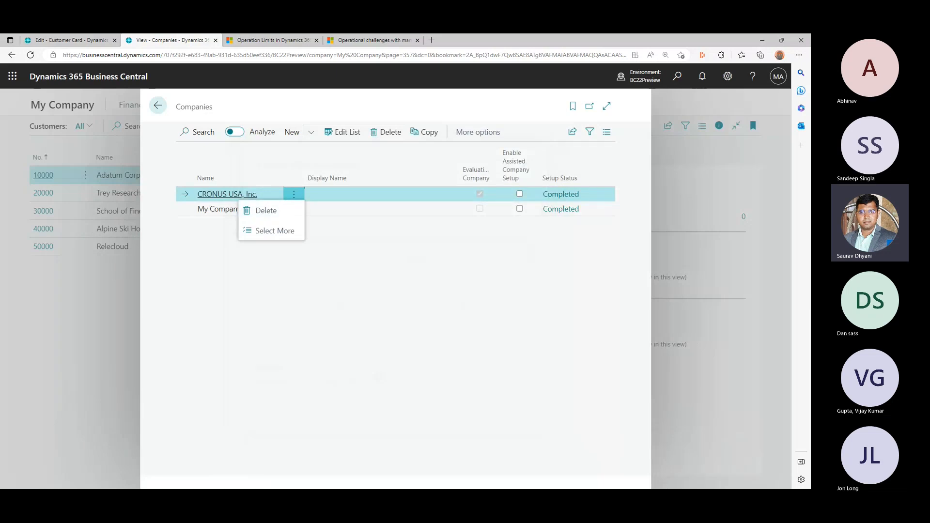
click(424, 132)
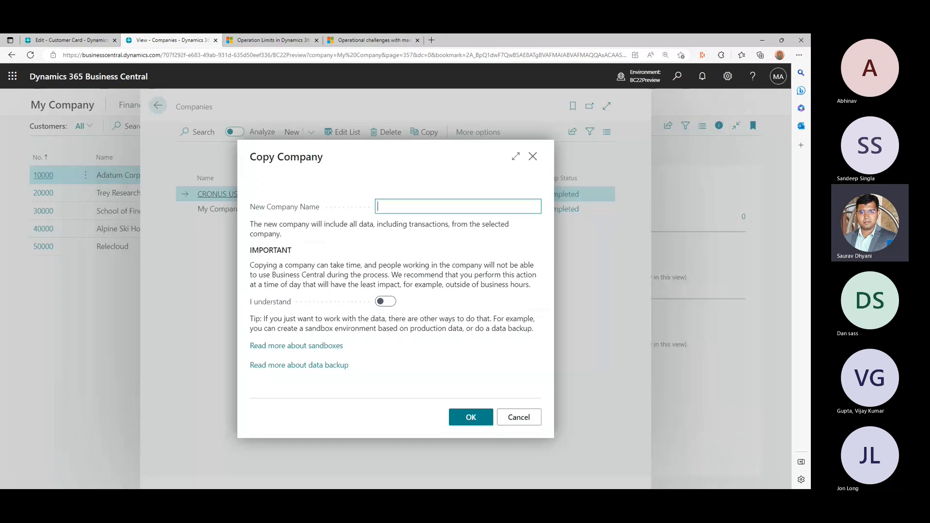
text(T)
click(519, 418)
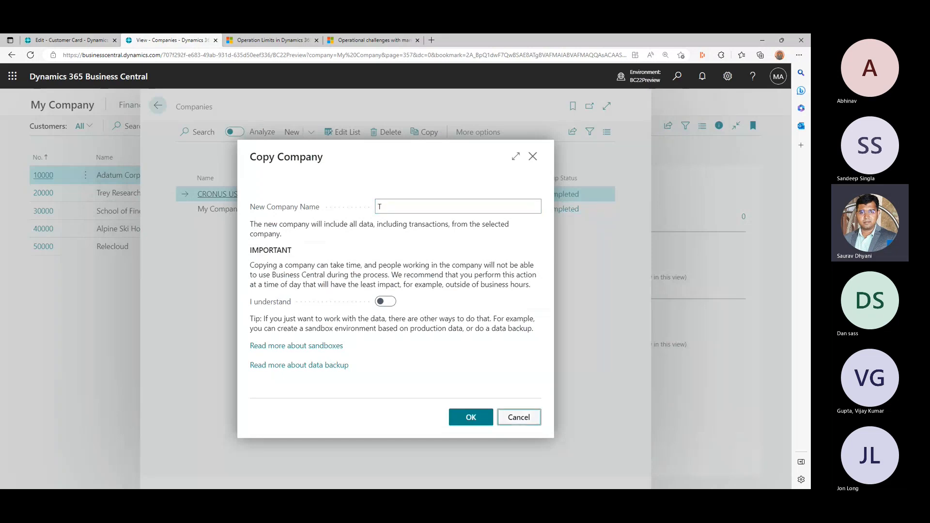
Step: Try to copy My Company into a new company named T1, acknowledging the notice about copying impact
click(220, 209)
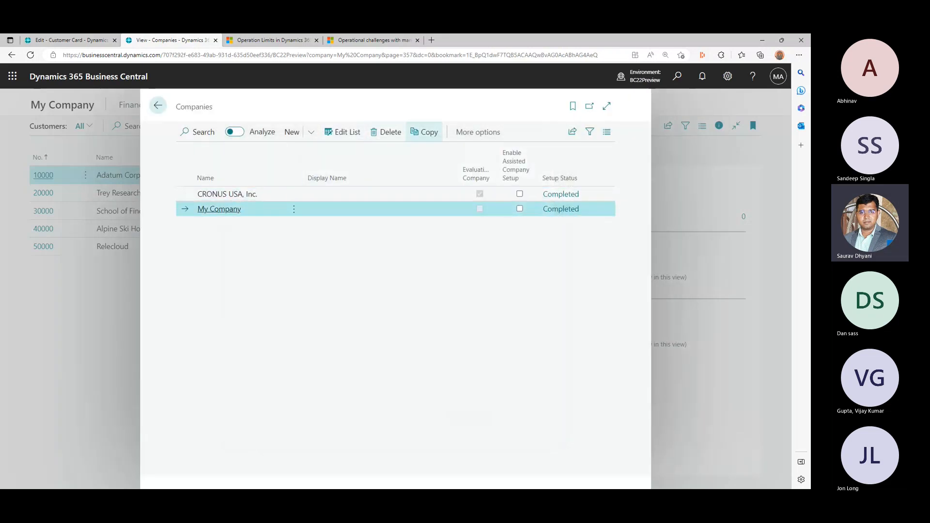
click(424, 132)
text(T1)
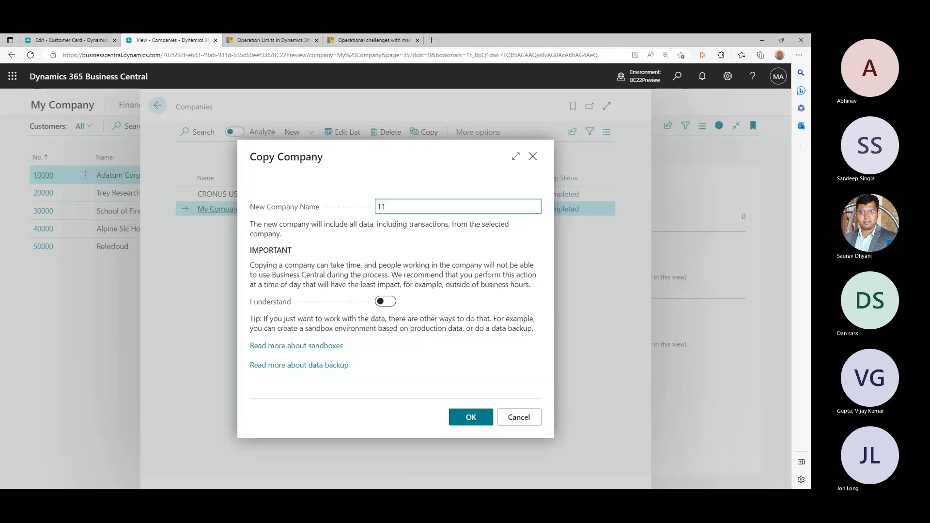
click(386, 302)
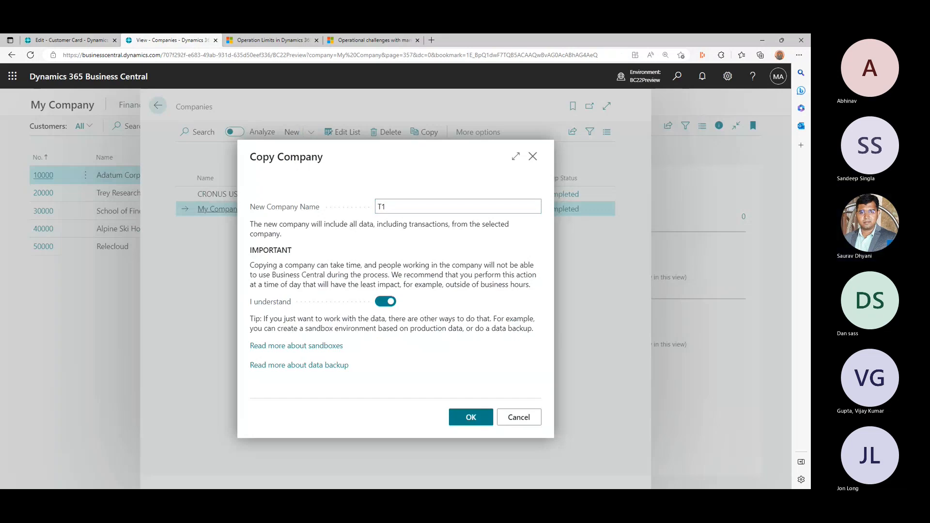
click(471, 417)
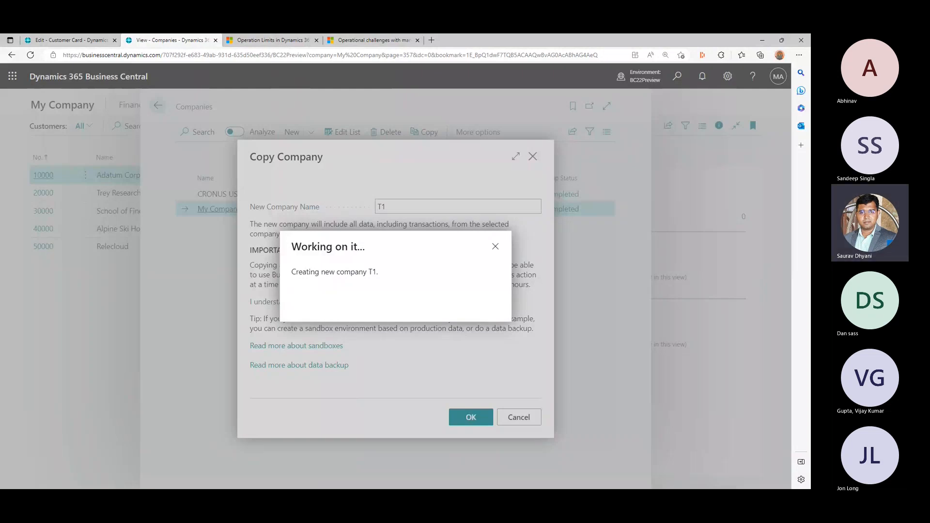
Step: Cancel the running creation of company T1 and leave the Copy Company dialog
key(Escape)
click(427, 307)
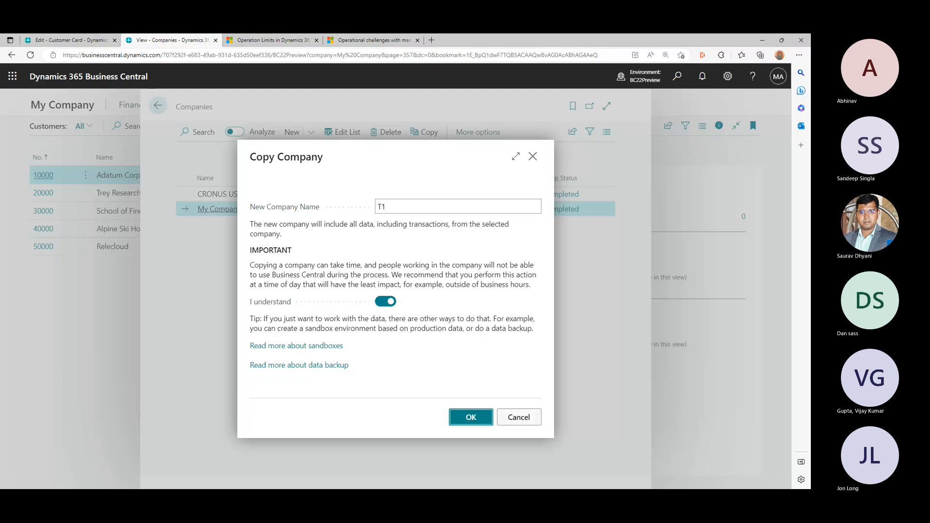
key(Return)
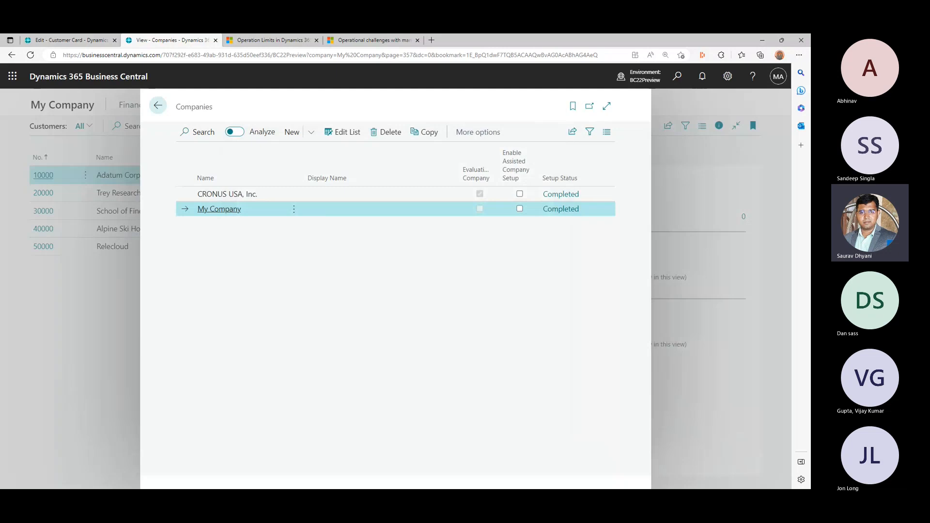
Step: Check the Automate options available for the Companies list and collapse the extra actions again
click(478, 132)
click(473, 132)
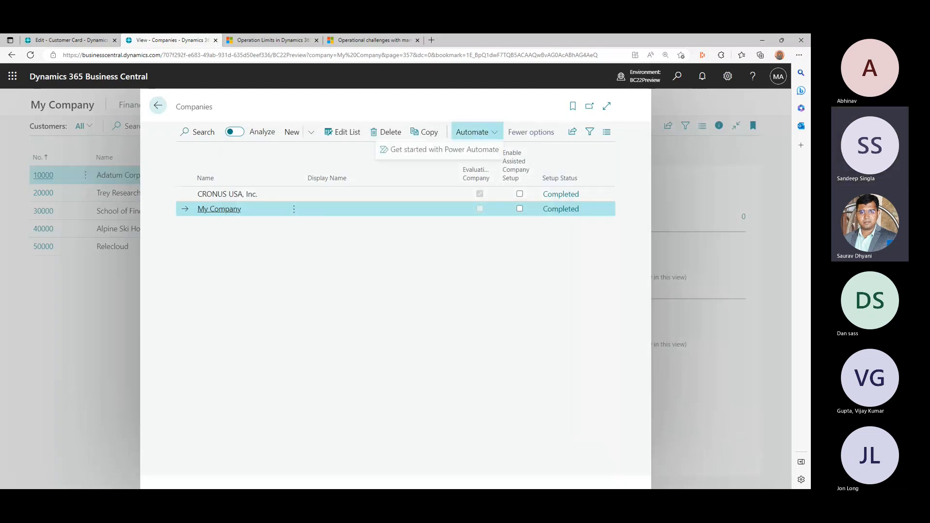
click(531, 132)
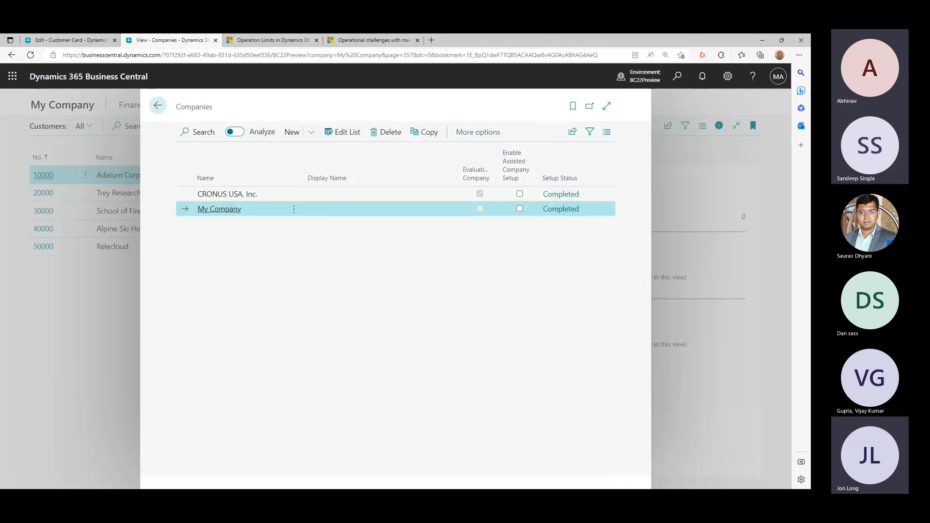